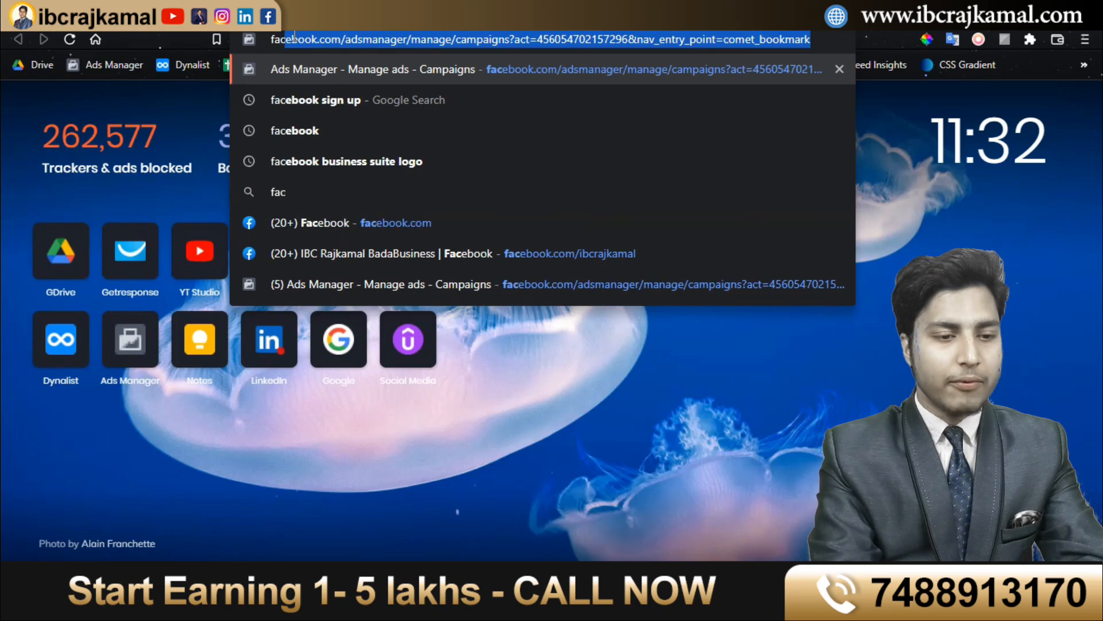
# Search Google for 'facebook' and open the 'Facebook - log in or sign up' result
pyautogui.write('ce')
pyautogui.press('BackSpace')
pyautogui.press('BackSpace')
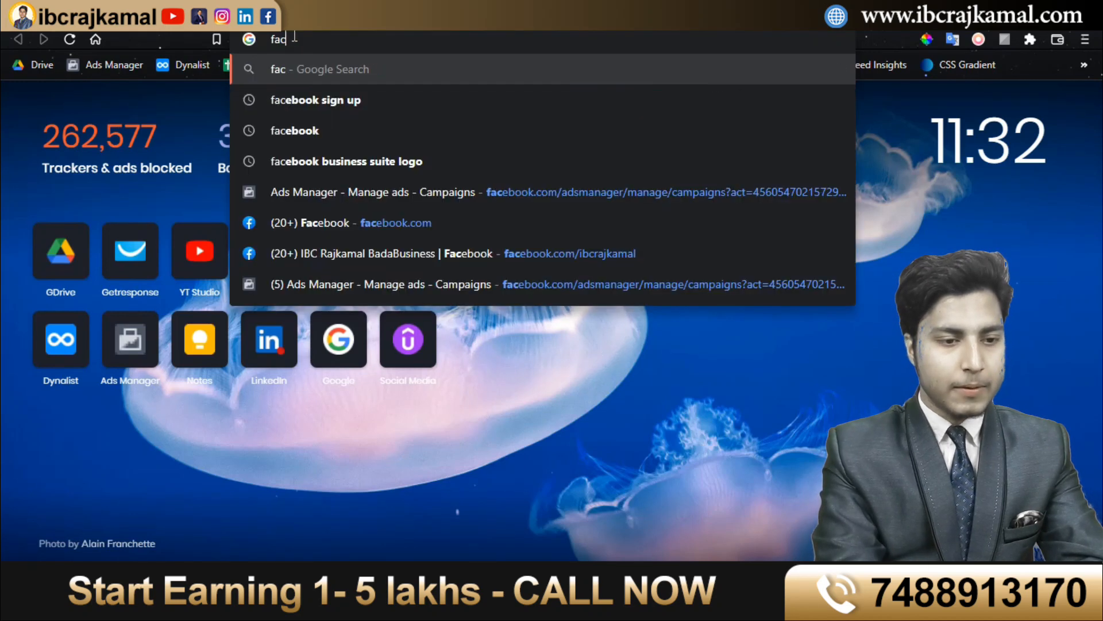
pyautogui.click(316, 131)
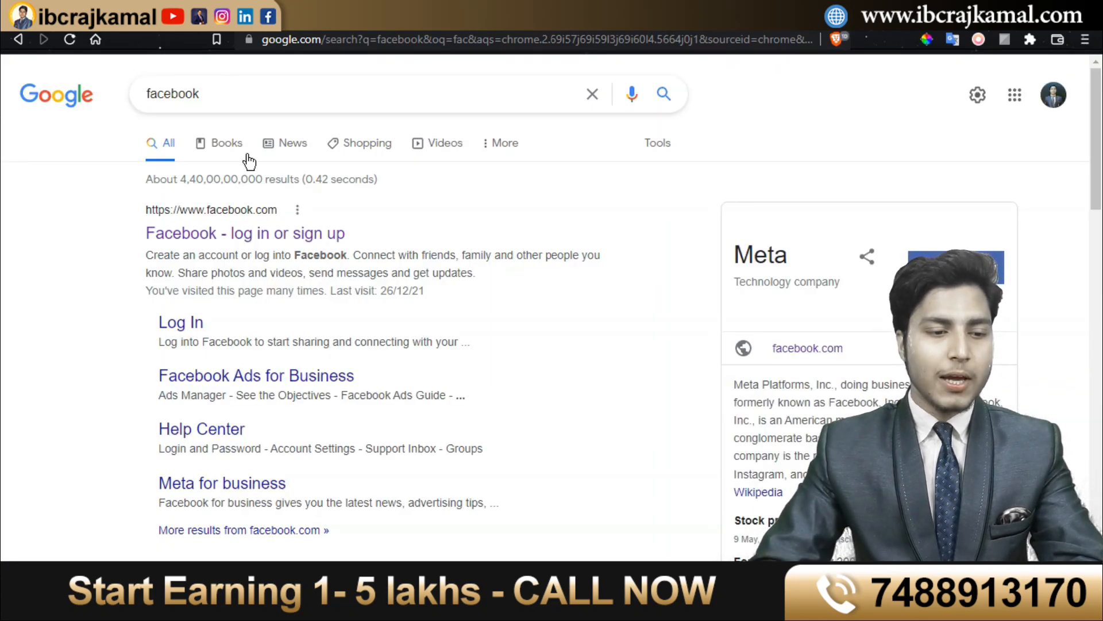
pyautogui.click(260, 236)
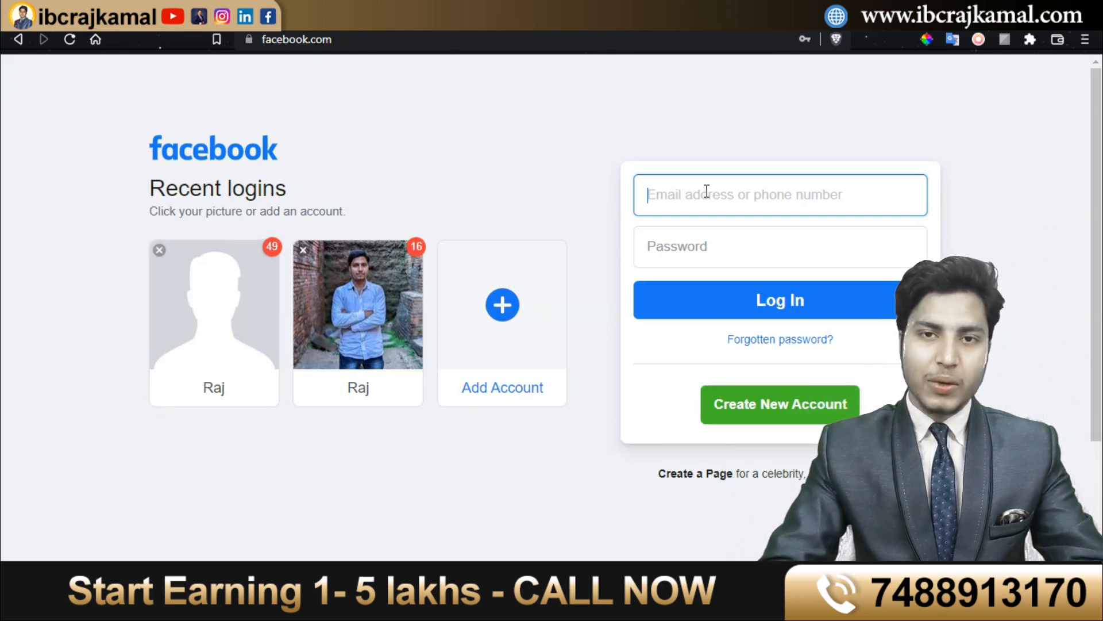
# Start a new Facebook account with the user's first name, surname and mobile number, then open a new tab
pyautogui.click(771, 407)
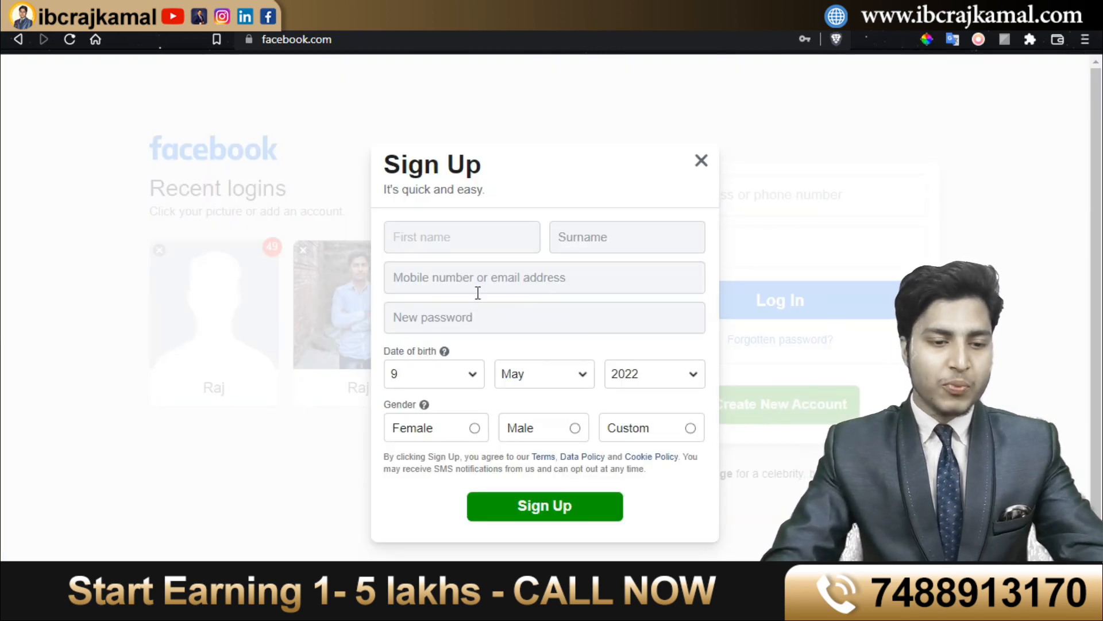
pyautogui.click(465, 241)
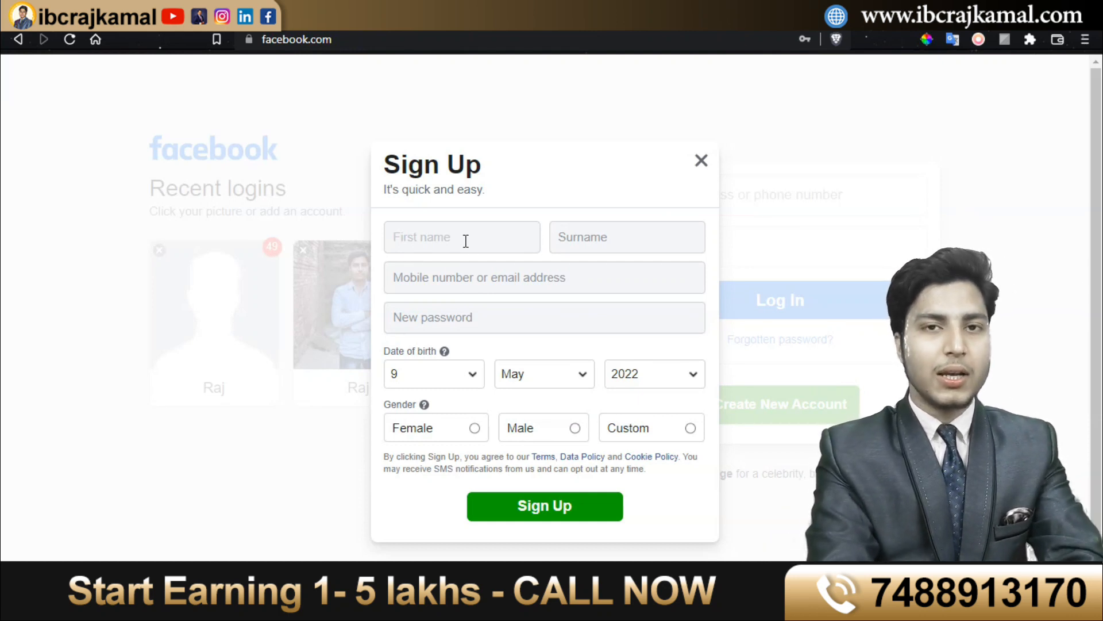
pyautogui.write('SU')
pyautogui.press('BackSpace')
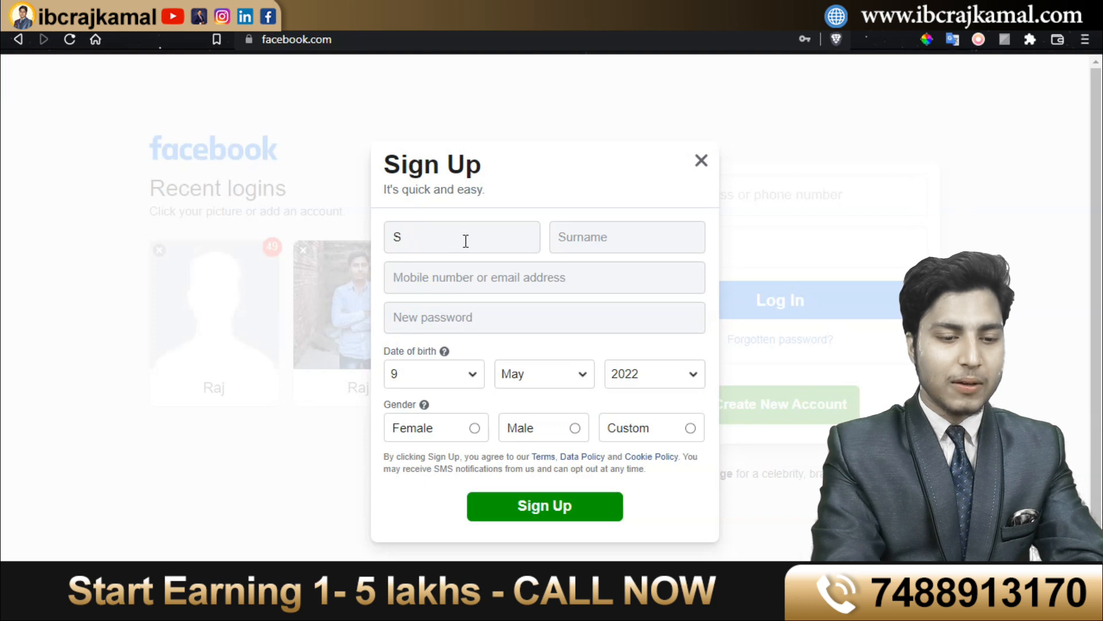
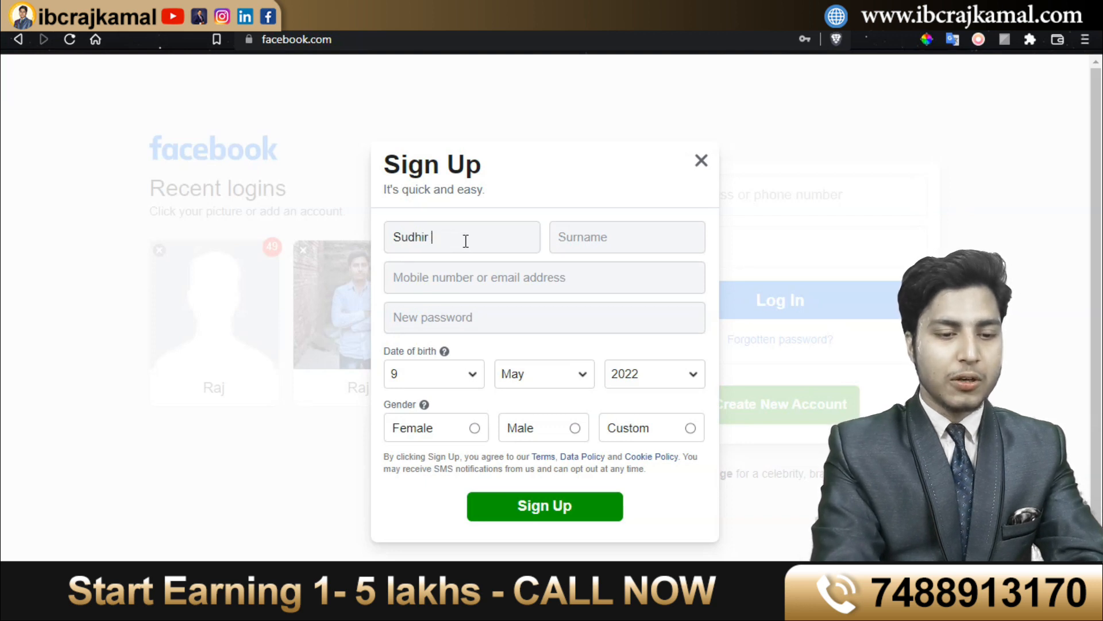
pyautogui.press('Tab')
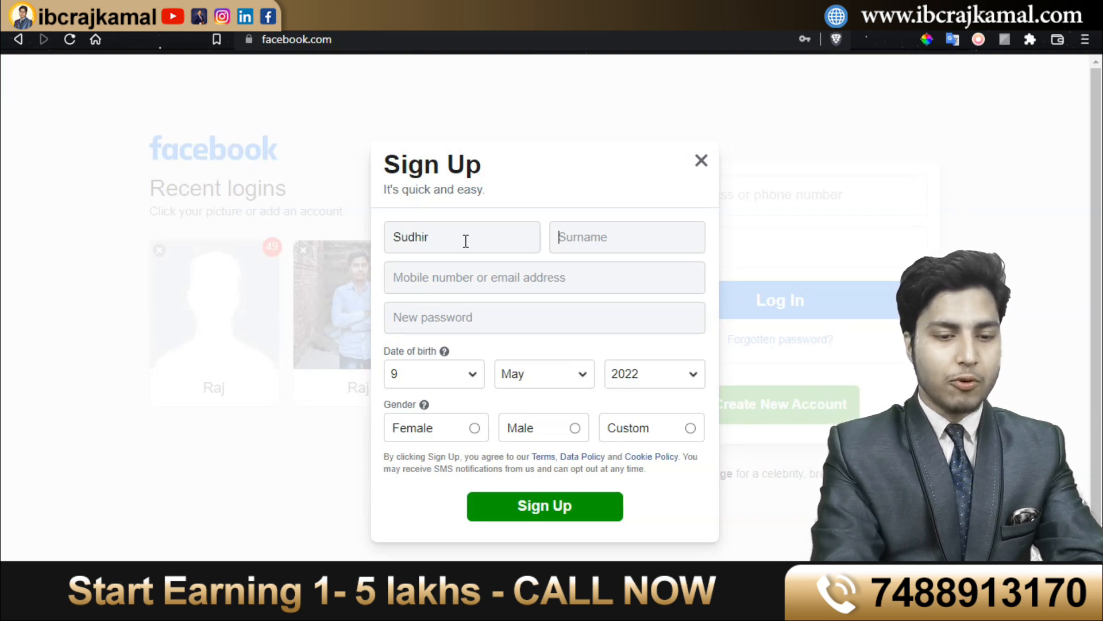
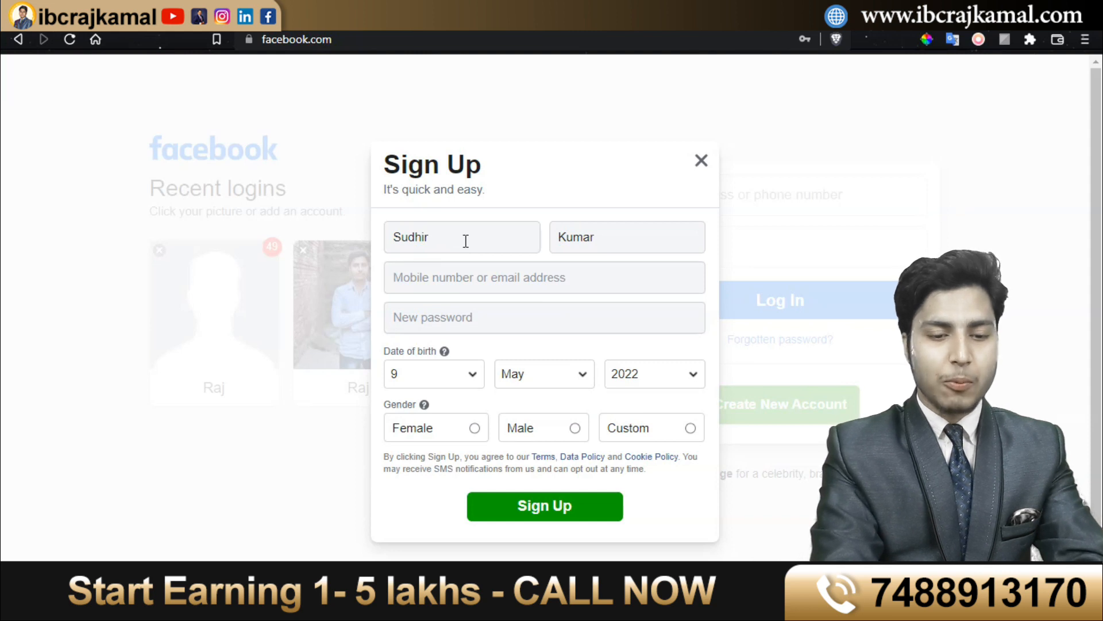
pyautogui.press('Tab')
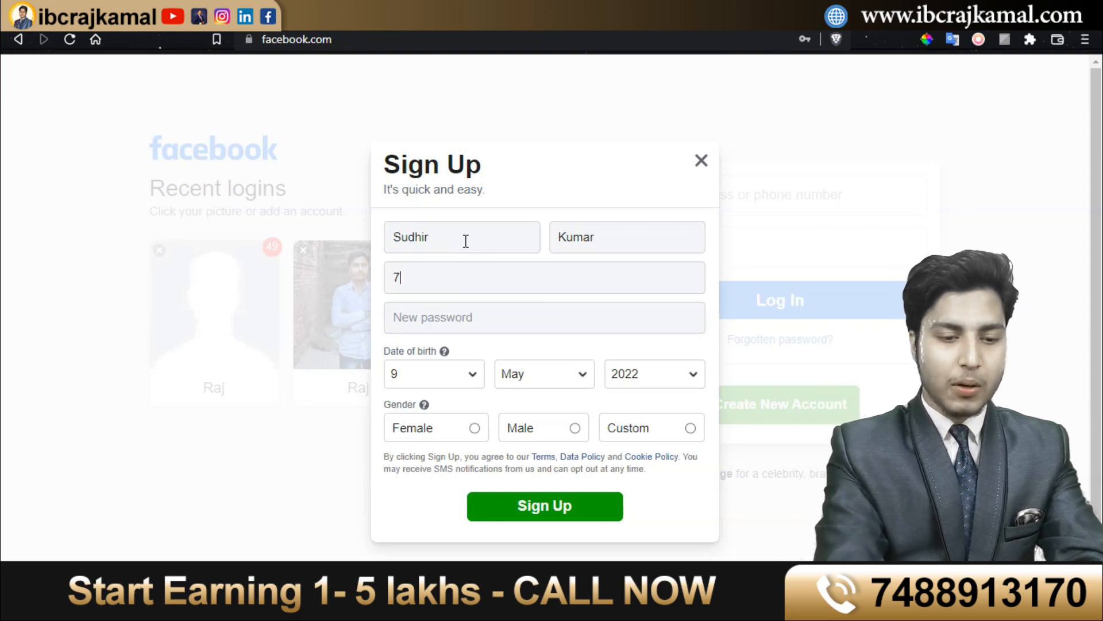
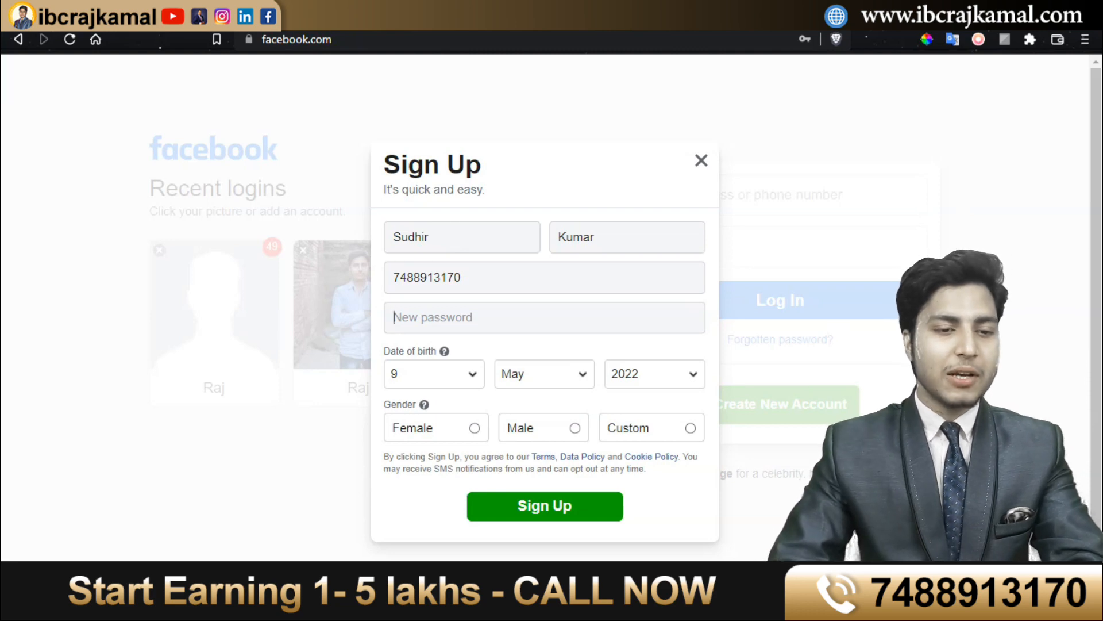
pyautogui.hotkey('ctrl', 't')
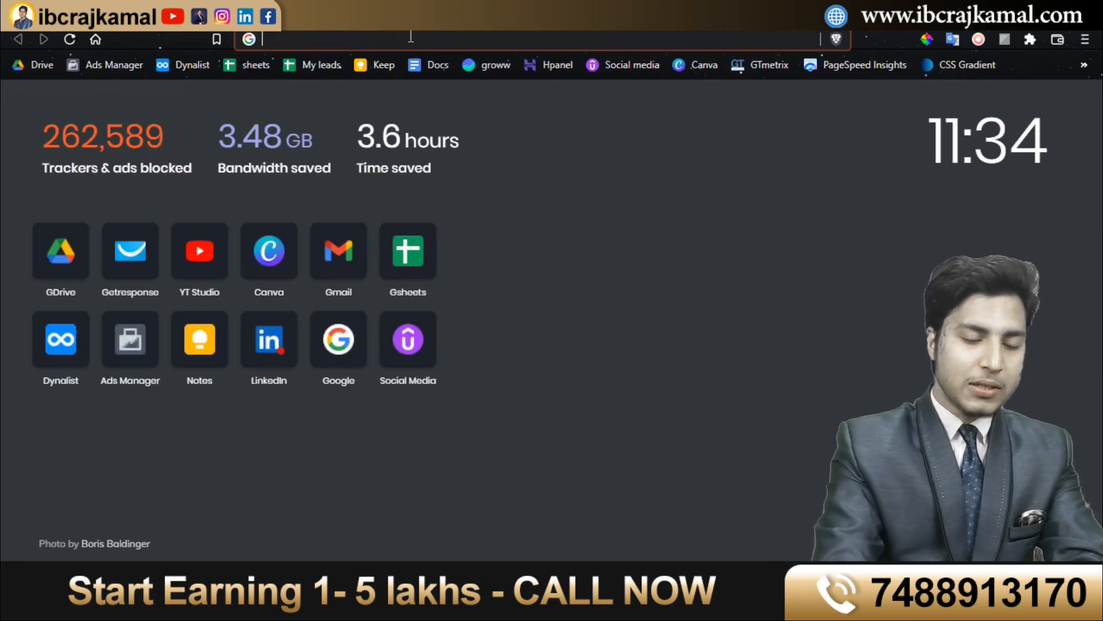
# Generate and copy a 16-character password on passwordsgenerator.net, then return to the Facebook tab
pyautogui.write('passwordsgenerator.net')
pyautogui.press('Return')
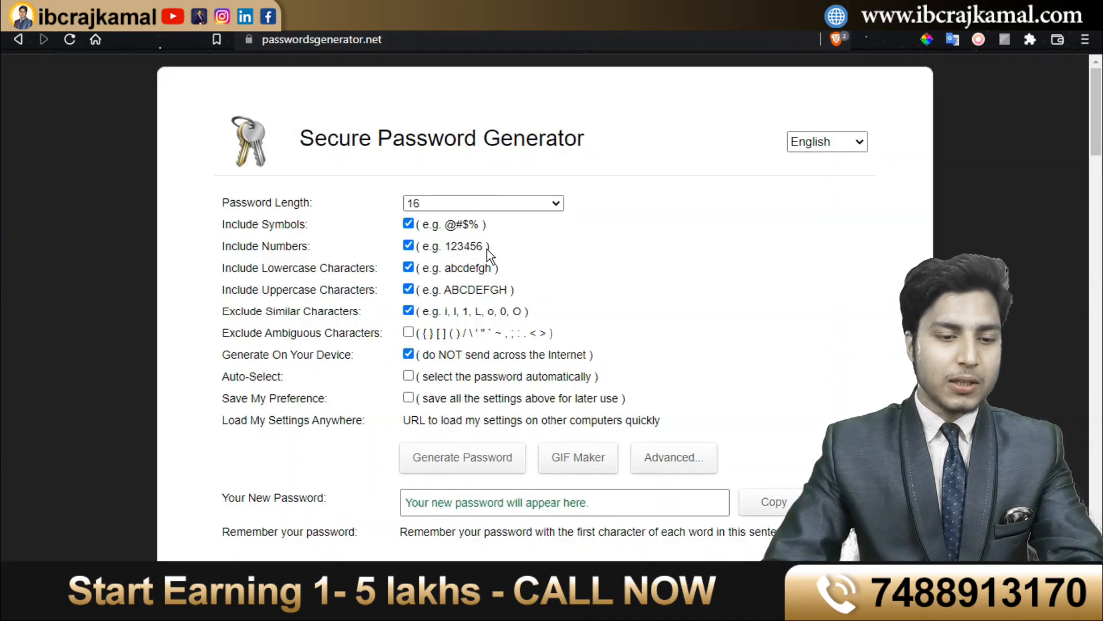
pyautogui.click(491, 458)
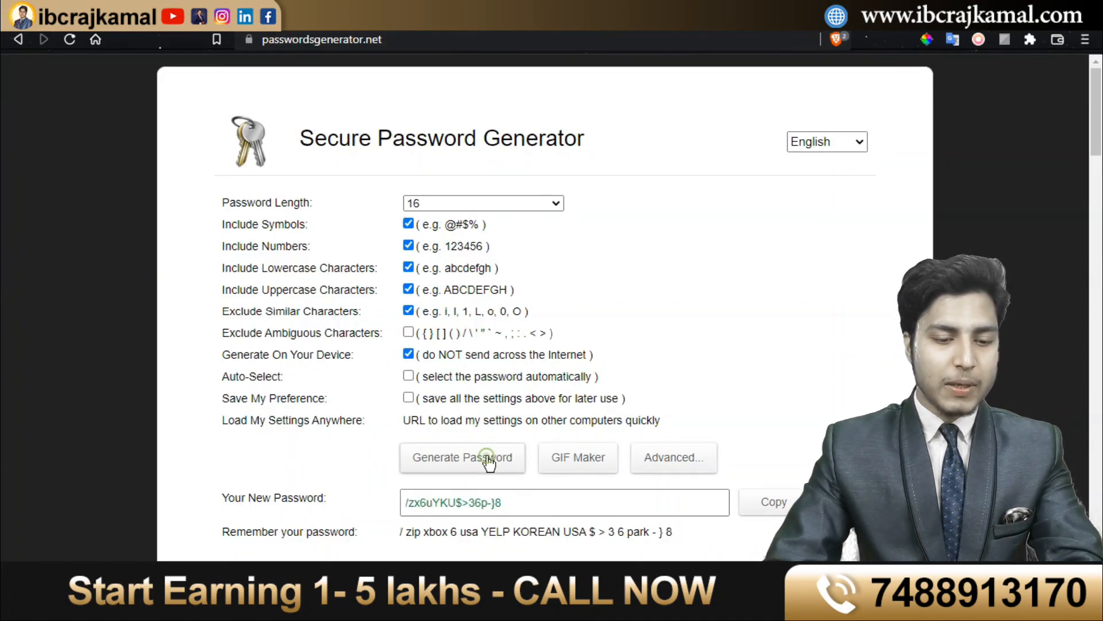
pyautogui.click(761, 506)
pyautogui.click(368, 15)
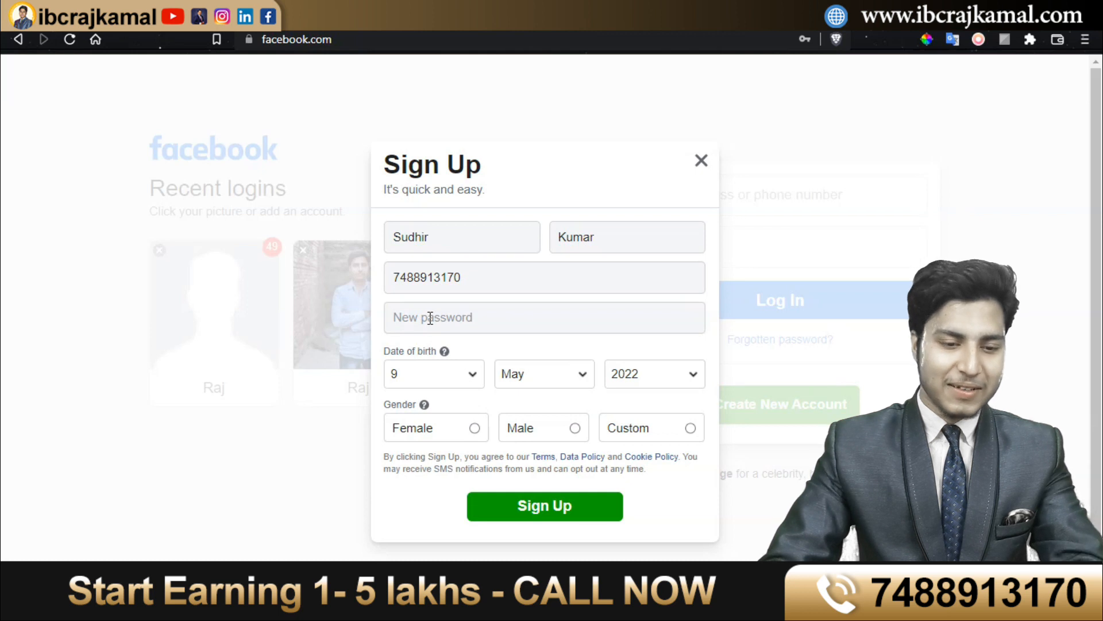
# Paste the generated password as the new password and set the birth year to 2005
pyautogui.hotkey('ctrl', 'v')
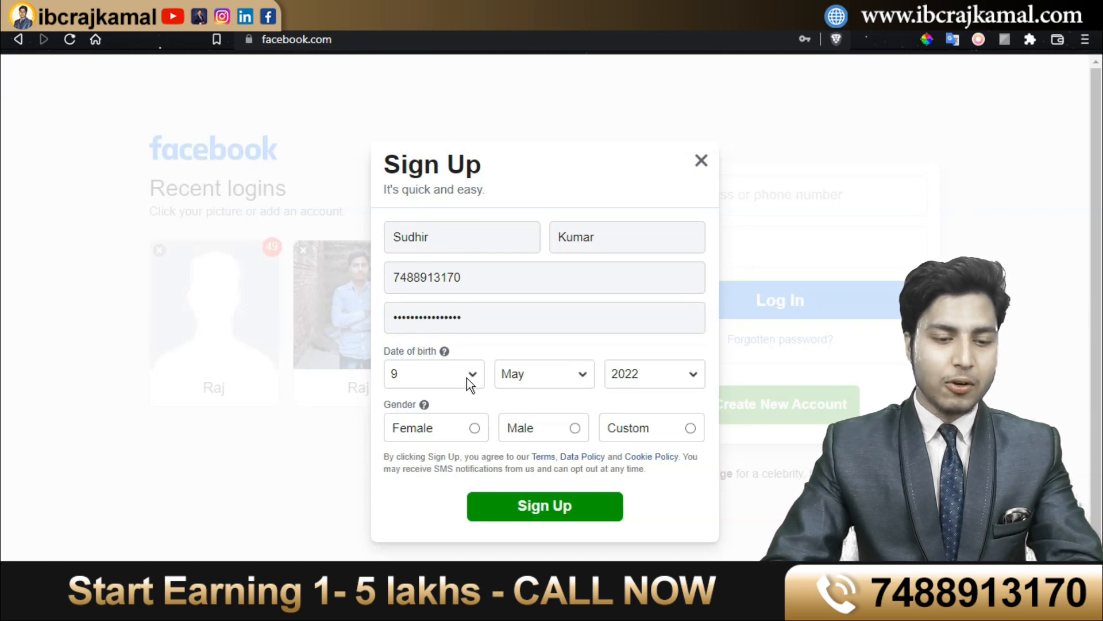
pyautogui.click(687, 374)
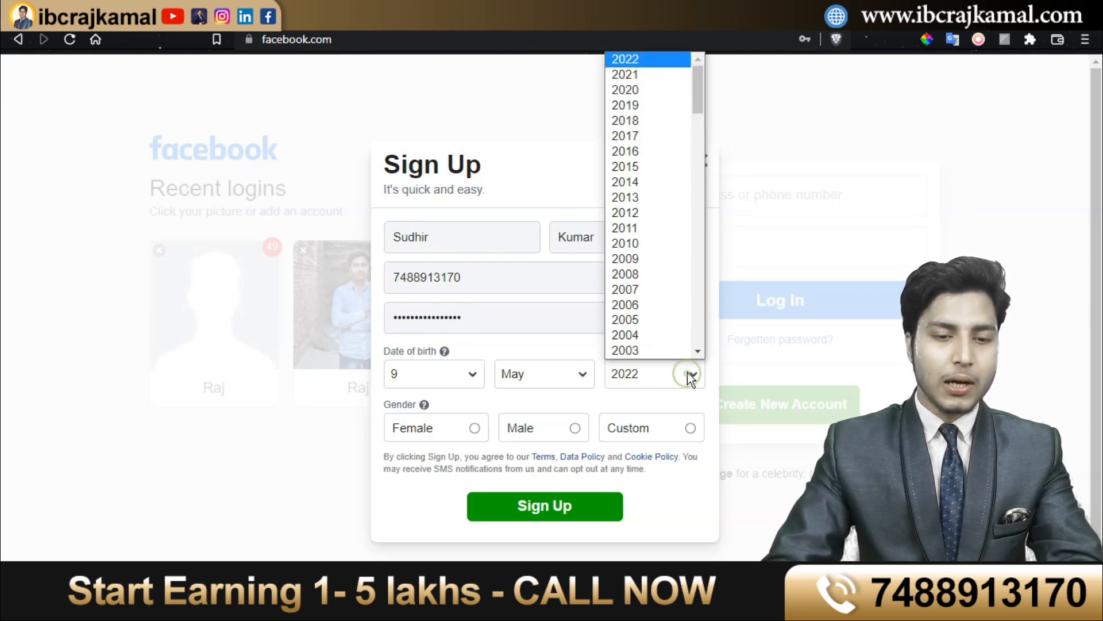
pyautogui.click(715, 184)
pyautogui.click(675, 374)
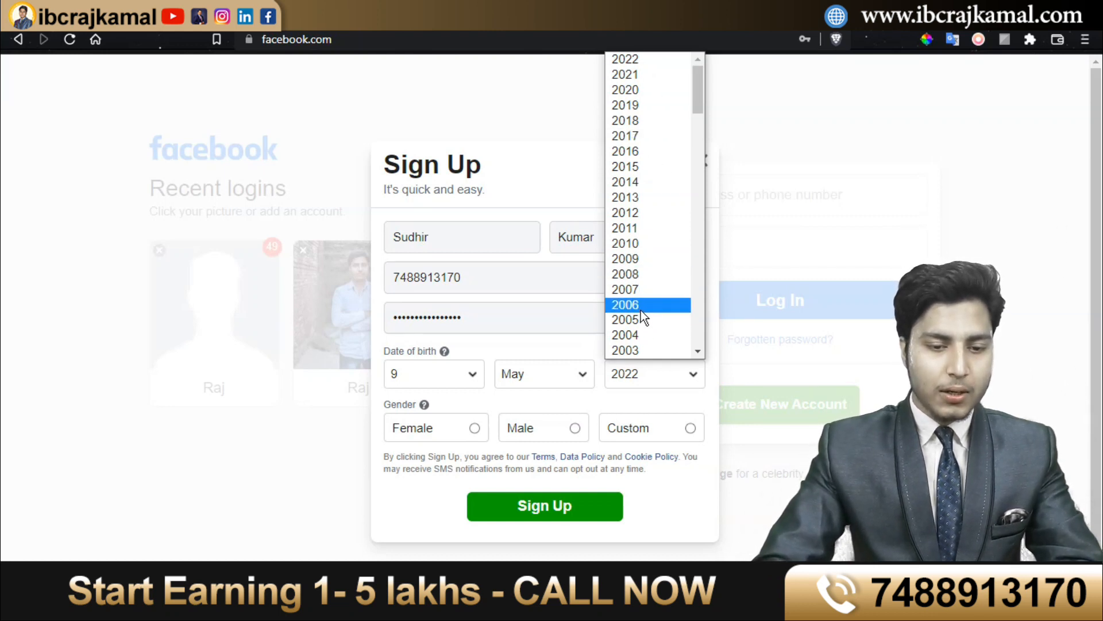
pyautogui.click(626, 321)
# Set the birth date to 3 May and submit the sign-up form
pyautogui.click(506, 374)
pyautogui.click(428, 372)
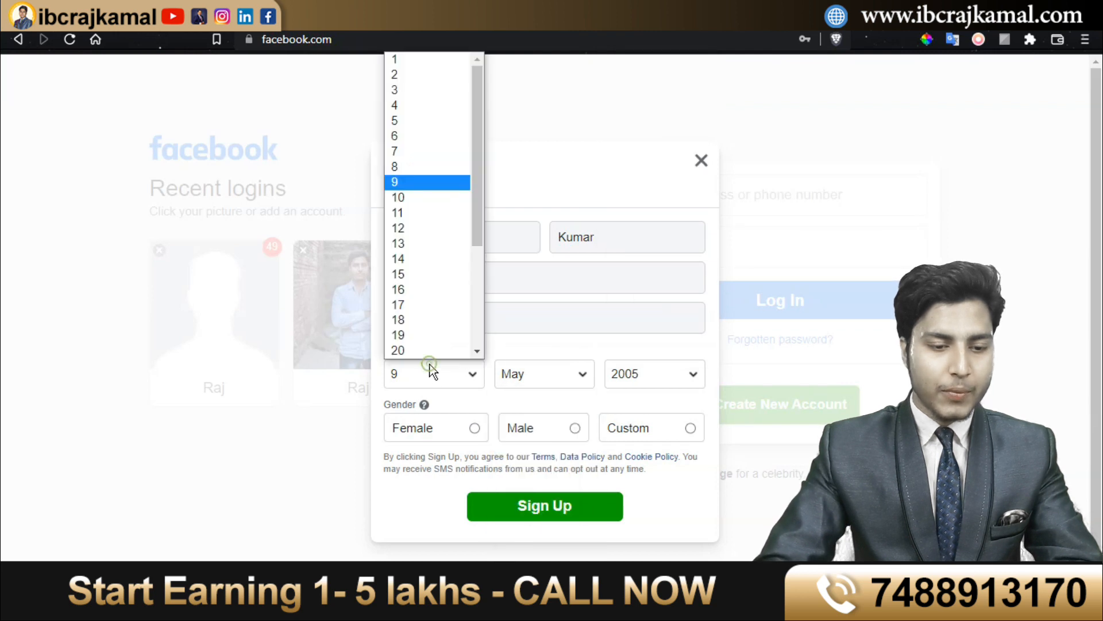
pyautogui.click(416, 94)
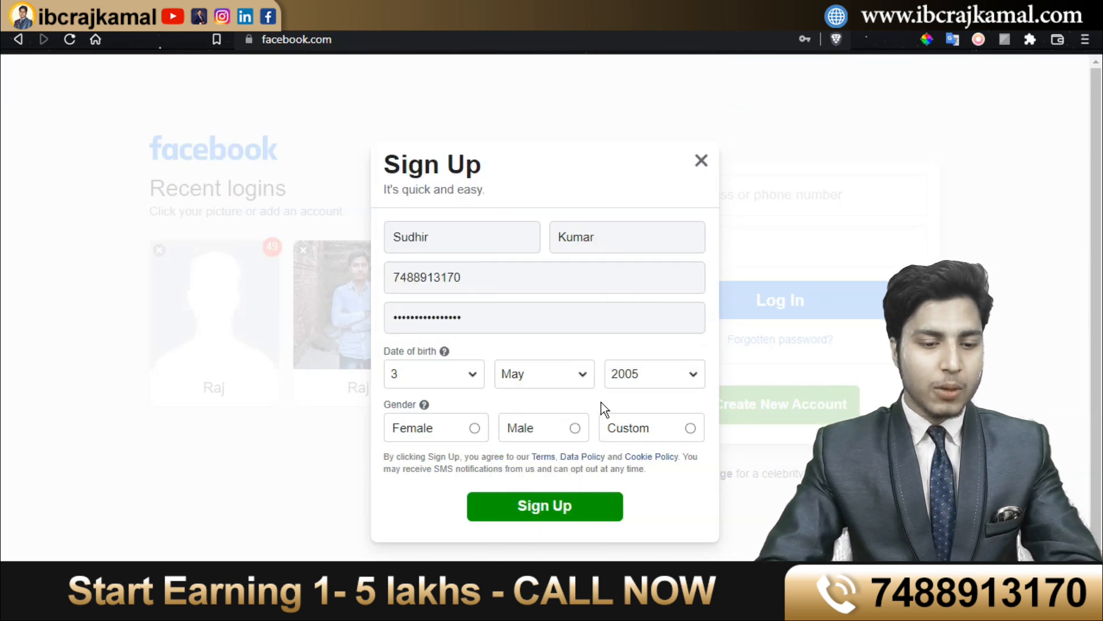
pyautogui.click(571, 426)
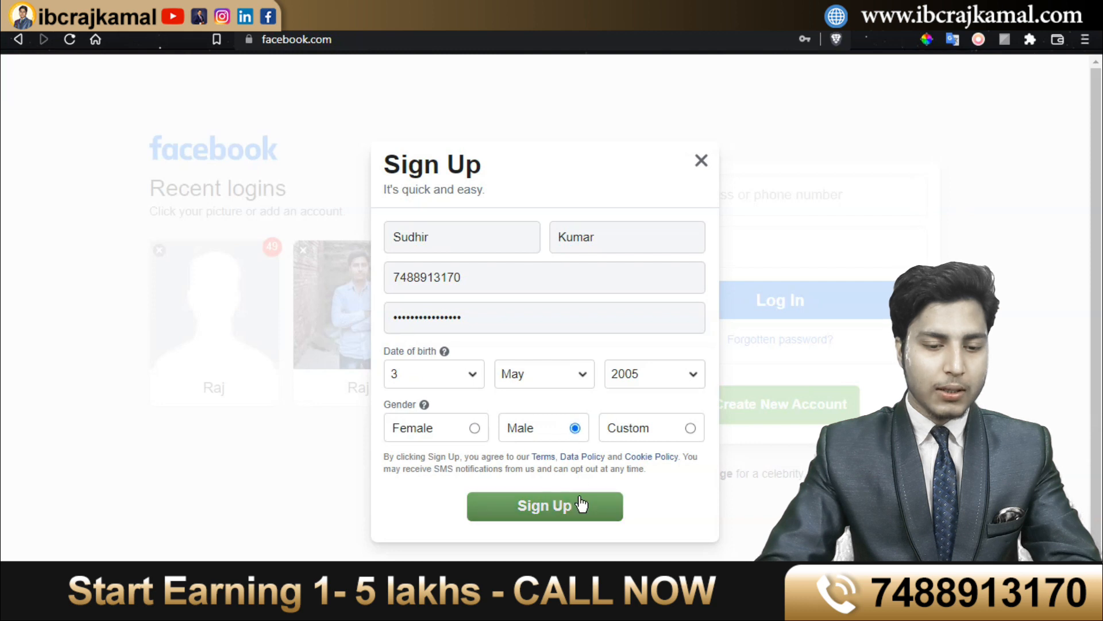
# Submit the sign-up and decline the browser's offer to update the saved password
pyautogui.click(579, 506)
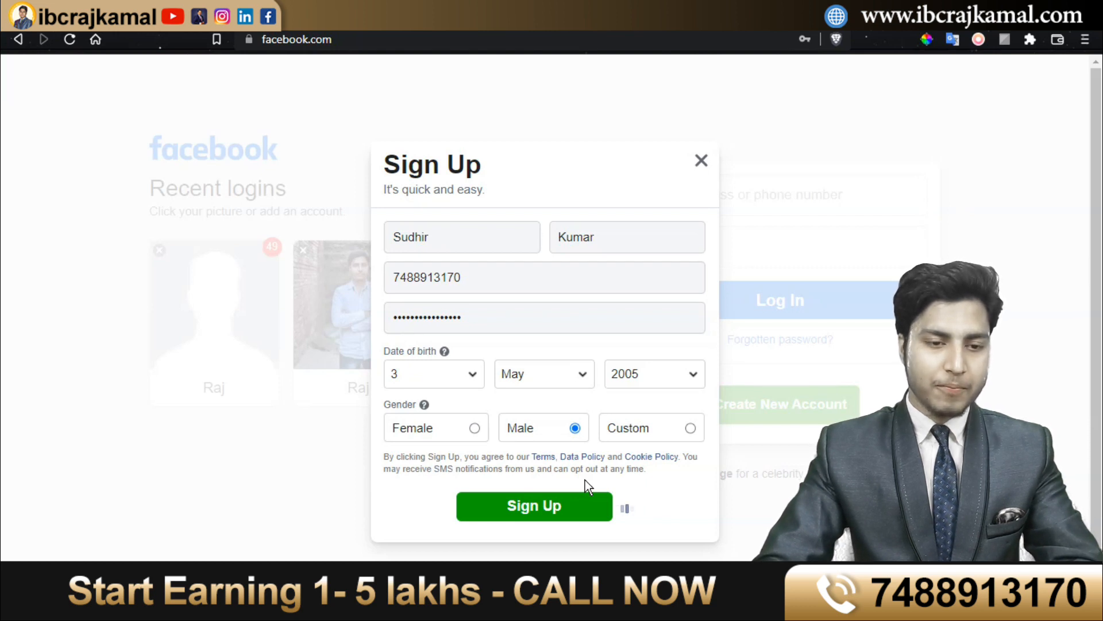
pyautogui.click(804, 39)
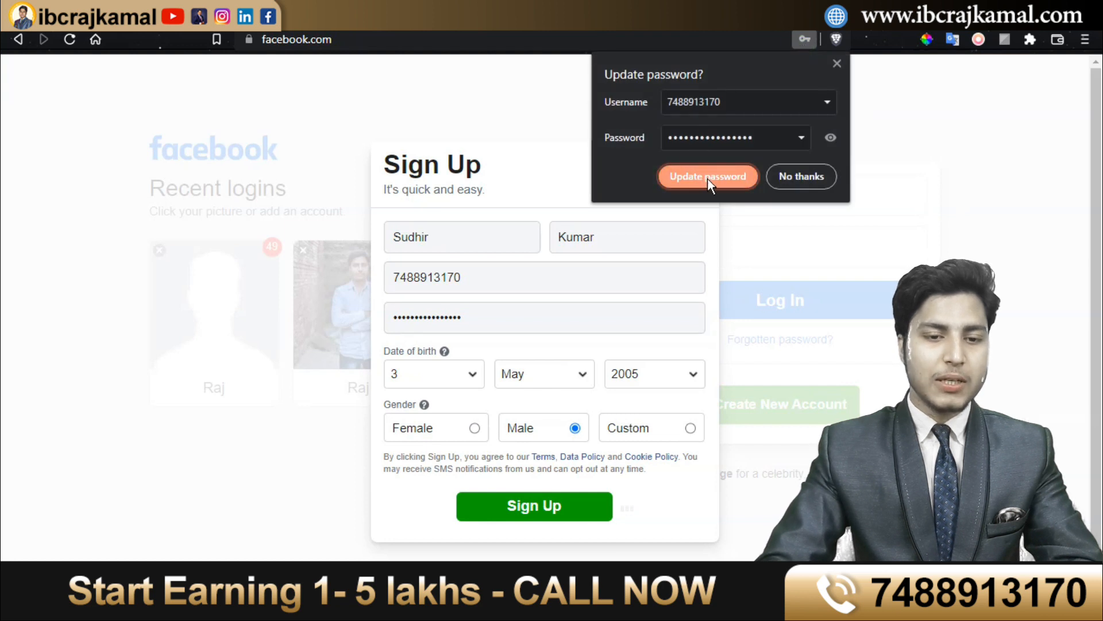
pyautogui.click(791, 178)
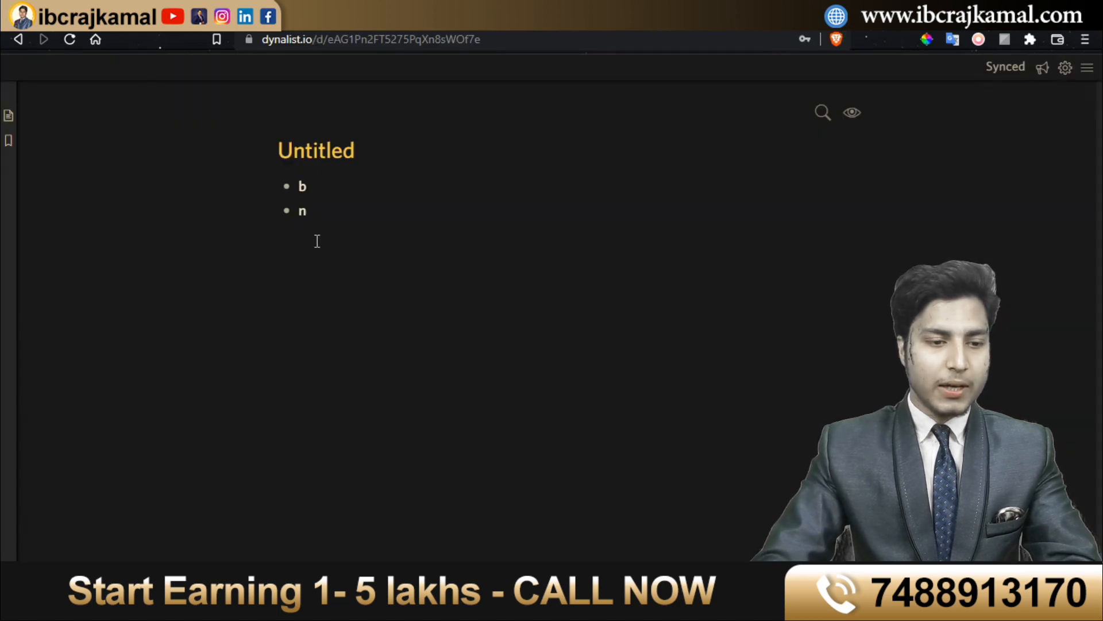
# Paste the generated password into a new Dynalist bullet below 'n'
pyautogui.click(328, 217)
pyautogui.press('Return')
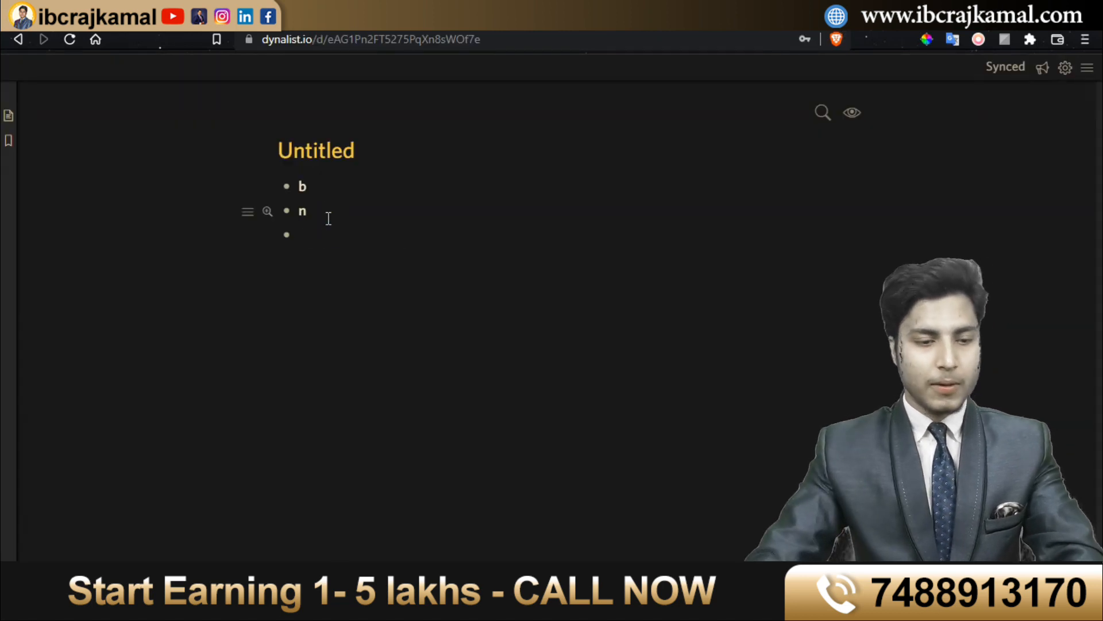
pyautogui.hotkey('ctrl', 'v')
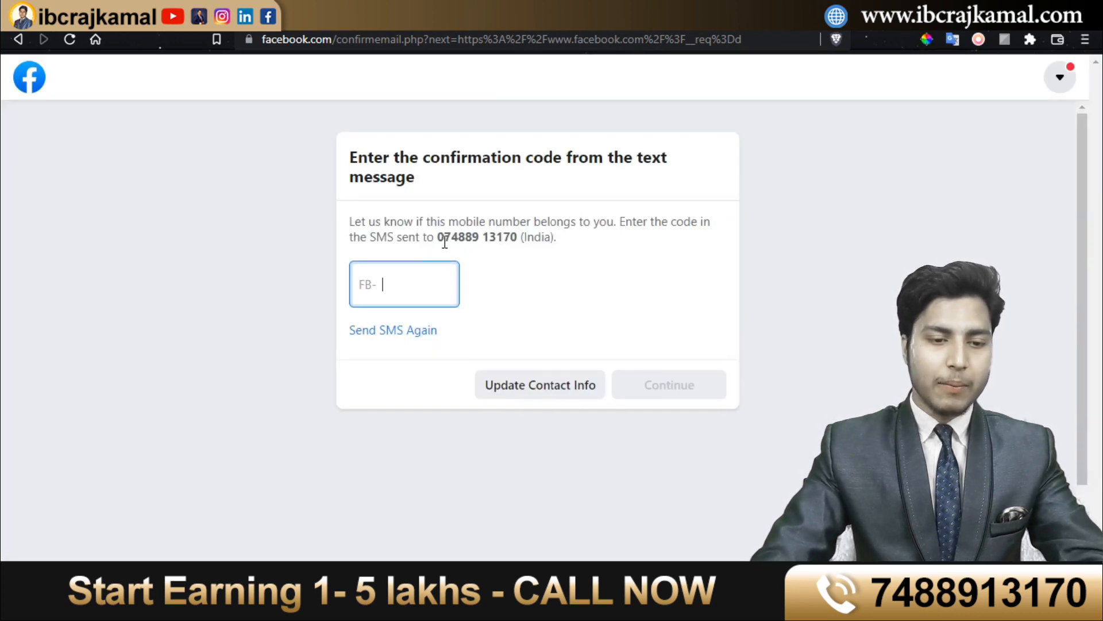
# Enter the SMS confirmation code and submit it
pyautogui.click(393, 282)
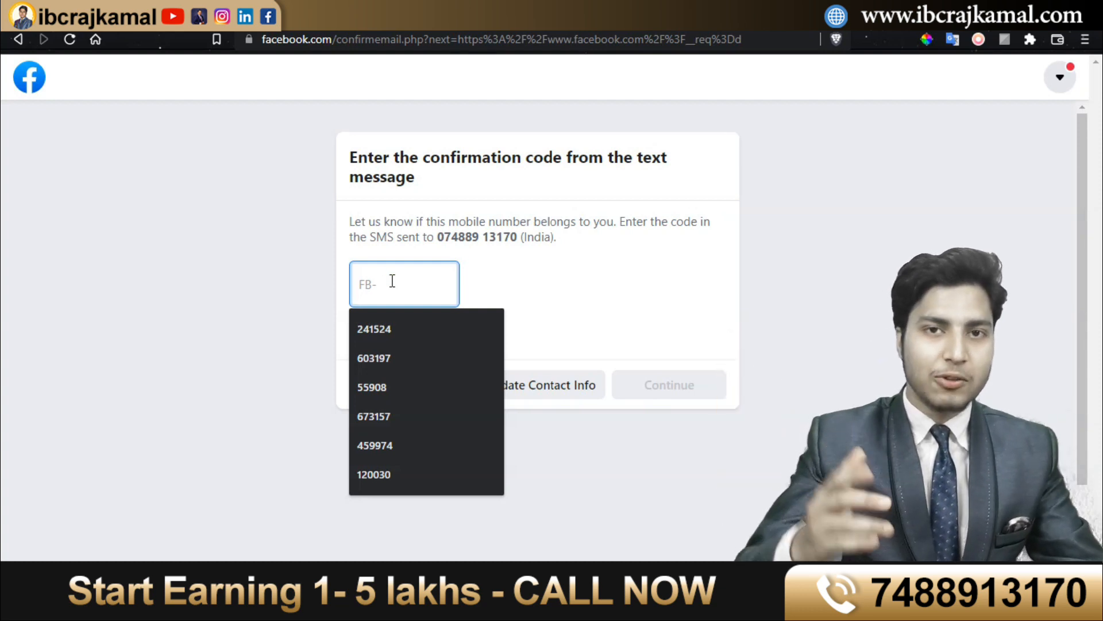
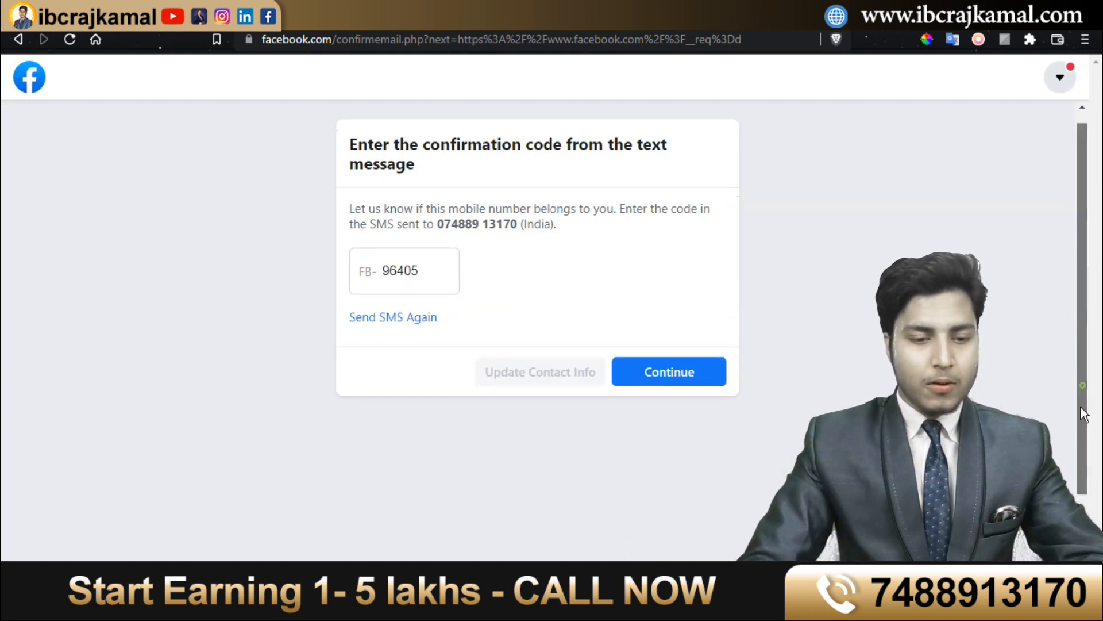
pyautogui.moveTo(1081, 408); pyautogui.dragTo(1083, 495)
pyautogui.click(669, 266)
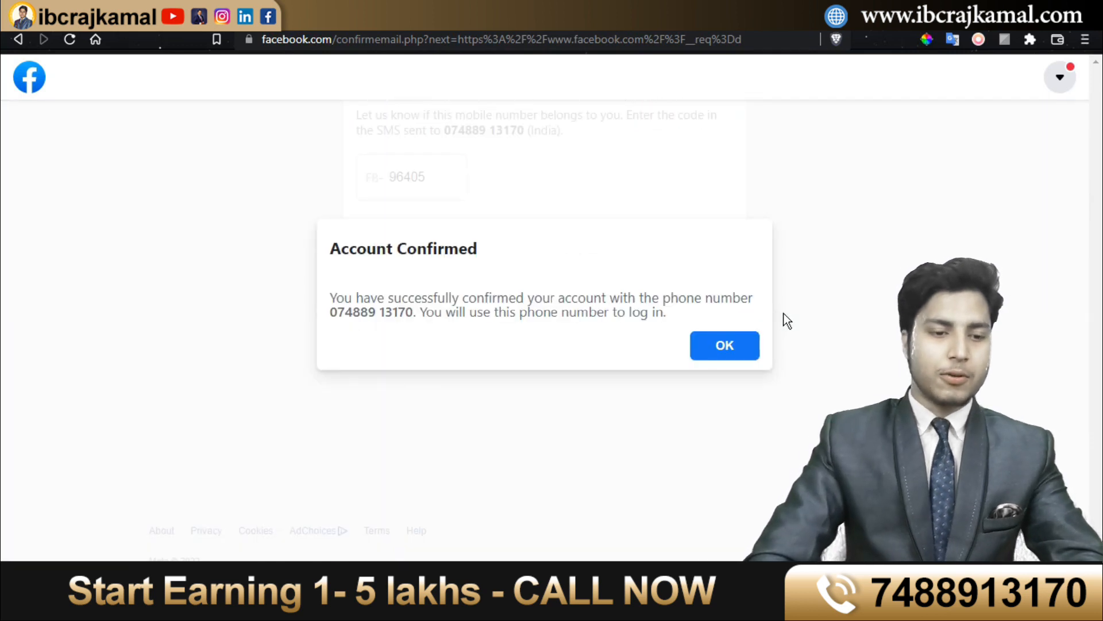
# Acknowledge the account confirmation, accept the remember-password suggestion, and open the main Facebook menu
pyautogui.click(725, 347)
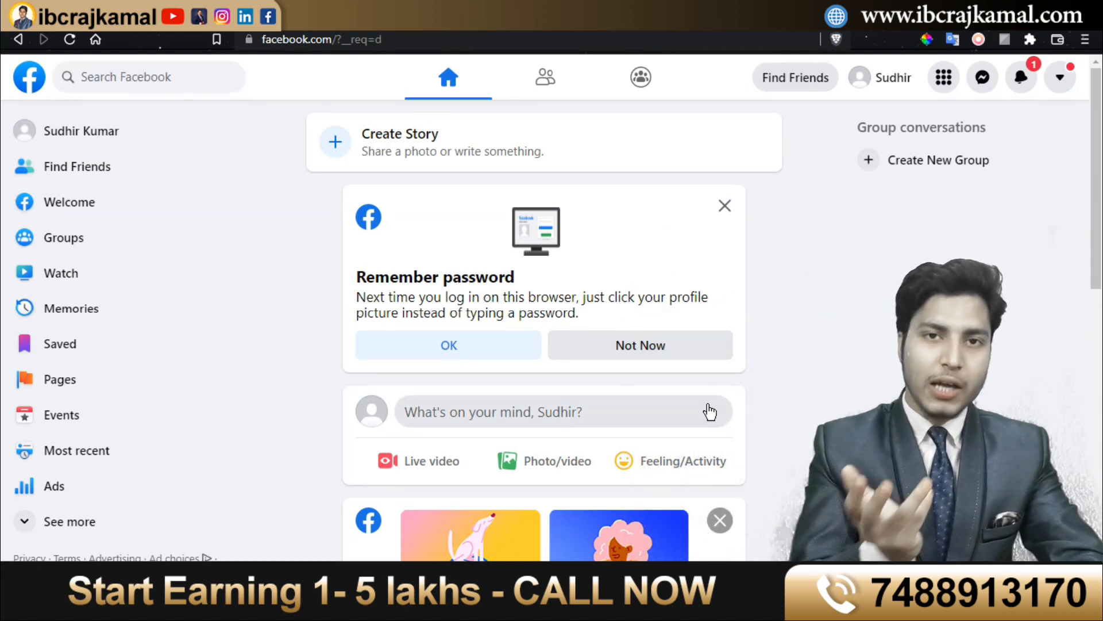
pyautogui.click(509, 343)
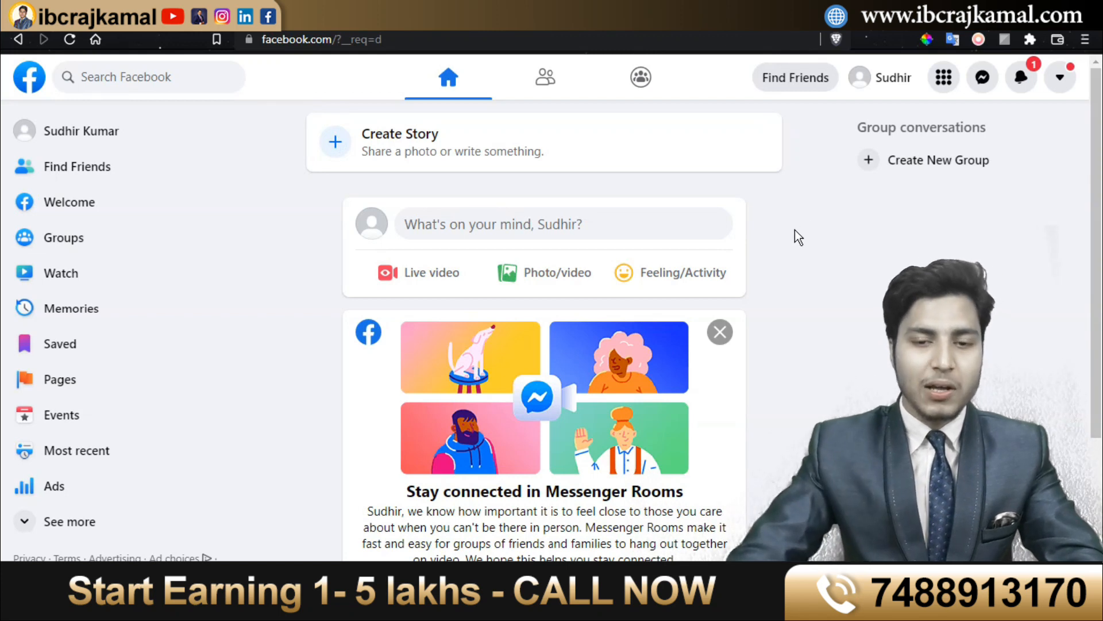
pyautogui.click(942, 80)
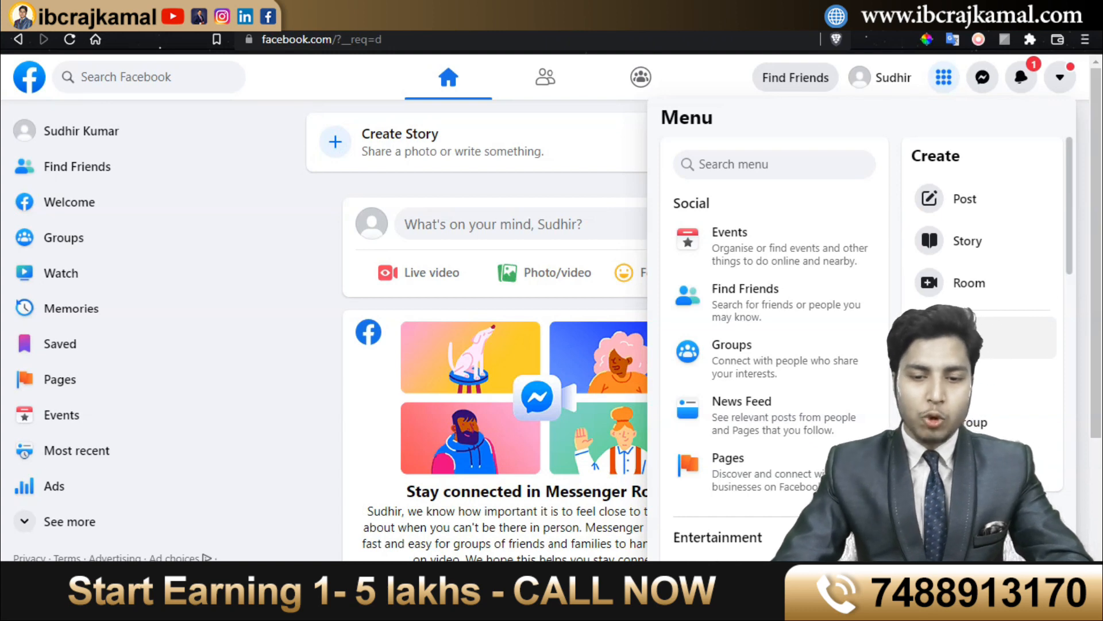
# Start a new Page and type its name so it ends with 'badabusiness bihar'
pyautogui.click(977, 336)
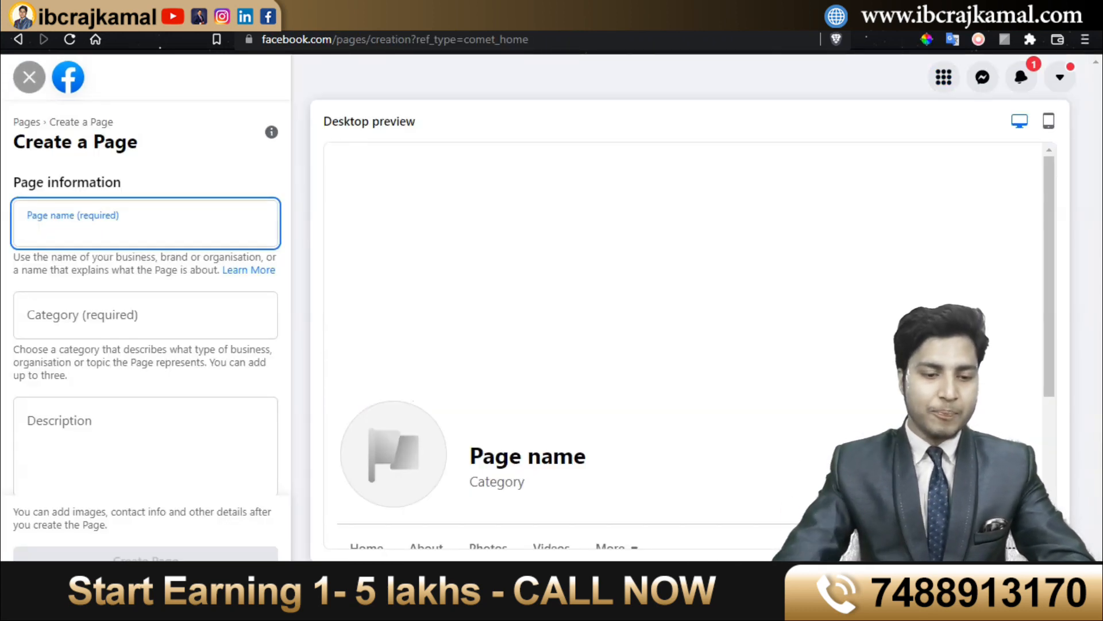
pyautogui.scroll(-3, 410, 343)
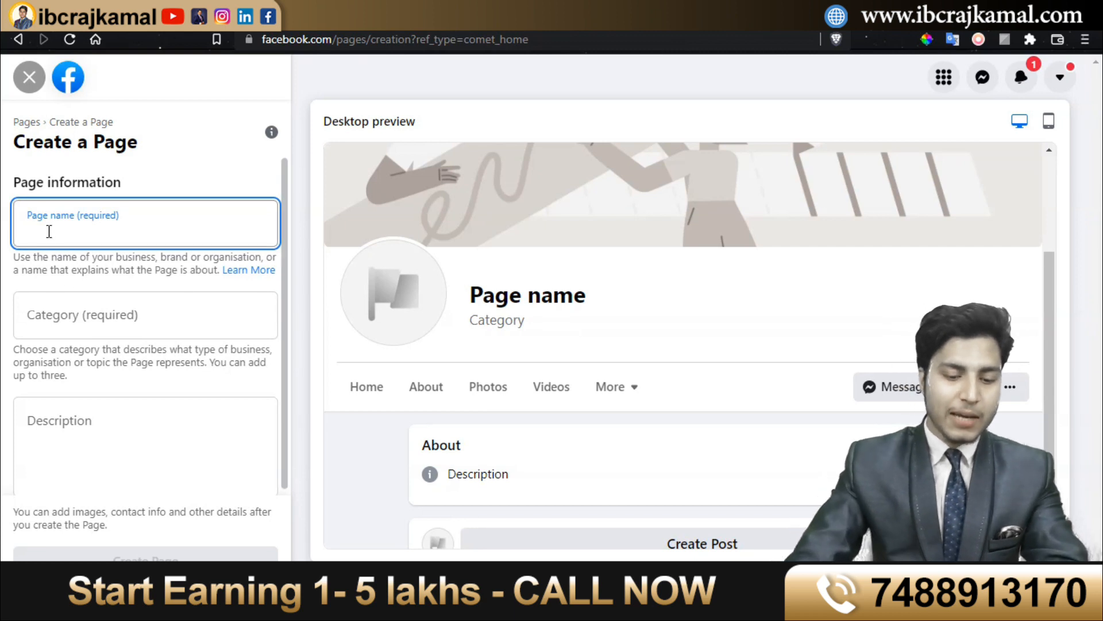
pyautogui.write('I')
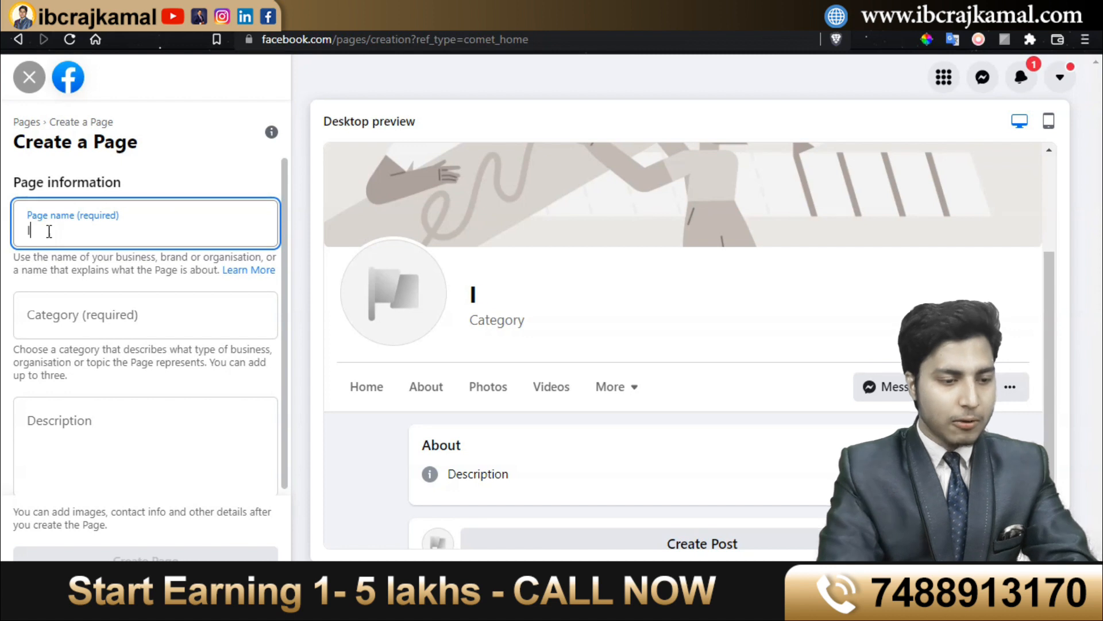
pyautogui.write('bc Rajkamal')
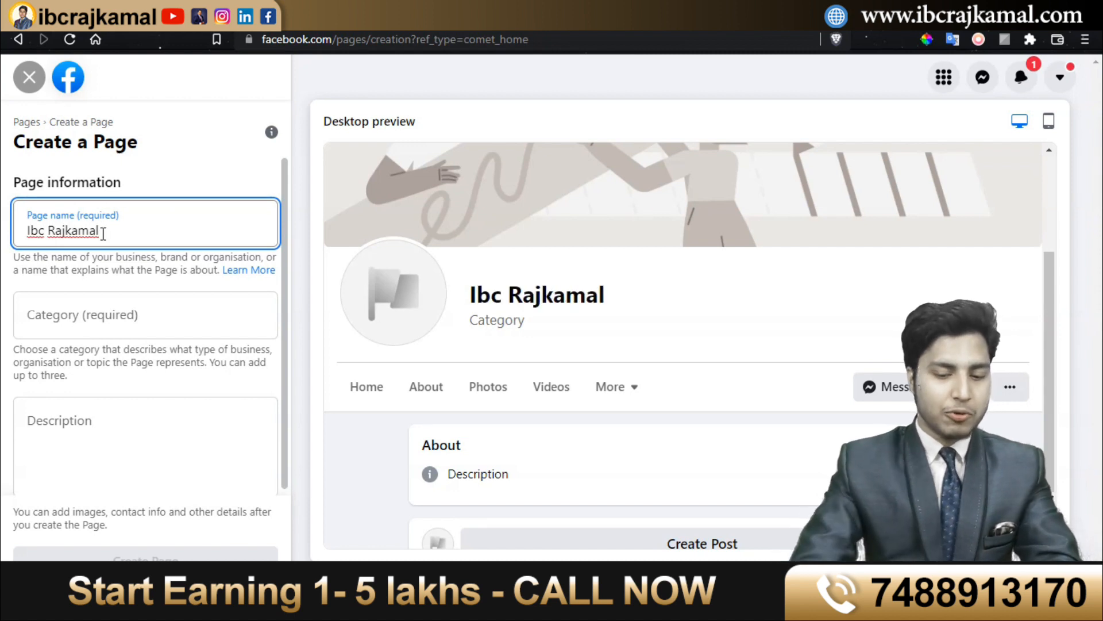
pyautogui.press('BackSpace')
pyautogui.press('BackSpace')
pyautogui.press('BackSpace')
pyautogui.press('BackSpace')
pyautogui.press('BackSpace')
pyautogui.press('BackSpace')
pyautogui.press('BackSpace')
pyautogui.press('BackSpace')
pyautogui.press('BackSpace')
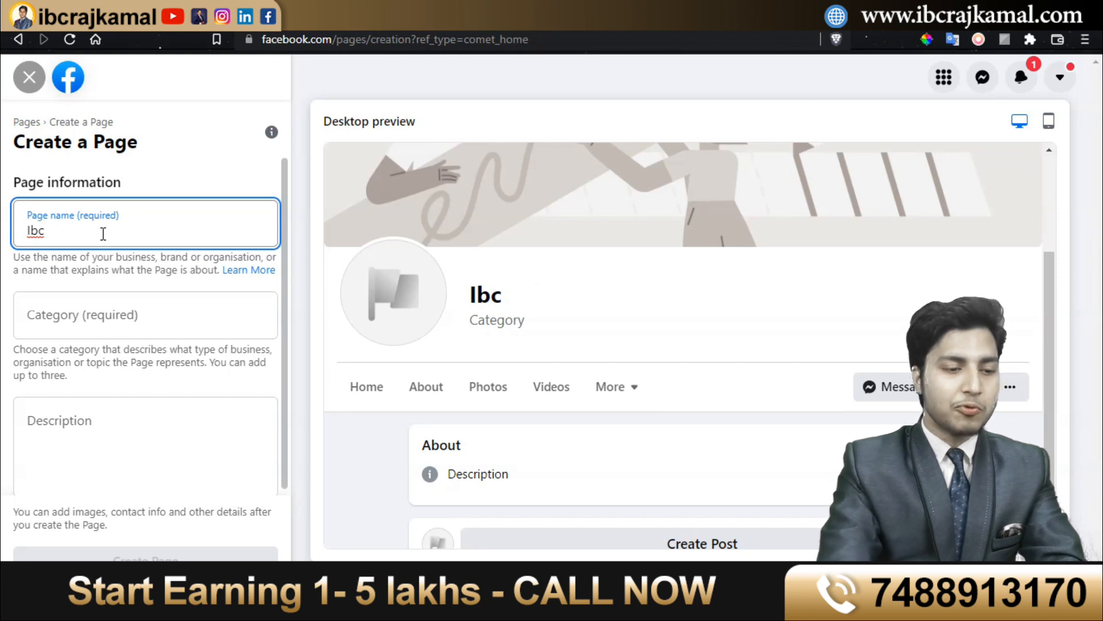
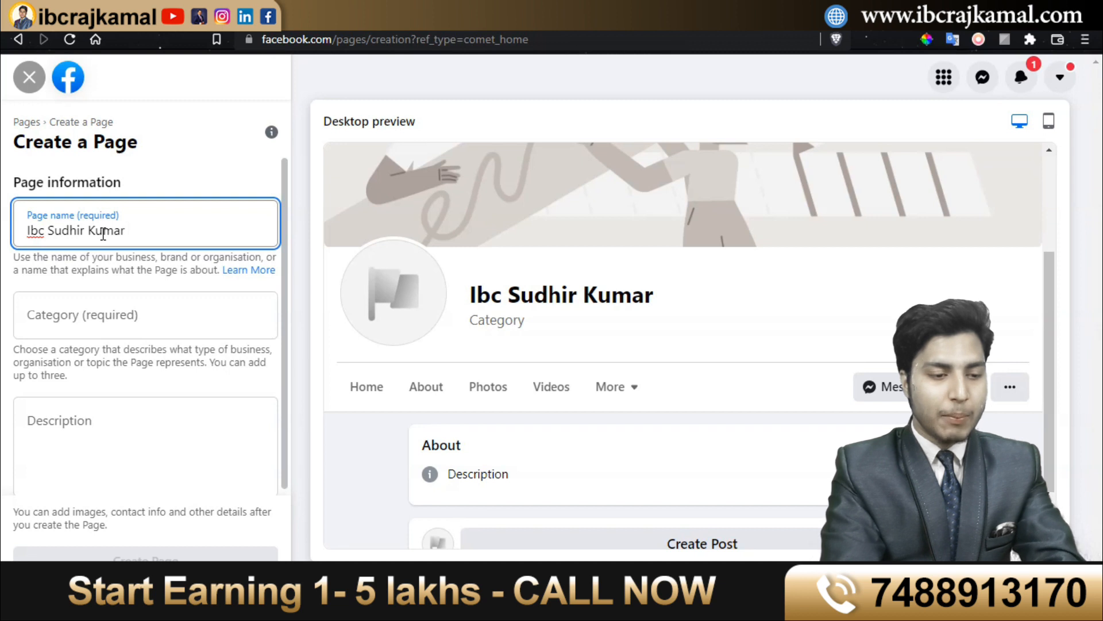
pyautogui.write('bada')
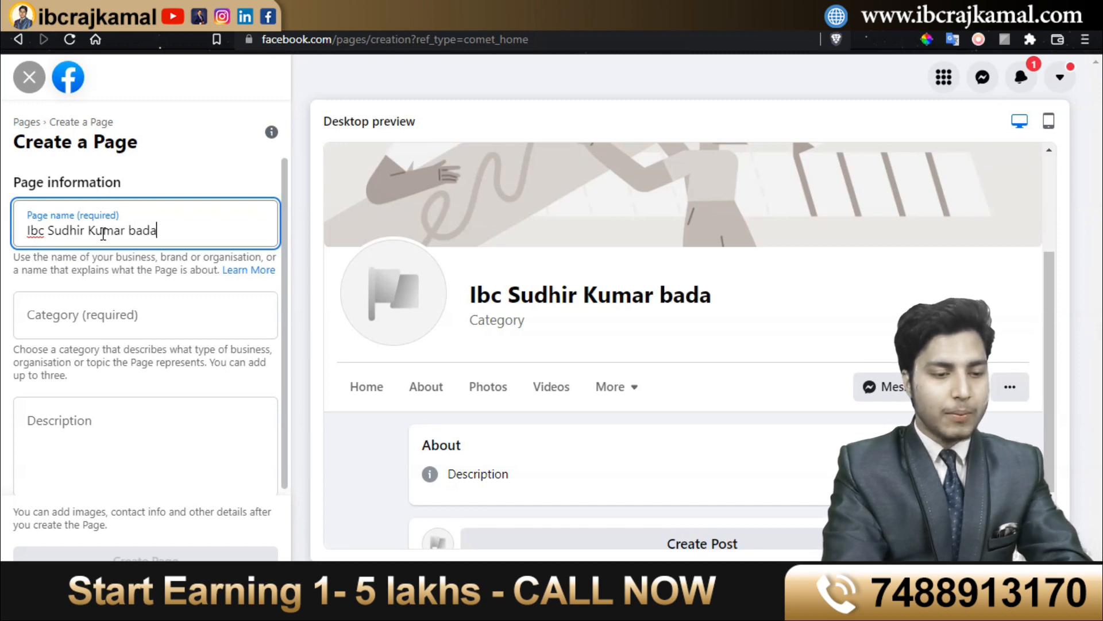
pyautogui.write('busie')
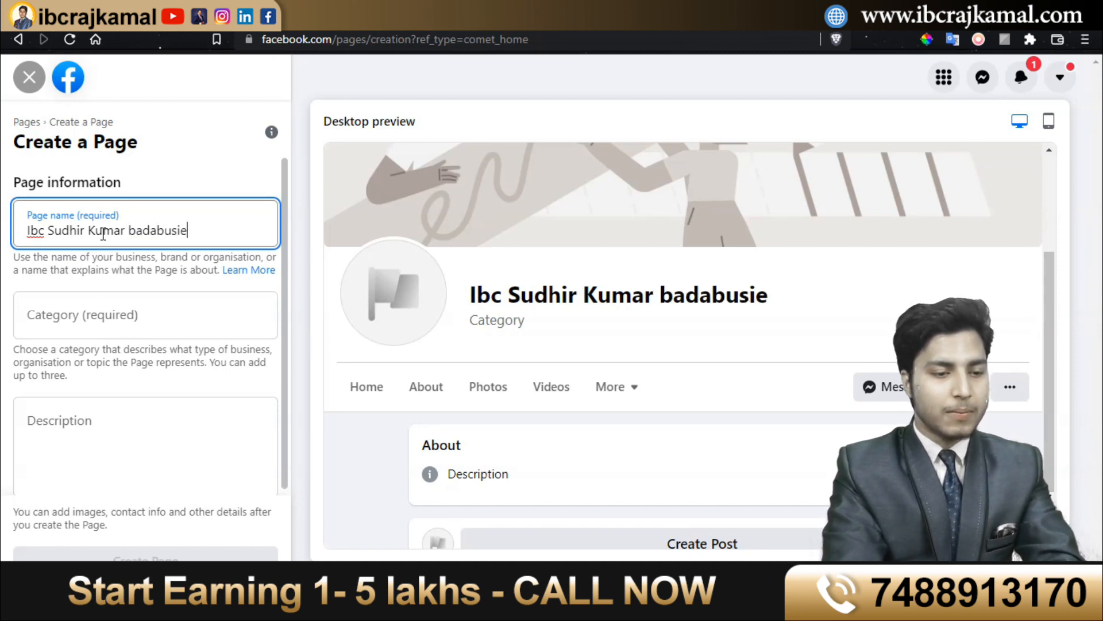
pyautogui.press('BackSpace')
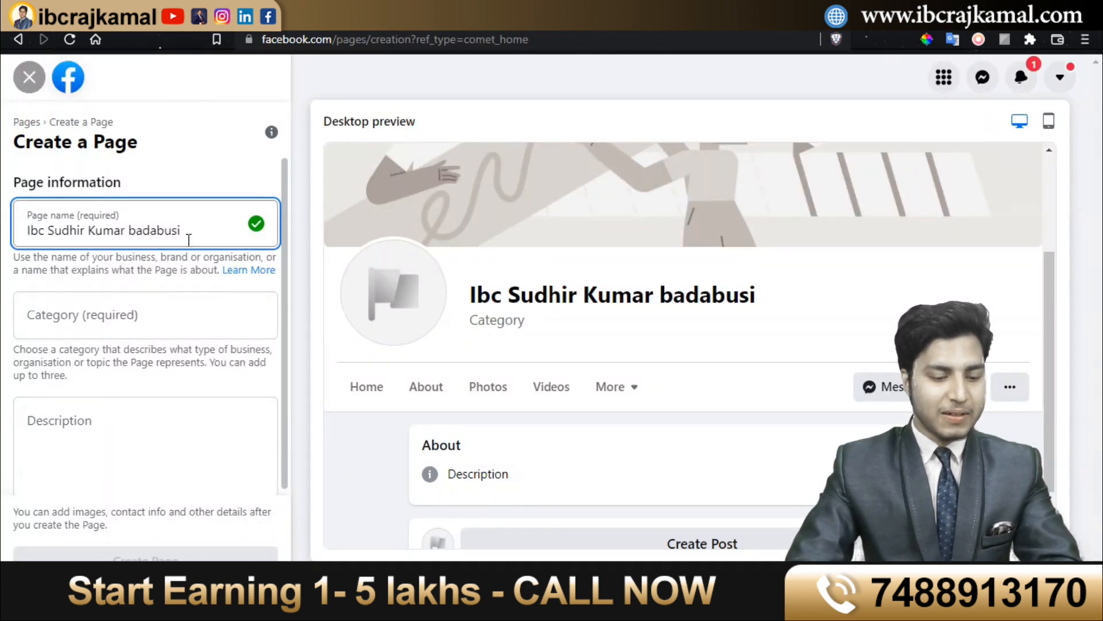
pyautogui.write('nes')
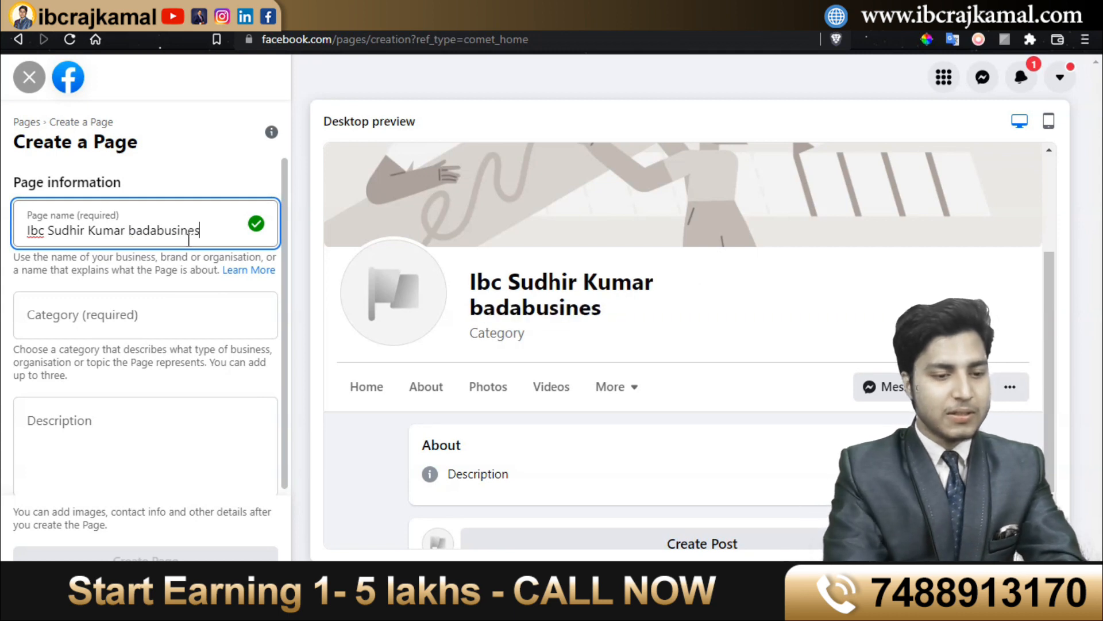
pyautogui.write('s b')
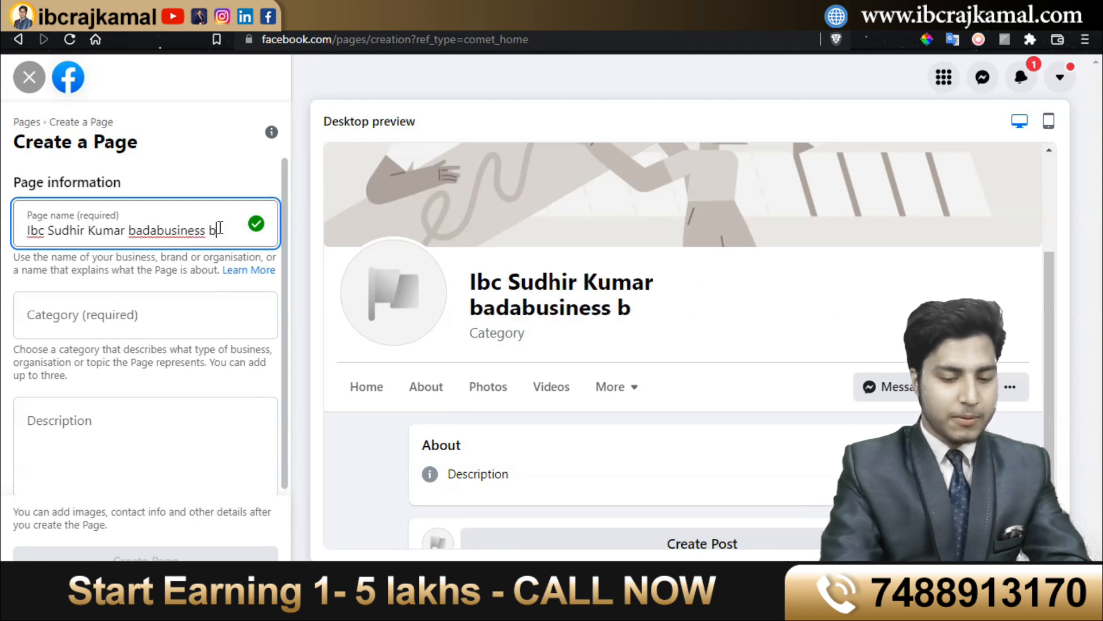
pyautogui.write('ihar')
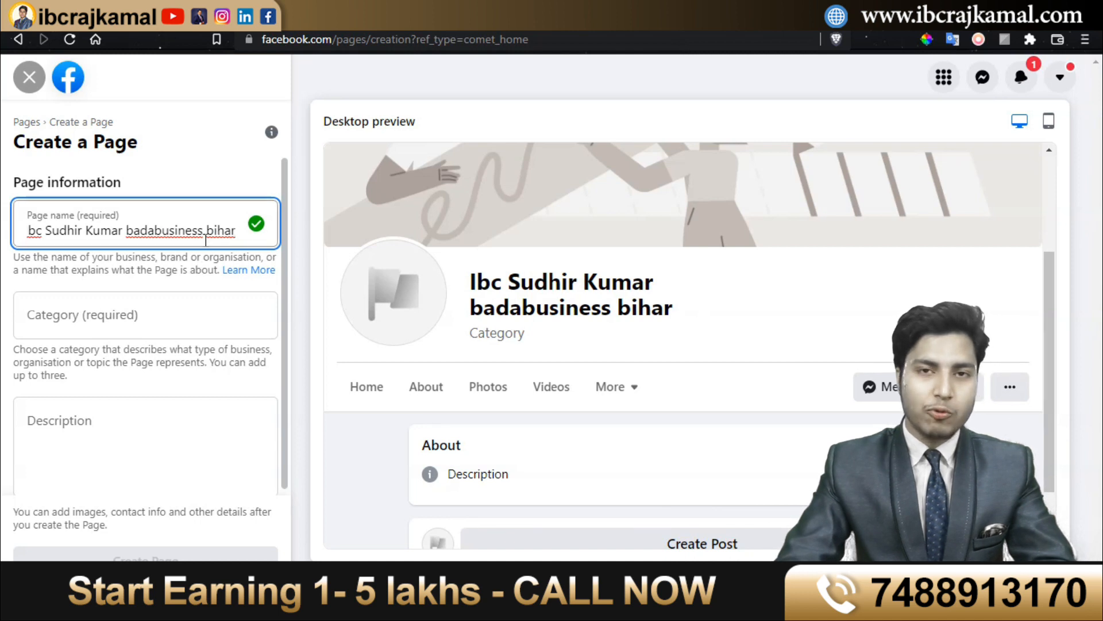
# Search 'busi' in the Category field and choose Business consultant for the Page
pyautogui.click(155, 319)
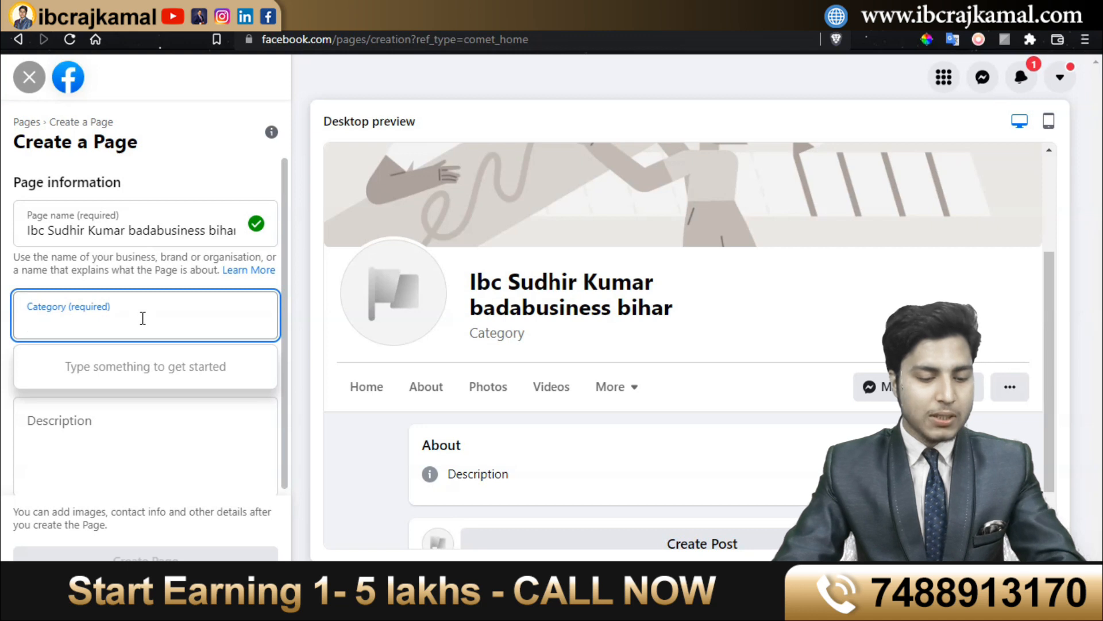
pyautogui.write('b')
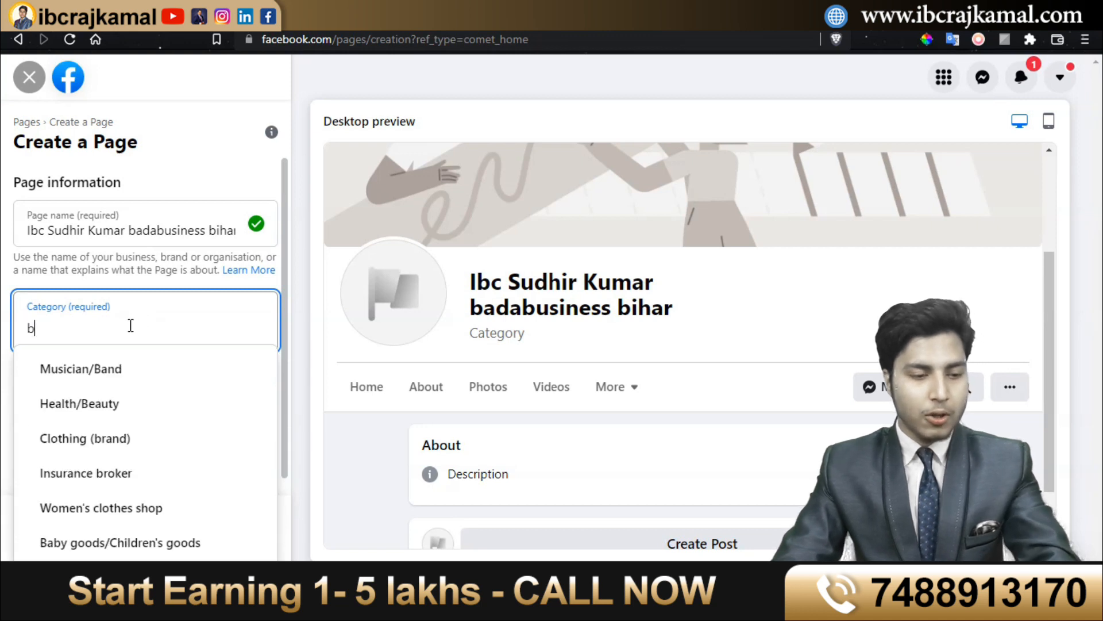
pyautogui.write('usi')
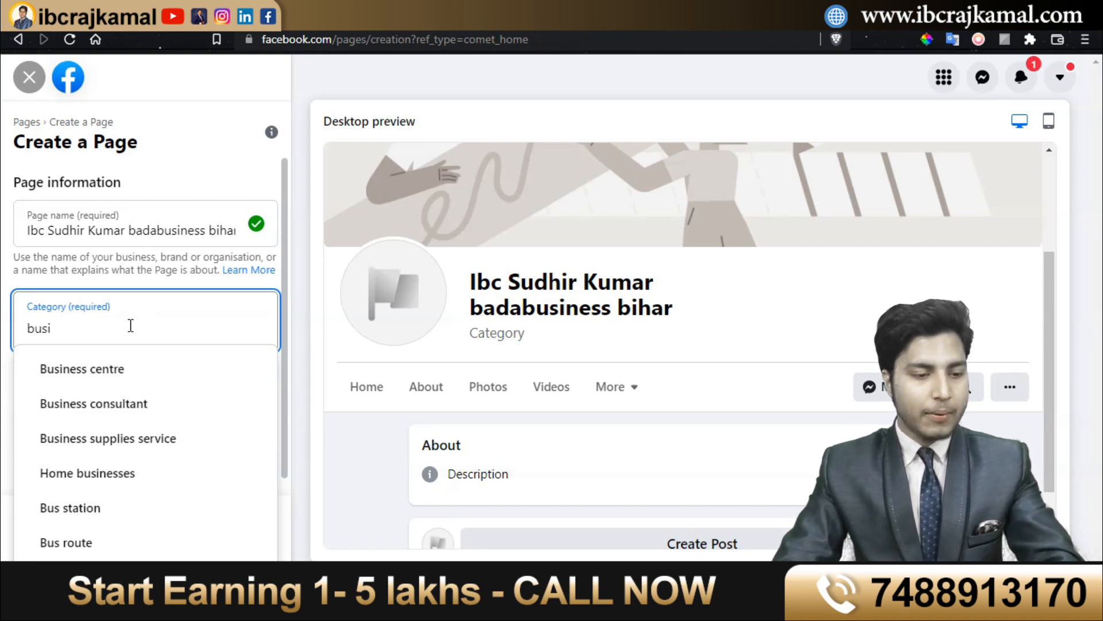
pyautogui.click(115, 403)
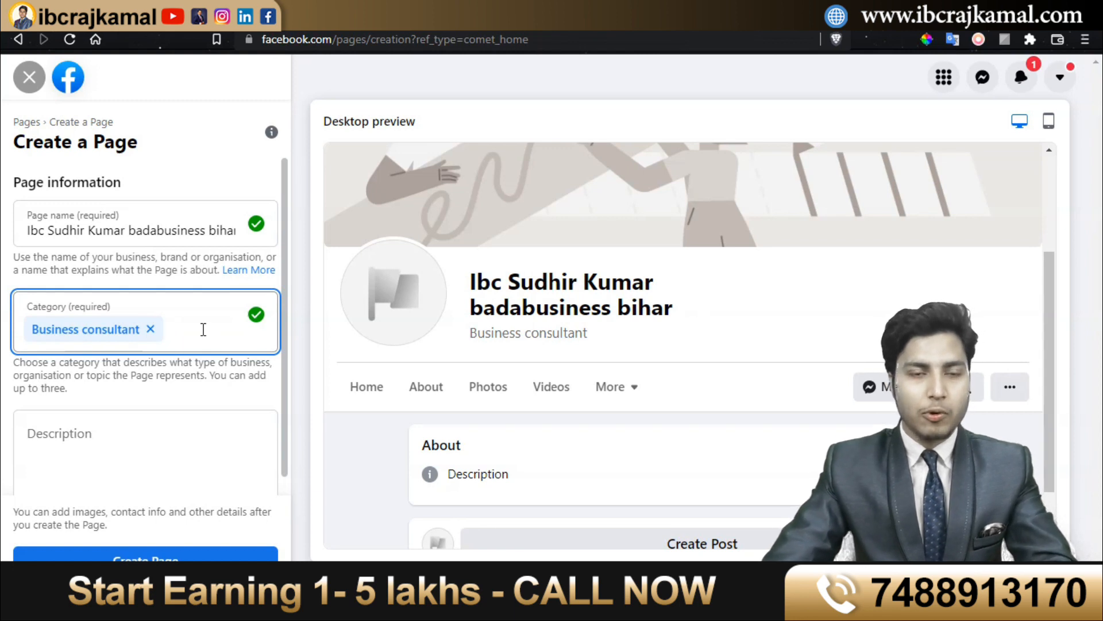
pyautogui.scroll(-1, 198, 322)
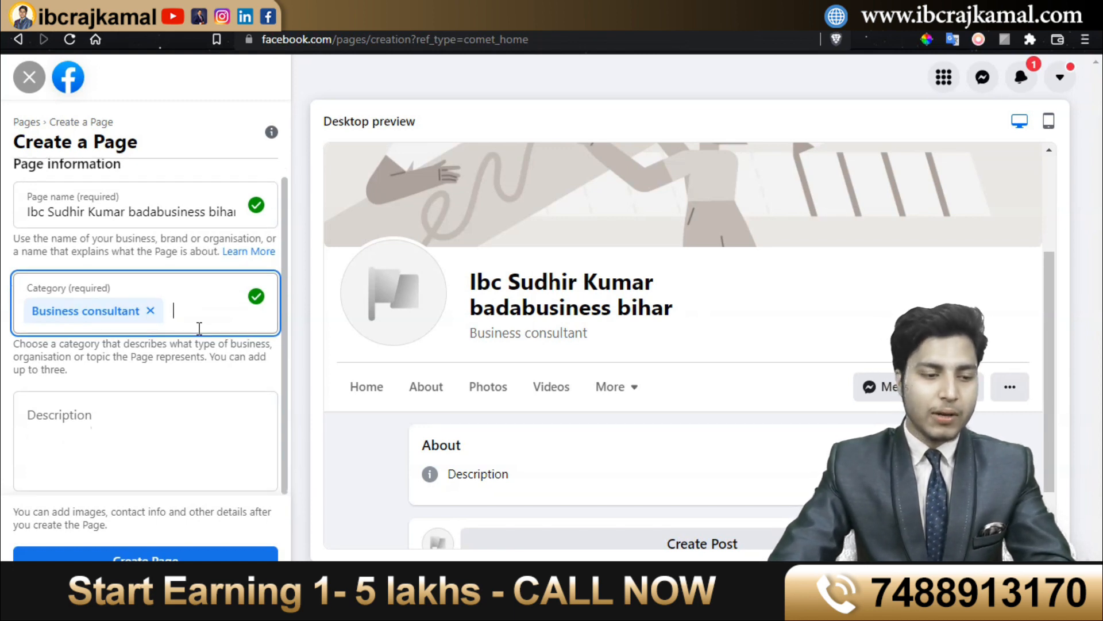
pyautogui.click(89, 410)
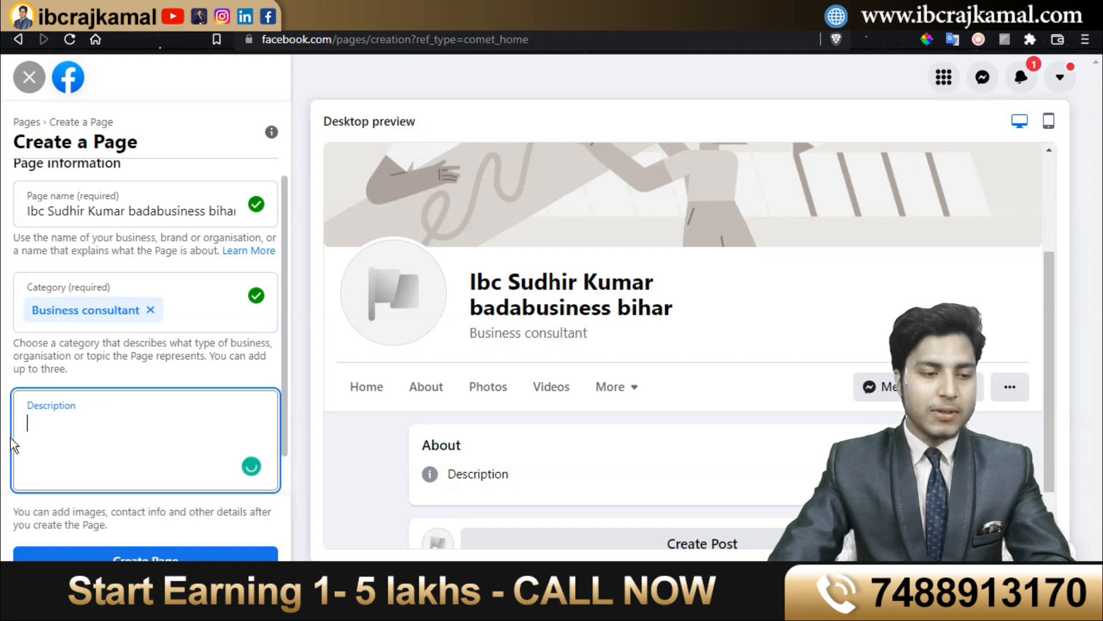
pyautogui.scroll(1, 534, 167)
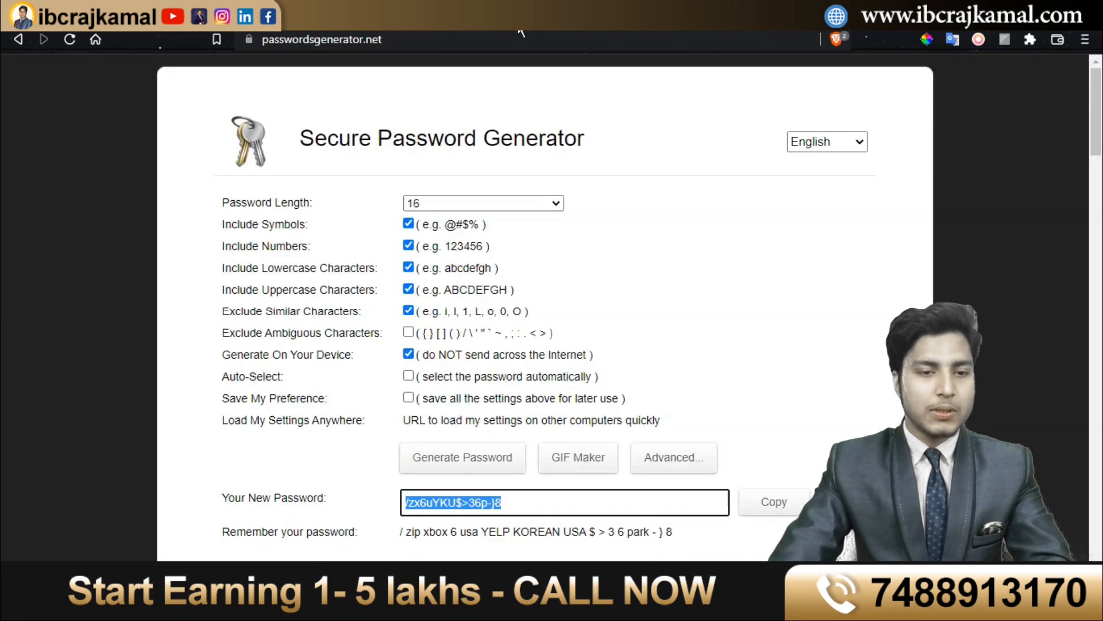
# Search Google for facebook from the address bar and open the Facebook home feed
pyautogui.click(504, 39)
pyautogui.write('fa')
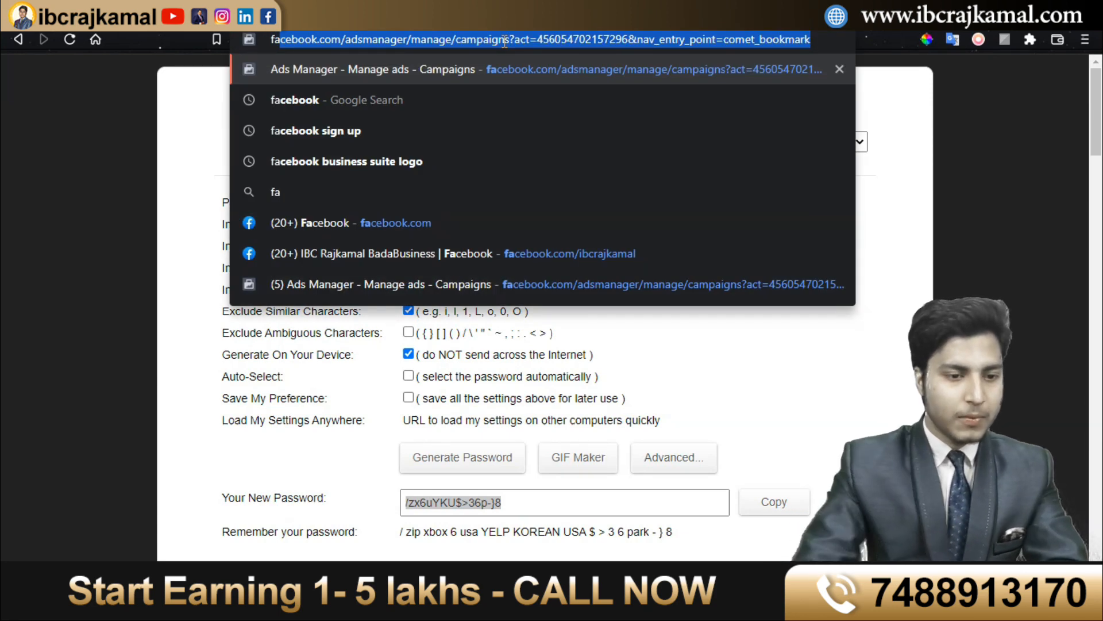
pyautogui.click(361, 101)
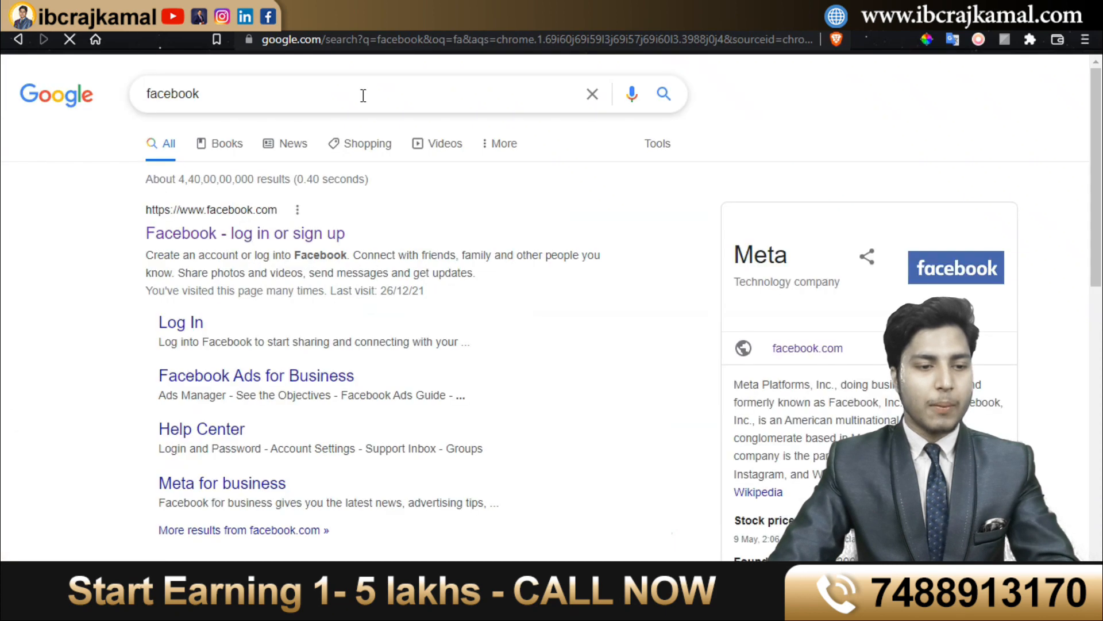
pyautogui.click(178, 236)
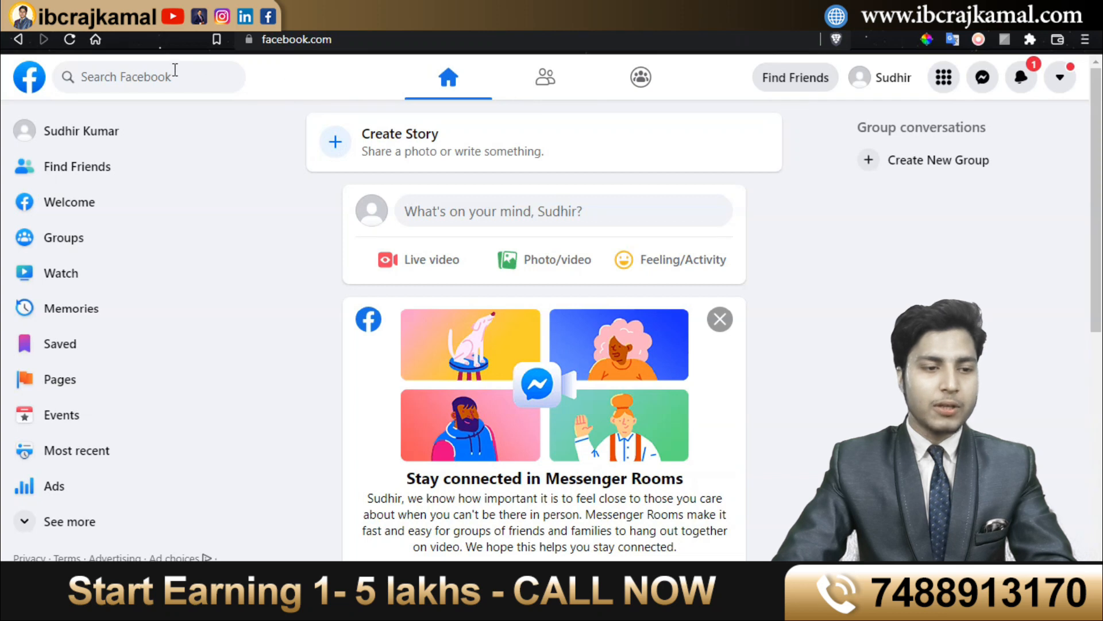
# Search Facebook for 'ibc rajkam' and open the IBC Rajkamal BadaBusiness page
pyautogui.click(174, 71)
pyautogui.write('i')
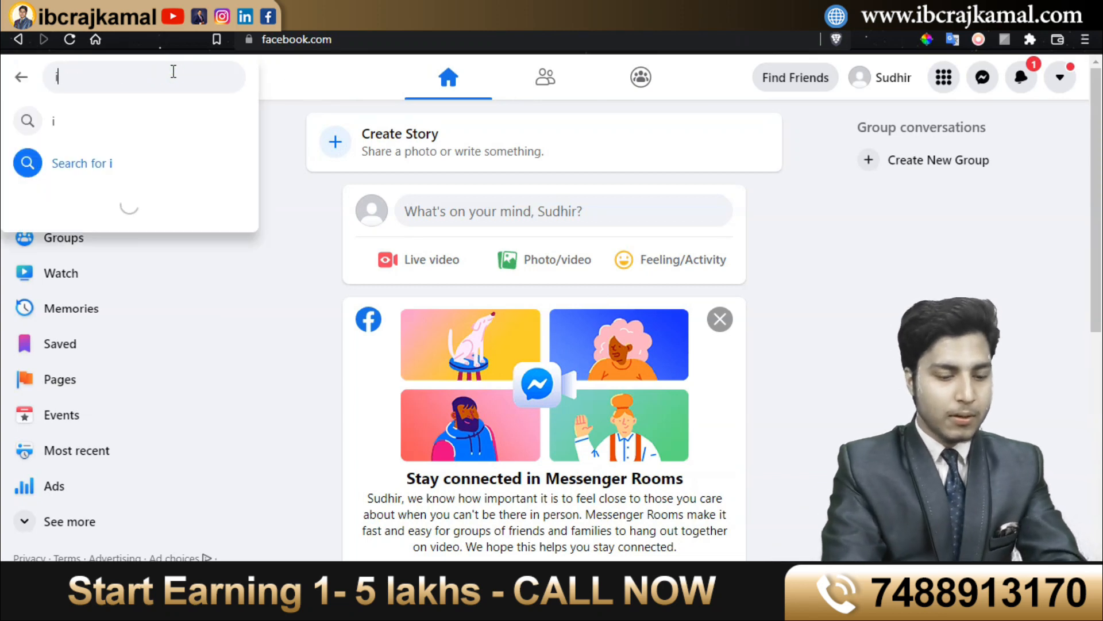
pyautogui.write('bc rajkam')
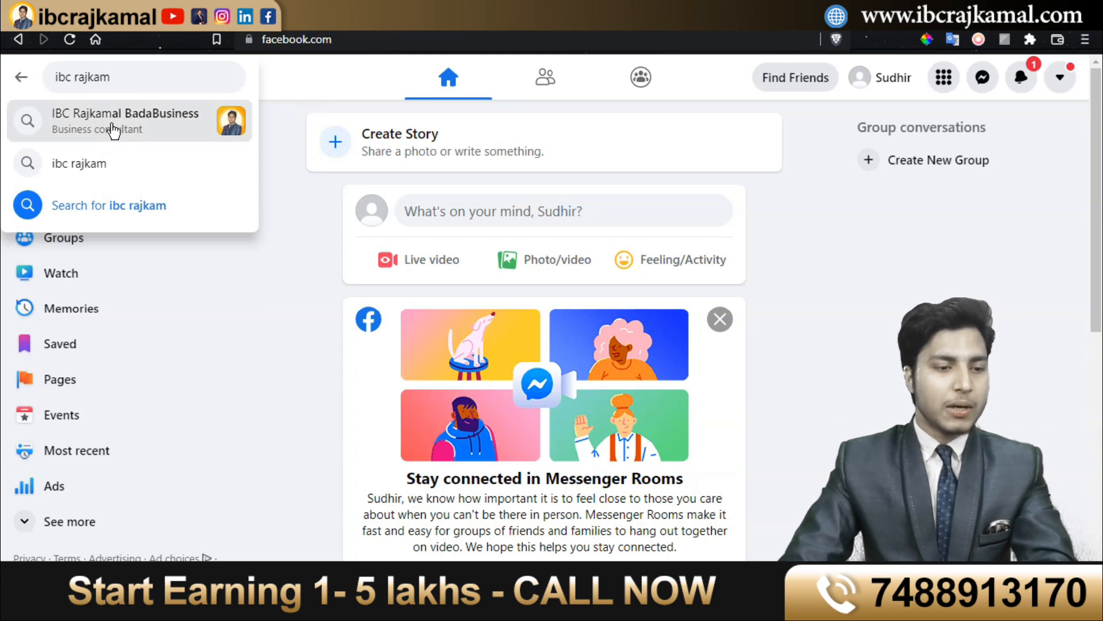
pyautogui.click(94, 118)
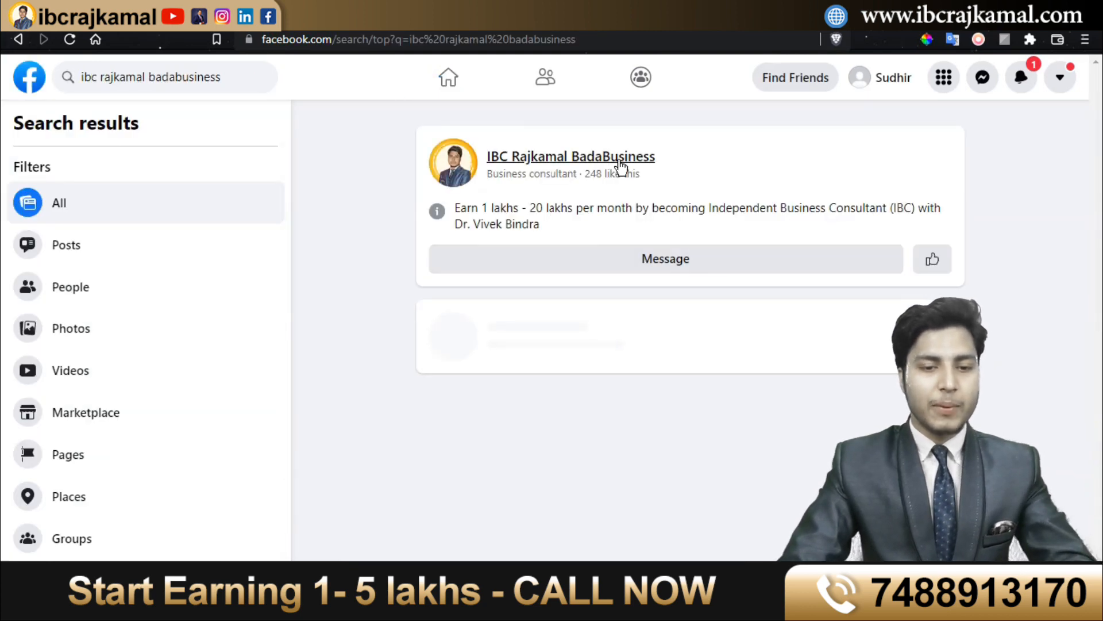
pyautogui.moveTo(647, 167)
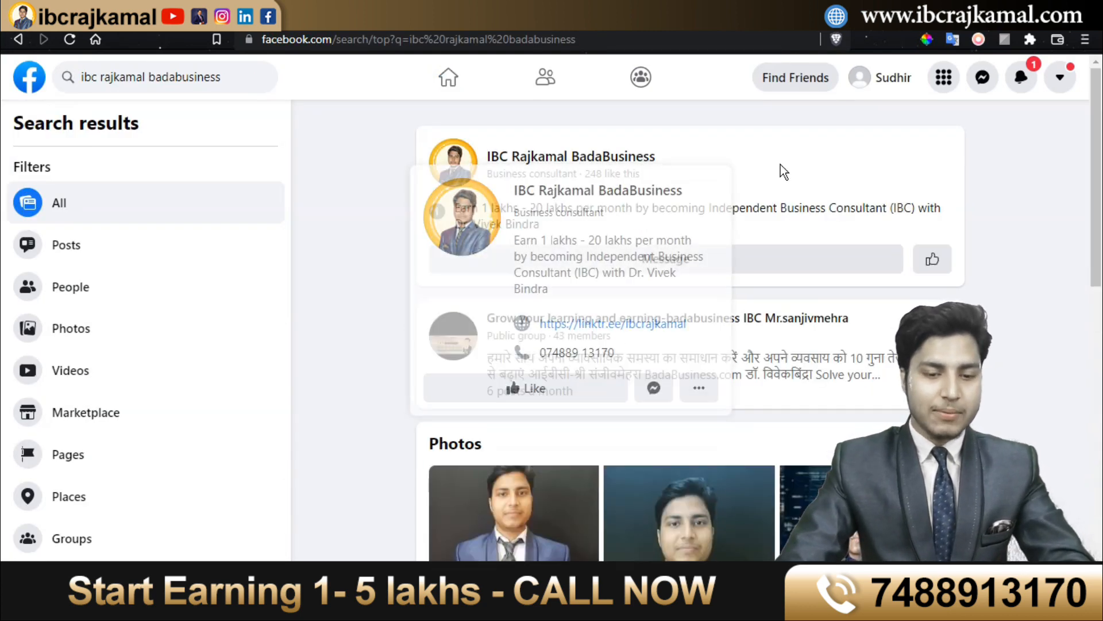
pyautogui.click(547, 156)
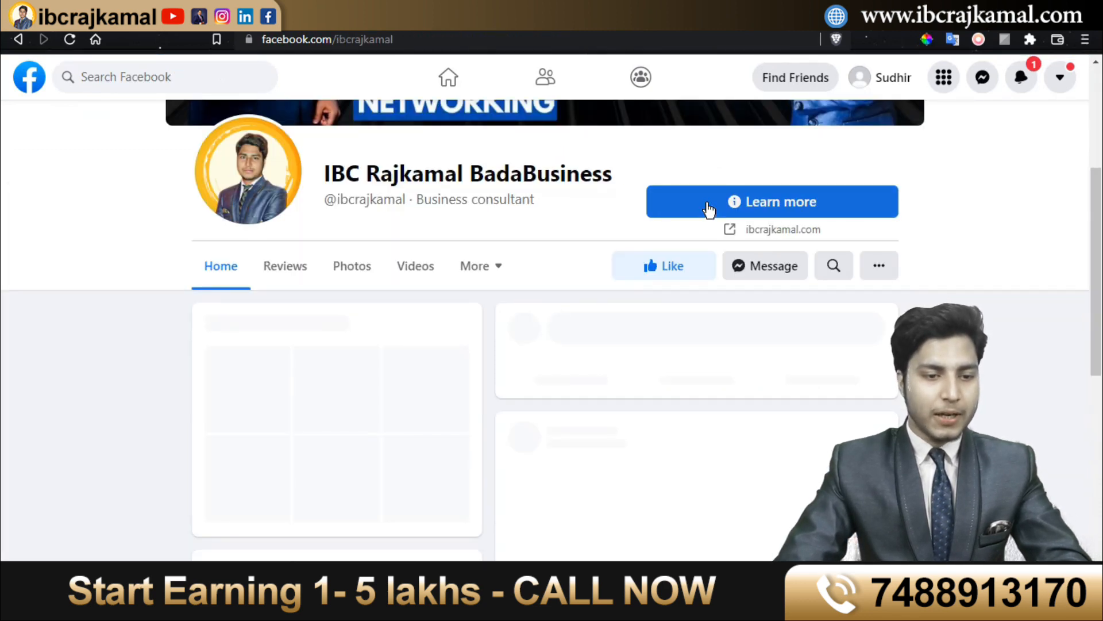
# Expand the page's About box to see its 248 likes, 251 followers and contact details
pyautogui.scroll(5, 477, 287)
pyautogui.scroll(-2, 546, 323)
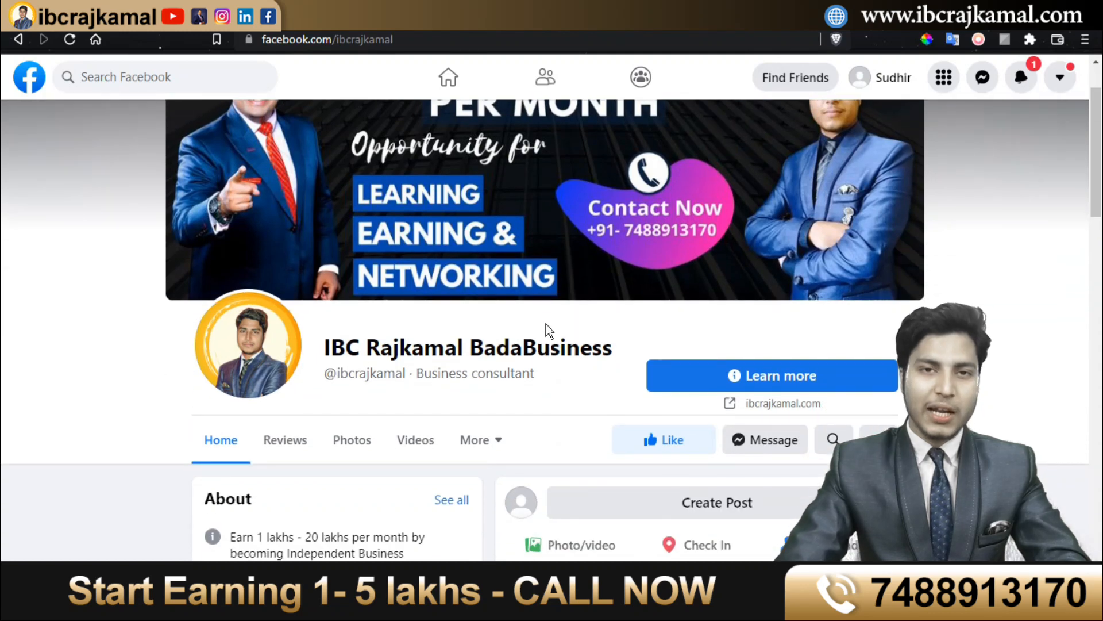
pyautogui.scroll(-1, 546, 323)
pyautogui.scroll(-2, 547, 324)
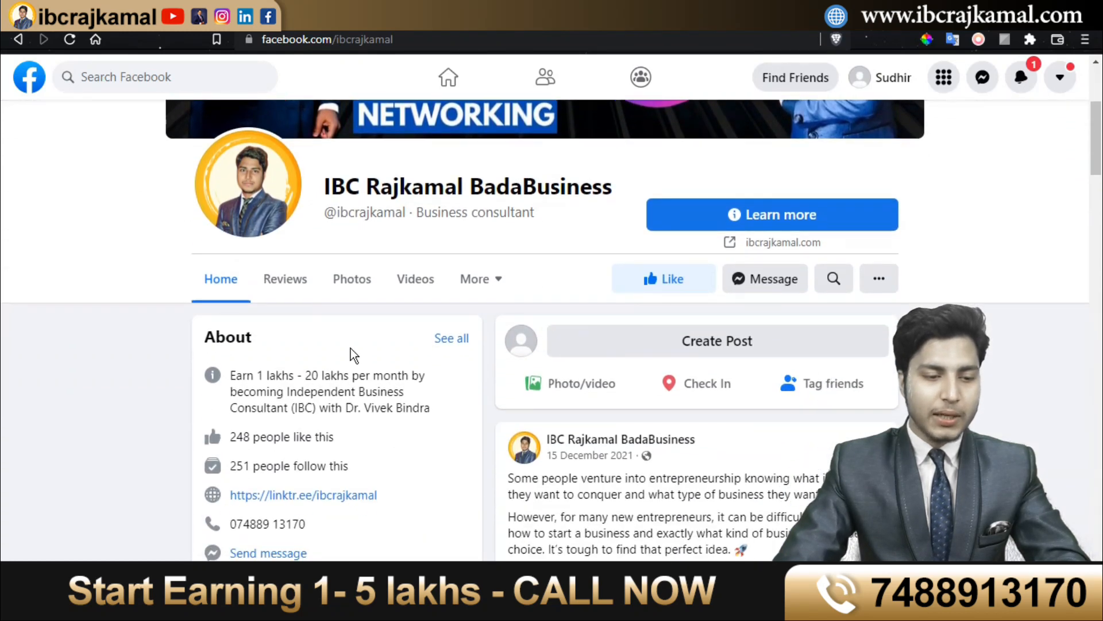
pyautogui.scroll(-3, 274, 353)
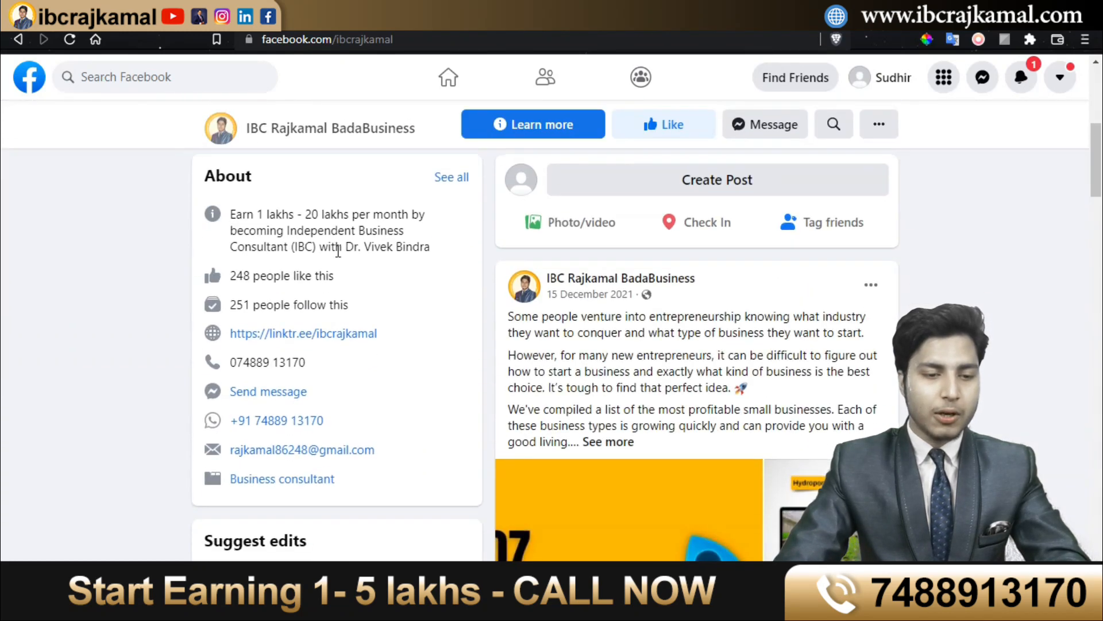
pyautogui.click(452, 177)
pyautogui.scroll(-3, 457, 377)
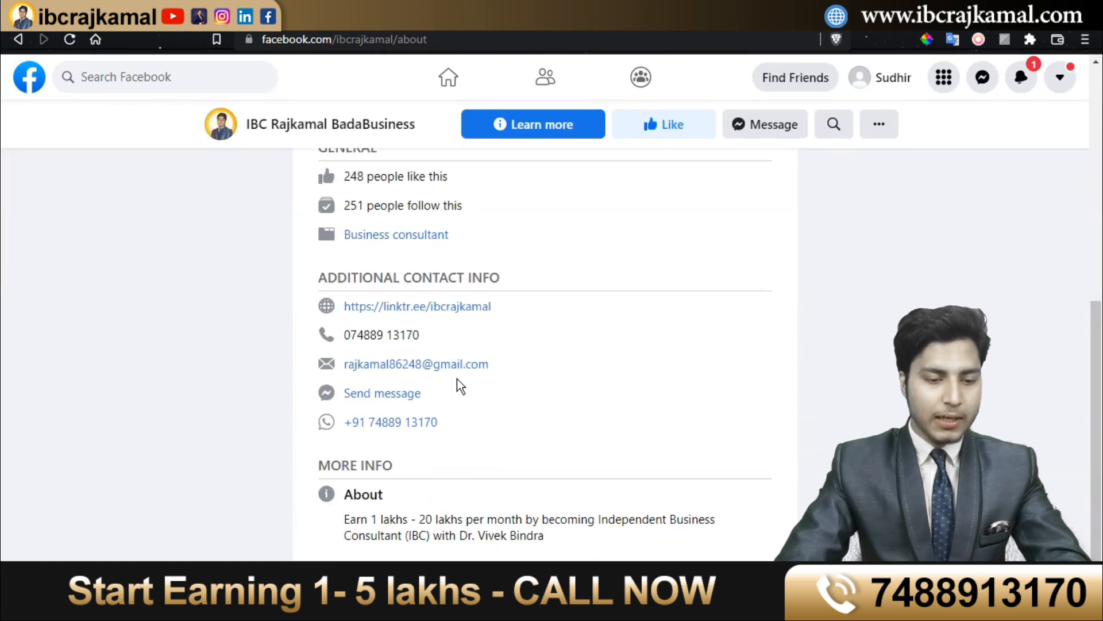
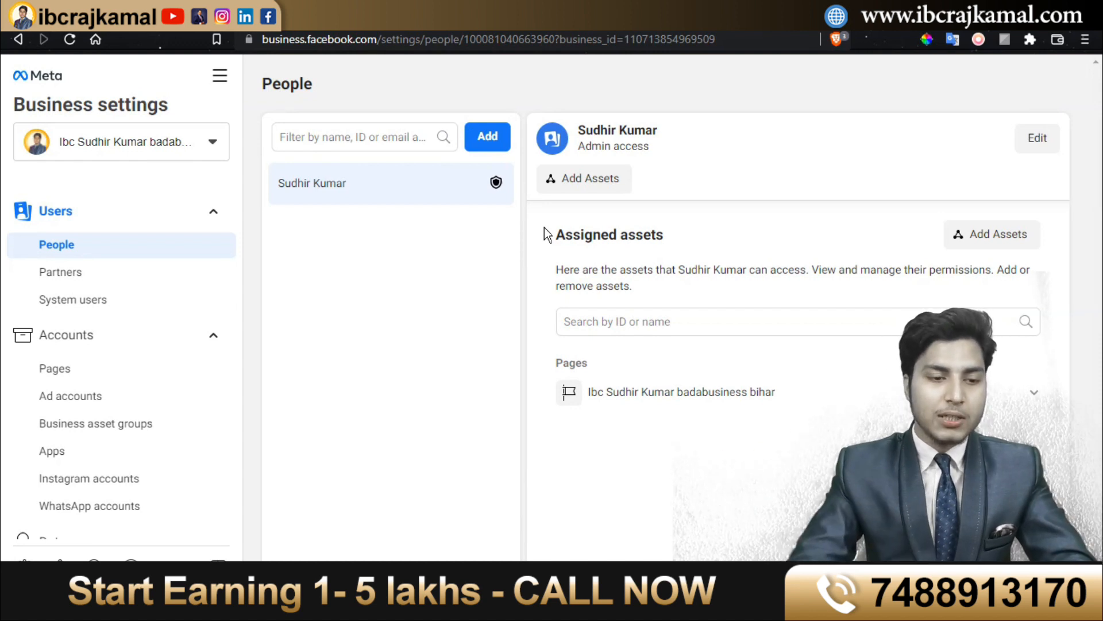
# Check that the People list shows the single admin user with the business Page assigned
pyautogui.click(379, 135)
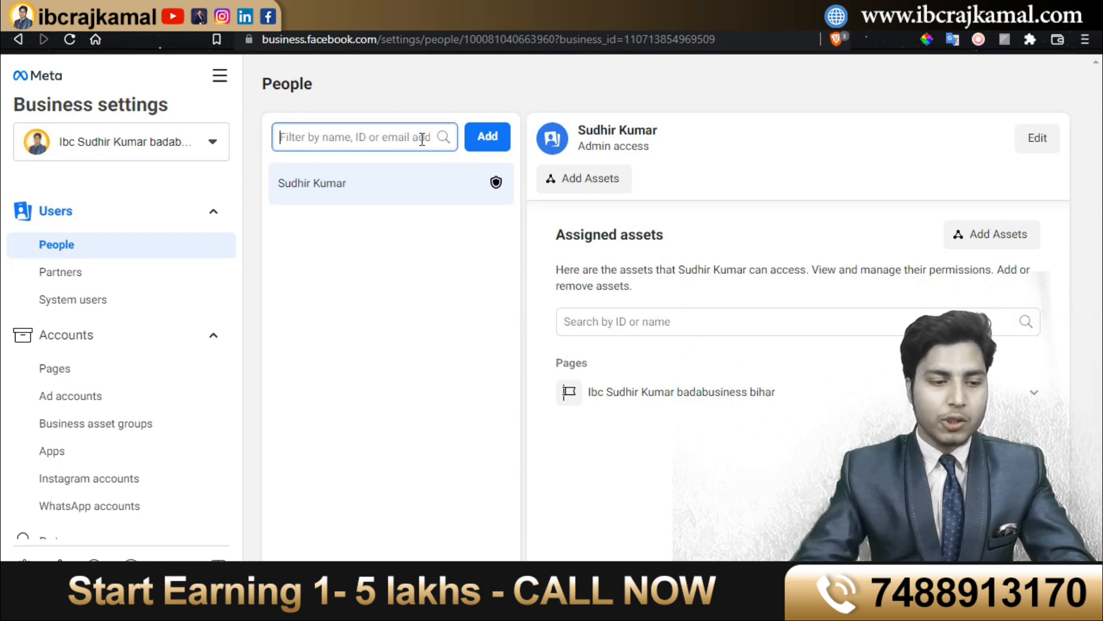
pyautogui.scroll(-5, 106, 357)
pyautogui.scroll(2, 127, 423)
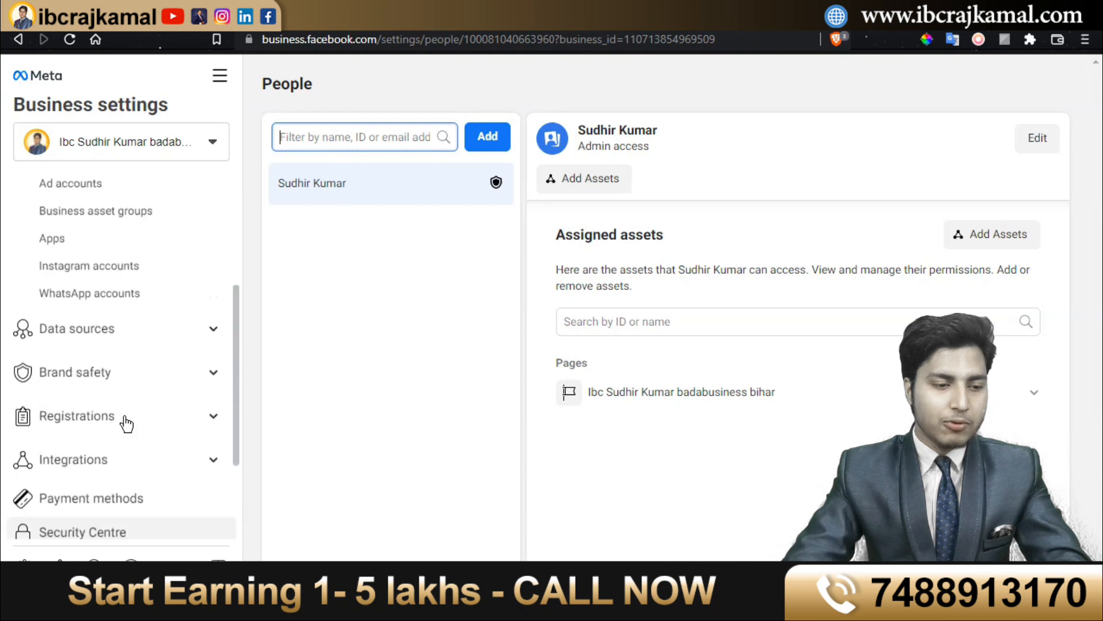
pyautogui.scroll(4, 126, 423)
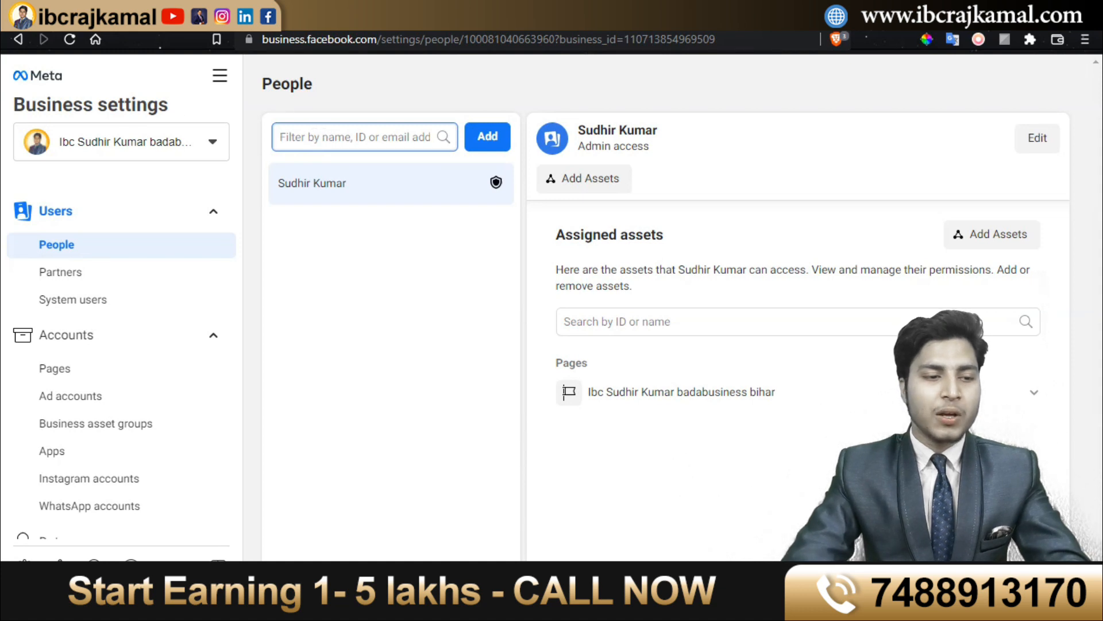
pyautogui.click(19, 40)
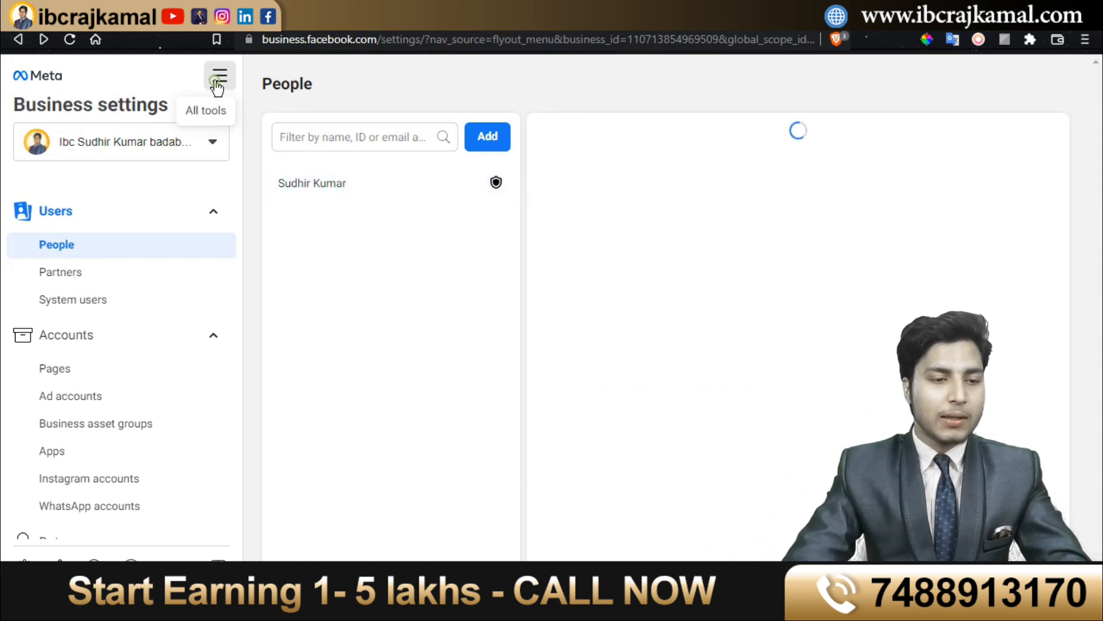
# Open the new ad account's empty Campaigns page from All tools and highlight 'adsmanager' in its address
pyautogui.click(218, 85)
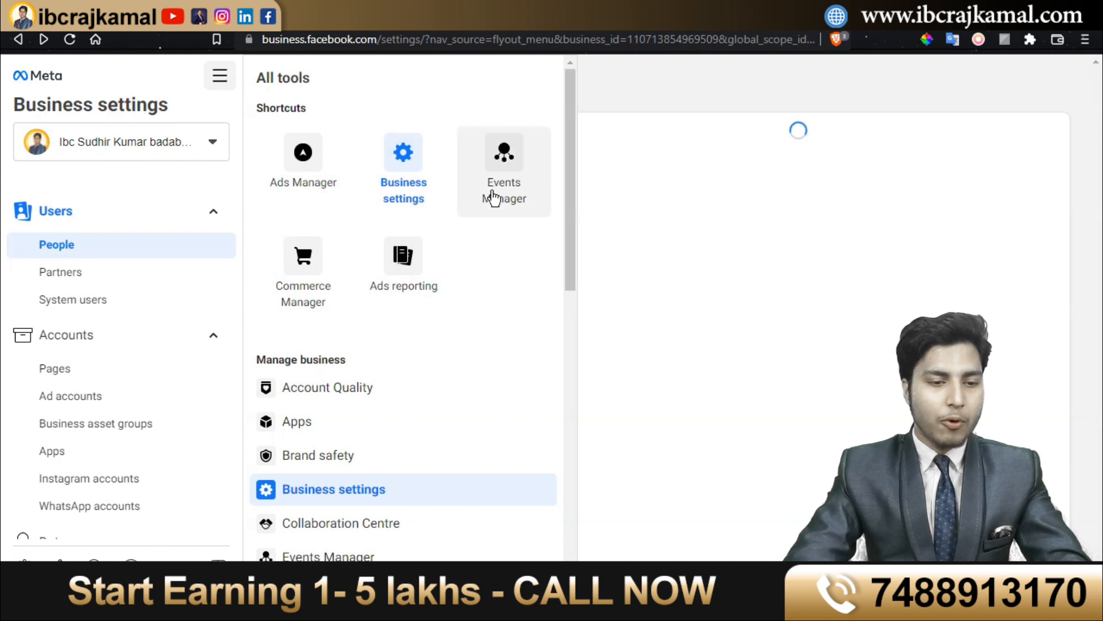
pyautogui.click(17, 41)
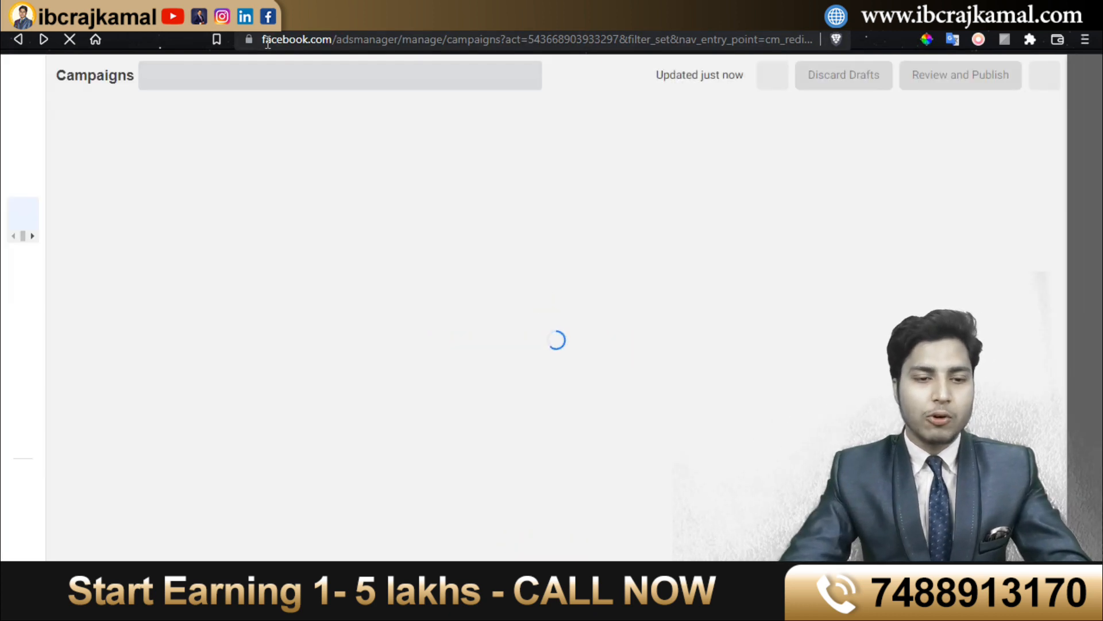
pyautogui.click(325, 38)
pyautogui.click(339, 39)
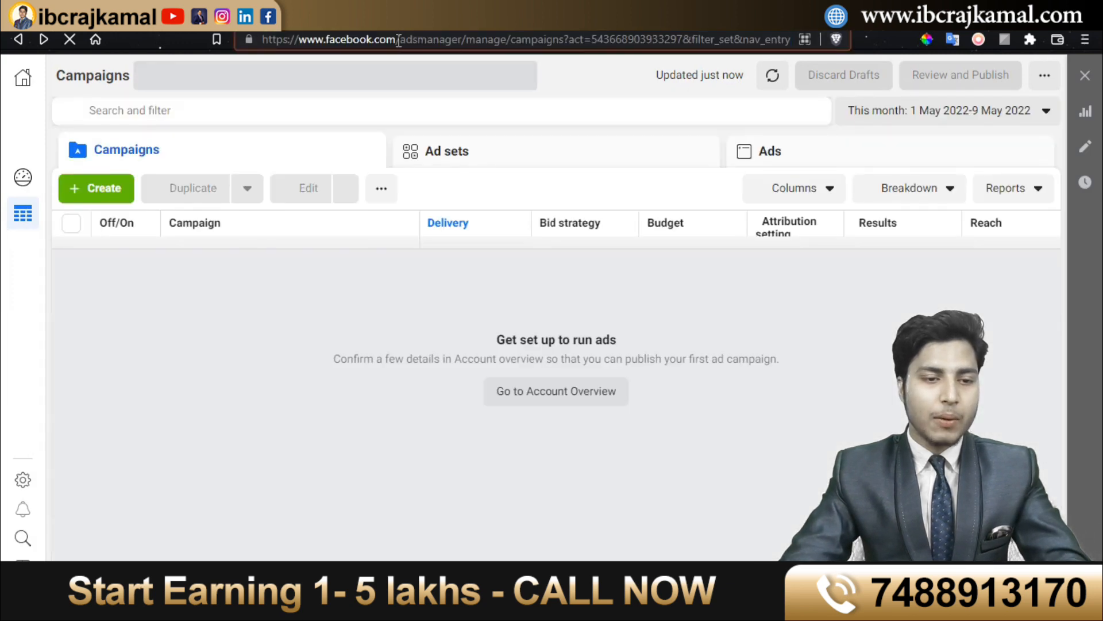
pyautogui.moveTo(396, 39); pyautogui.dragTo(466, 44)
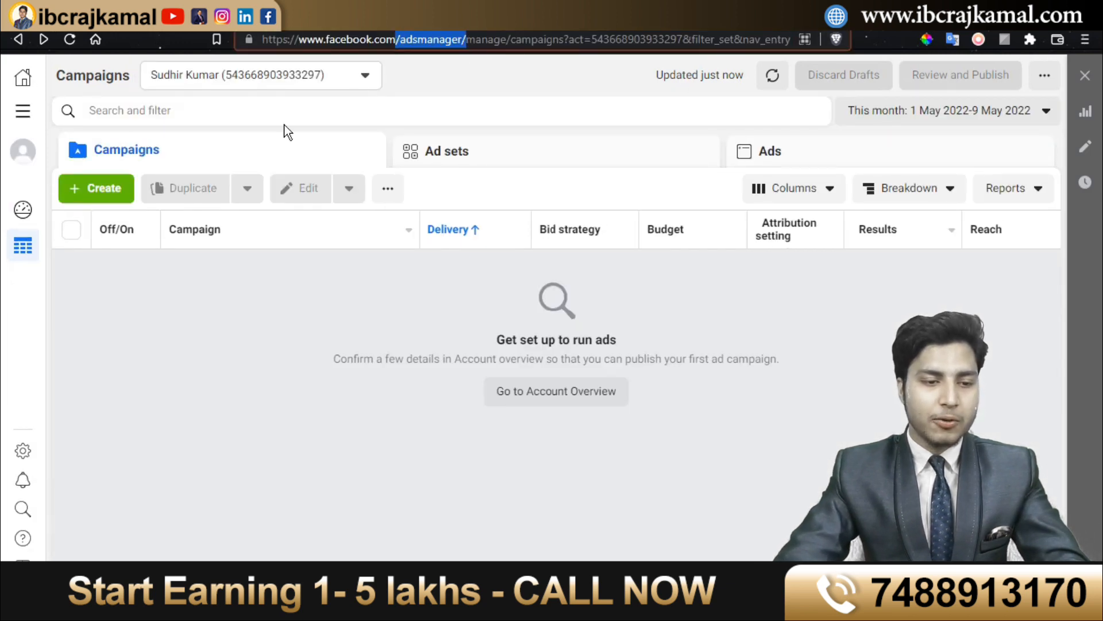
pyautogui.click(24, 115)
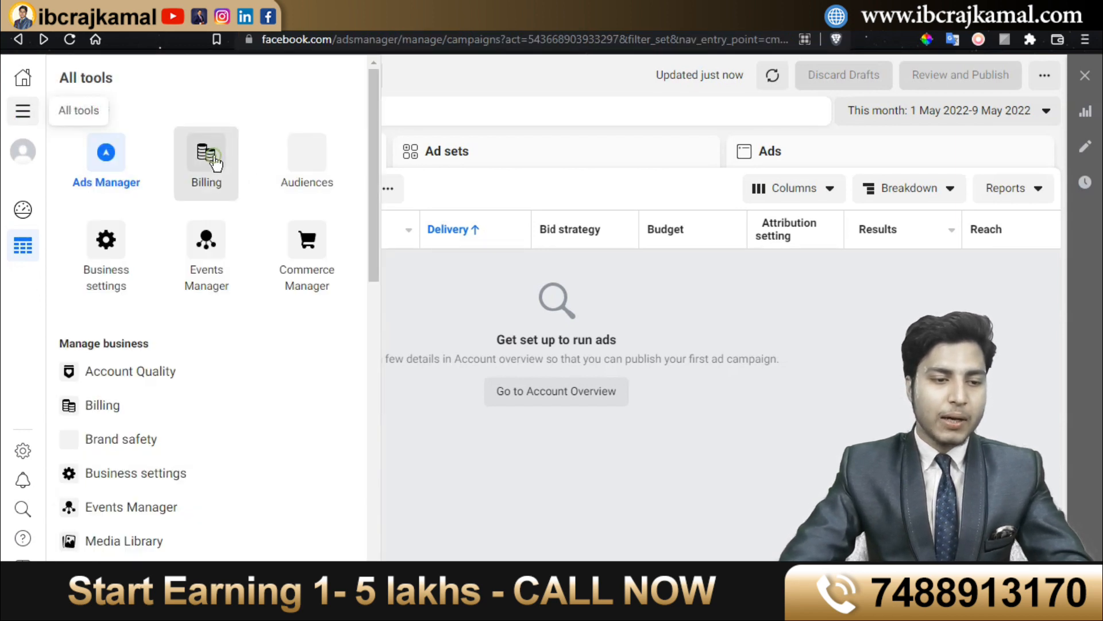
# Check the Billing page's empty payment activity and date range, then go to Payment Settings
pyautogui.click(214, 156)
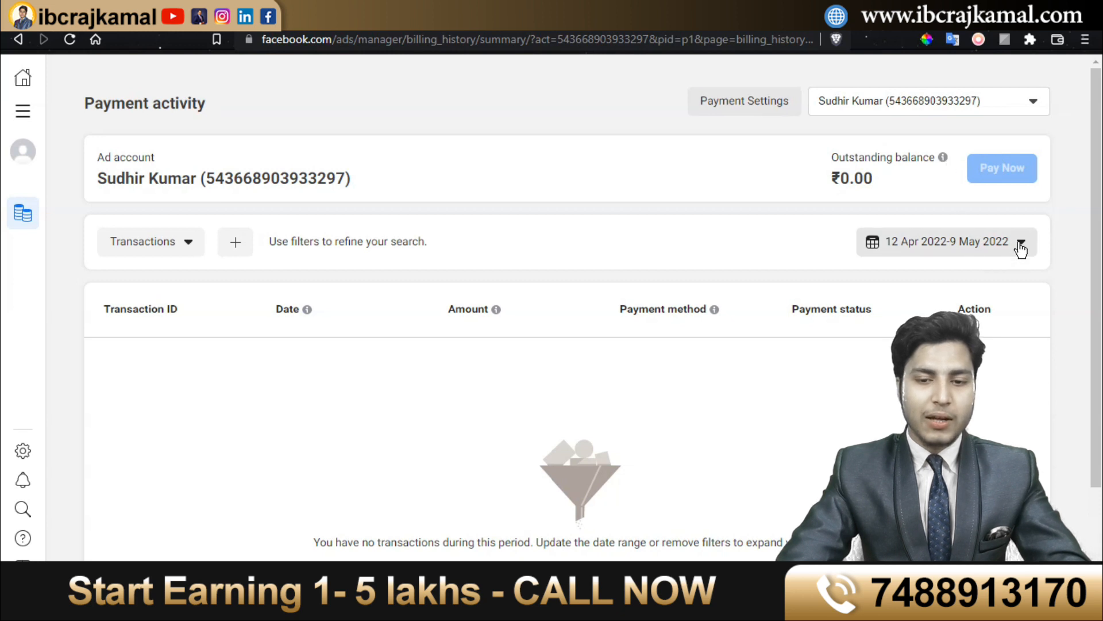
pyautogui.click(996, 247)
pyautogui.click(780, 235)
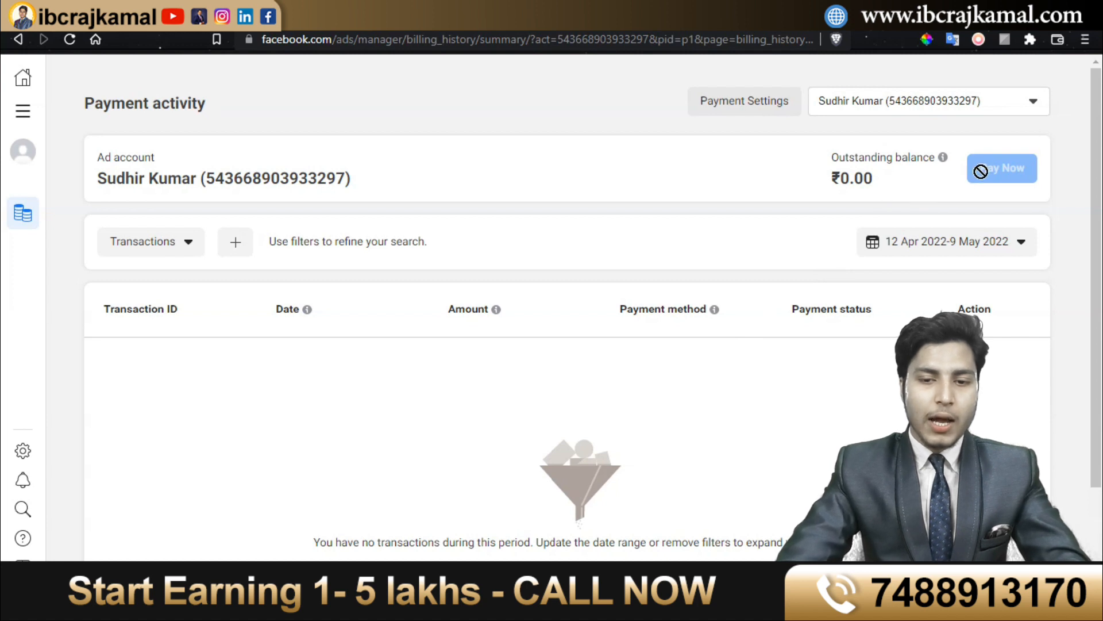
pyautogui.click(764, 119)
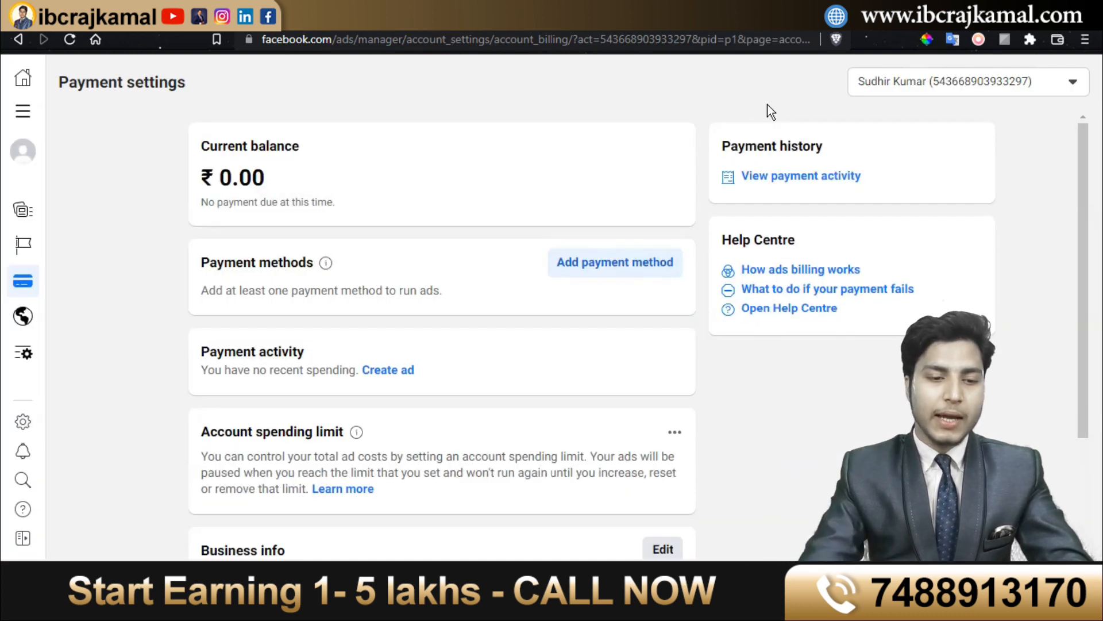
# Save India, Indian Rupee and Colombo time, try UPI and PAYTM, then close without a payment method
pyautogui.click(627, 268)
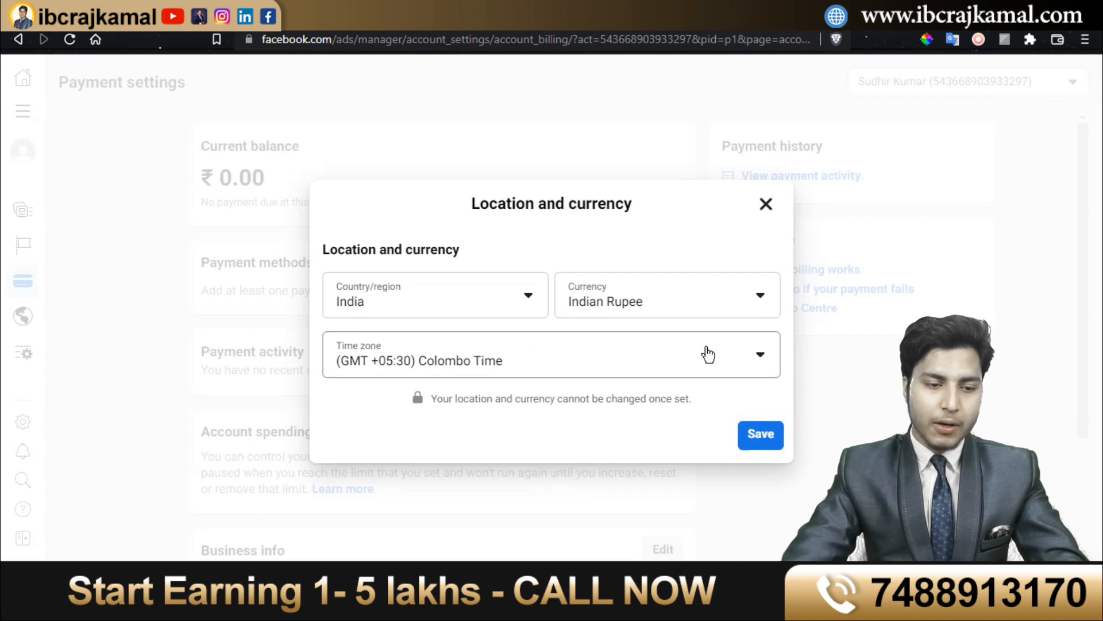
pyautogui.click(755, 435)
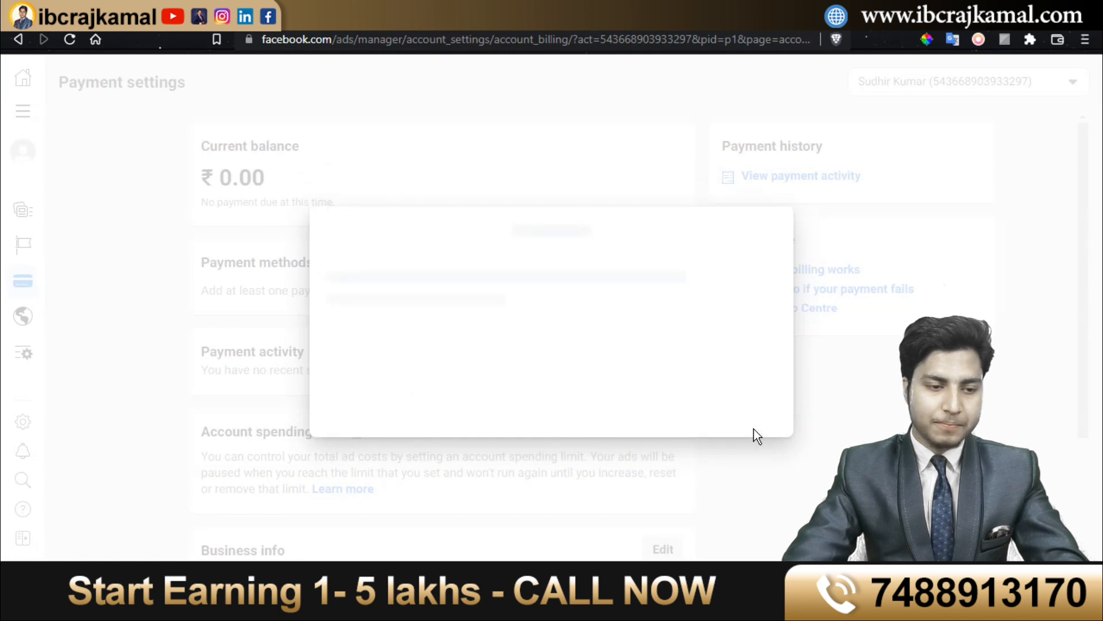
pyautogui.click(452, 299)
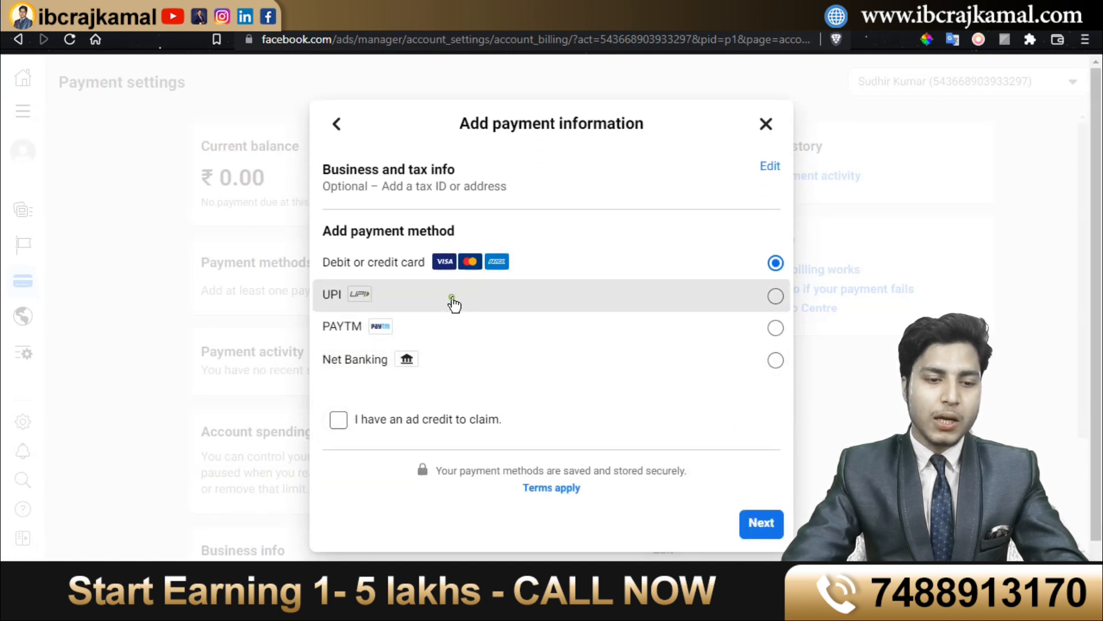
pyautogui.click(446, 332)
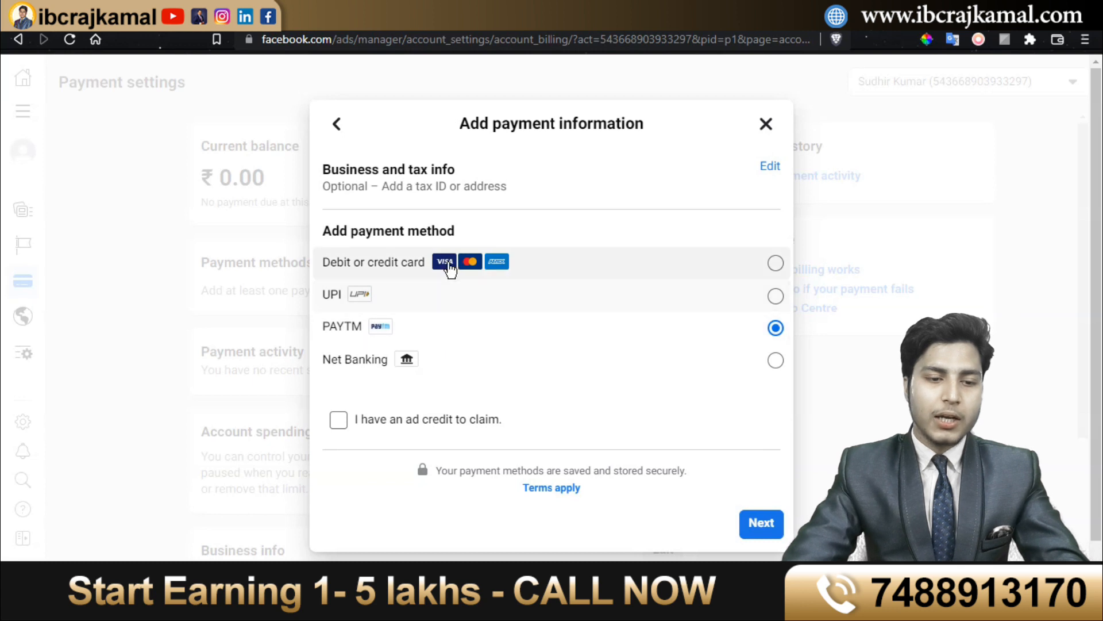
pyautogui.click(442, 309)
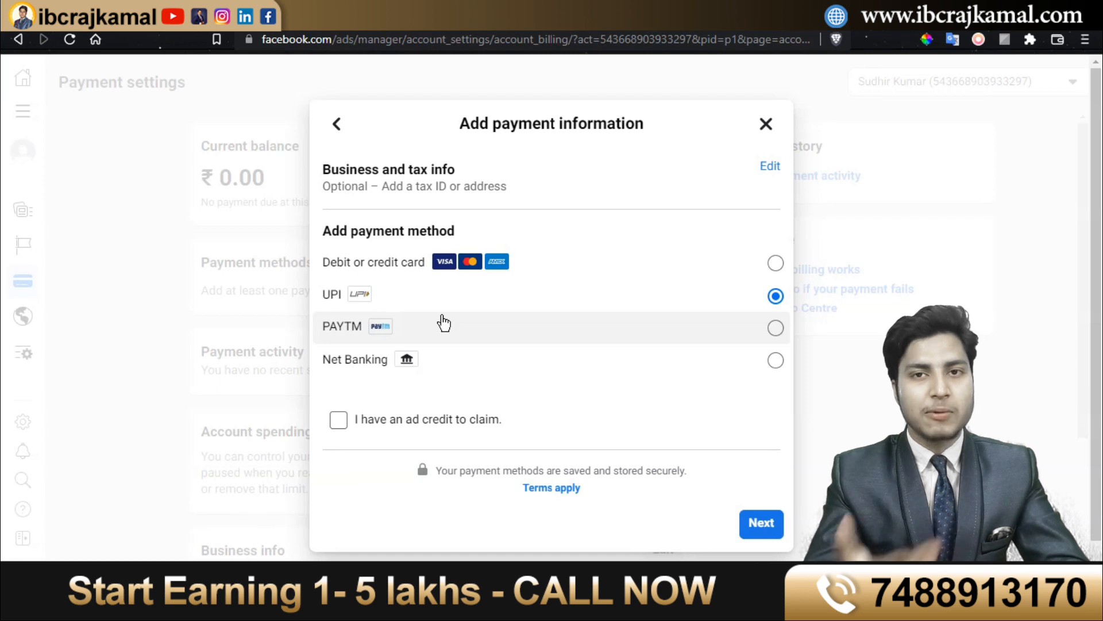
pyautogui.rightClick(740, 167)
pyautogui.click(556, 262)
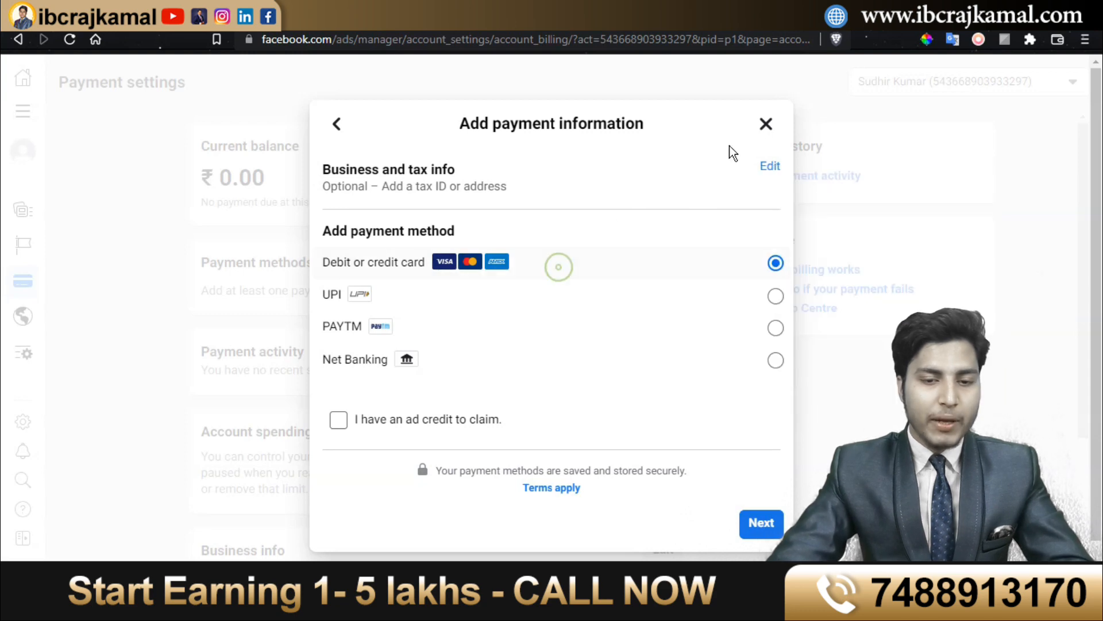
pyautogui.click(766, 122)
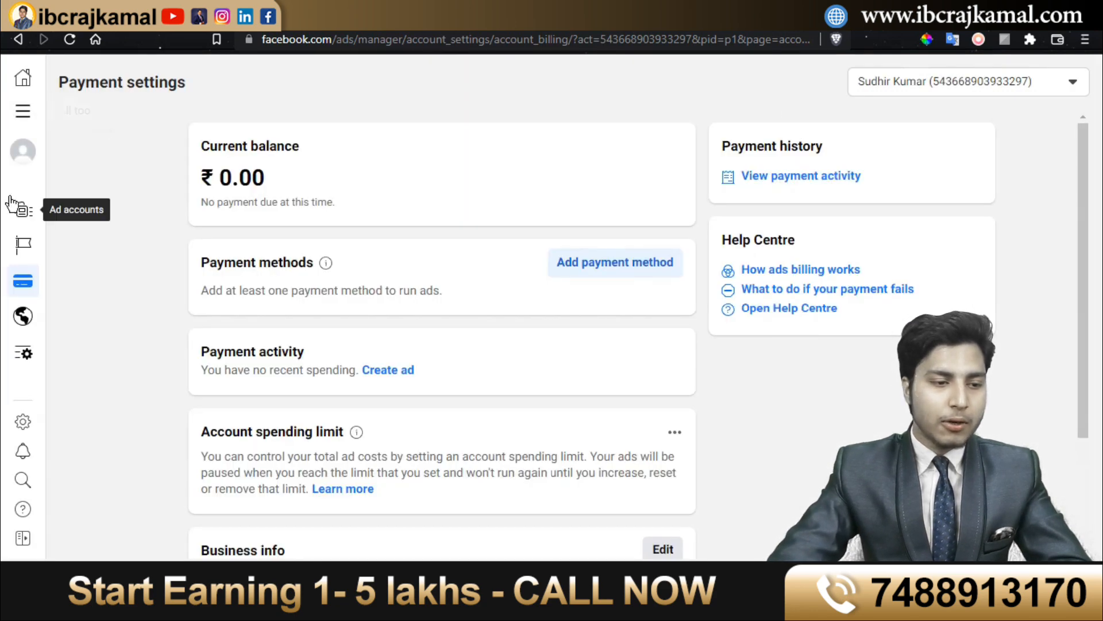
# Return to the Ads Manager campaigns, start Create, and go to the account overview checklist
pyautogui.moveTo(26, 148)
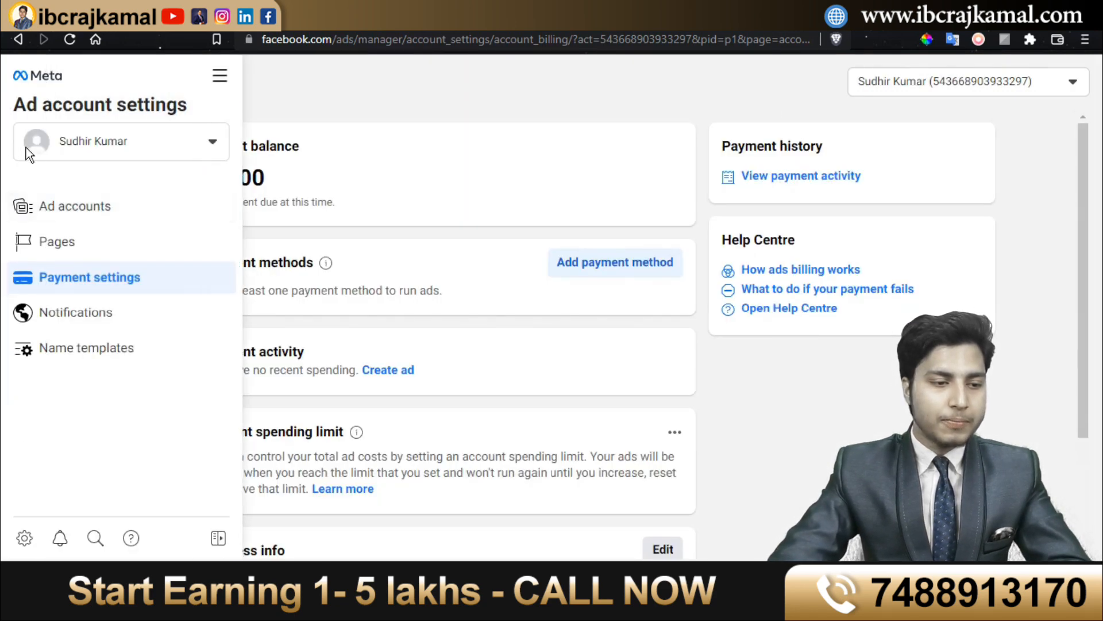
pyautogui.click(219, 75)
pyautogui.click(301, 150)
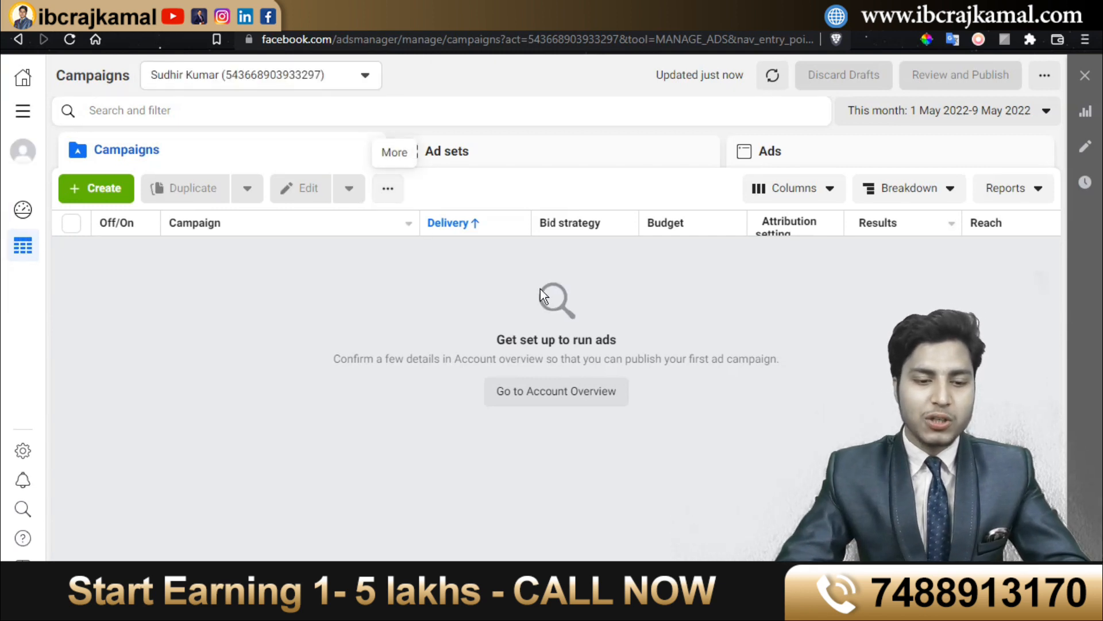
pyautogui.click(118, 195)
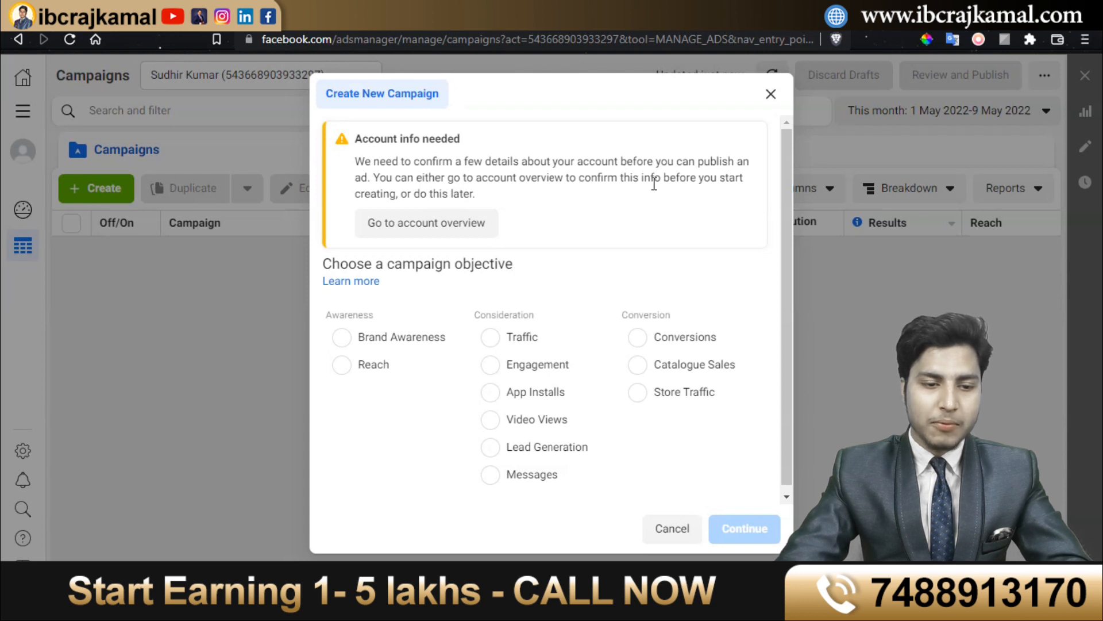
pyautogui.click(423, 224)
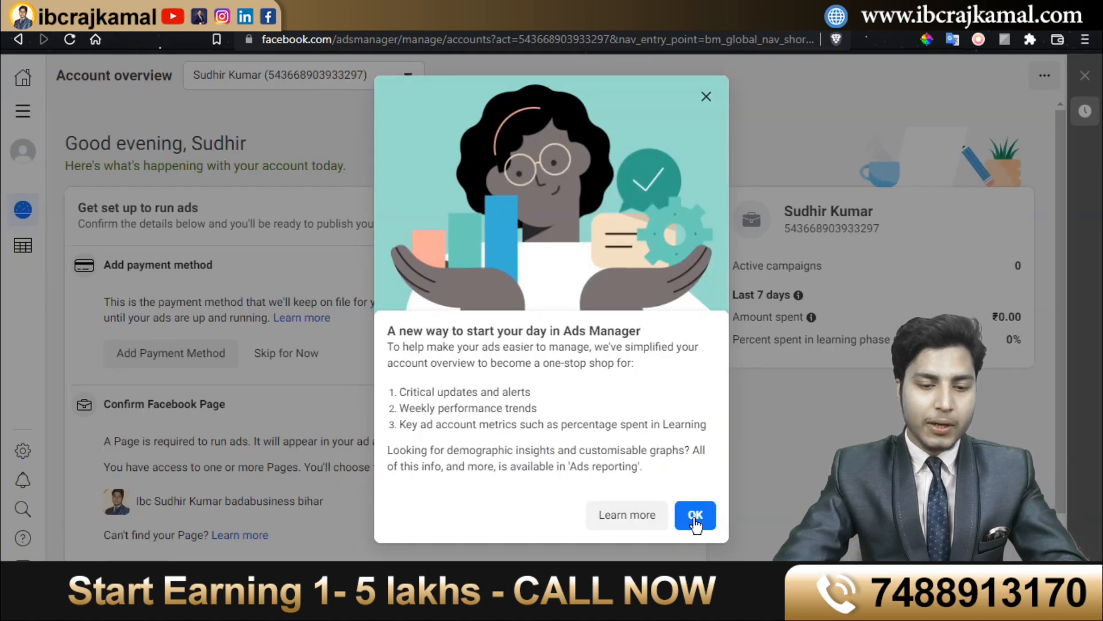
# Dismiss the welcome message, confirm the Facebook Page for running ads, and start adding payment information
pyautogui.click(696, 518)
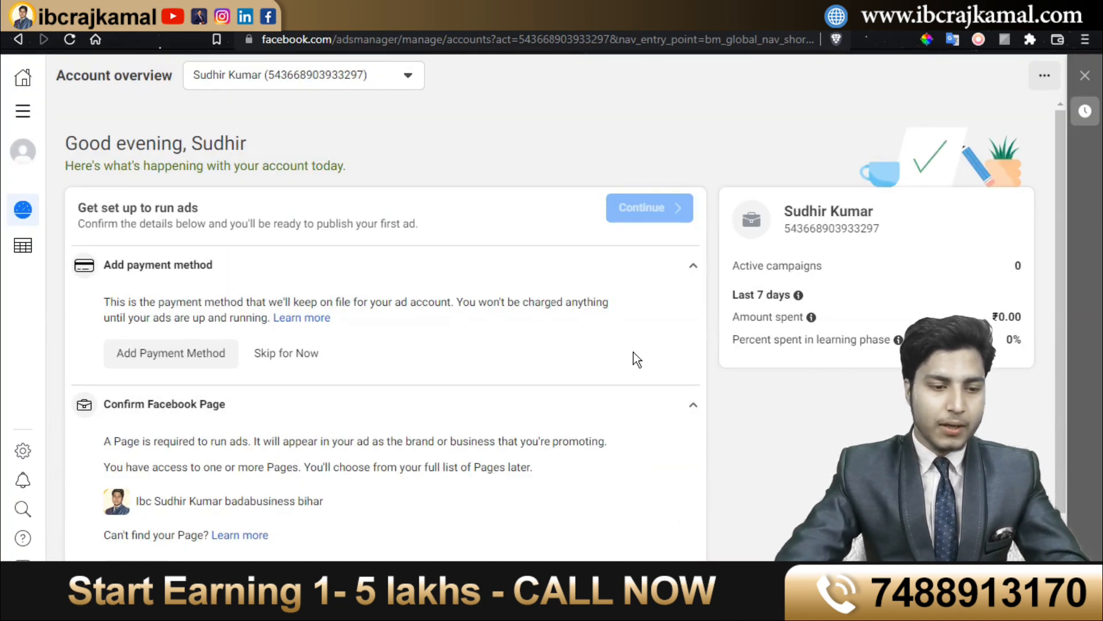
pyautogui.scroll(-1, 633, 352)
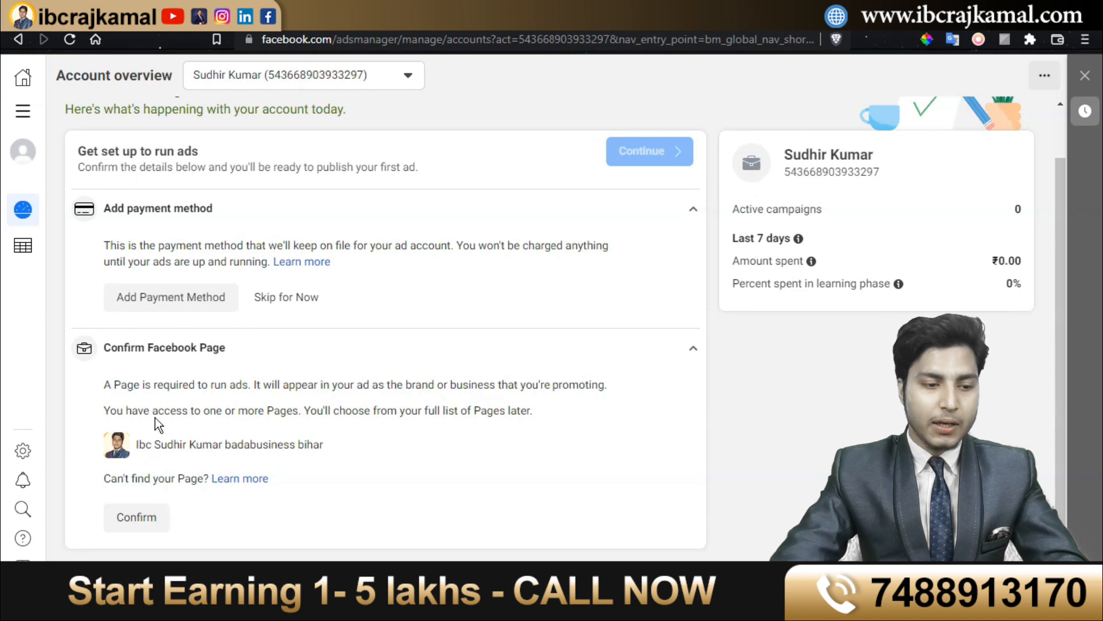
pyautogui.click(144, 520)
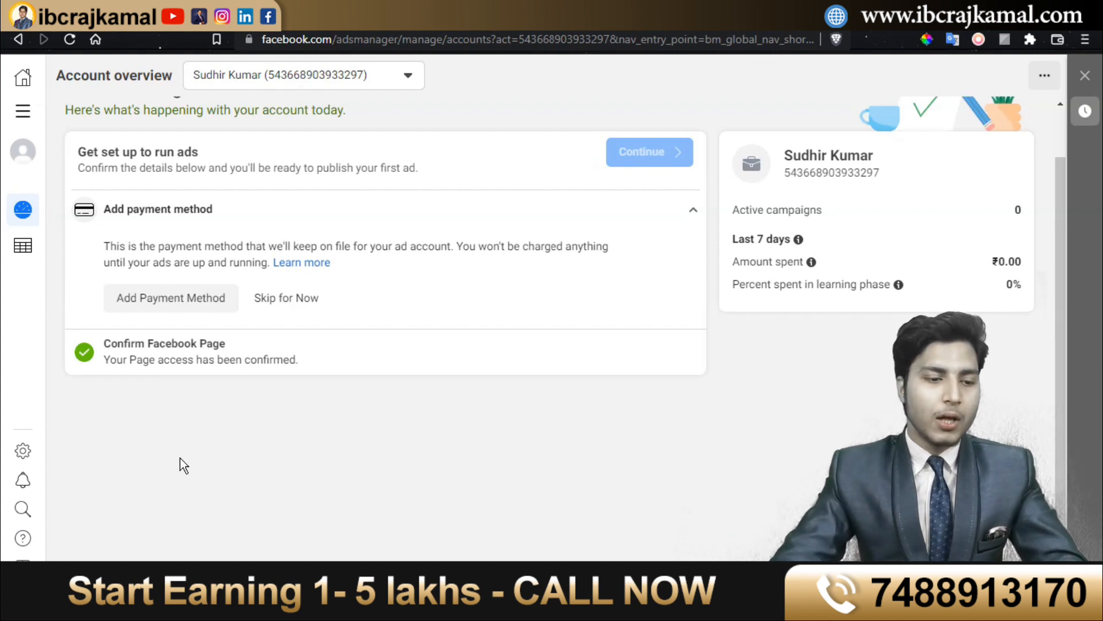
pyautogui.click(183, 305)
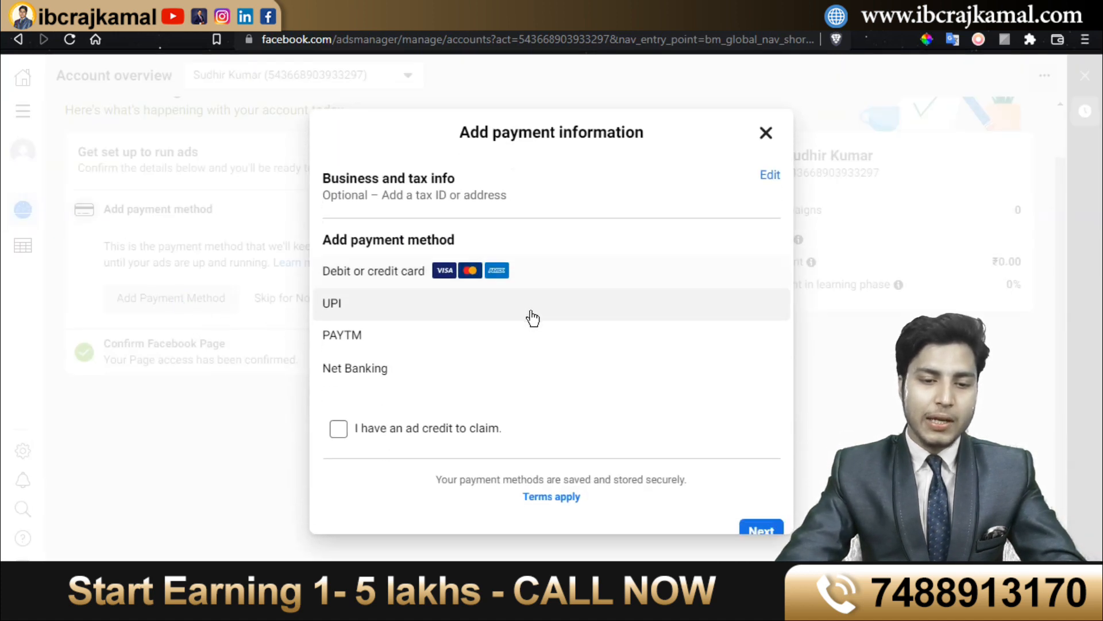
# Choose UPI as the payment method and continue to the business details form
pyautogui.click(497, 303)
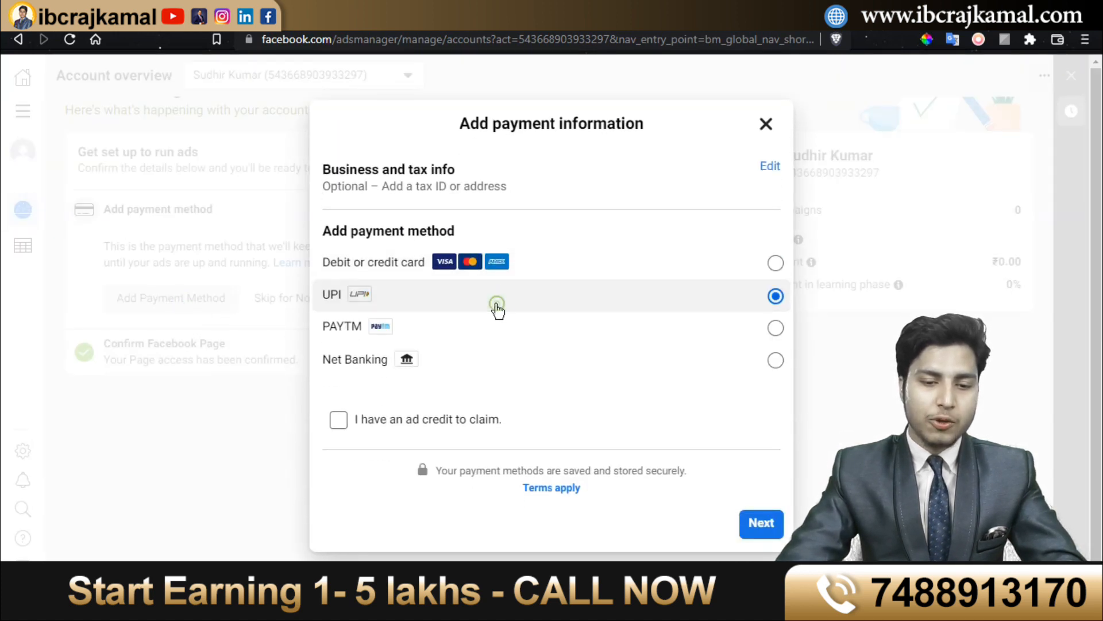
pyautogui.click(757, 523)
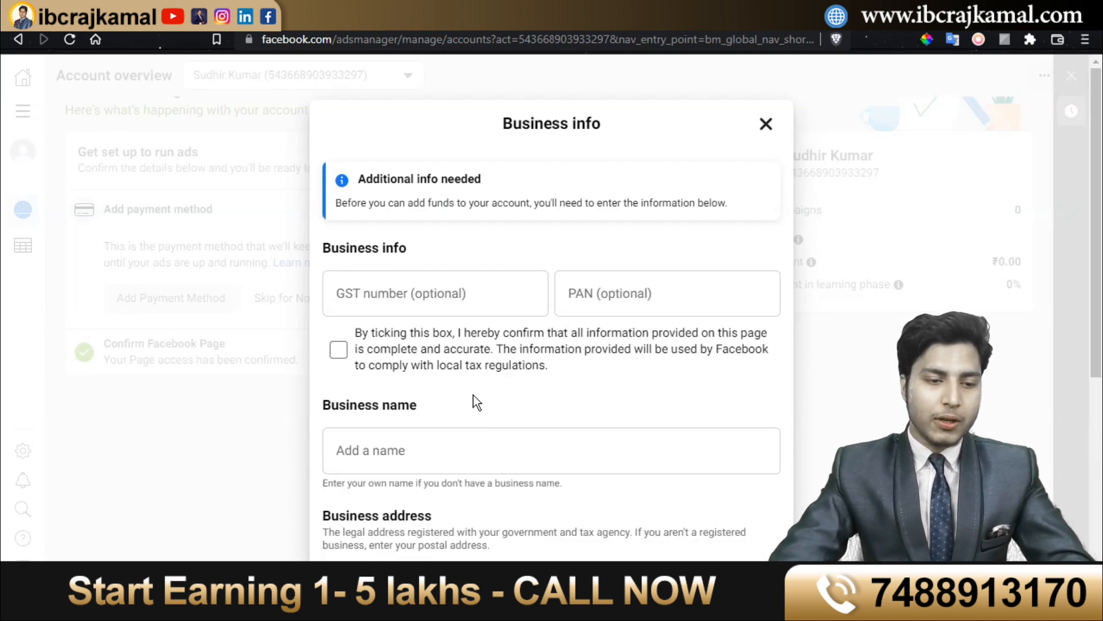
pyautogui.scroll(-5, 431, 322)
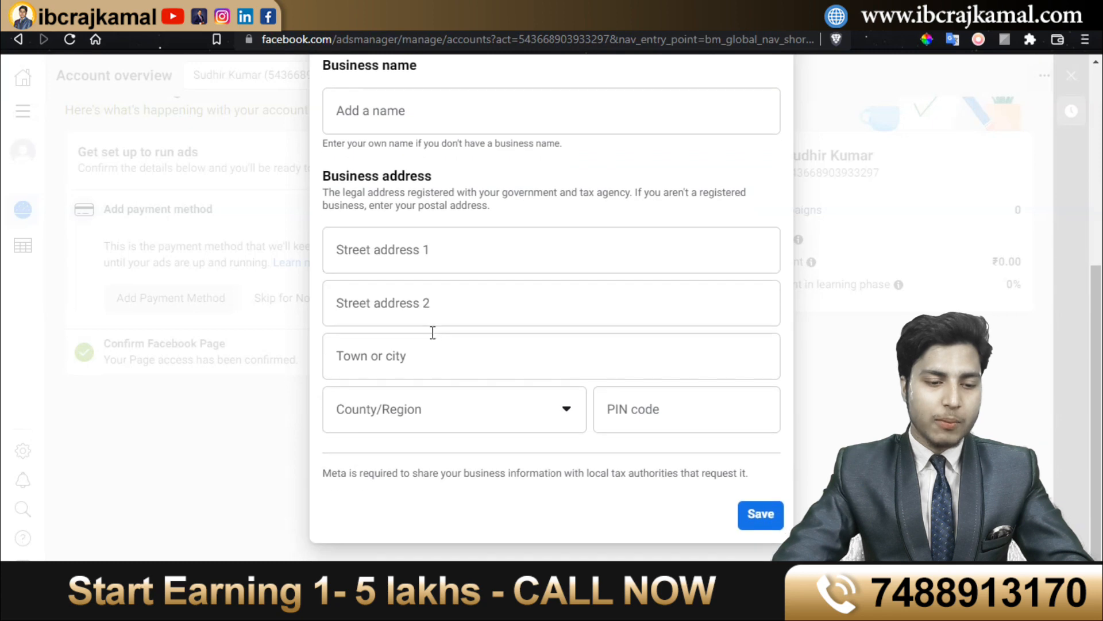
pyautogui.scroll(6, 432, 328)
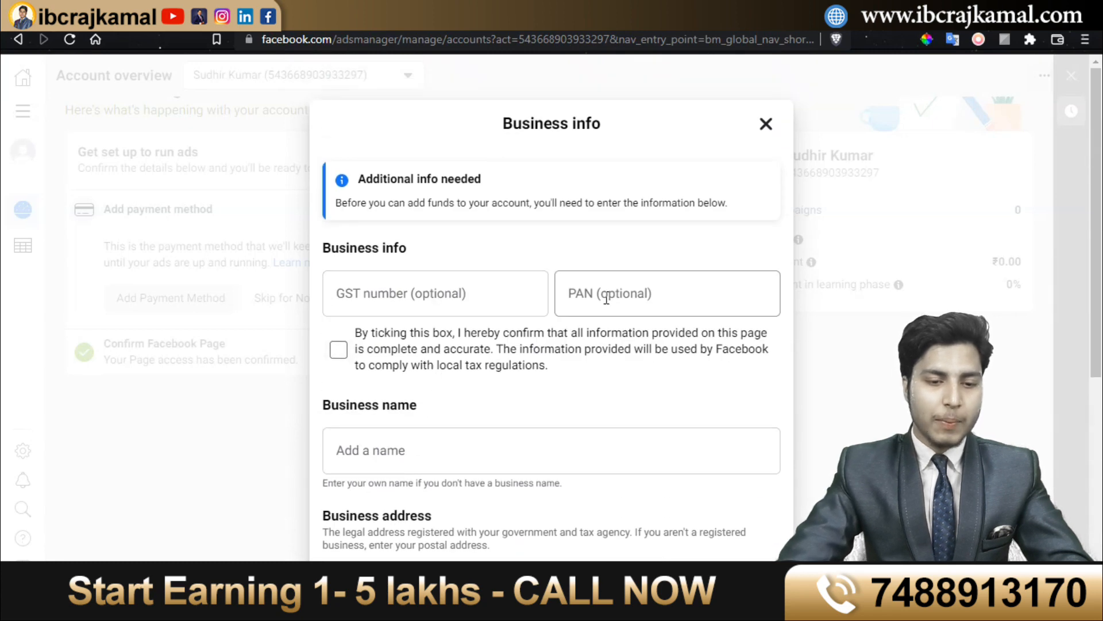
pyautogui.scroll(-1, 464, 329)
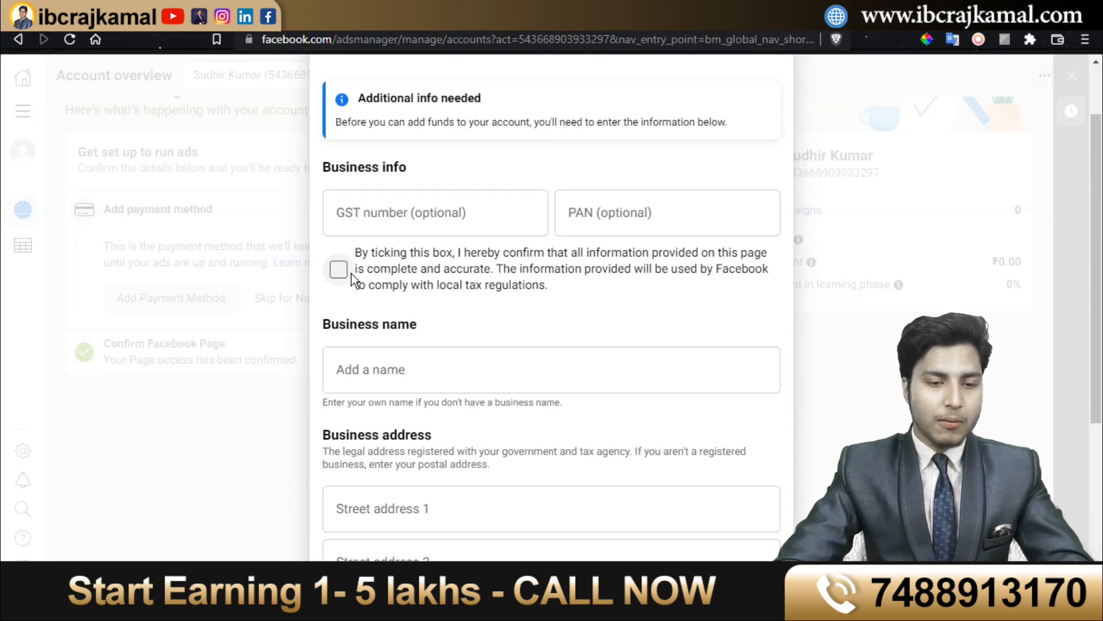
# Fill in the business name and address with region Bihar, confirm its accuracy, and save
pyautogui.click(368, 377)
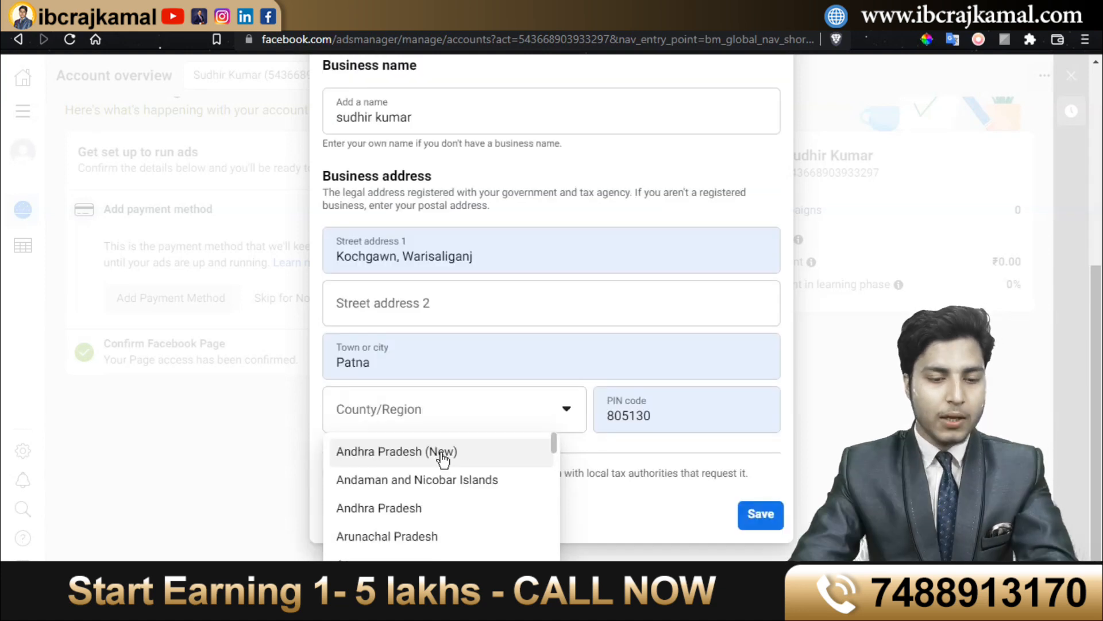
pyautogui.scroll(-6, 439, 456)
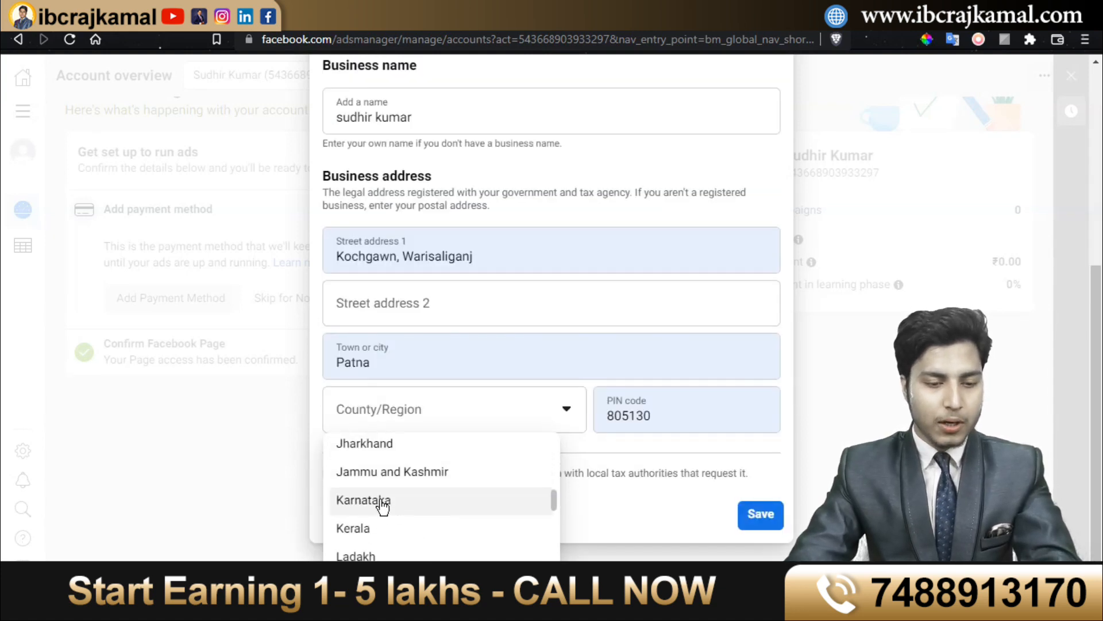
pyautogui.scroll(7, 401, 519)
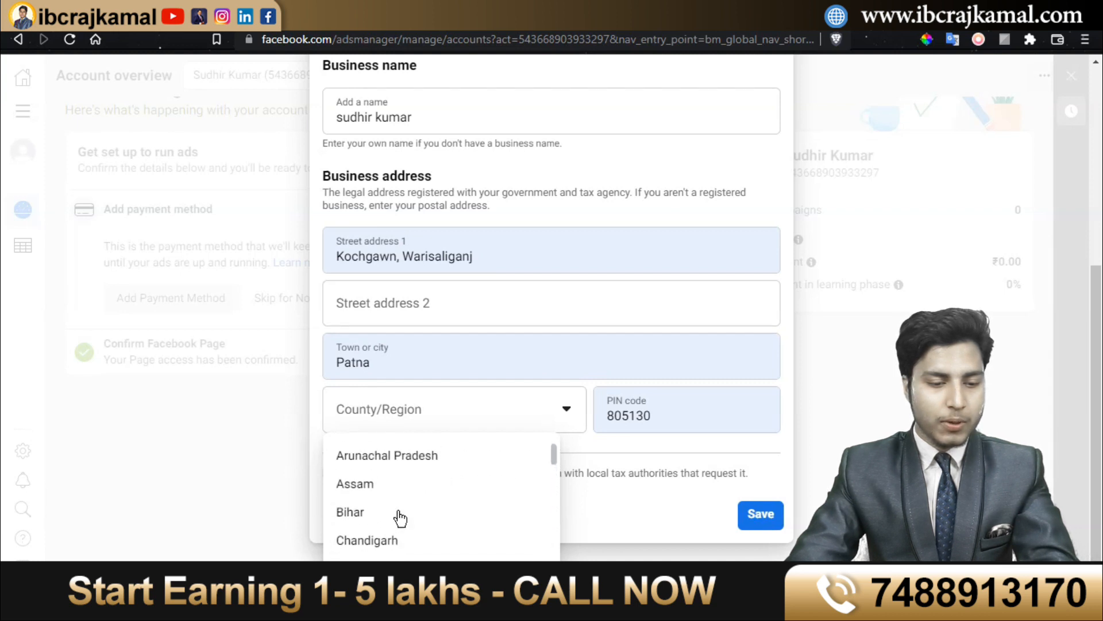
pyautogui.click(375, 512)
pyautogui.click(764, 515)
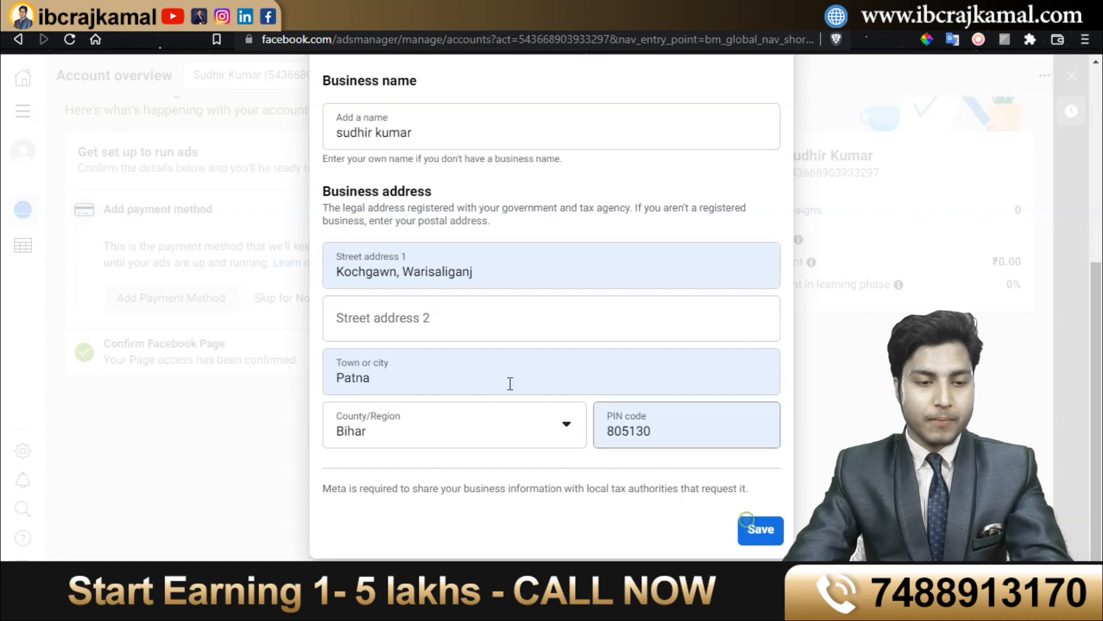
pyautogui.click(339, 332)
pyautogui.scroll(-5, 659, 421)
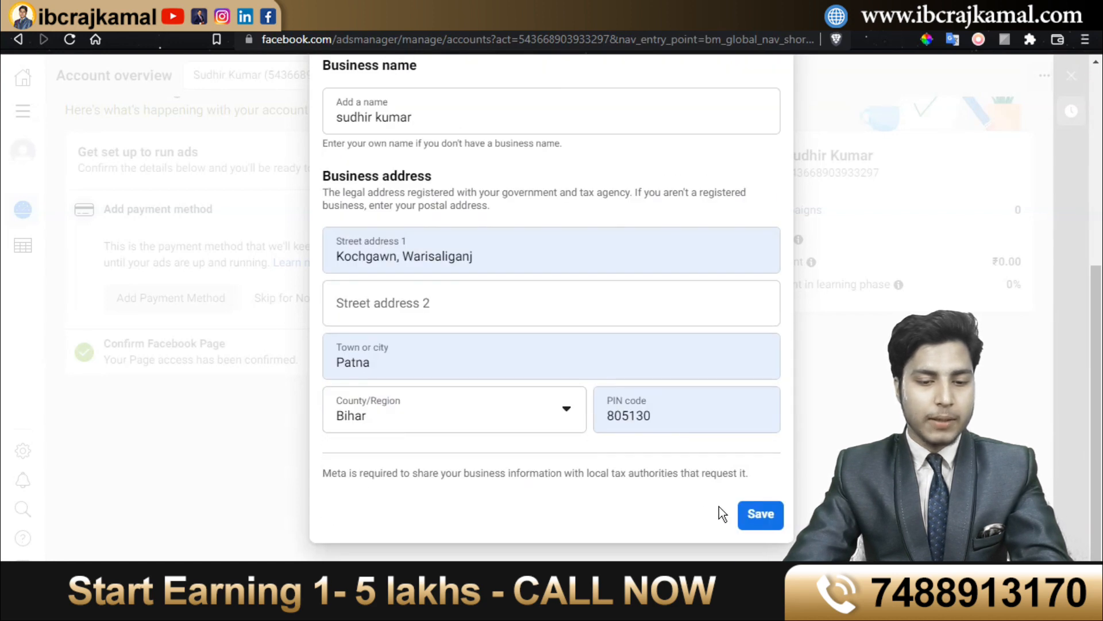
pyautogui.click(760, 515)
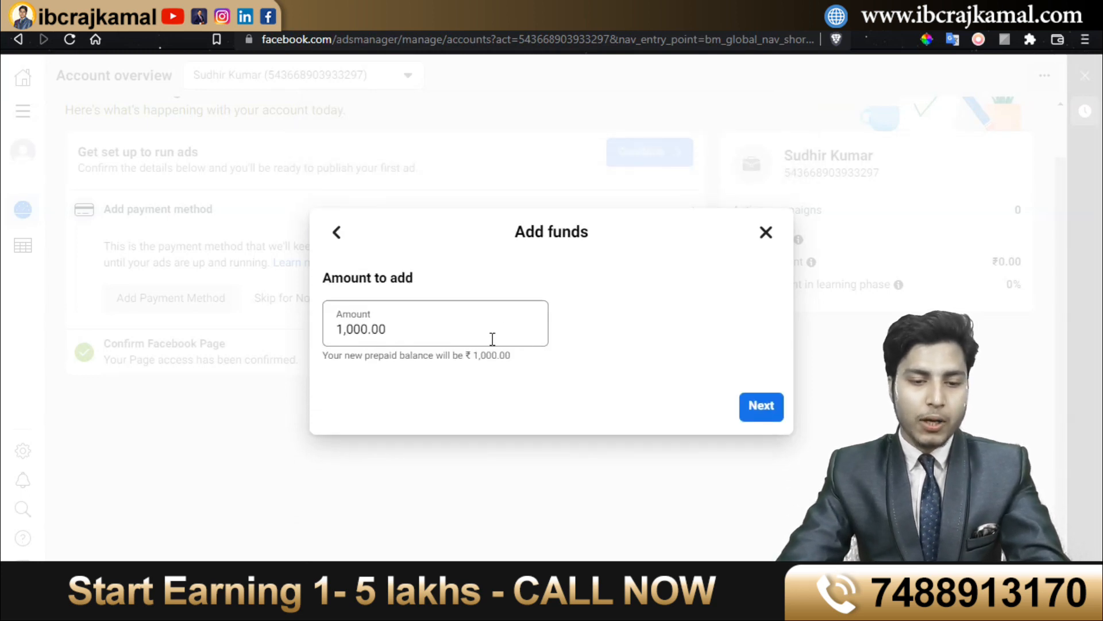
# Continue to the UPI step for ₹1,000.00, then close the add funds window without paying
pyautogui.click(779, 417)
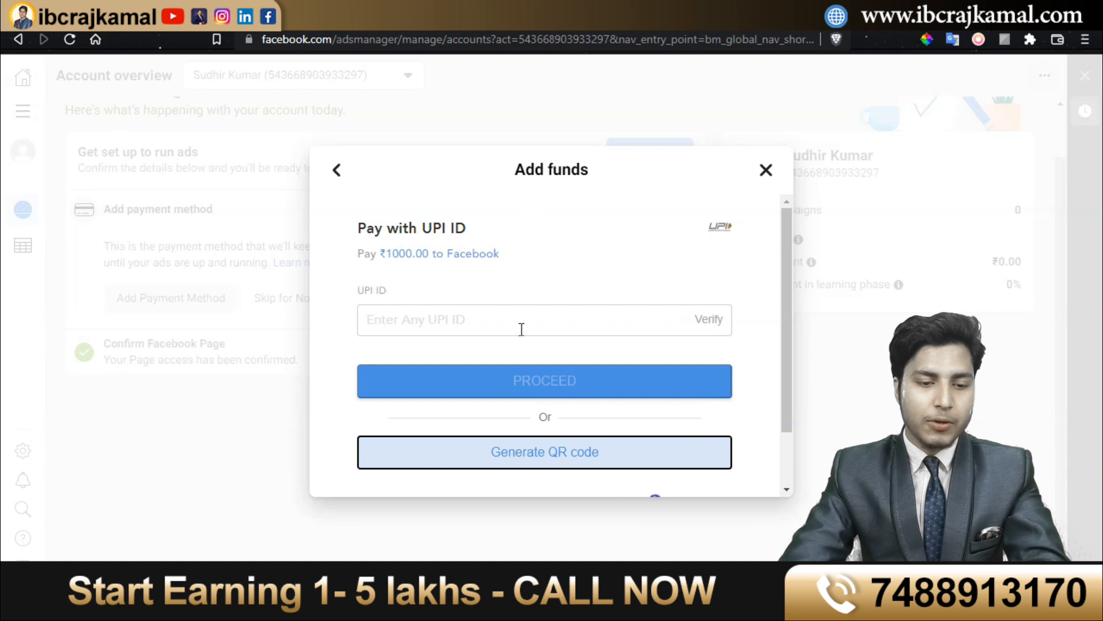
pyautogui.scroll(-2, 522, 389)
pyautogui.scroll(2, 753, 178)
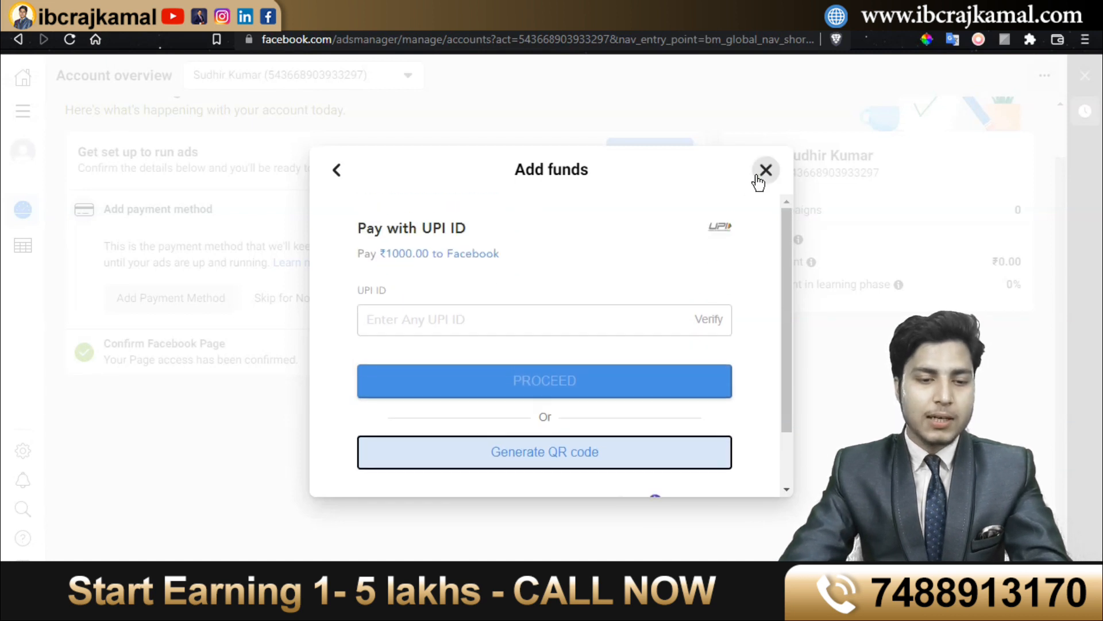
pyautogui.click(762, 173)
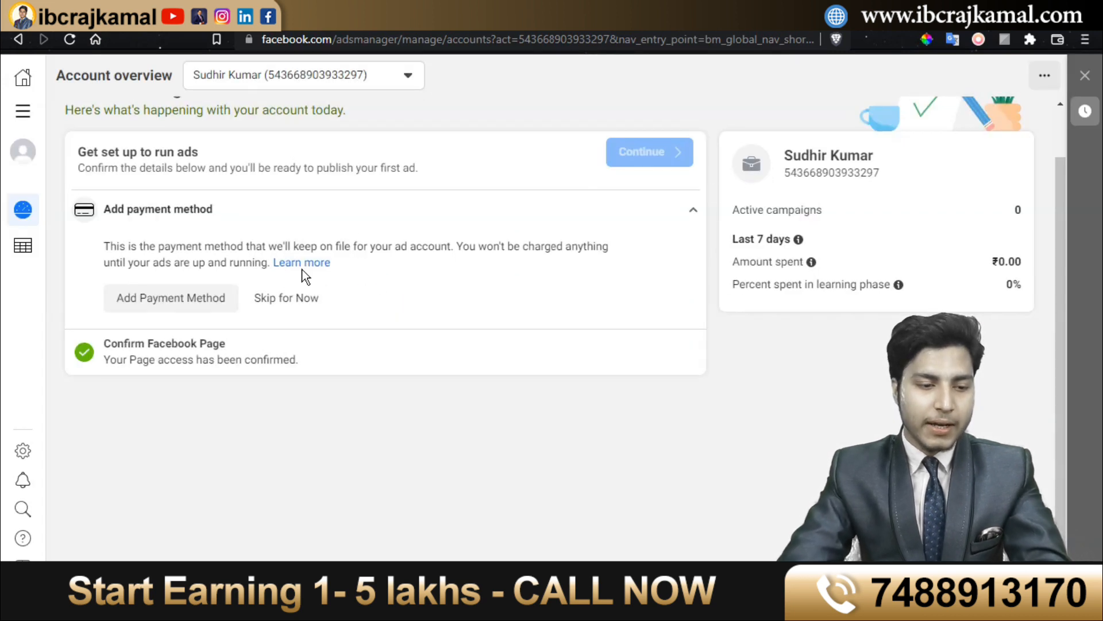
# Skip adding a payment method and return to the Facebook home feed
pyautogui.click(290, 300)
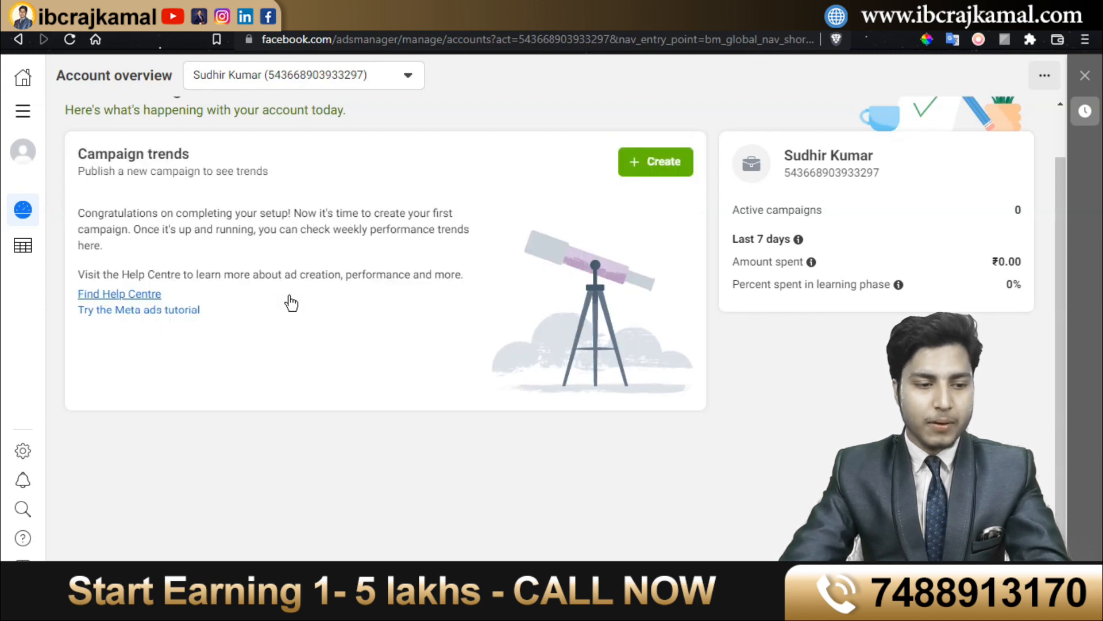
pyautogui.click(23, 112)
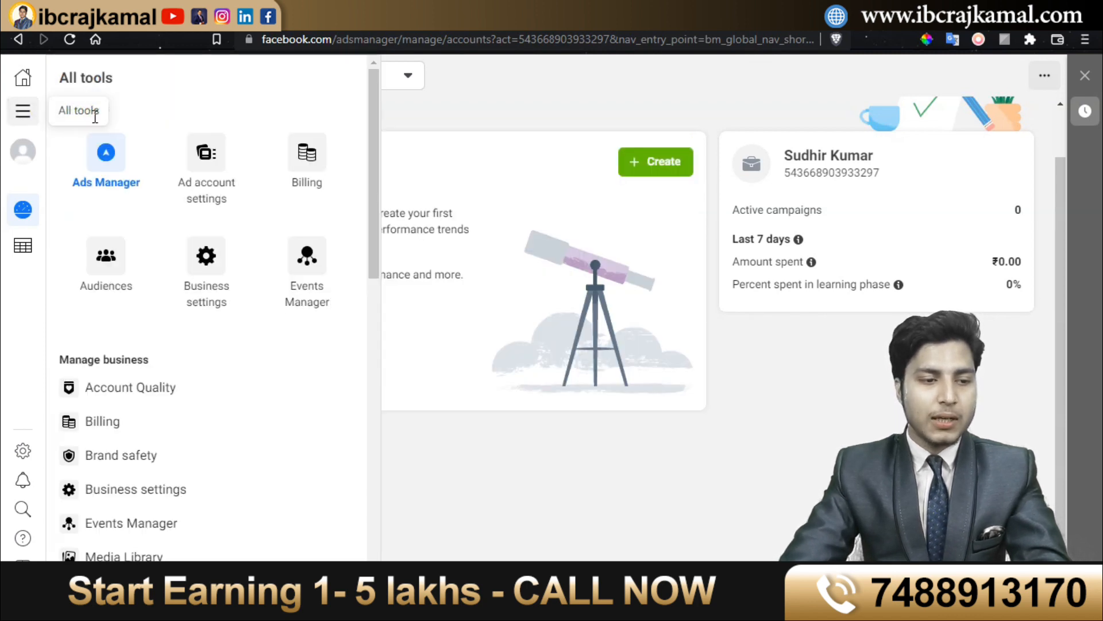
pyautogui.click(107, 155)
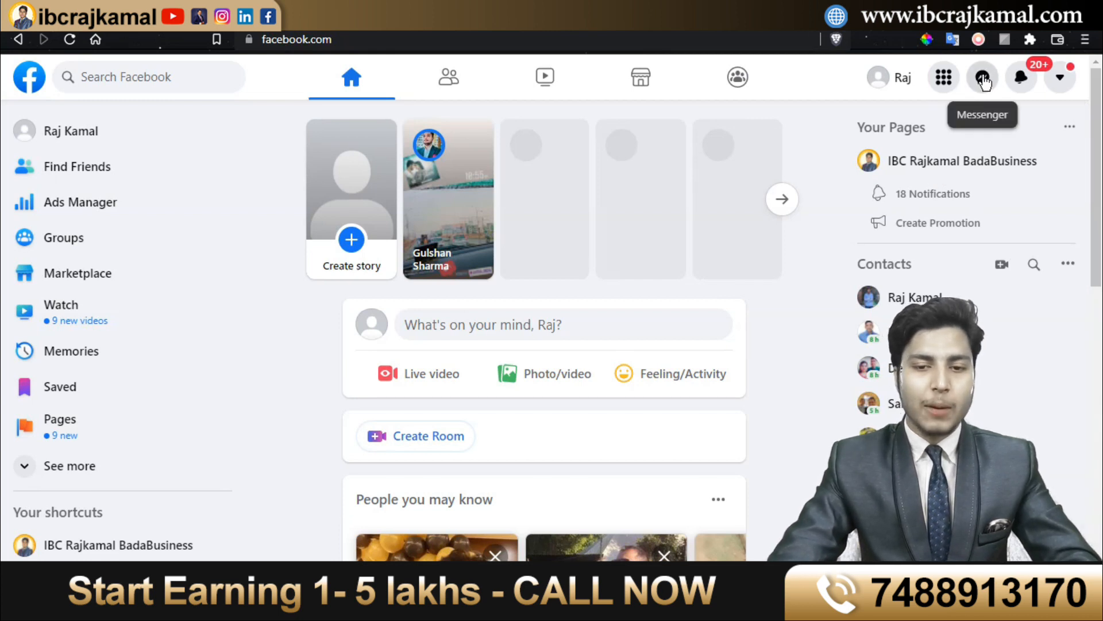
# Open Ads Manager from the Menu's Professional section to list six campaigns, highlighting 'adsmanager' in the address
pyautogui.click(939, 81)
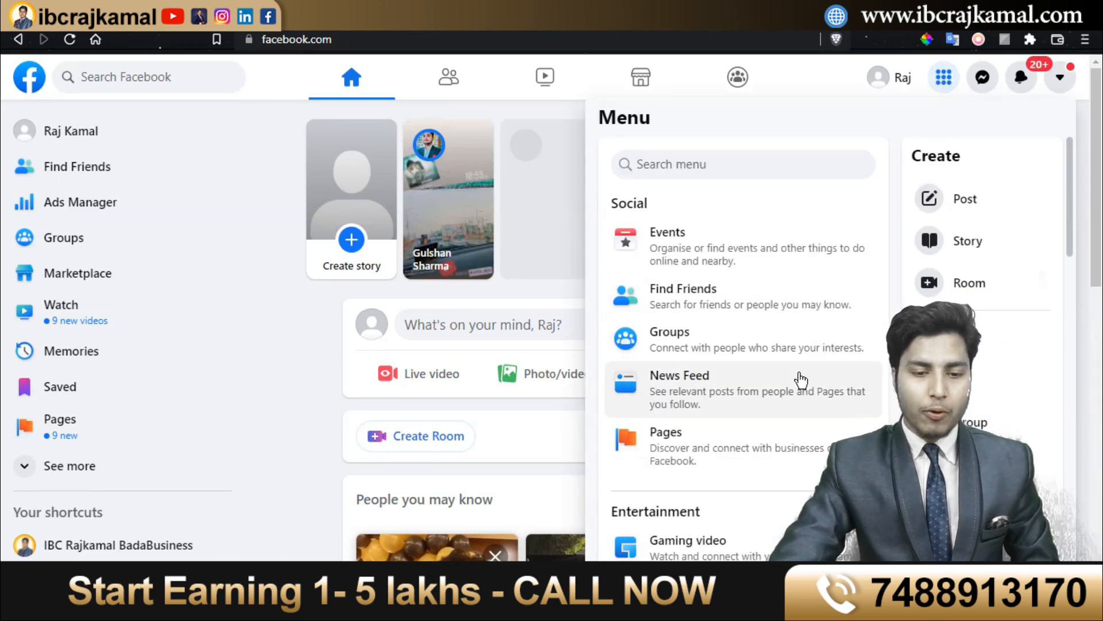
pyautogui.scroll(-4, 800, 378)
pyautogui.scroll(-12, 800, 381)
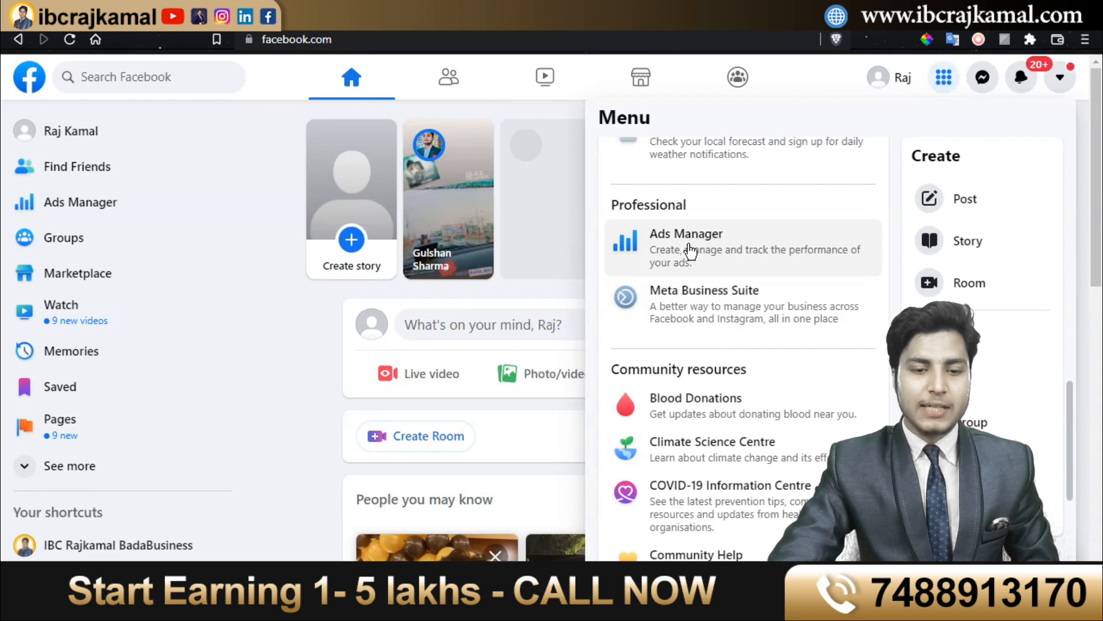
pyautogui.click(693, 251)
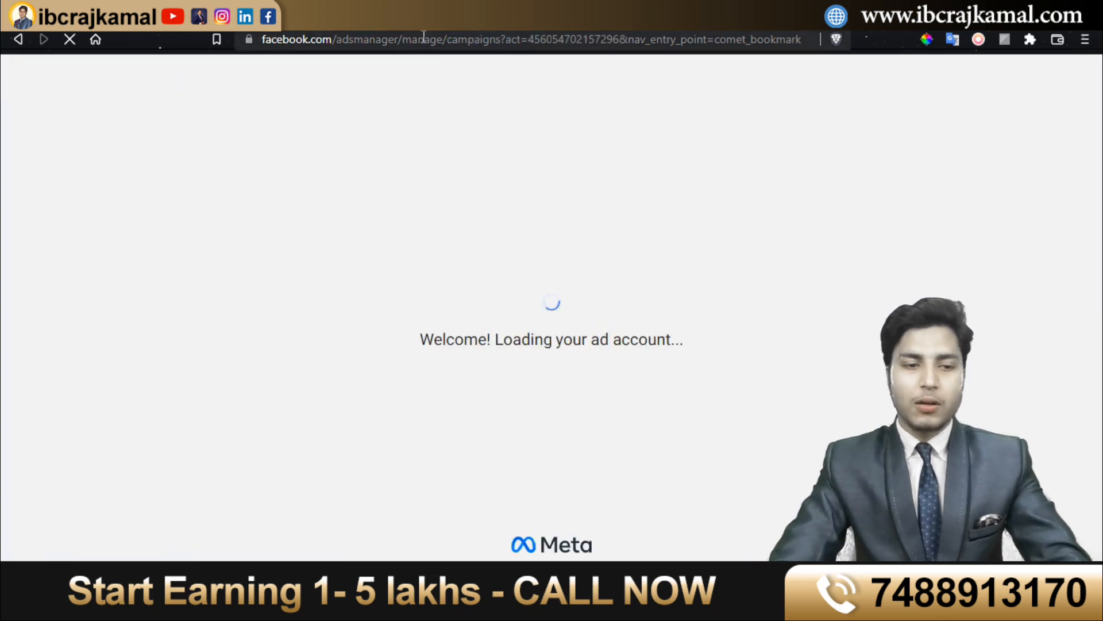
pyautogui.click(347, 40)
pyautogui.click(321, 40)
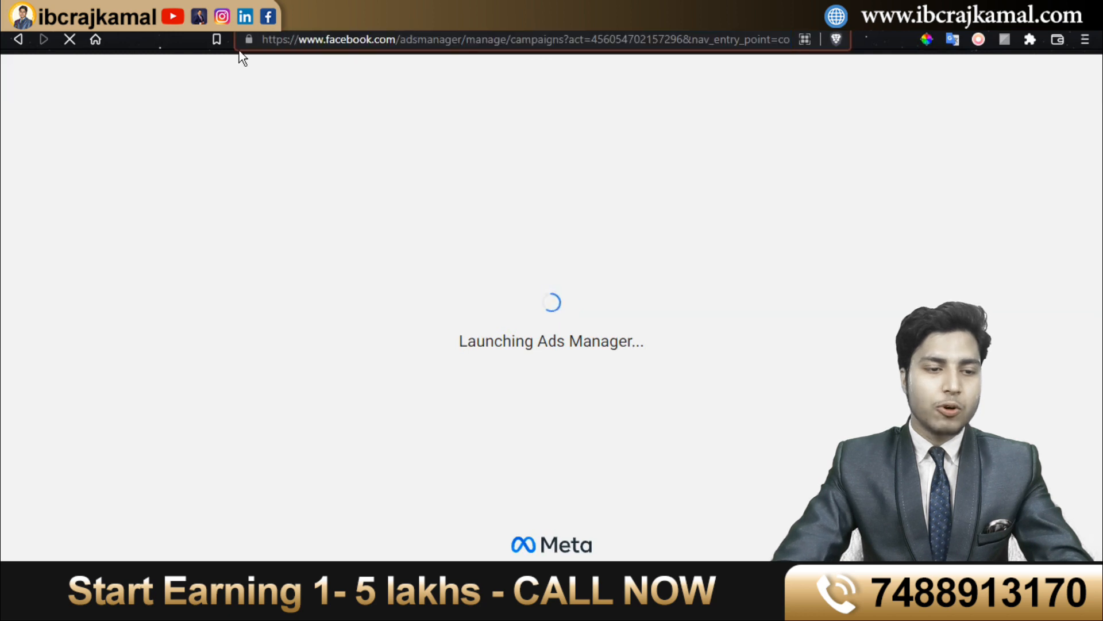
pyautogui.moveTo(265, 42); pyautogui.dragTo(462, 41)
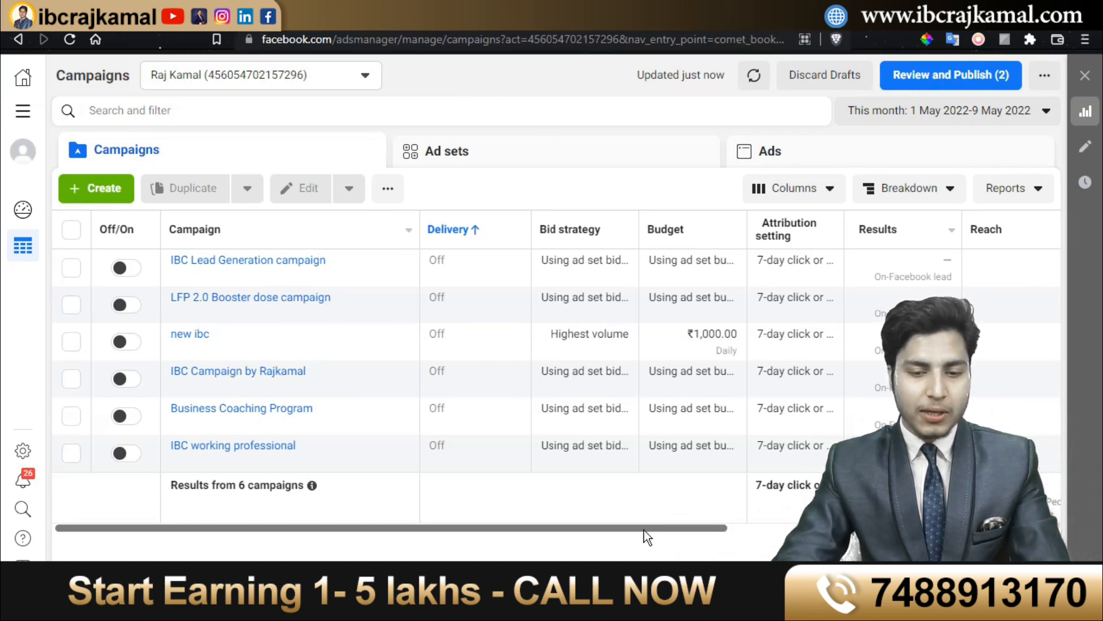
# Set the campaign reporting date range to 1 Sep 2021 – 9 May 2022
pyautogui.moveTo(644, 529); pyautogui.dragTo(974, 530)
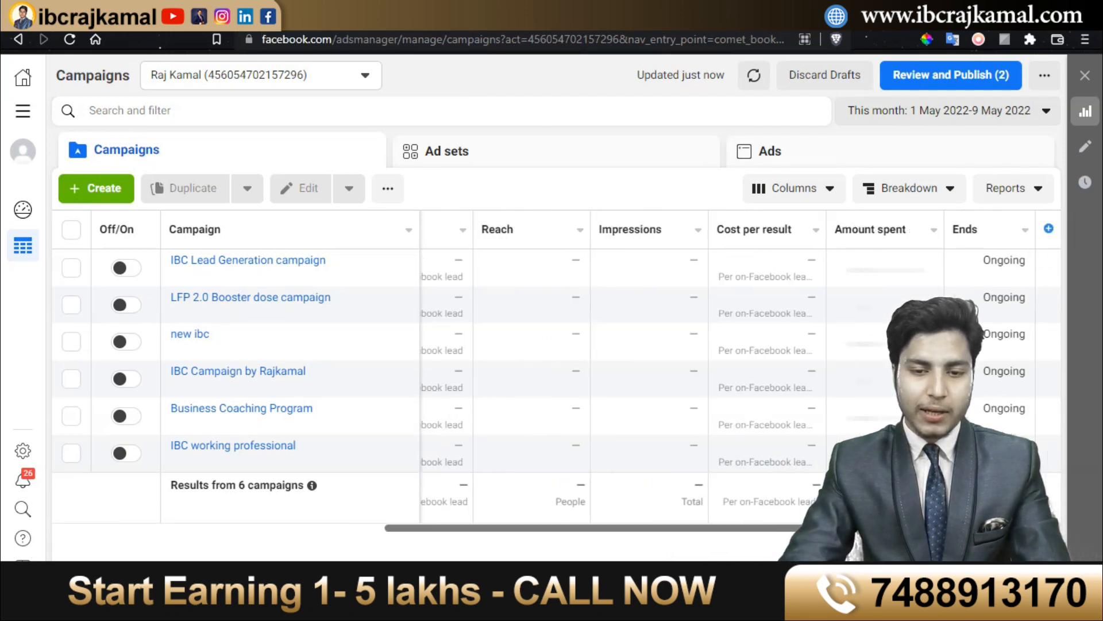
pyautogui.click(1045, 110)
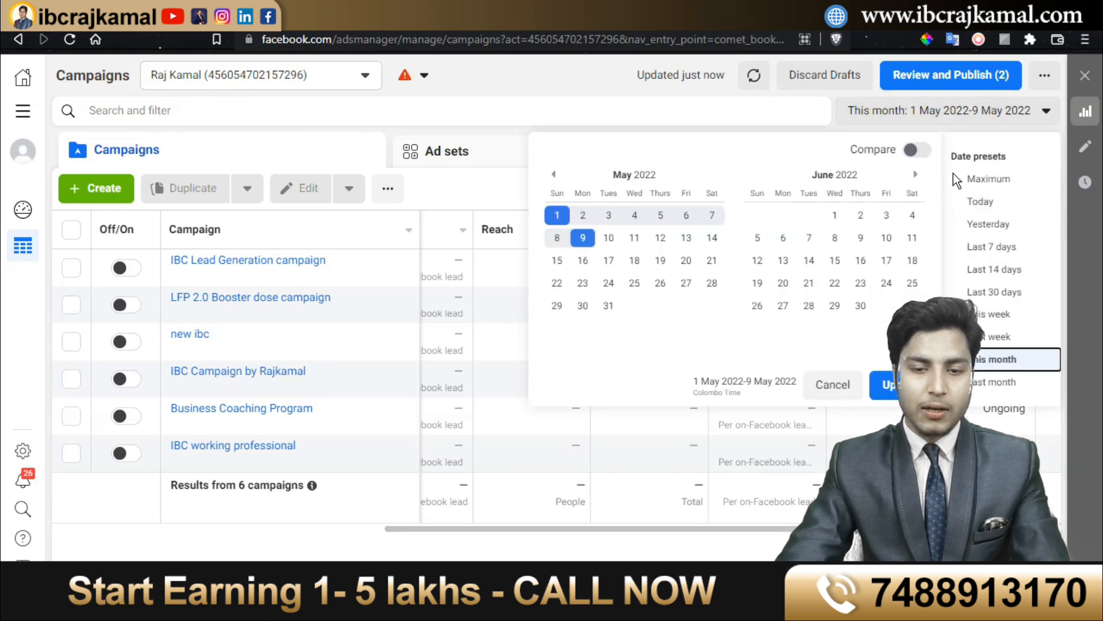
pyautogui.click(553, 174)
pyautogui.click(783, 238)
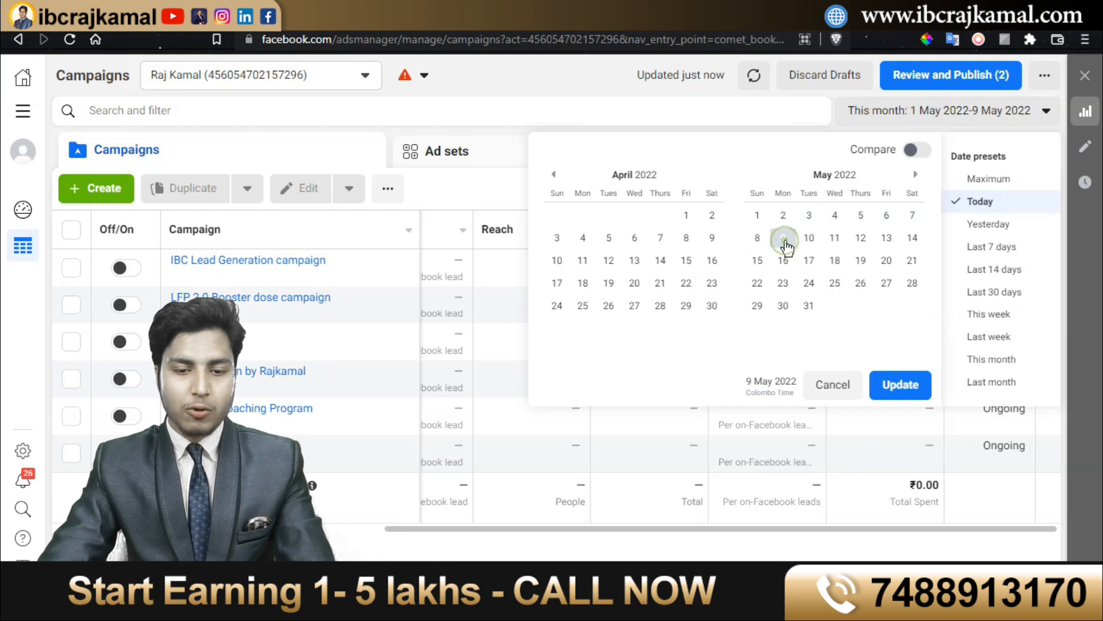
pyautogui.click(554, 174)
pyautogui.click(554, 174)
pyautogui.click(554, 174)
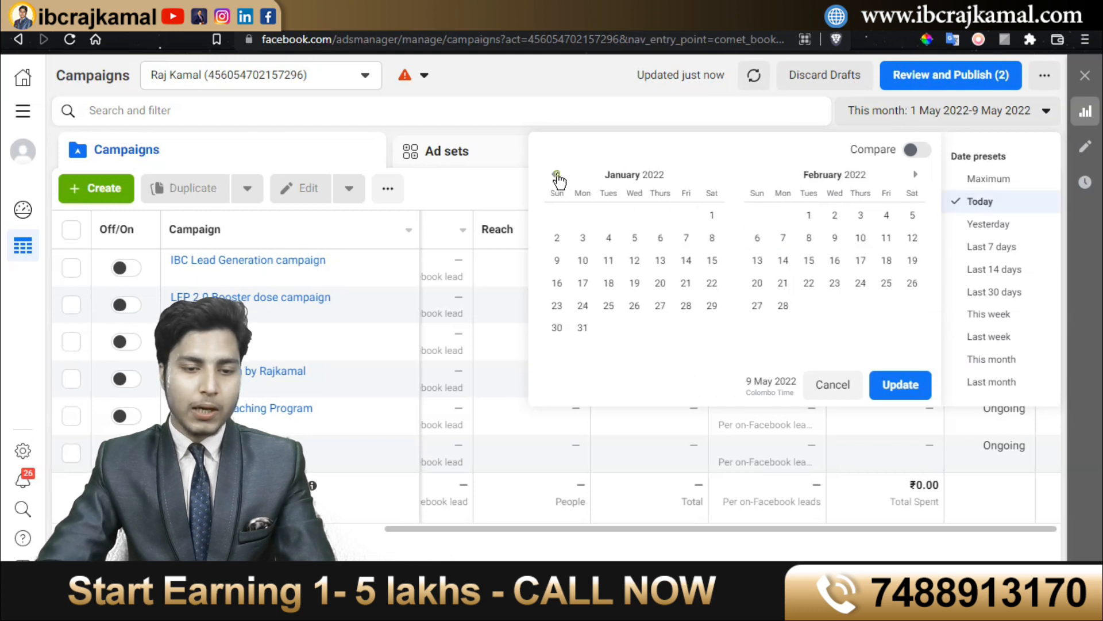
pyautogui.click(553, 175)
pyautogui.click(554, 174)
pyautogui.click(554, 174)
pyautogui.click(554, 175)
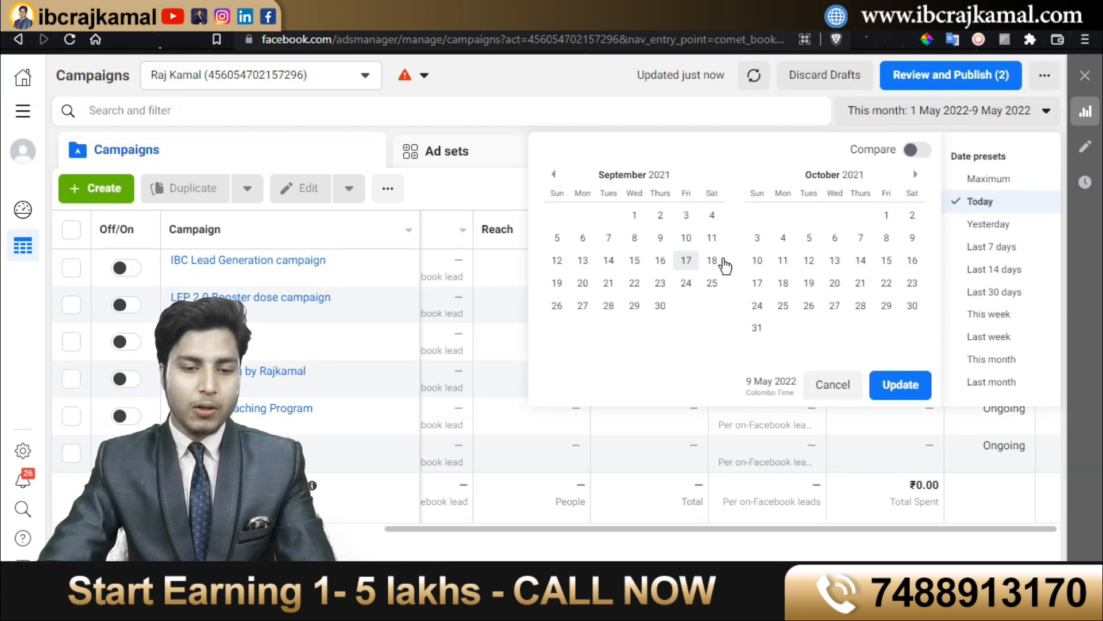
pyautogui.click(634, 215)
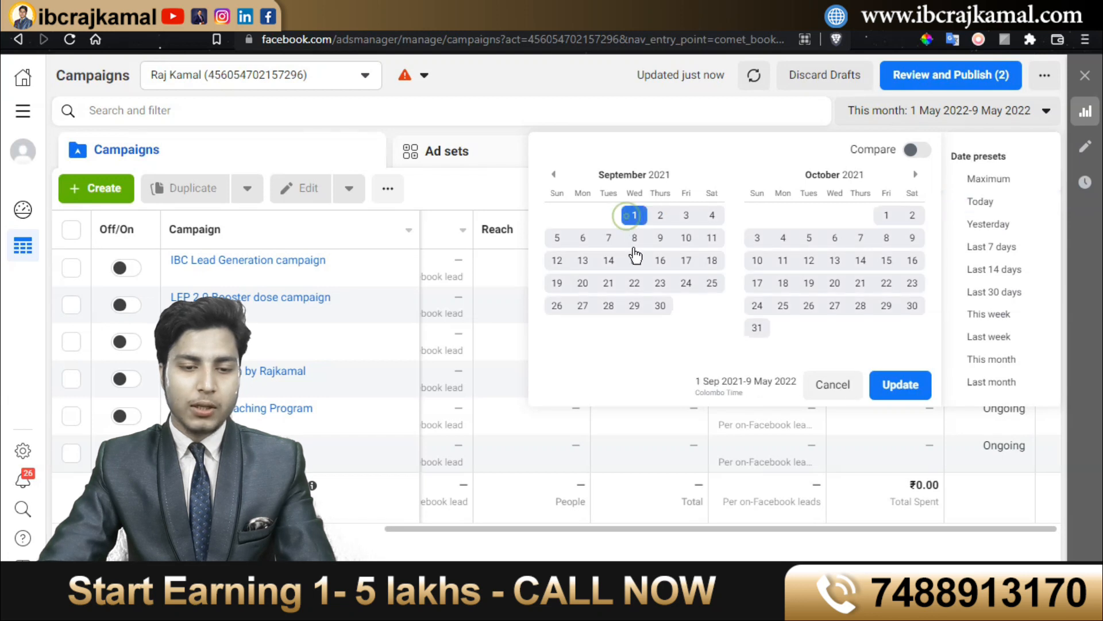
pyautogui.click(892, 385)
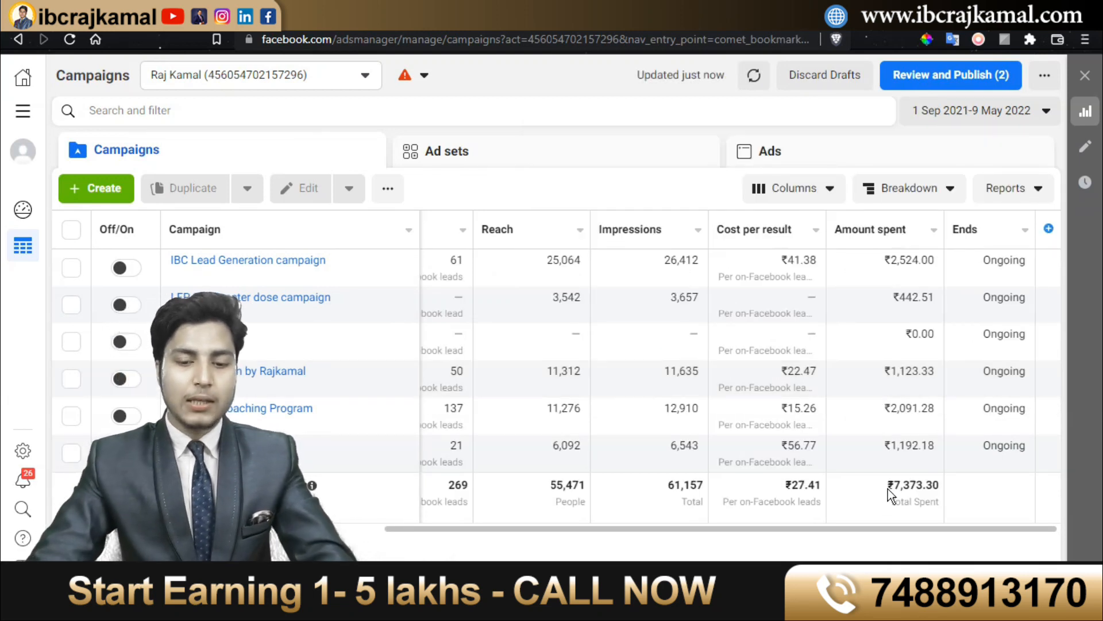
# Highlight the totals: ₹7,373.30 amount spent and 269 leads
pyautogui.tripleClick(888, 486)
pyautogui.click(867, 503)
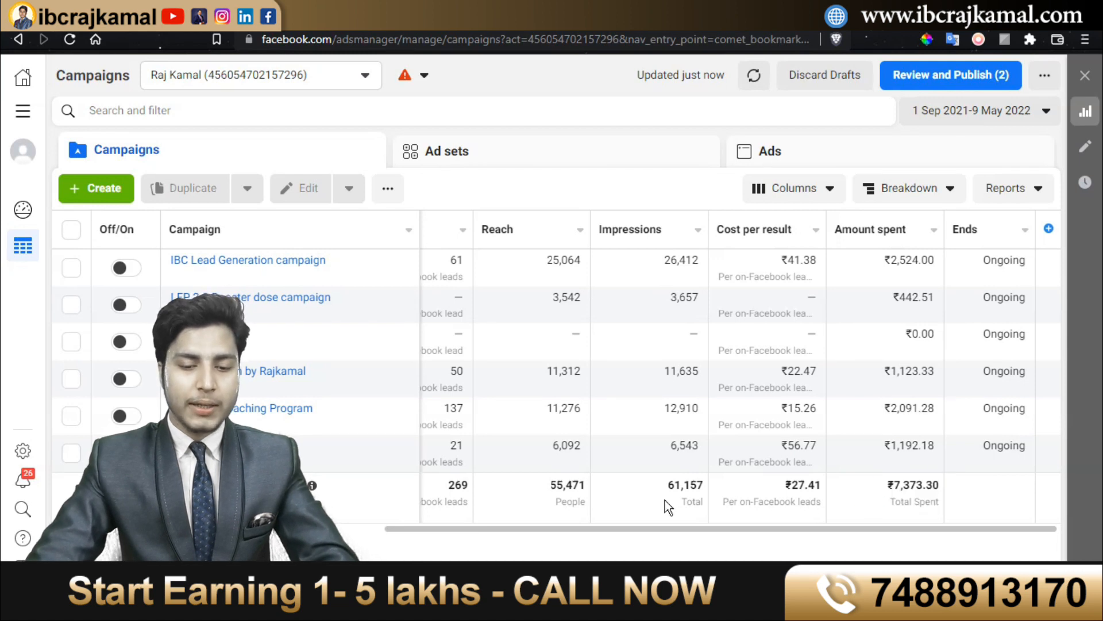
pyautogui.doubleClick(449, 485)
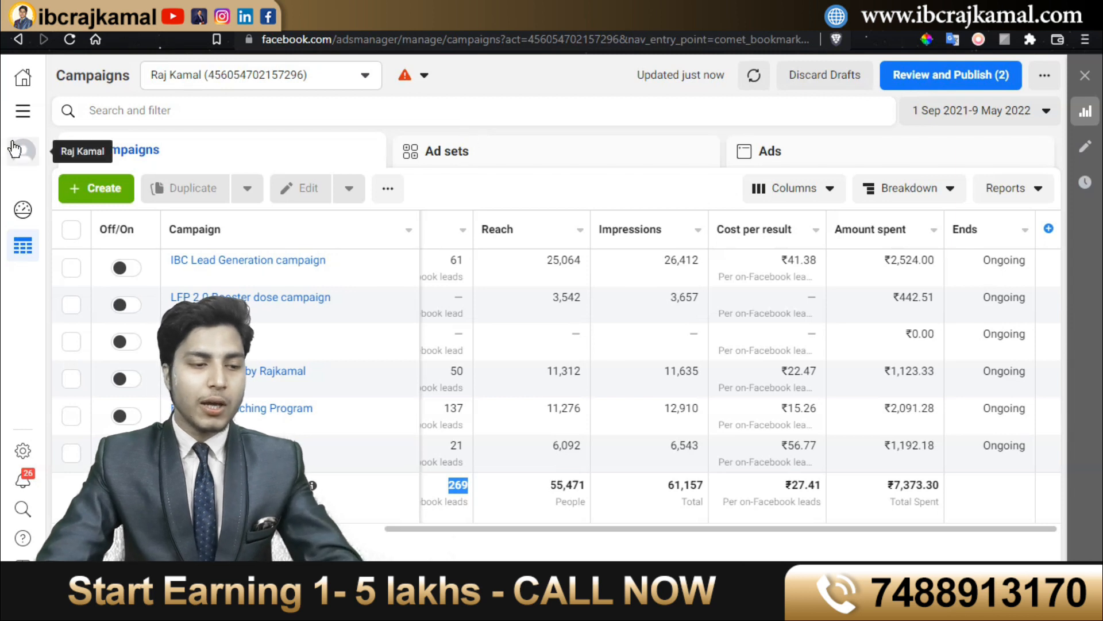
# Go to Billing payment activity and make 9 May 2022 the transaction range end
pyautogui.click(23, 113)
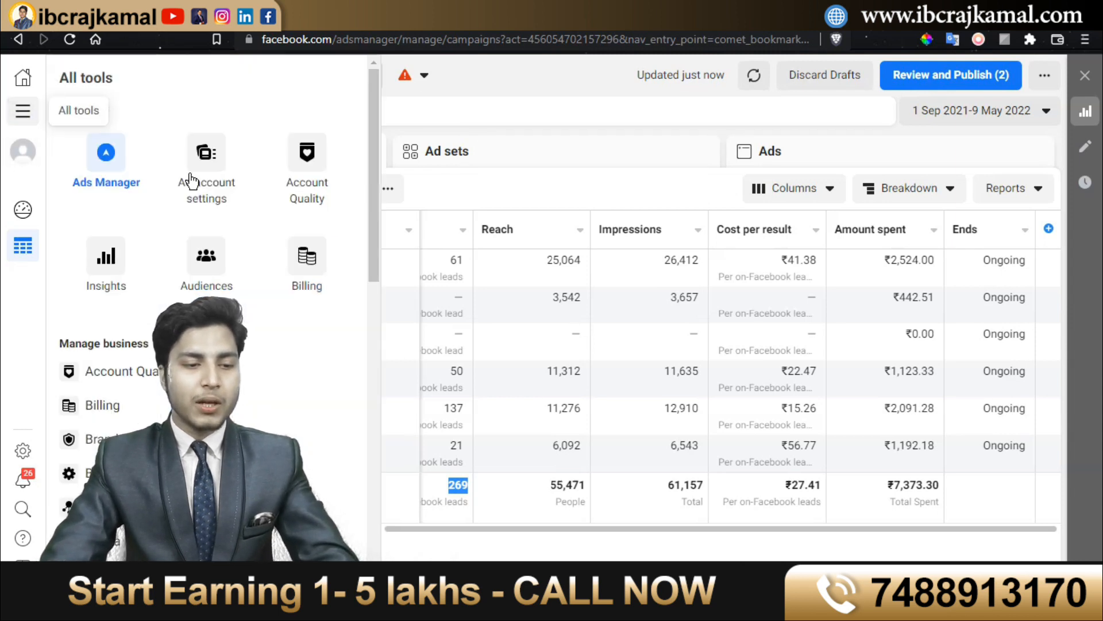
pyautogui.click(308, 264)
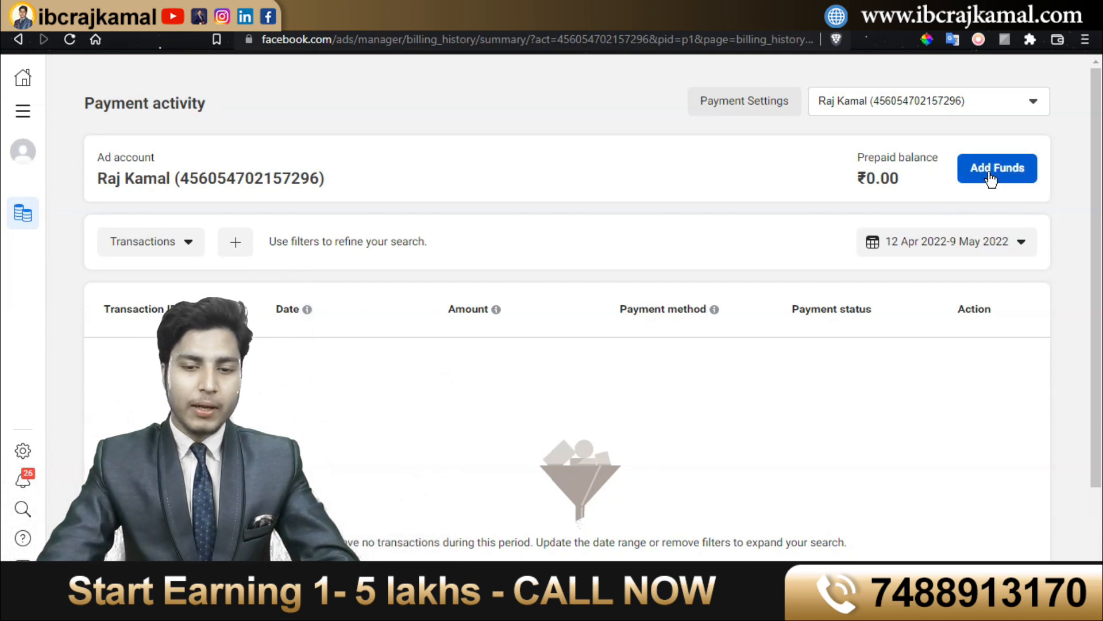
pyautogui.click(1012, 246)
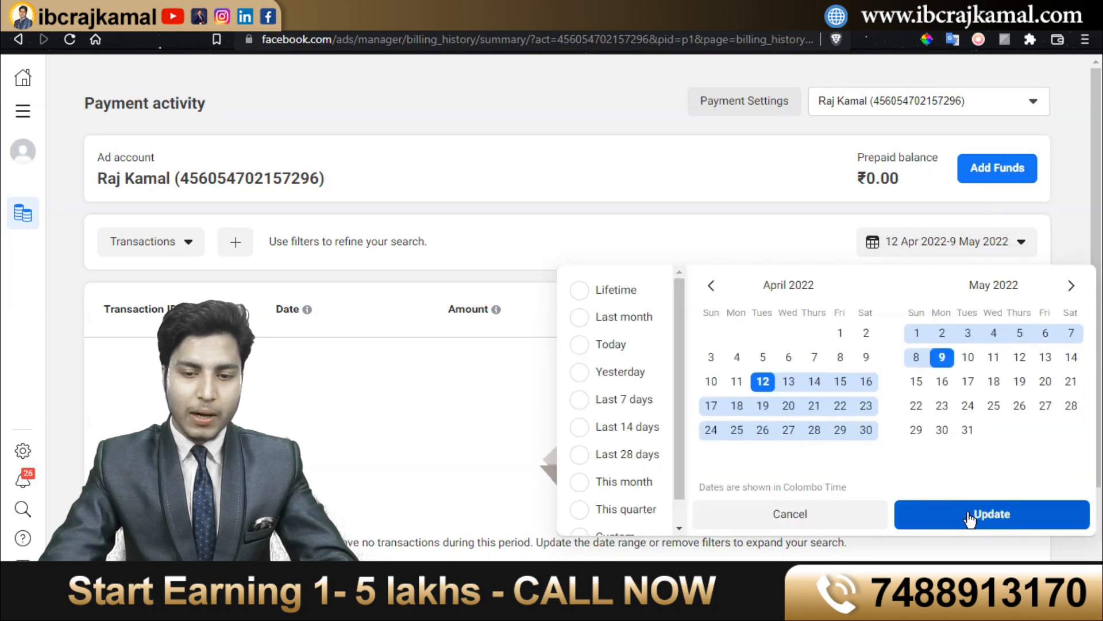
pyautogui.click(712, 286)
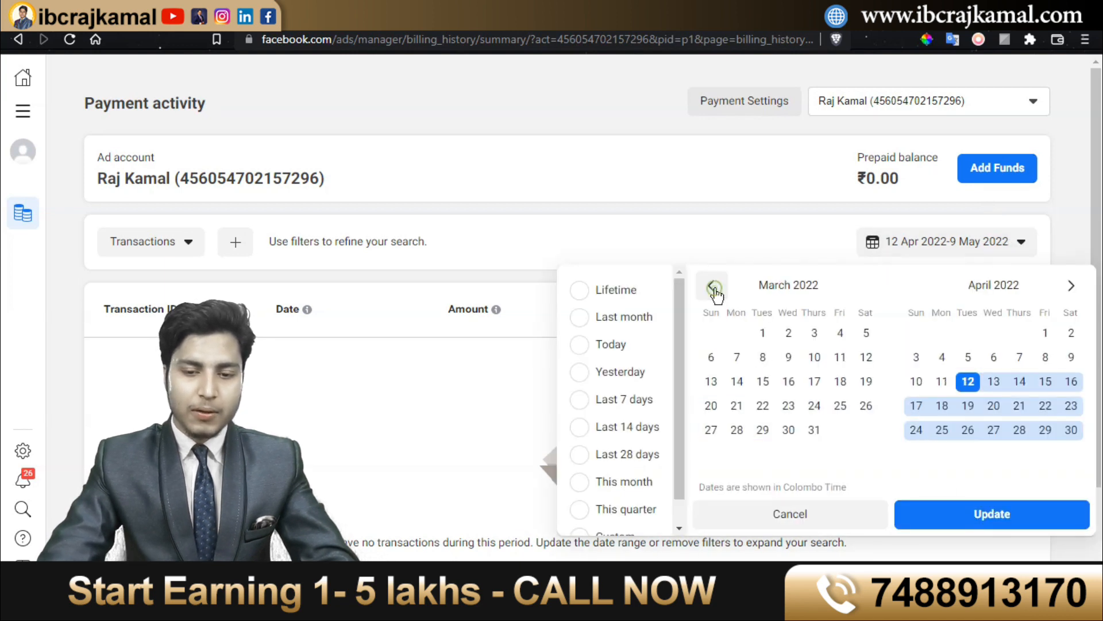
pyautogui.click(1073, 286)
pyautogui.click(942, 358)
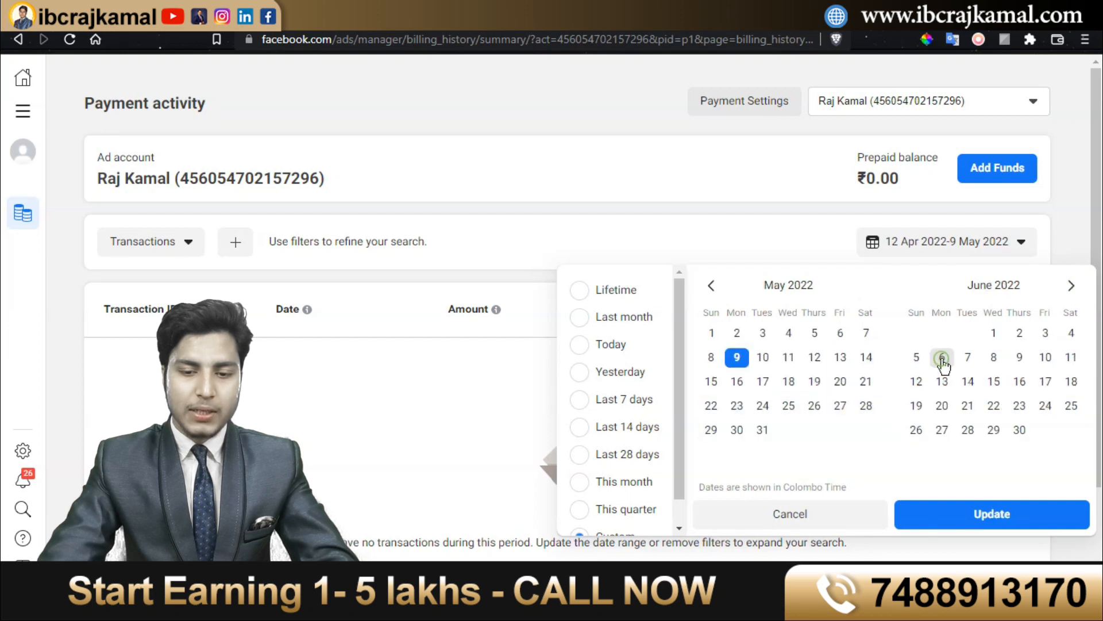
# Start the transaction range on 1 Sep 2021 and apply it
pyautogui.click(712, 286)
pyautogui.click(712, 286)
pyautogui.click(712, 285)
pyautogui.click(712, 286)
pyautogui.click(712, 286)
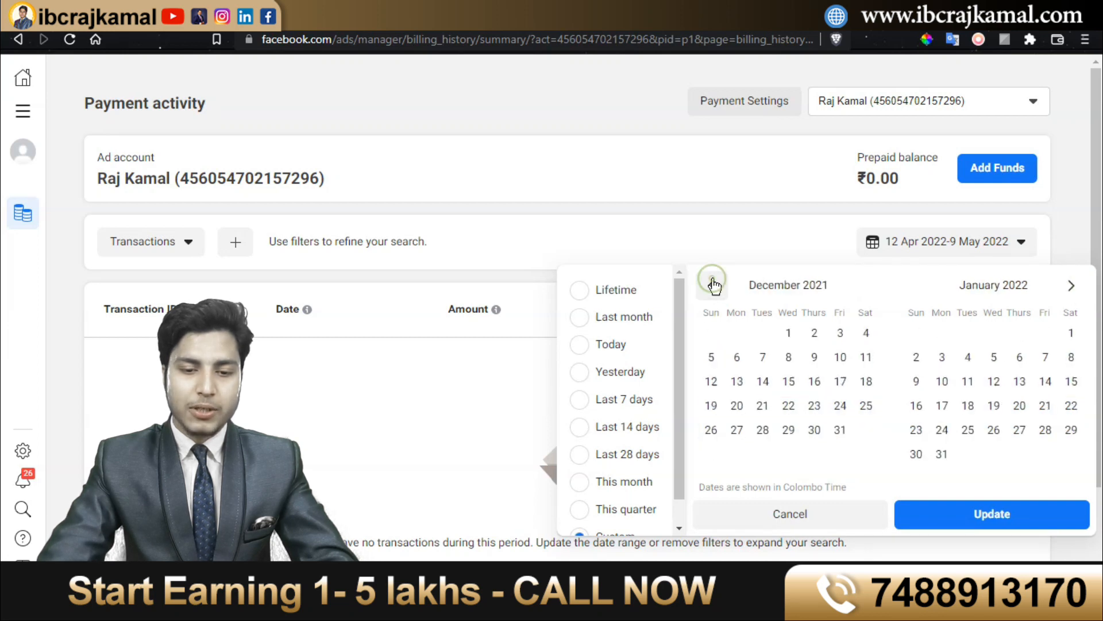
pyautogui.click(712, 285)
pyautogui.click(712, 286)
pyautogui.click(712, 286)
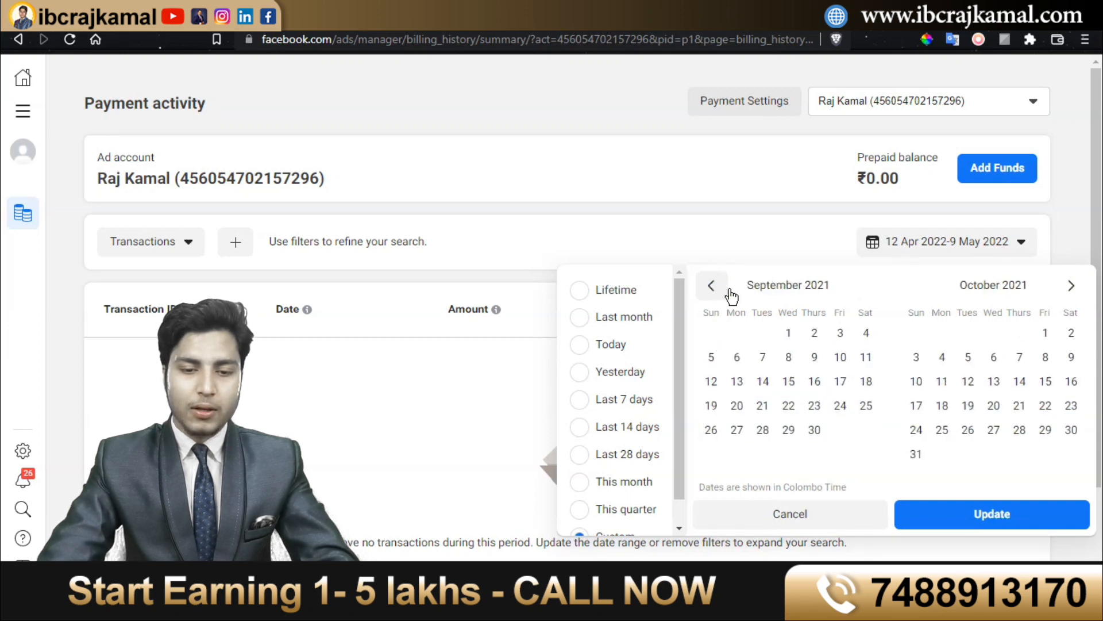
pyautogui.click(788, 333)
pyautogui.click(966, 517)
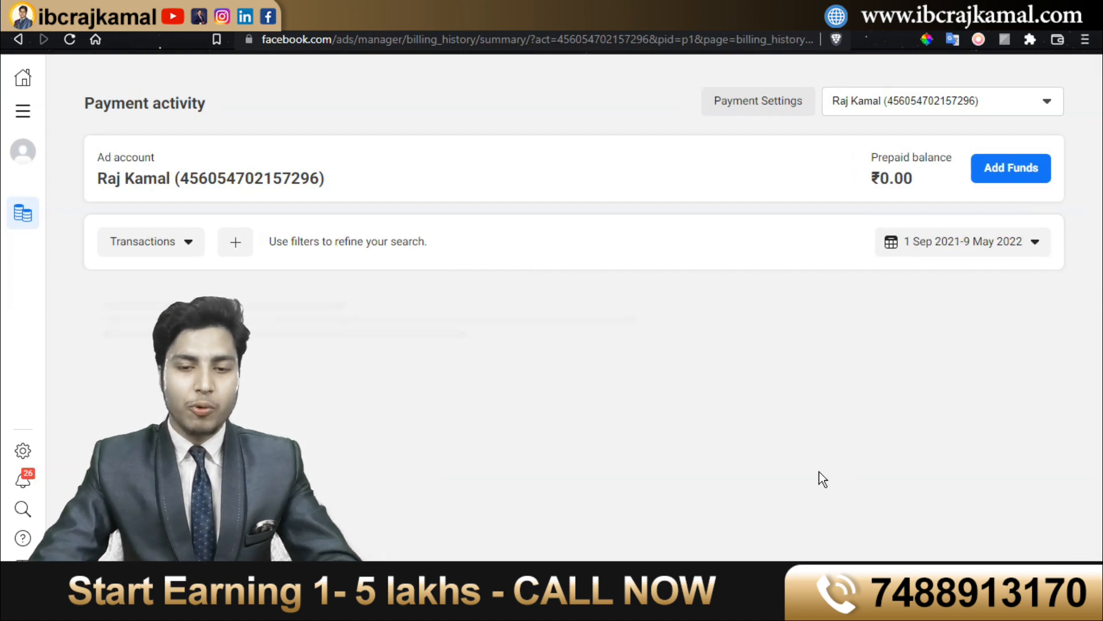
# Load older transactions six times back to the 7–8 Oct 2021 payments, selecting the last ₹100.00 amount
pyautogui.scroll(-8, 695, 477)
pyautogui.scroll(-2, 689, 470)
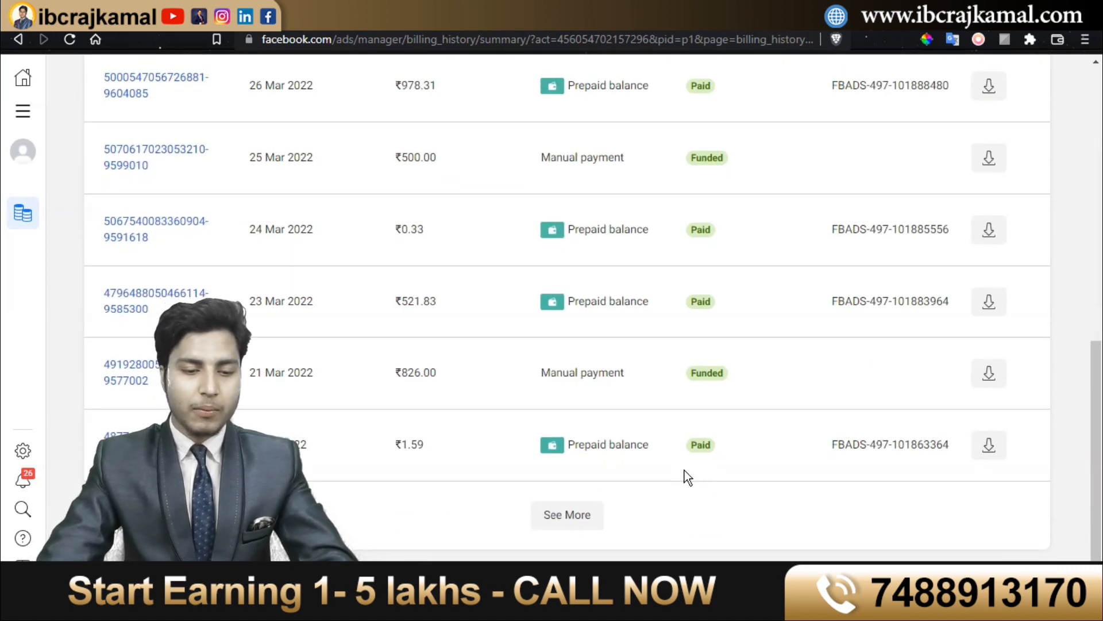
pyautogui.click(567, 515)
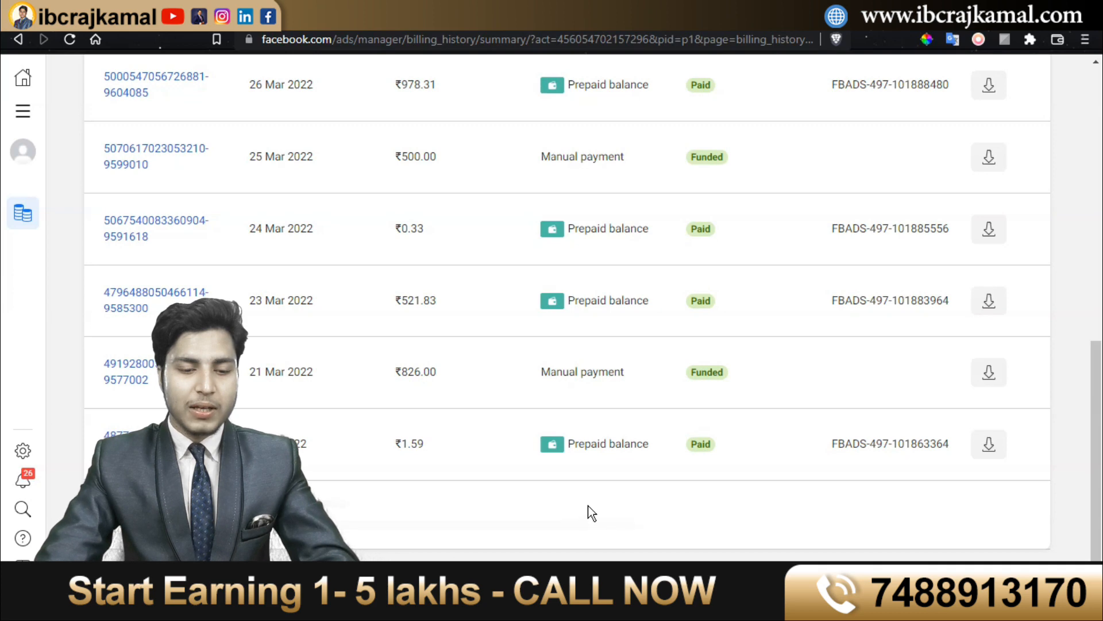
pyautogui.scroll(-10, 587, 505)
pyautogui.click(575, 508)
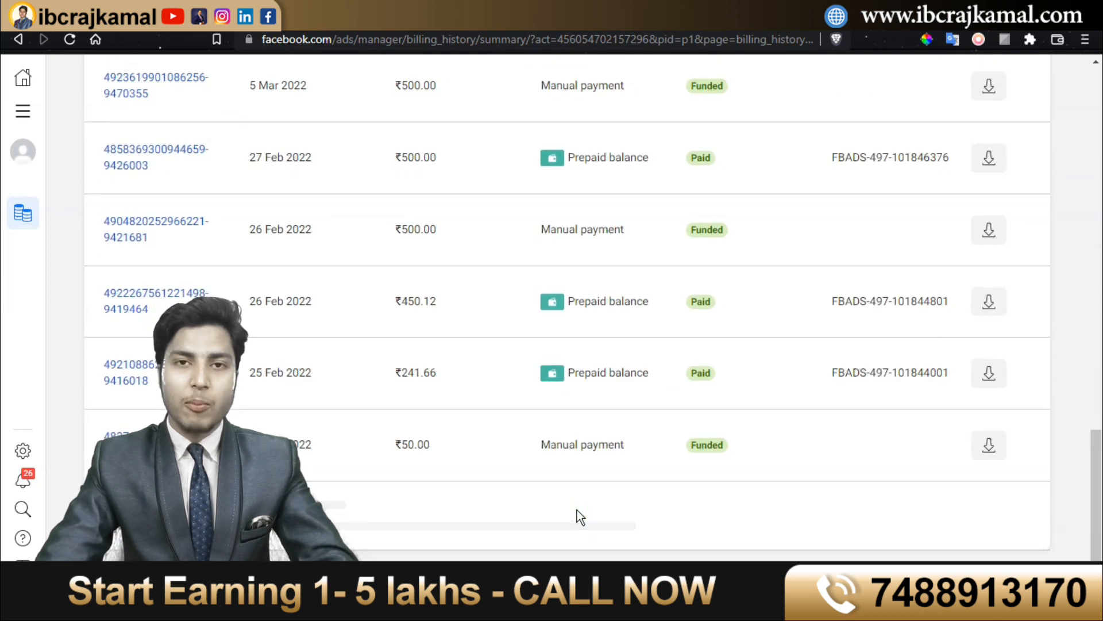
pyautogui.scroll(-10, 576, 511)
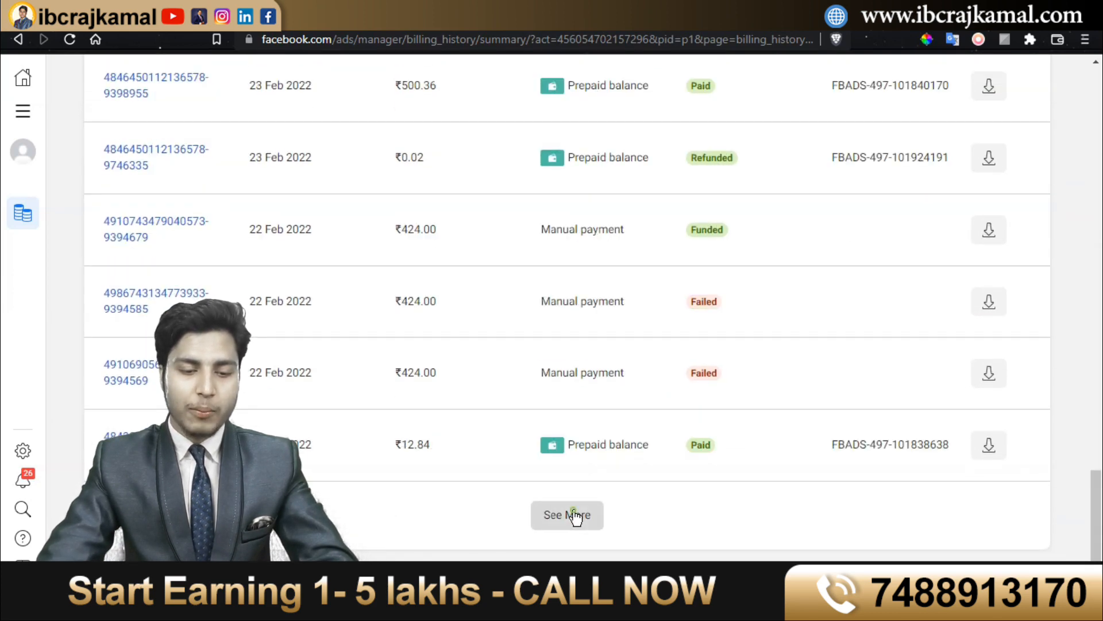
pyautogui.click(575, 515)
pyautogui.scroll(-10, 574, 515)
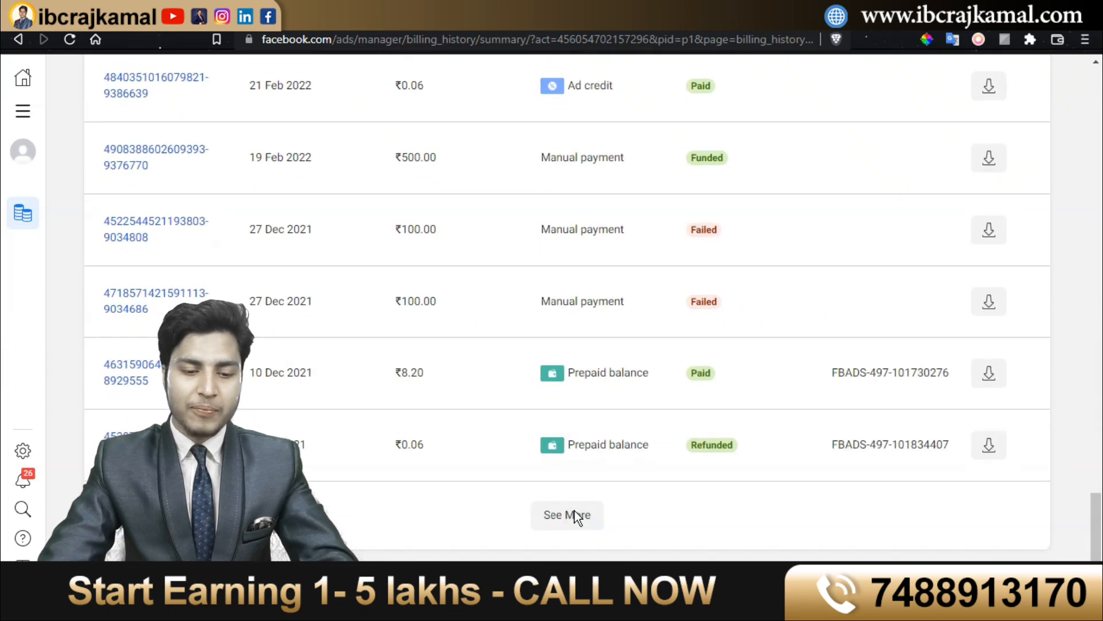
pyautogui.click(574, 515)
pyautogui.scroll(-10, 578, 515)
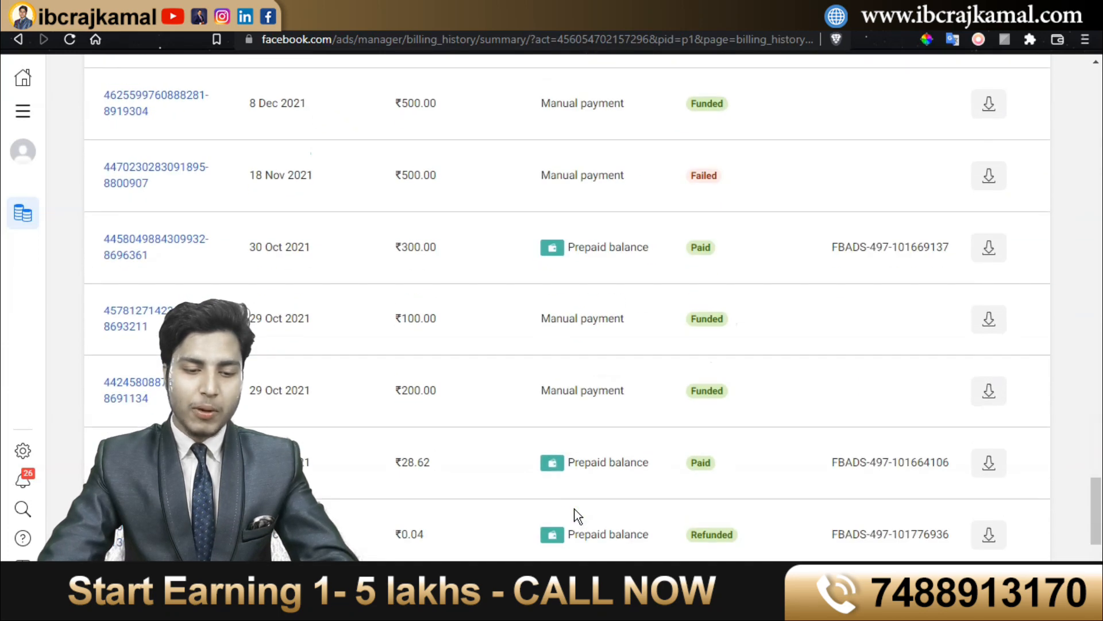
pyautogui.scroll(-5, 577, 514)
pyautogui.click(575, 515)
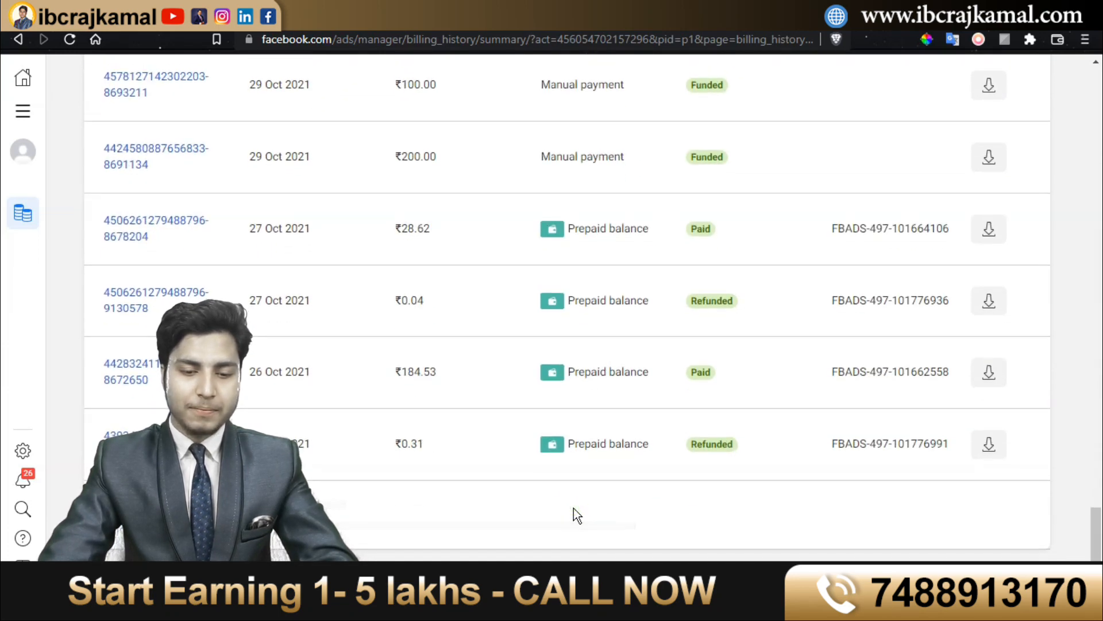
pyautogui.scroll(-5, 574, 508)
pyautogui.click(573, 508)
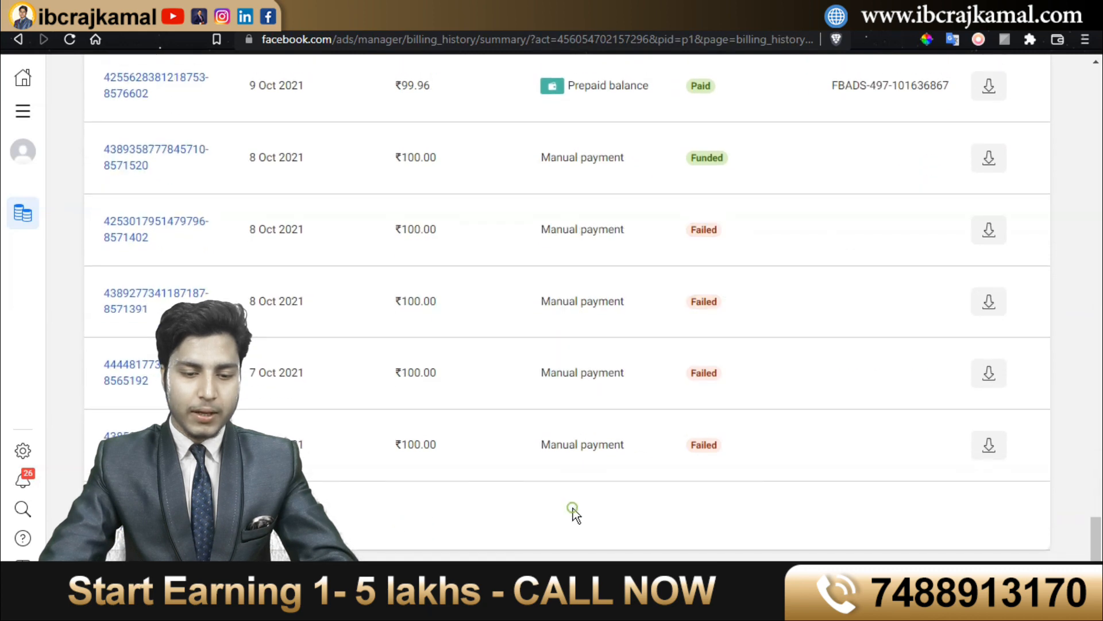
pyautogui.scroll(-2, 574, 508)
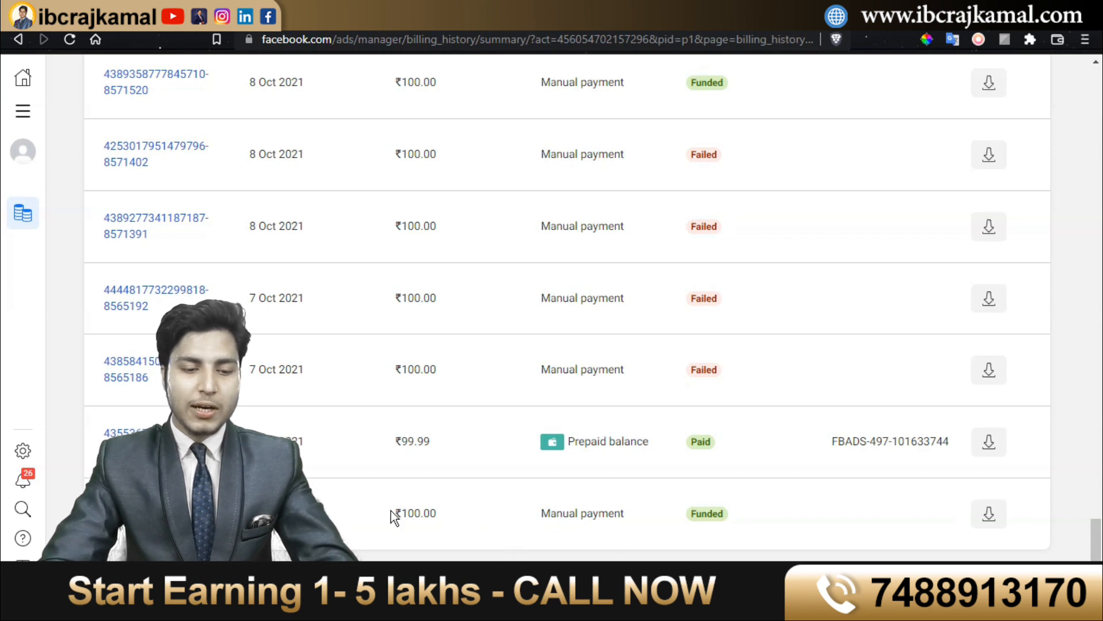
pyautogui.moveTo(394, 513); pyautogui.dragTo(472, 513)
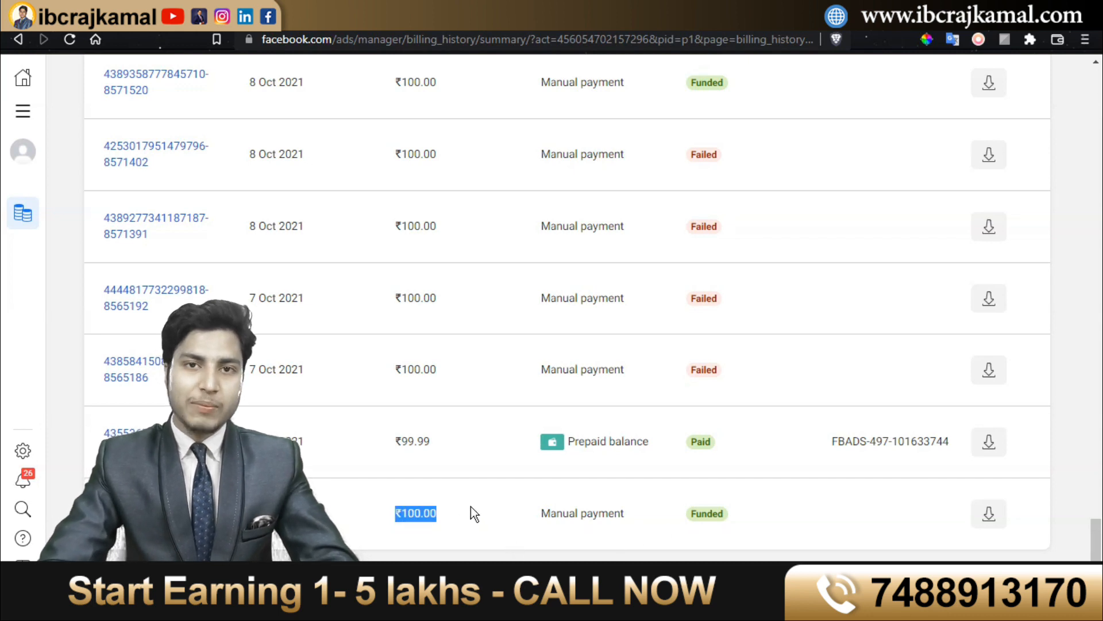
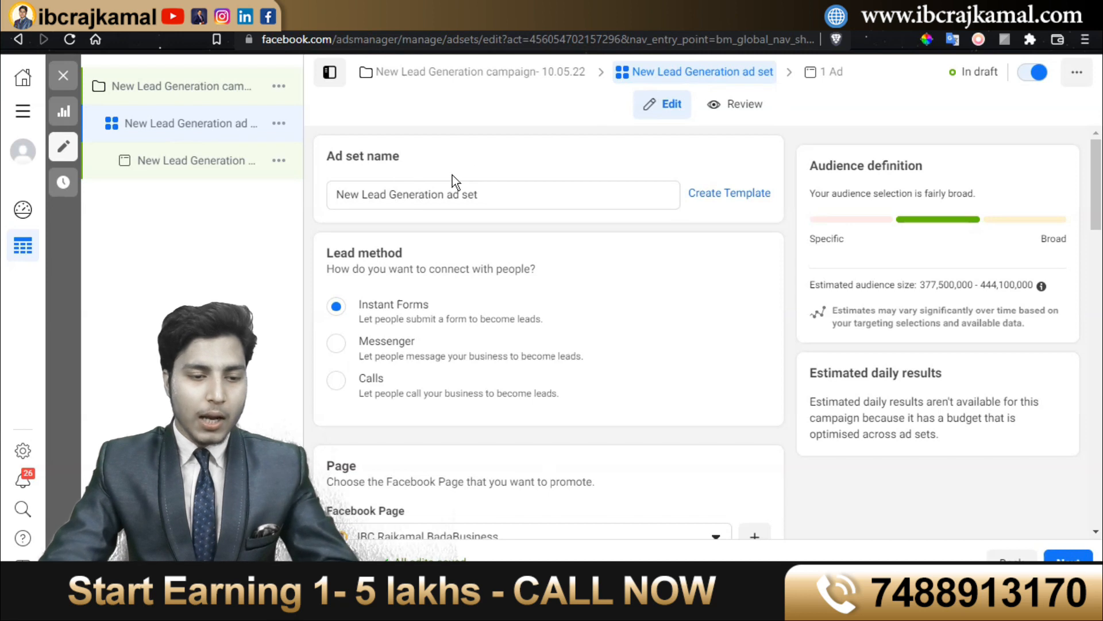
# Append '-10/05' to the ad set name so it reads 'New Lead Generation ad set-10/05'
pyautogui.click(514, 189)
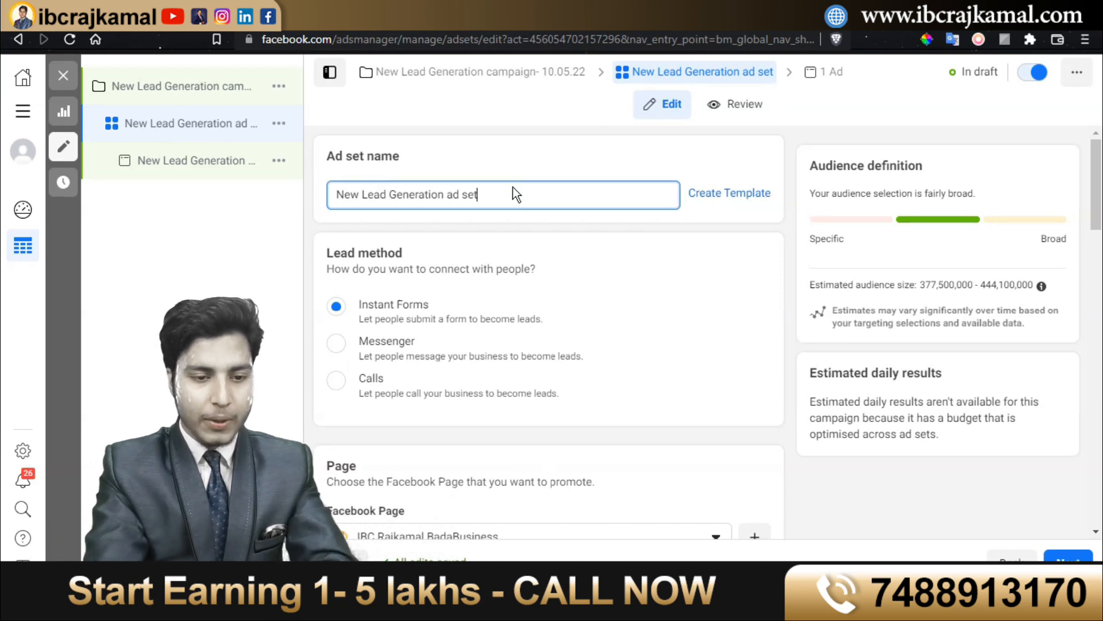
pyautogui.write('-')
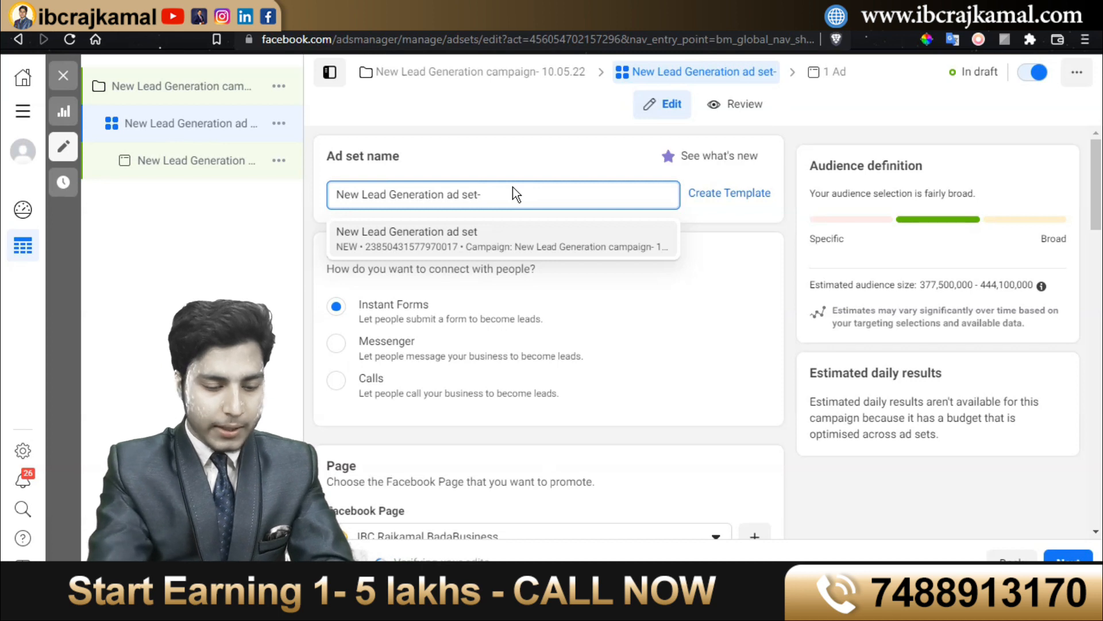
pyautogui.write('10/05')
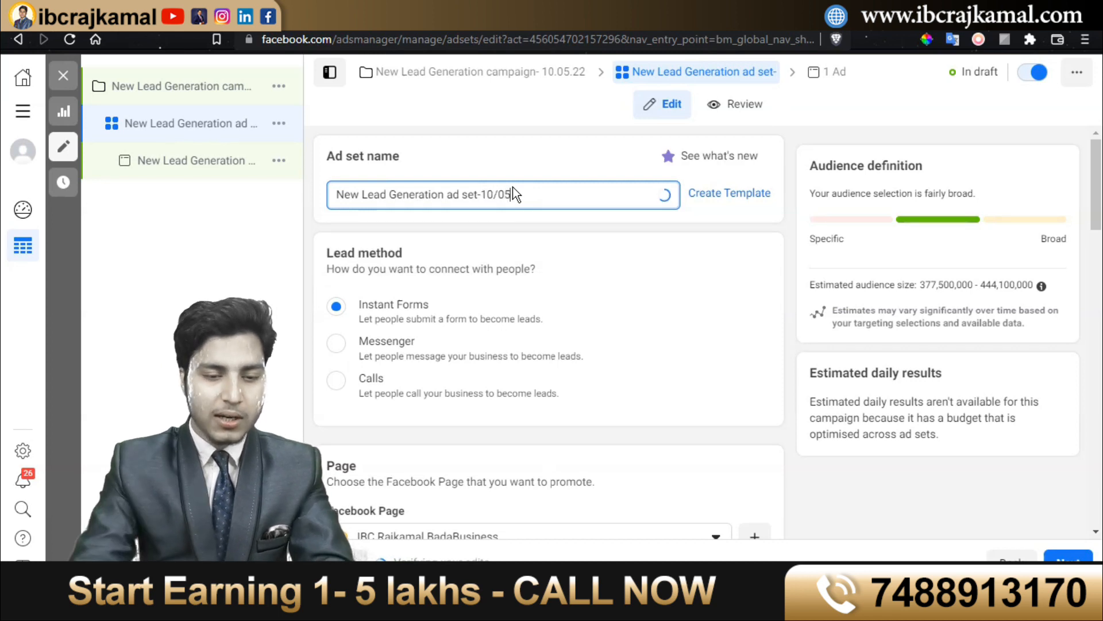
pyautogui.click(495, 196)
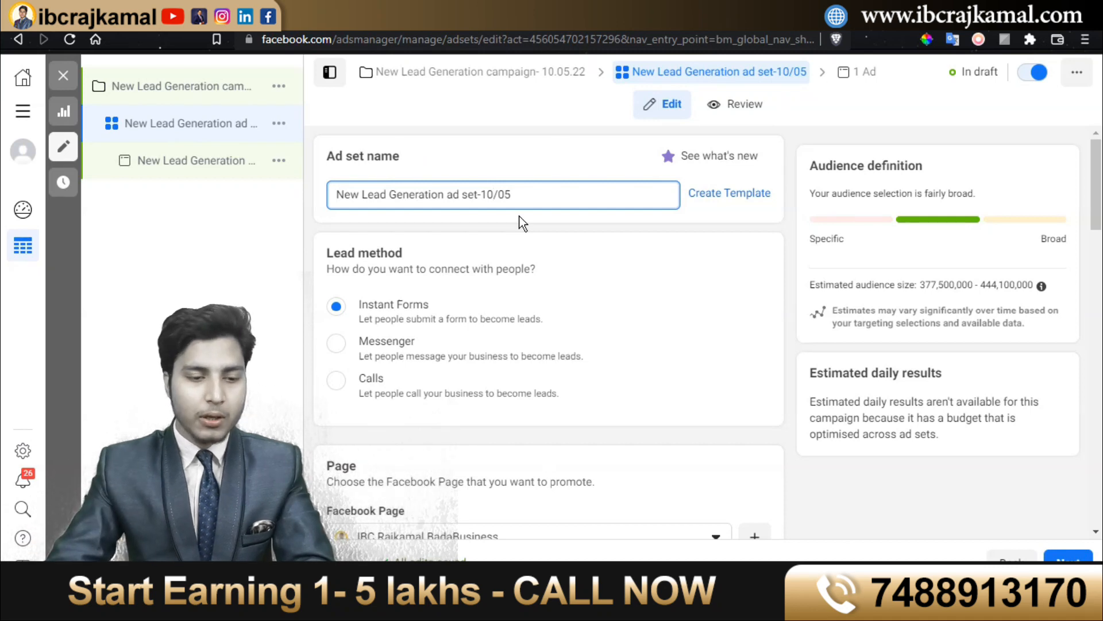
# Review the ad set's Optimisation and delivery and Budget & schedule sections
pyautogui.scroll(-3, 370, 317)
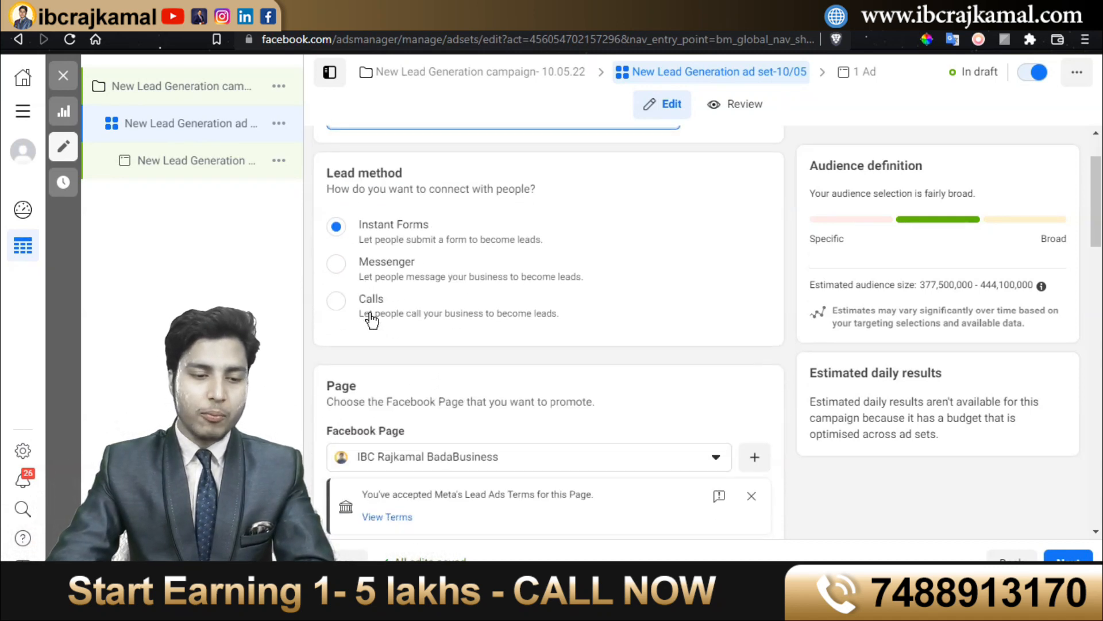
pyautogui.scroll(-2, 403, 335)
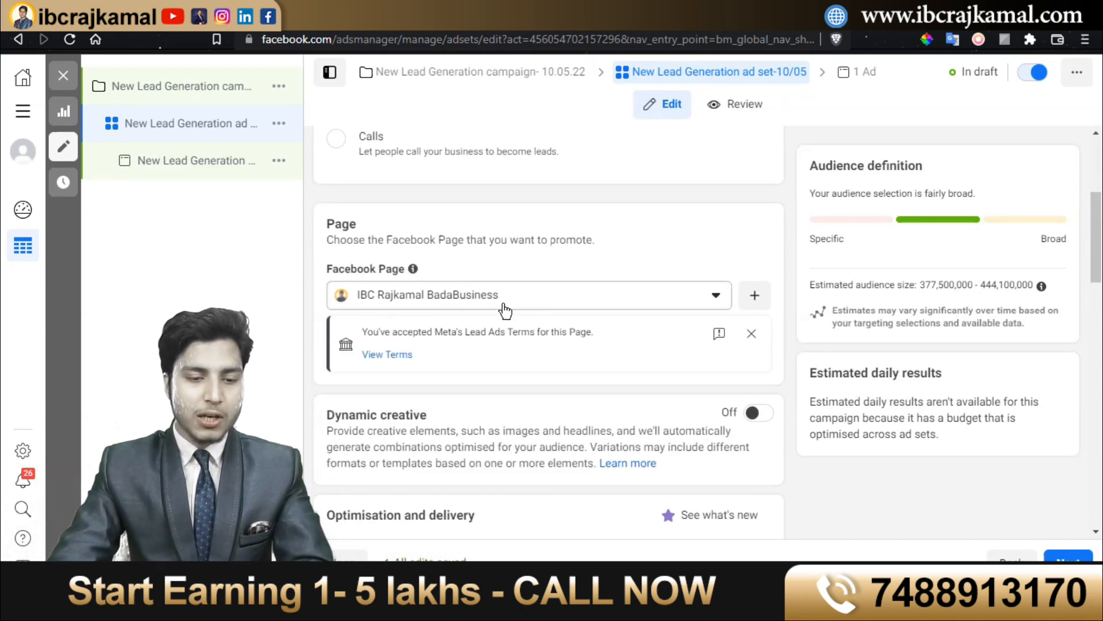
pyautogui.scroll(-3, 662, 319)
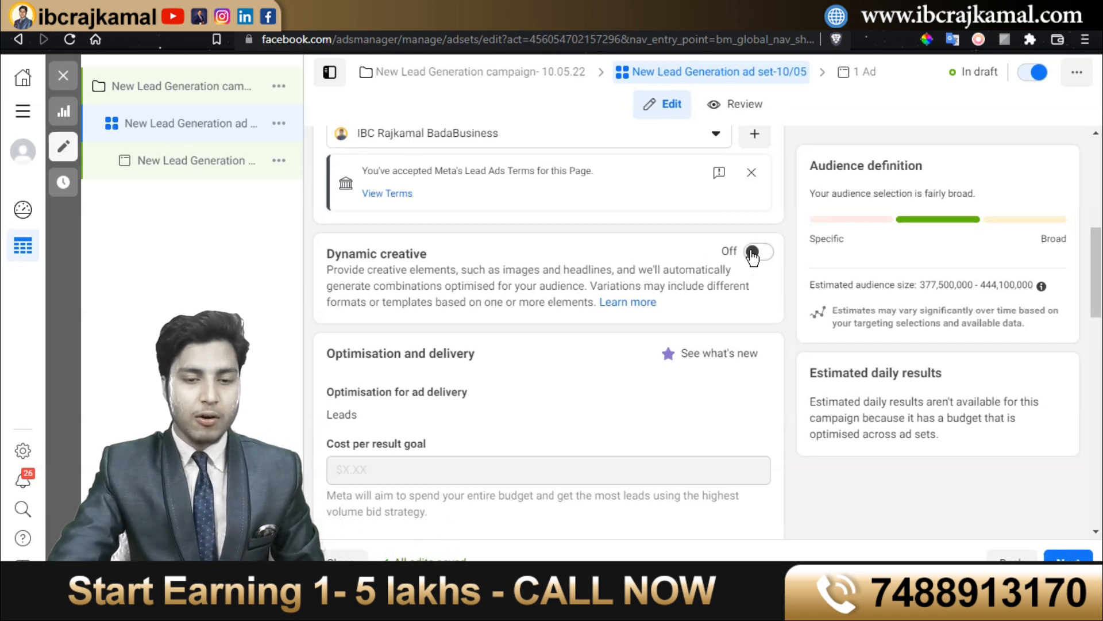
pyautogui.scroll(-3, 577, 327)
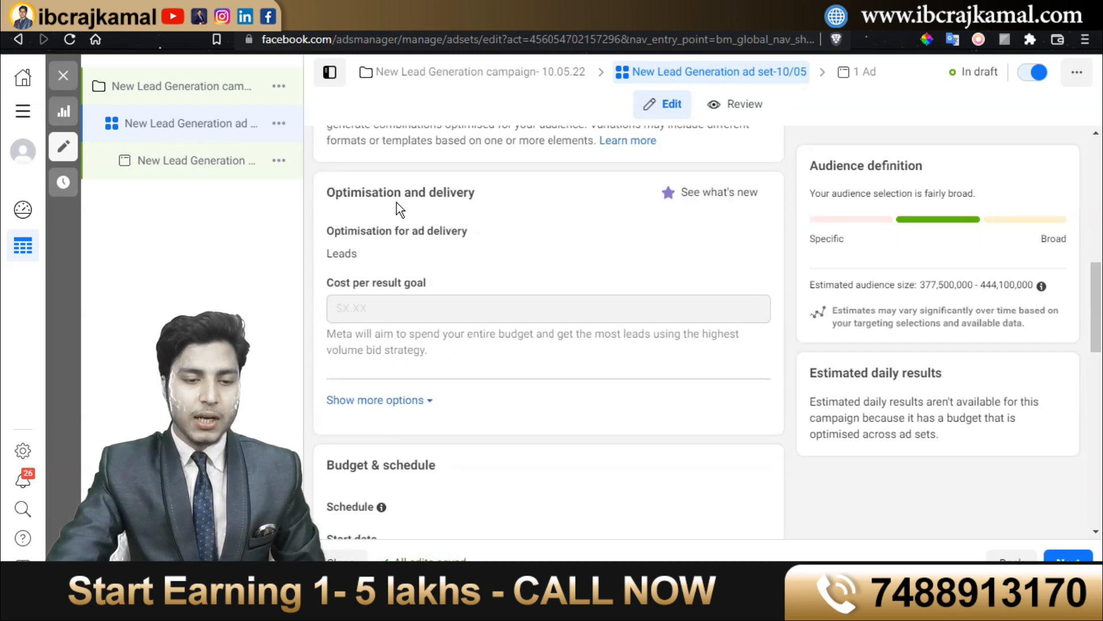
pyautogui.scroll(3, 543, 217)
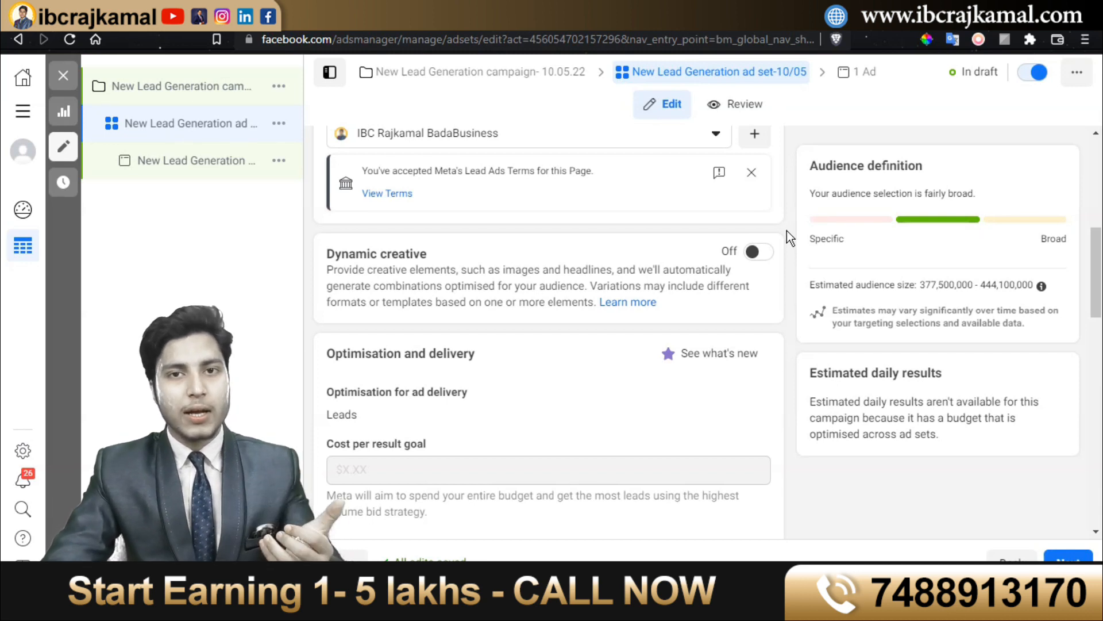
pyautogui.scroll(-3, 726, 274)
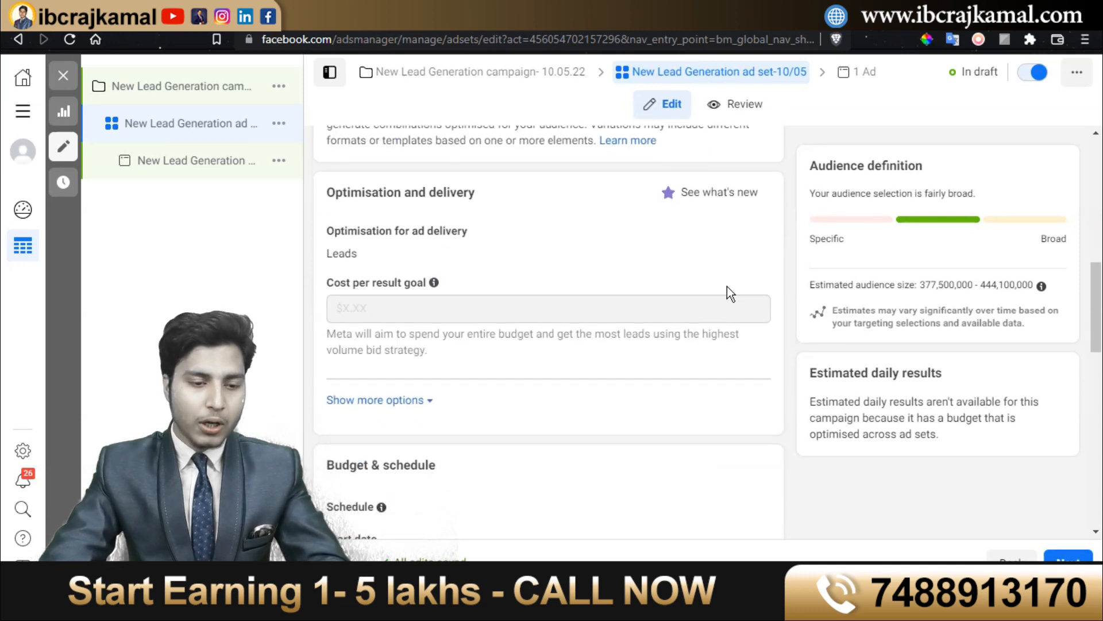
pyautogui.scroll(-4, 477, 315)
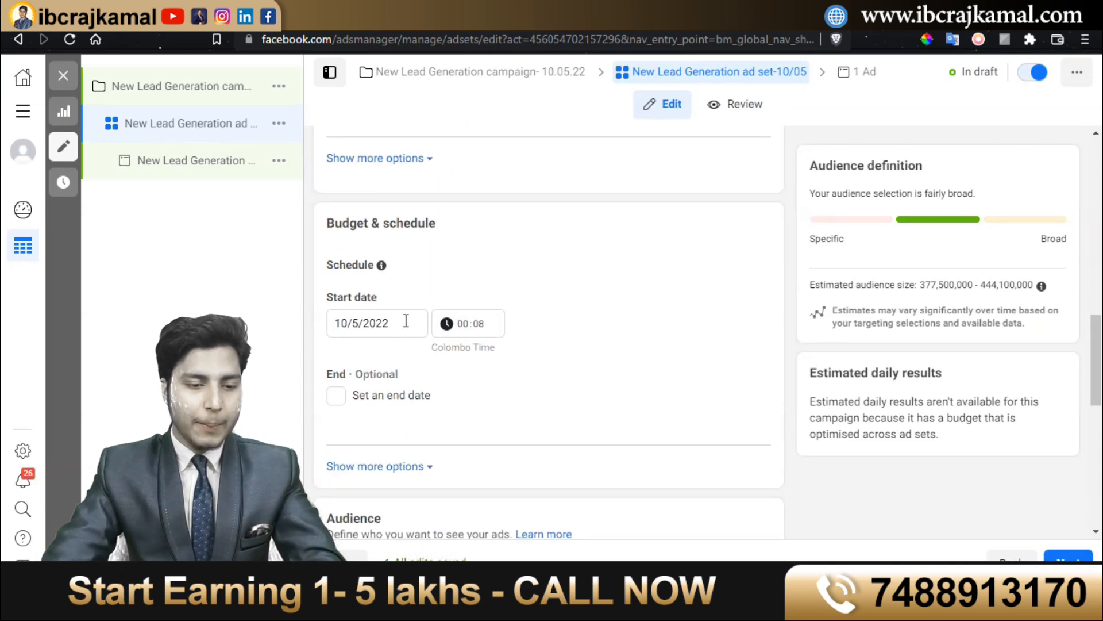
pyautogui.scroll(-2, 402, 310)
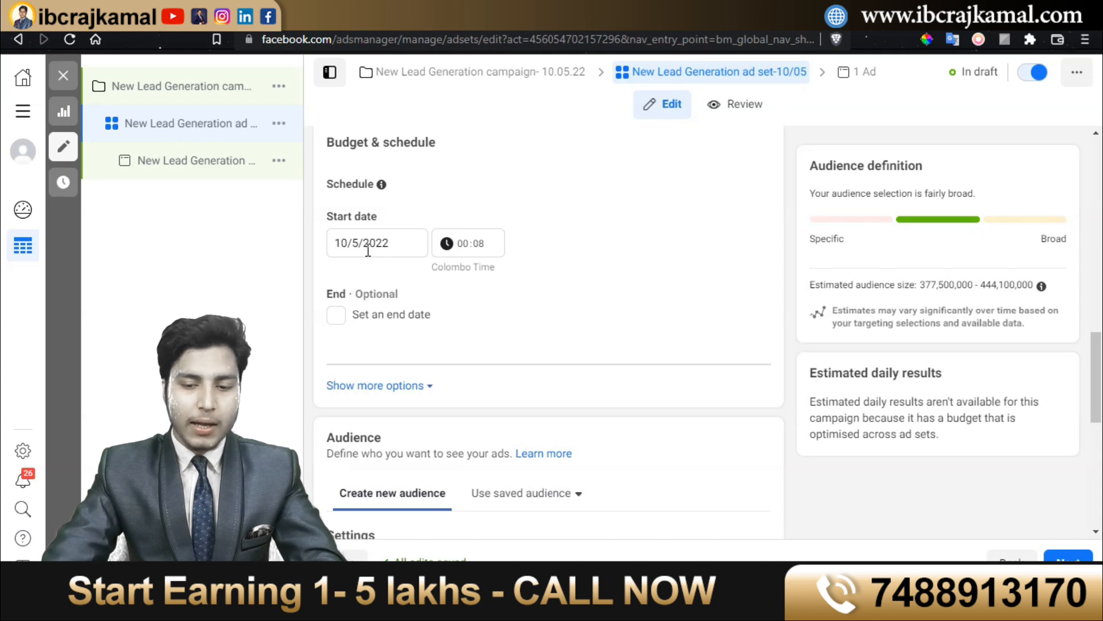
pyautogui.click(461, 258)
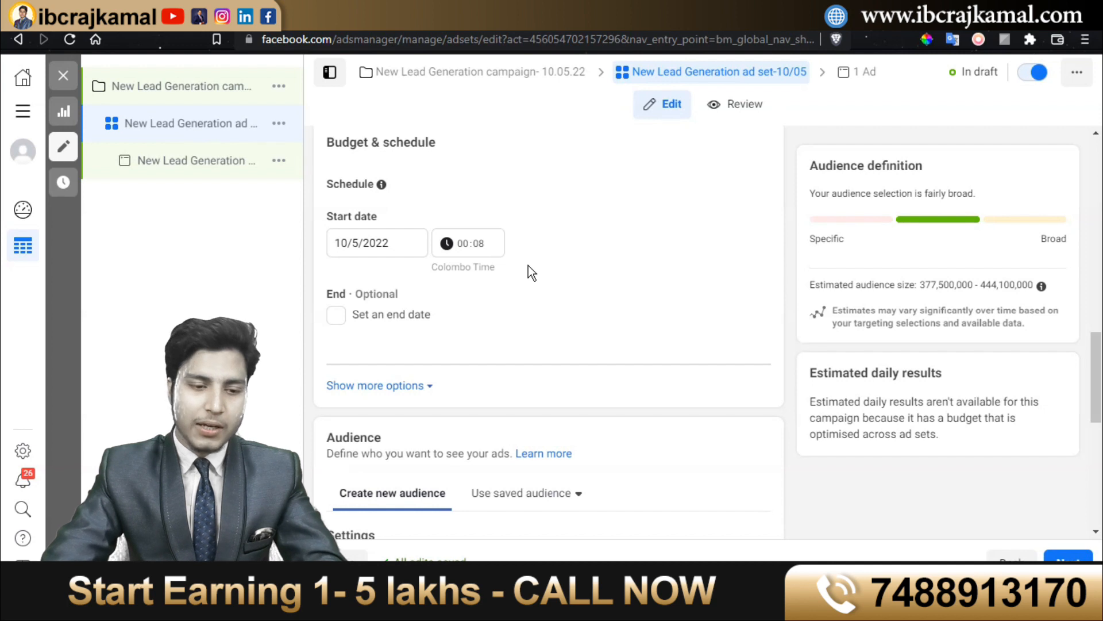
# Check the optimisation info note, then move down to the audience settings
pyautogui.scroll(1, 482, 273)
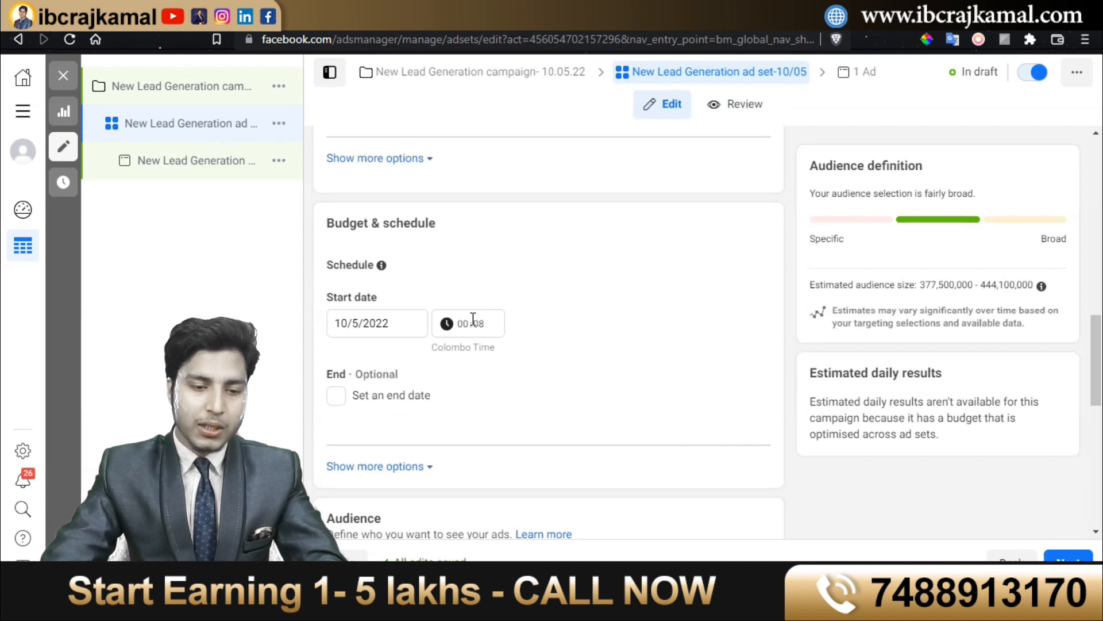
pyautogui.scroll(1, 509, 342)
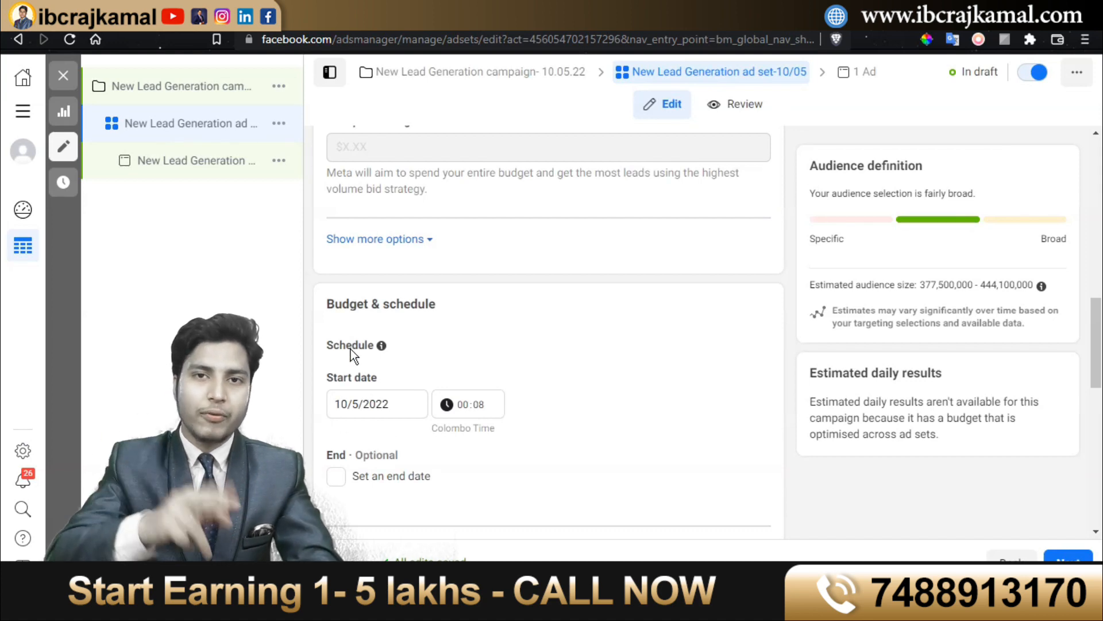
pyautogui.scroll(3, 579, 282)
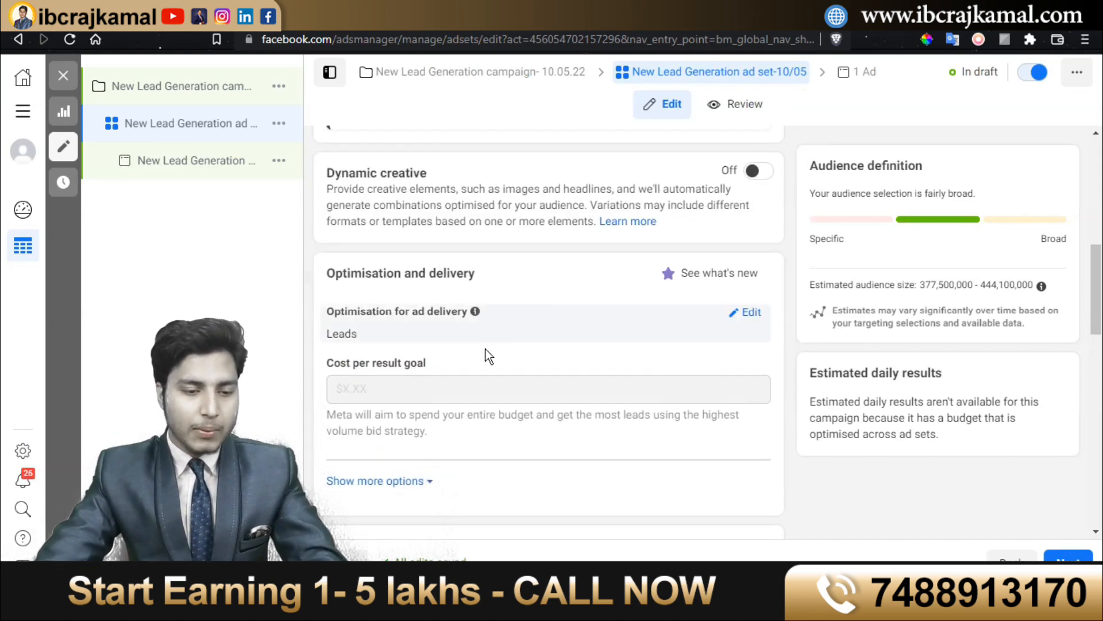
pyautogui.moveTo(481, 319)
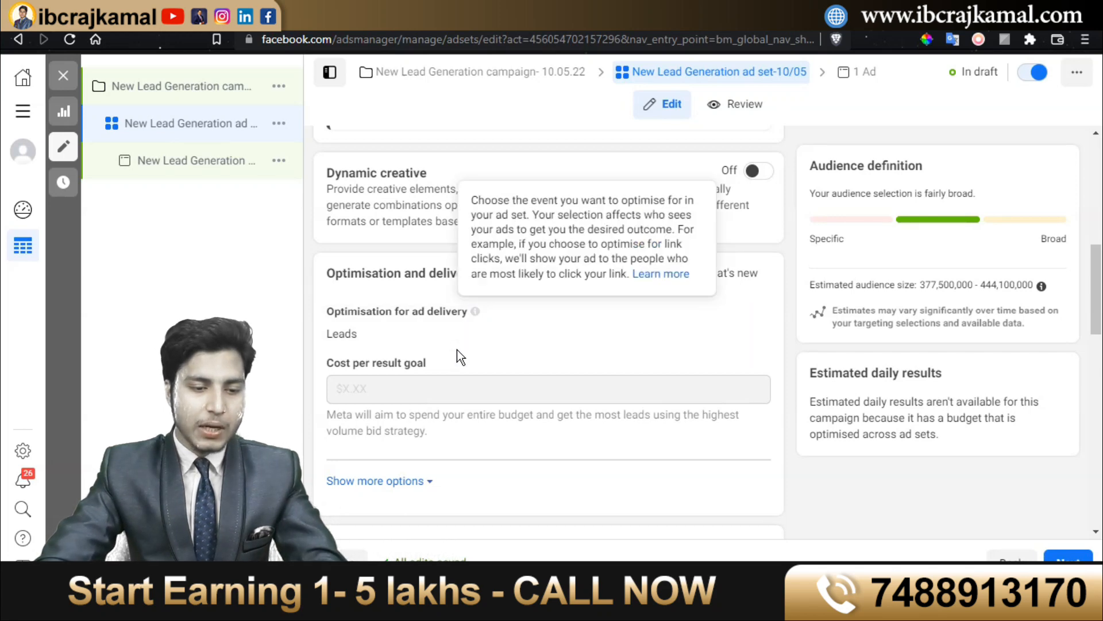
pyautogui.scroll(-5, 454, 347)
pyautogui.scroll(-3, 440, 368)
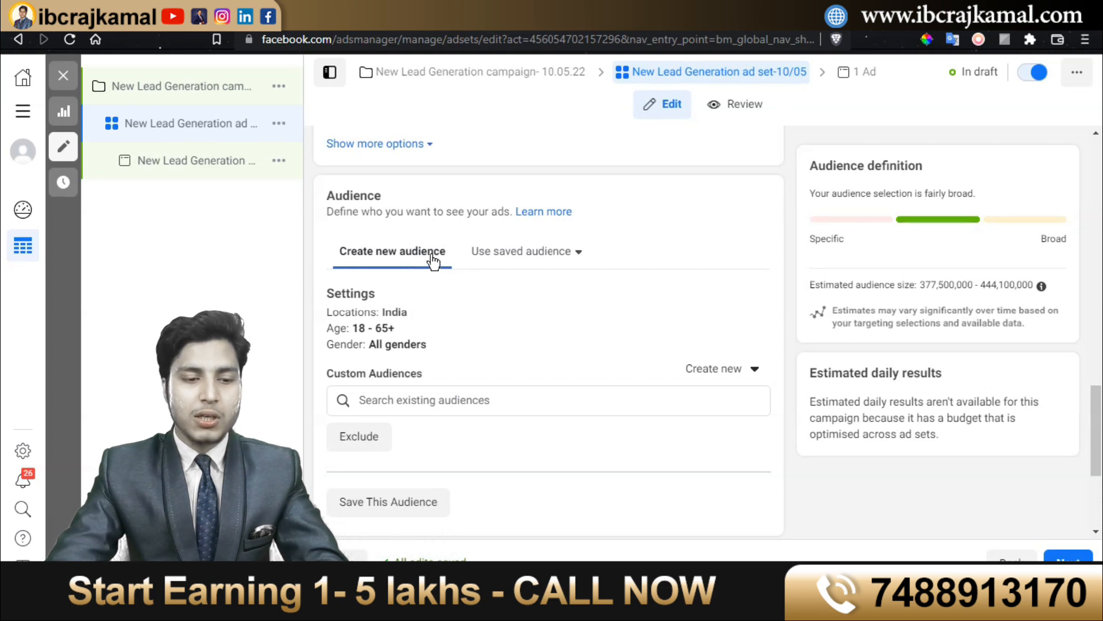
# Apply the 'ibc worrking professionals' saved audience to the ad set
pyautogui.click(560, 257)
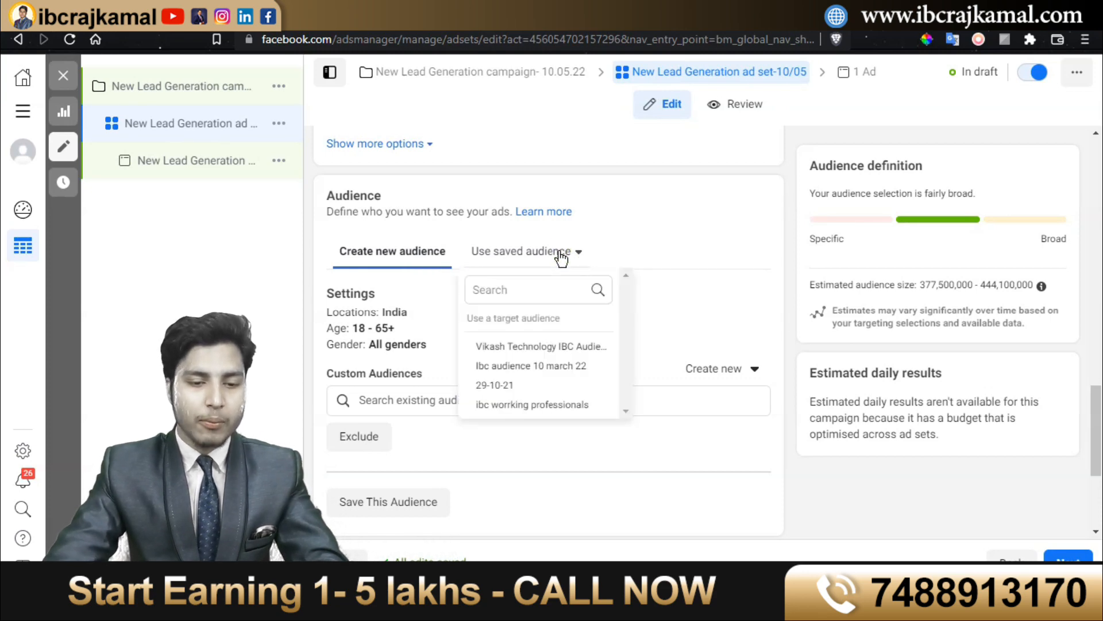
pyautogui.scroll(-3, 549, 345)
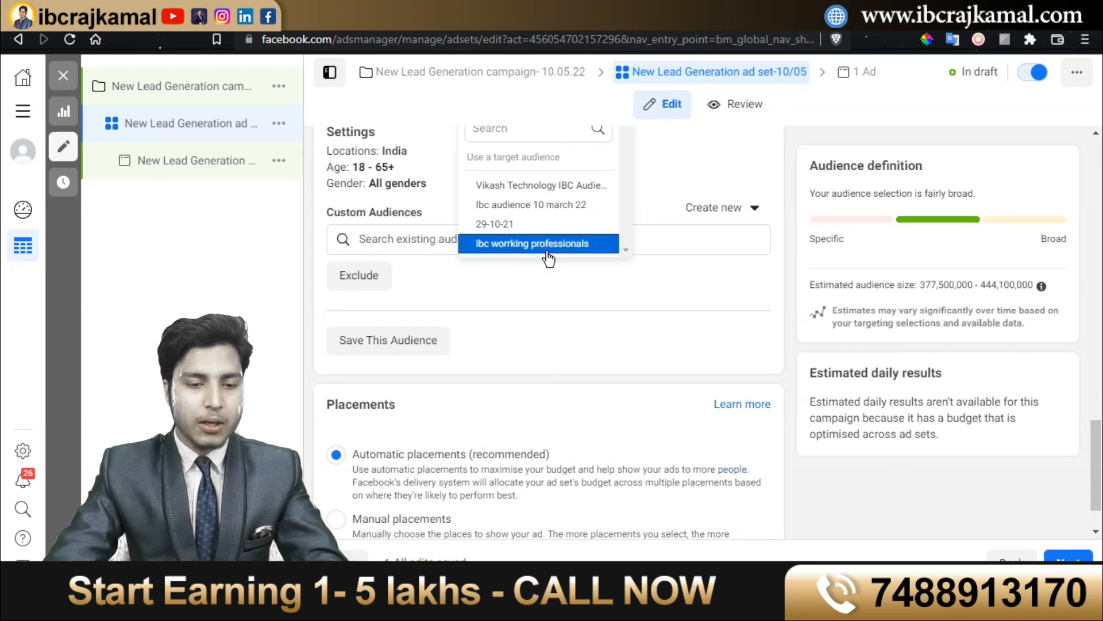
pyautogui.click(547, 253)
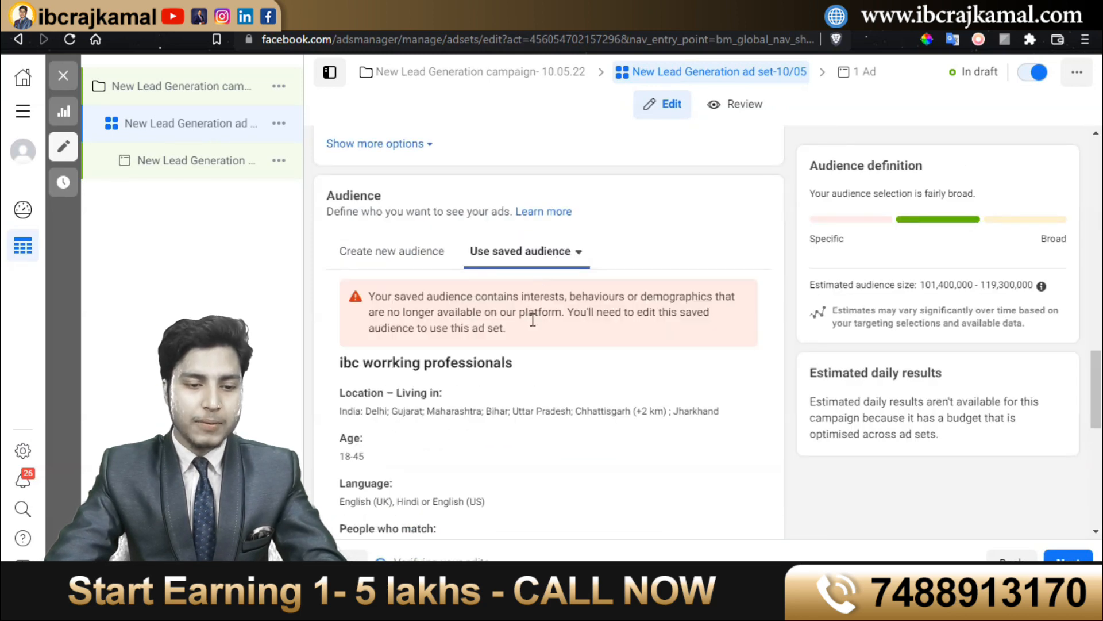
# Inspect the saved audience's locations, ages and interests, then return to creating a new audience
pyautogui.scroll(-3, 532, 340)
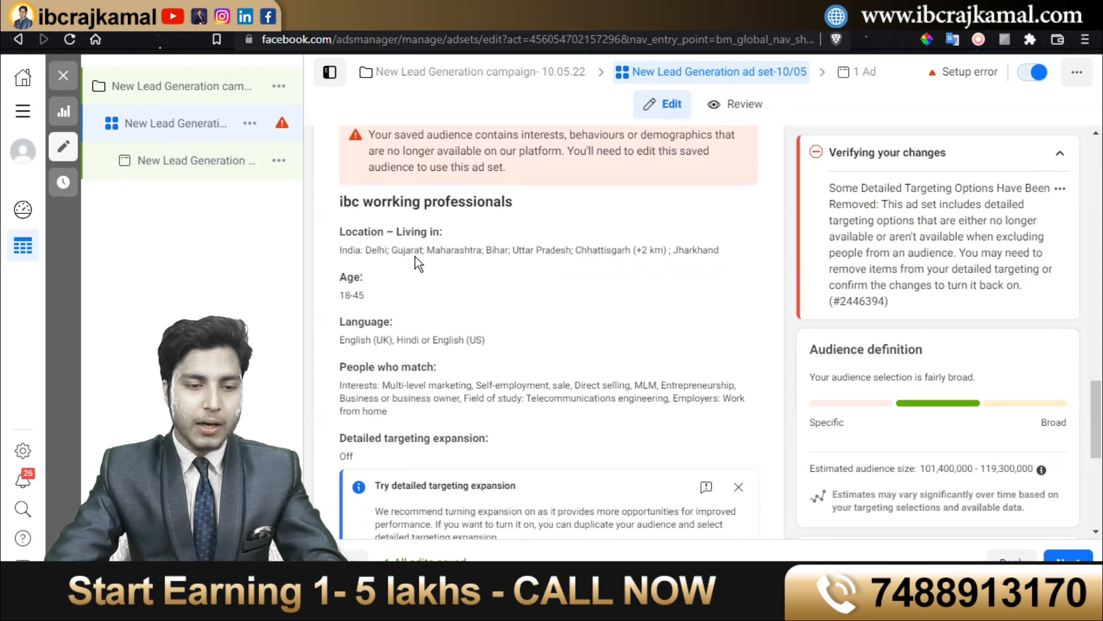
pyautogui.moveTo(371, 252); pyautogui.dragTo(702, 253)
pyautogui.moveTo(375, 292); pyautogui.dragTo(337, 292)
pyautogui.click(385, 292)
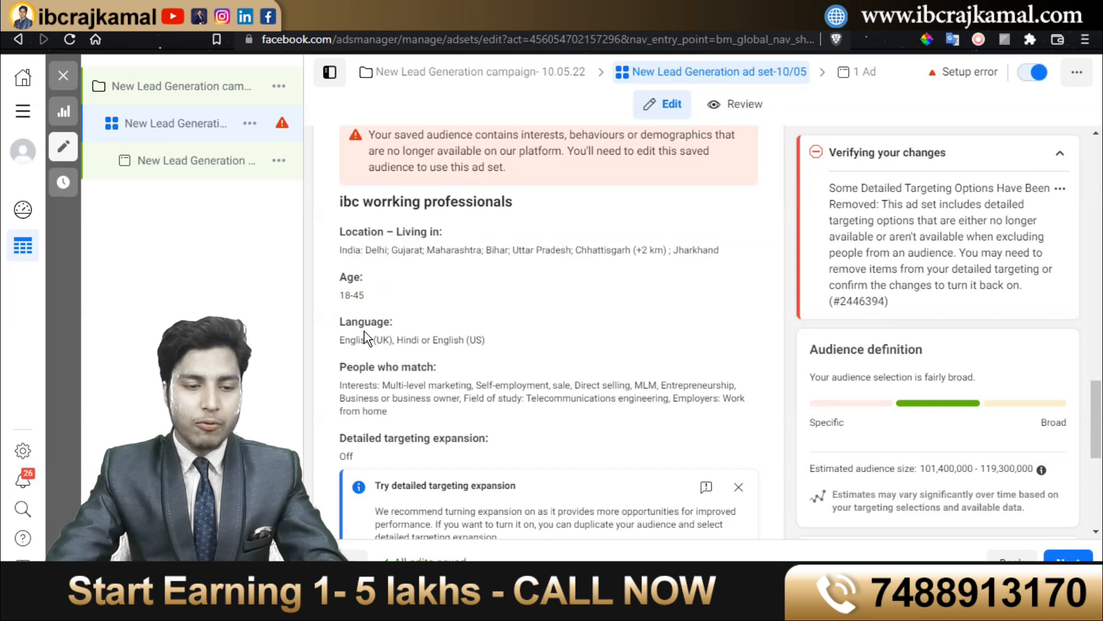
pyautogui.scroll(-3, 498, 343)
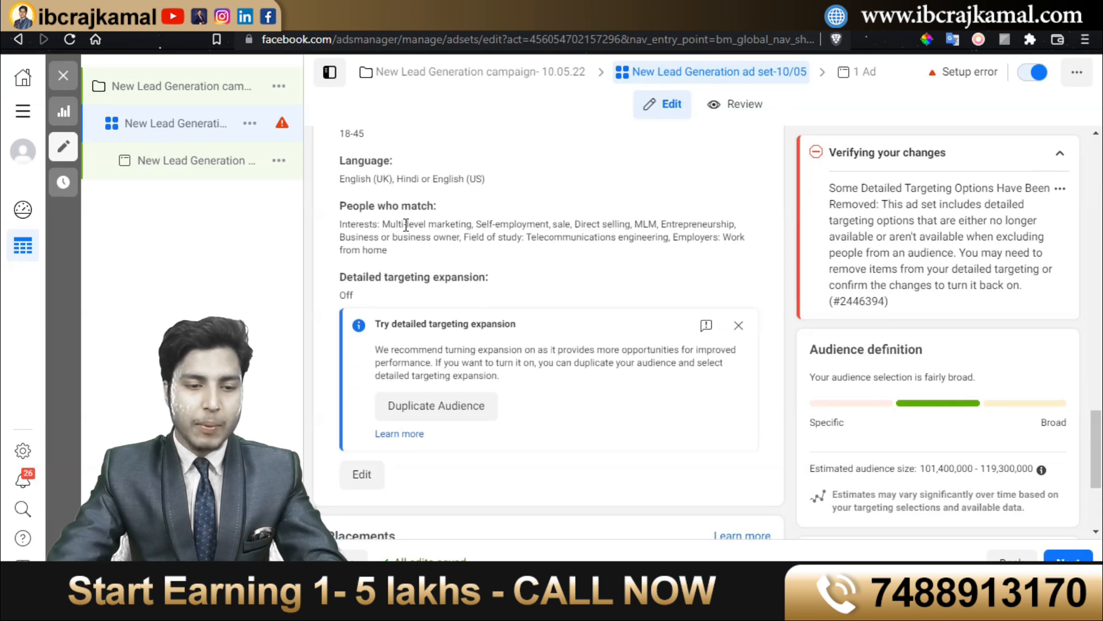
pyautogui.moveTo(381, 225); pyautogui.dragTo(536, 258)
pyautogui.scroll(4, 506, 276)
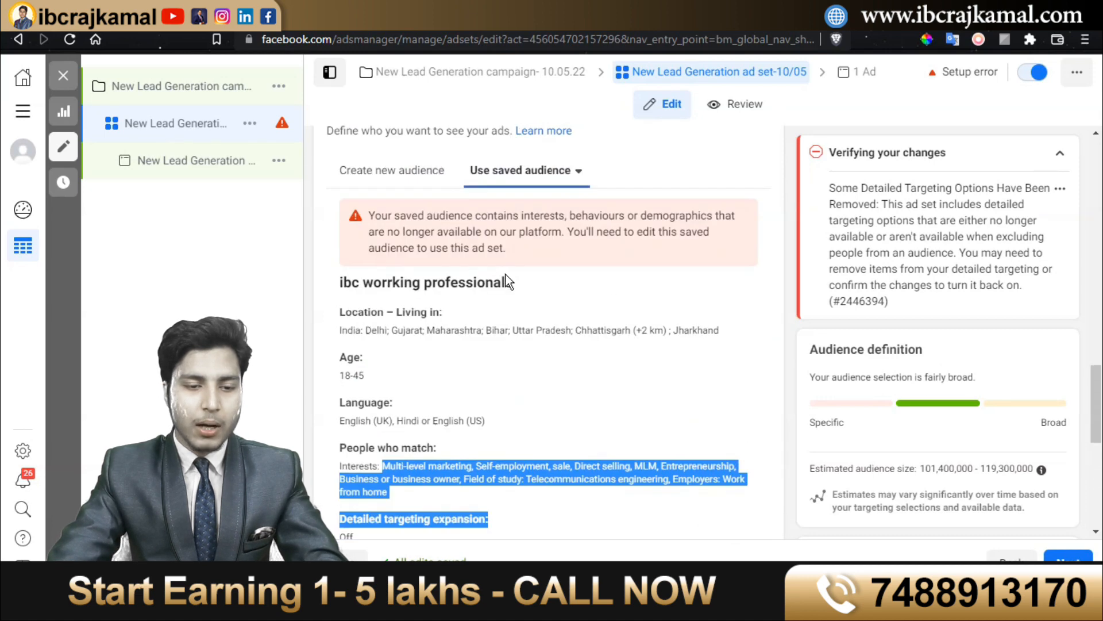
pyautogui.click(414, 175)
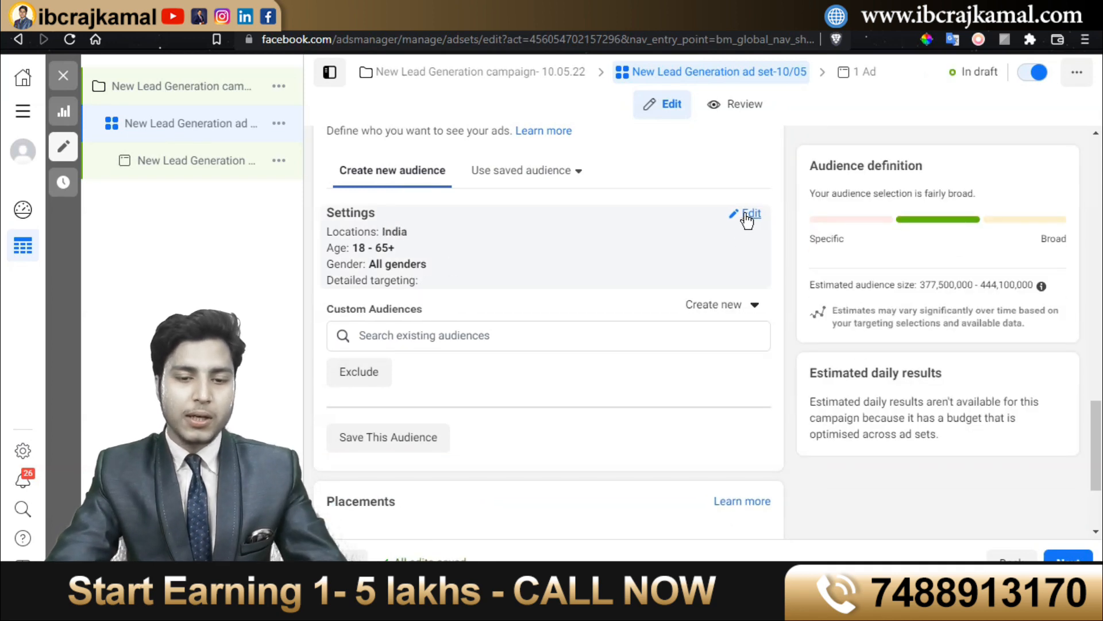
# Set the audience age range to 21–45
pyautogui.click(719, 226)
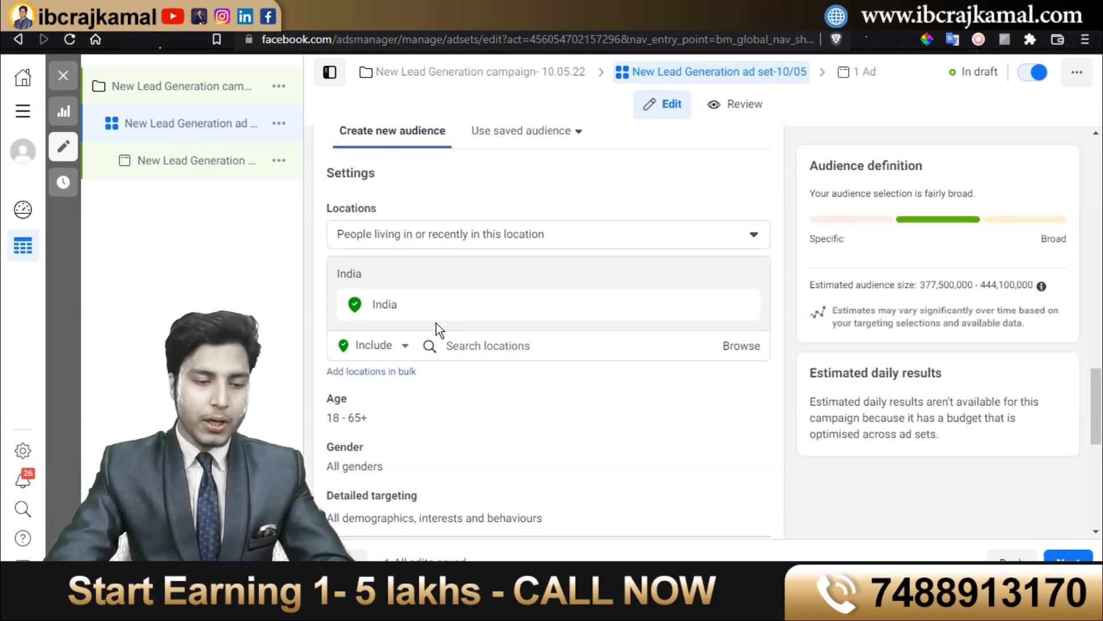
pyautogui.scroll(-3, 436, 323)
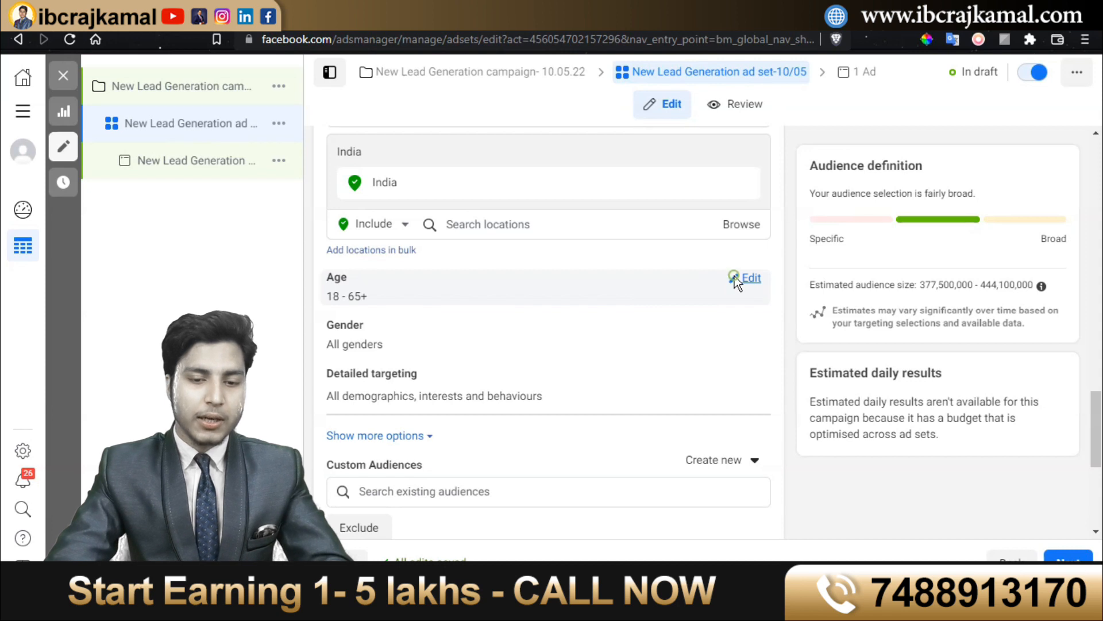
pyautogui.click(734, 277)
pyautogui.click(453, 303)
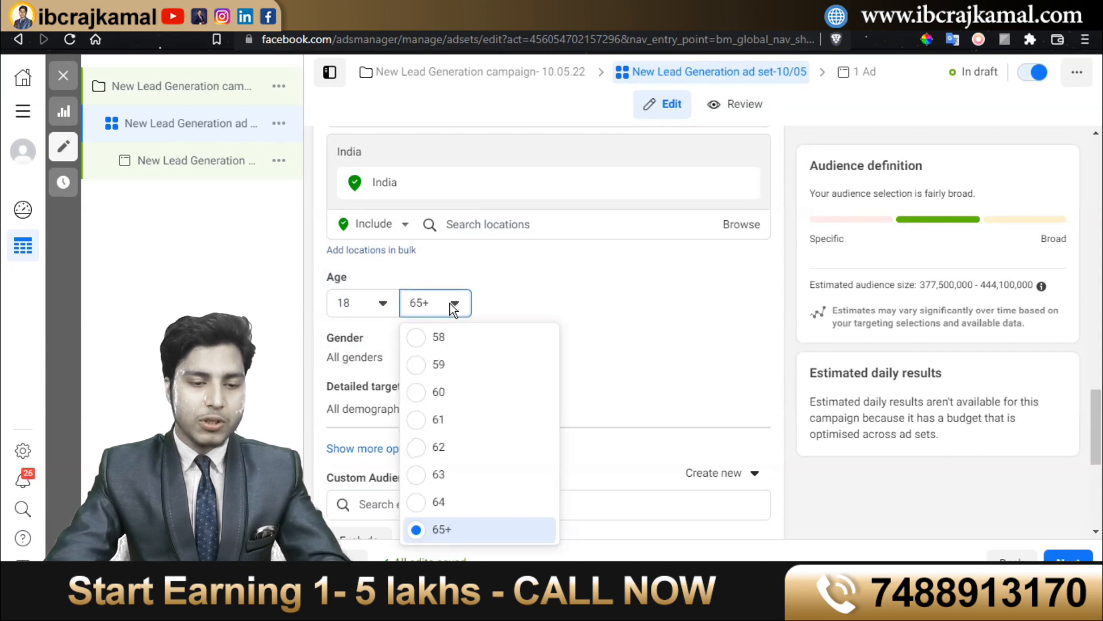
pyautogui.scroll(3, 446, 416)
pyautogui.scroll(4, 447, 386)
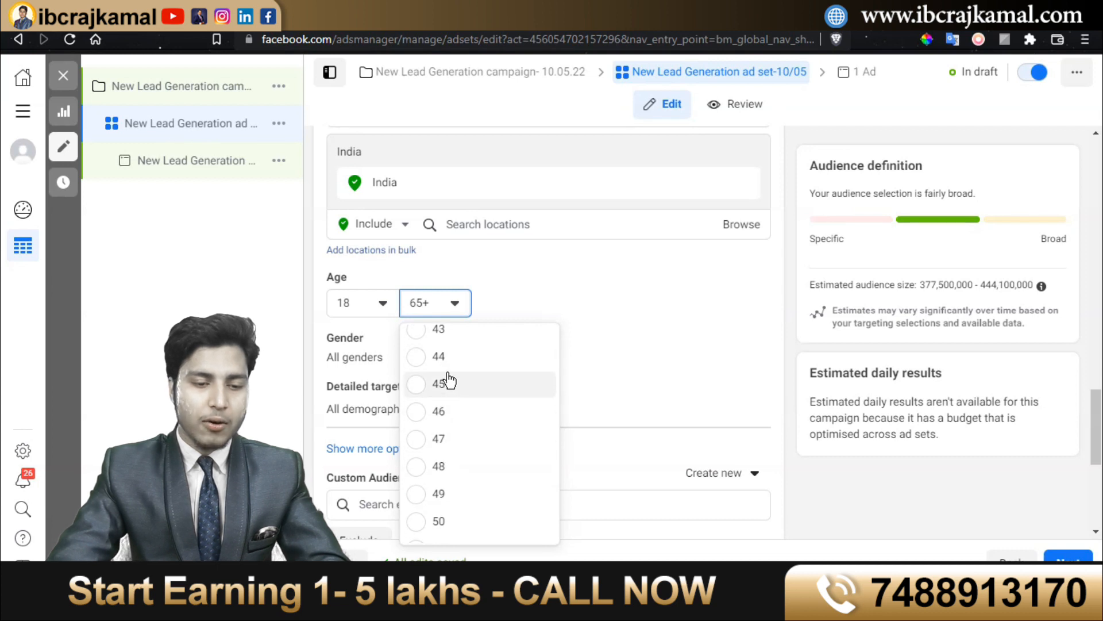
pyautogui.click(439, 386)
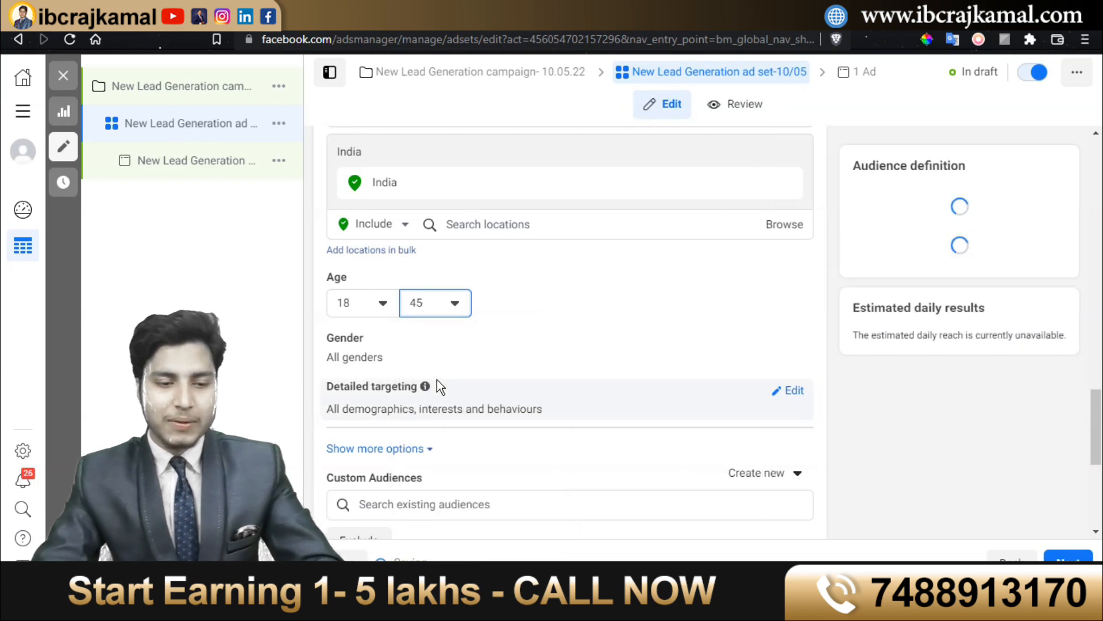
pyautogui.click(379, 313)
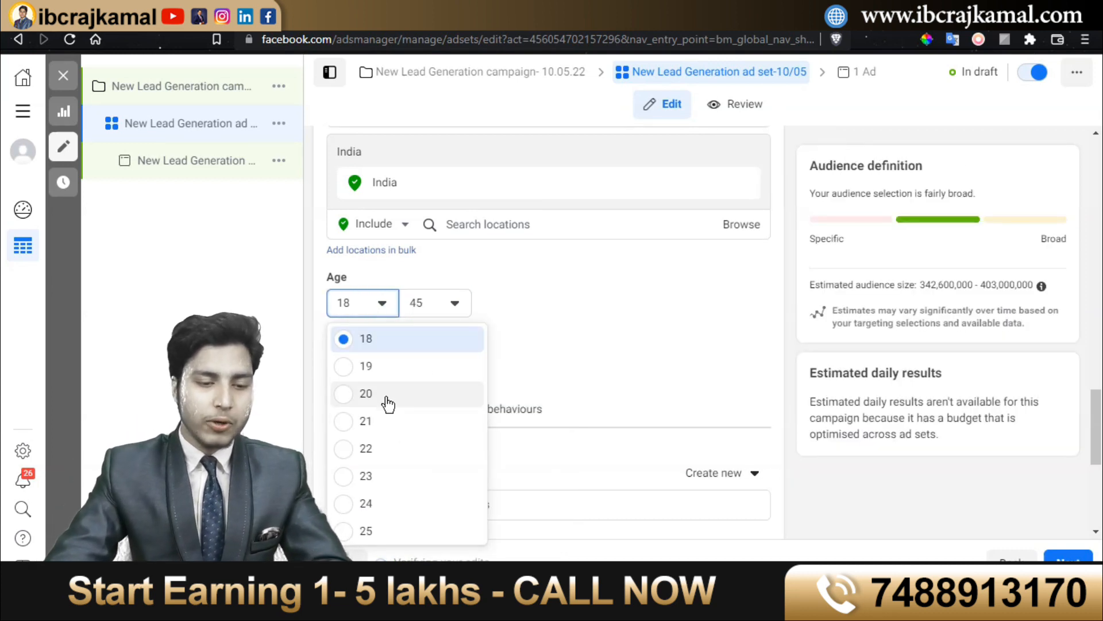
pyautogui.click(367, 419)
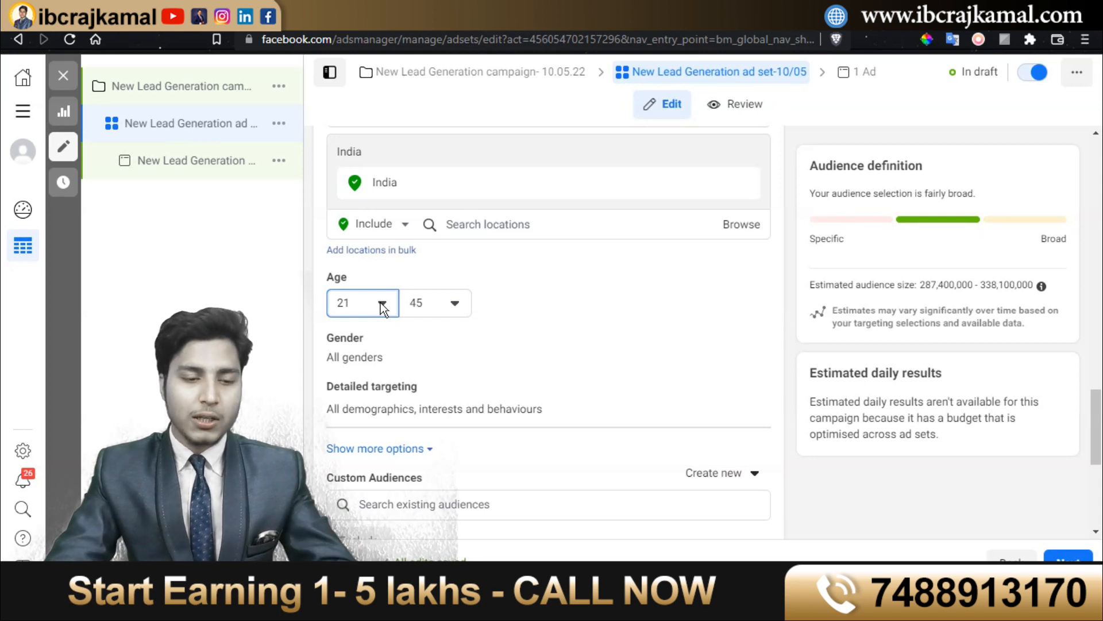
# Restrict the audience gender to Men only
pyautogui.scroll(-1, 439, 315)
pyautogui.scroll(-1, 438, 313)
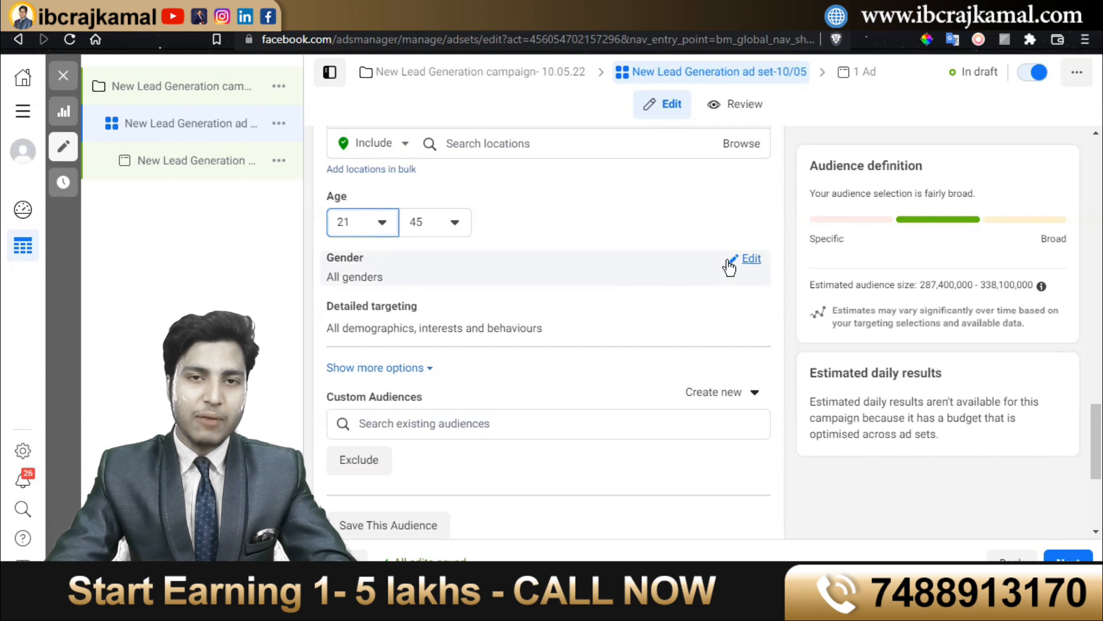
pyautogui.click(750, 258)
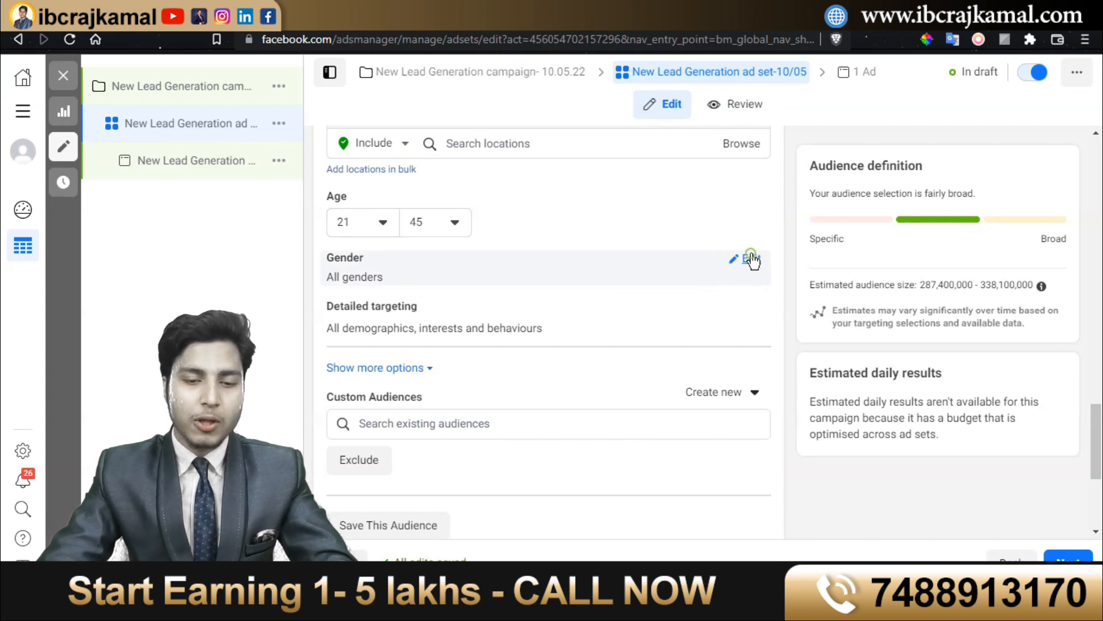
pyautogui.click(387, 279)
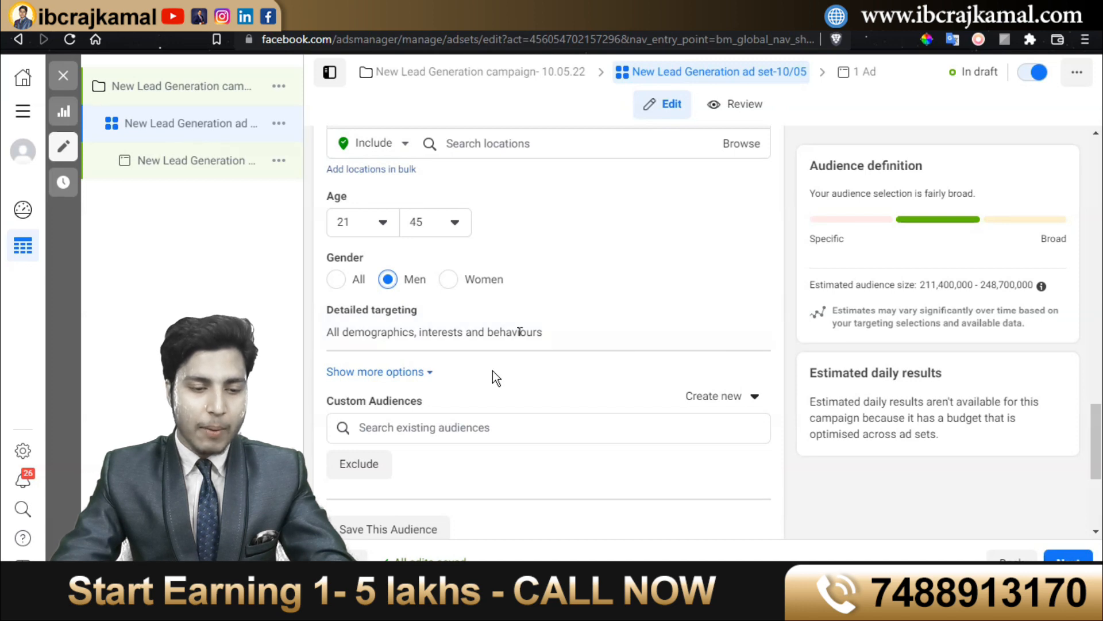
pyautogui.scroll(-3, 492, 371)
pyautogui.scroll(7, 492, 371)
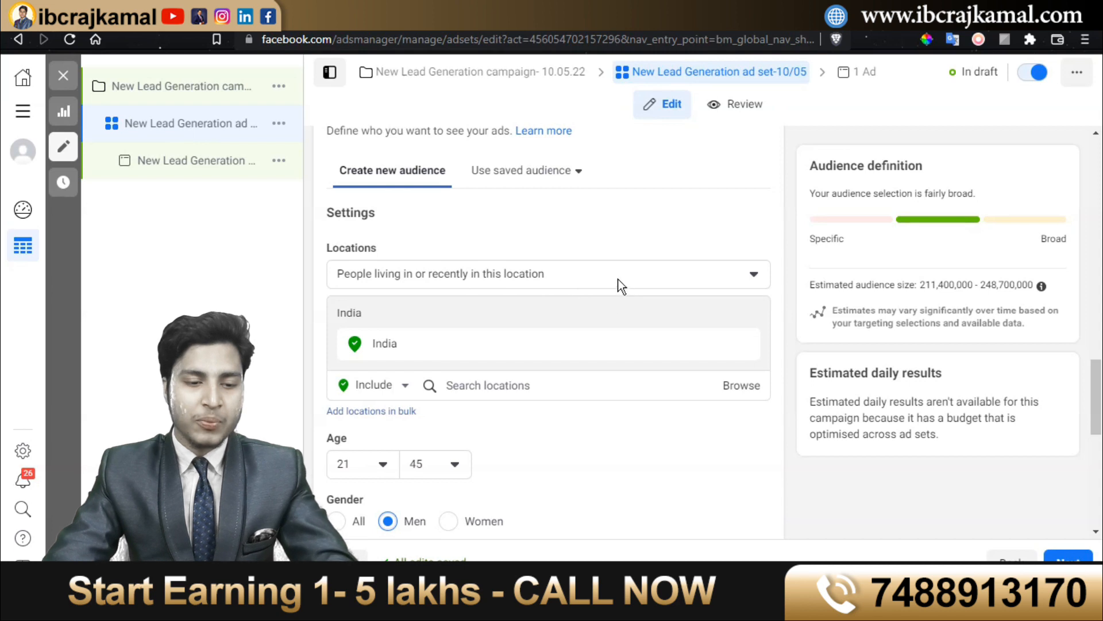
pyautogui.scroll(-1, 402, 344)
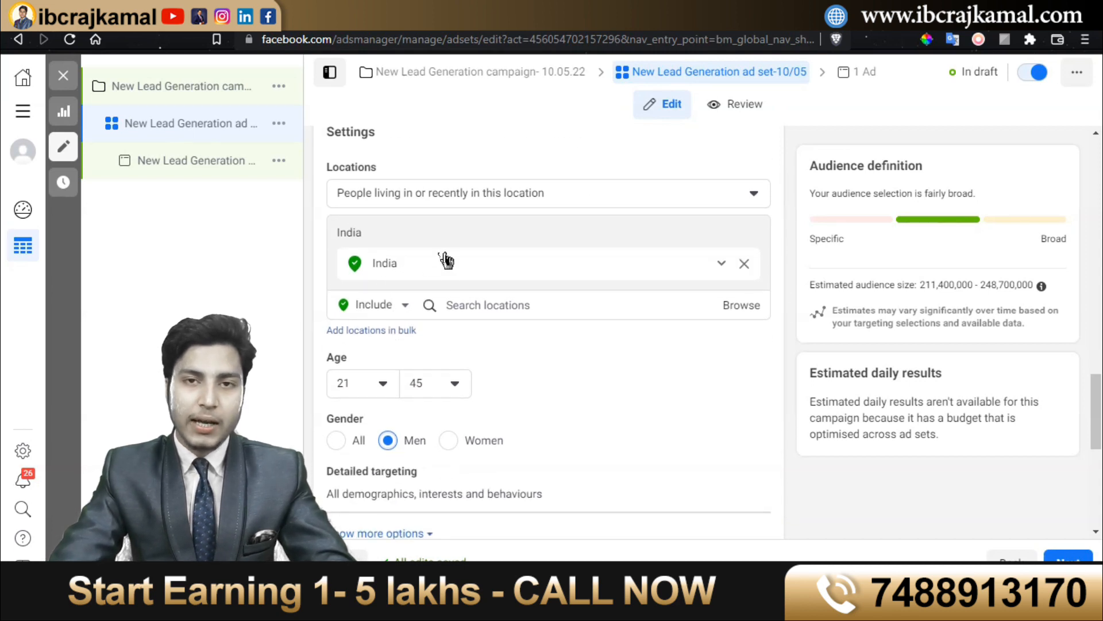
# Replace India with Patna, Bihar (+40 km) as the included location
pyautogui.click(482, 308)
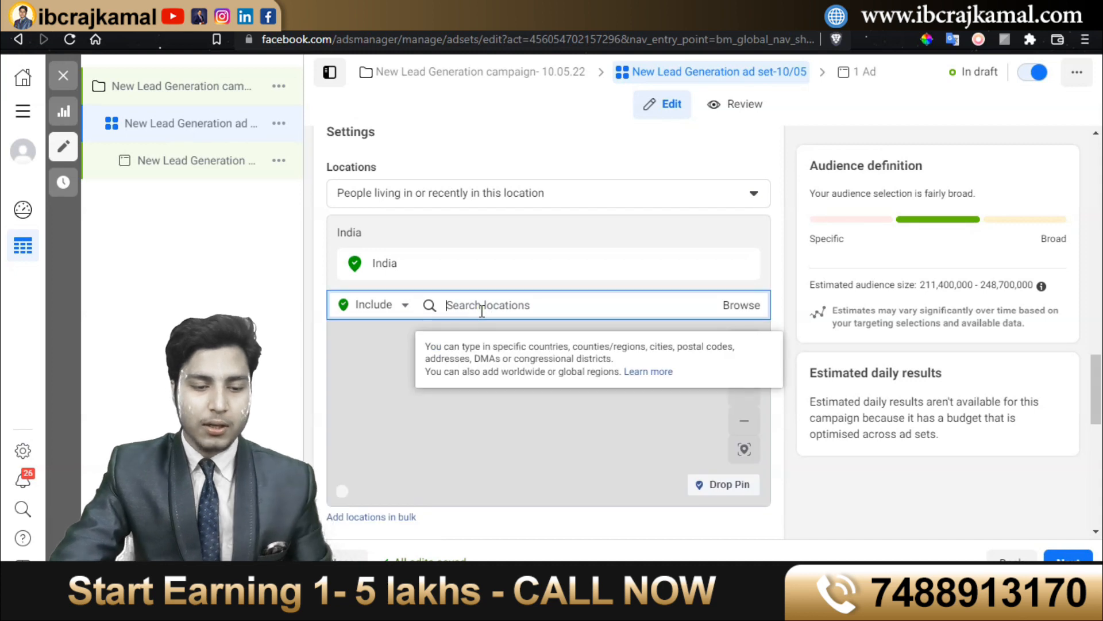
pyautogui.write('pat')
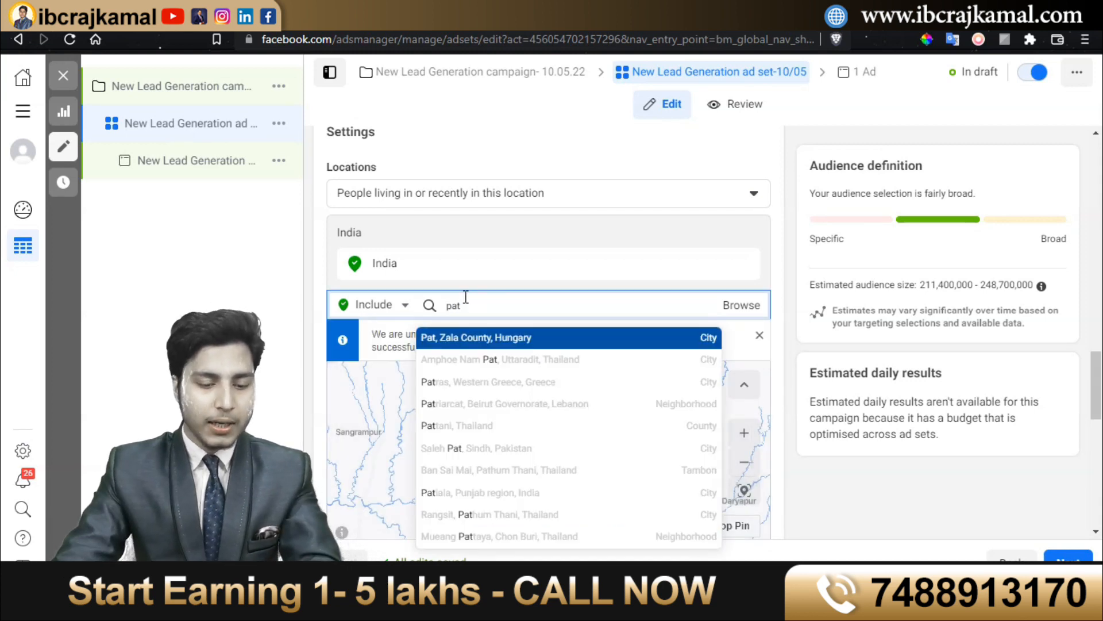
pyautogui.write('b')
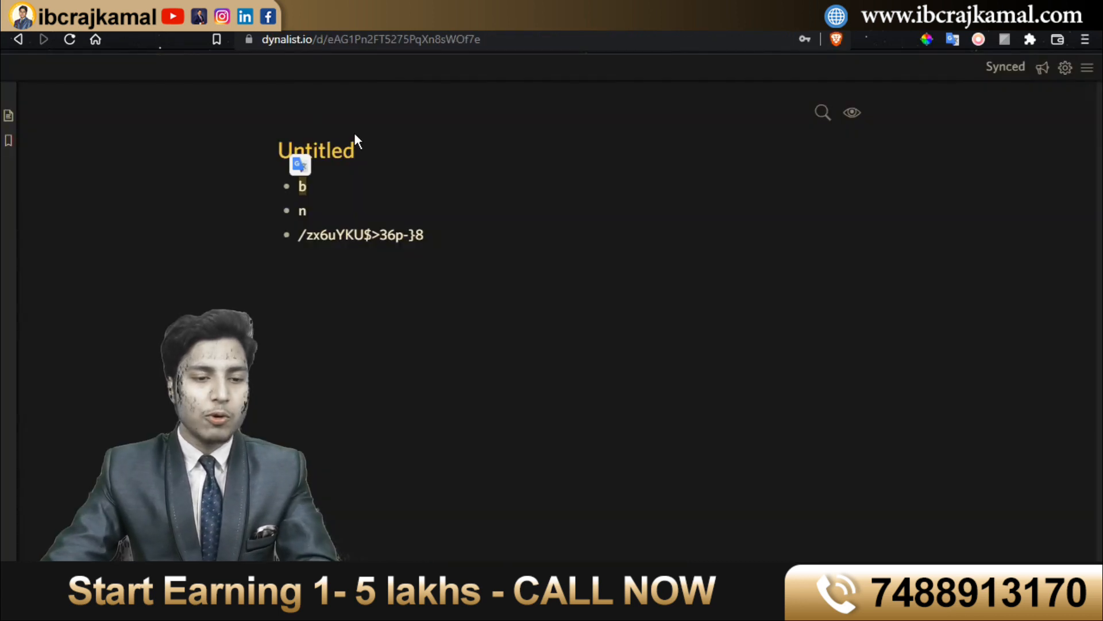
pyautogui.moveTo(317, 211); pyautogui.dragTo(299, 213)
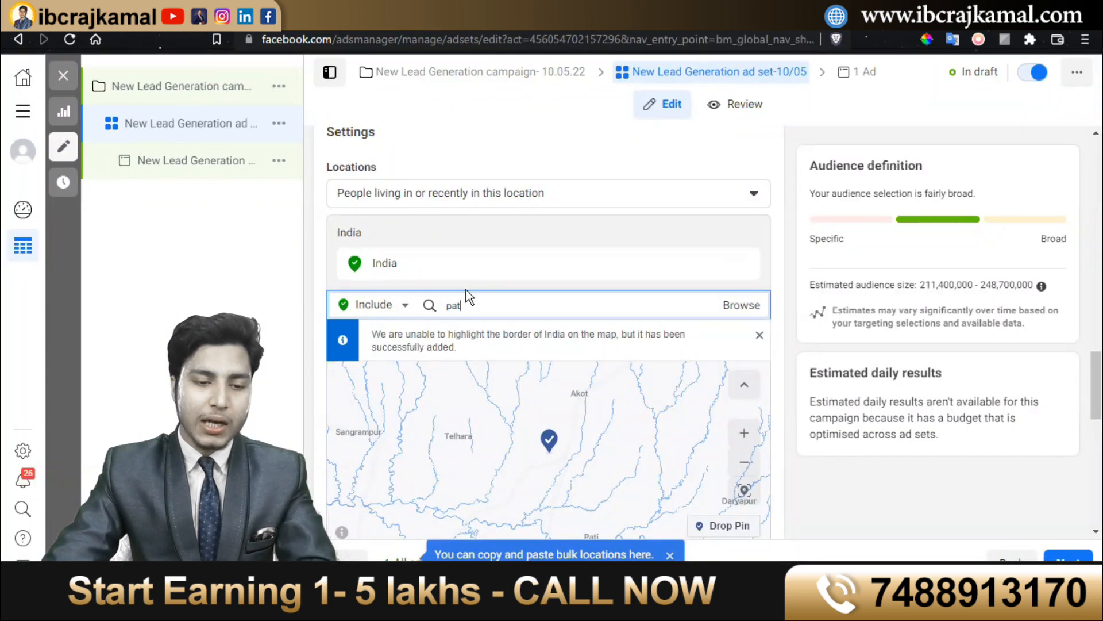
pyautogui.doubleClick(470, 310)
pyautogui.write('n')
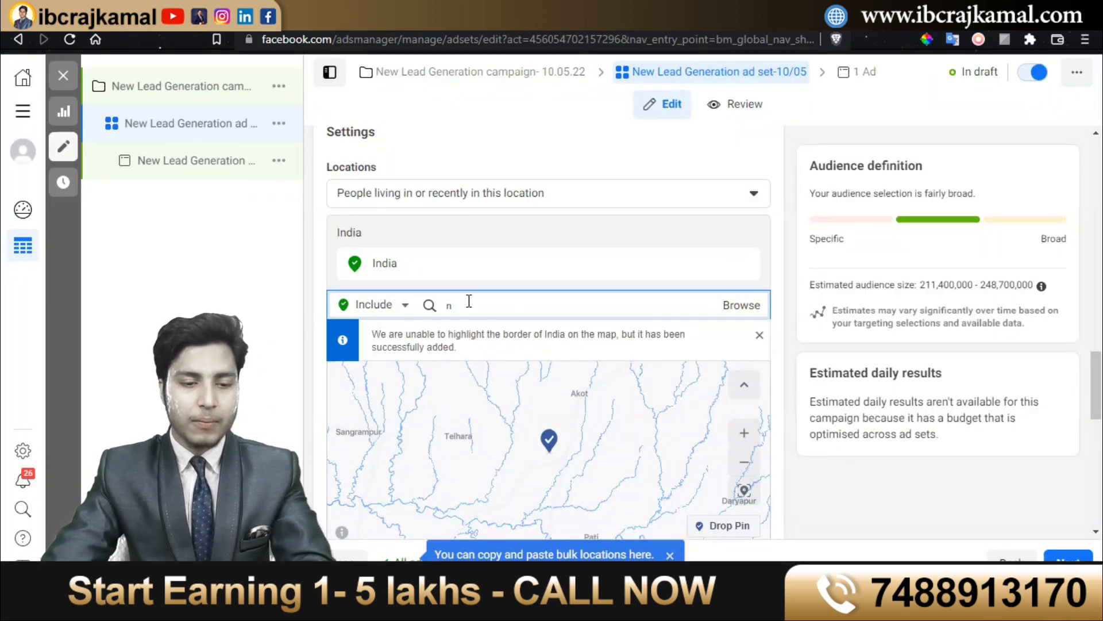
pyautogui.moveTo(470, 301); pyautogui.dragTo(428, 301)
pyautogui.press('BackSpace')
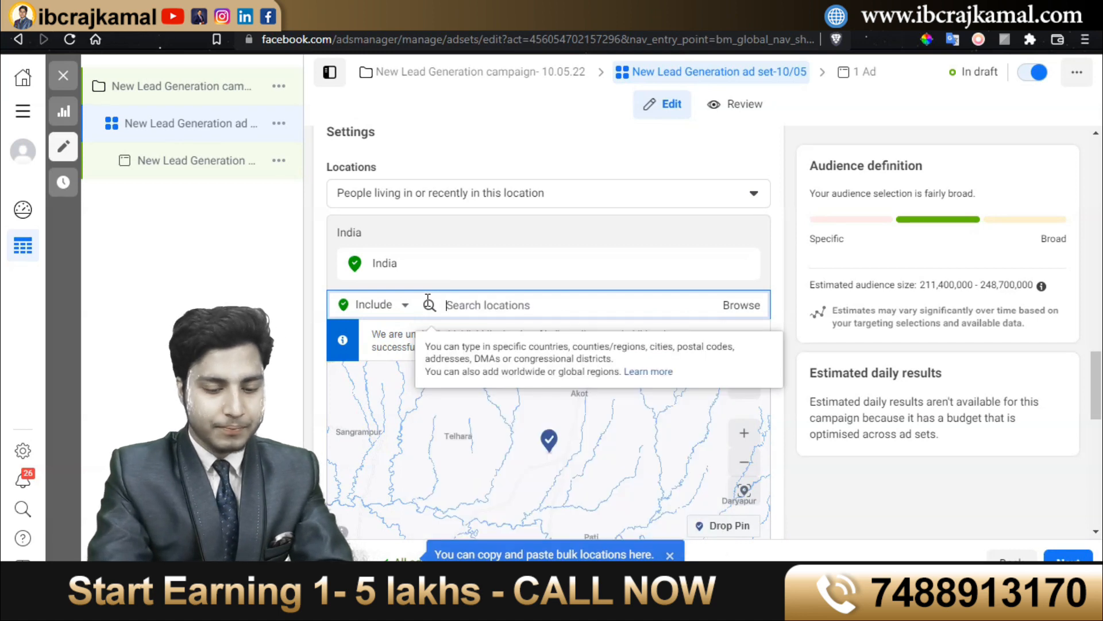
pyautogui.write('patna')
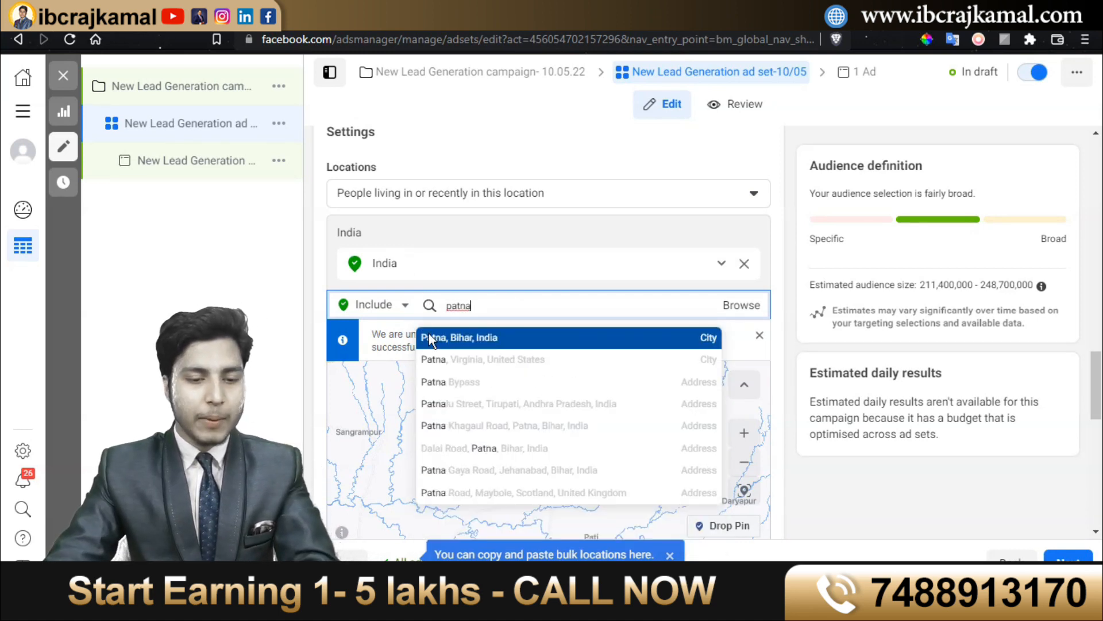
pyautogui.click(451, 339)
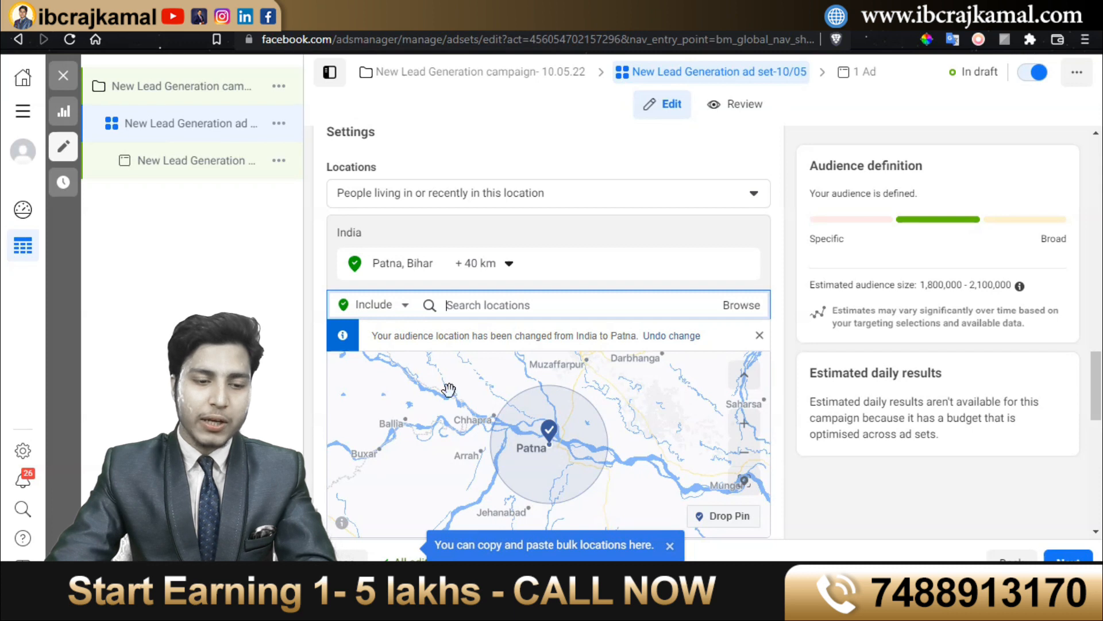
pyautogui.click(404, 310)
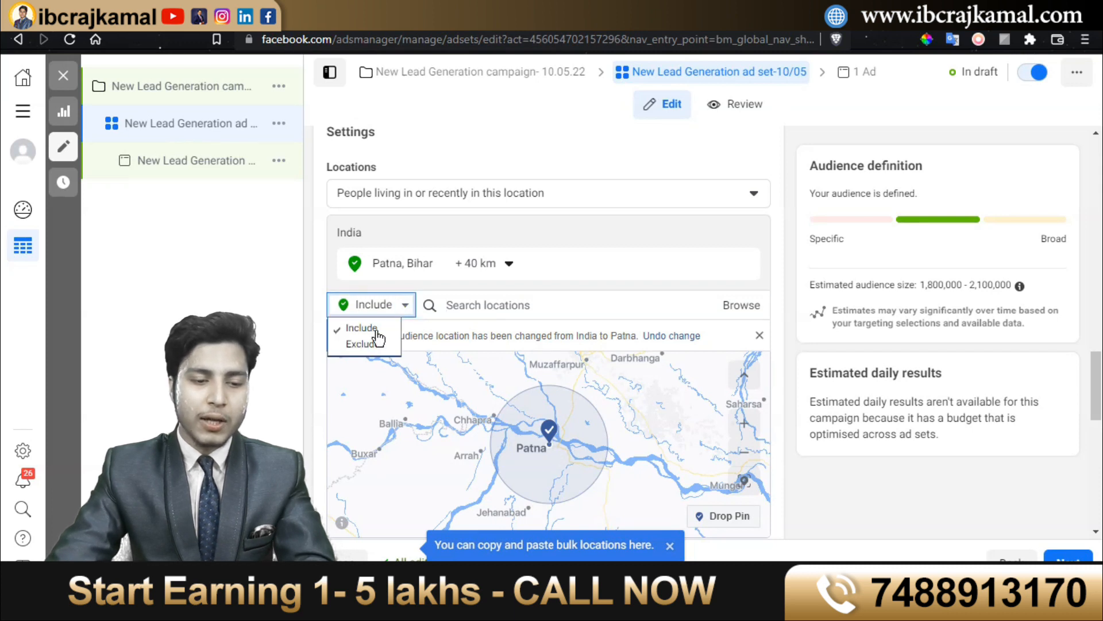
pyautogui.click(389, 309)
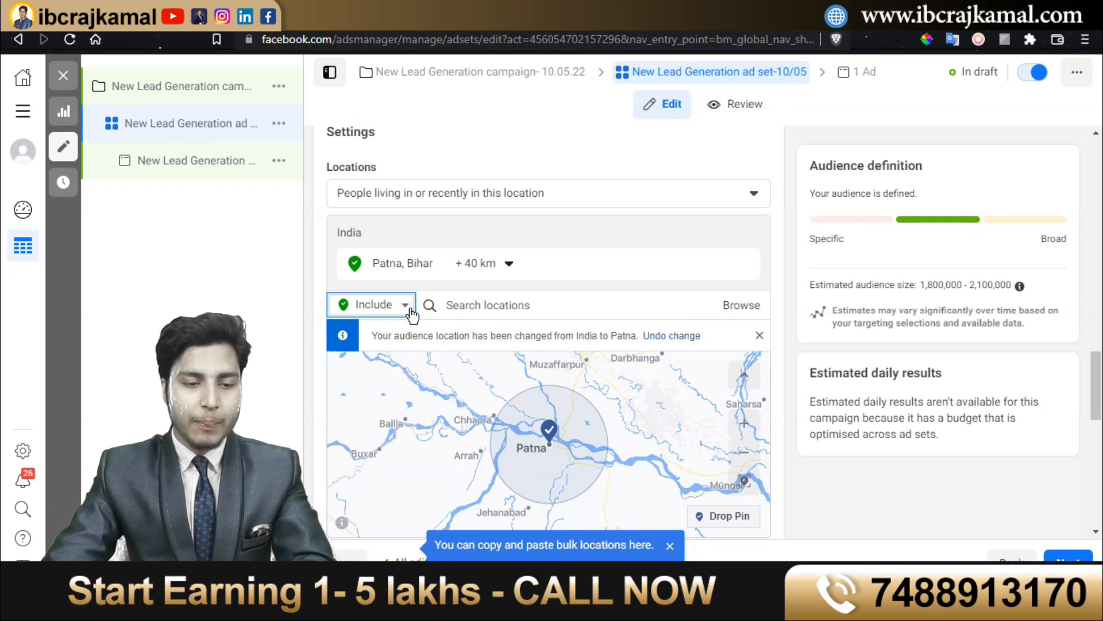
pyautogui.click(478, 304)
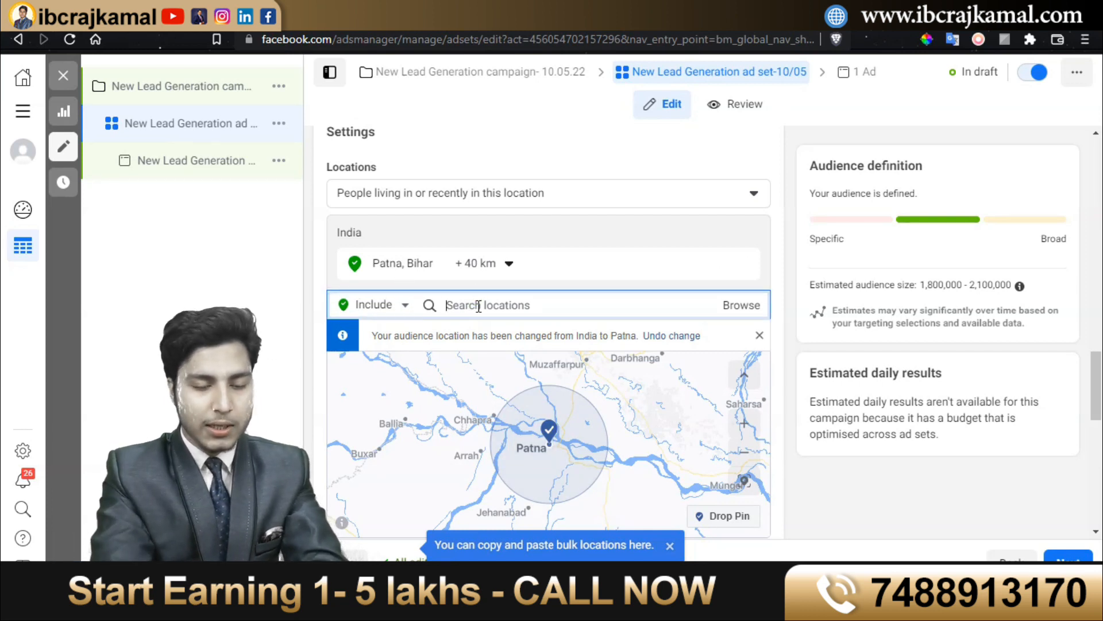
# Add Delhi, Lucknow (+40 km) and Jharkhand as included locations alongside Patna
pyautogui.write('delhi')
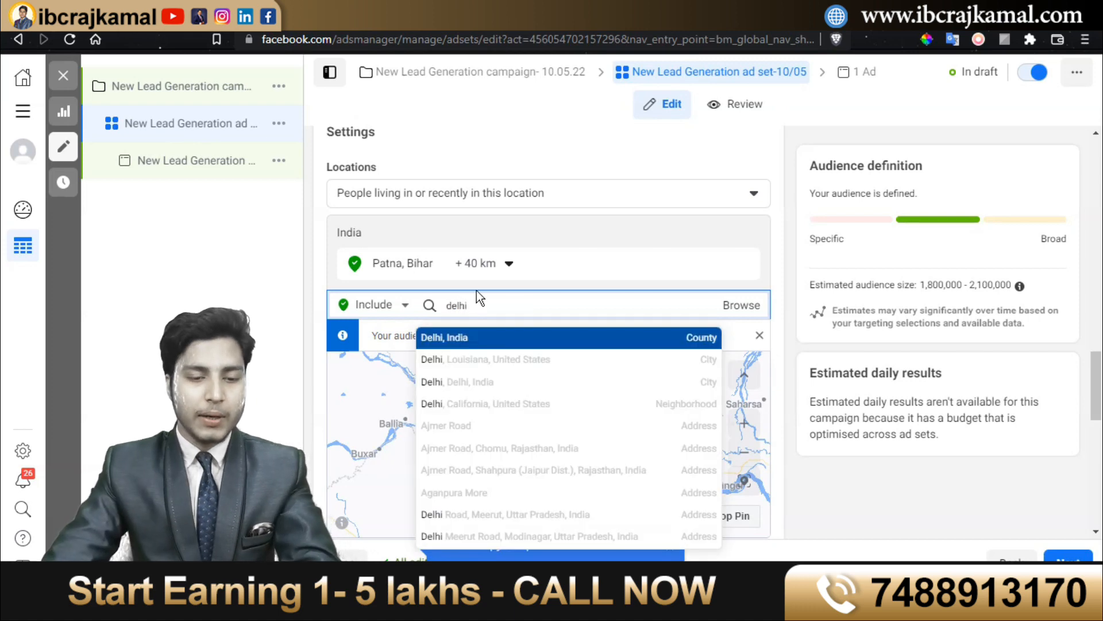
pyautogui.click(460, 337)
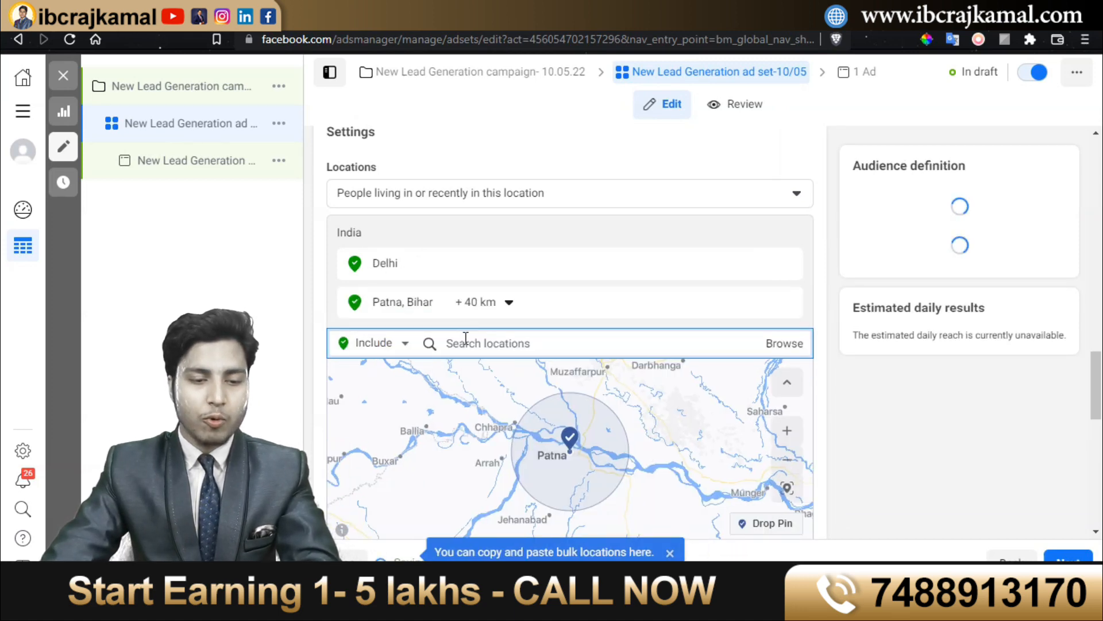
pyautogui.scroll(-1, 592, 303)
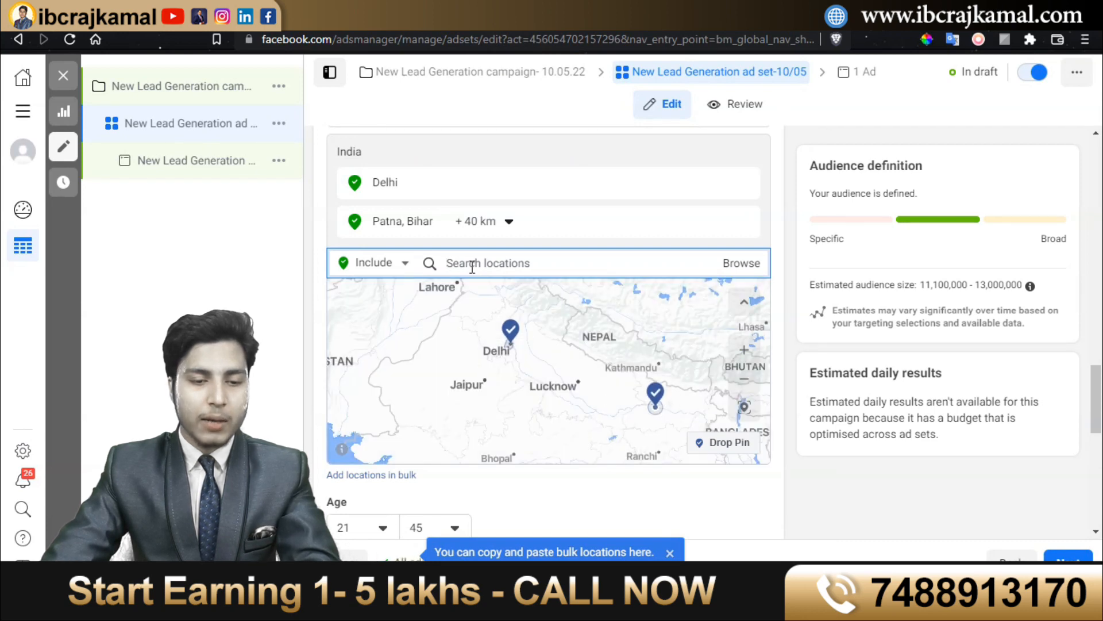
pyautogui.write('lu')
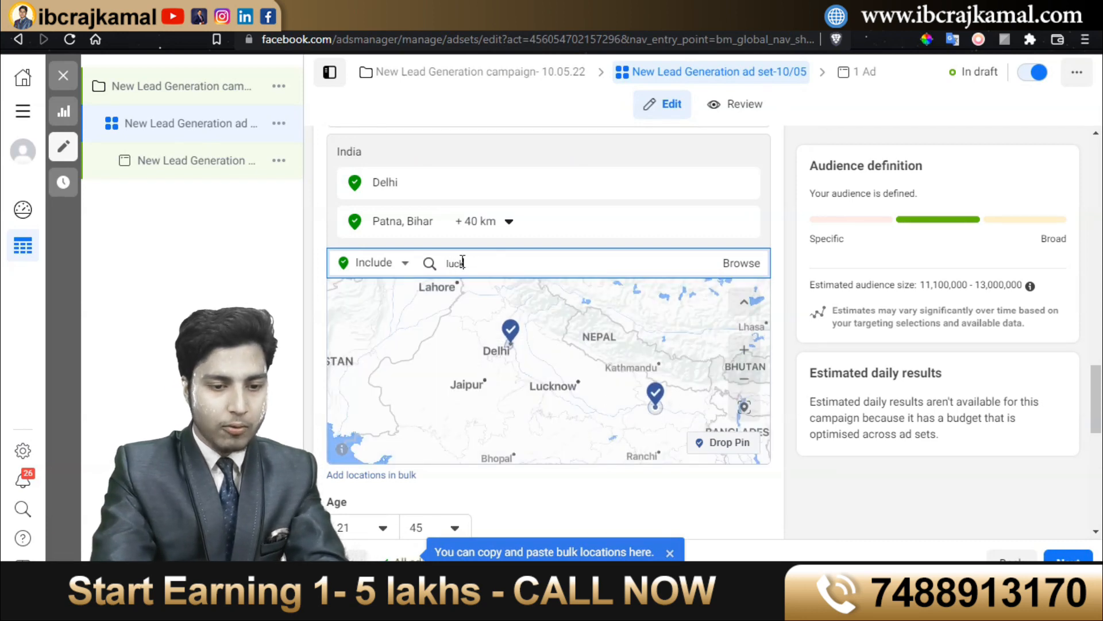
pyautogui.write('cknow')
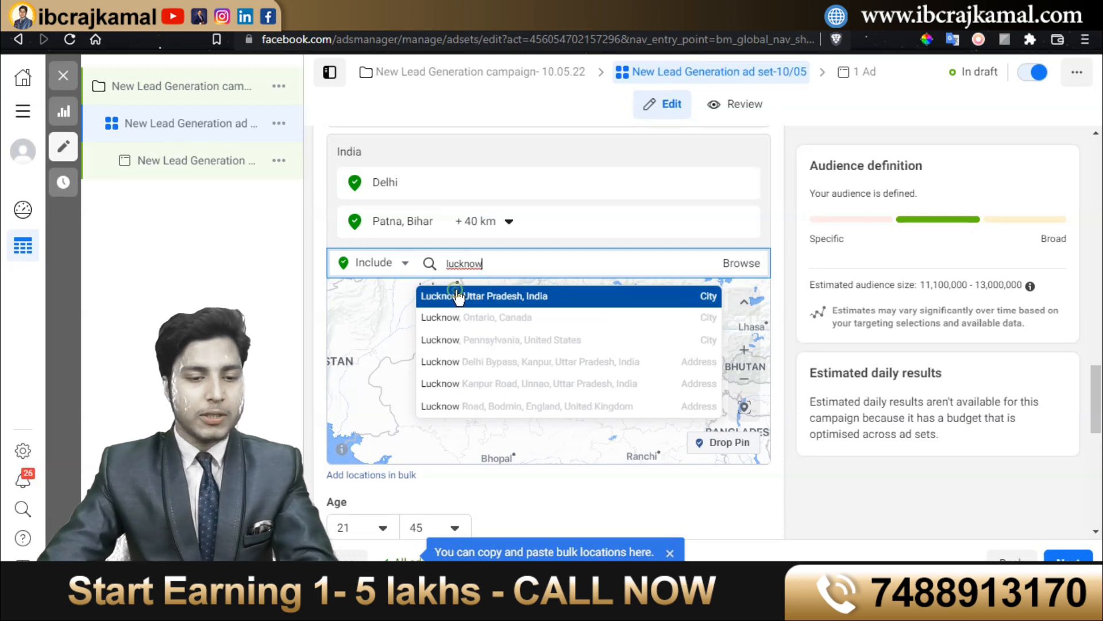
pyautogui.click(455, 295)
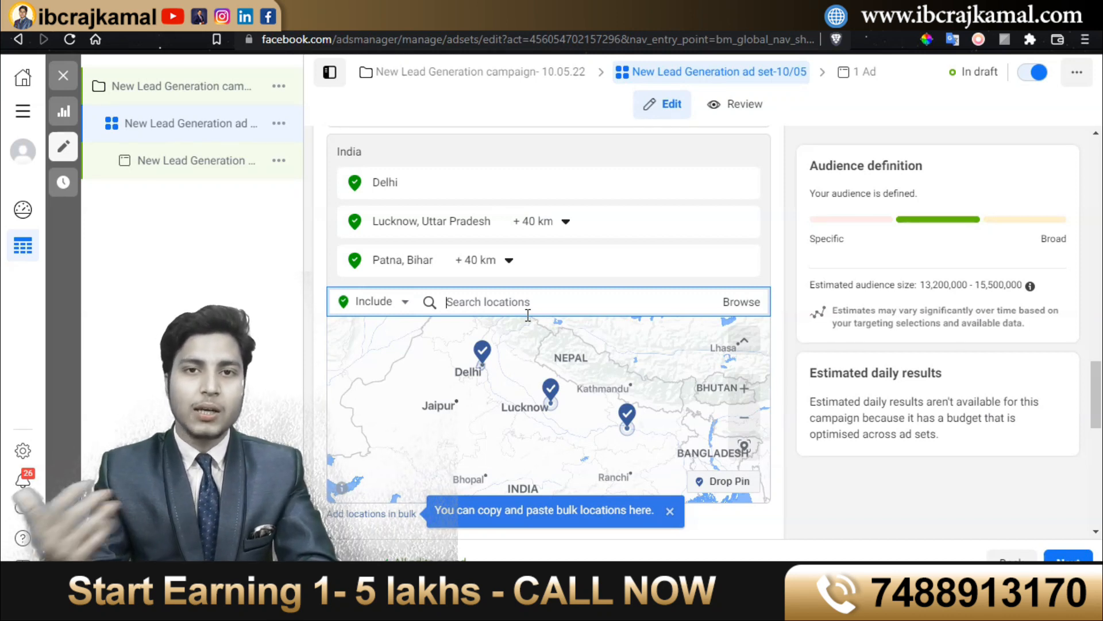
pyautogui.scroll(-3, 517, 313)
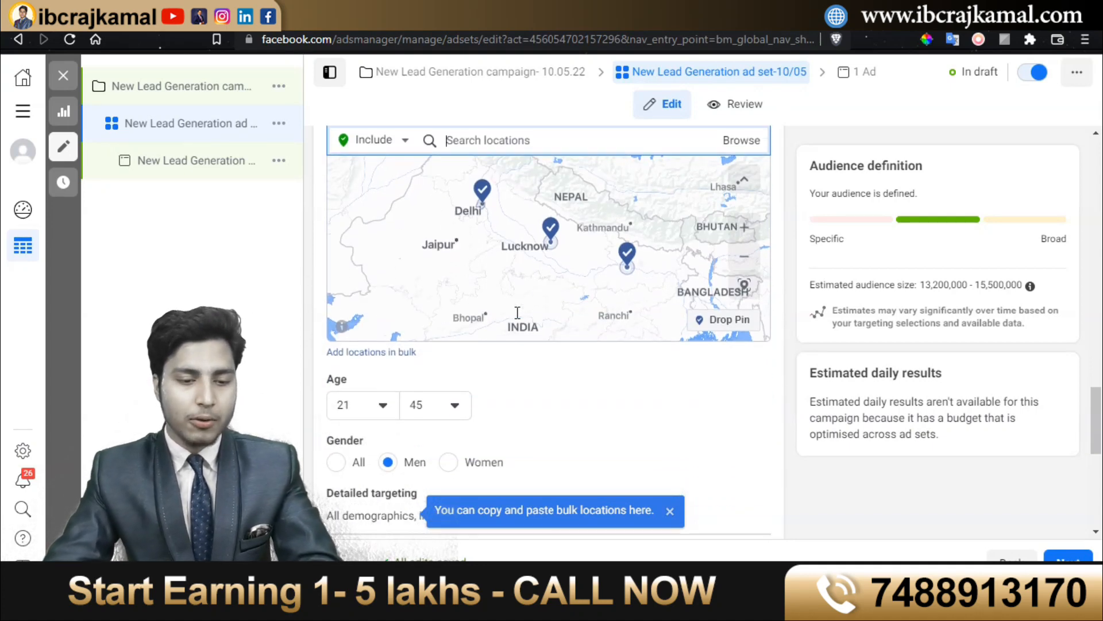
pyautogui.scroll(3, 492, 353)
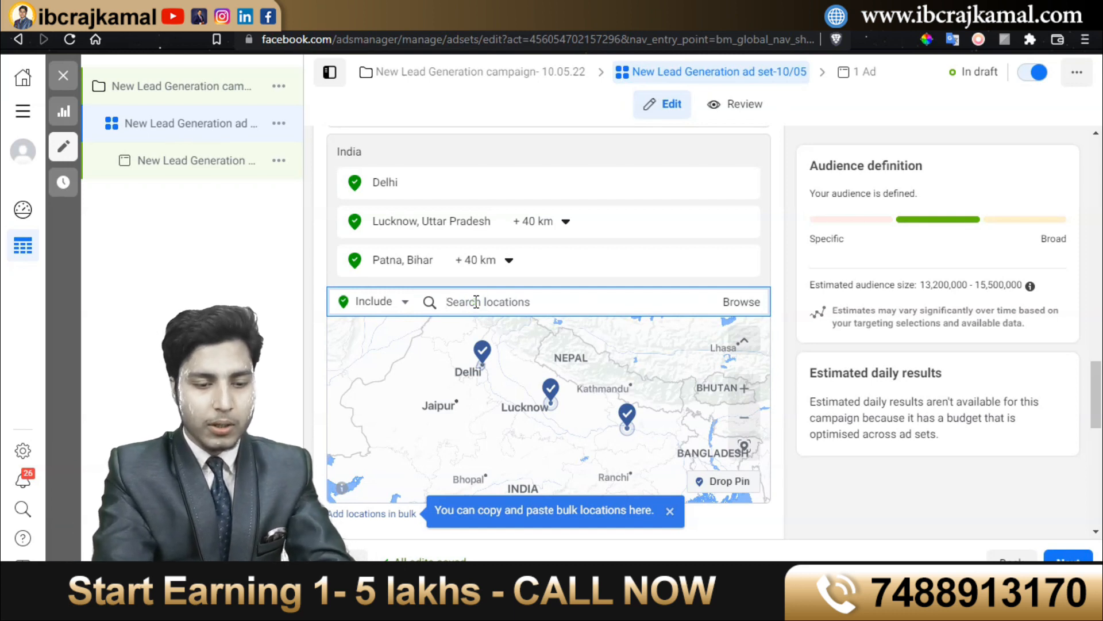
pyautogui.write('jharkh')
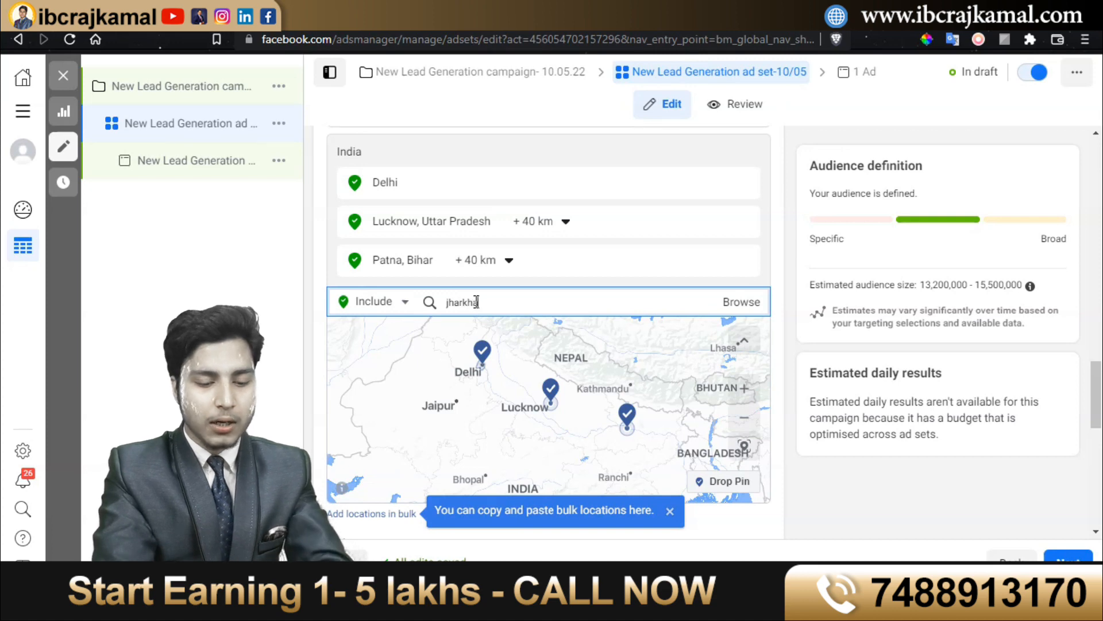
pyautogui.write('an')
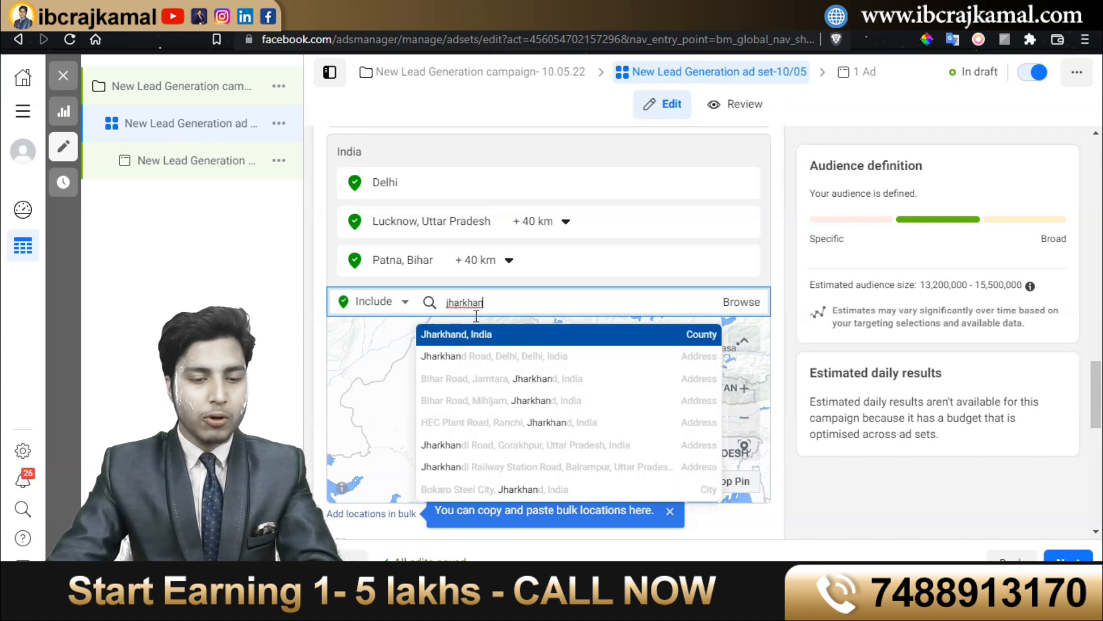
pyautogui.click(469, 336)
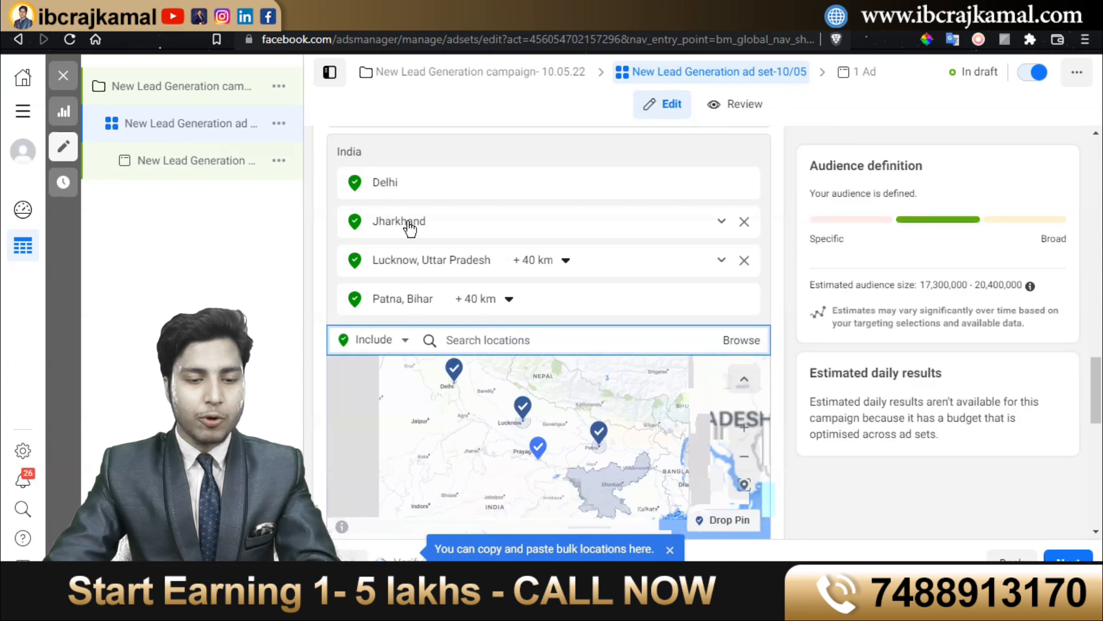
pyautogui.click(397, 340)
# Exclude Ranchi, Jharkhand (+40 km) from the ad set's targeted locations
pyautogui.click(363, 381)
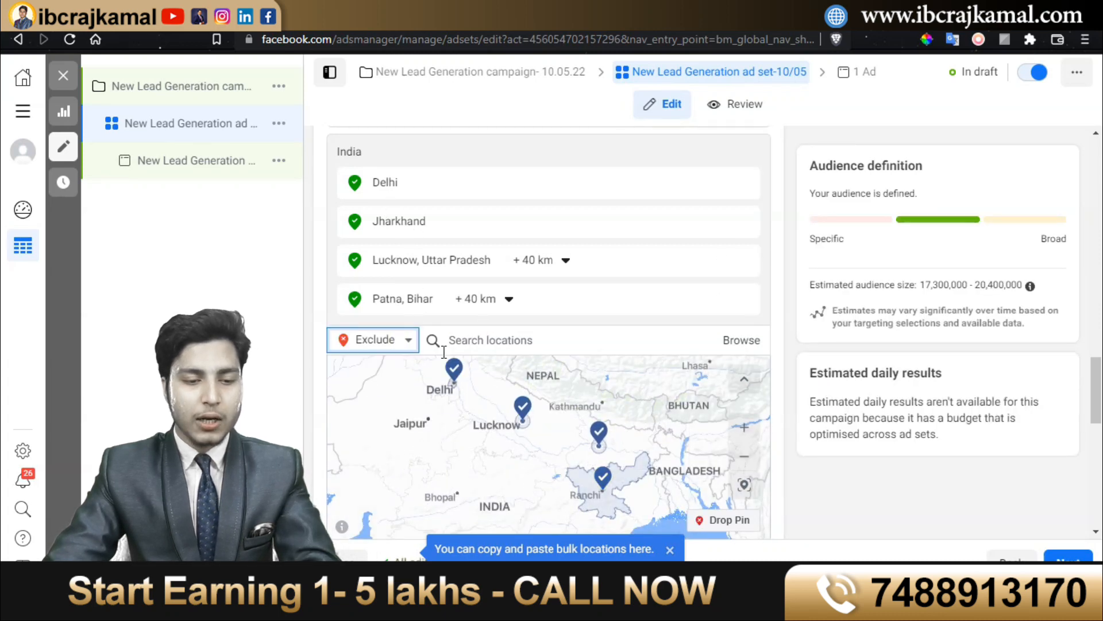
pyautogui.click(485, 340)
pyautogui.write('ra')
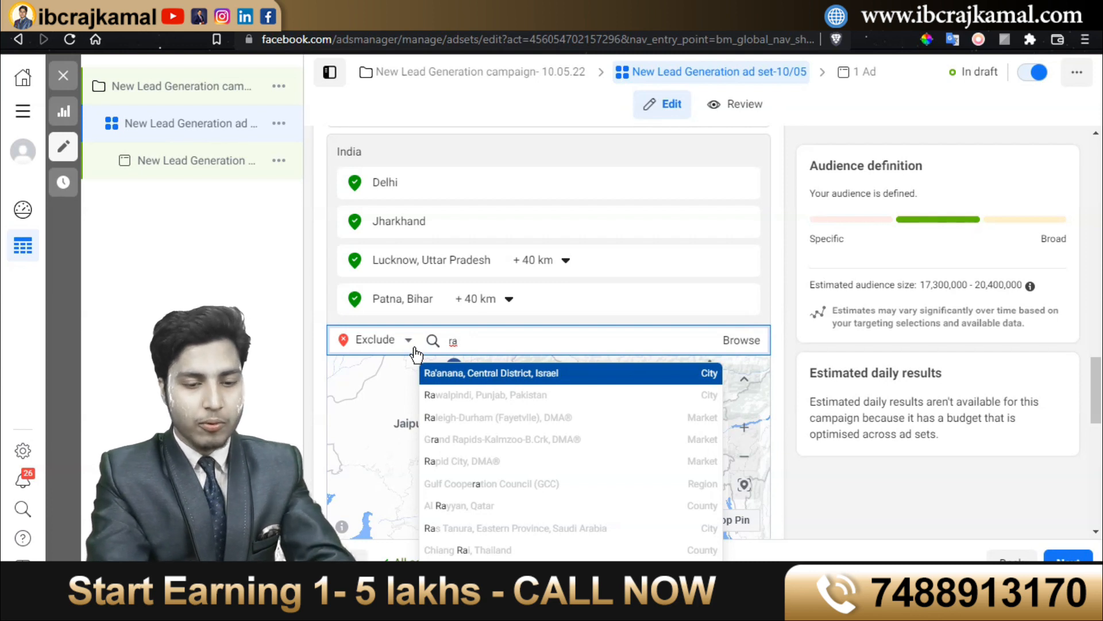
pyautogui.write('nchi')
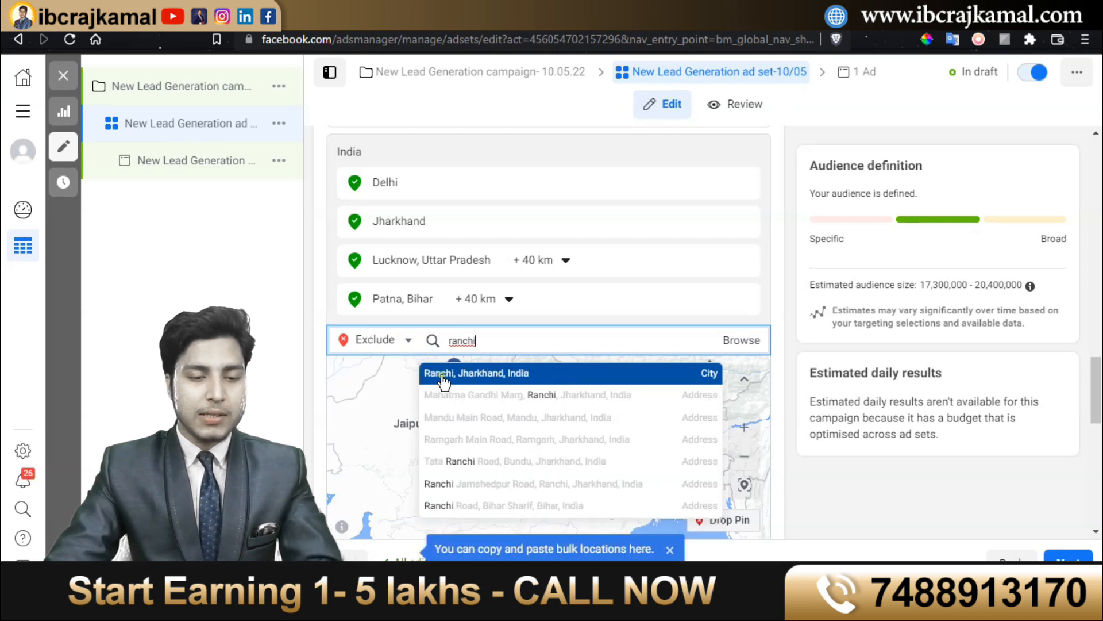
pyautogui.click(443, 375)
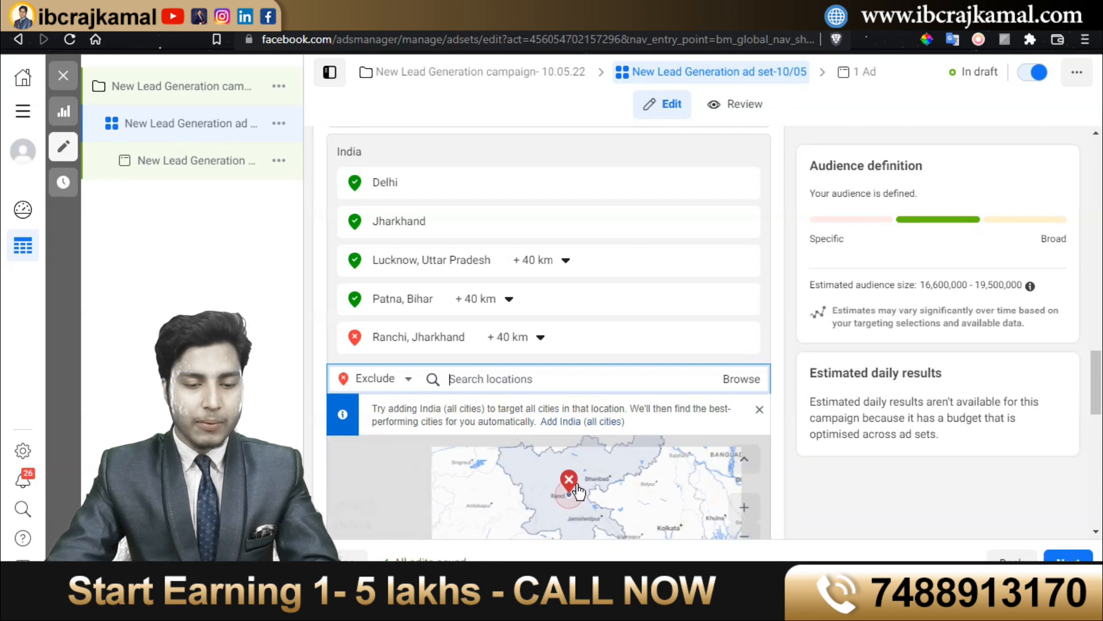
pyautogui.scroll(-3, 577, 494)
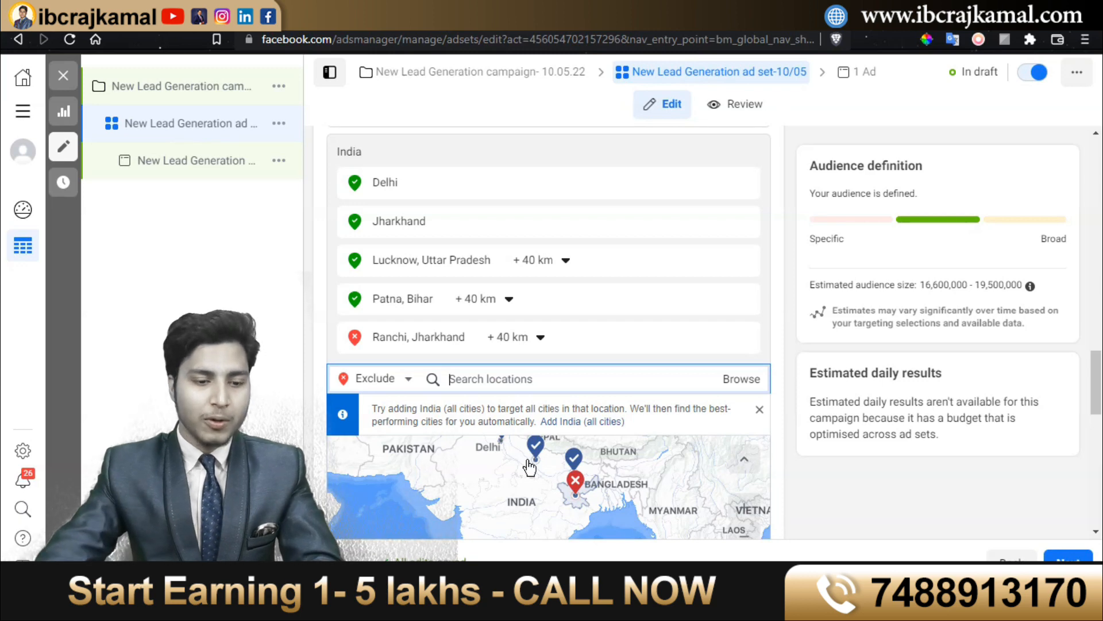
pyautogui.scroll(-3, 498, 440)
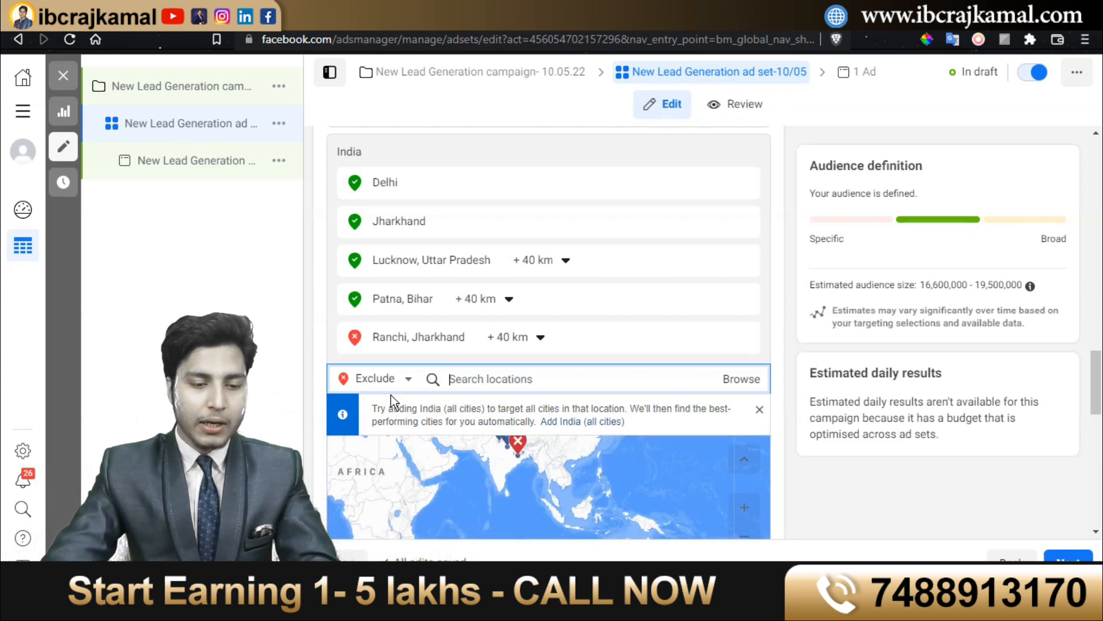
pyautogui.scroll(3, 512, 230)
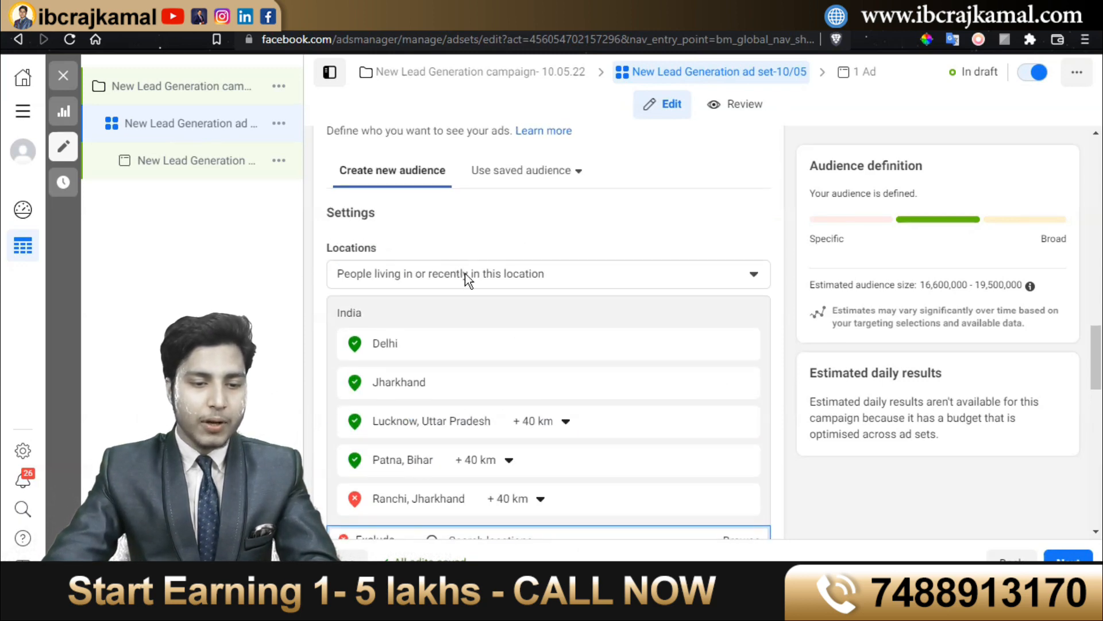
pyautogui.click(749, 268)
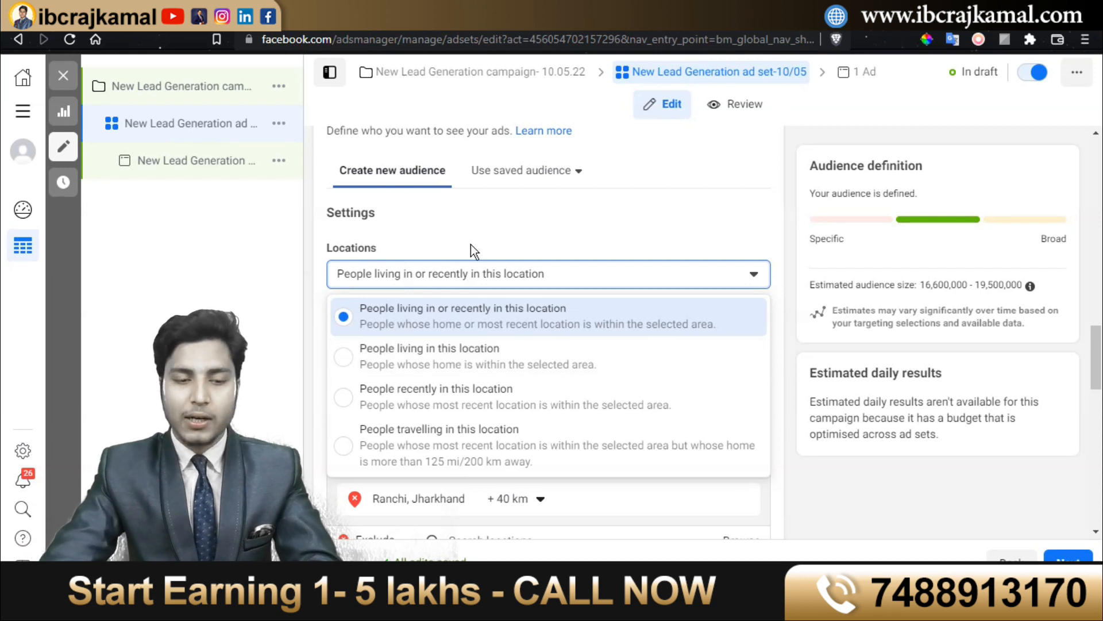
pyautogui.click(498, 246)
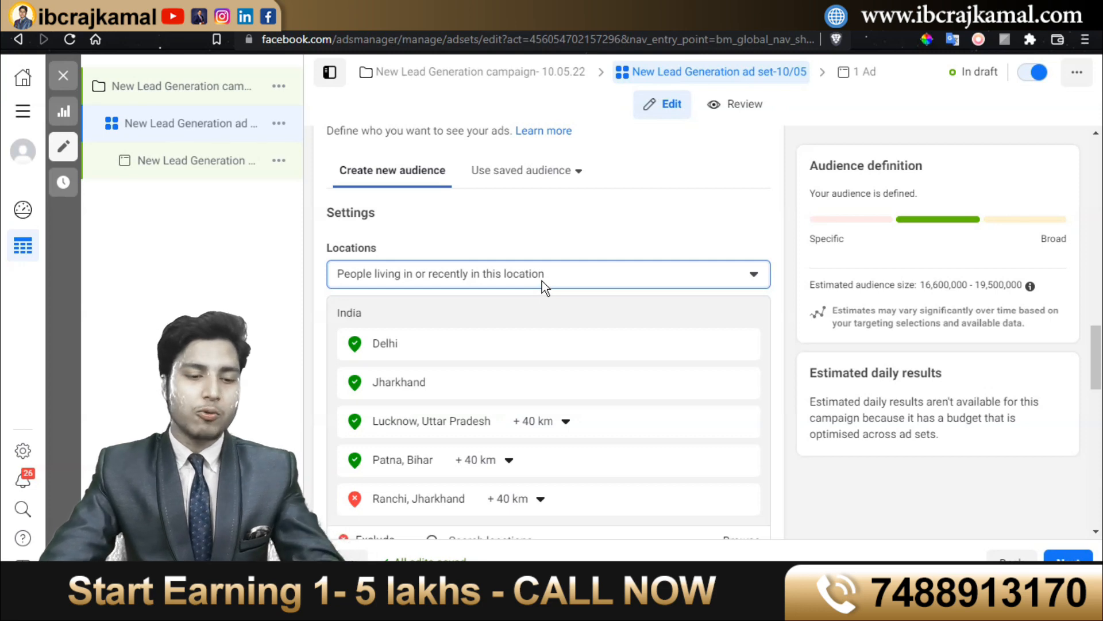
pyautogui.scroll(-10, 543, 281)
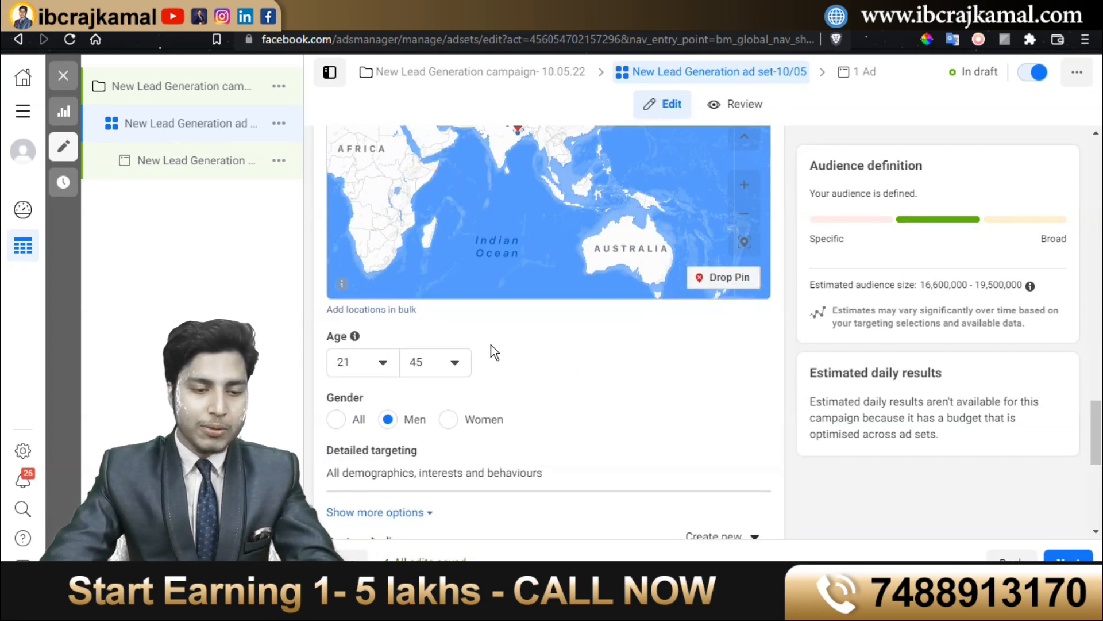
pyautogui.scroll(-3, 491, 345)
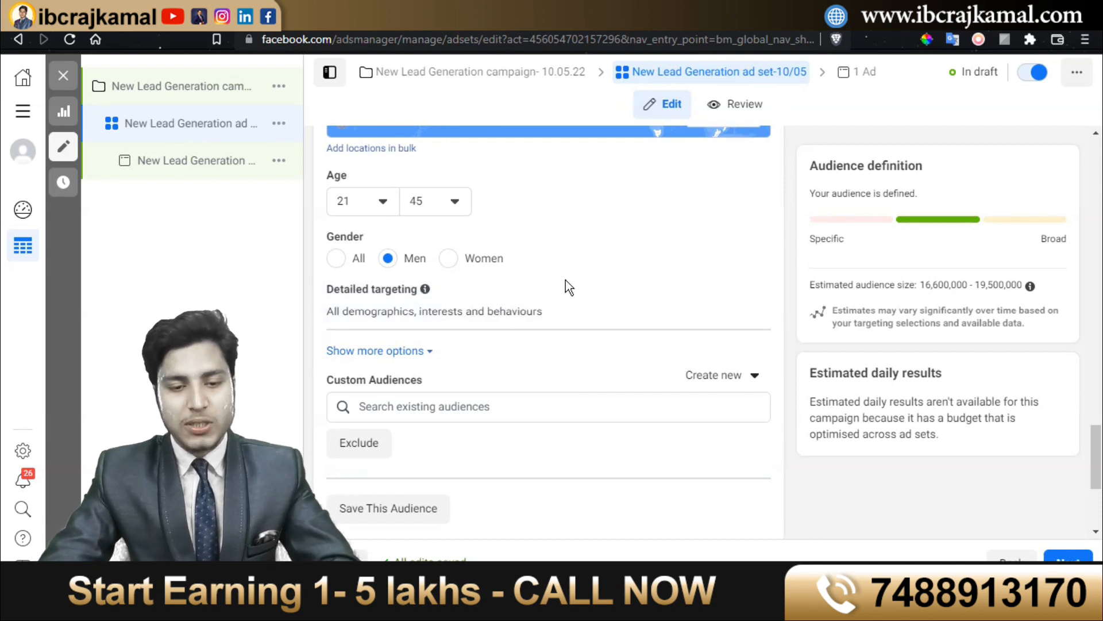
# Browse Detailed targeting categories and explore Demographics > Education levels
pyautogui.click(750, 297)
pyautogui.click(587, 325)
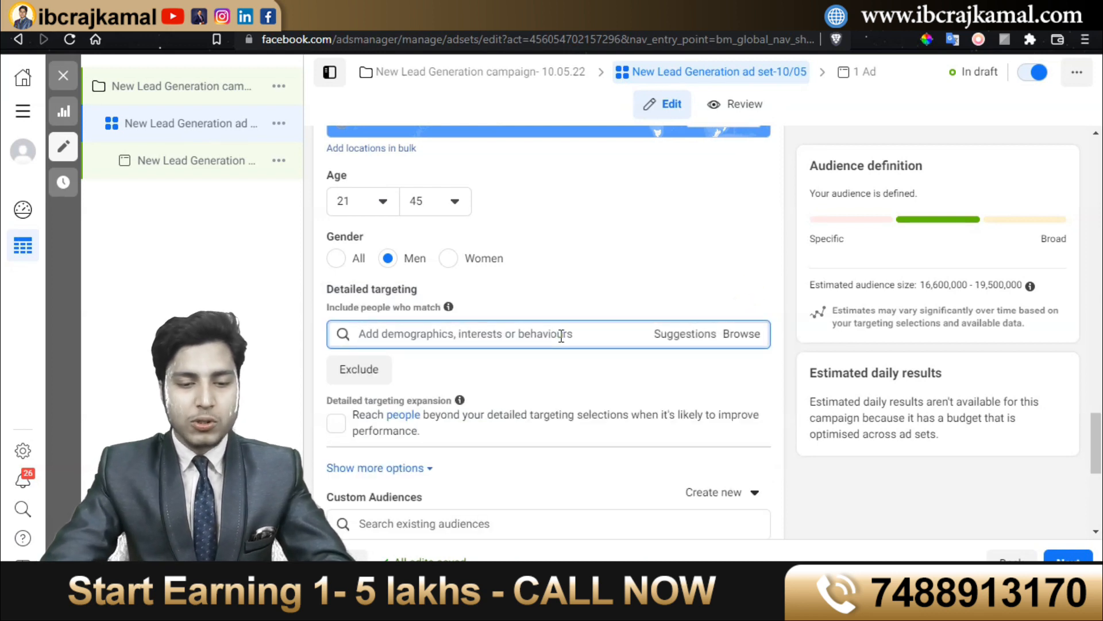
pyautogui.click(687, 333)
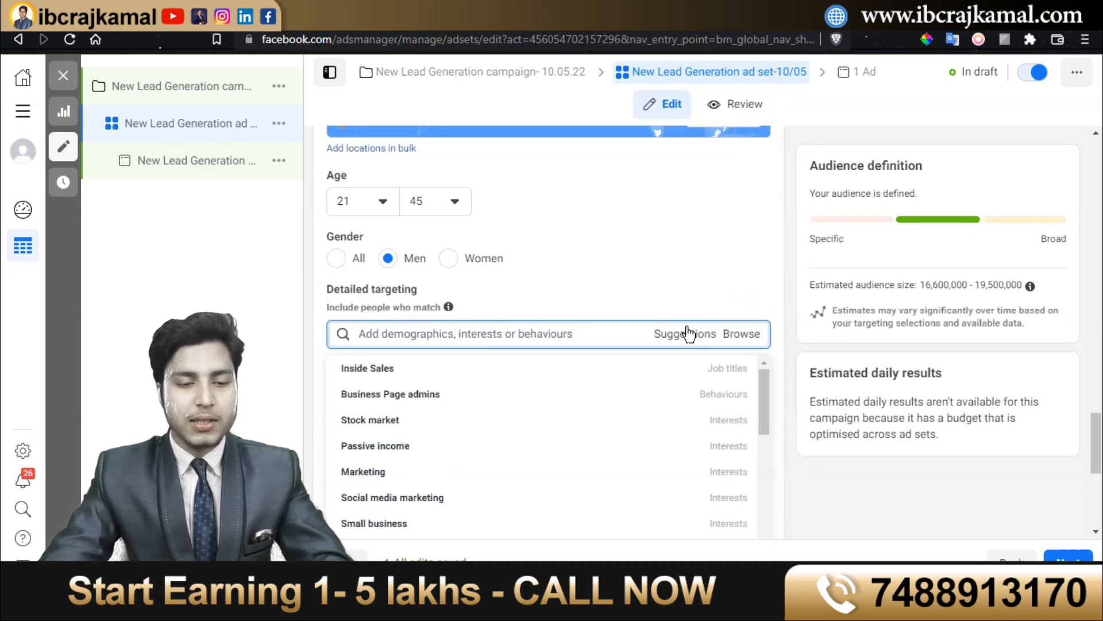
pyautogui.click(736, 334)
pyautogui.scroll(-3, 573, 346)
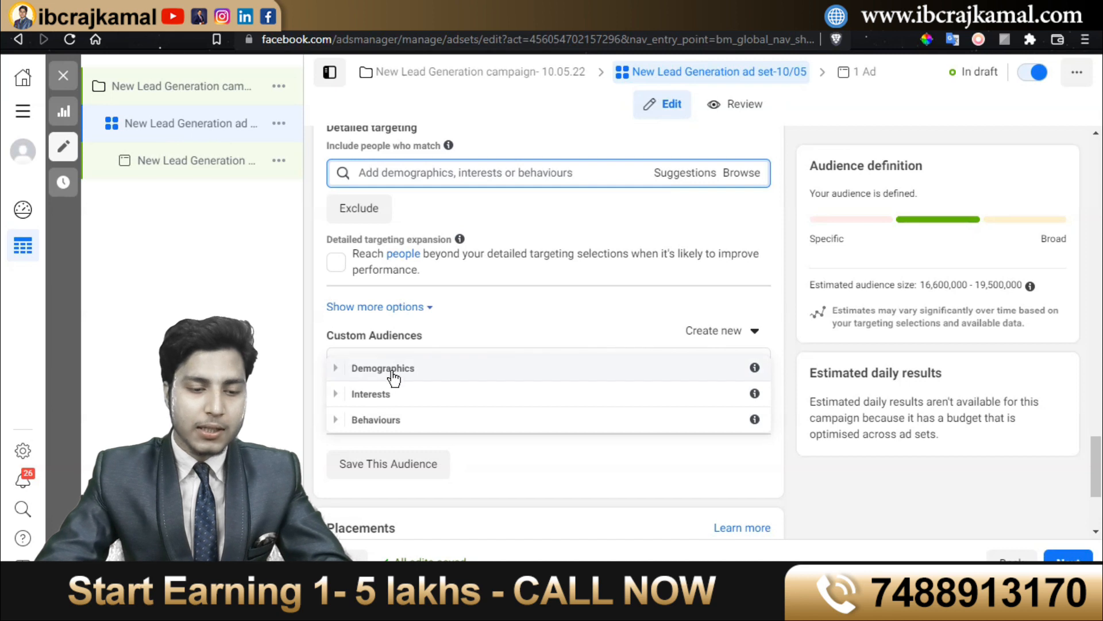
pyautogui.click(339, 370)
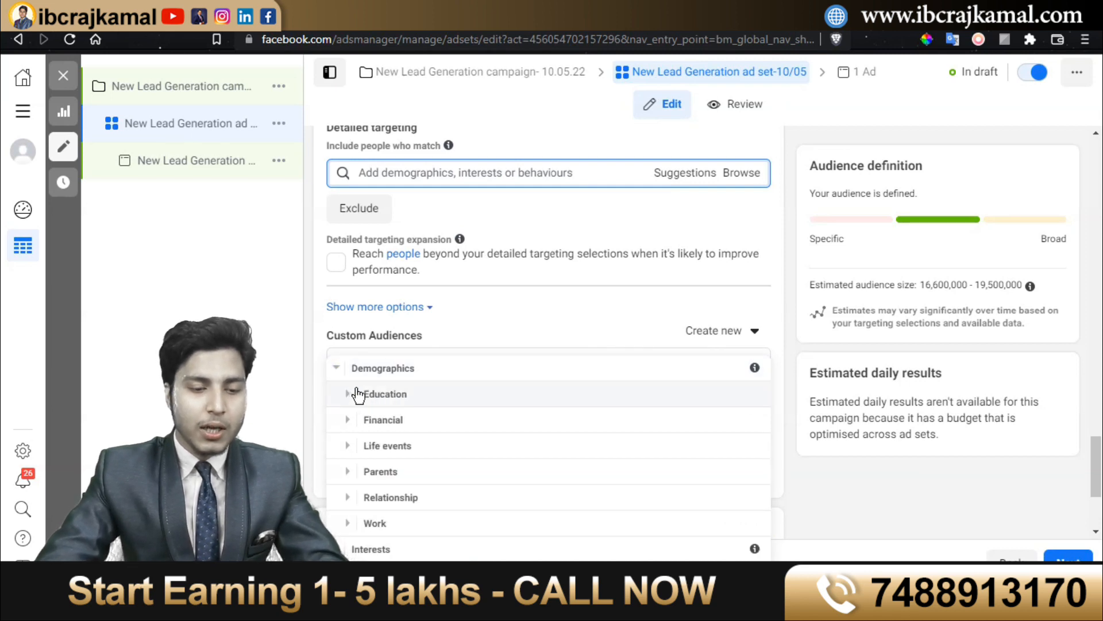
pyautogui.click(348, 396)
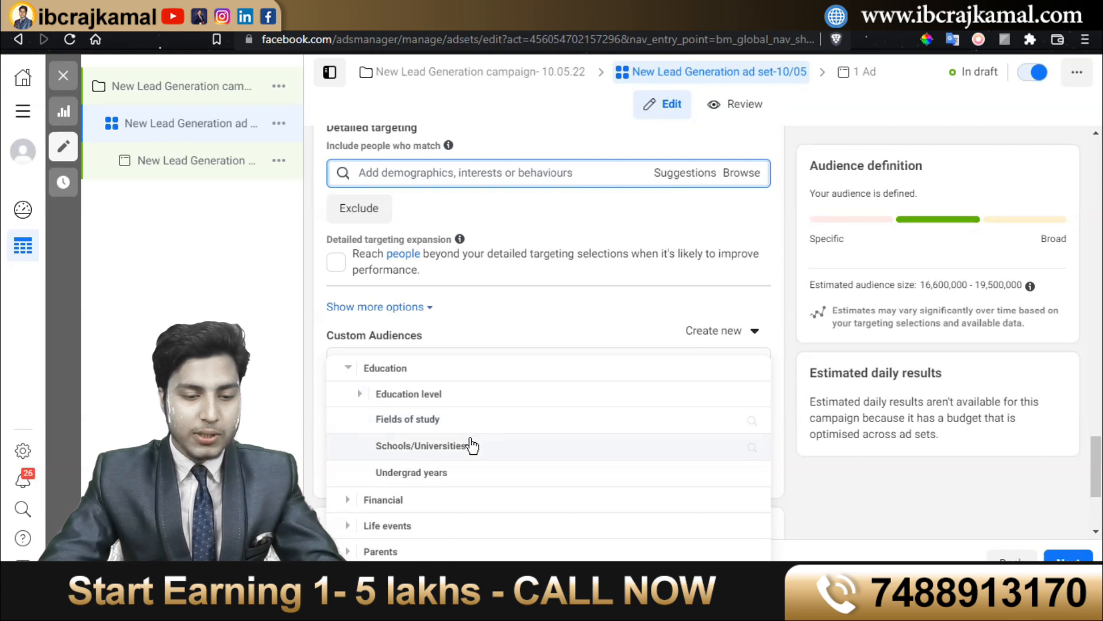
pyautogui.click(362, 395)
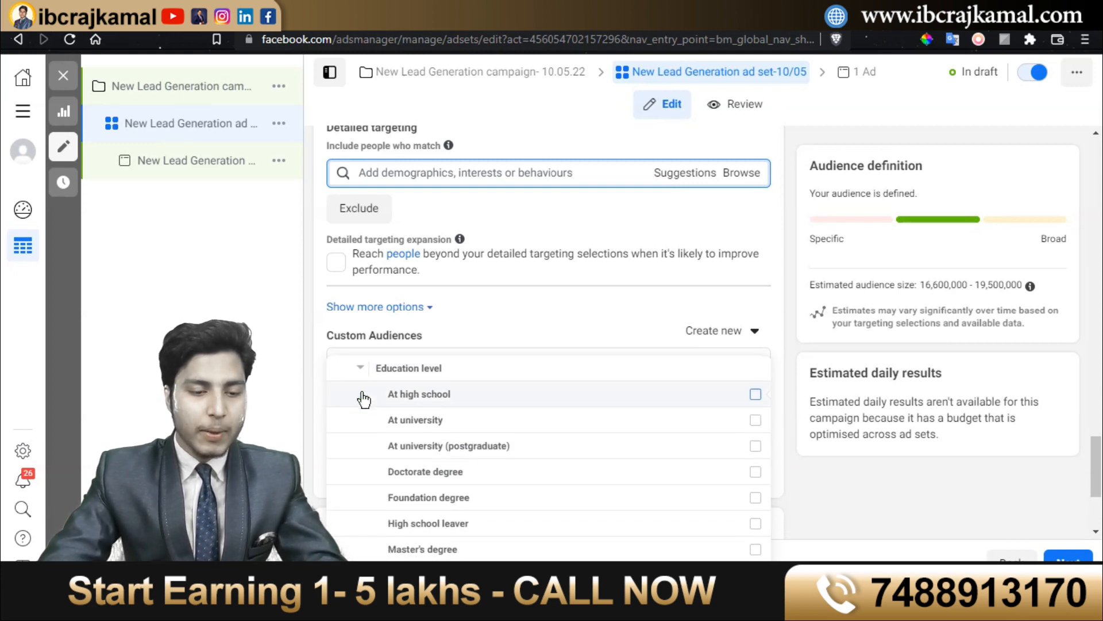
pyautogui.scroll(-1, 450, 408)
pyautogui.scroll(-1, 450, 408)
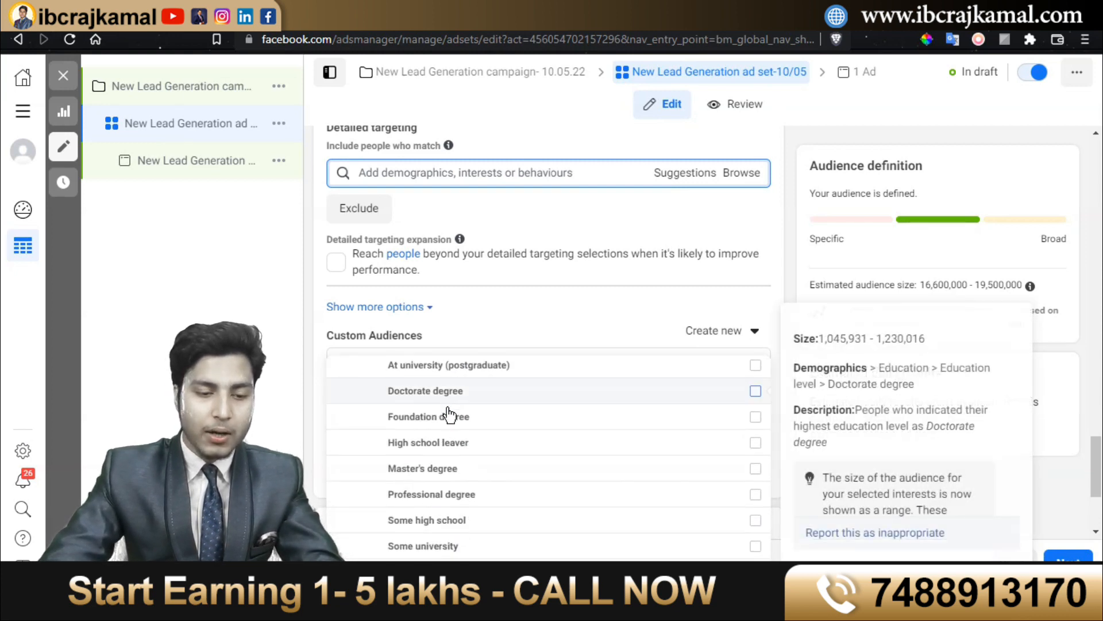
pyautogui.scroll(-3, 474, 459)
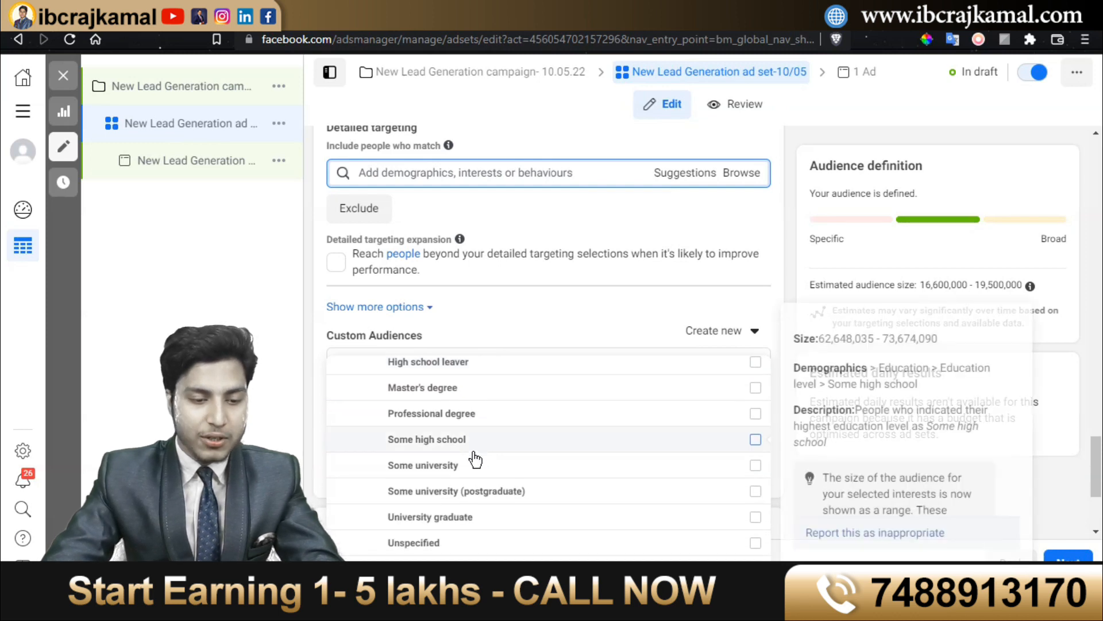
pyautogui.scroll(-2, 482, 468)
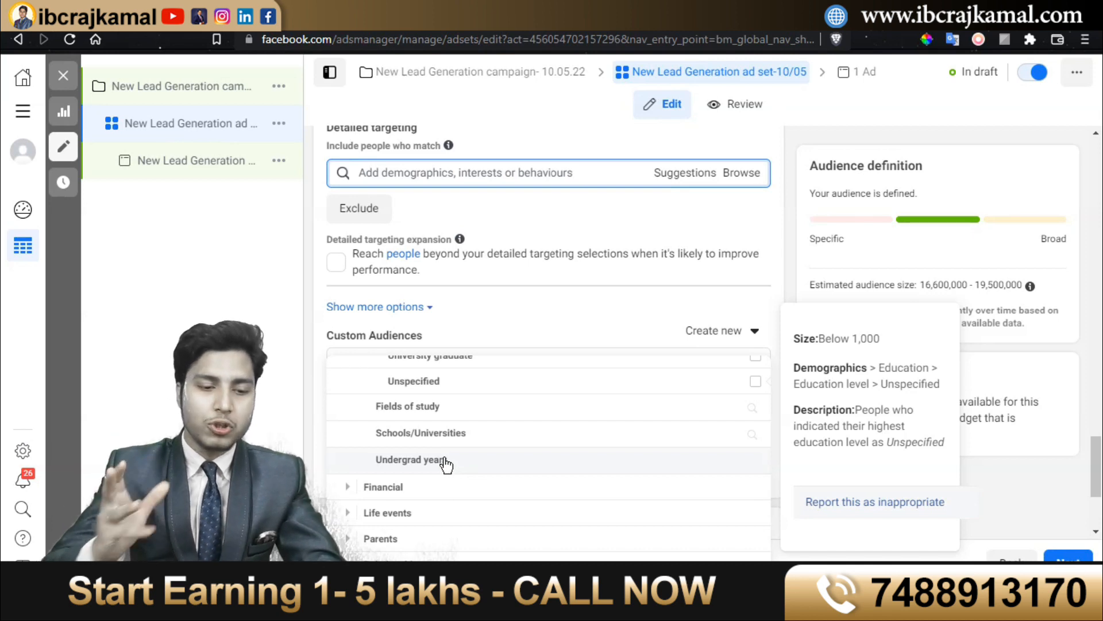
pyautogui.scroll(-2, 446, 463)
# Look through Financial > Household income options, then collapse Demographics
pyautogui.click(353, 409)
pyautogui.click(362, 411)
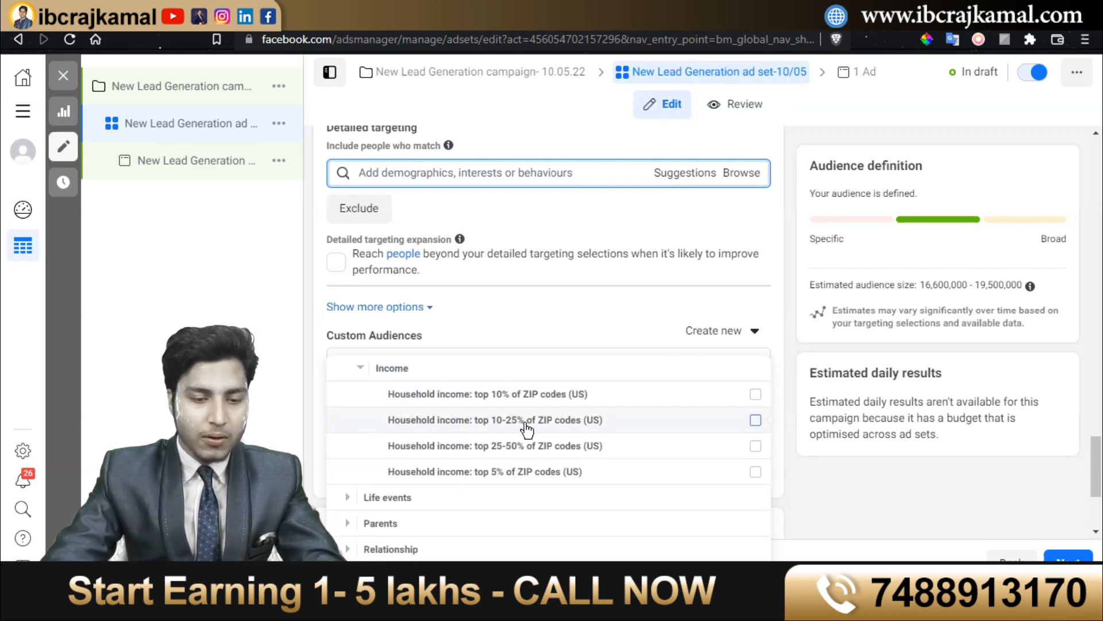
pyautogui.moveTo(550, 471)
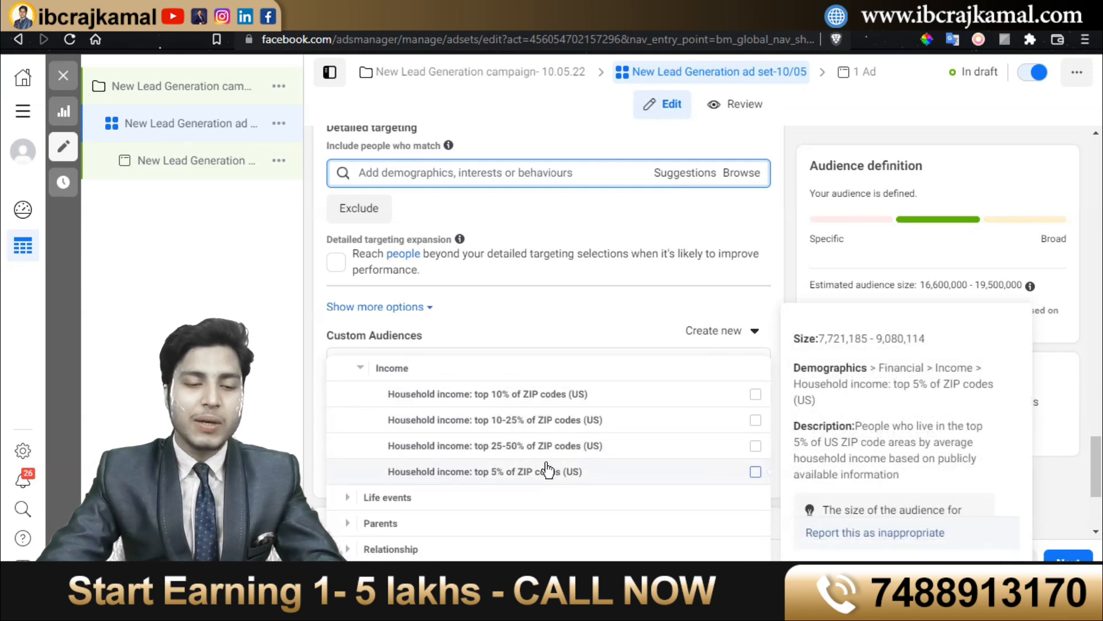
pyautogui.scroll(3, 382, 411)
pyautogui.click(336, 365)
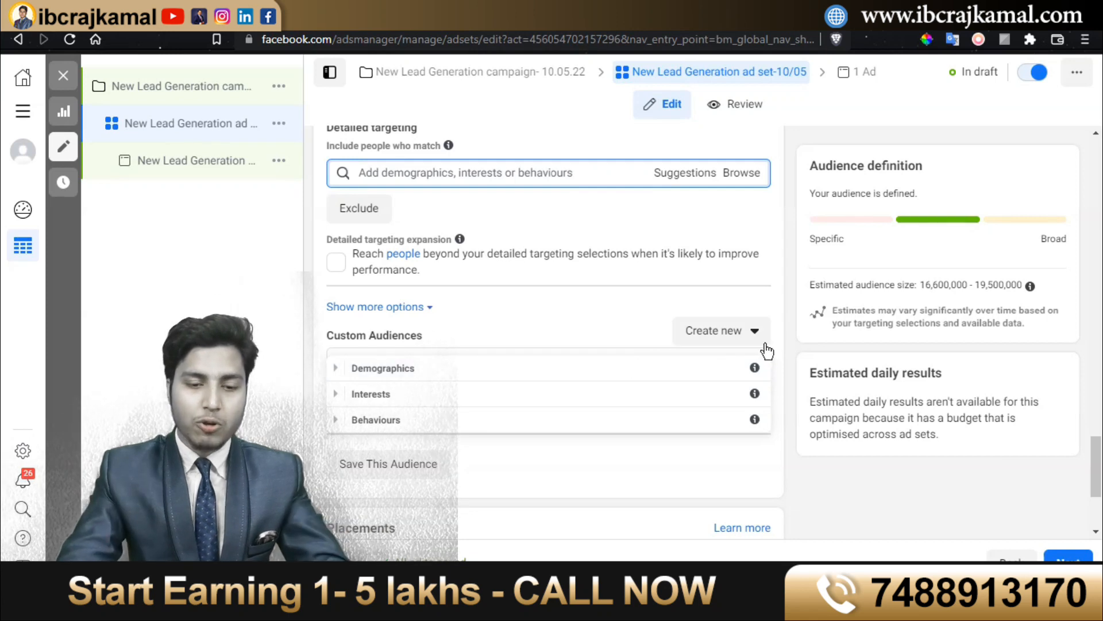
# Add Advertising from Interests > Business and industry to detailed targeting
pyautogui.click(335, 394)
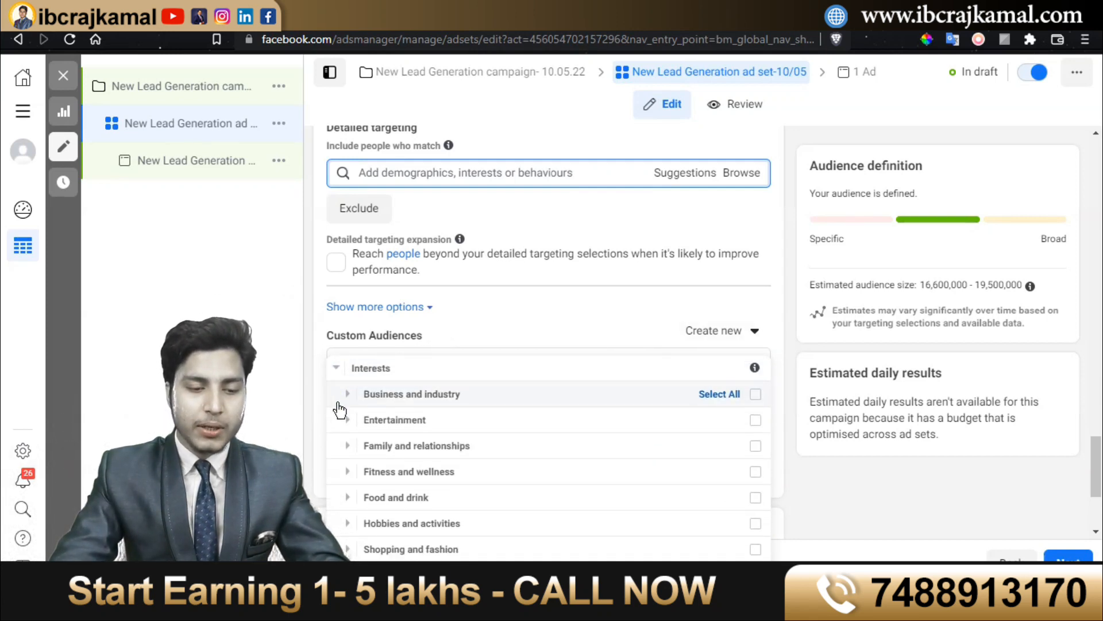
pyautogui.click(344, 395)
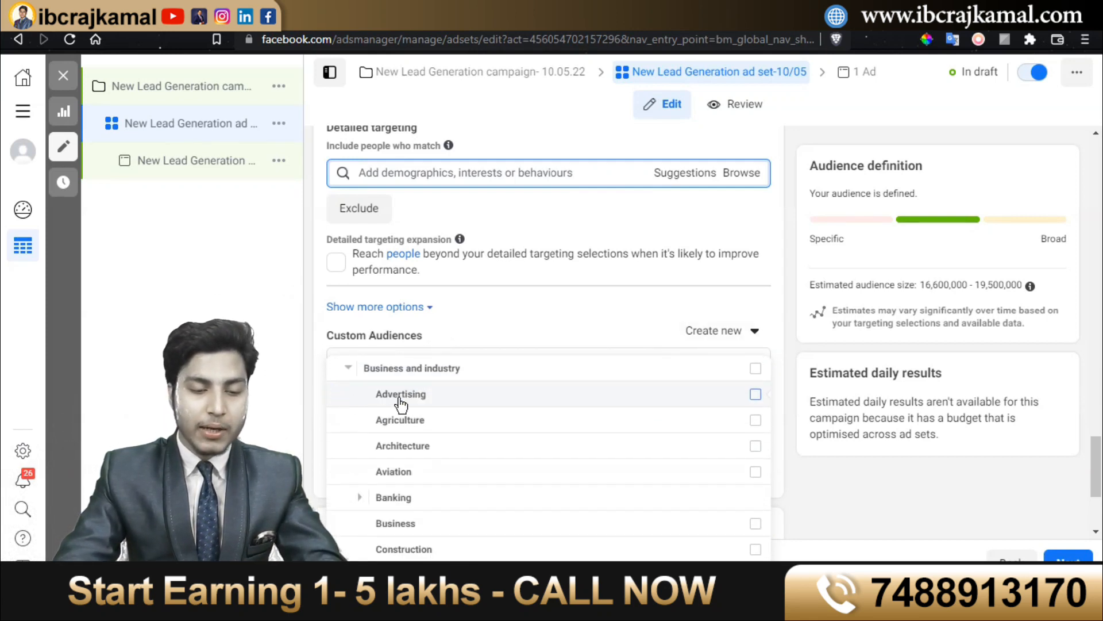
pyautogui.moveTo(401, 405)
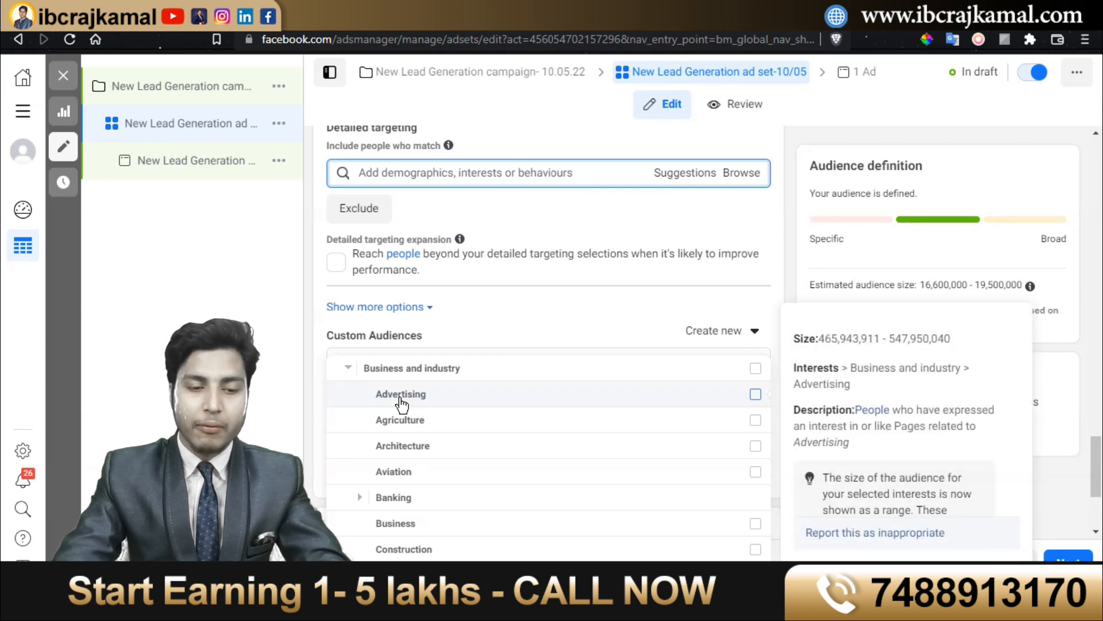
pyautogui.click(756, 394)
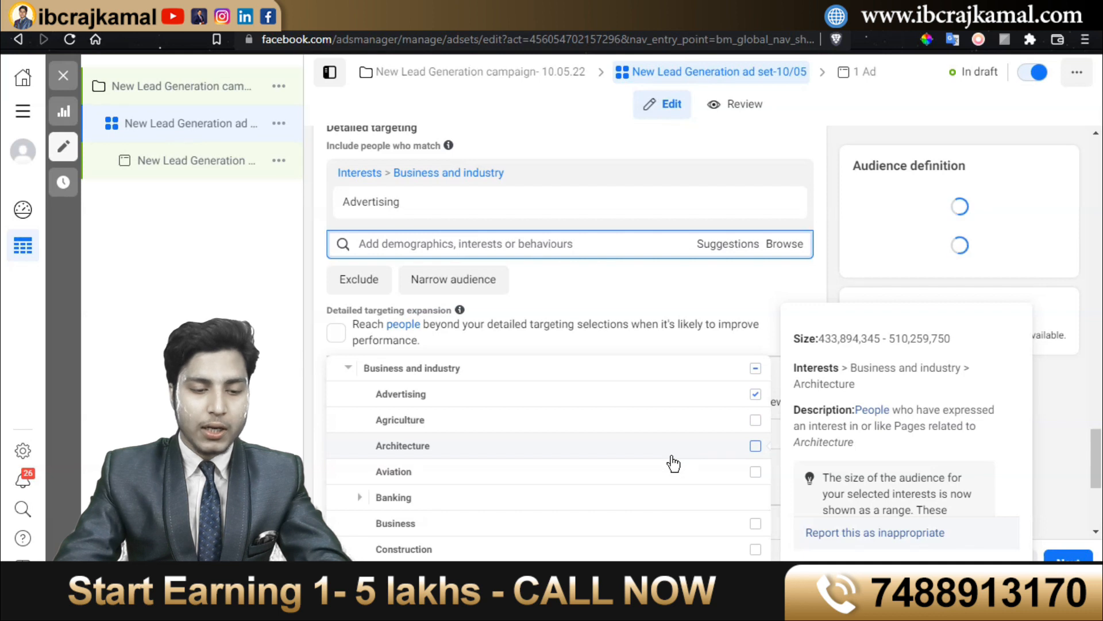
pyautogui.scroll(-2, 586, 520)
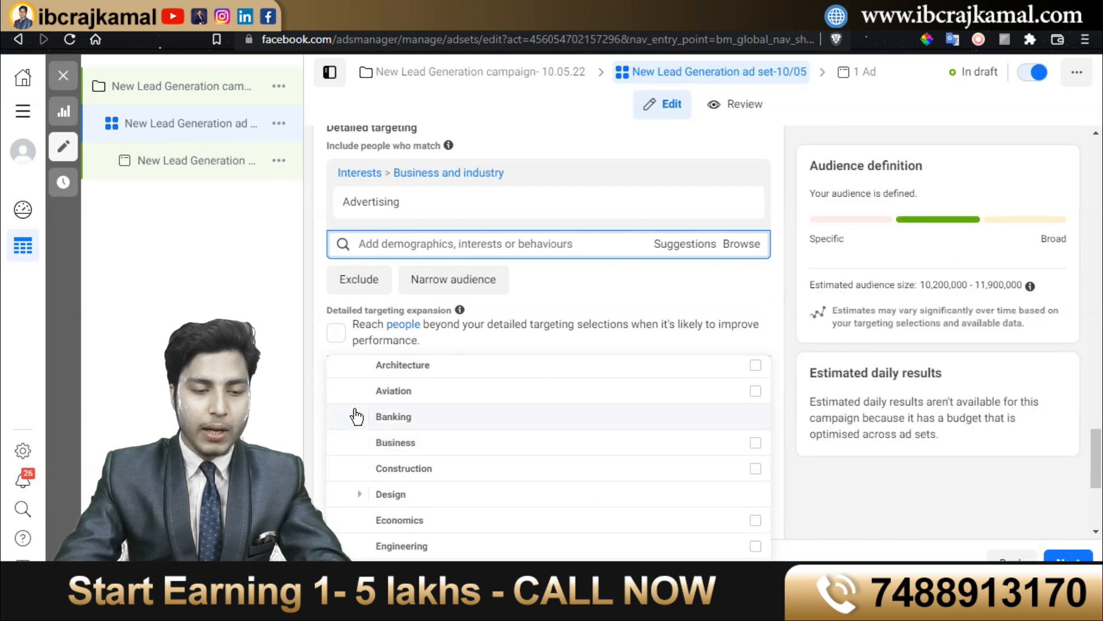
# Add Retail banking under Banking and Entrepreneurship as targeted interests
pyautogui.click(357, 421)
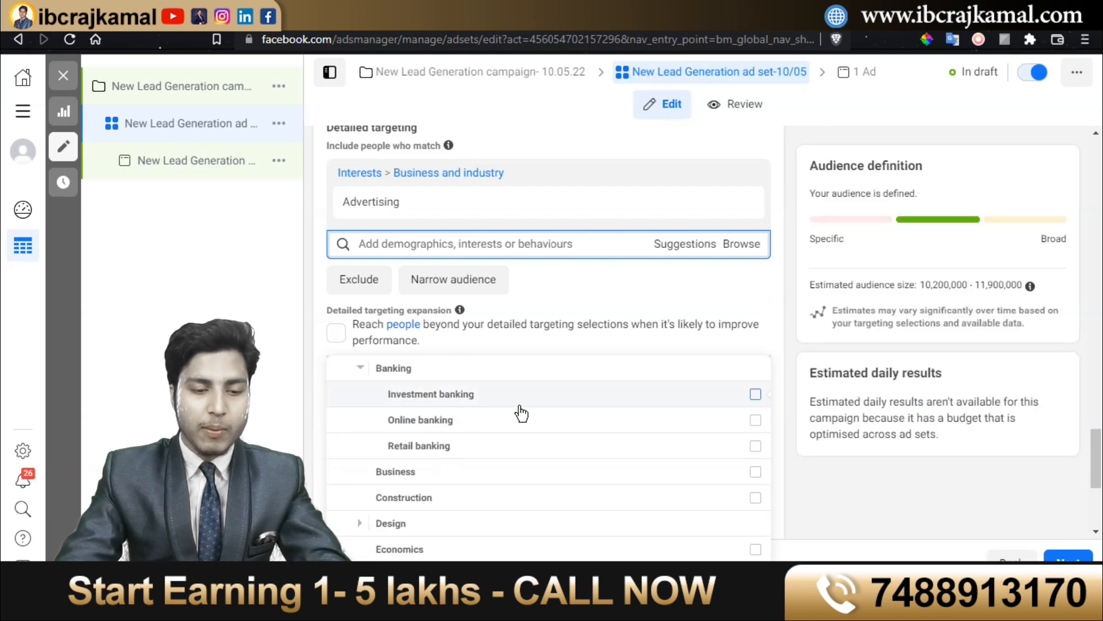
pyautogui.click(755, 446)
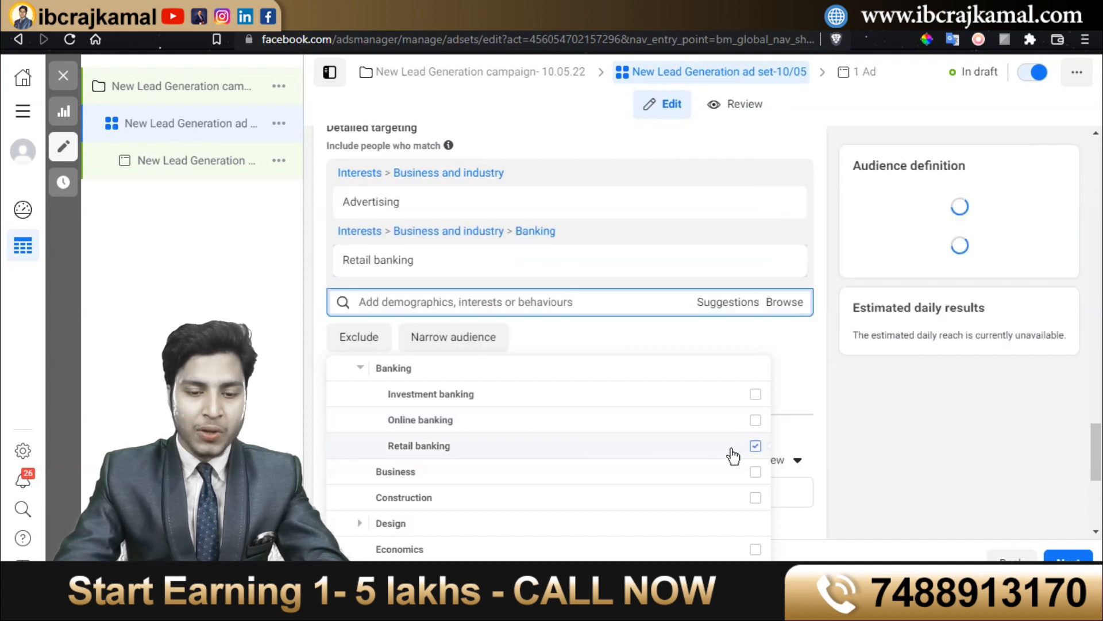
pyautogui.scroll(-2, 425, 478)
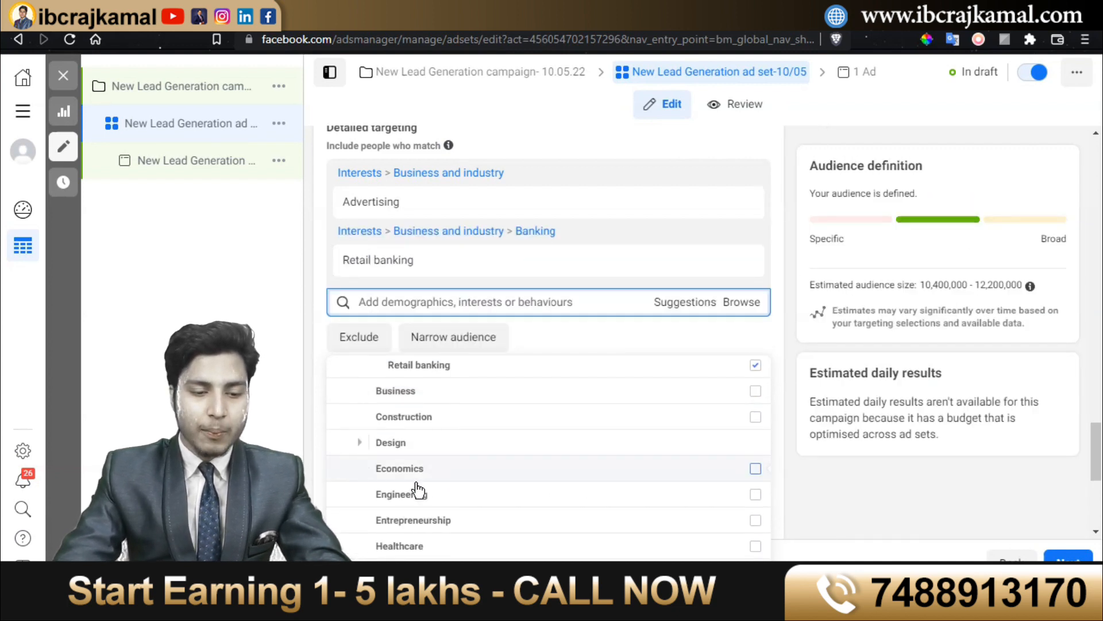
pyautogui.scroll(-3, 414, 489)
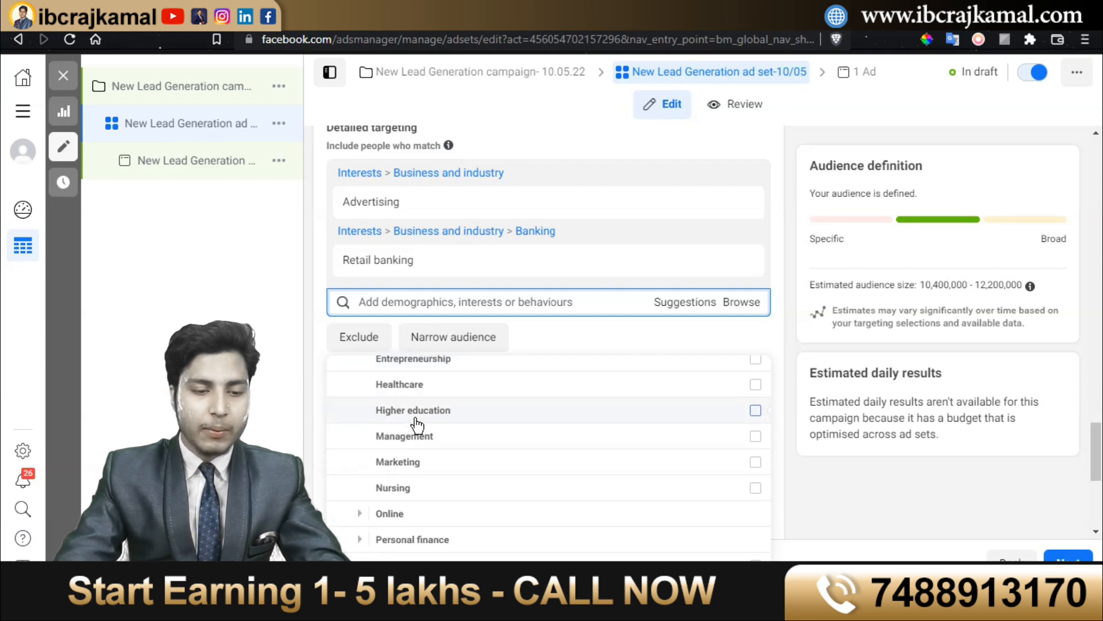
pyautogui.scroll(2, 416, 443)
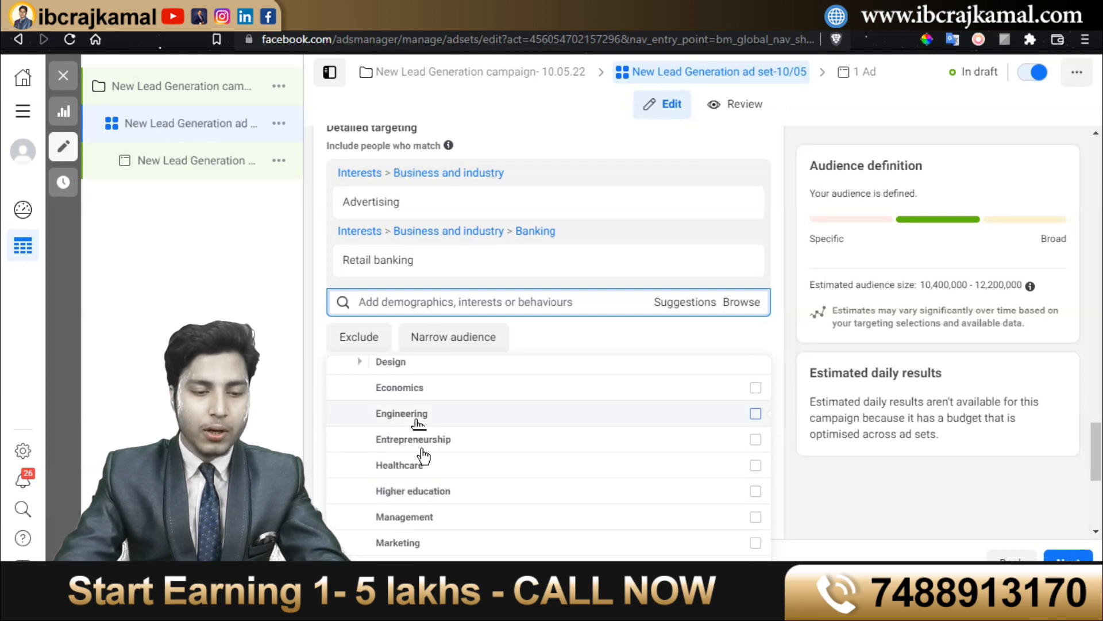
pyautogui.click(755, 439)
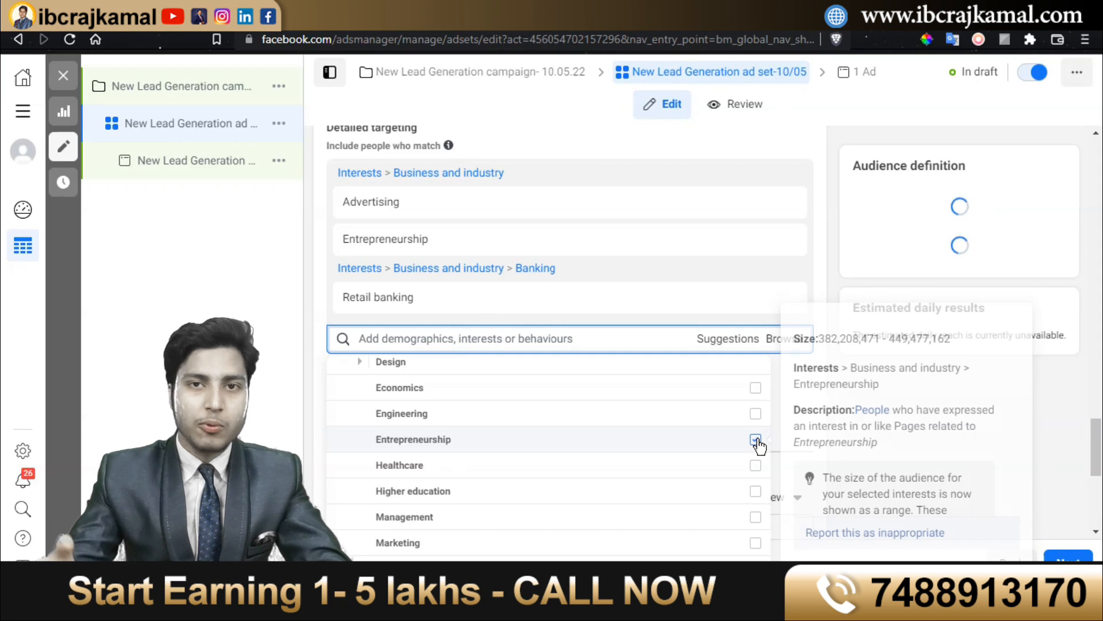
pyautogui.scroll(-4, 532, 458)
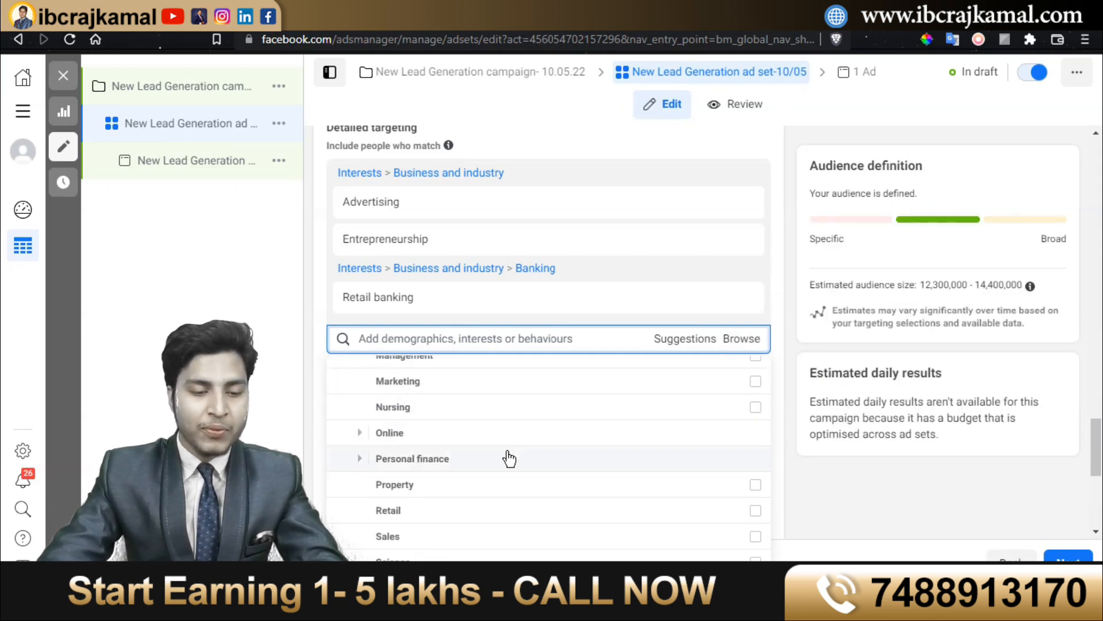
pyautogui.click(416, 337)
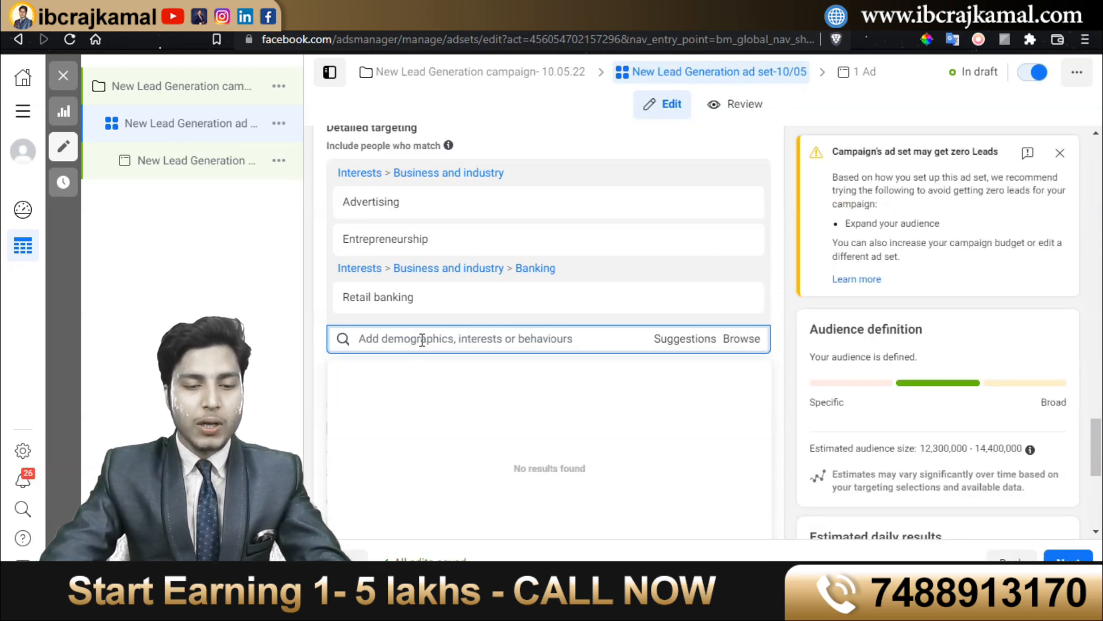
# Search 'entrepreneur' in detailed targeting and add the Social entrepreneurship interest
pyautogui.click(756, 344)
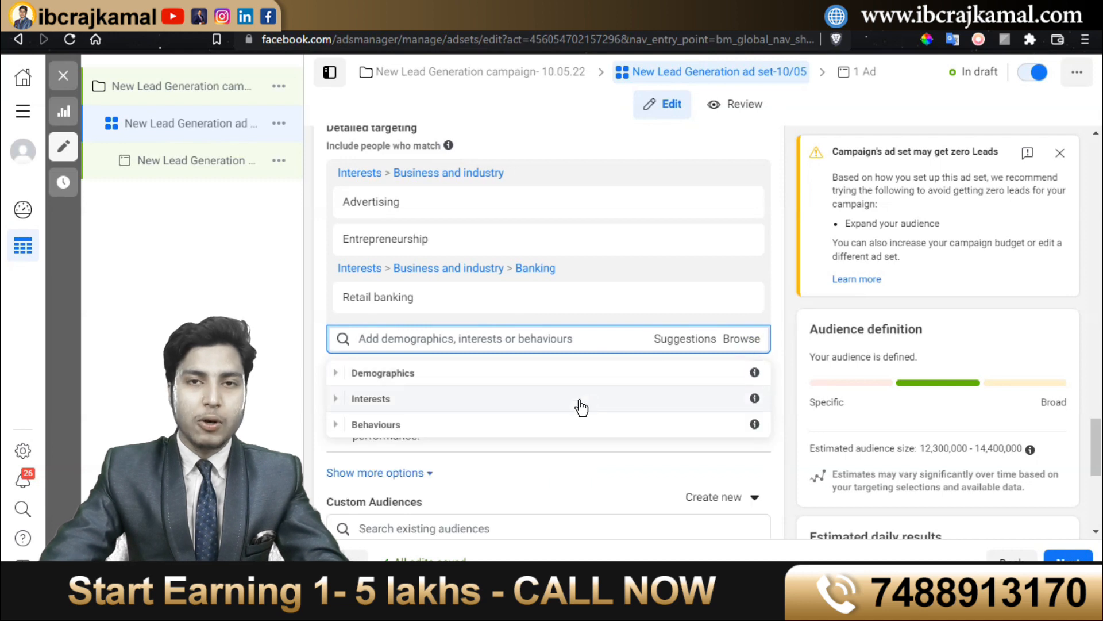
pyautogui.click(505, 339)
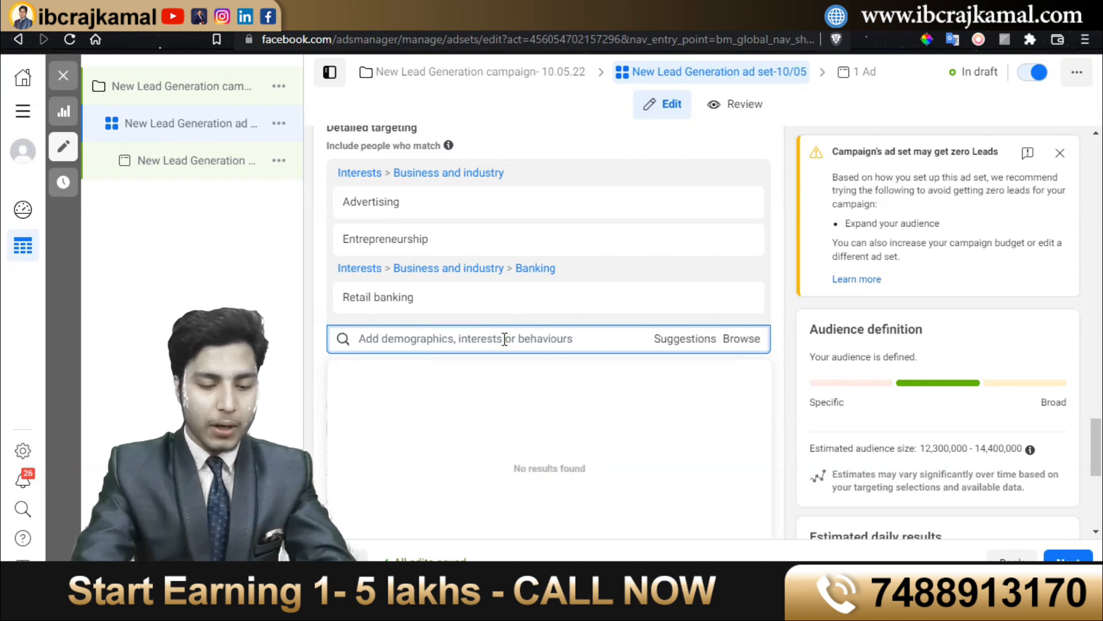
pyautogui.write('entrepren')
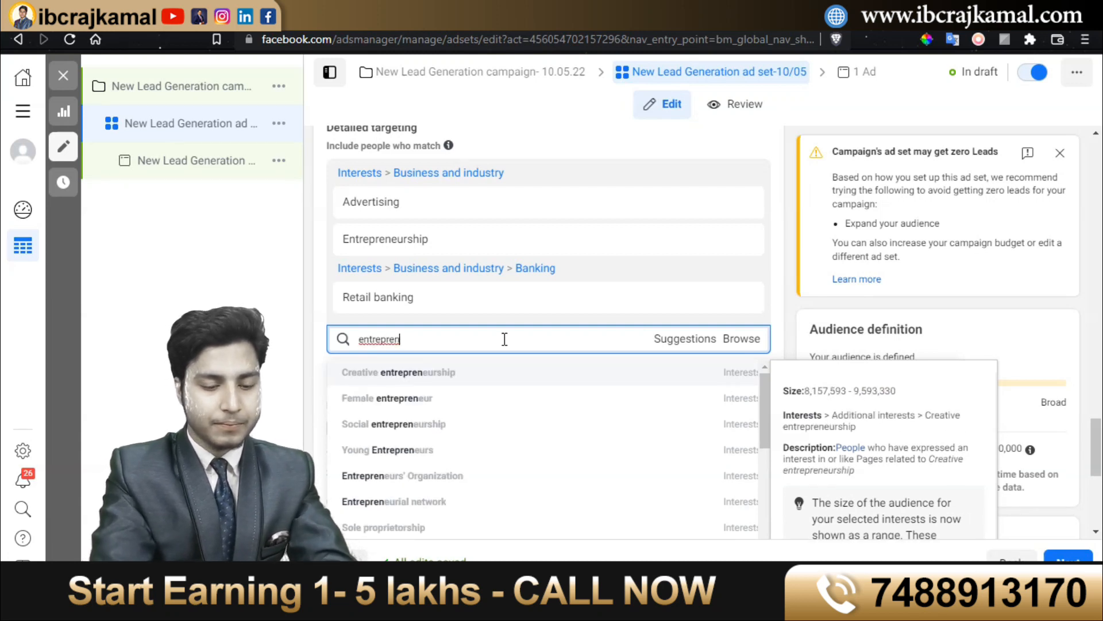
pyautogui.press('BackSpace')
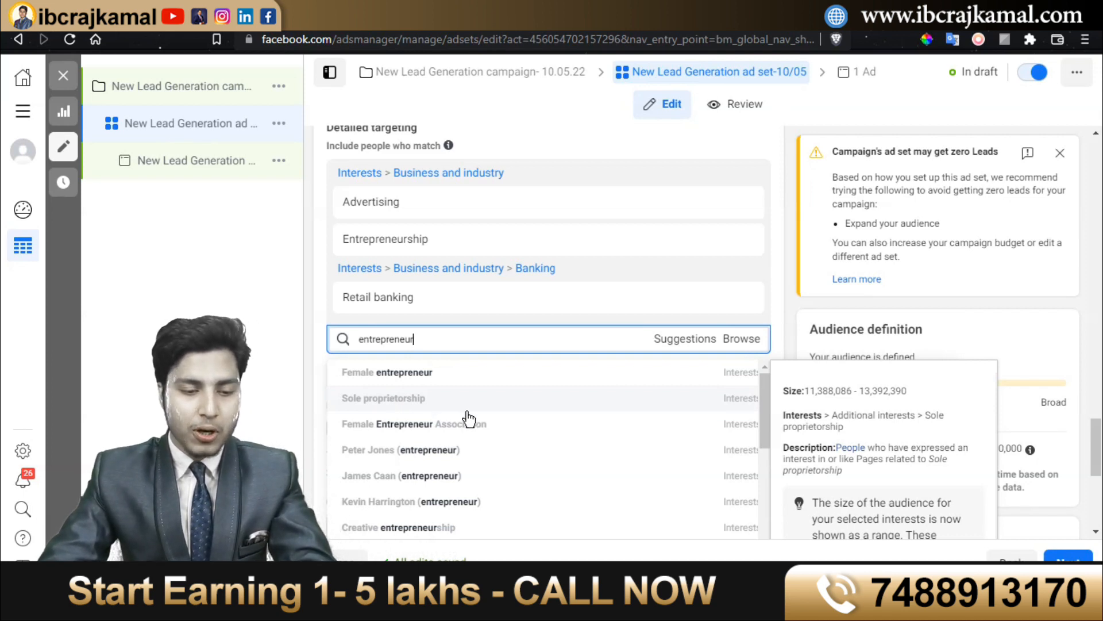
pyautogui.scroll(-5, 468, 417)
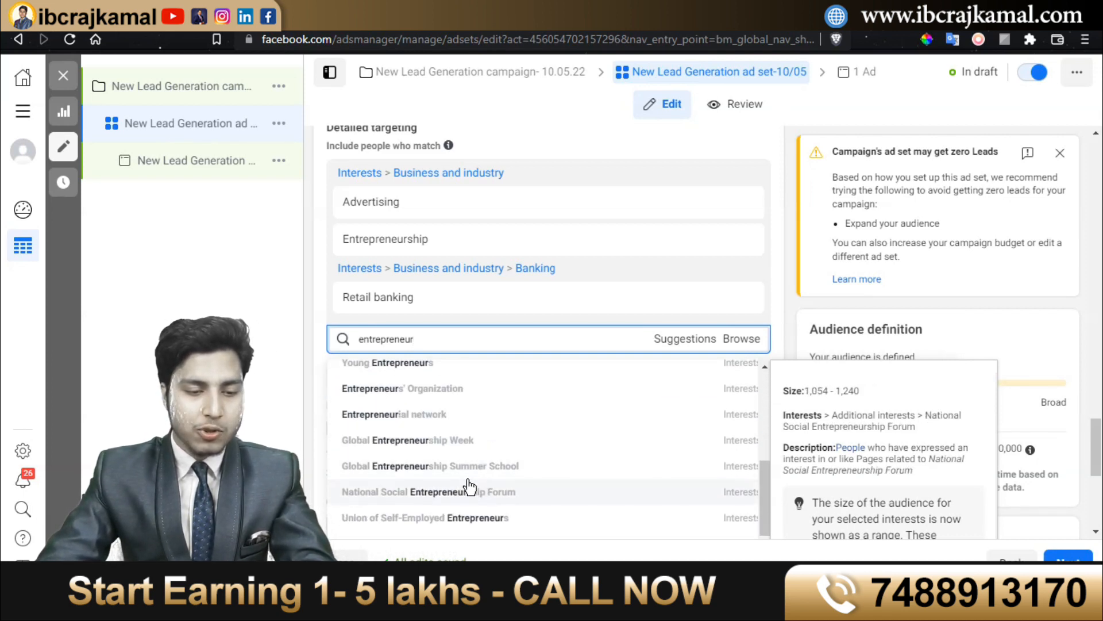
pyautogui.scroll(2, 418, 463)
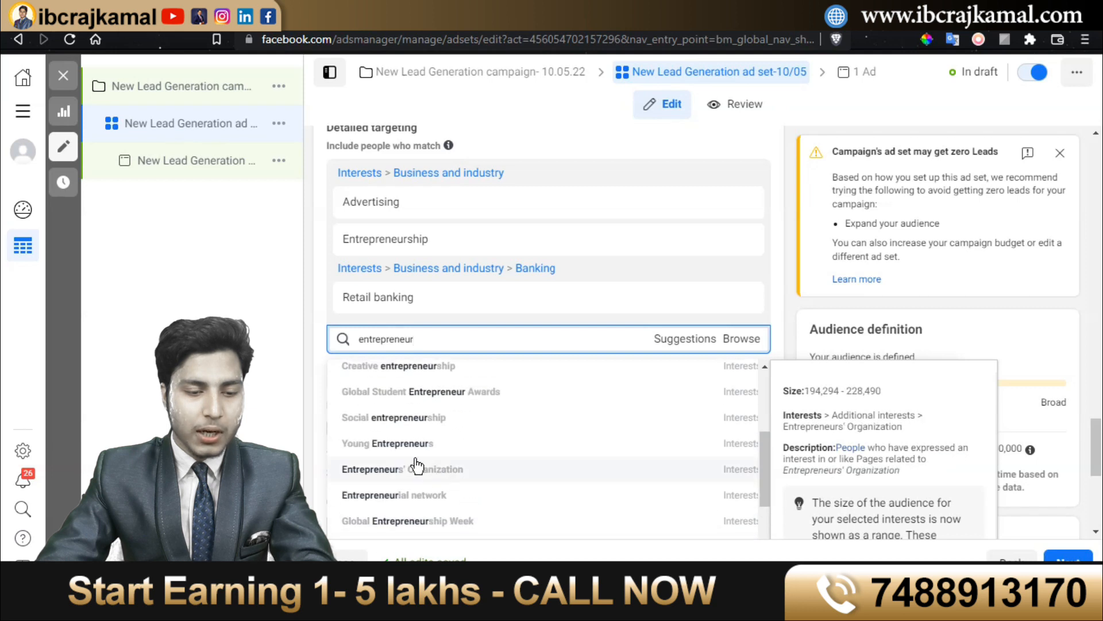
pyautogui.click(454, 422)
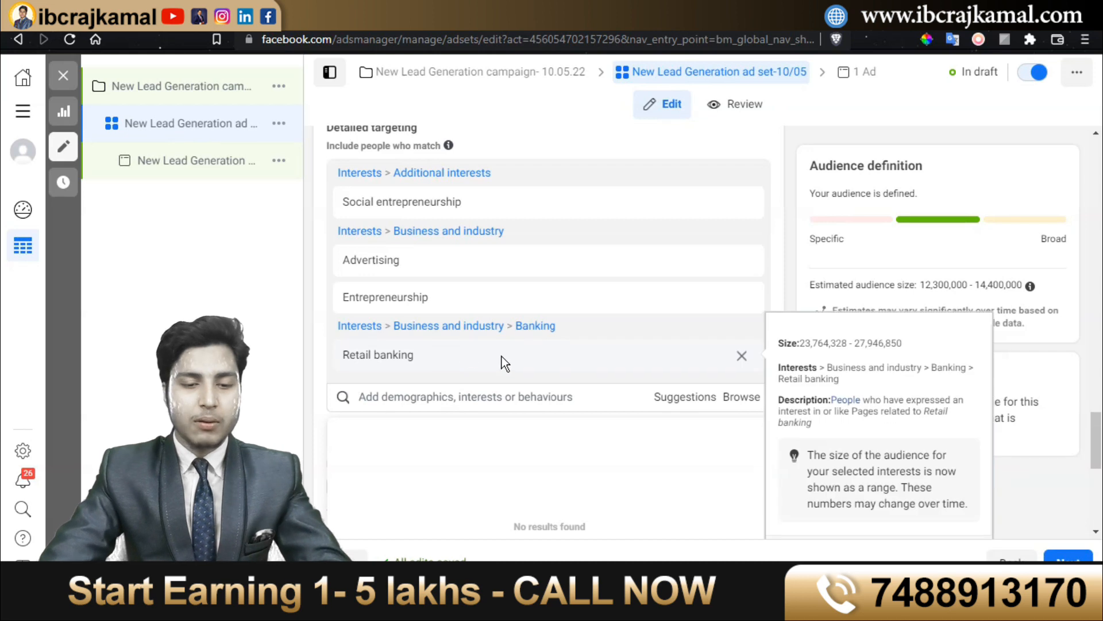
# Add the Owner and CEO job title from the suggested targeting options
pyautogui.click(678, 397)
pyautogui.scroll(-2, 457, 431)
pyautogui.scroll(2, 424, 459)
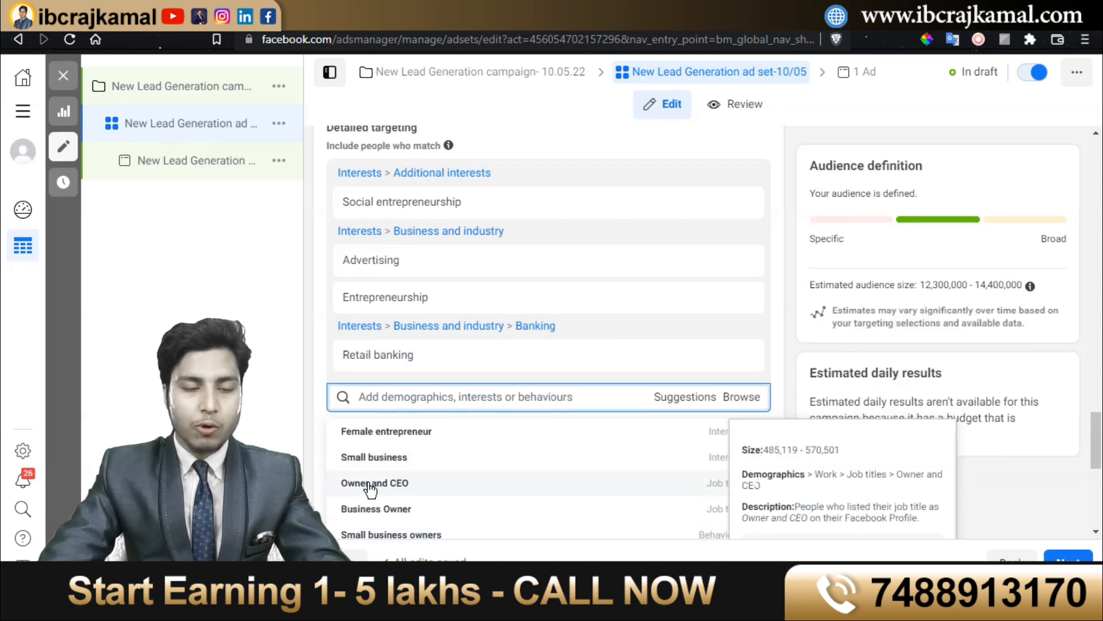
pyautogui.click(369, 488)
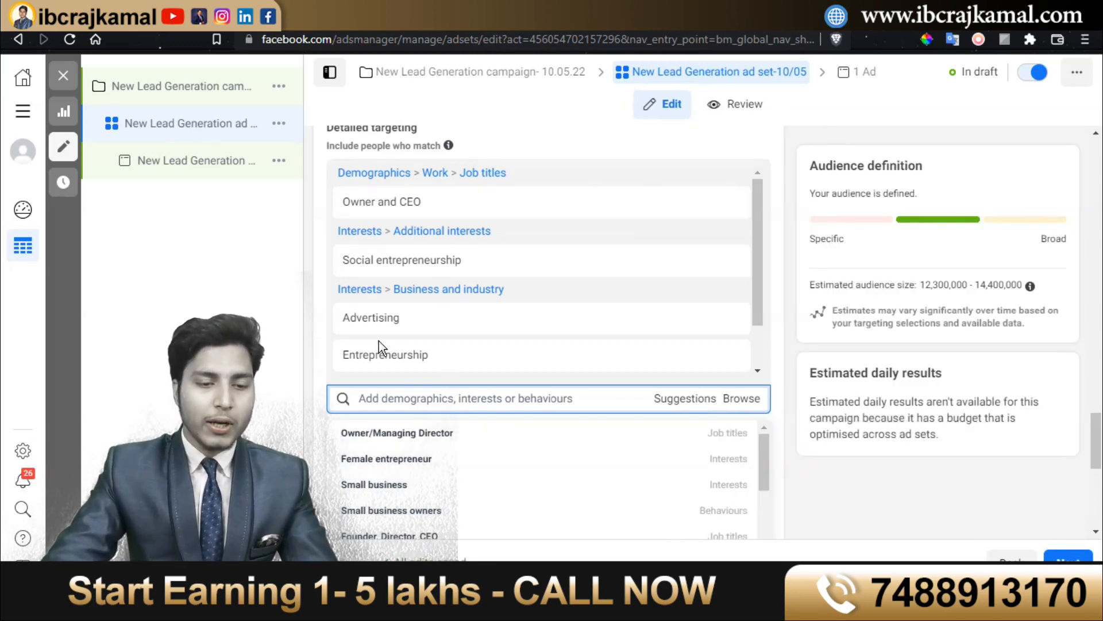
pyautogui.scroll(-1, 757, 288)
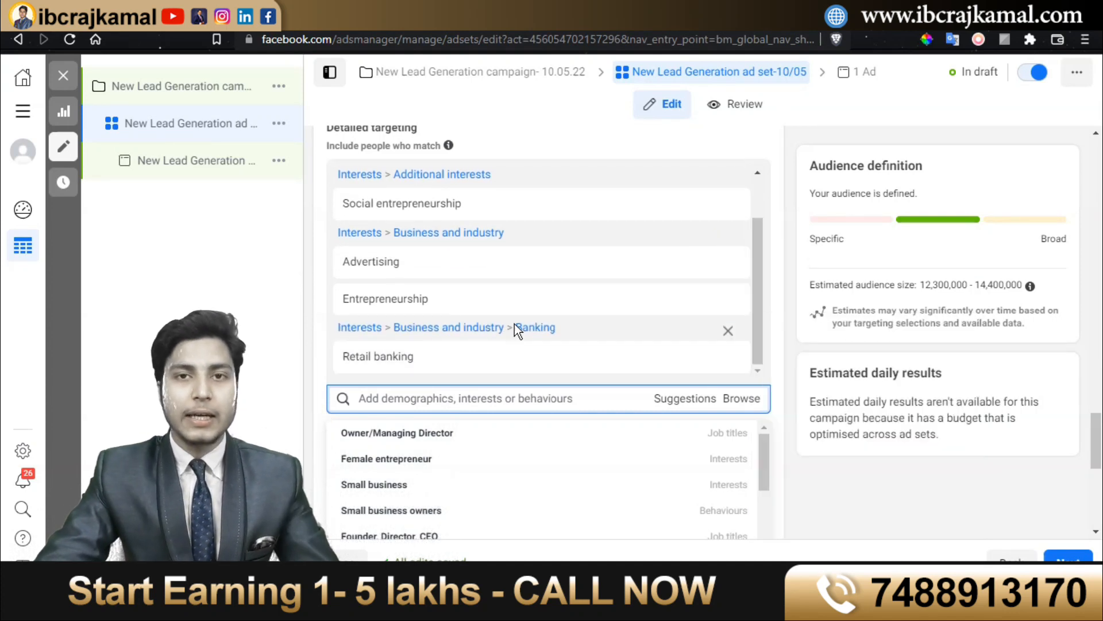
pyautogui.scroll(-1, 515, 325)
pyautogui.scroll(-4, 741, 412)
pyautogui.scroll(-3, 790, 468)
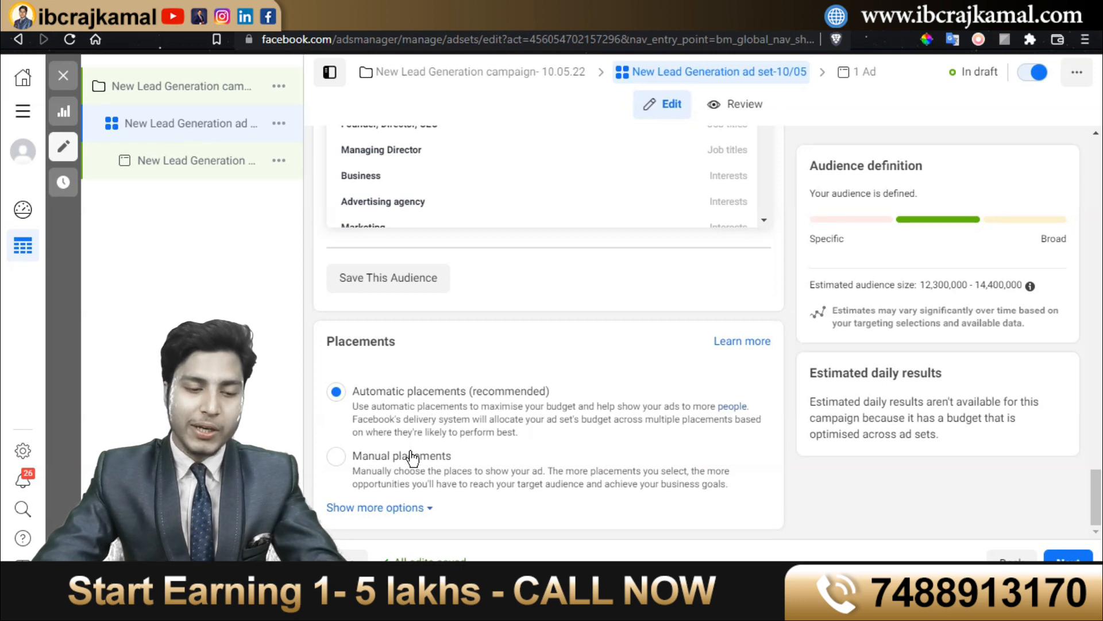
# Switch to manual placements and turn off the Instagram and Audience Network platforms
pyautogui.click(384, 456)
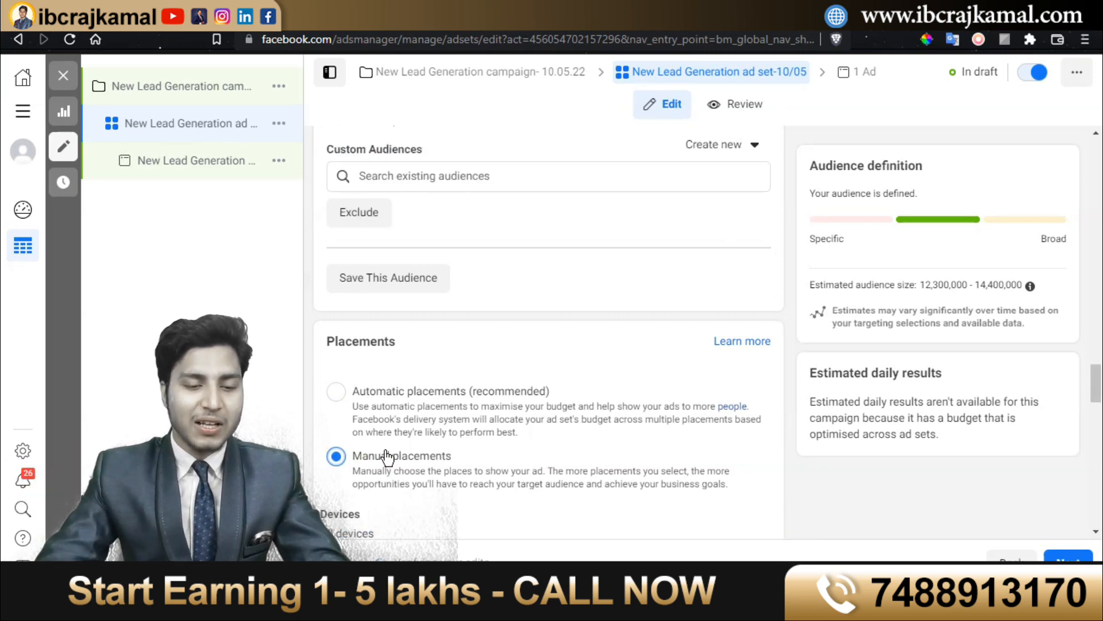
pyautogui.scroll(-4, 453, 434)
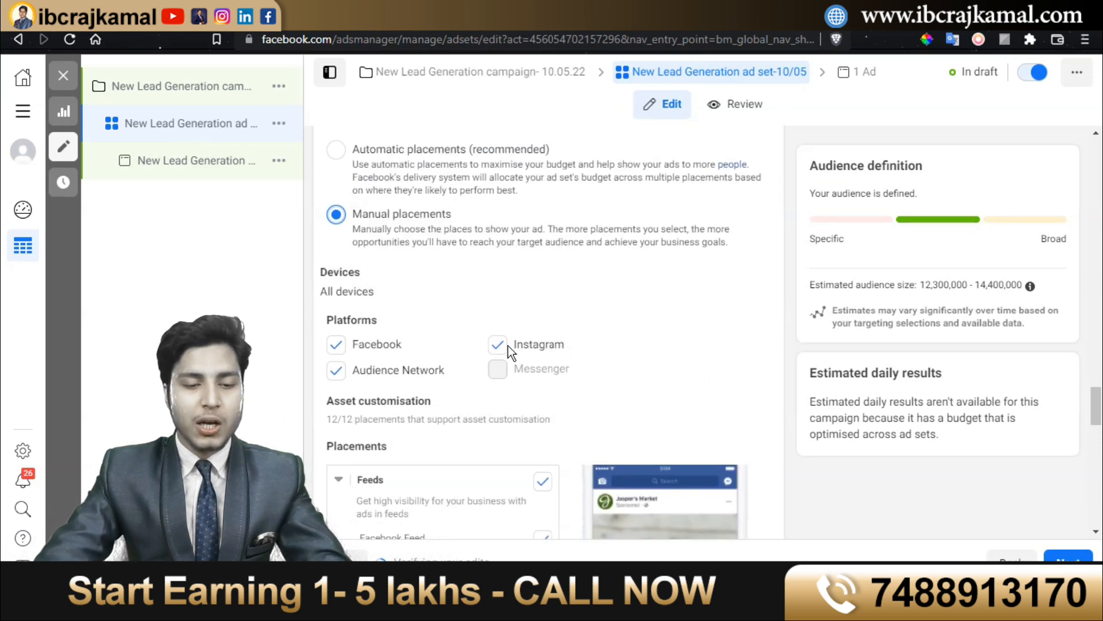
pyautogui.click(497, 344)
pyautogui.click(337, 370)
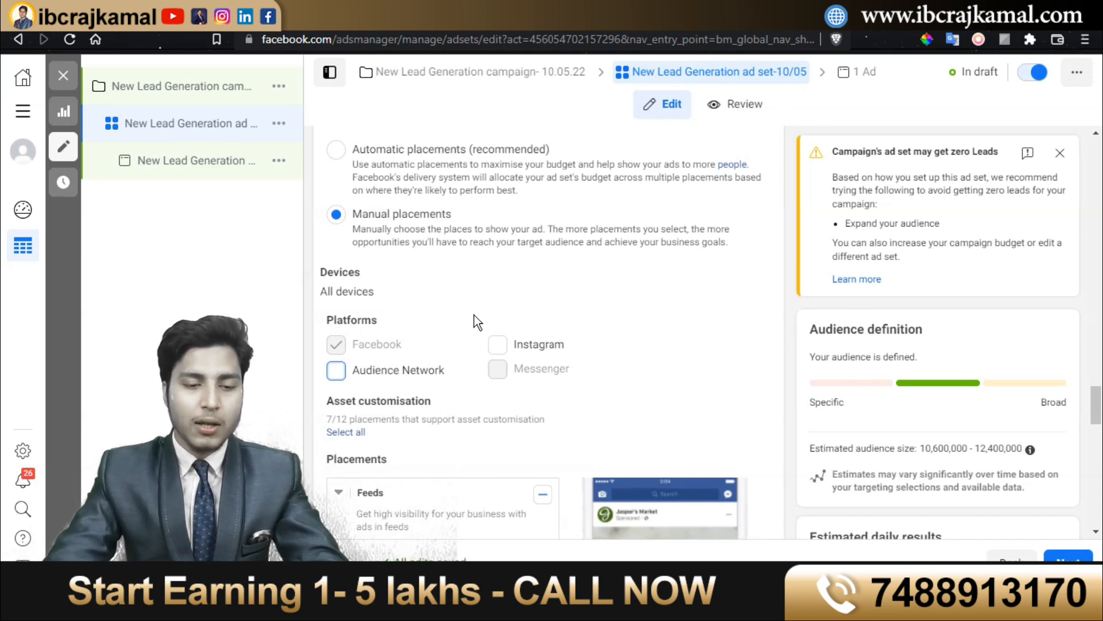
# Remove Facebook Stories from the placements, keeping Feed, Marketplace, video feeds, Search and Instant Articles
pyautogui.scroll(-1, 500, 321)
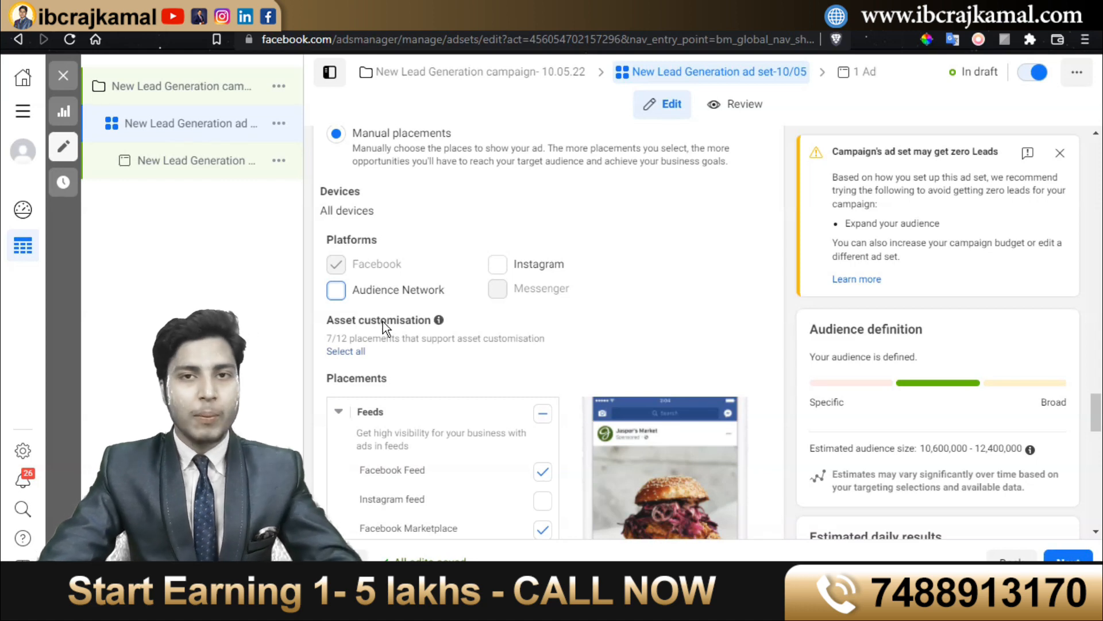
pyautogui.scroll(-10, 398, 323)
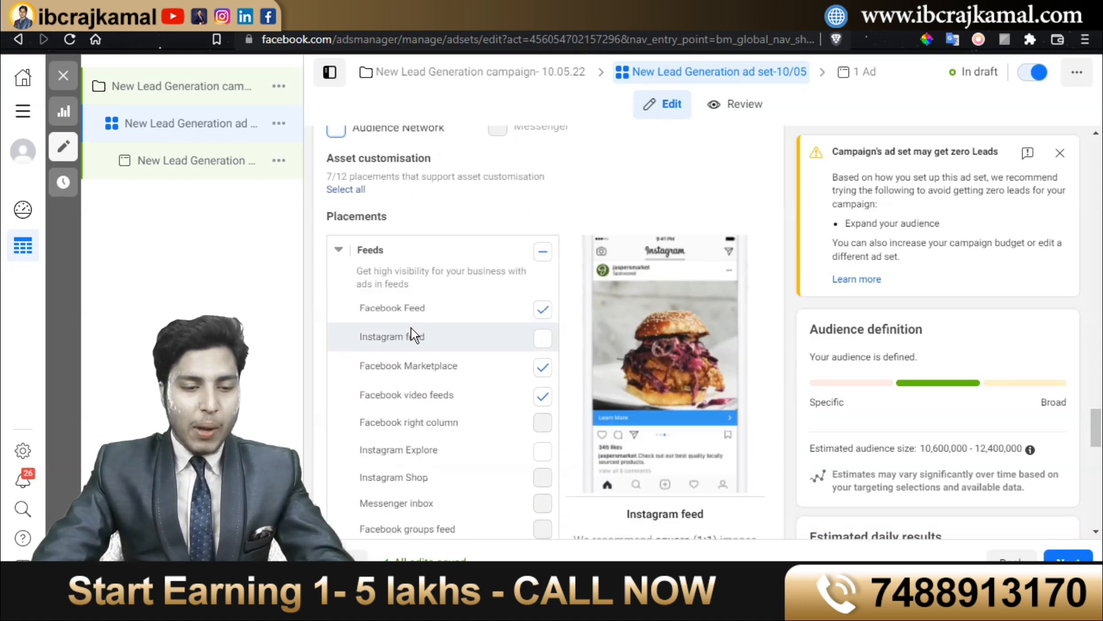
pyautogui.scroll(-4, 416, 335)
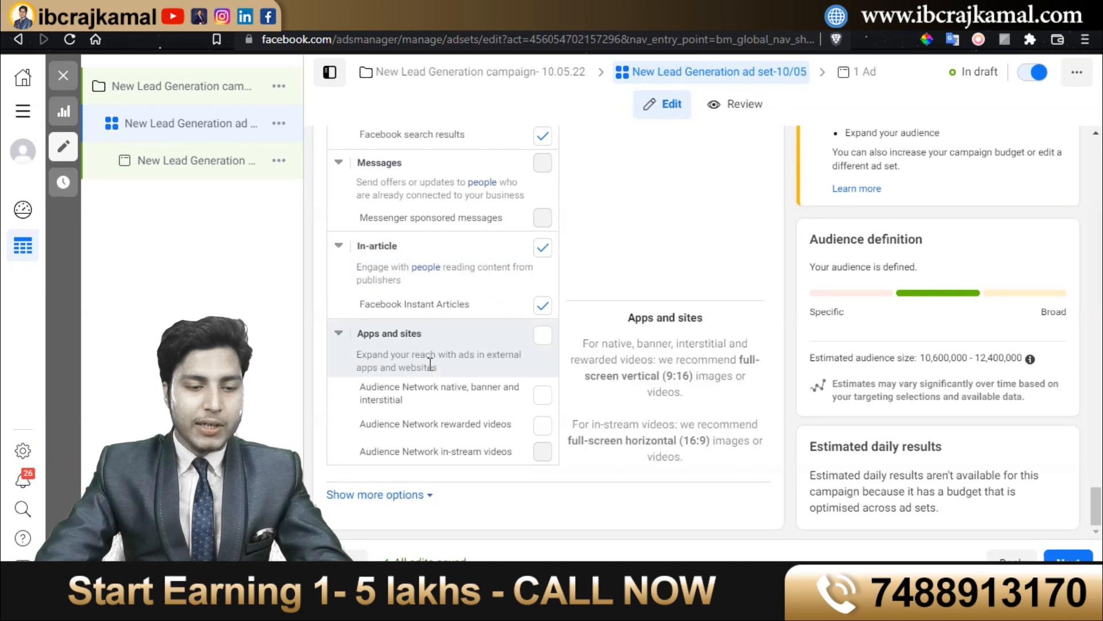
pyautogui.scroll(3, 433, 380)
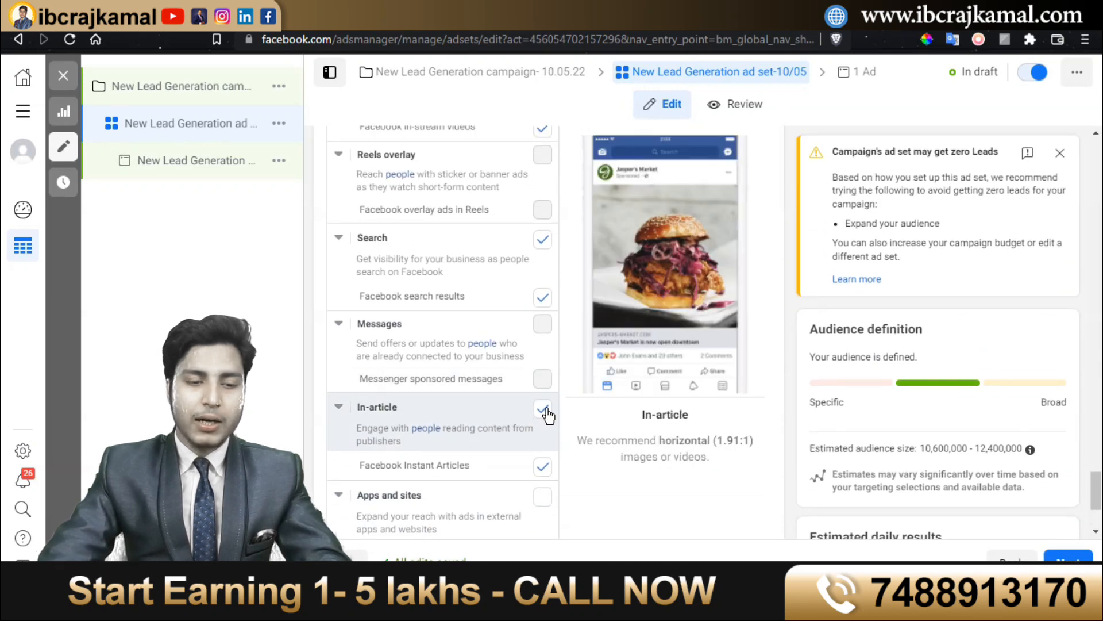
pyautogui.scroll(2, 523, 247)
pyautogui.scroll(2, 520, 250)
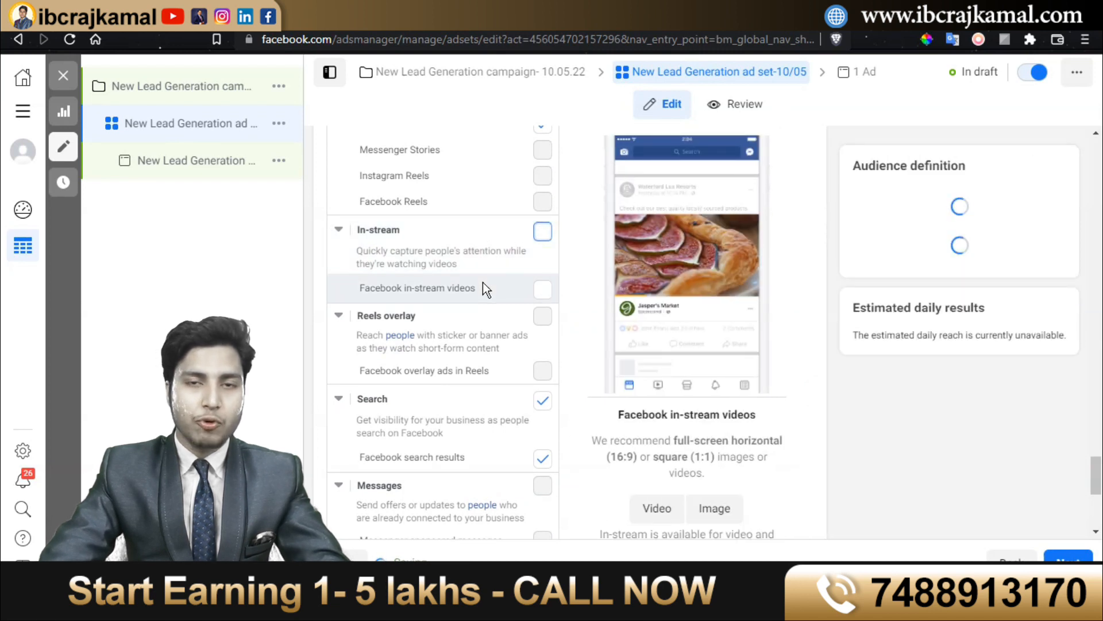
pyautogui.scroll(3, 483, 281)
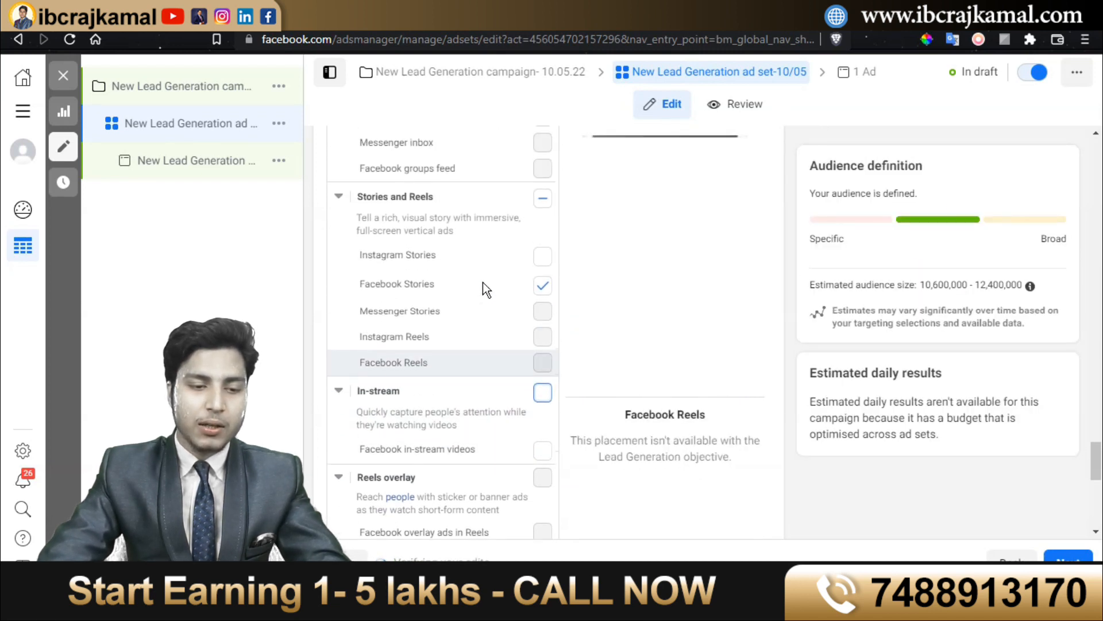
pyautogui.click(542, 286)
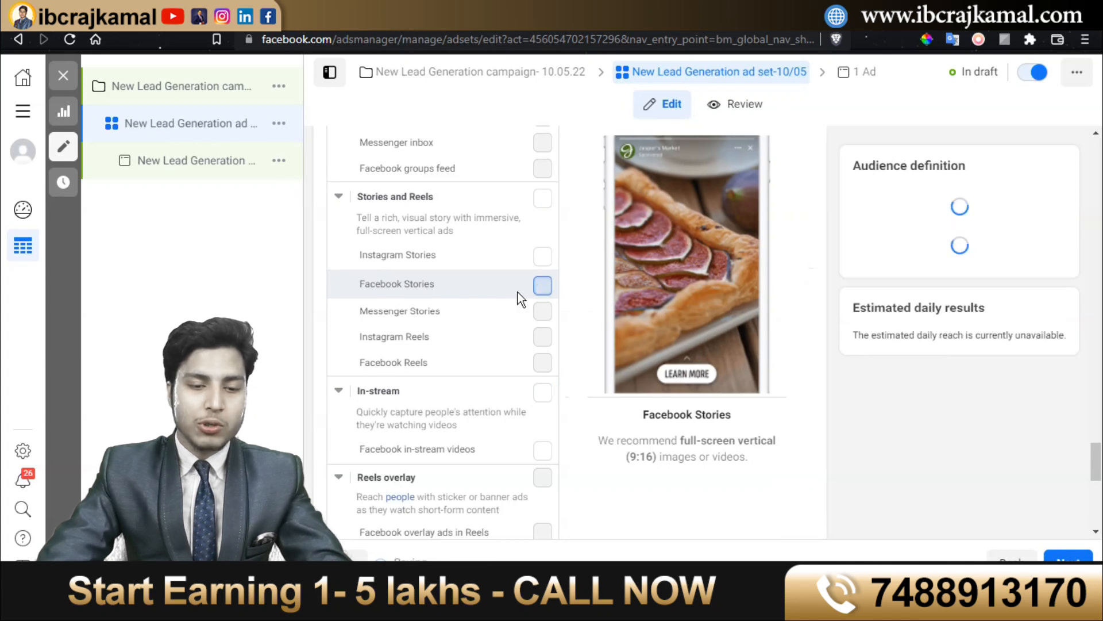
pyautogui.scroll(3, 499, 295)
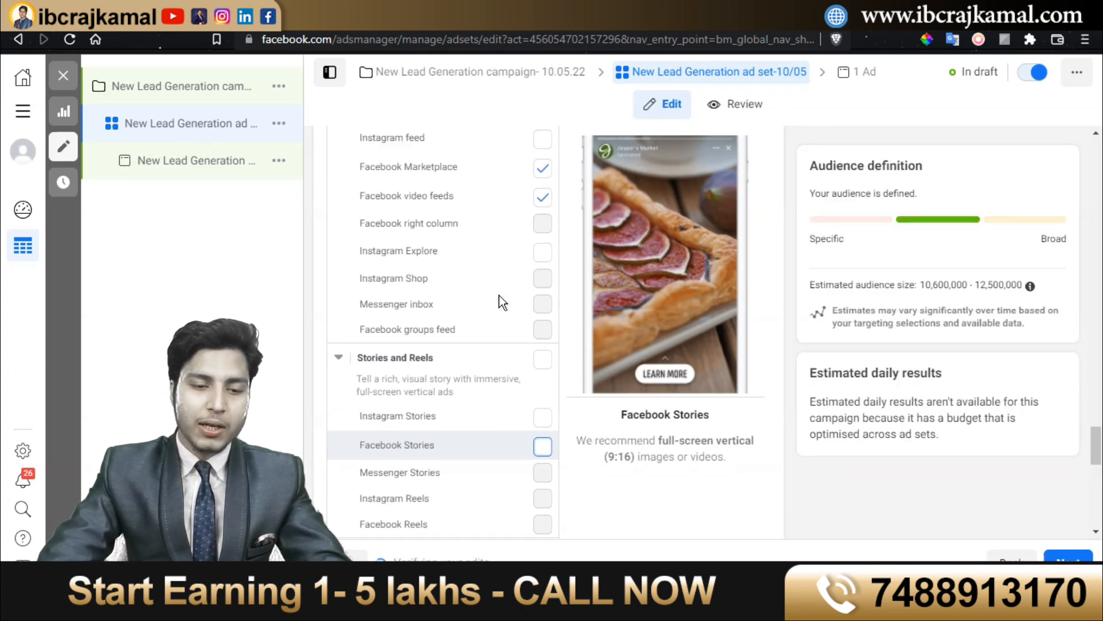
pyautogui.scroll(2, 498, 295)
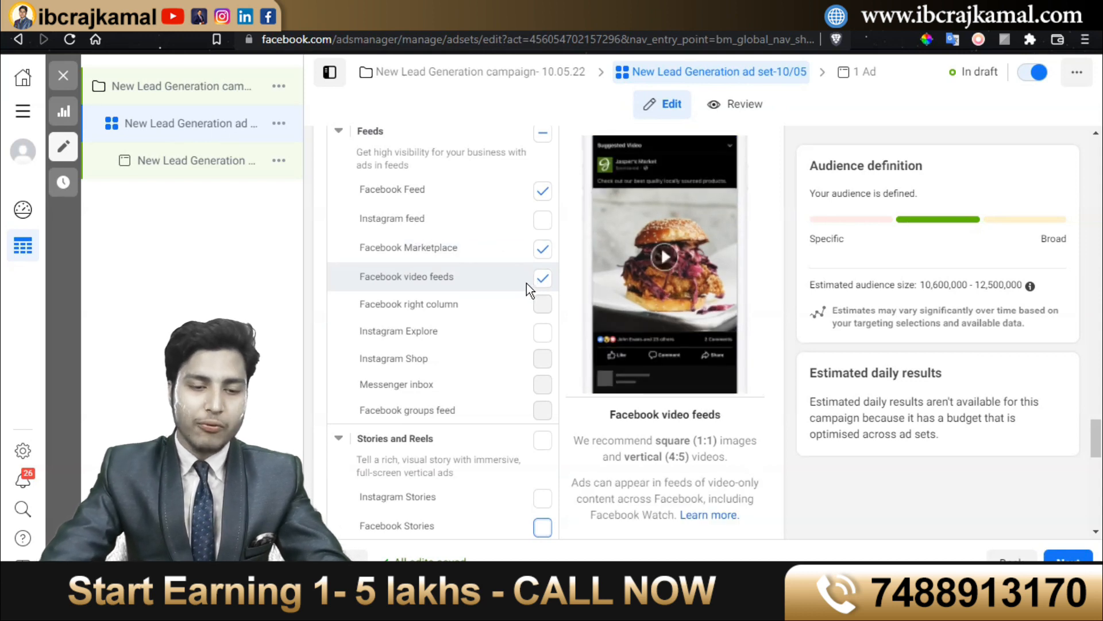
pyautogui.scroll(2, 517, 283)
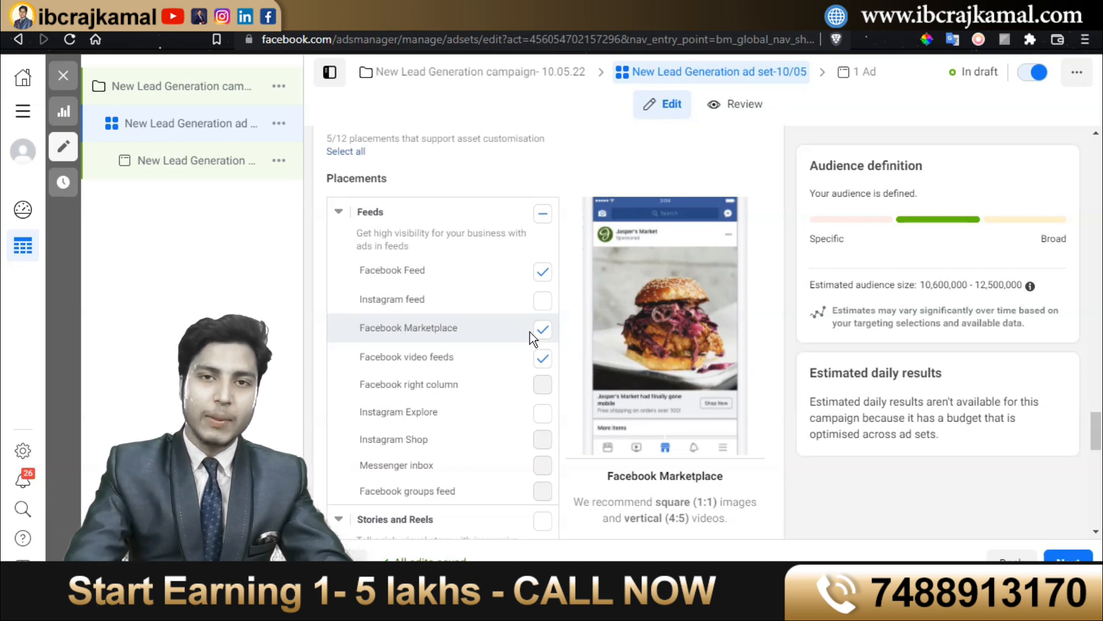
pyautogui.scroll(-1, 526, 332)
pyautogui.scroll(-6, 526, 332)
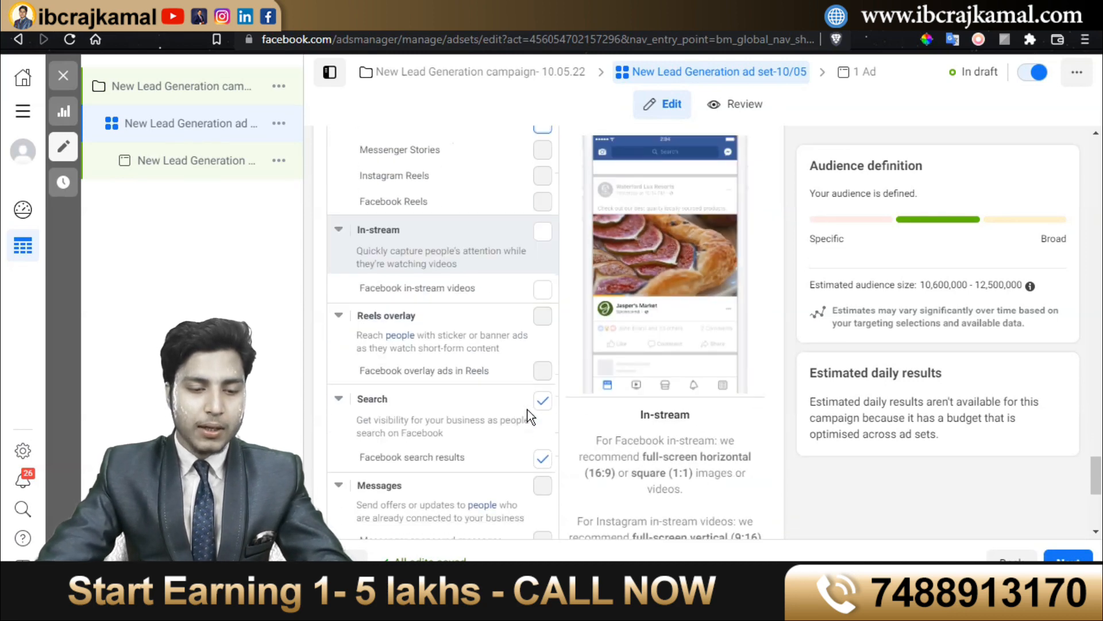
pyautogui.scroll(-3, 523, 418)
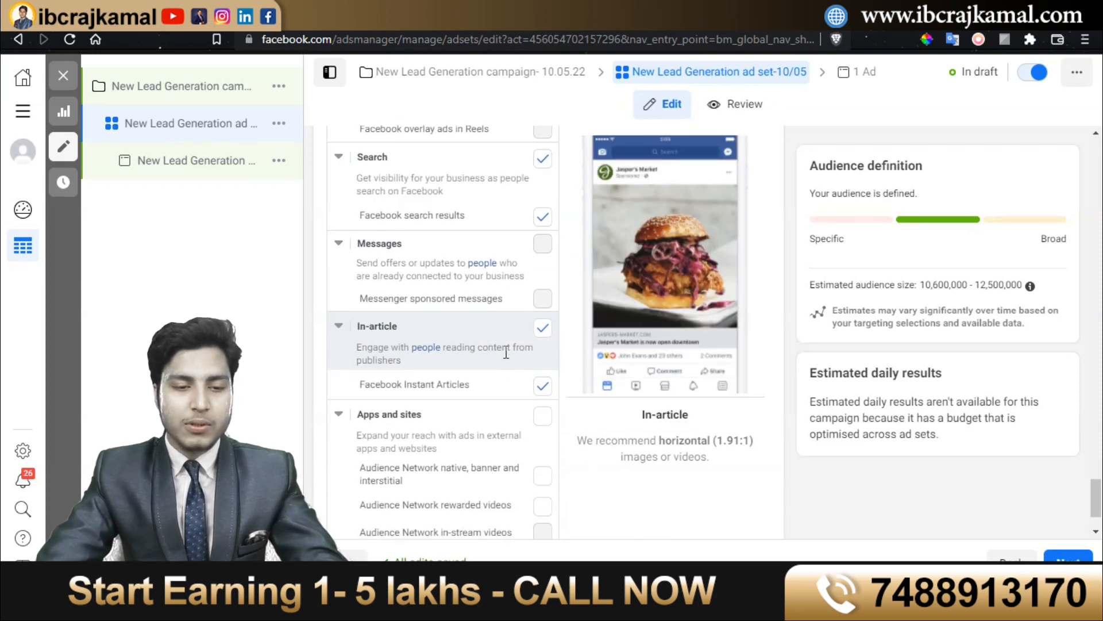
pyautogui.scroll(1, 509, 344)
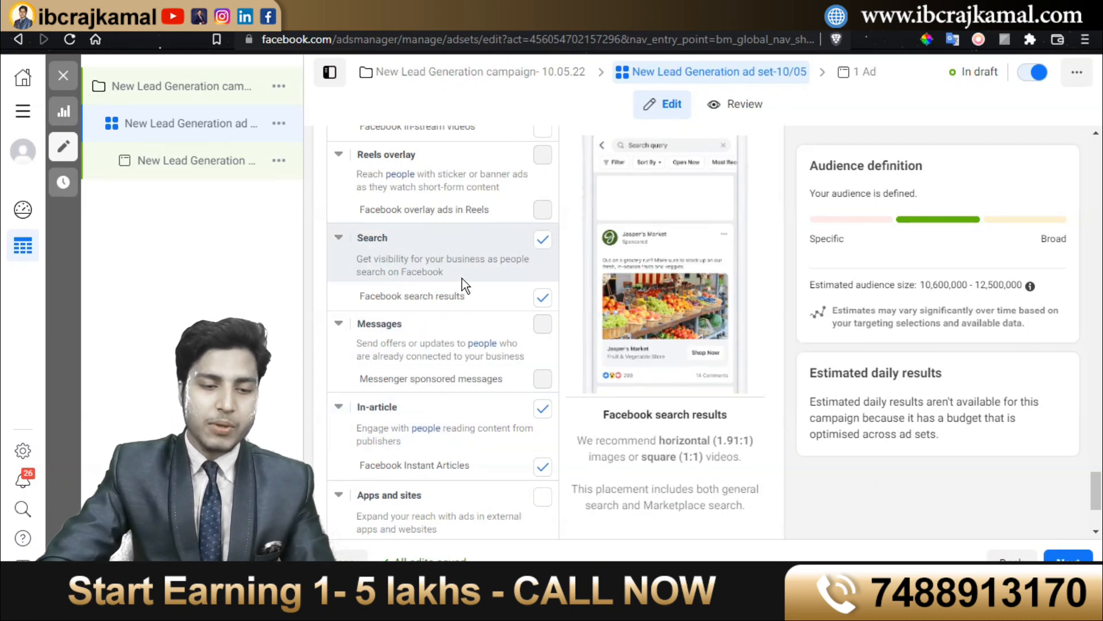
pyautogui.scroll(10, 461, 279)
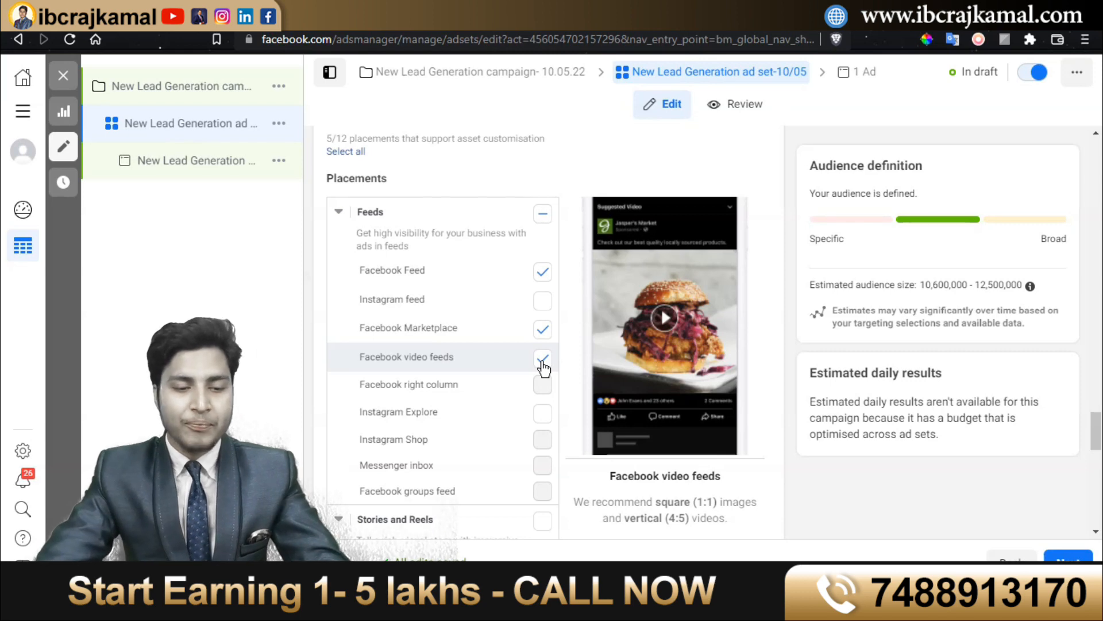
pyautogui.scroll(-14, 563, 375)
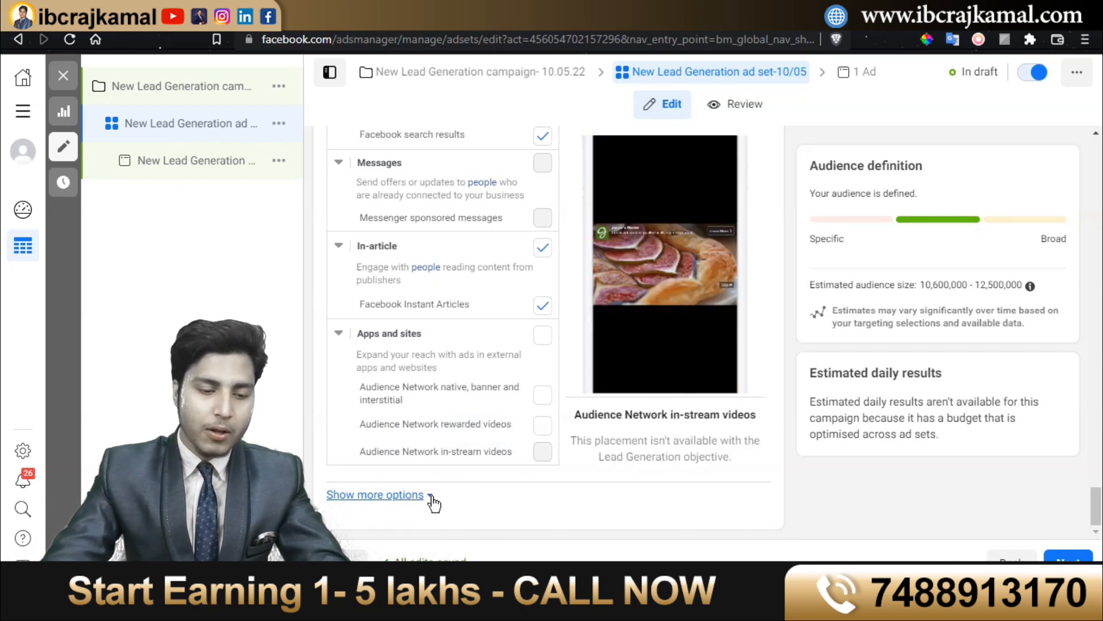
# Edit the mobile device targeting under More options to Android devices only
pyautogui.click(432, 501)
pyautogui.scroll(-4, 519, 456)
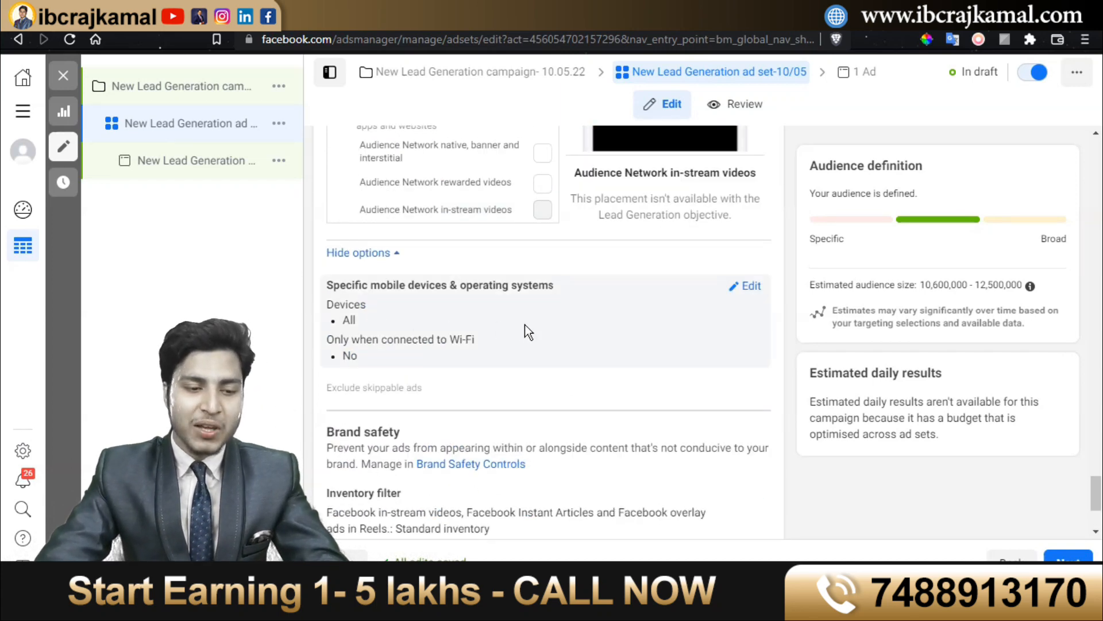
pyautogui.click(745, 286)
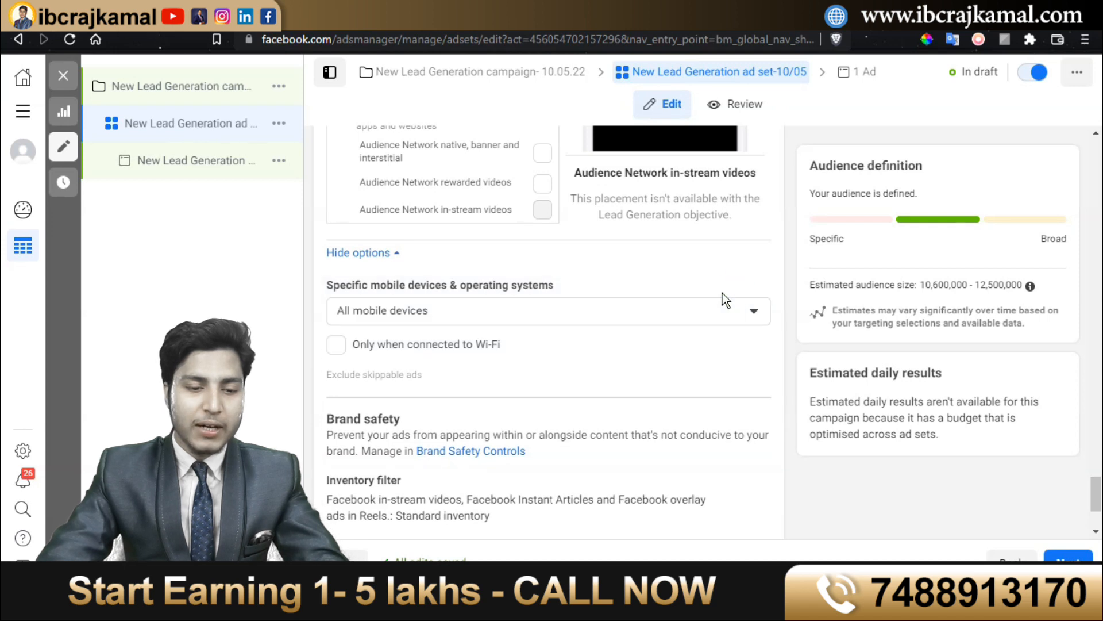
pyautogui.click(644, 310)
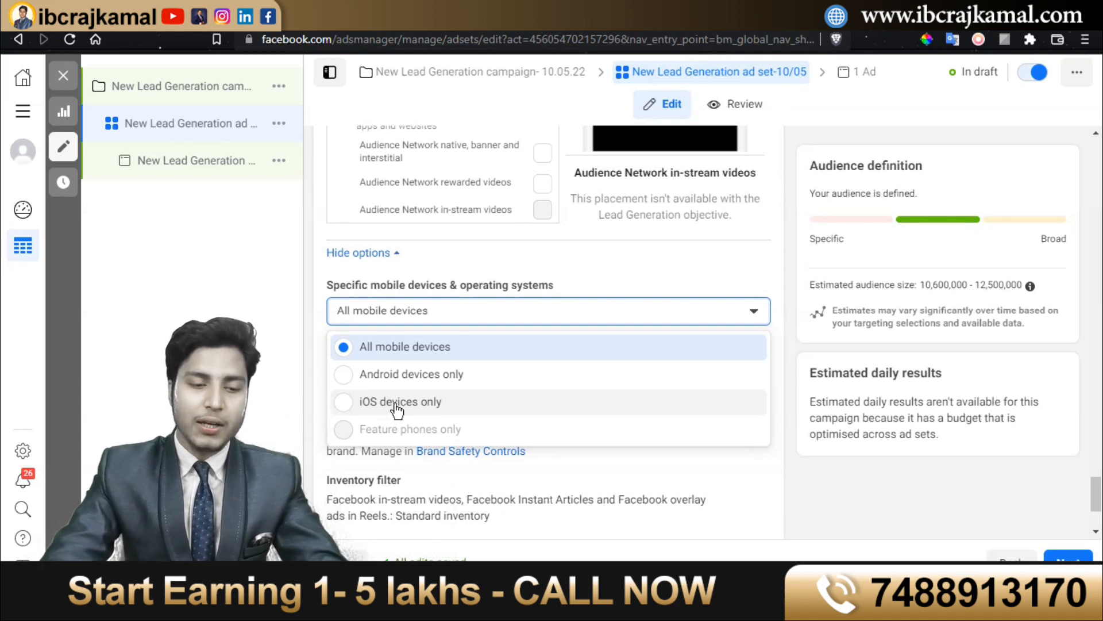
pyautogui.click(378, 374)
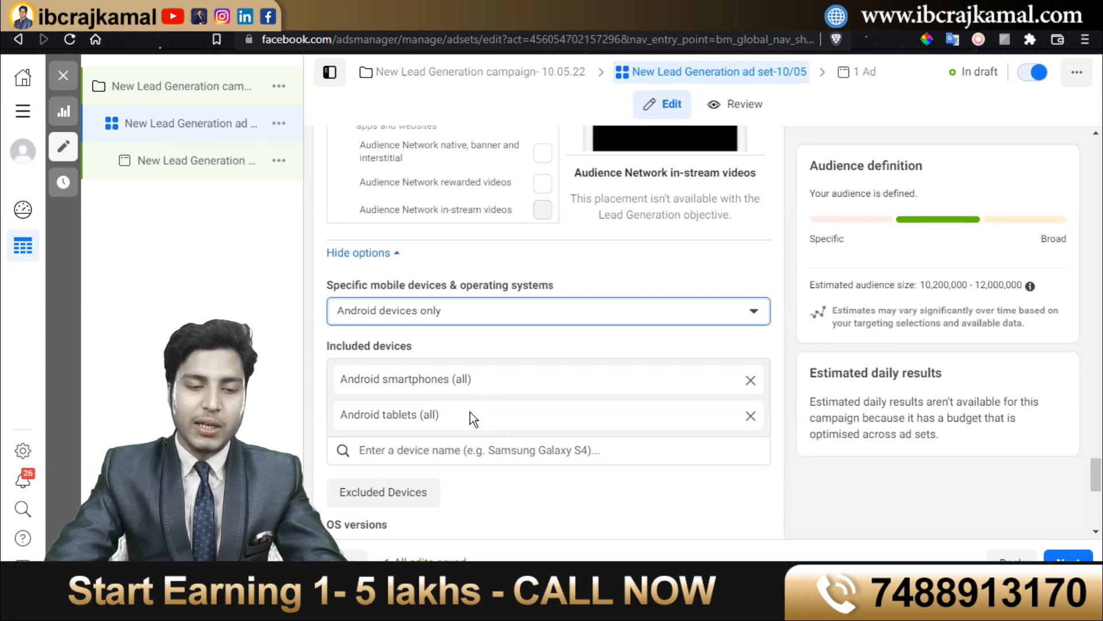
# Remove Android tablets (all) from Included devices, keeping all Android smartphones
pyautogui.scroll(-3, 543, 408)
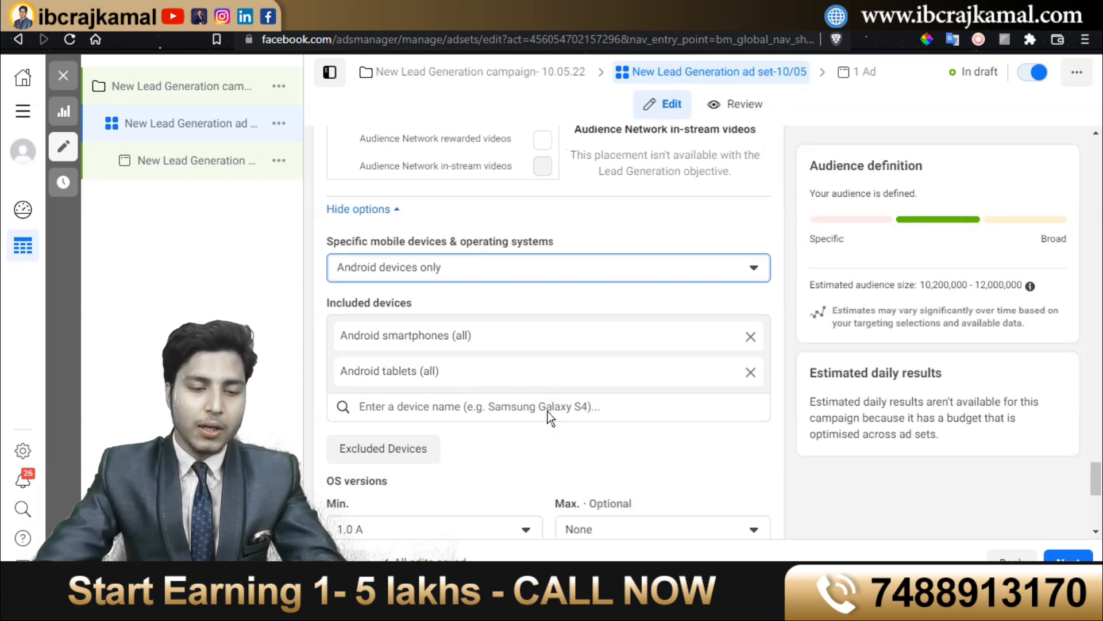
pyautogui.click(751, 335)
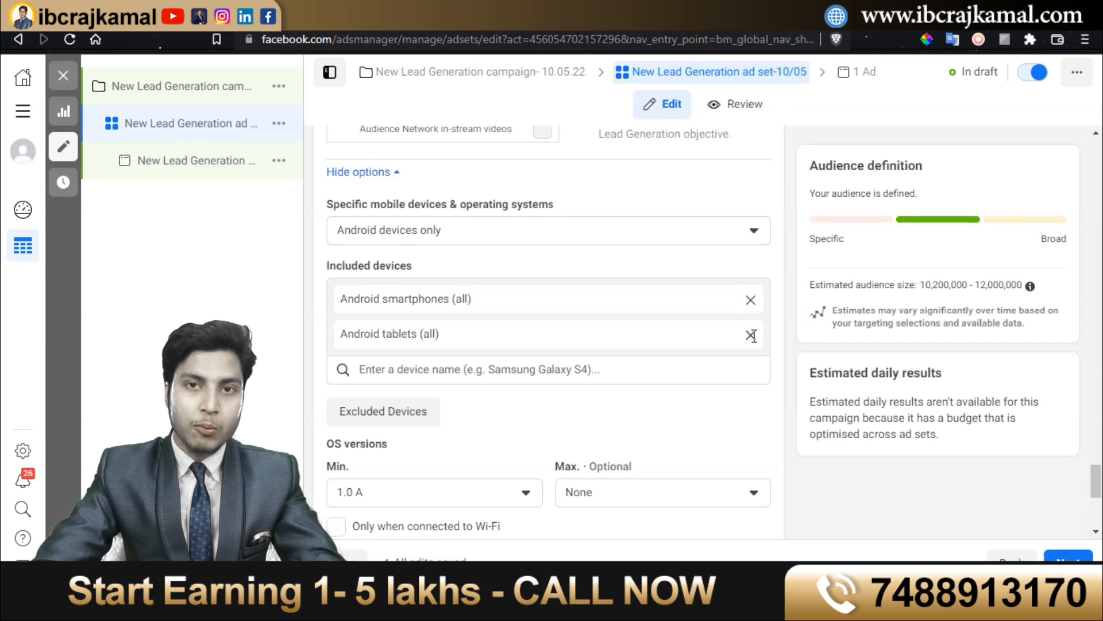
pyautogui.click(751, 335)
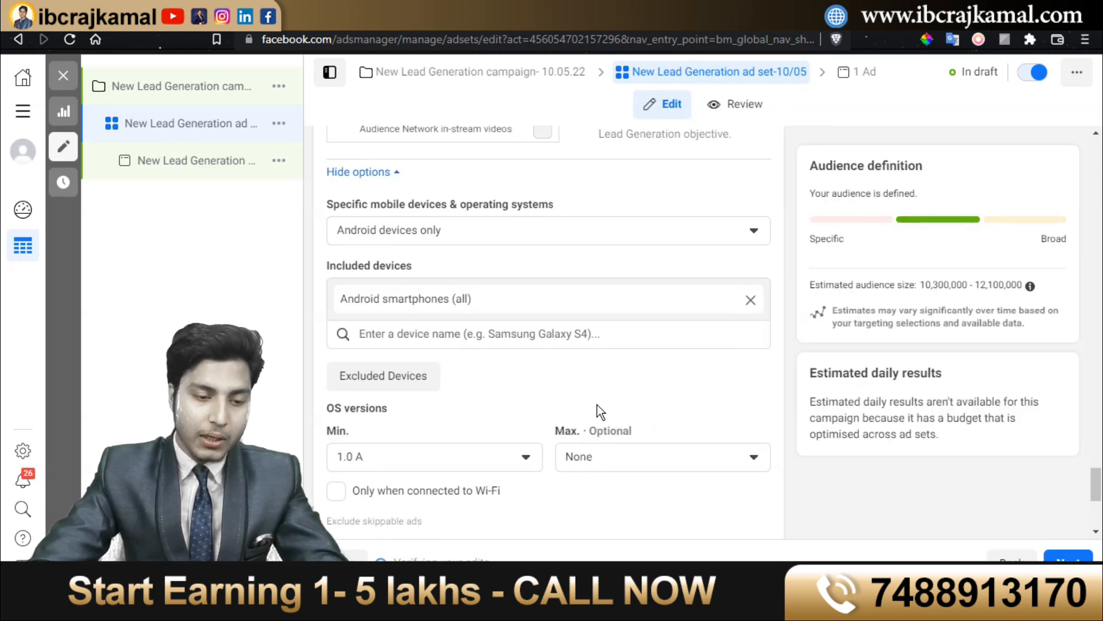
pyautogui.scroll(-4, 597, 405)
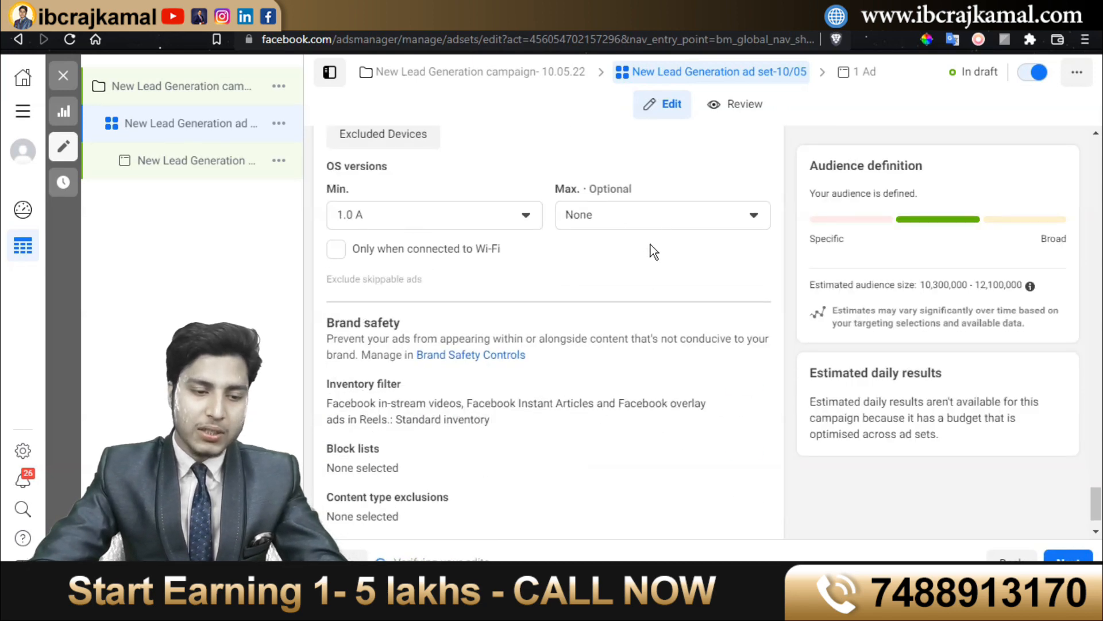
pyautogui.scroll(-1, 539, 326)
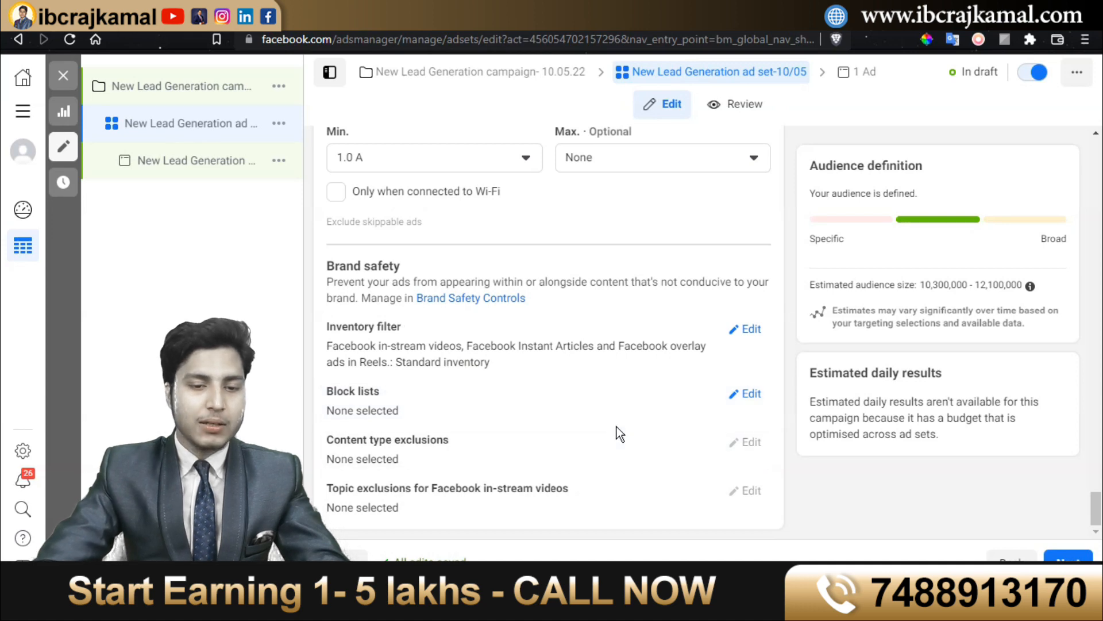
pyautogui.scroll(5, 617, 427)
pyautogui.scroll(3, 617, 435)
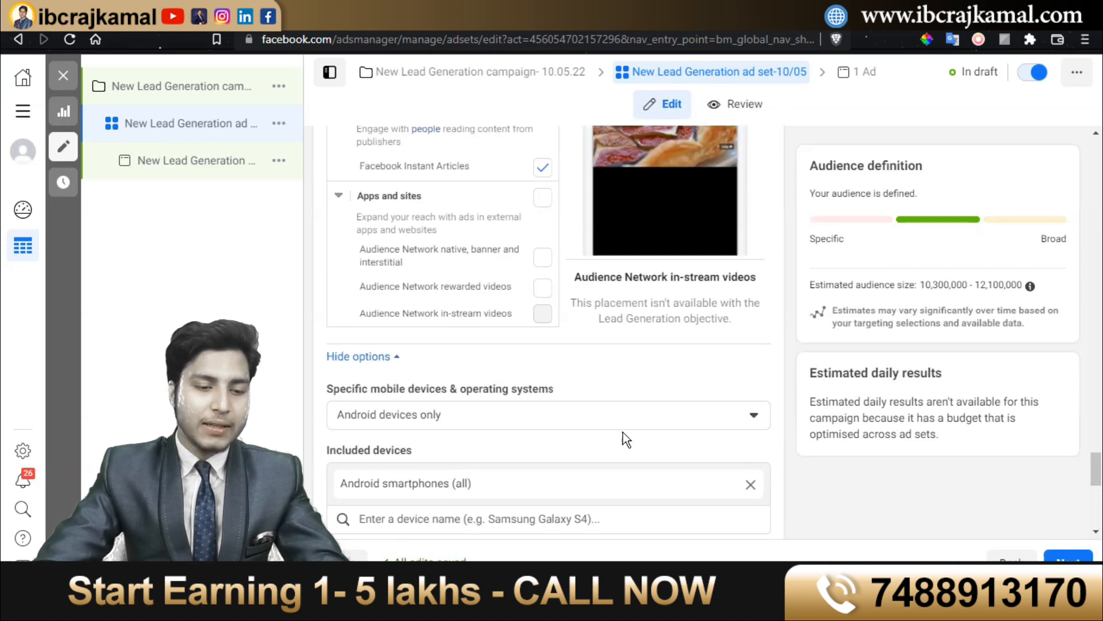
pyautogui.click(467, 421)
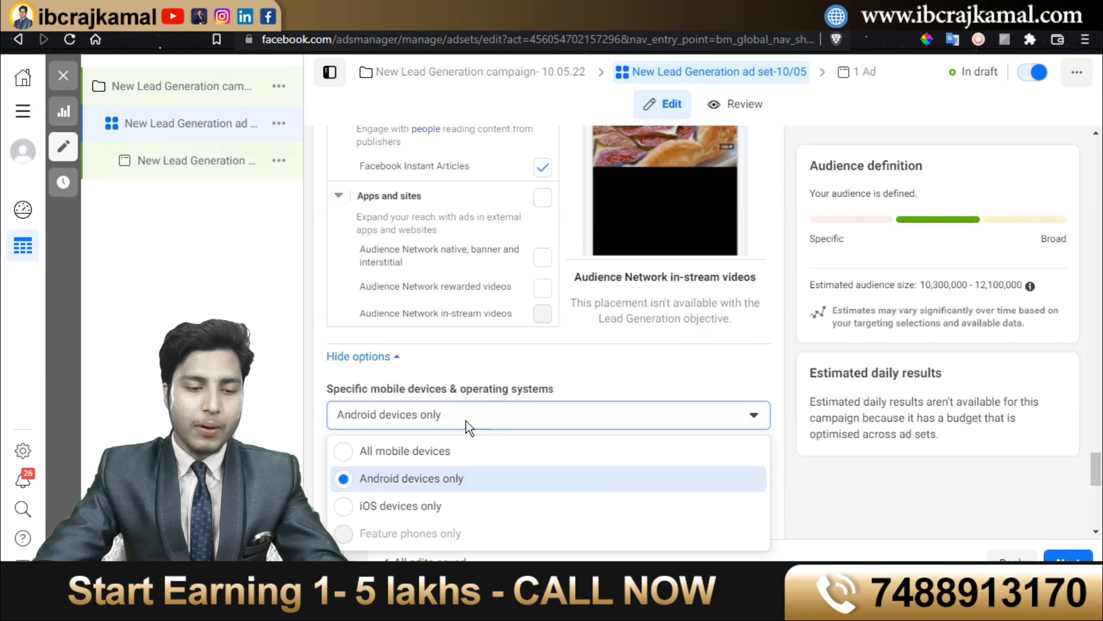
pyautogui.click(587, 374)
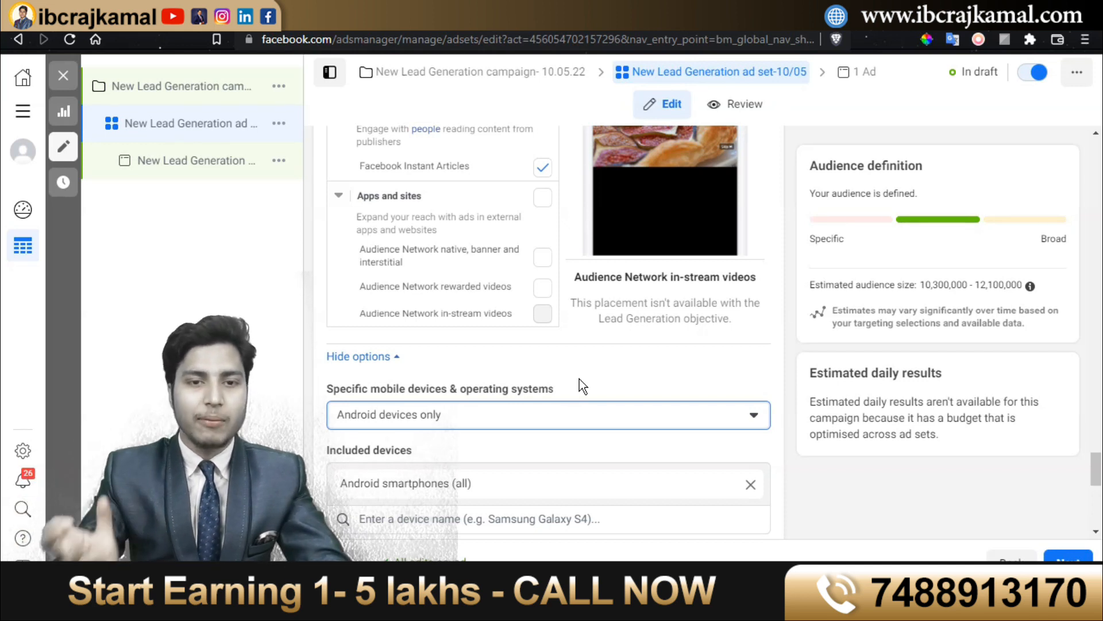
pyautogui.scroll(15, 575, 361)
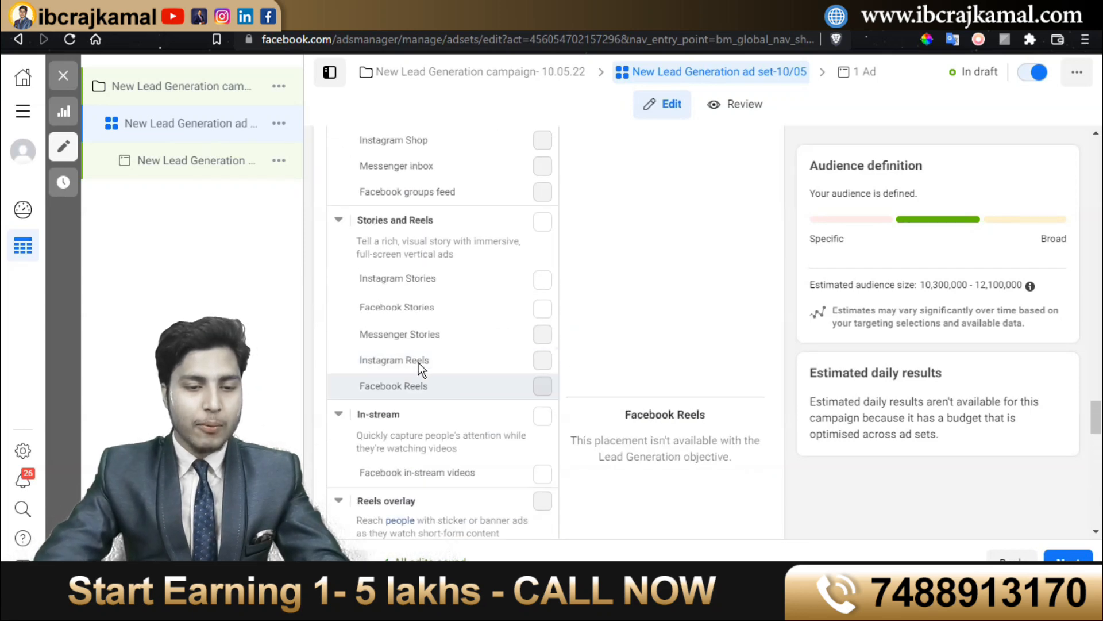
pyautogui.scroll(3, 684, 265)
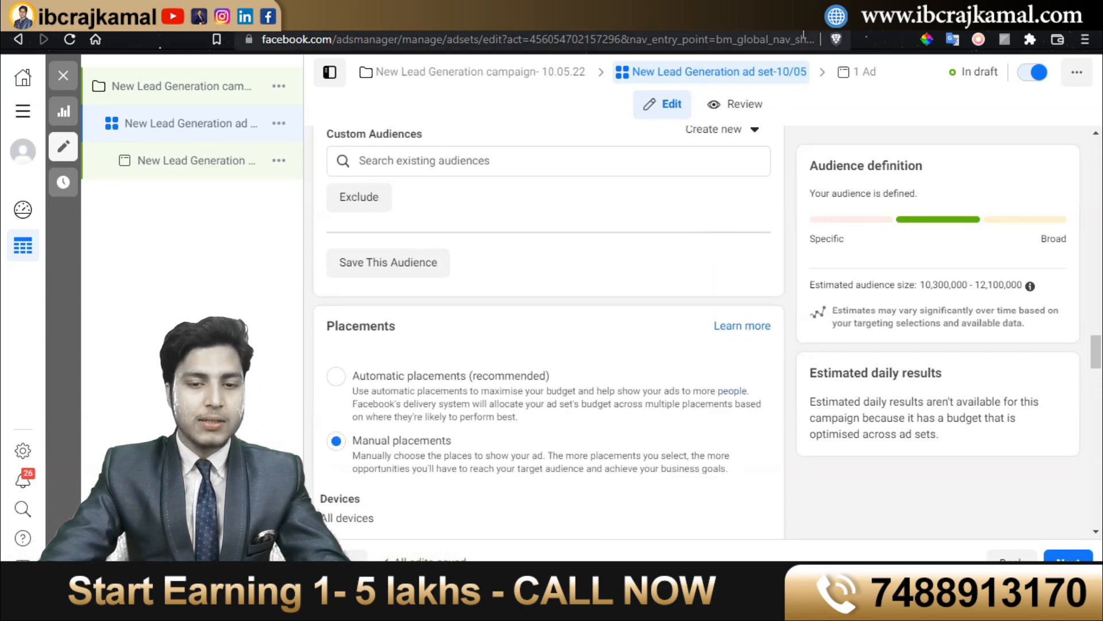
# Open the draft 'New Lead Generation ad' from the 1 Ad breadcrumb and review its Ad setup
pyautogui.click(856, 72)
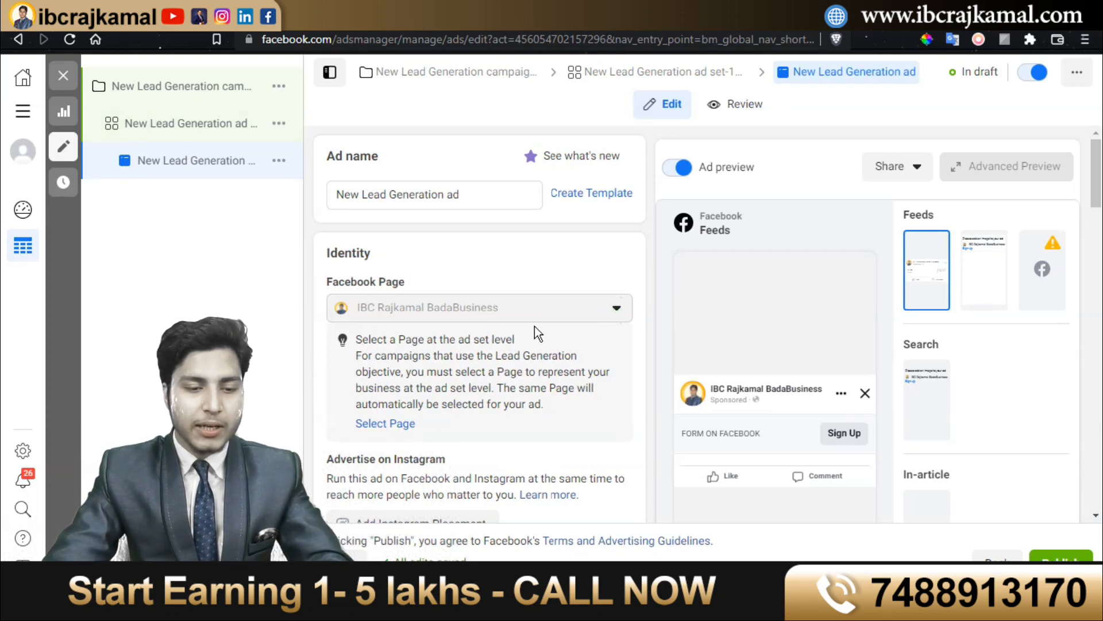
pyautogui.scroll(-3, 550, 327)
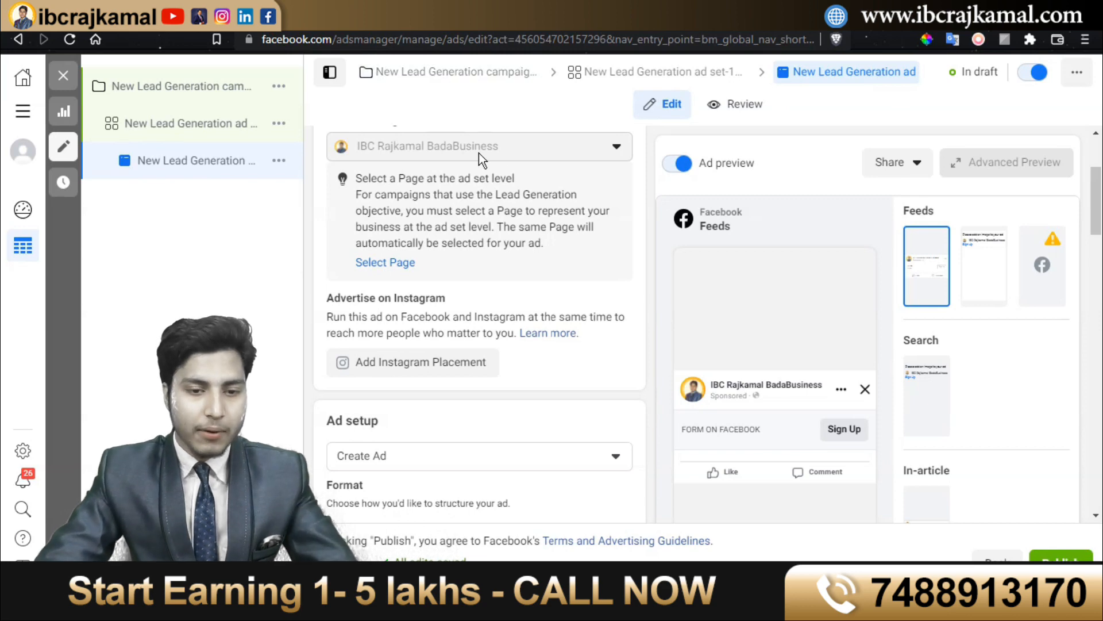
pyautogui.scroll(-3, 402, 241)
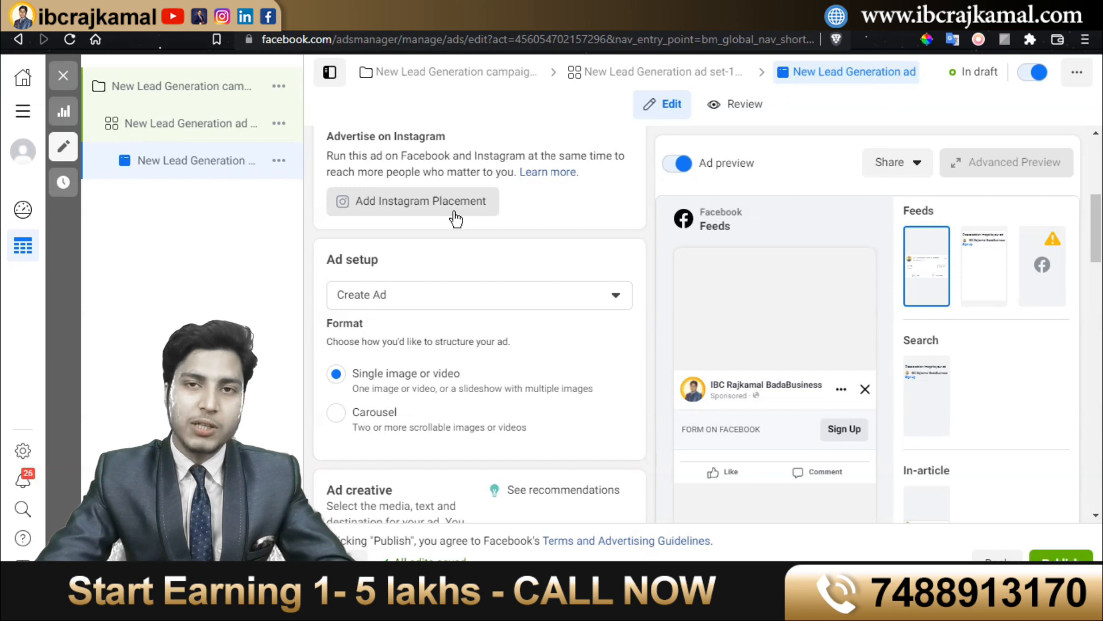
pyautogui.scroll(-2, 454, 223)
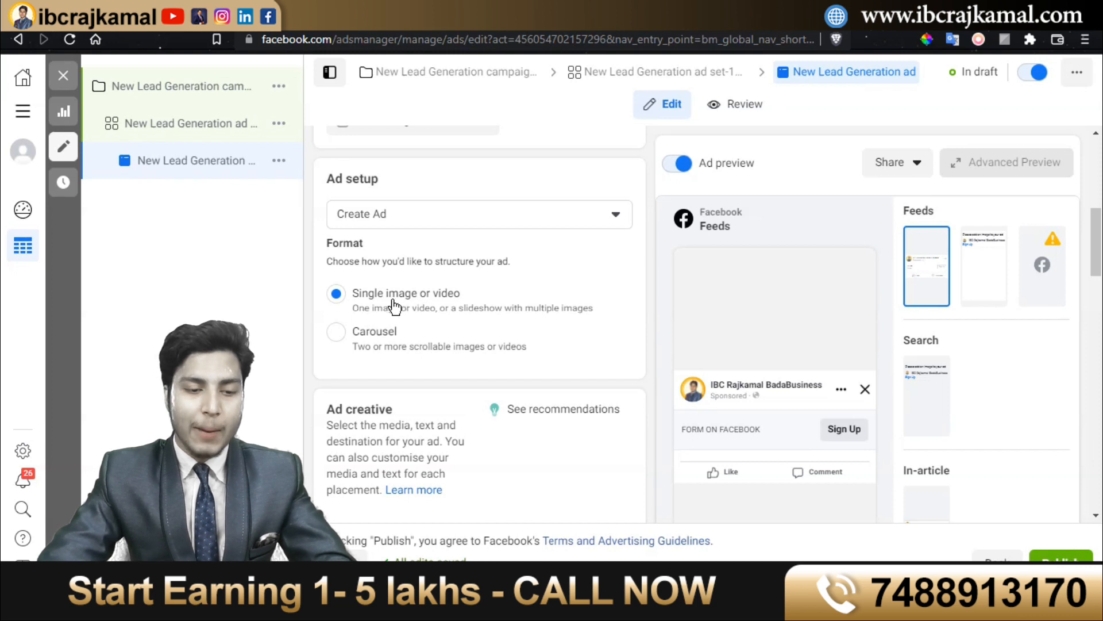
# Keep the Single image or video format after trying Carousel, and choose Add media > Add image
pyautogui.click(363, 336)
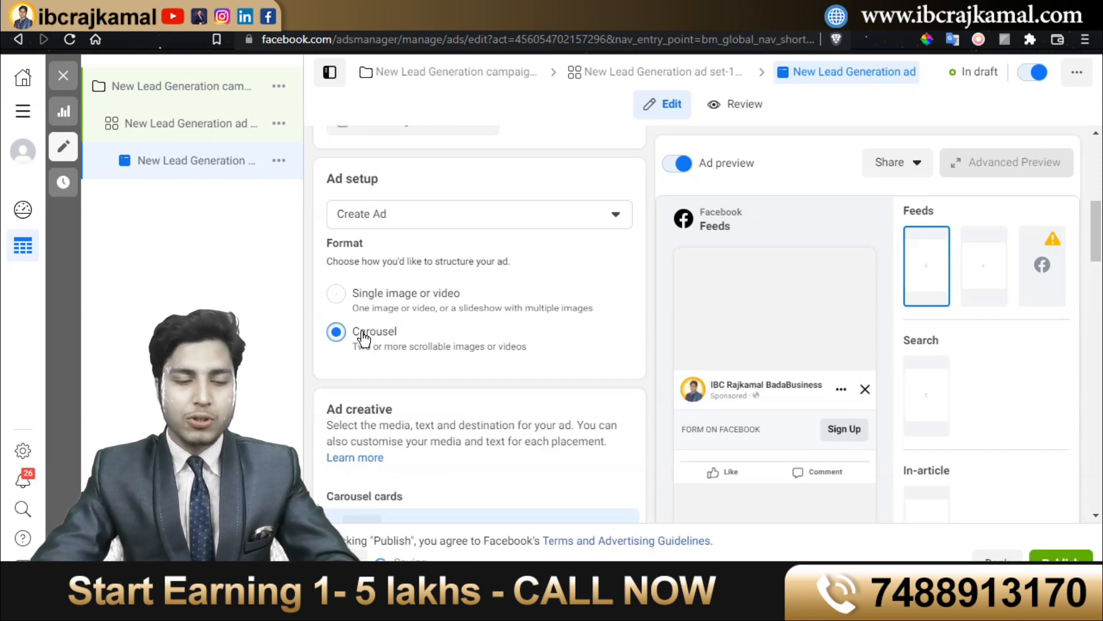
pyautogui.click(376, 295)
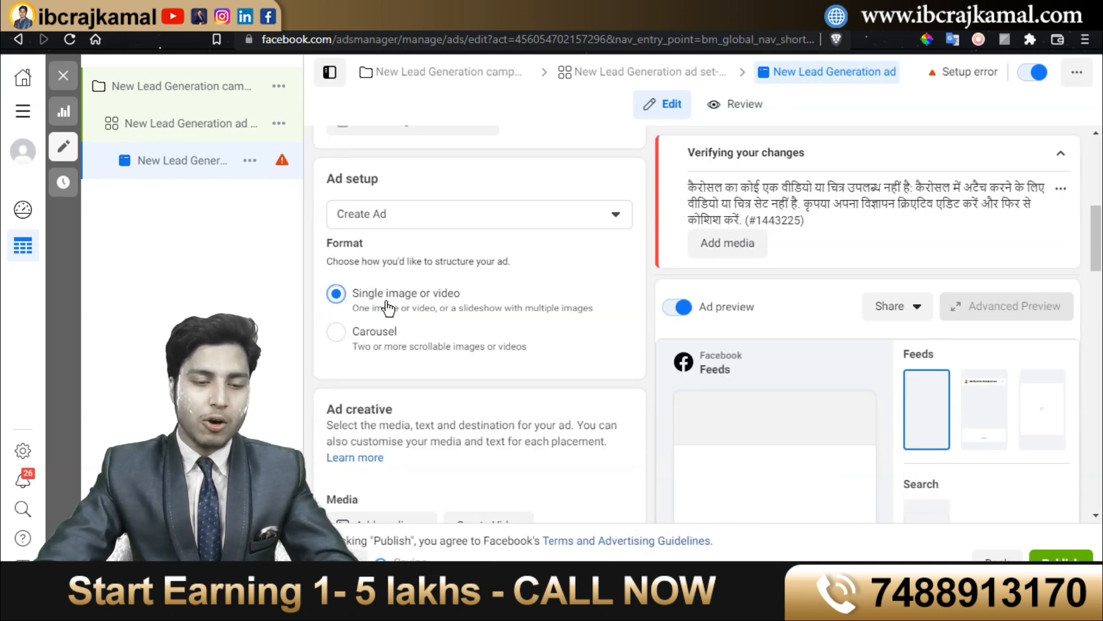
pyautogui.scroll(-3, 412, 313)
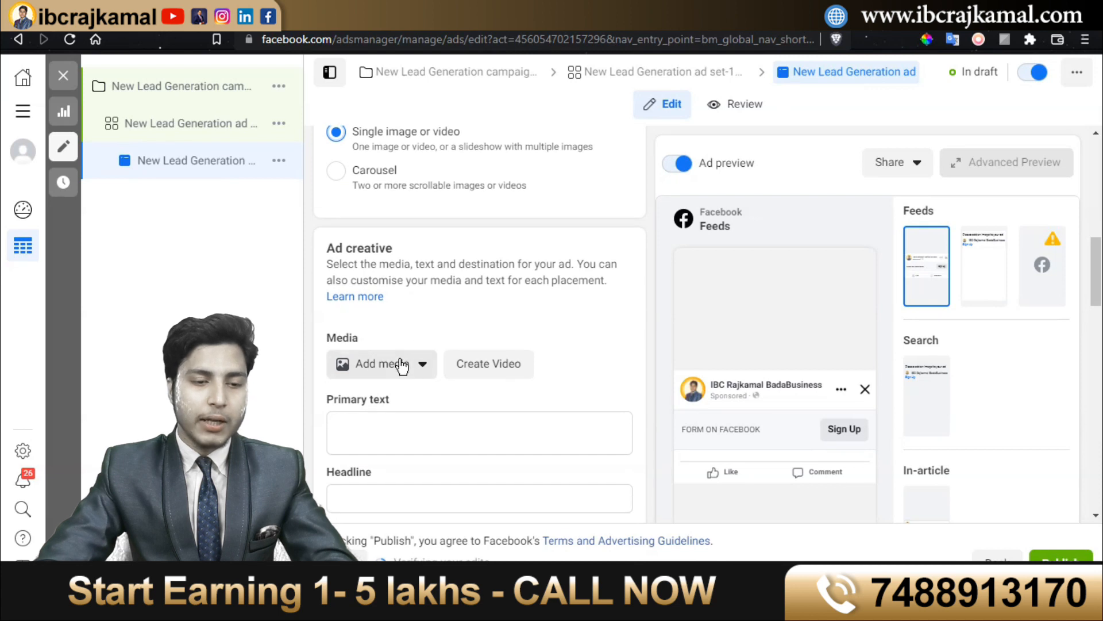
pyautogui.click(420, 366)
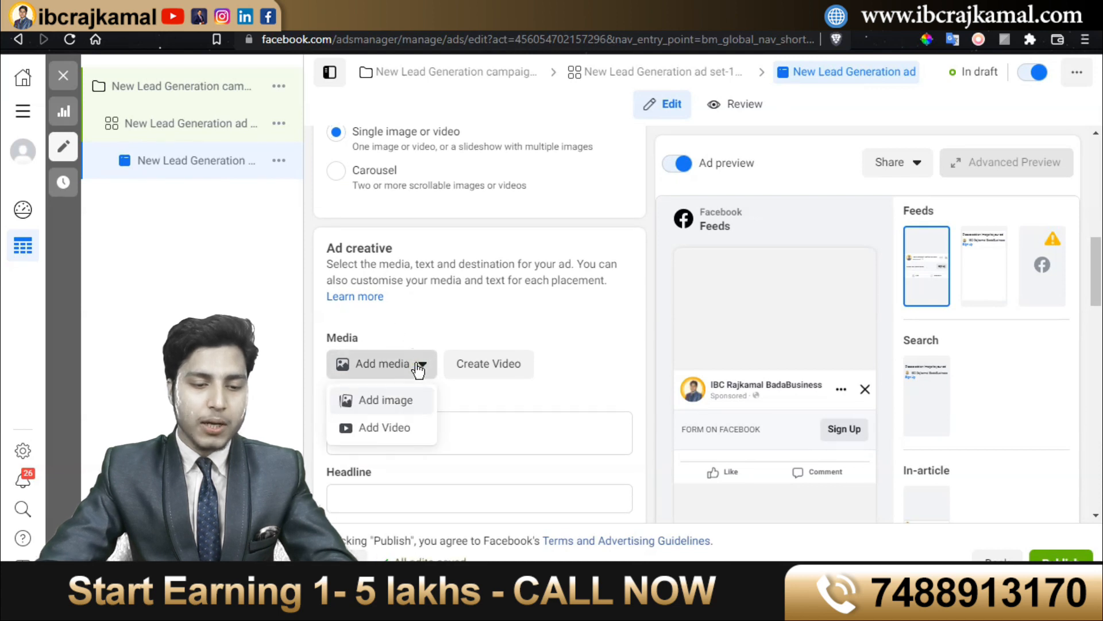
pyautogui.click(385, 402)
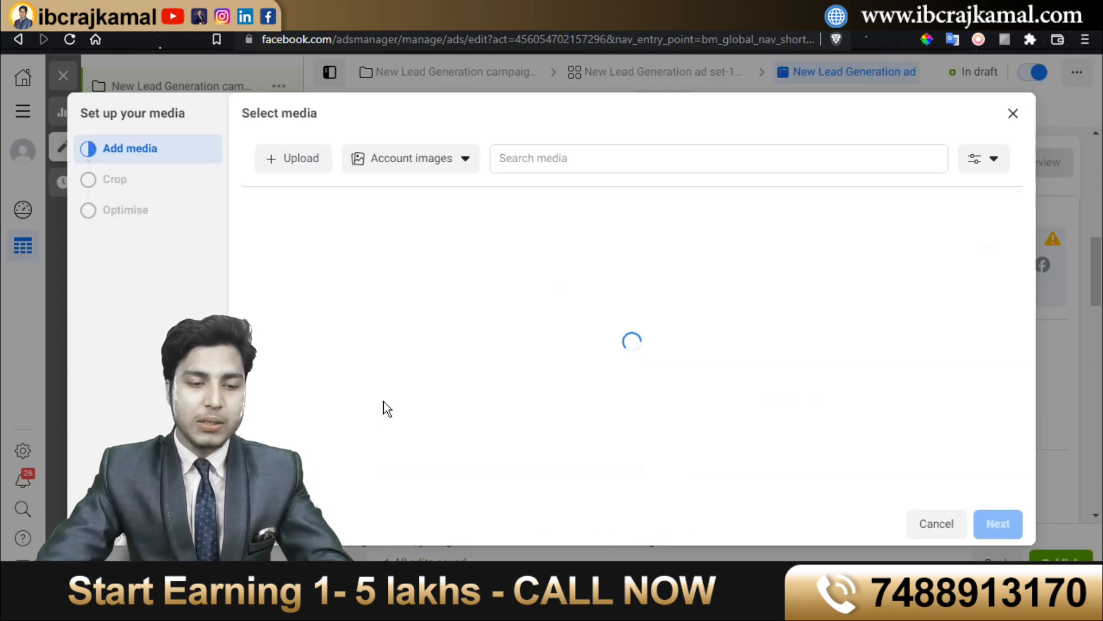
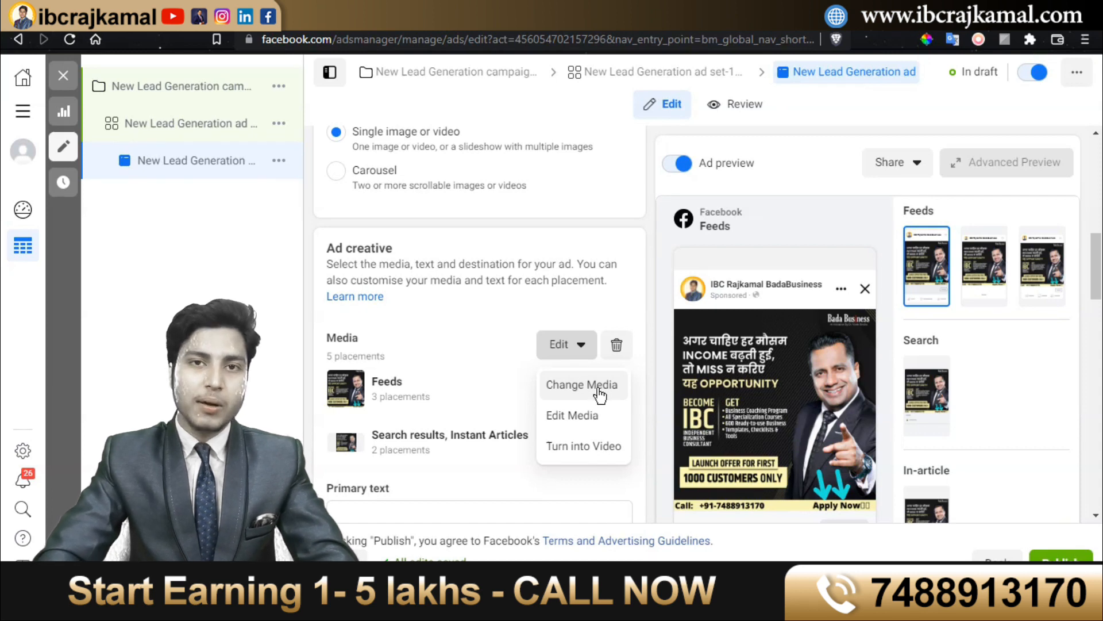
# Remove all media from the New Lead Generation ad's creative
pyautogui.click(617, 347)
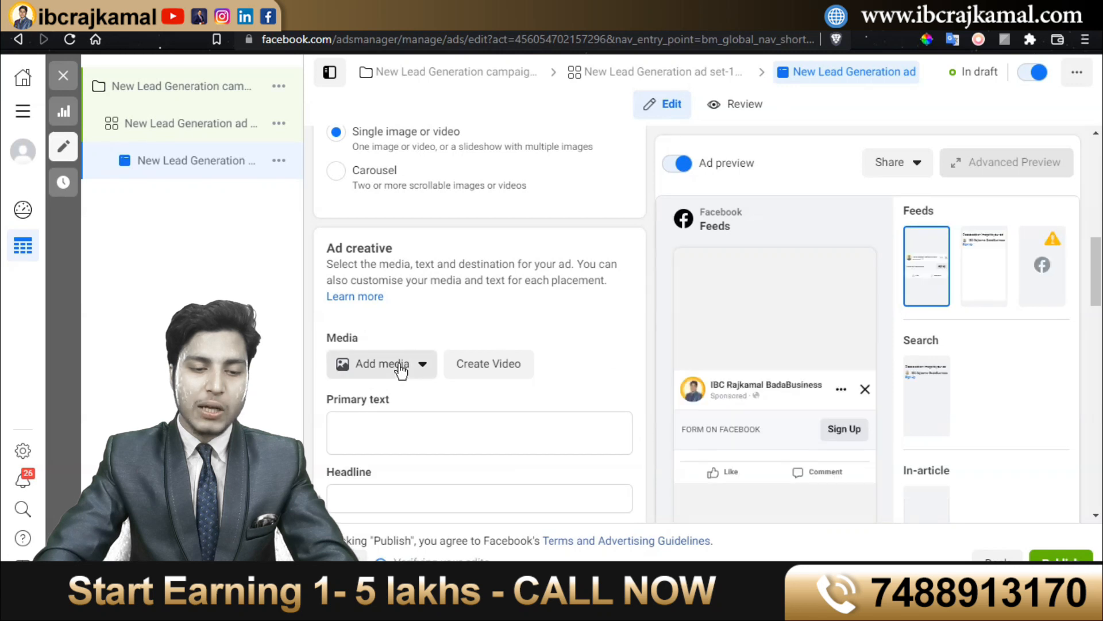
# Add the account's 1920×1080 video as the ad's media, keeping the original placement crops
pyautogui.click(419, 373)
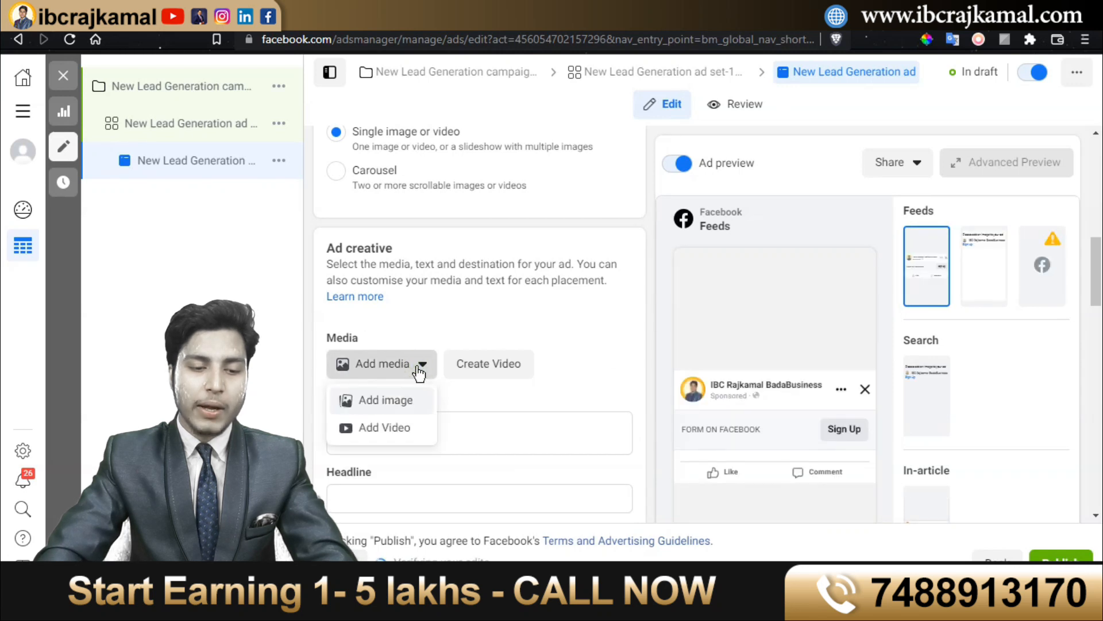
pyautogui.click(396, 431)
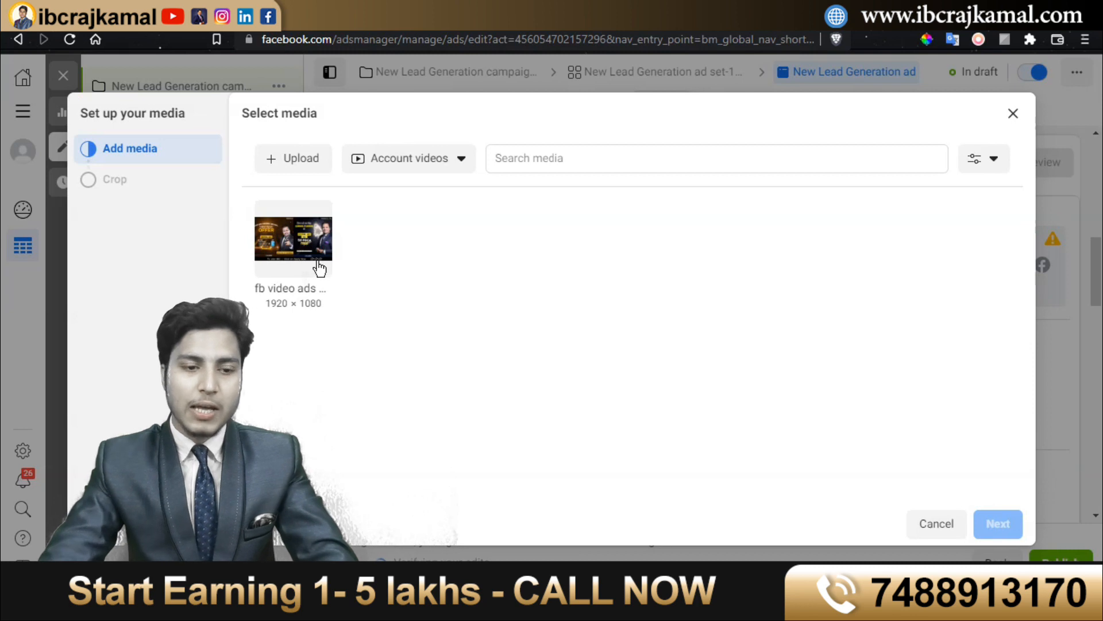
pyautogui.click(303, 242)
pyautogui.click(997, 523)
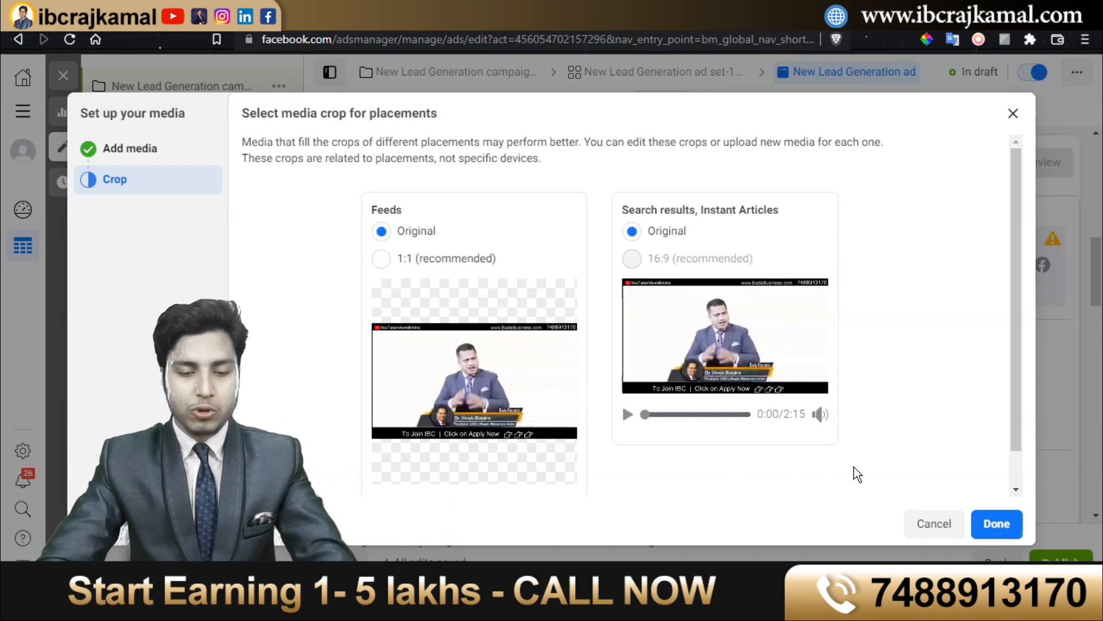
pyautogui.moveTo(1012, 438); pyautogui.dragTo(1012, 487)
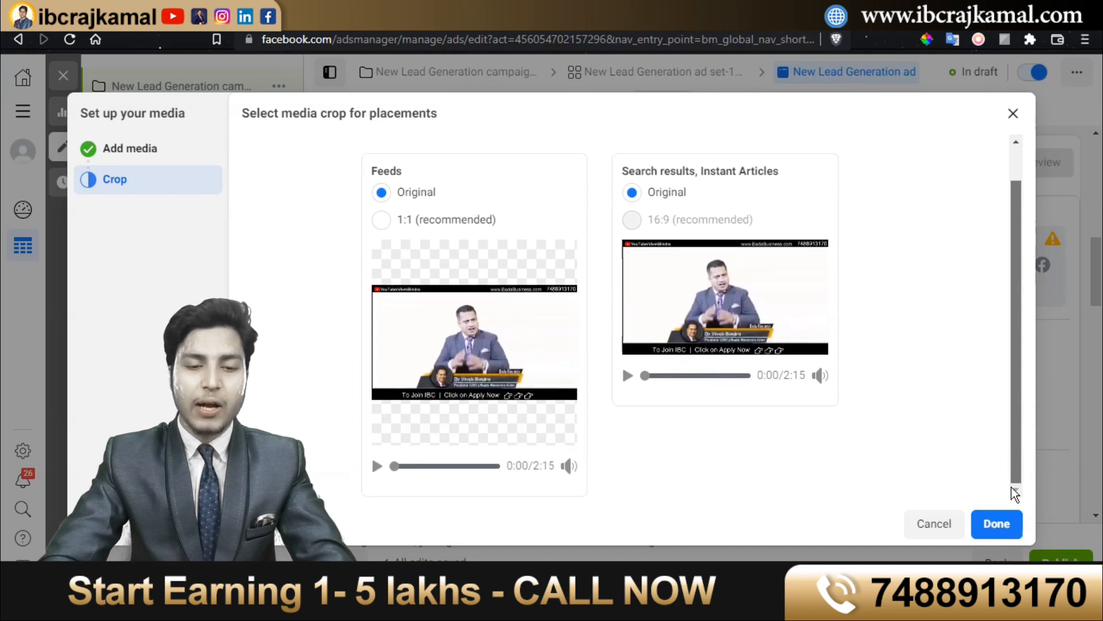
pyautogui.click(1000, 521)
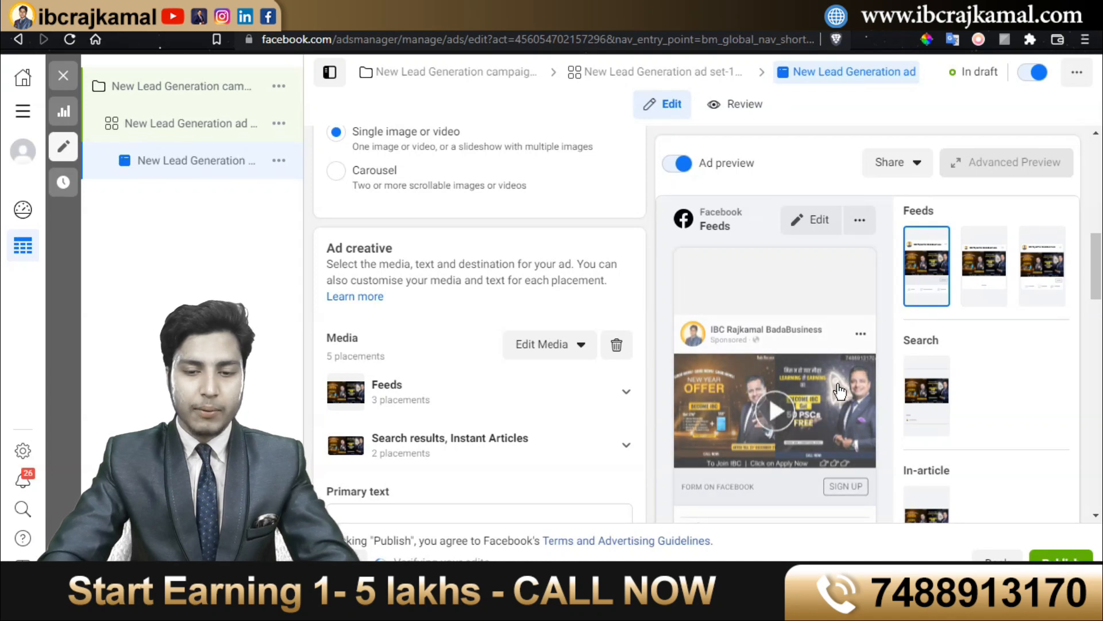
# Change the ad's call to action from Sign Up to Apply Now
pyautogui.scroll(-3, 389, 398)
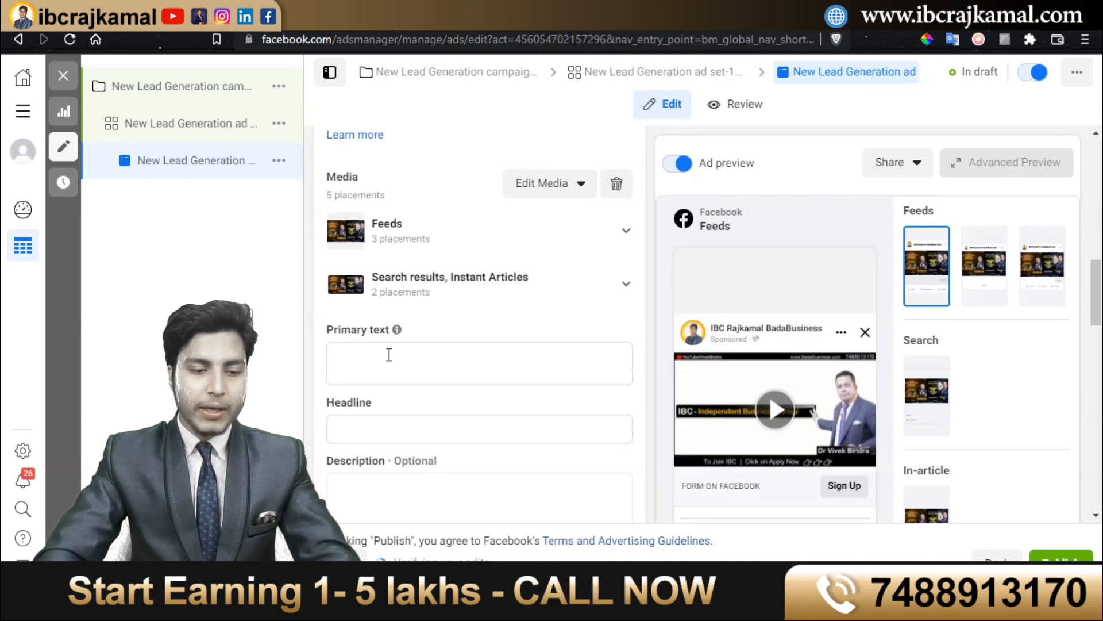
pyautogui.scroll(-3, 389, 354)
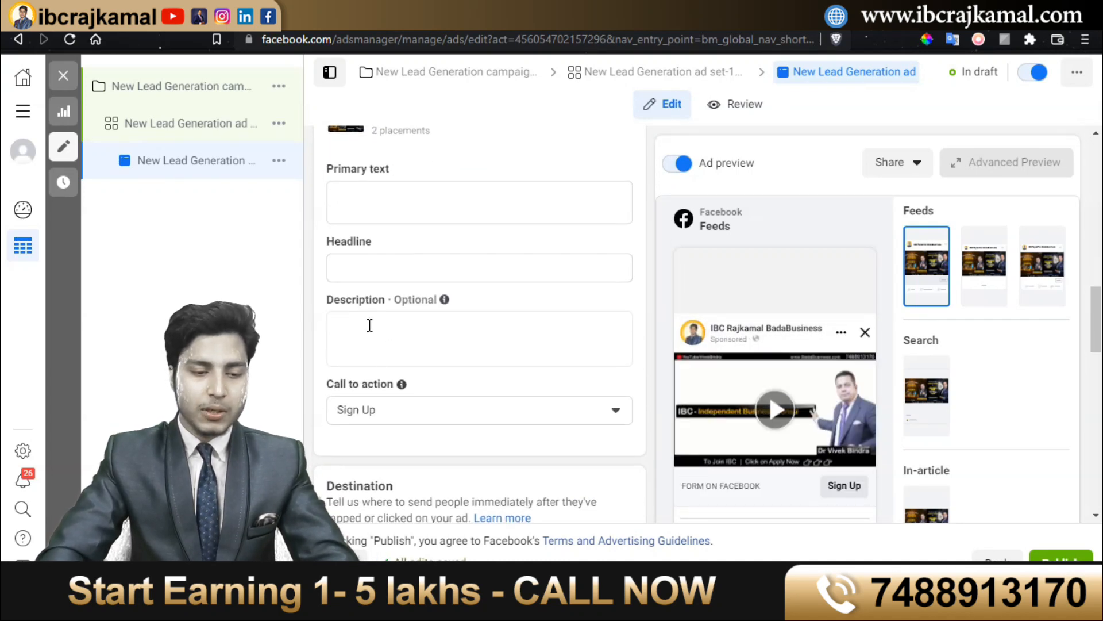
pyautogui.click(586, 409)
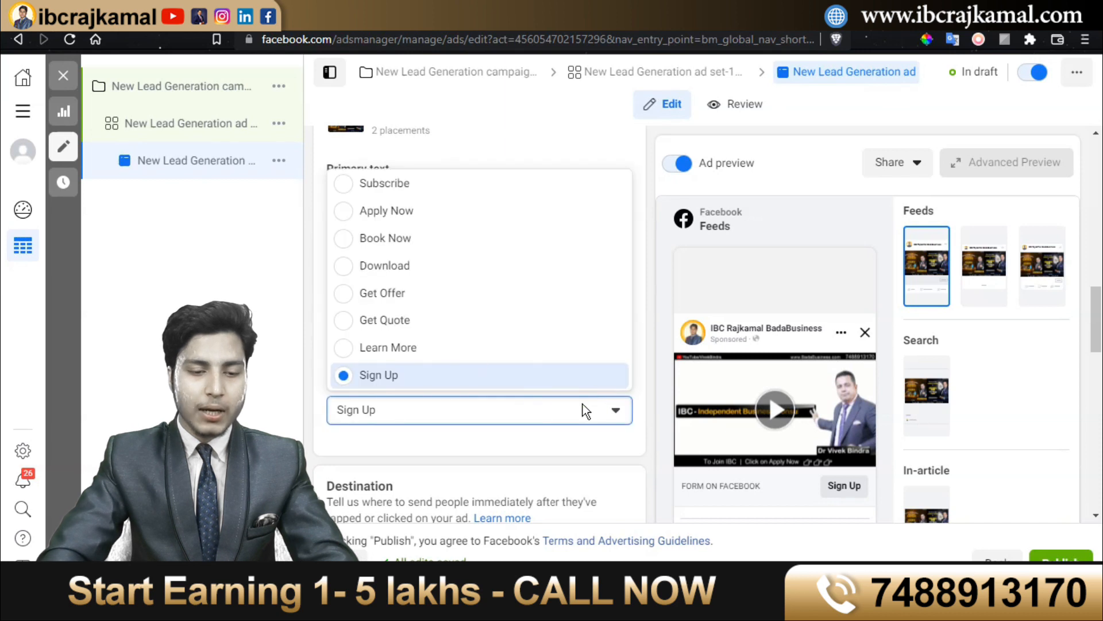
pyautogui.click(370, 212)
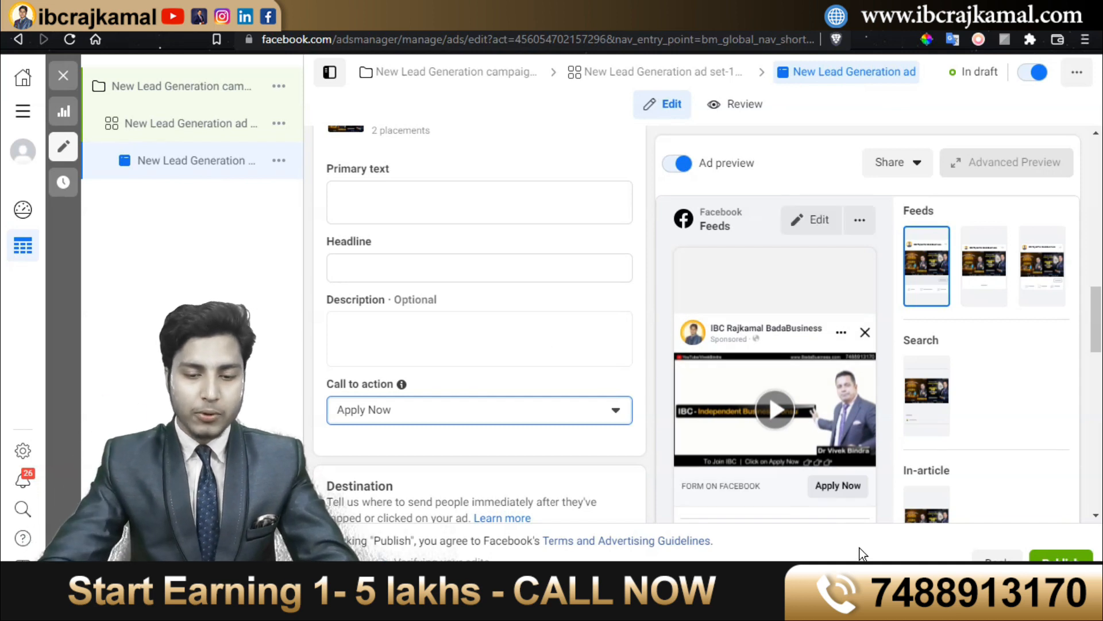
# Play and pause the video in the ad preview and check its sharing options
pyautogui.click(764, 415)
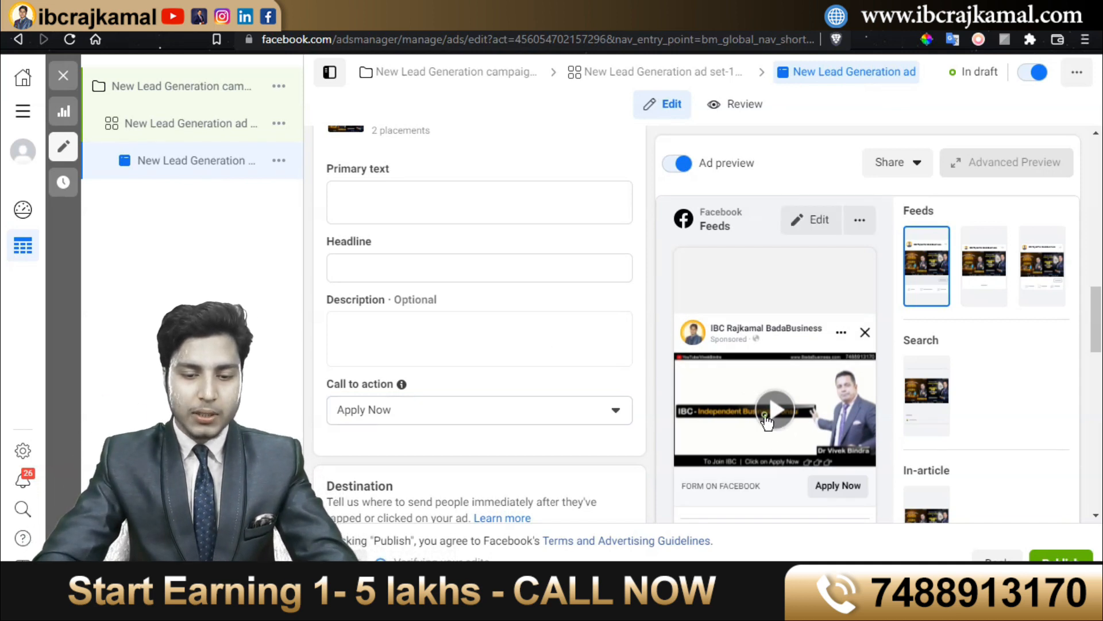
pyautogui.click(778, 405)
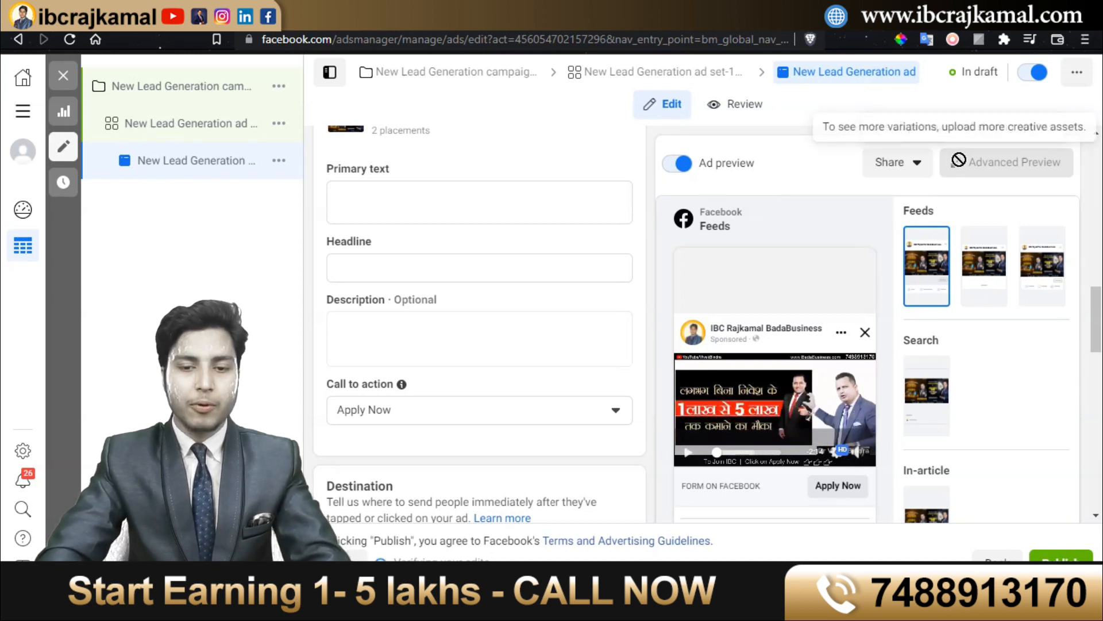
pyautogui.click(916, 165)
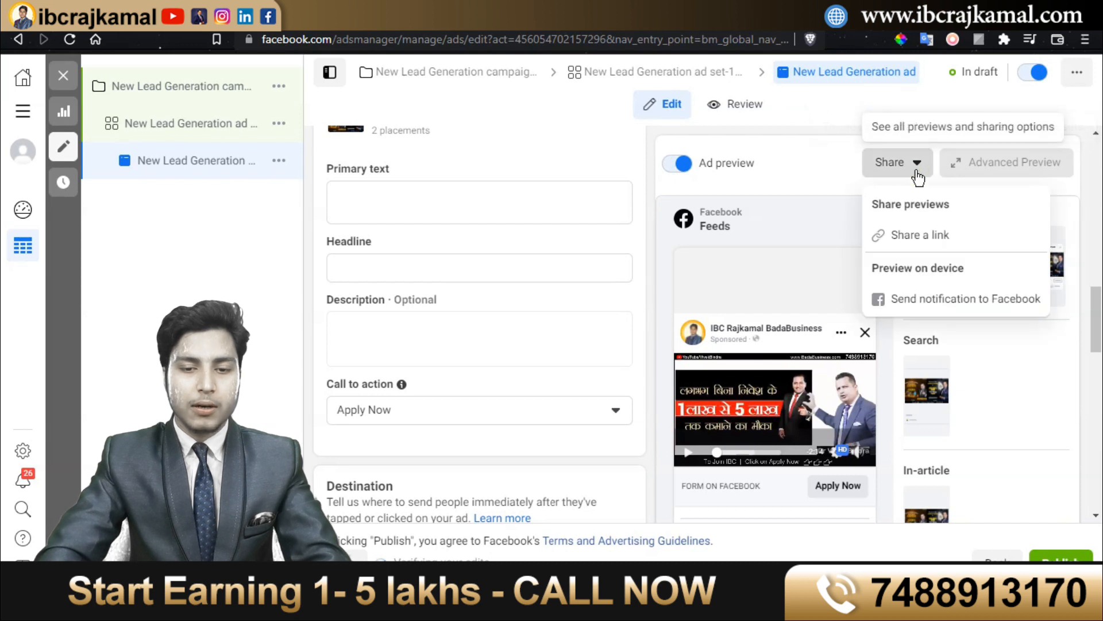
pyautogui.click(816, 165)
pyautogui.moveTo(797, 408)
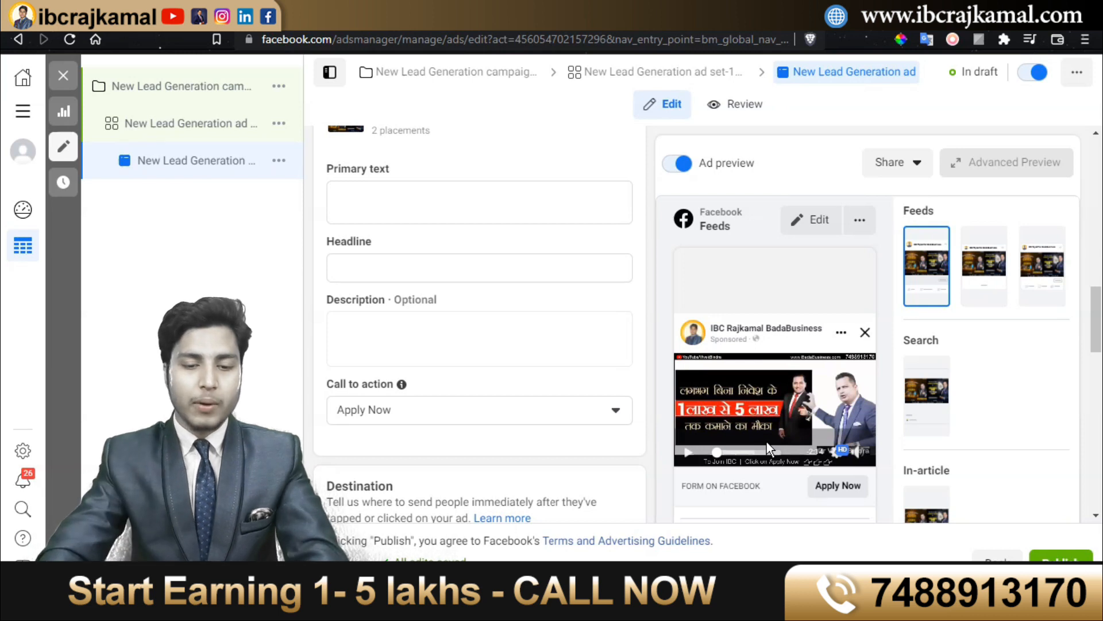
pyautogui.scroll(3, 527, 397)
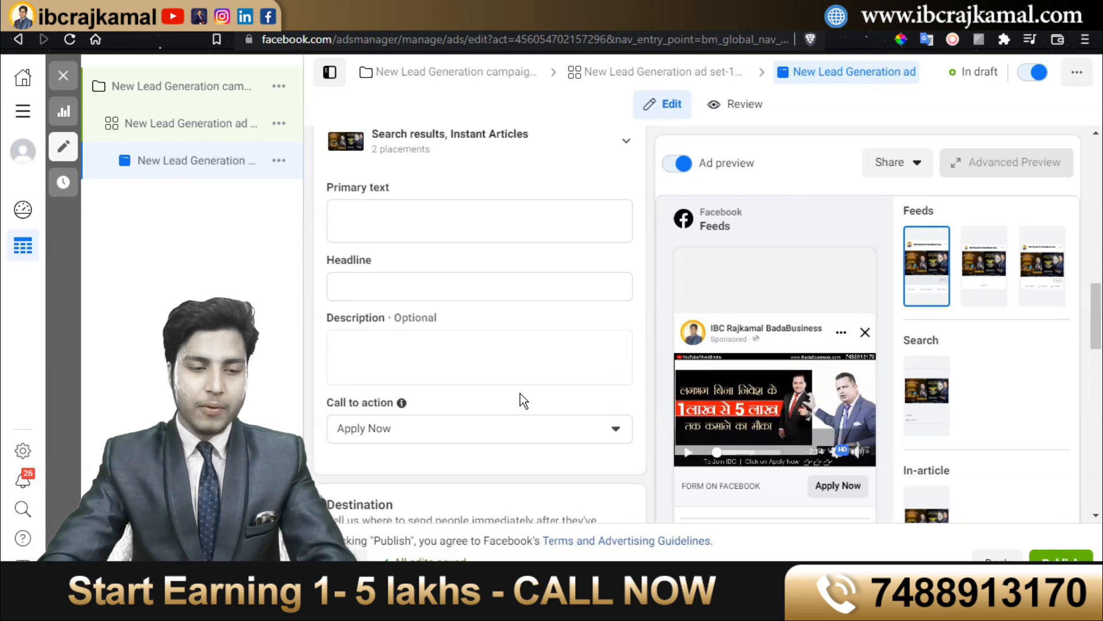
pyautogui.click(385, 354)
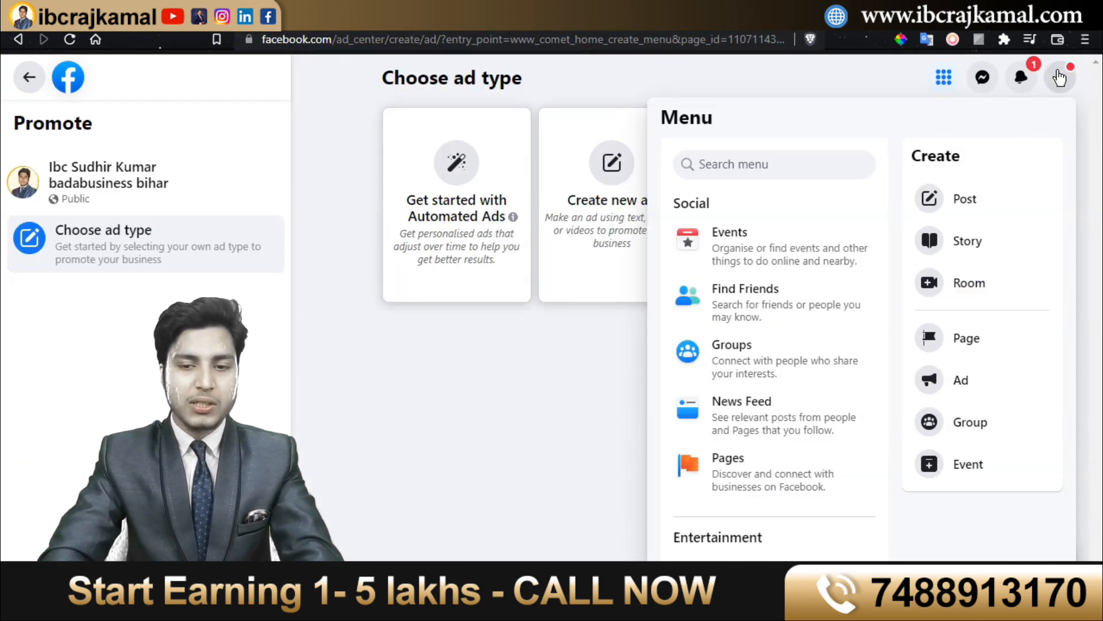
# Copy the IBC Lead Generation ad's headline 'Become An IBC And Join Bada Business', then return to the new ad
pyautogui.click(1059, 76)
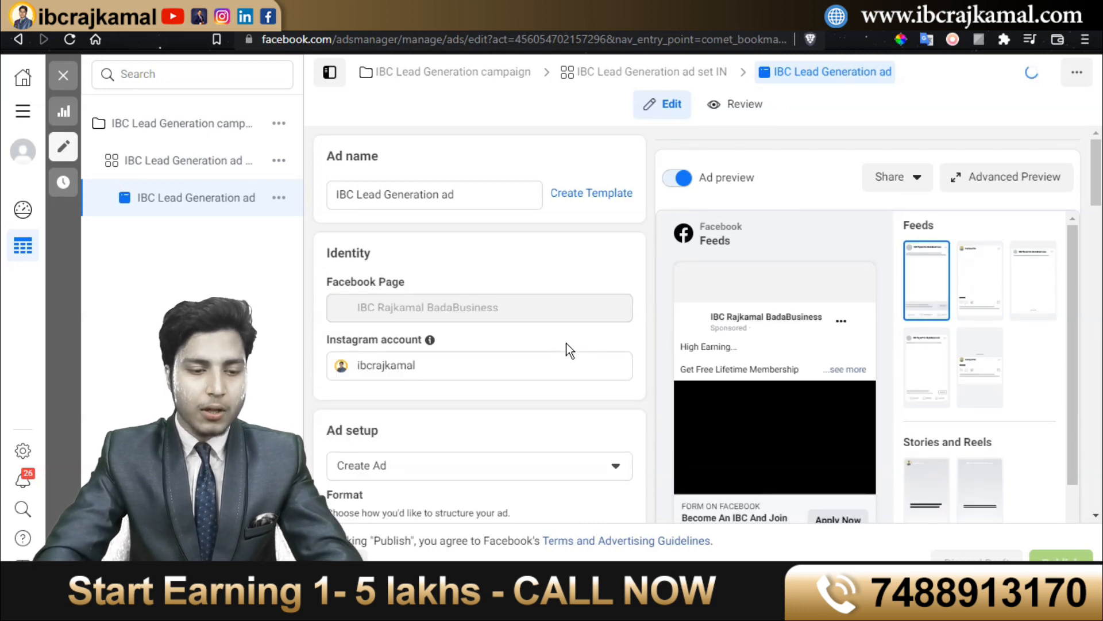
pyautogui.scroll(-3, 568, 350)
pyautogui.scroll(-1, 568, 351)
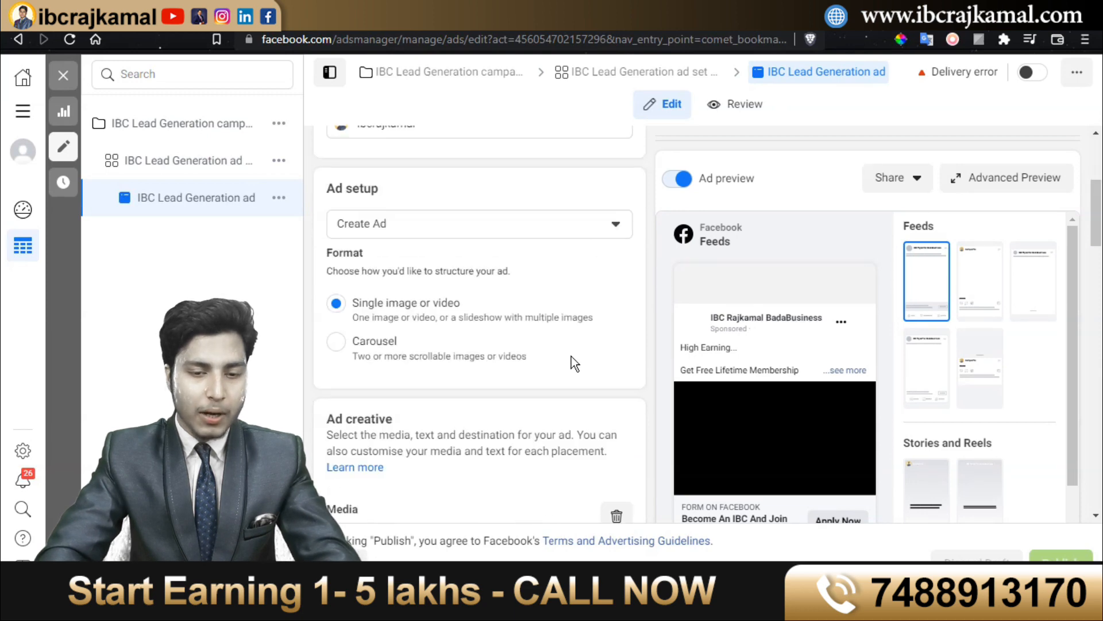
pyautogui.scroll(-10, 577, 360)
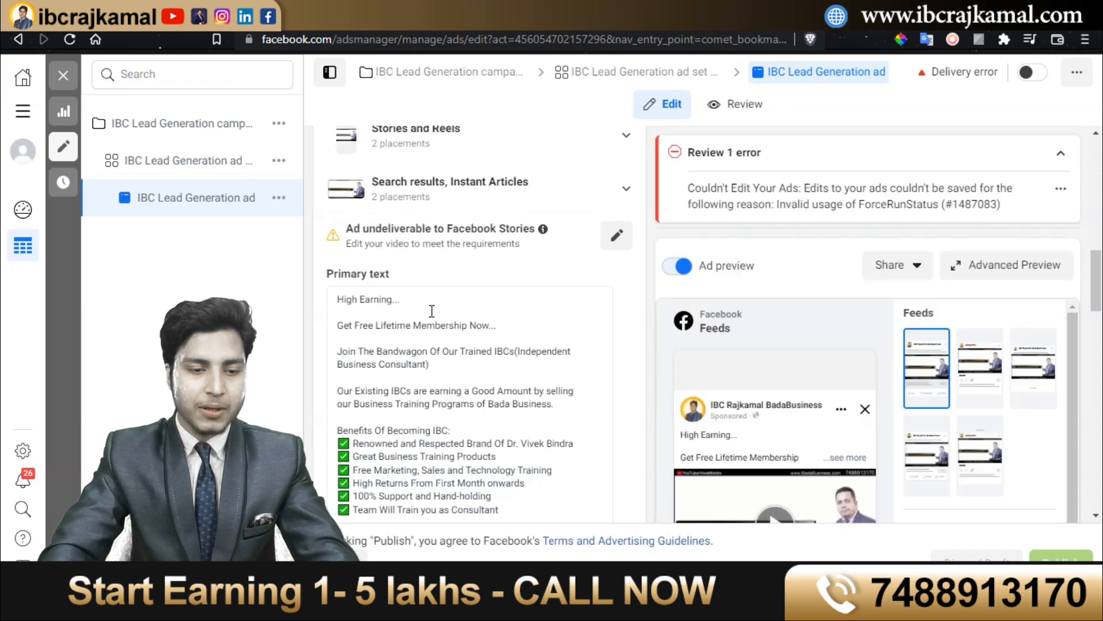
pyautogui.scroll(2, 432, 311)
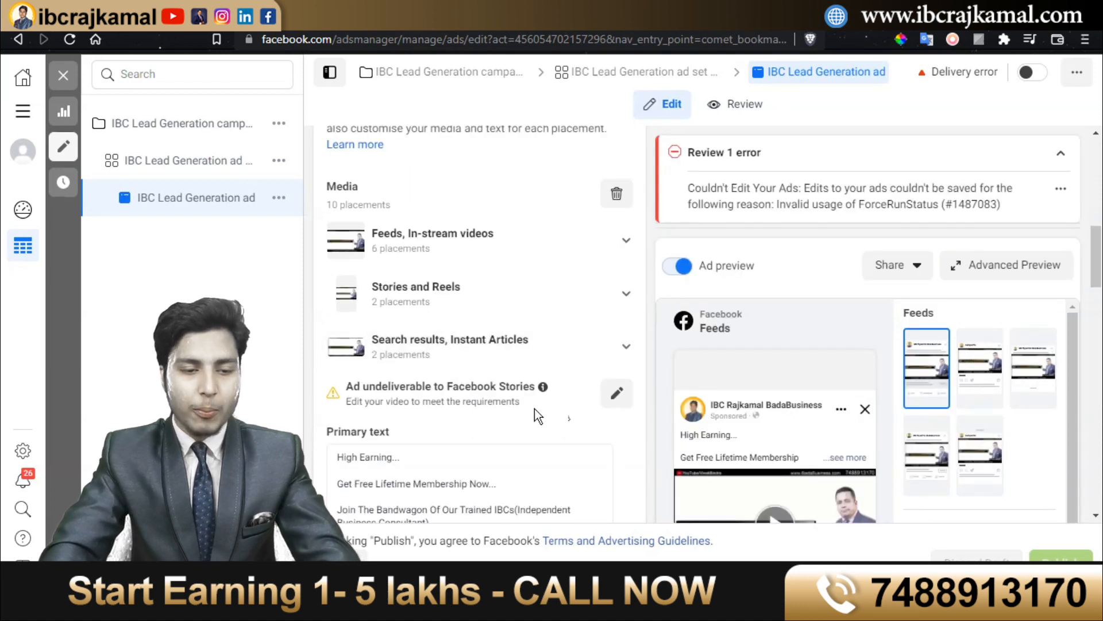
pyautogui.scroll(-1, 468, 360)
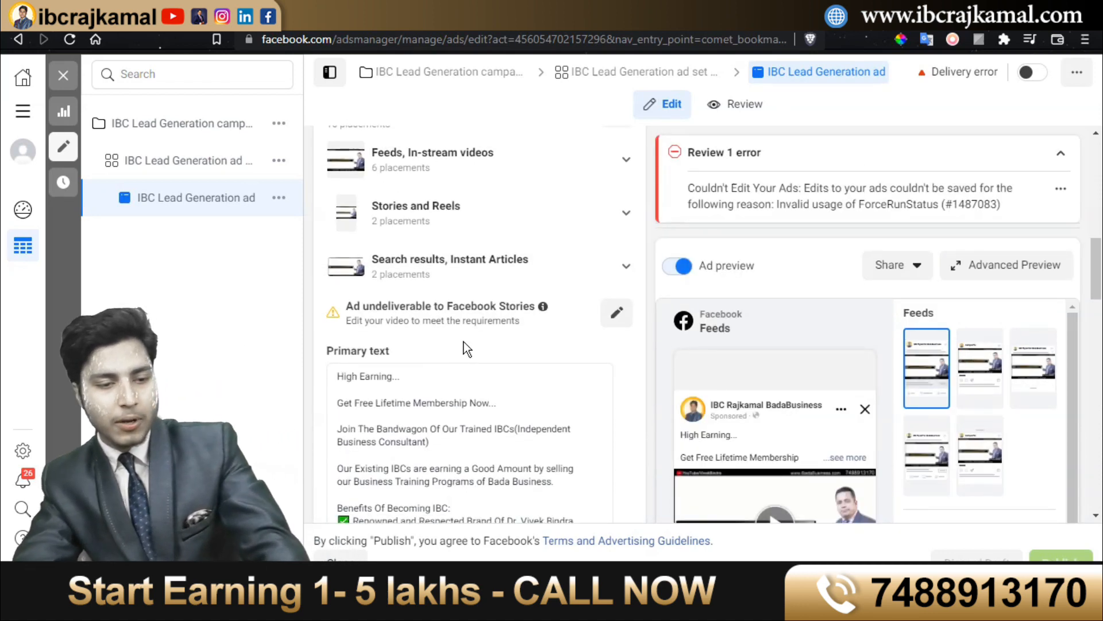
pyautogui.scroll(-2, 464, 340)
pyautogui.scroll(-2, 463, 339)
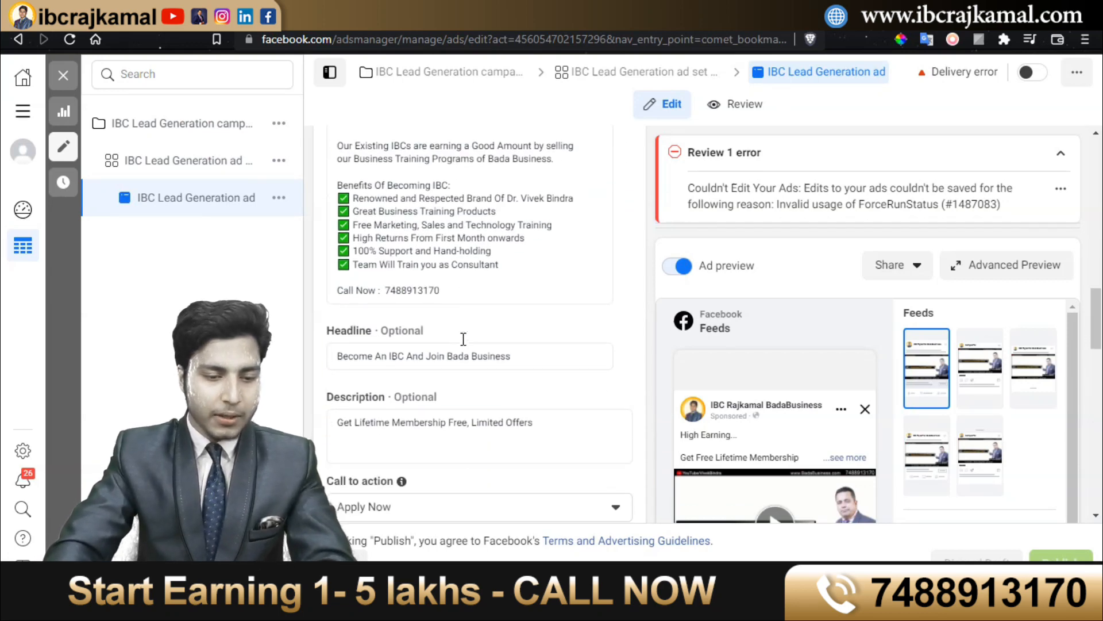
pyautogui.scroll(-2, 604, 325)
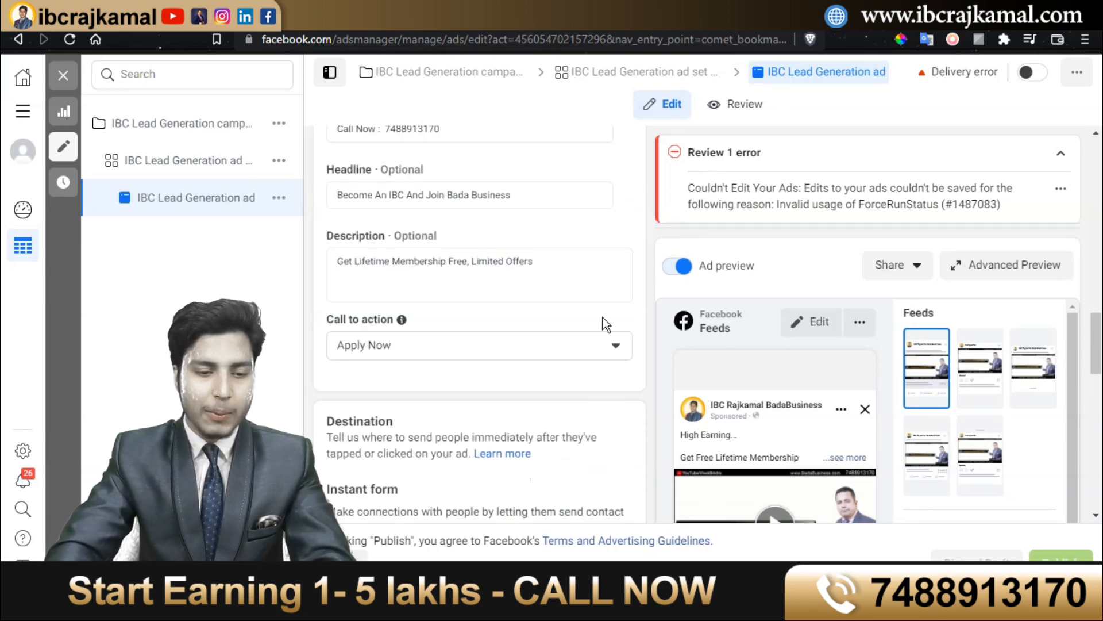
pyautogui.click(546, 191)
pyautogui.tripleClick(549, 193)
pyautogui.hotkey('ctrl', 'c')
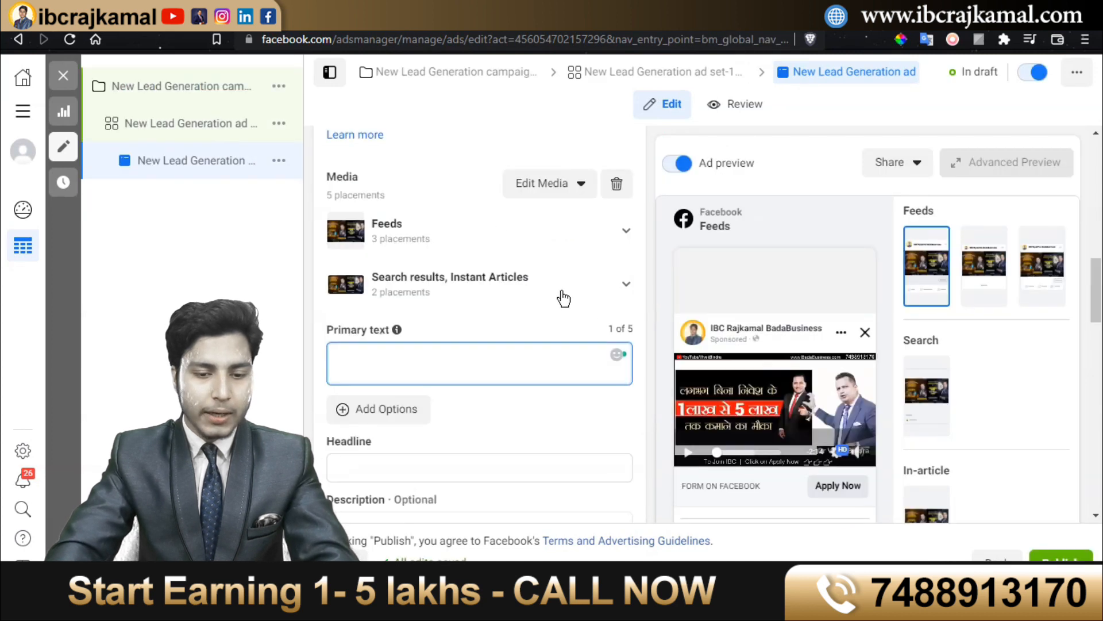
pyautogui.click(431, 363)
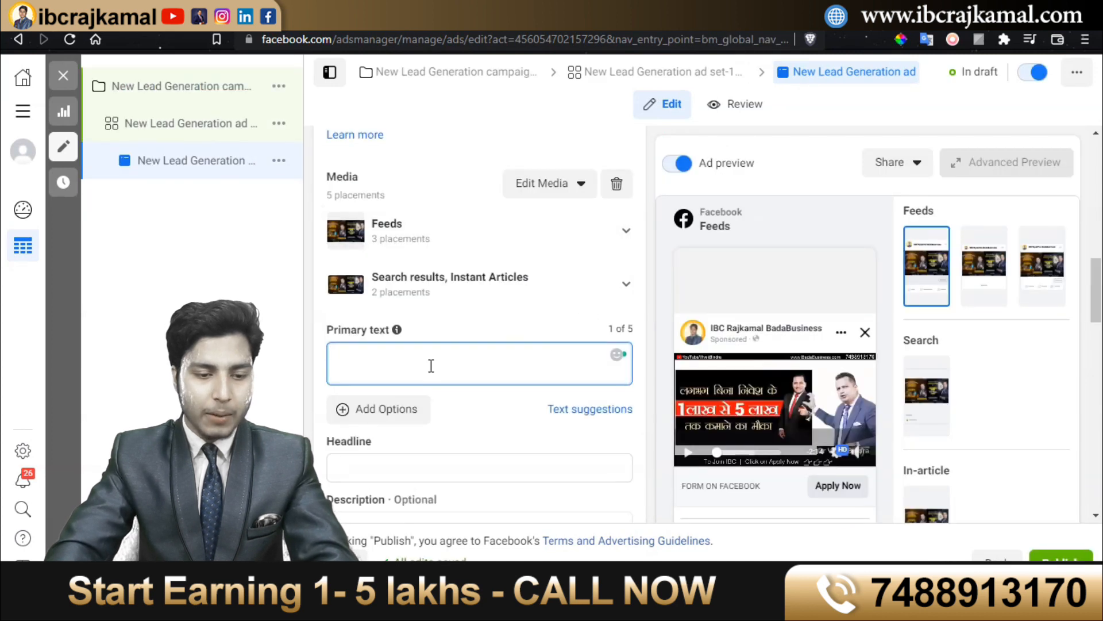
# Paste 'Become An IBC And Join Bada Business' into the new ad's Headline
pyautogui.scroll(-1, 419, 424)
pyautogui.click(378, 382)
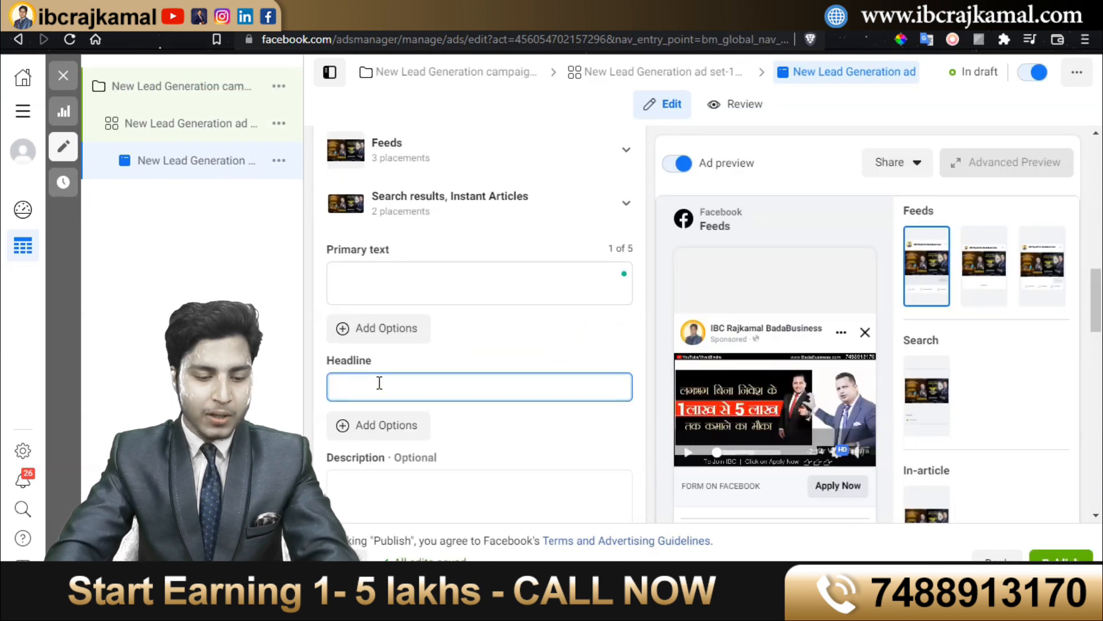
pyautogui.hotkey('ctrl', 'v')
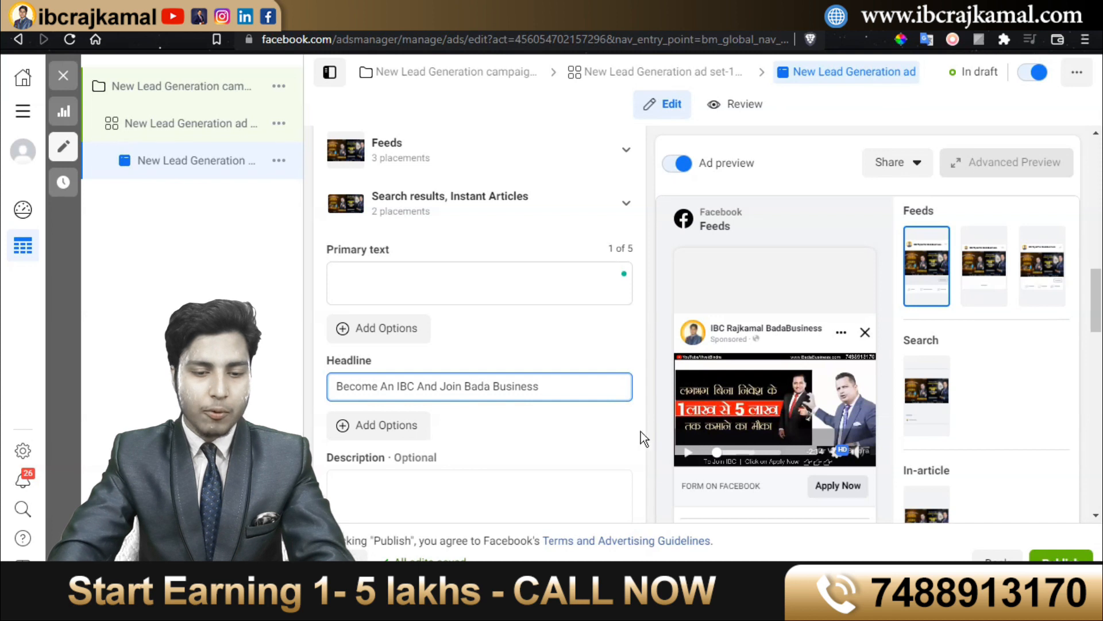
pyautogui.click(552, 343)
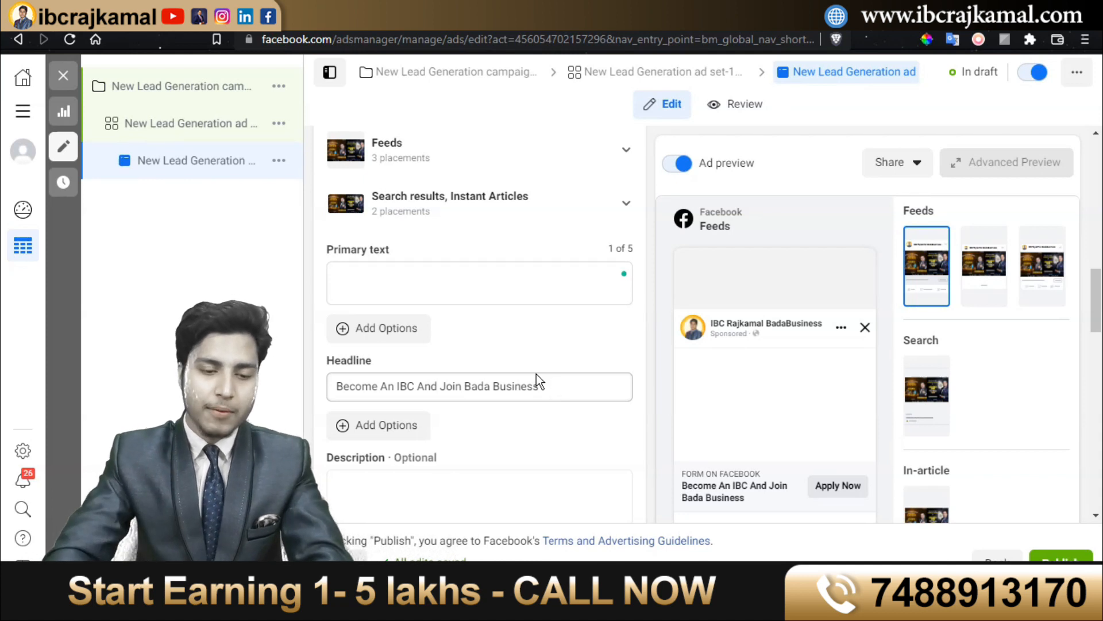
# Copy the IBC ad's High Earning primary text into the new ad's empty Primary text
pyautogui.scroll(-1, 505, 416)
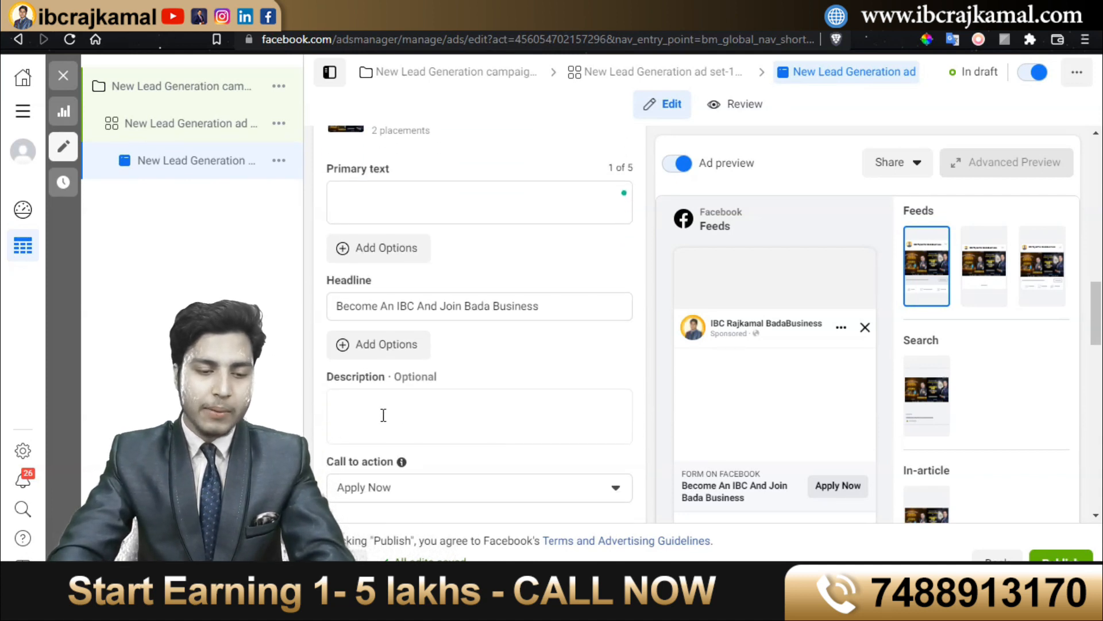
pyautogui.scroll(1, 389, 402)
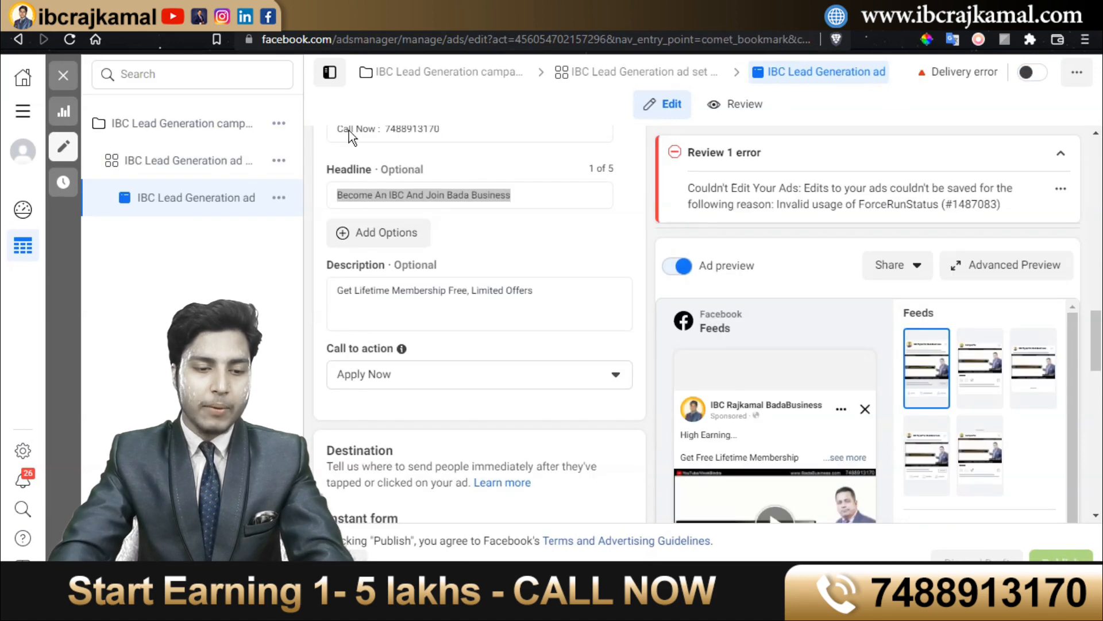
pyautogui.scroll(3, 388, 244)
pyautogui.scroll(1, 387, 244)
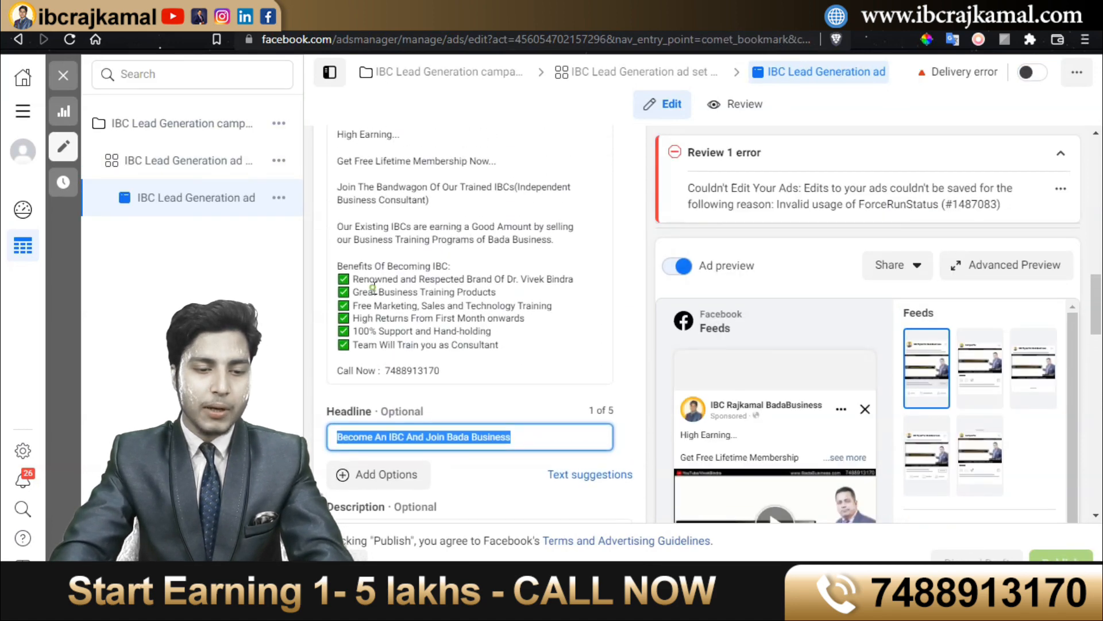
pyautogui.click(374, 291)
pyautogui.hotkey('ctrl', 'a')
pyautogui.hotkey('ctrl', 'c')
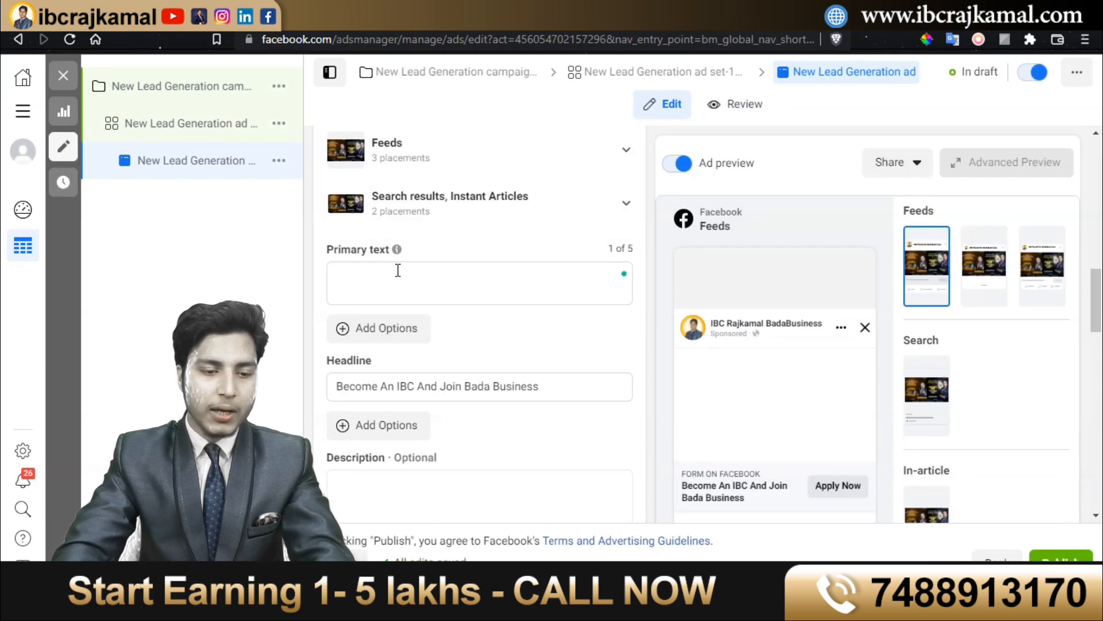
pyautogui.click(350, 285)
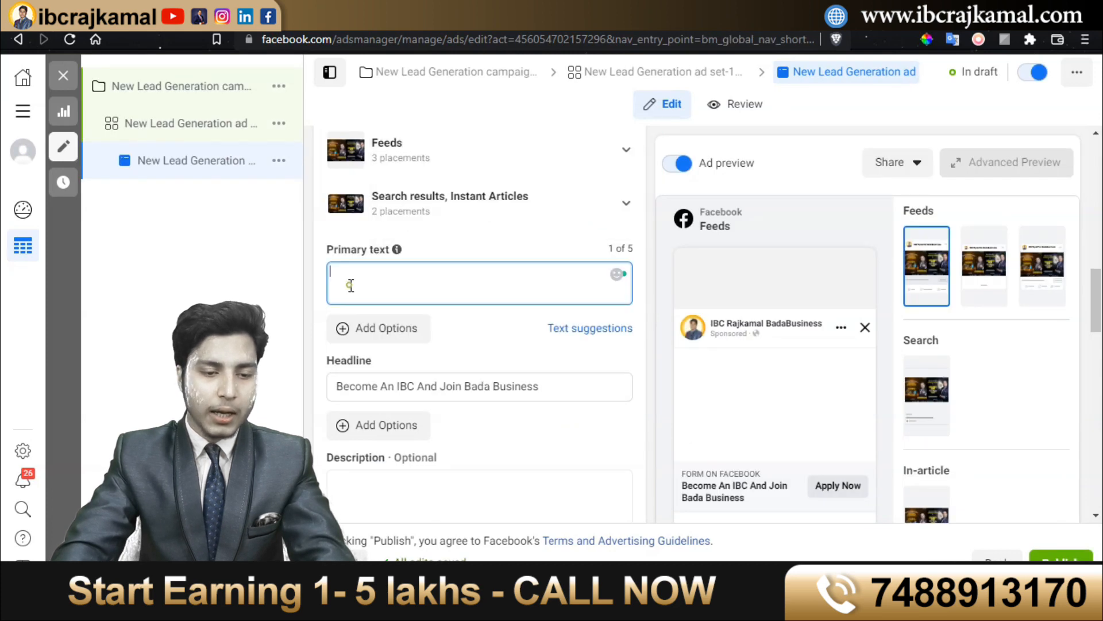
pyautogui.hotkey('ctrl', 'v')
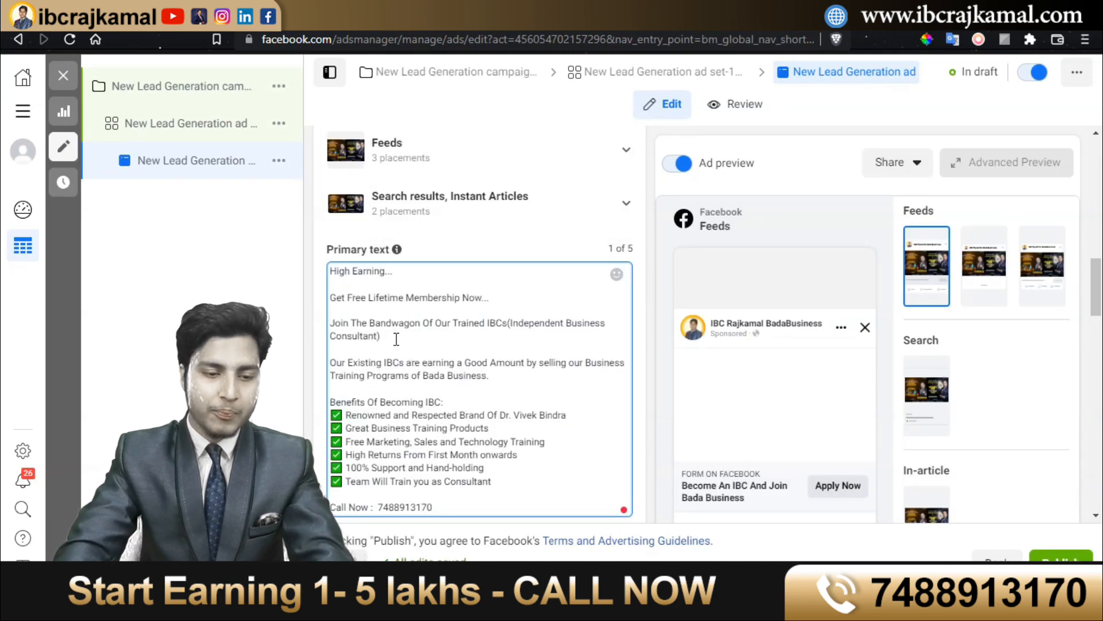
# Expand the ad preview to review the full primary text and benefits checklist
pyautogui.scroll(4, 410, 345)
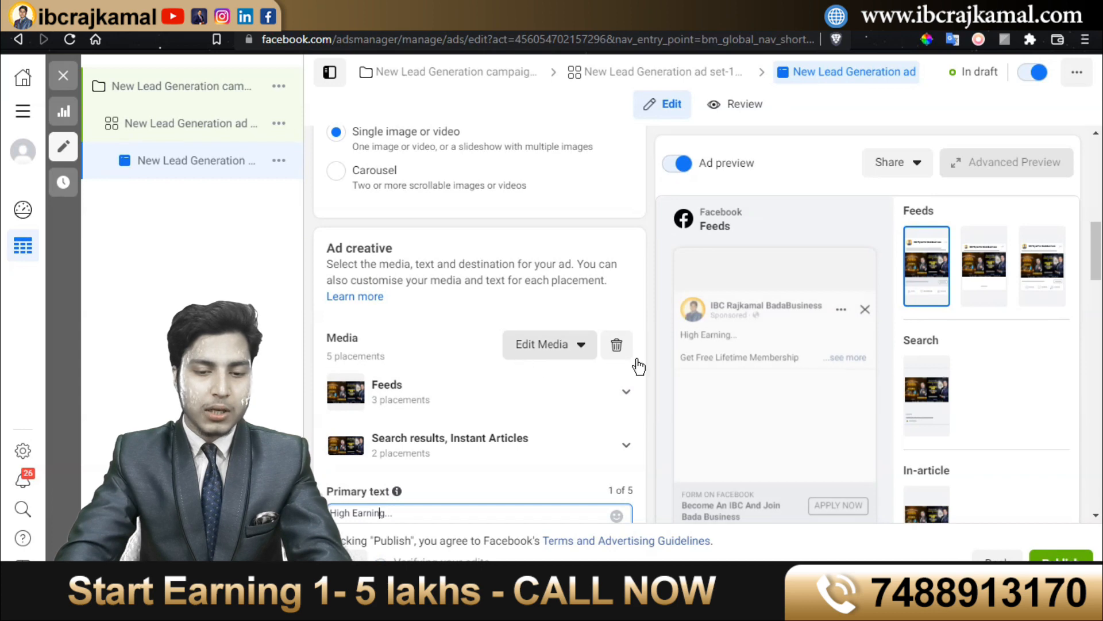
pyautogui.click(833, 357)
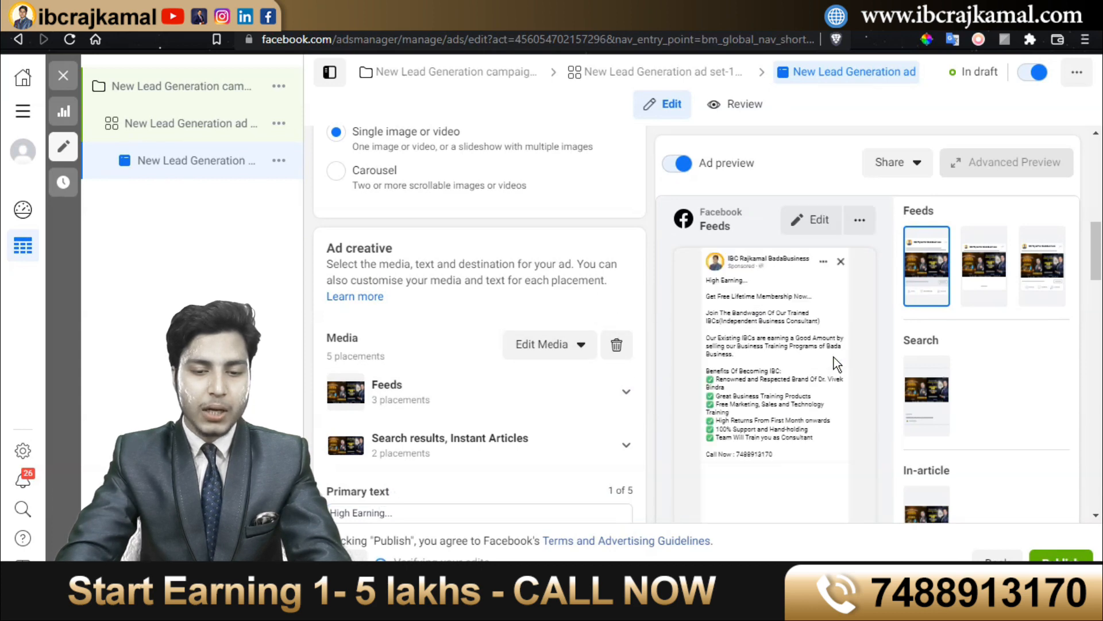
pyautogui.scroll(-5, 453, 409)
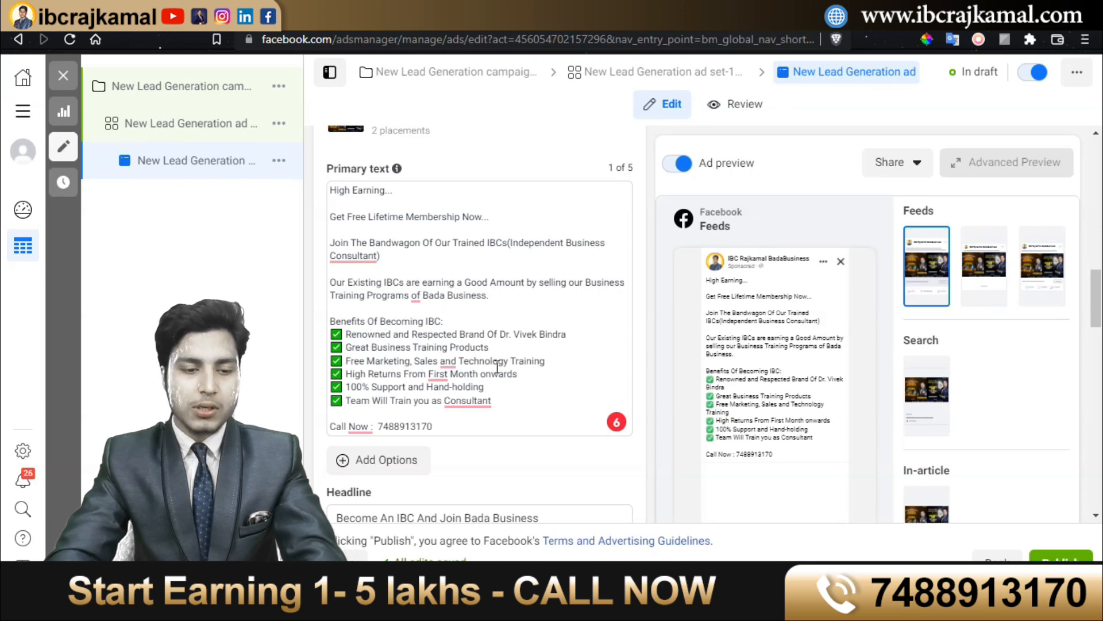
pyautogui.scroll(-3, 497, 366)
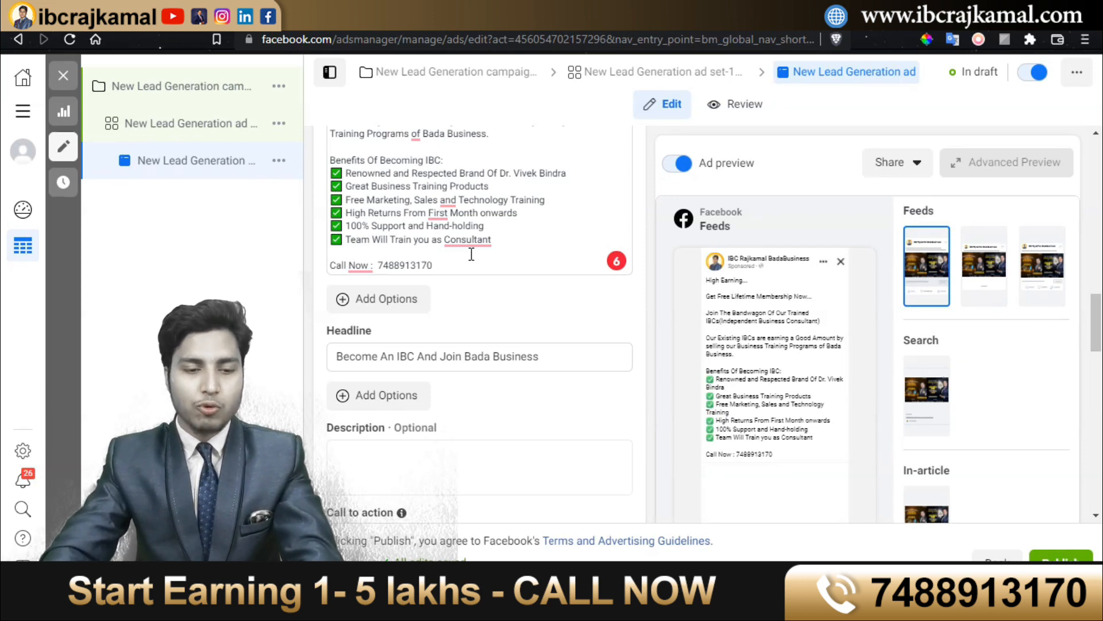
# Go to the New Lead Generation ad set-10/05 settings, dismiss the Recommended card, and review the audience
pyautogui.click(602, 81)
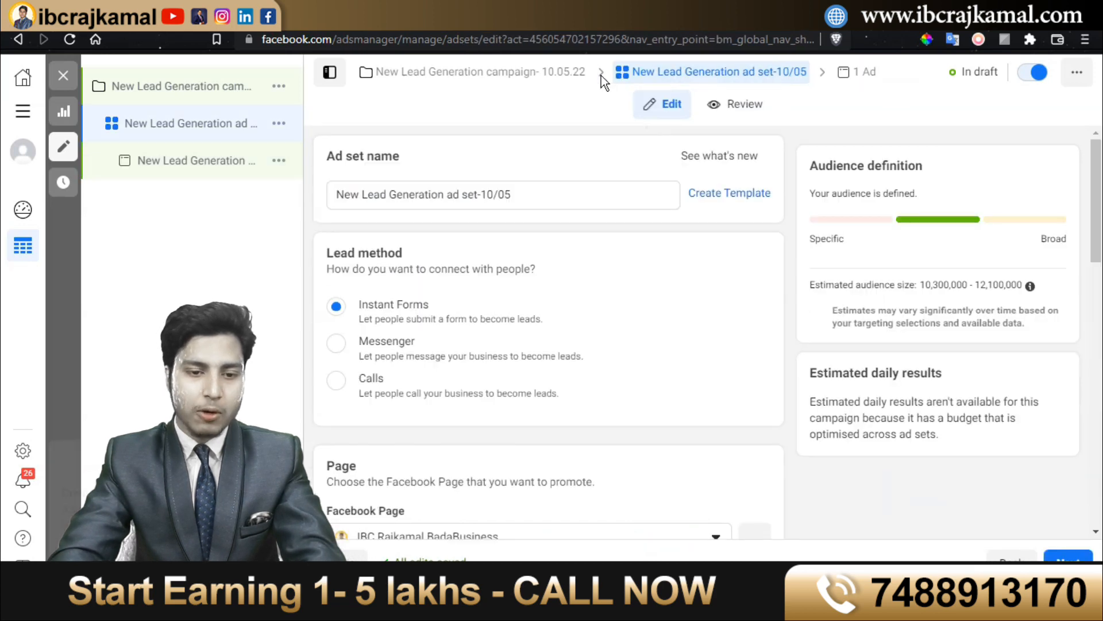
pyautogui.scroll(-6, 460, 311)
pyautogui.scroll(-5, 468, 330)
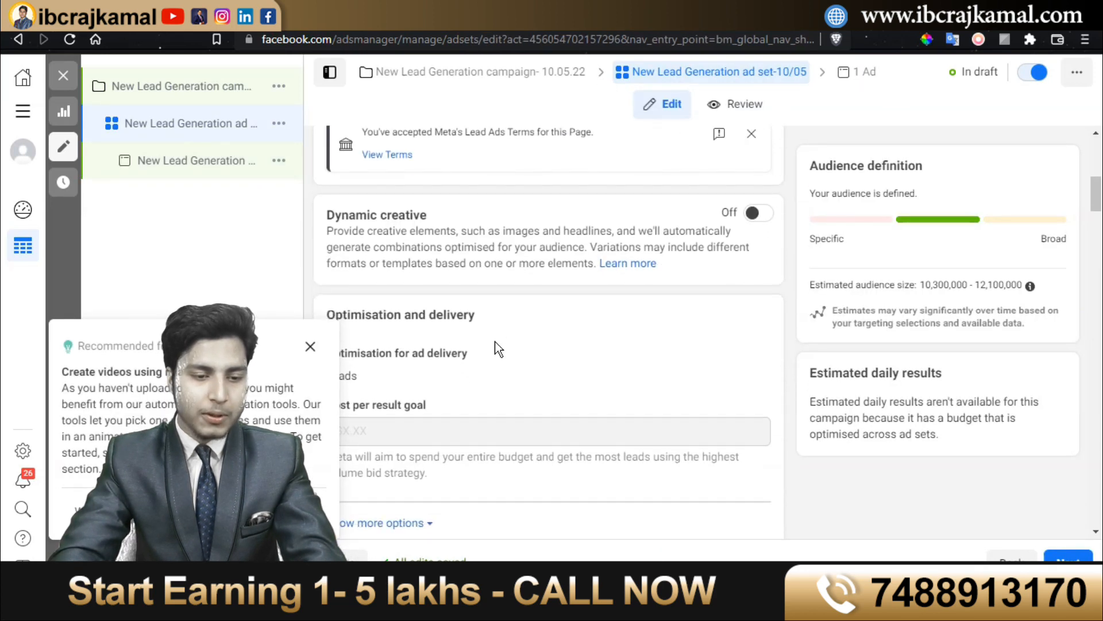
pyautogui.click(310, 346)
pyautogui.scroll(-10, 484, 348)
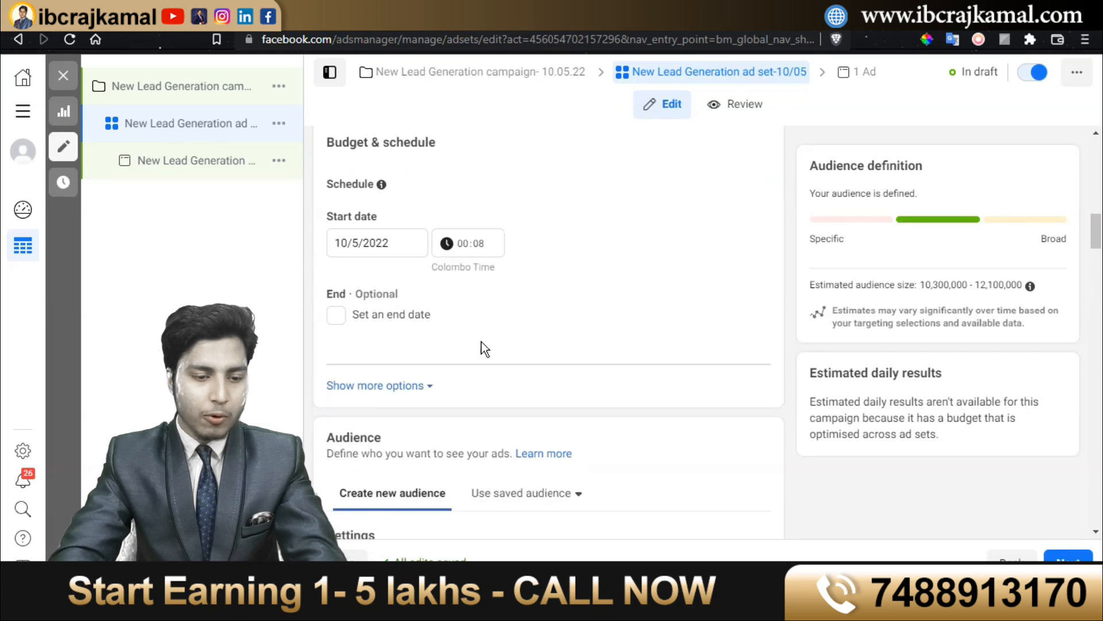
pyautogui.scroll(-4, 483, 348)
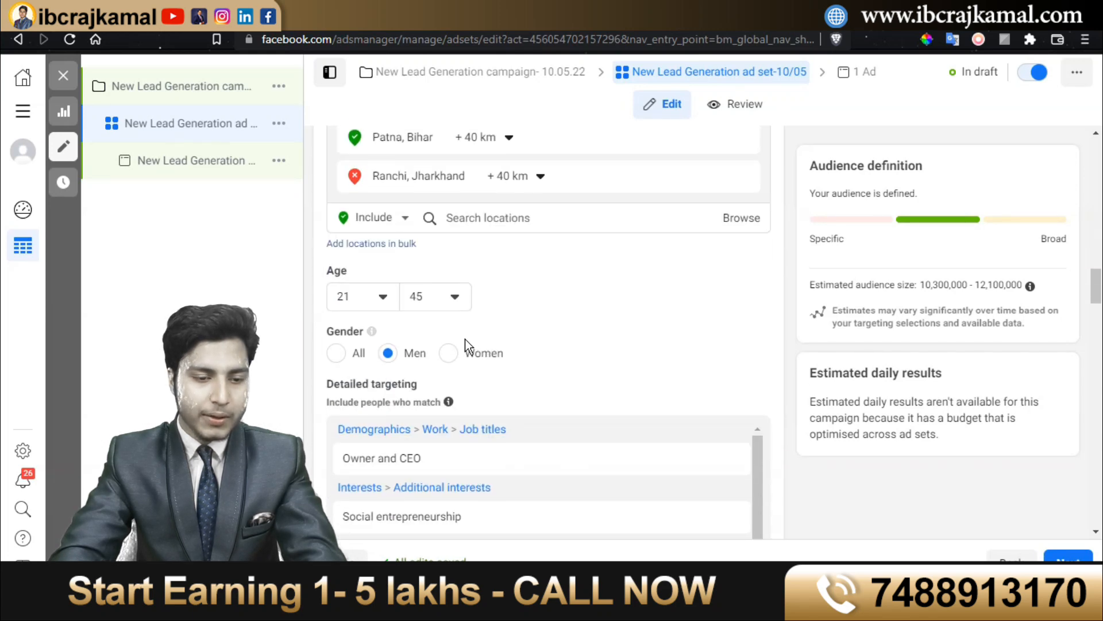
pyautogui.scroll(-5, 443, 382)
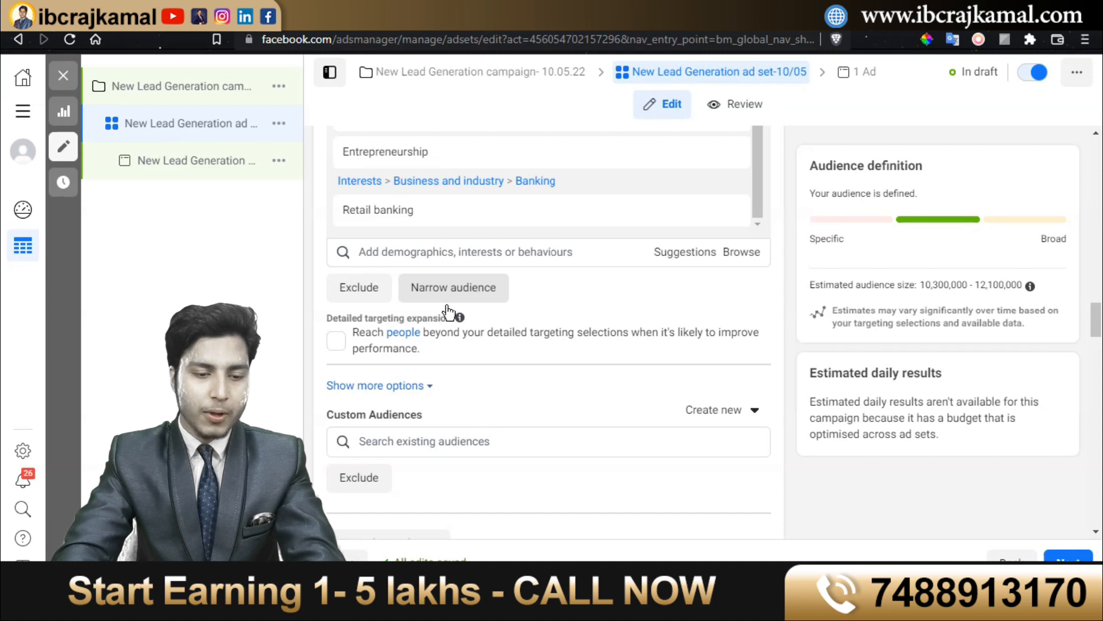
pyautogui.scroll(-2, 436, 405)
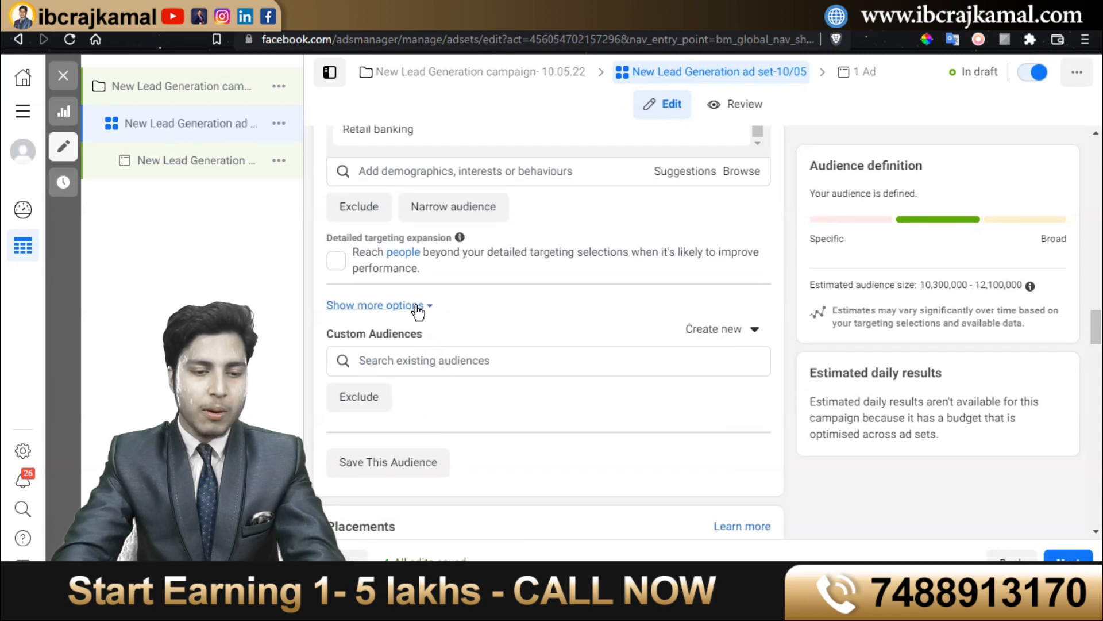
pyautogui.scroll(-8, 419, 313)
pyautogui.scroll(7, 564, 335)
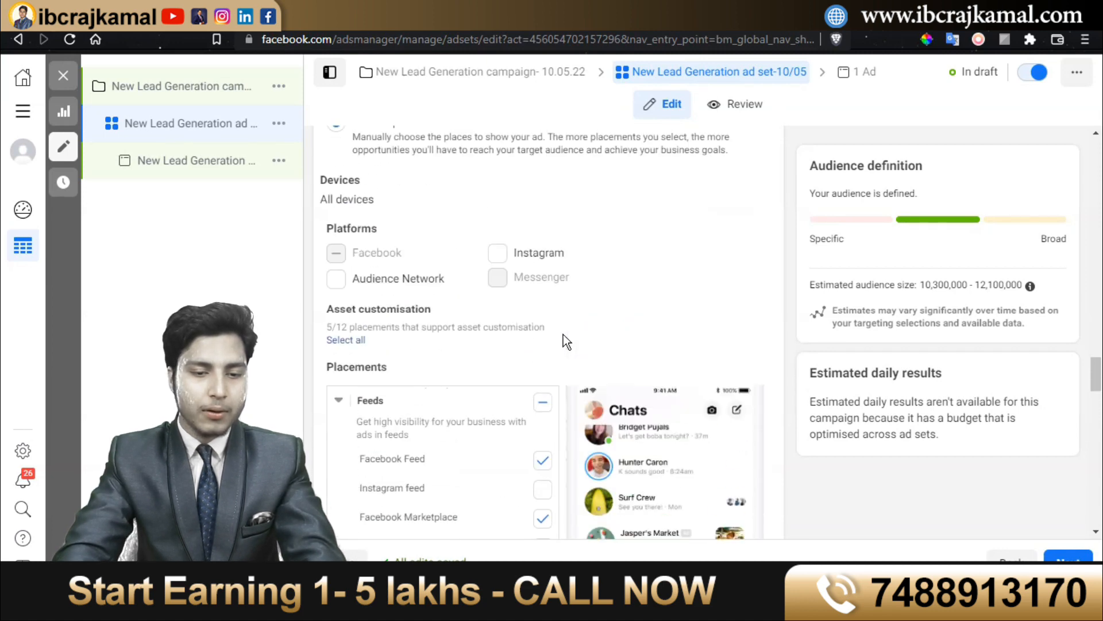
pyautogui.scroll(5, 494, 352)
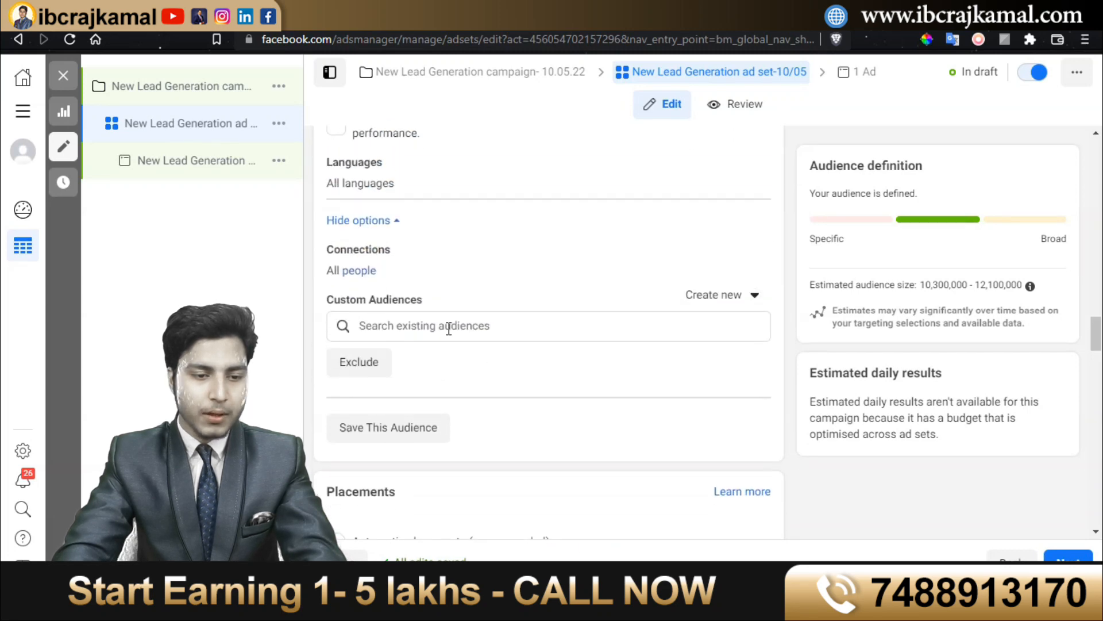
pyautogui.scroll(1, 380, 224)
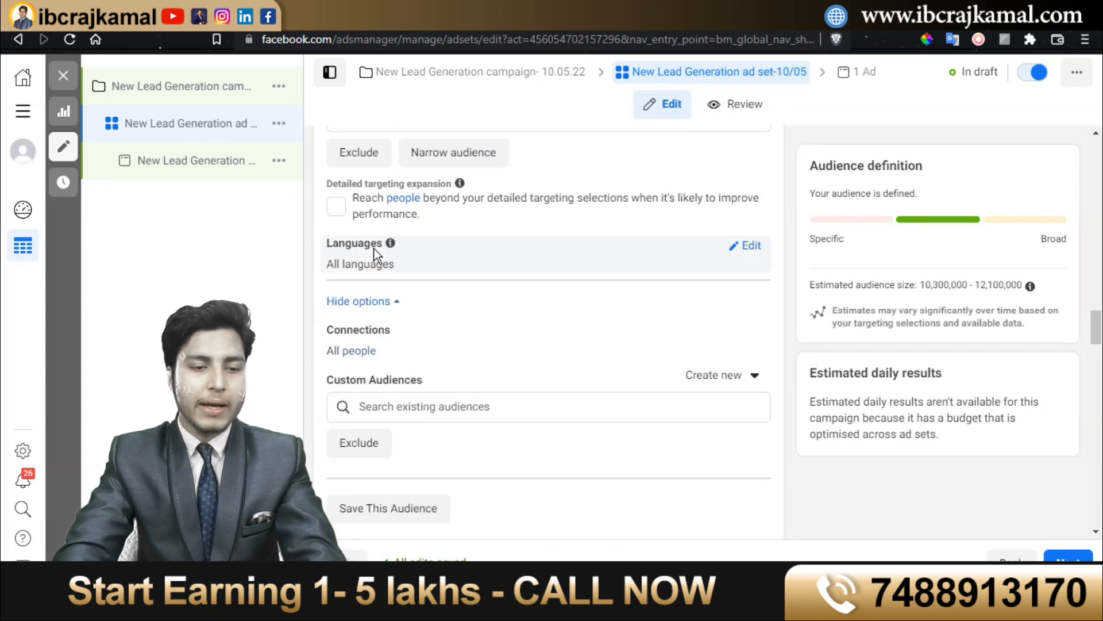
# Set the audience languages to Hindi and English (All)
pyautogui.click(733, 248)
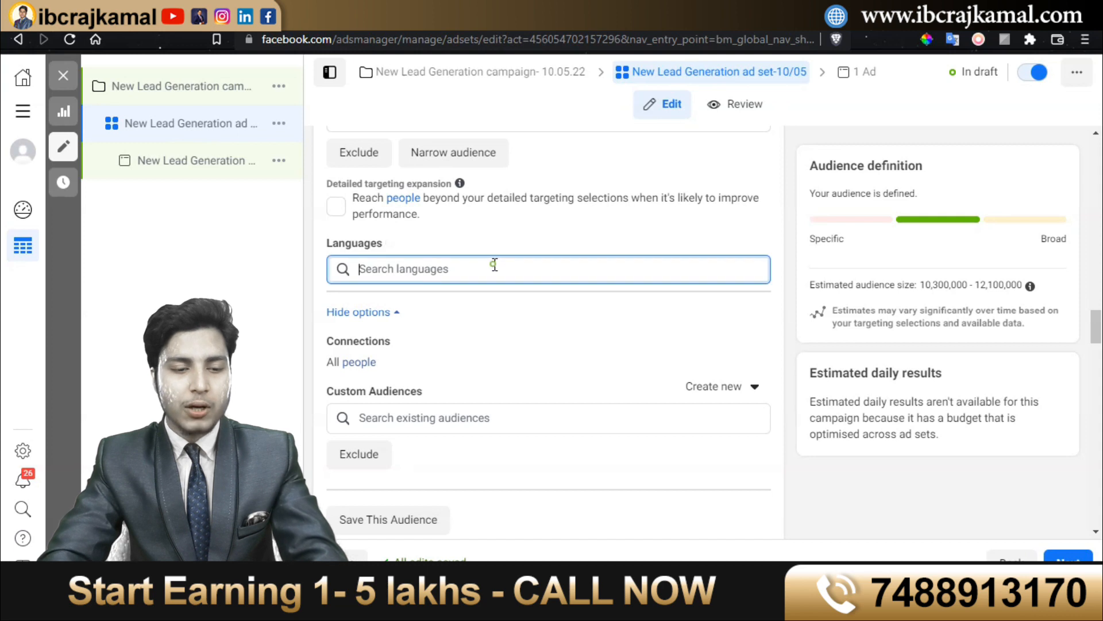
pyautogui.write('hi')
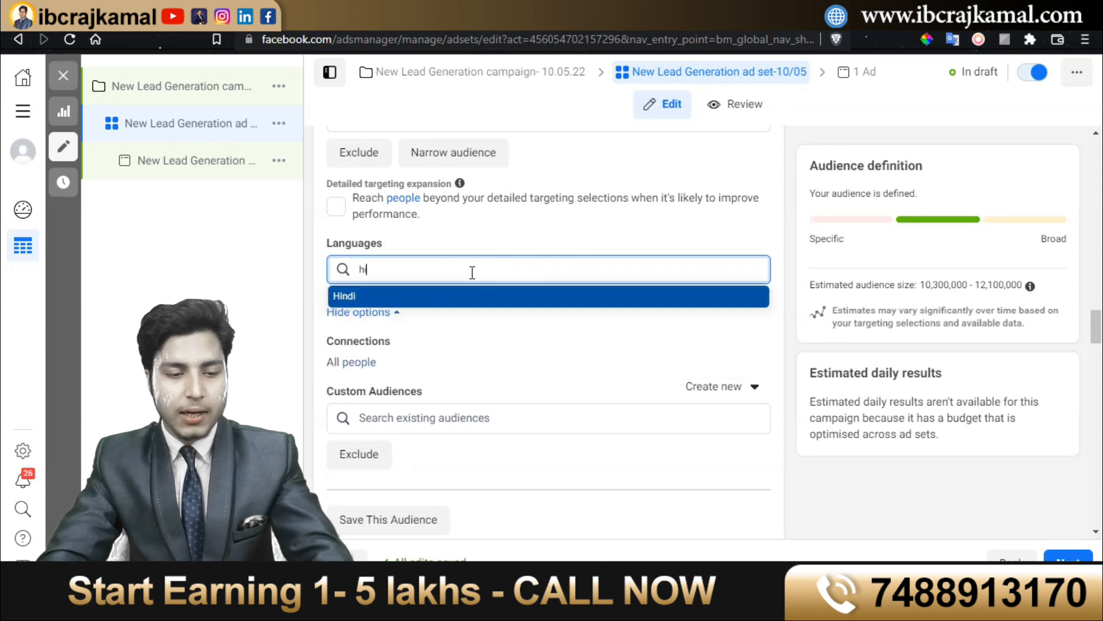
pyautogui.click(364, 297)
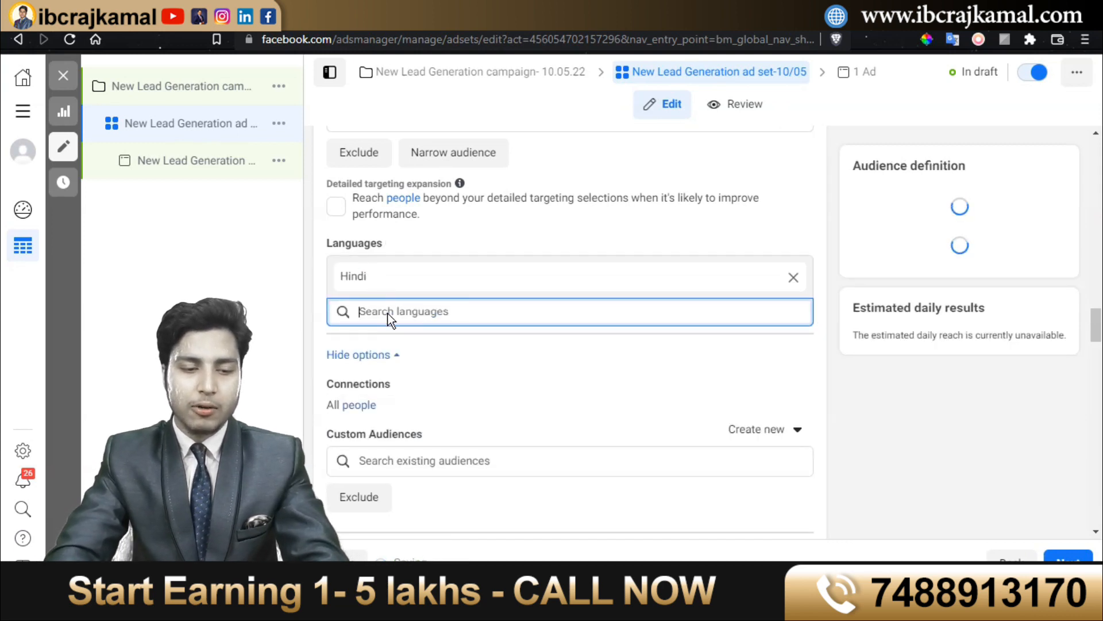
pyautogui.write('e')
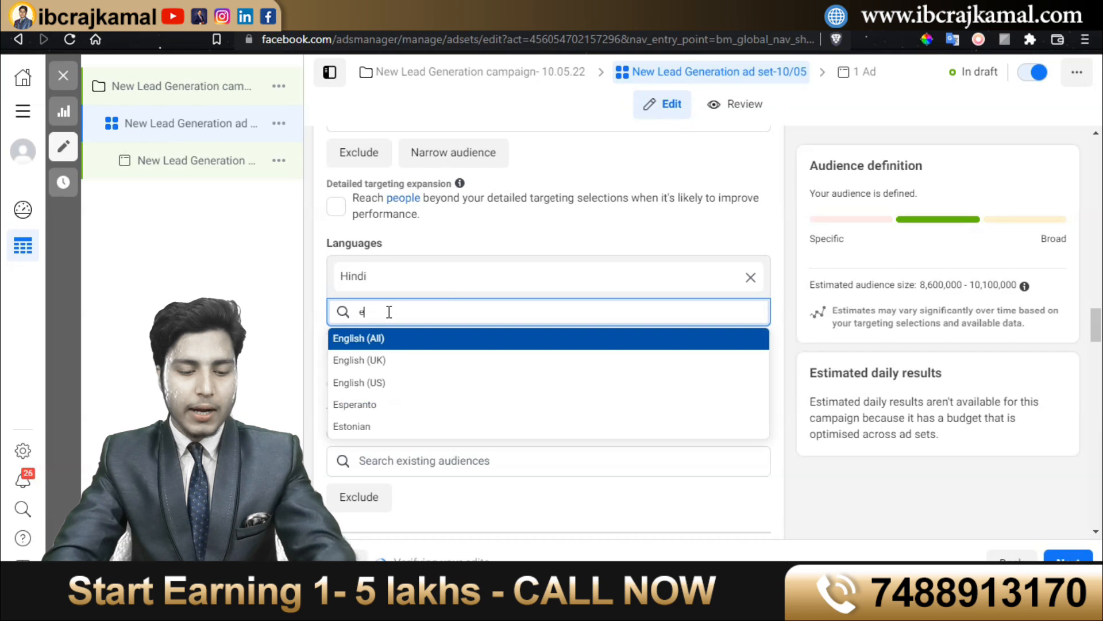
pyautogui.click(376, 339)
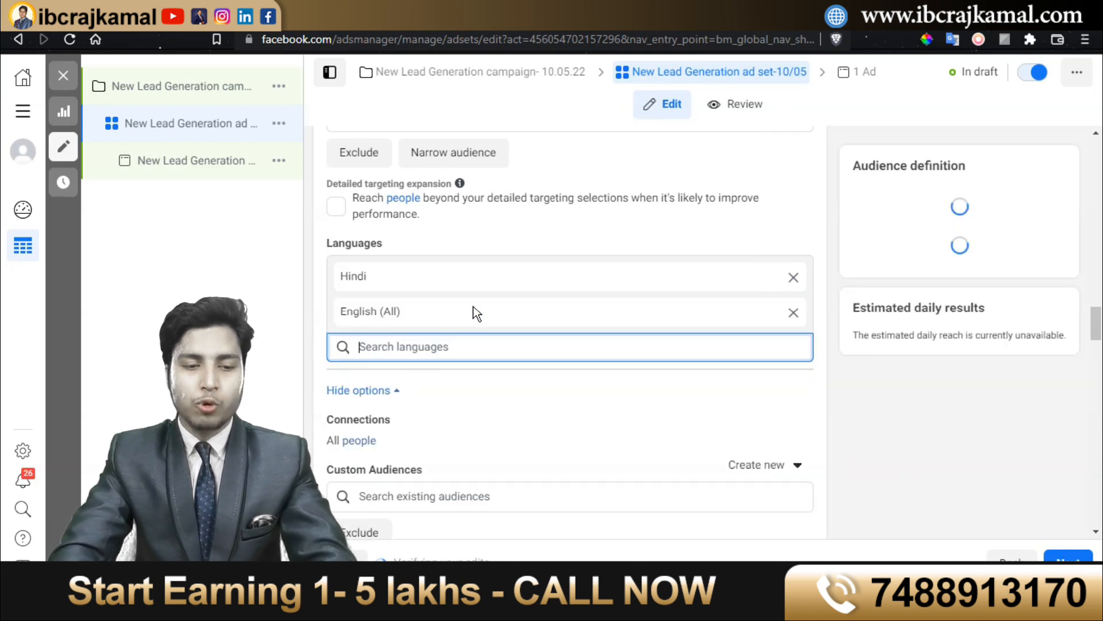
pyautogui.scroll(3, 477, 314)
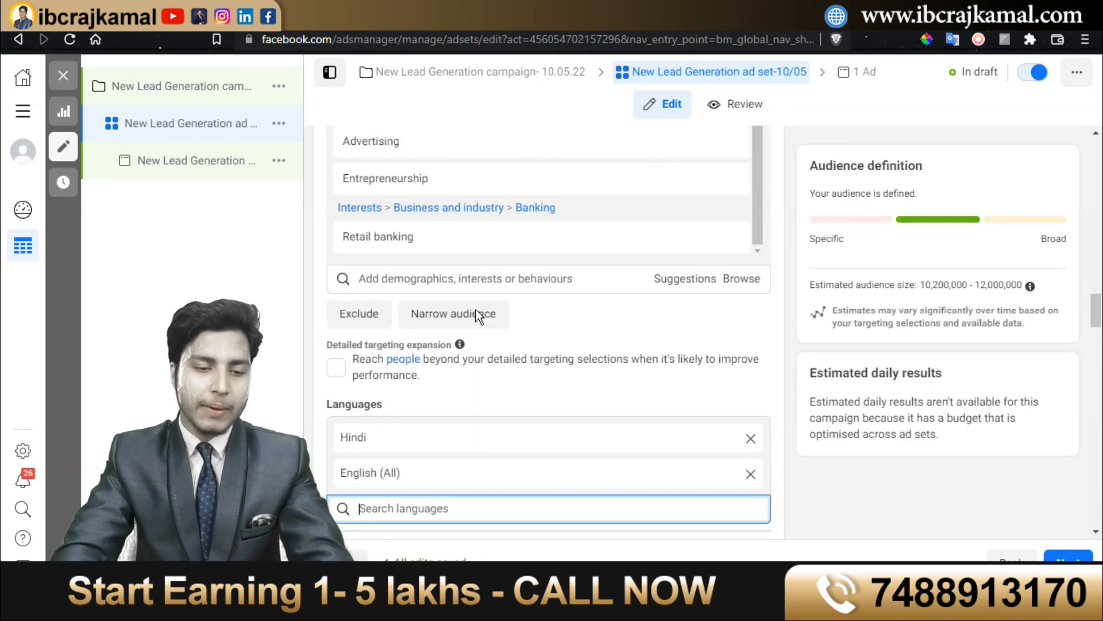
# Open detailed targeting's narrowing options and review the existing interests
pyautogui.click(428, 326)
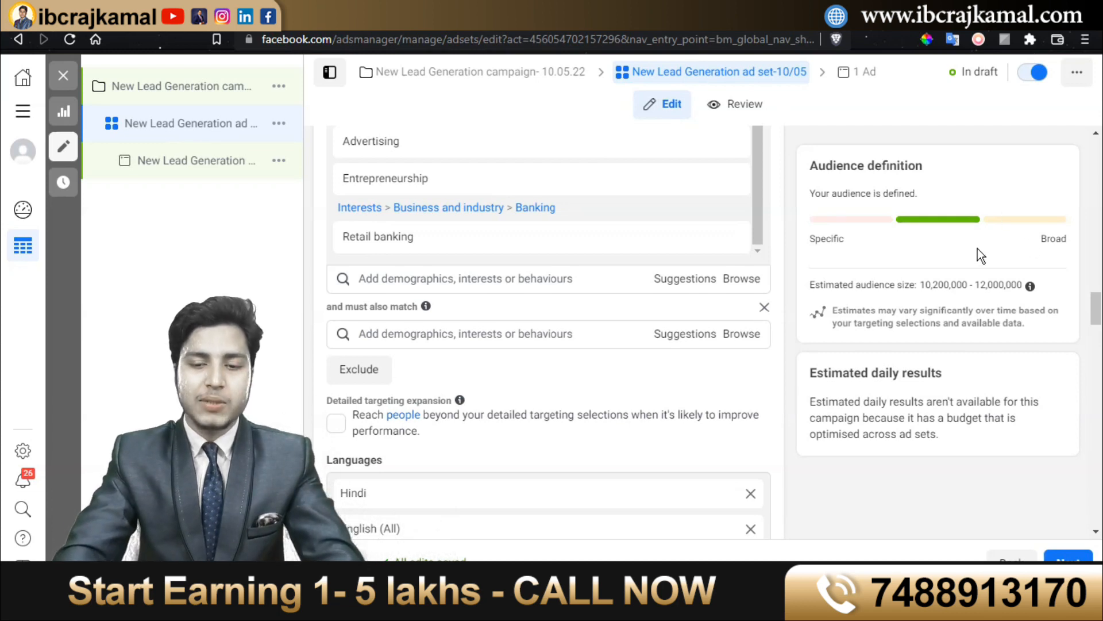
pyautogui.scroll(-2, 486, 360)
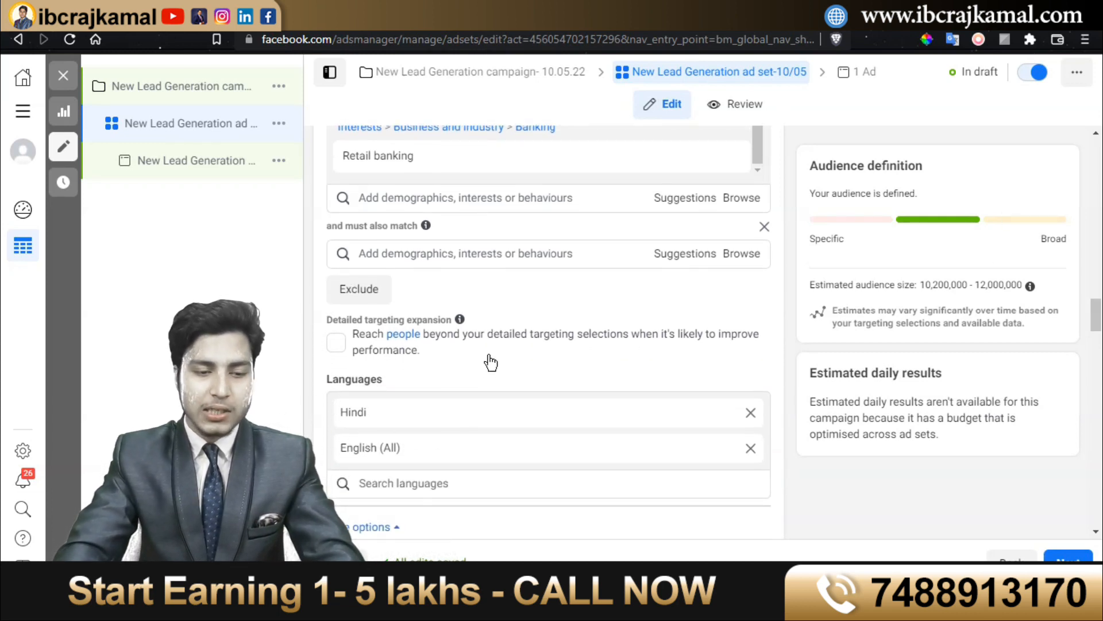
pyautogui.scroll(2, 511, 357)
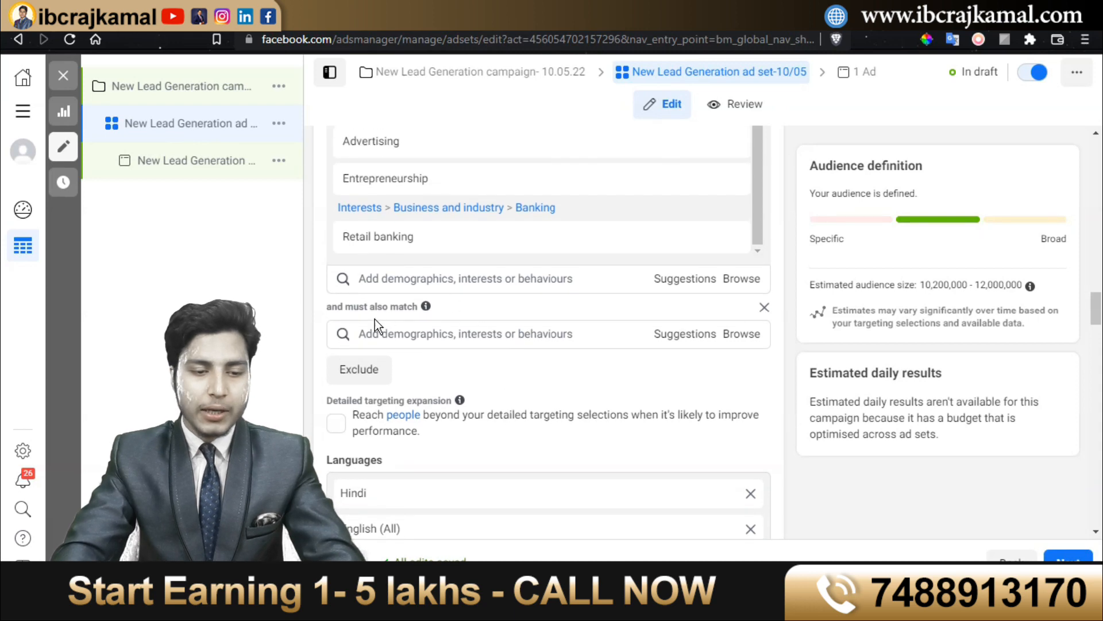
pyautogui.scroll(2, 382, 247)
pyautogui.scroll(-2, 405, 192)
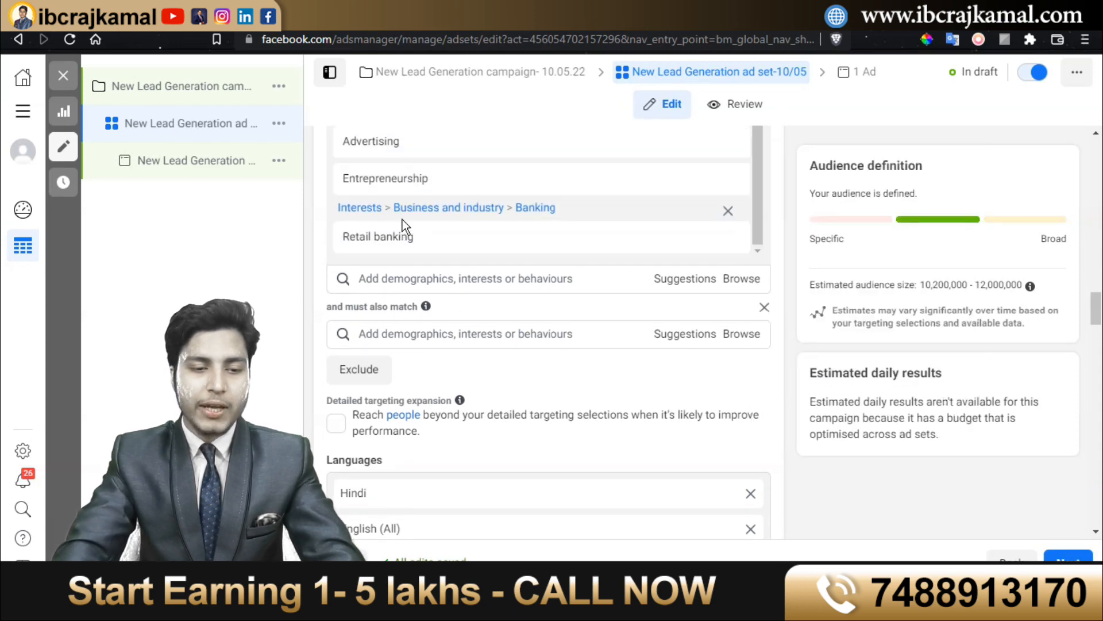
pyautogui.scroll(1, 404, 217)
pyautogui.scroll(3, 405, 195)
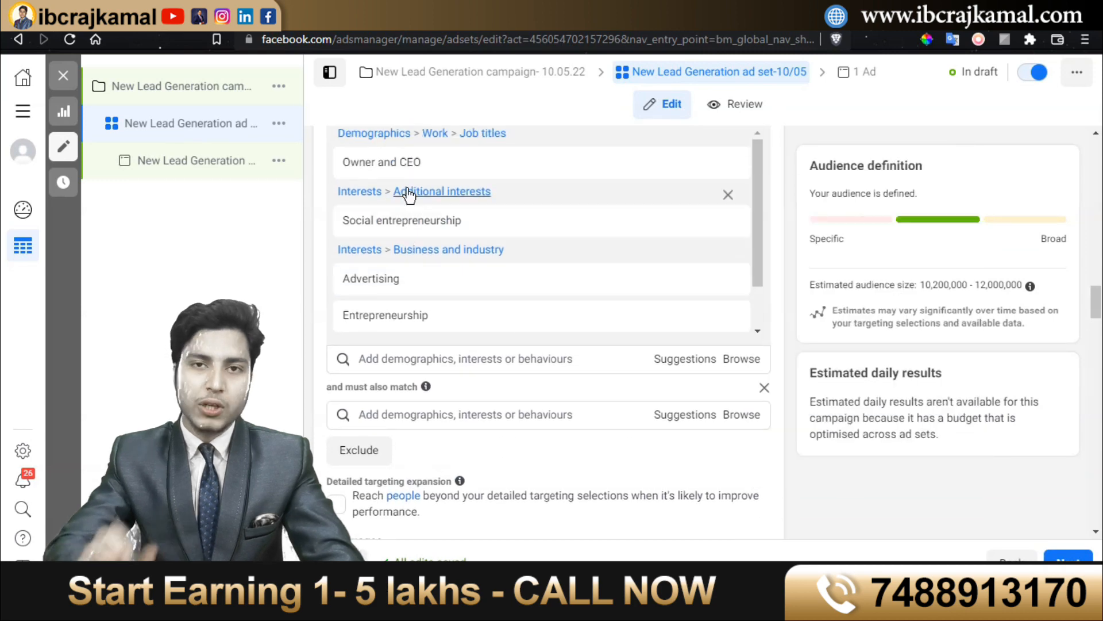
pyautogui.scroll(-2, 402, 247)
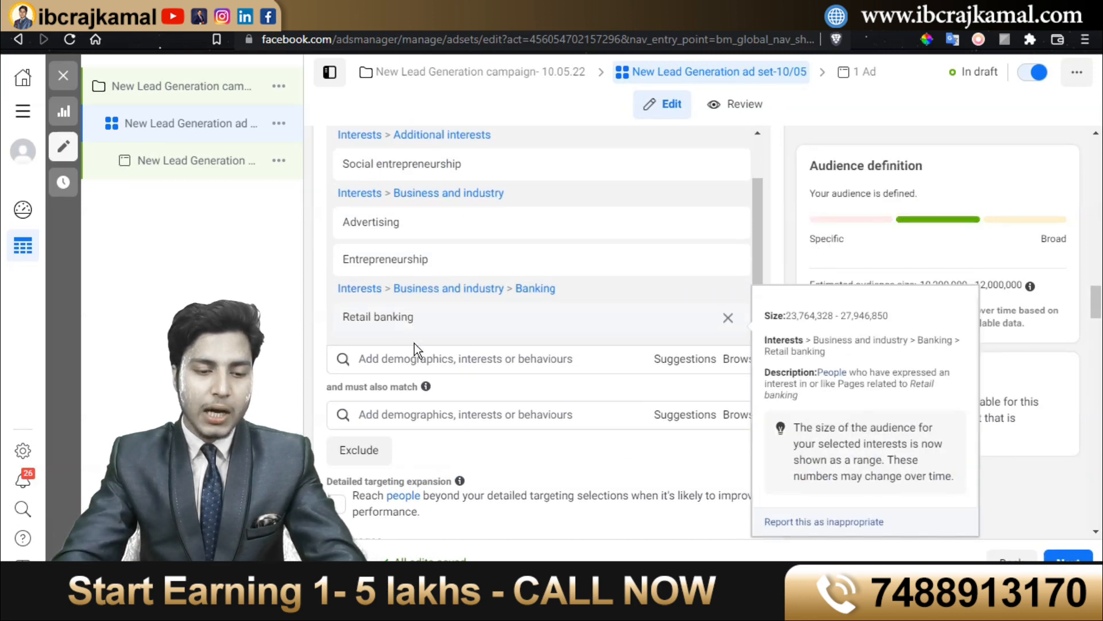
pyautogui.click(414, 414)
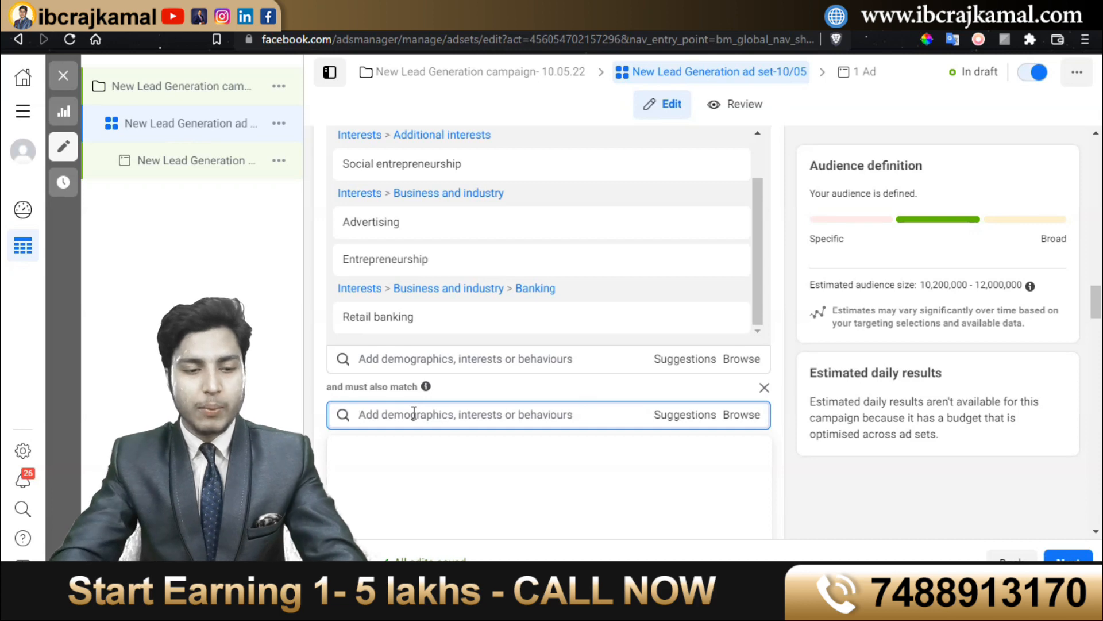
# Remove the Advertising and Retail banking interests from detailed targeting
pyautogui.moveTo(426, 268)
pyautogui.moveTo(484, 223)
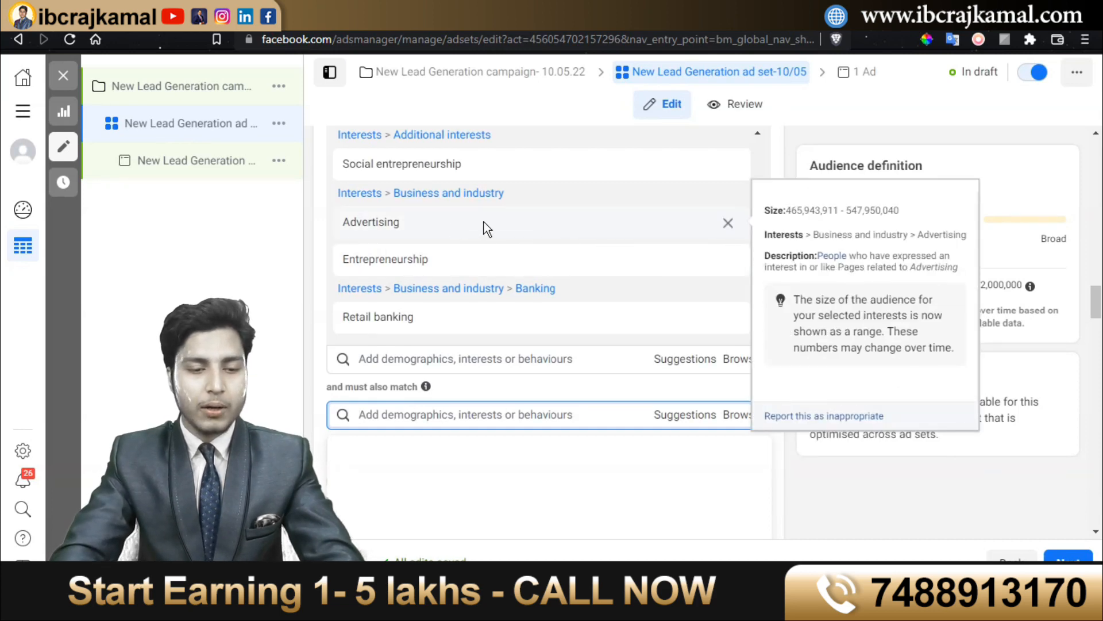
pyautogui.click(728, 224)
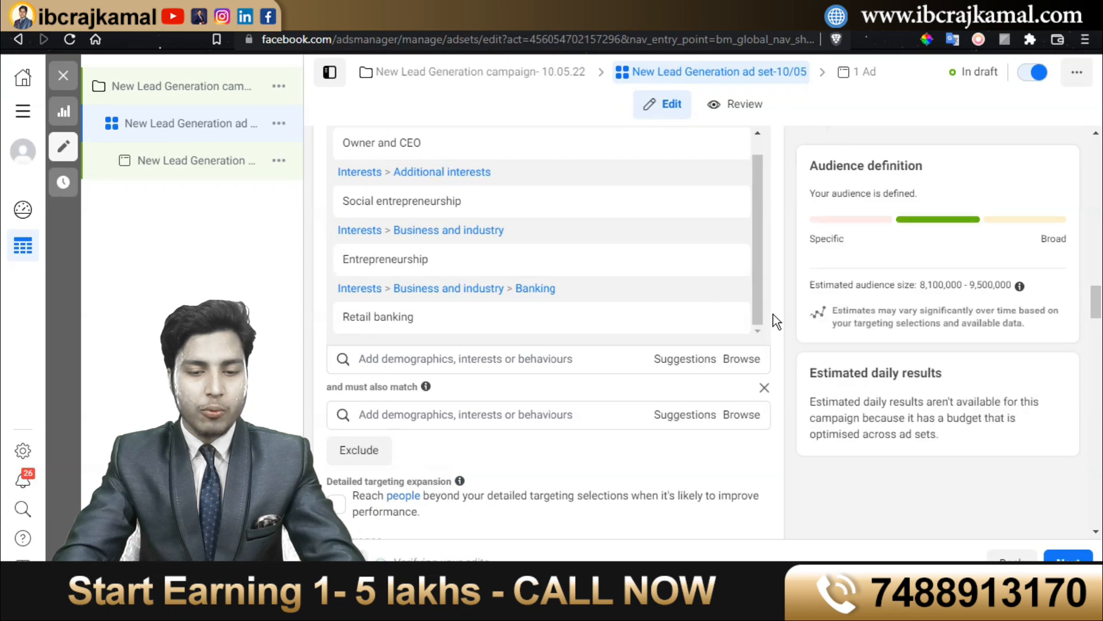
pyautogui.click(727, 317)
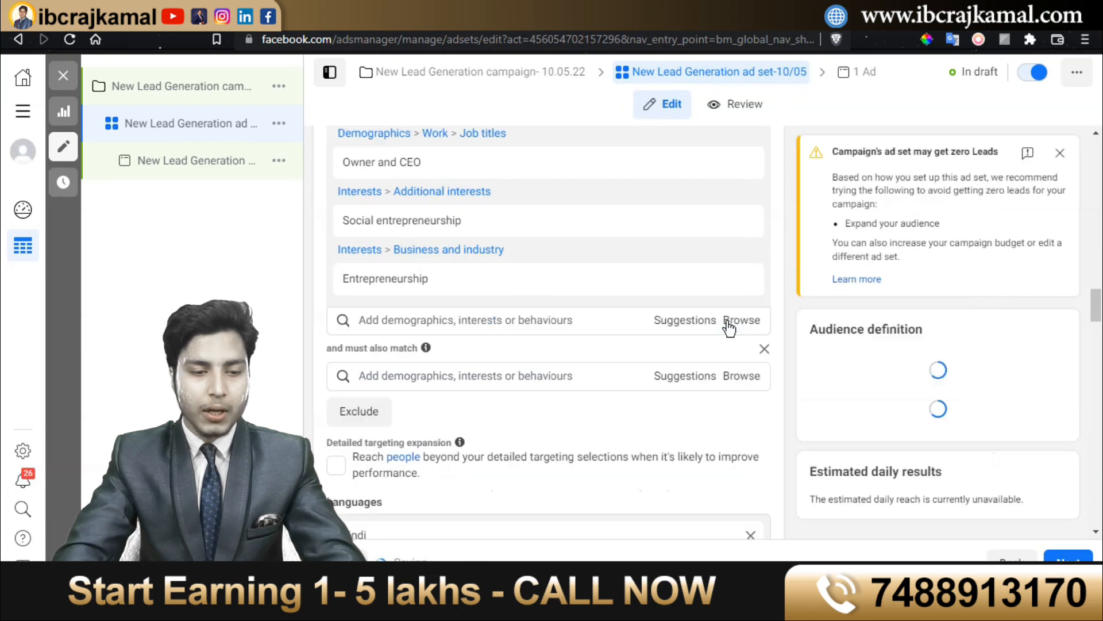
pyautogui.moveTo(631, 220)
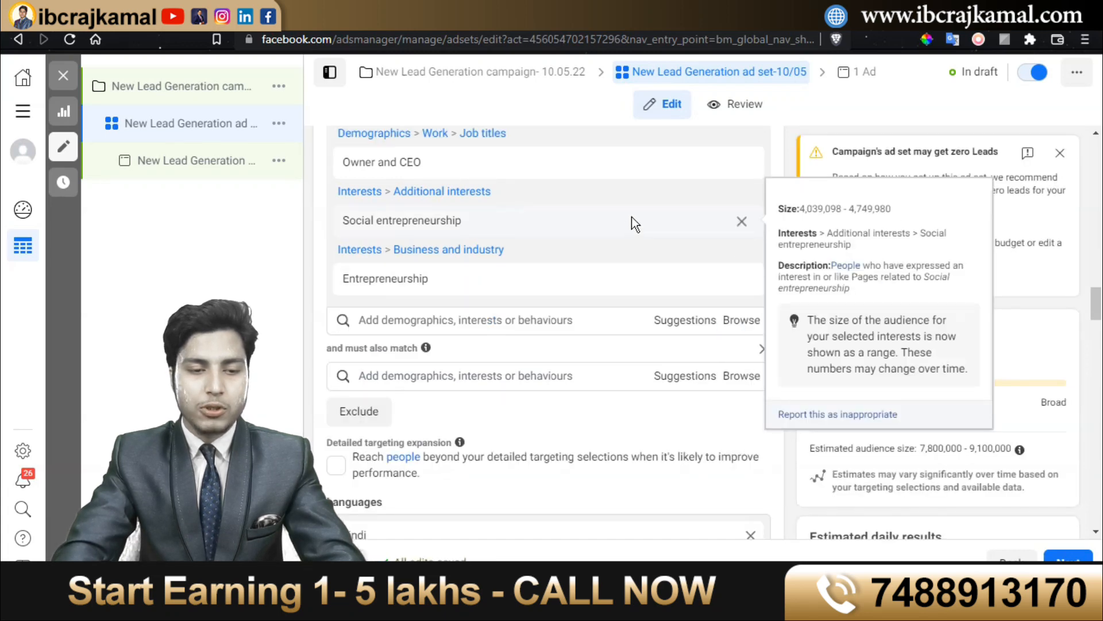
pyautogui.moveTo(455, 289)
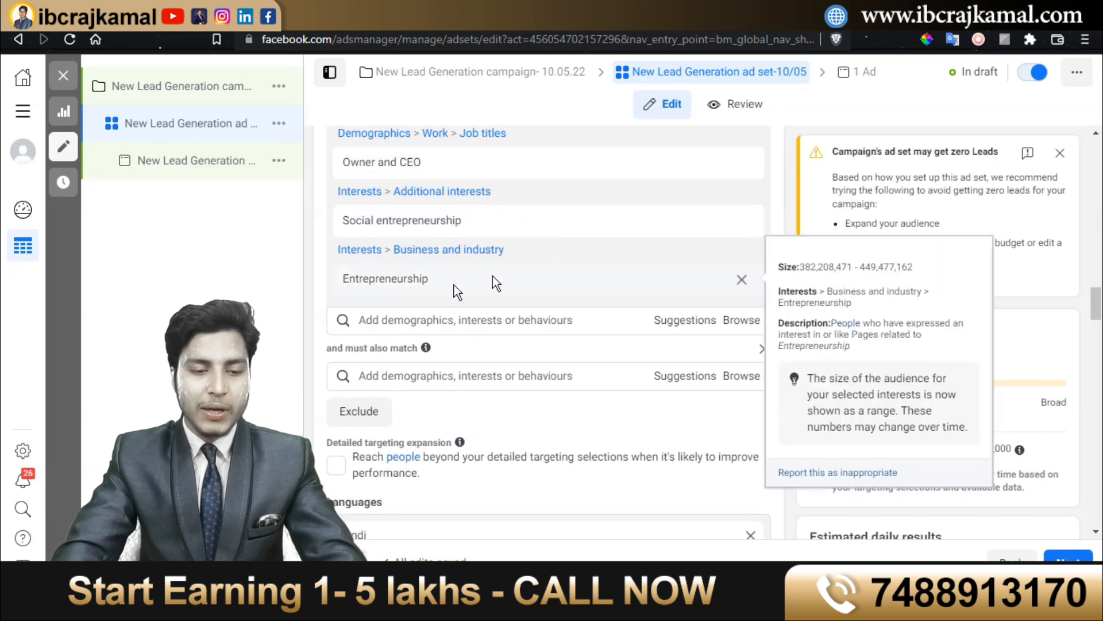
pyautogui.moveTo(412, 227)
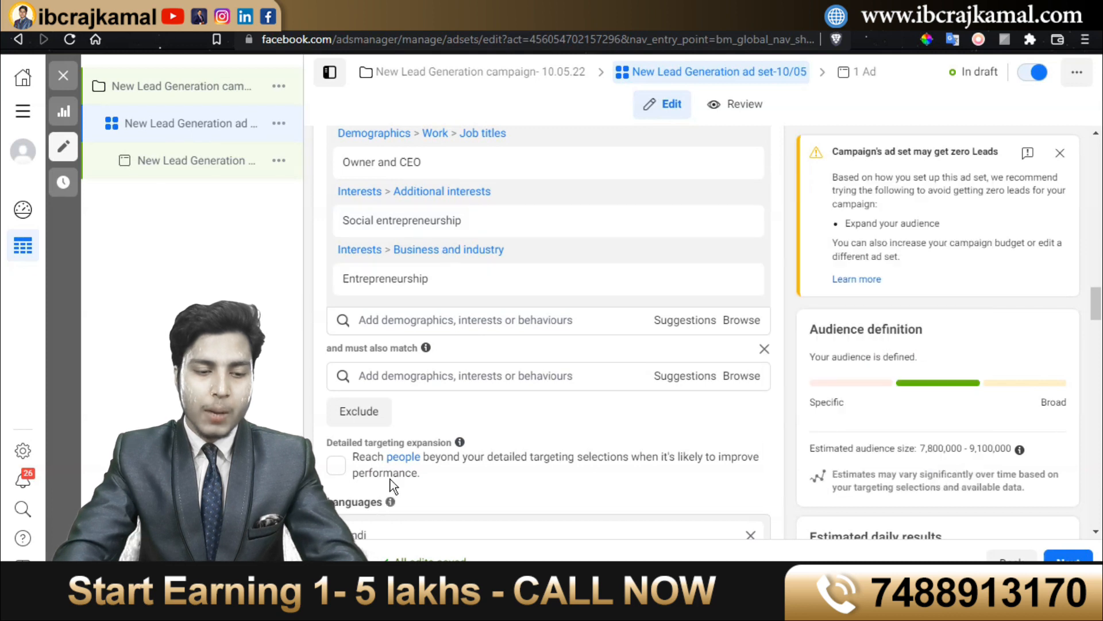
pyautogui.click(408, 378)
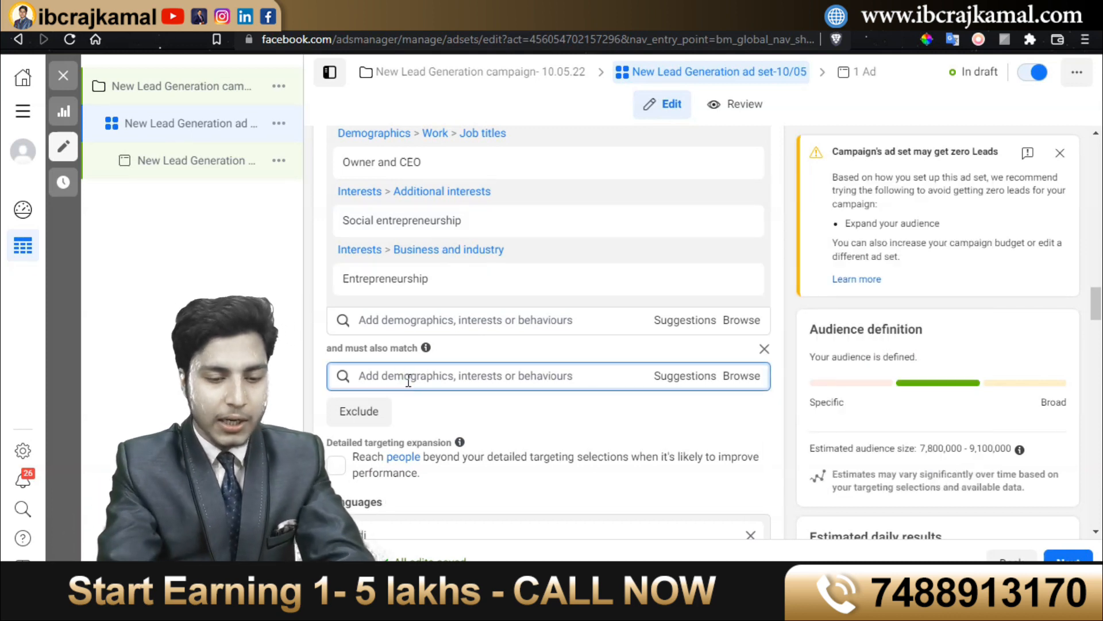
pyautogui.write('retailer')
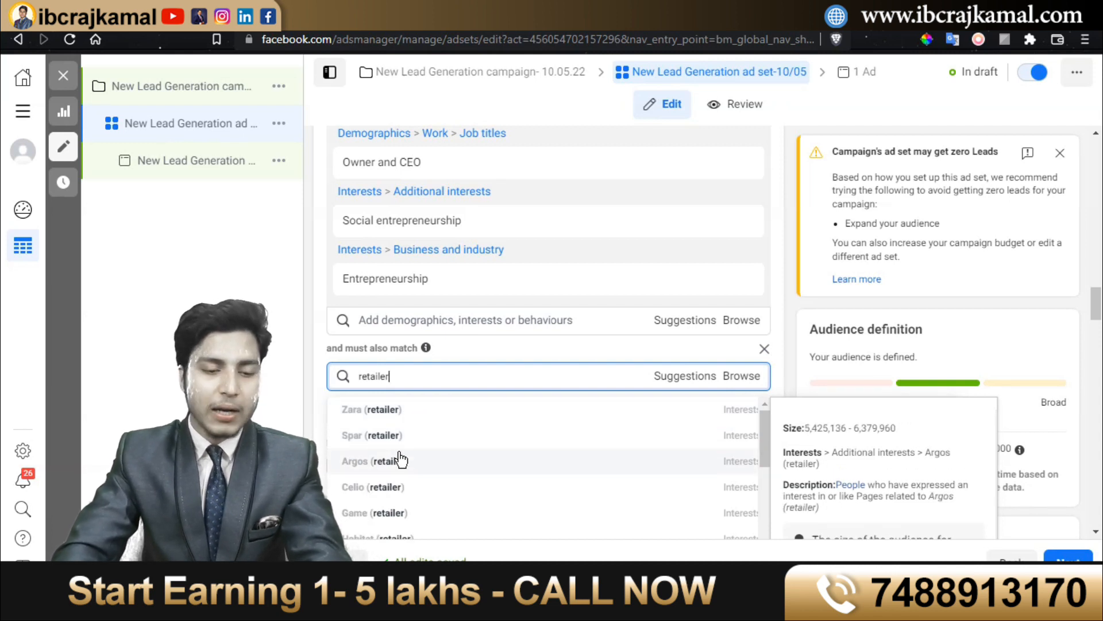
pyautogui.scroll(-3, 402, 461)
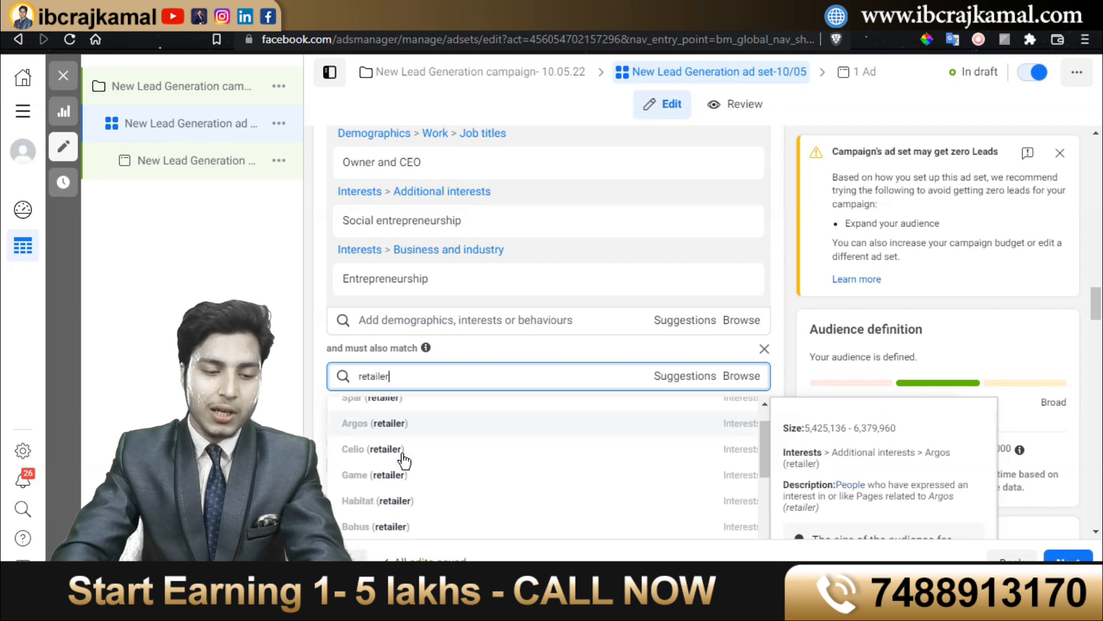
pyautogui.scroll(3, 452, 471)
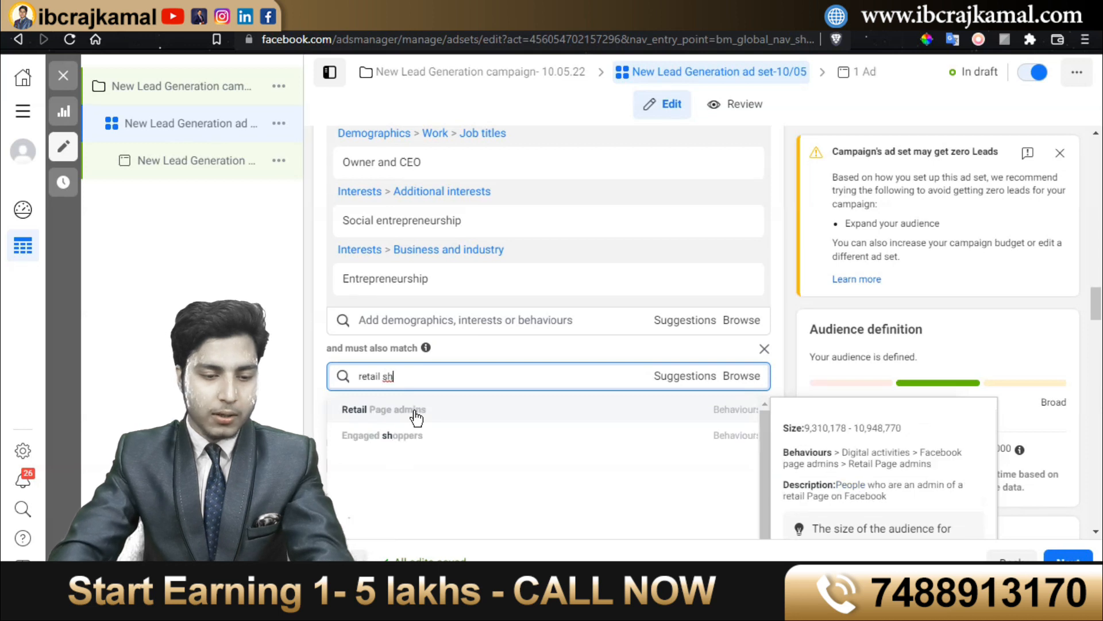
pyautogui.press('BackSpace')
pyautogui.press('BackSpace')
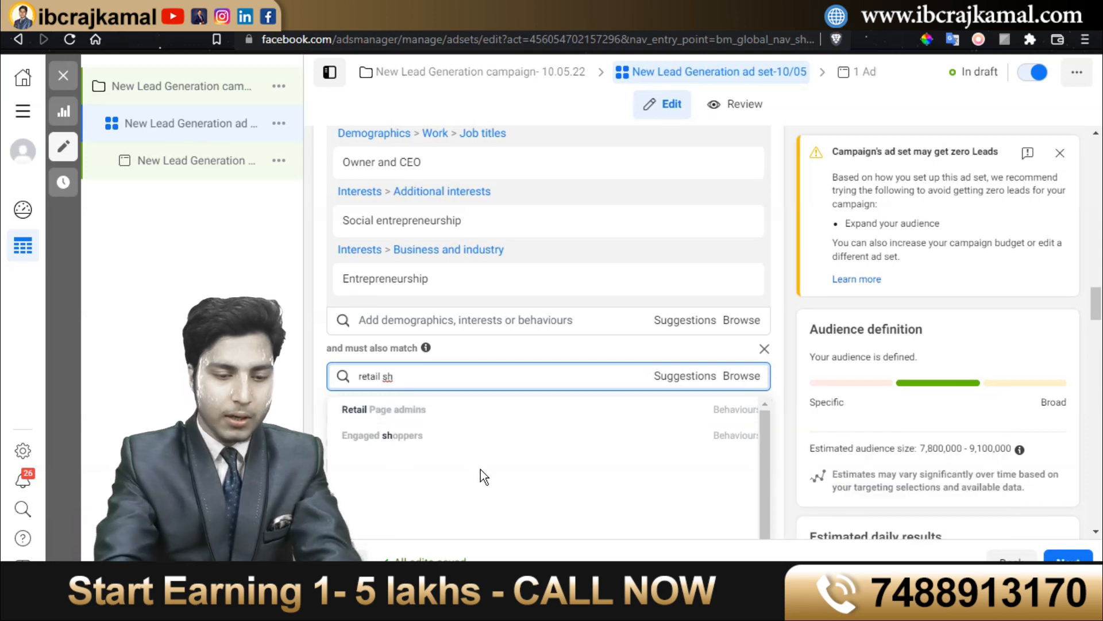
pyautogui.write('ow')
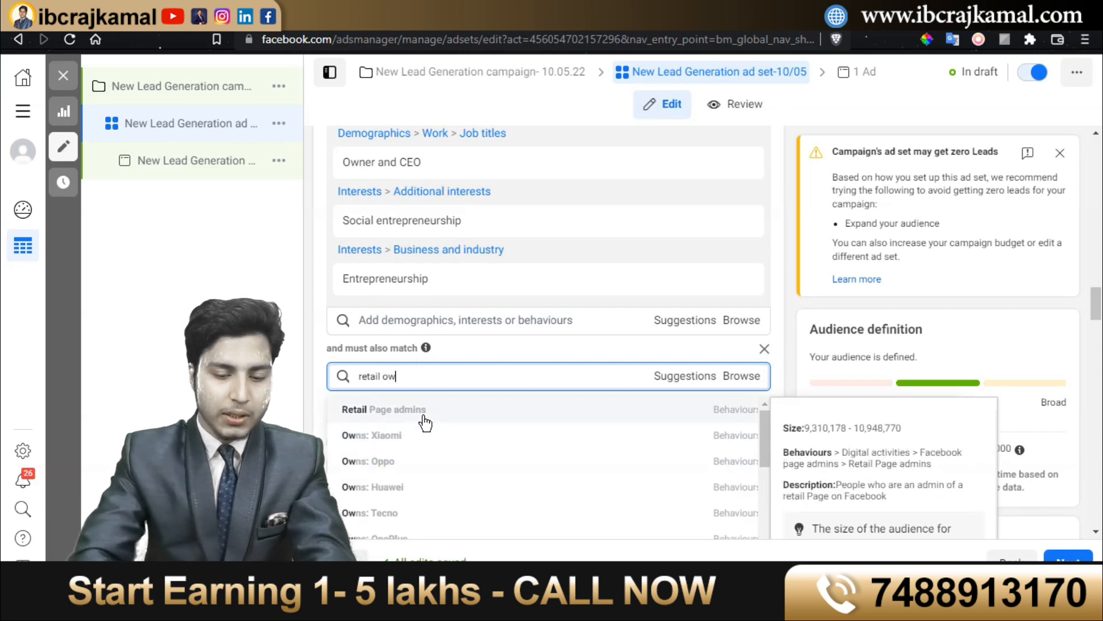
pyautogui.press('BackSpace')
pyautogui.press('BackSpace')
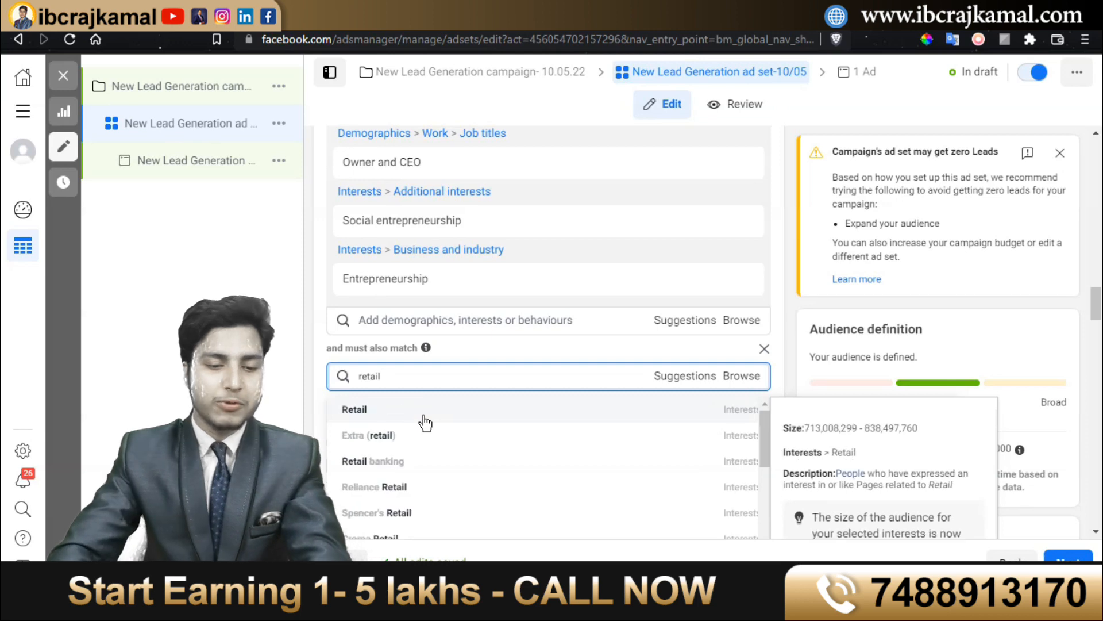
pyautogui.click(422, 416)
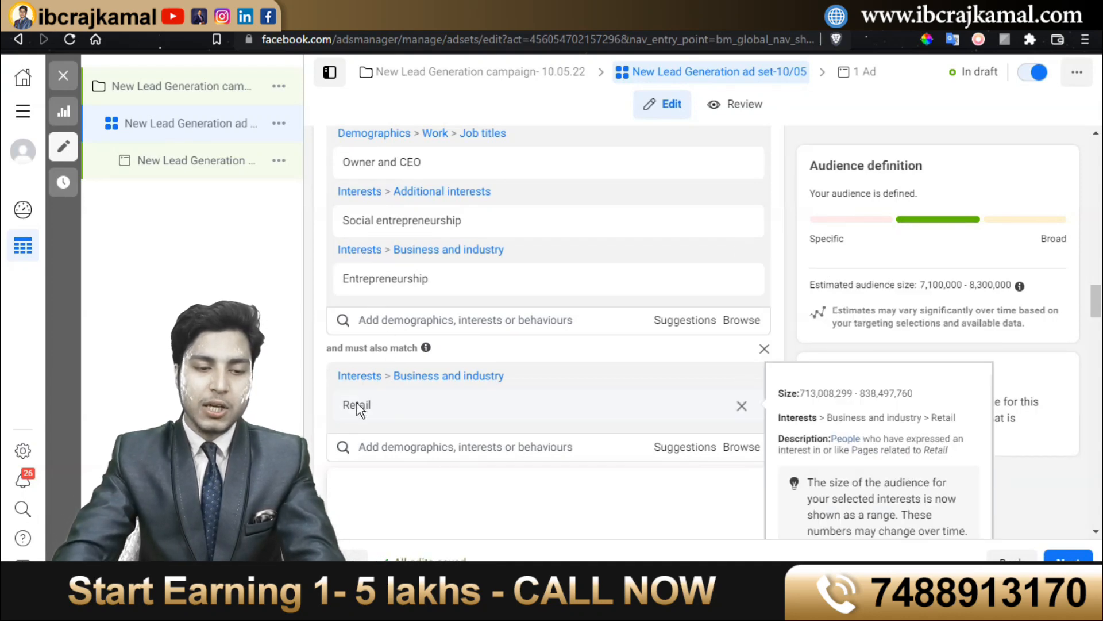
pyautogui.moveTo(374, 274)
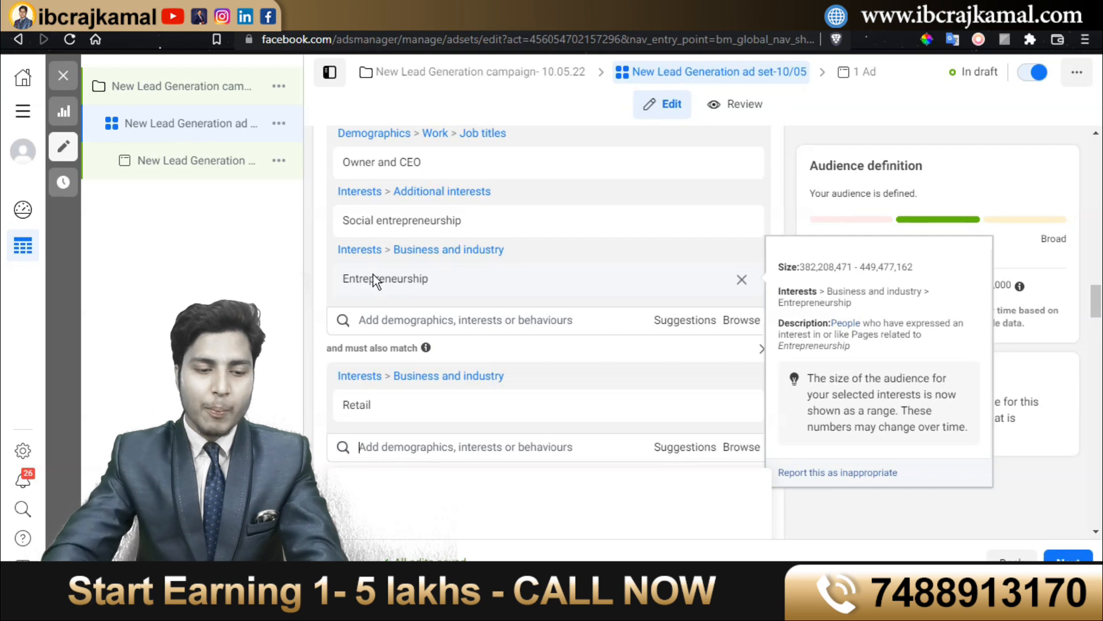
pyautogui.moveTo(357, 397)
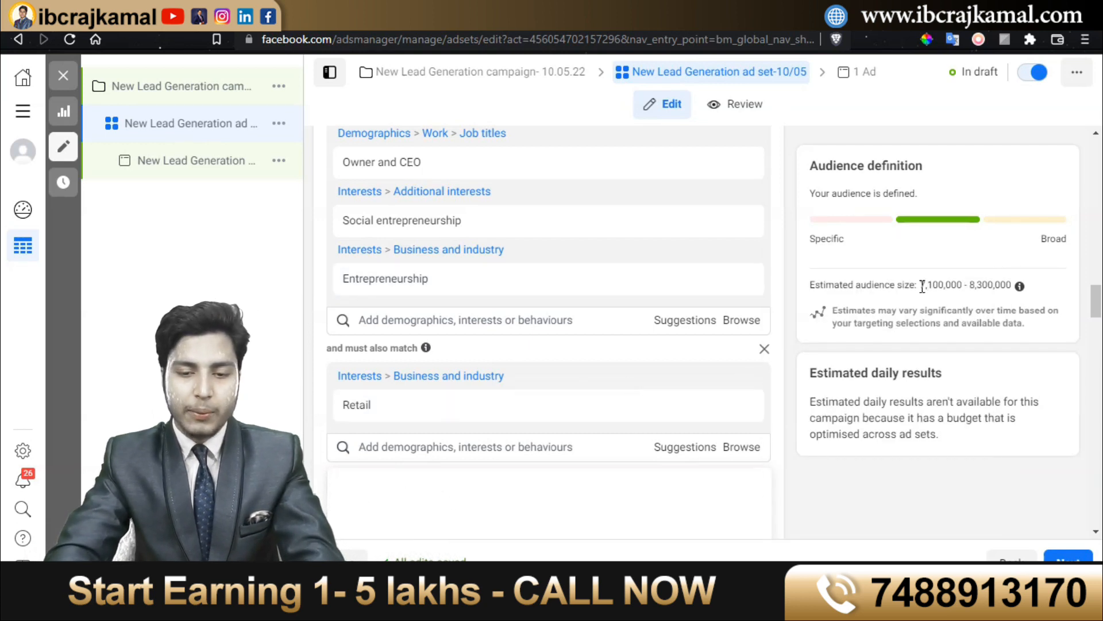
pyautogui.moveTo(921, 285); pyautogui.dragTo(1015, 284)
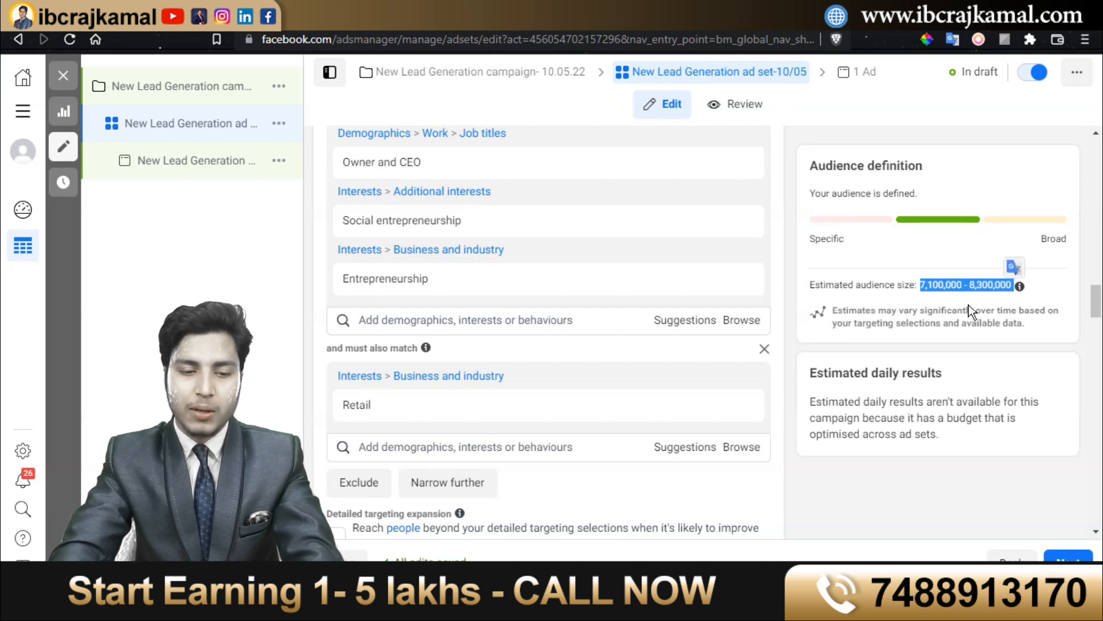
pyautogui.click(935, 286)
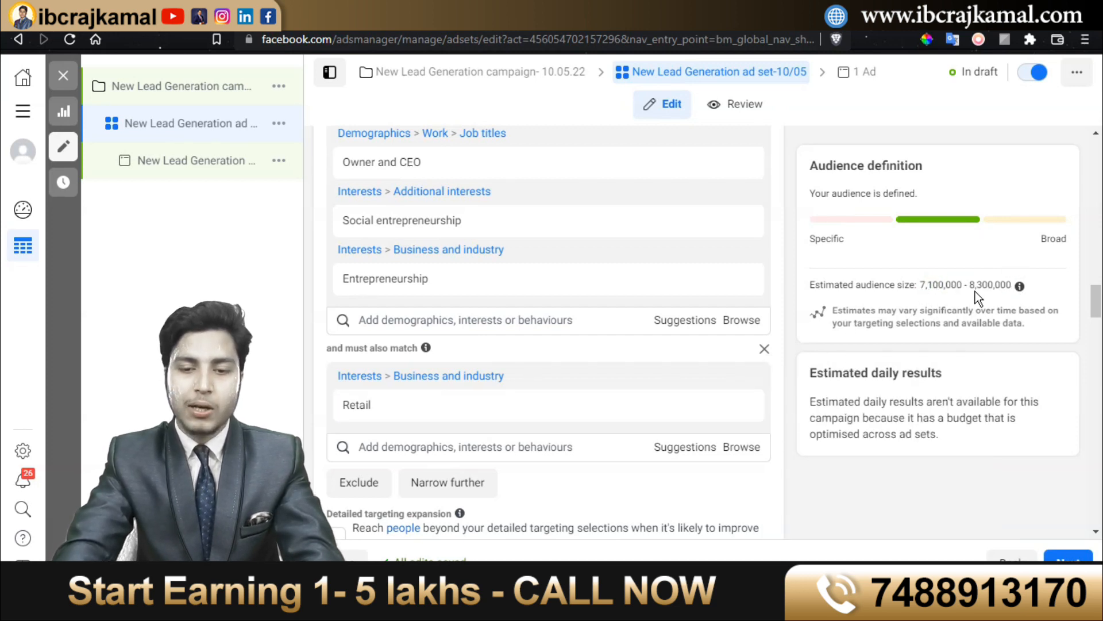
pyautogui.moveTo(630, 414)
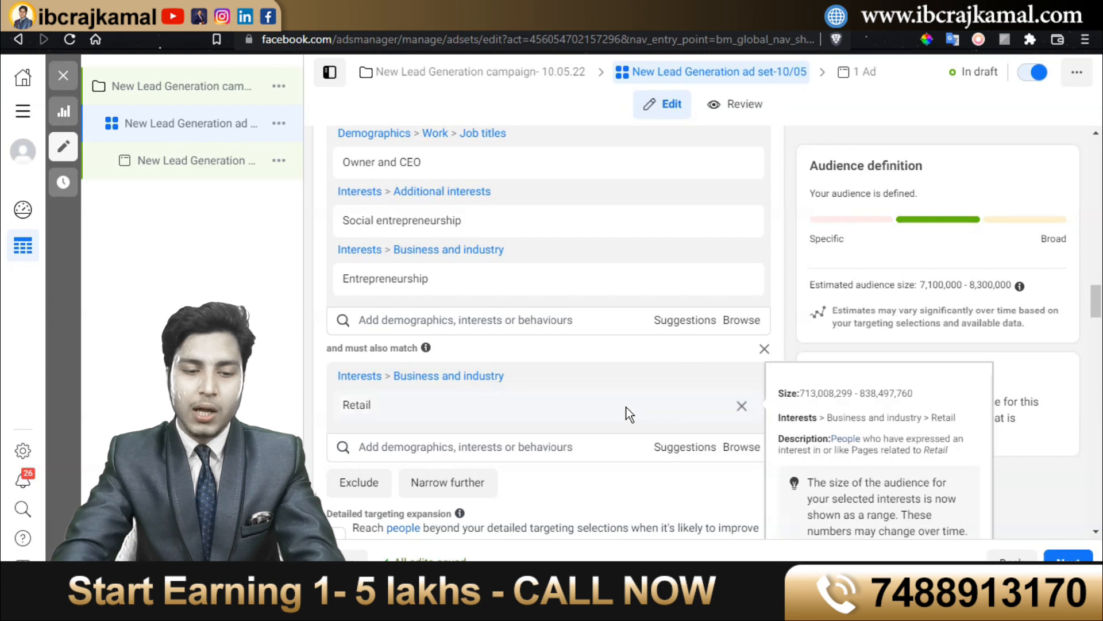
pyautogui.click(742, 407)
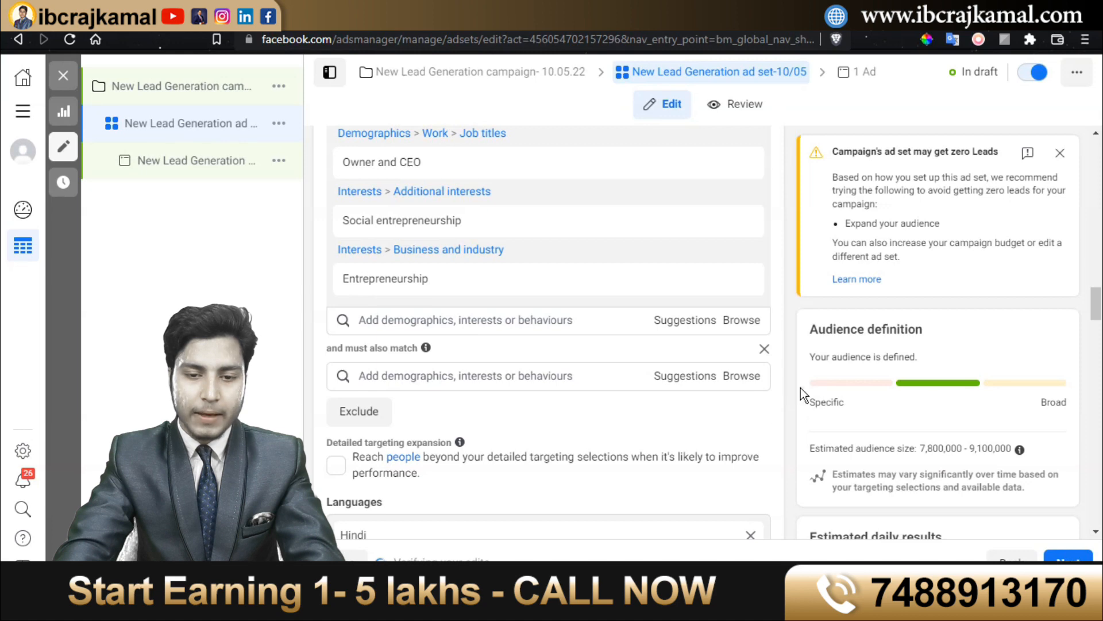
pyautogui.scroll(-2, 916, 314)
pyautogui.scroll(3, 616, 343)
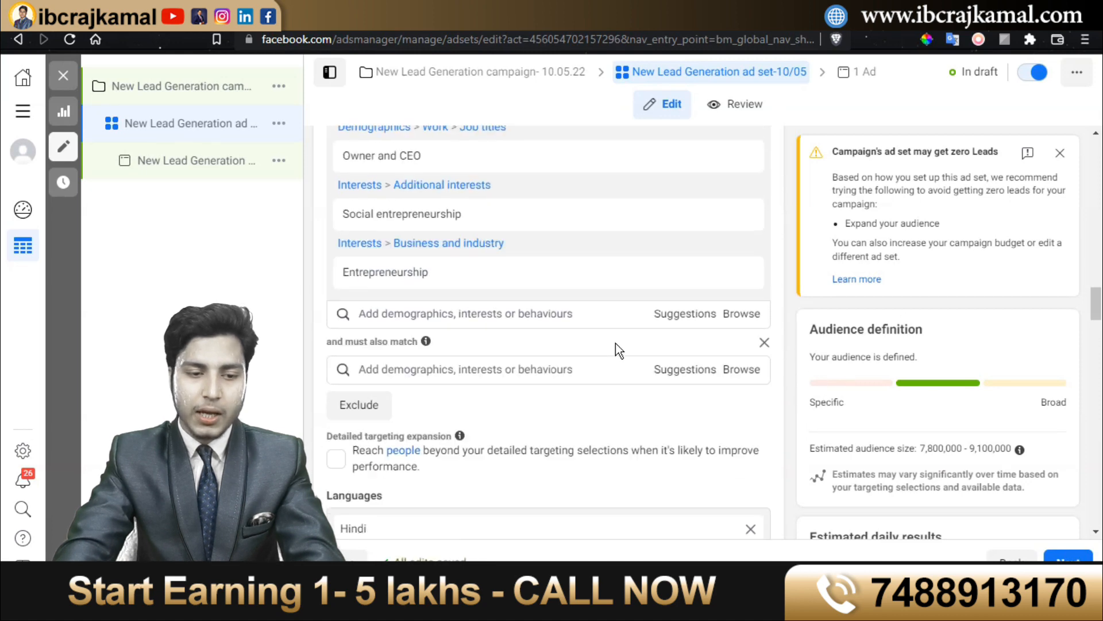
# Add Female entrepreneur, Small business, Owner/Managing Director and Co-Founder and COO to targeting
pyautogui.moveTo(467, 364)
pyautogui.click(474, 397)
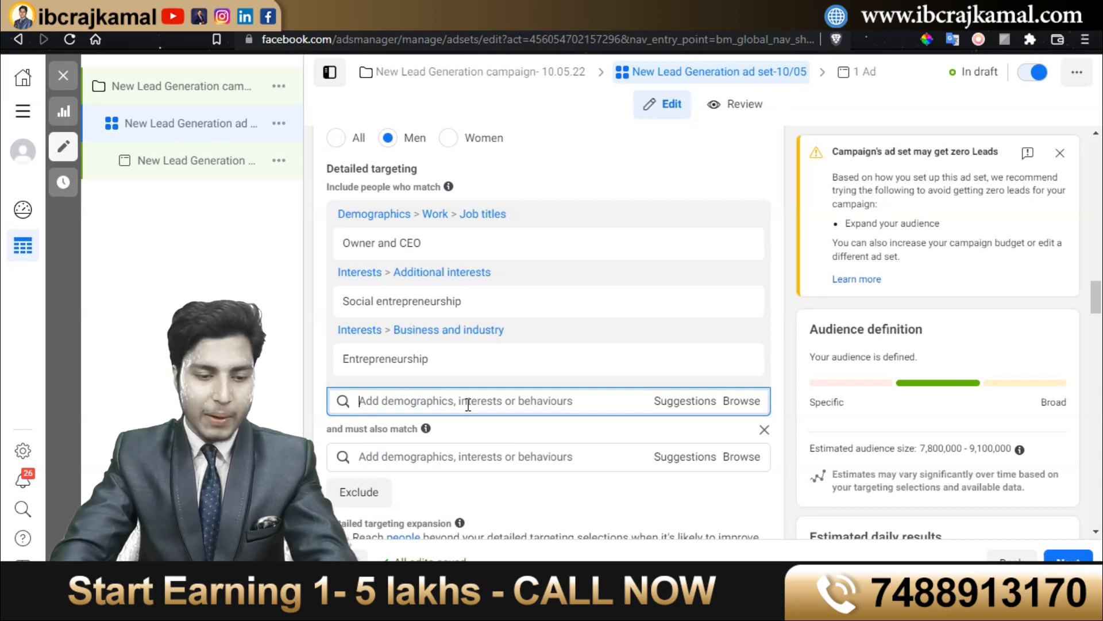
pyautogui.click(688, 400)
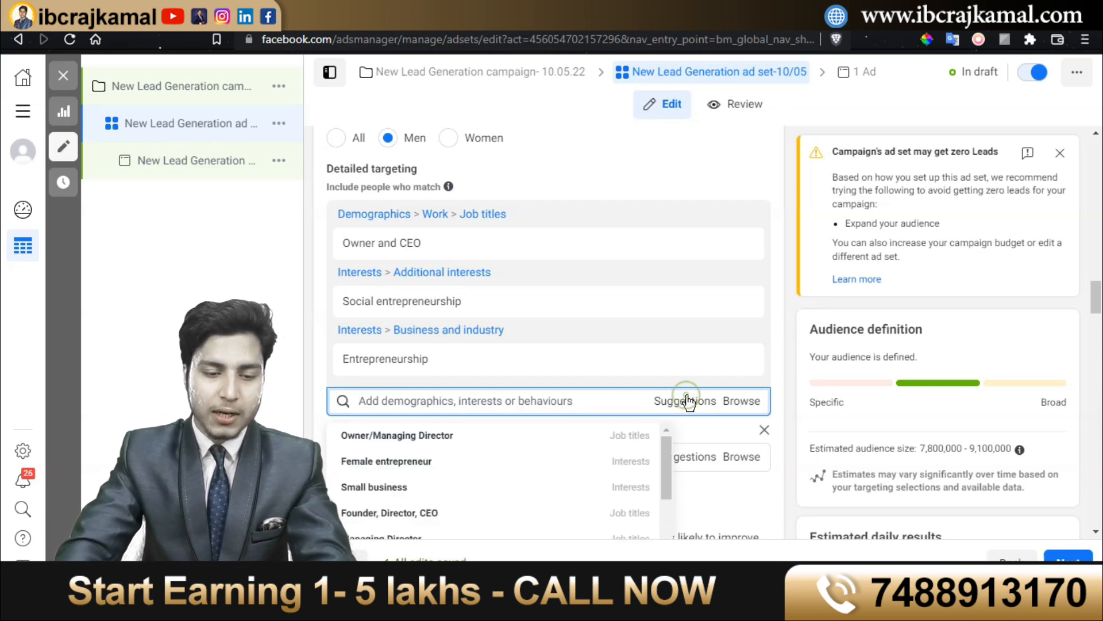
pyautogui.click(459, 455)
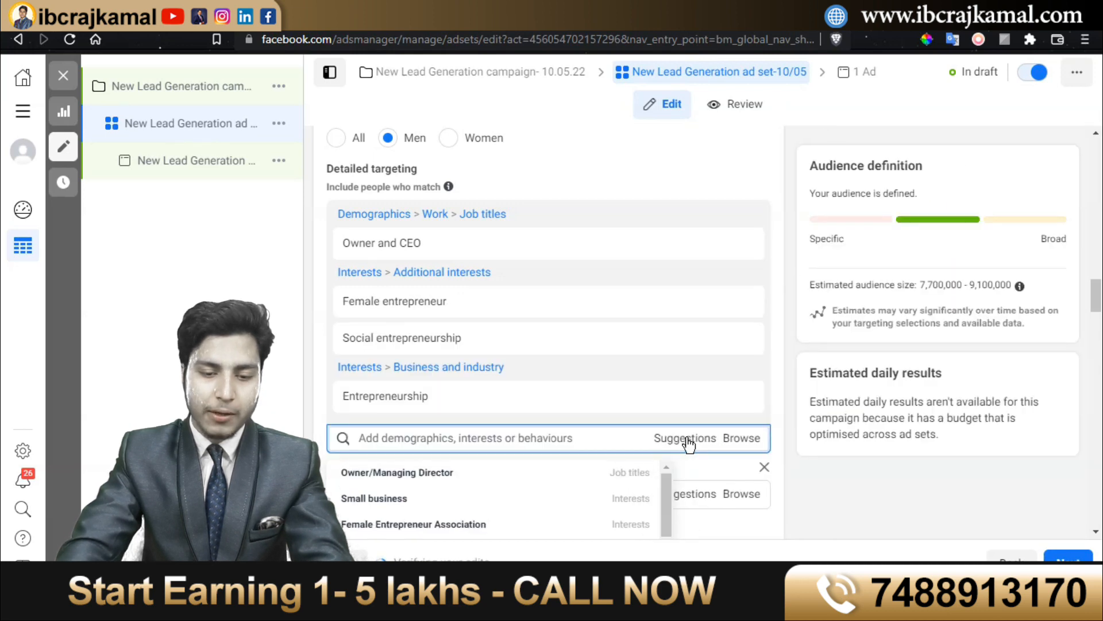
pyautogui.click(435, 505)
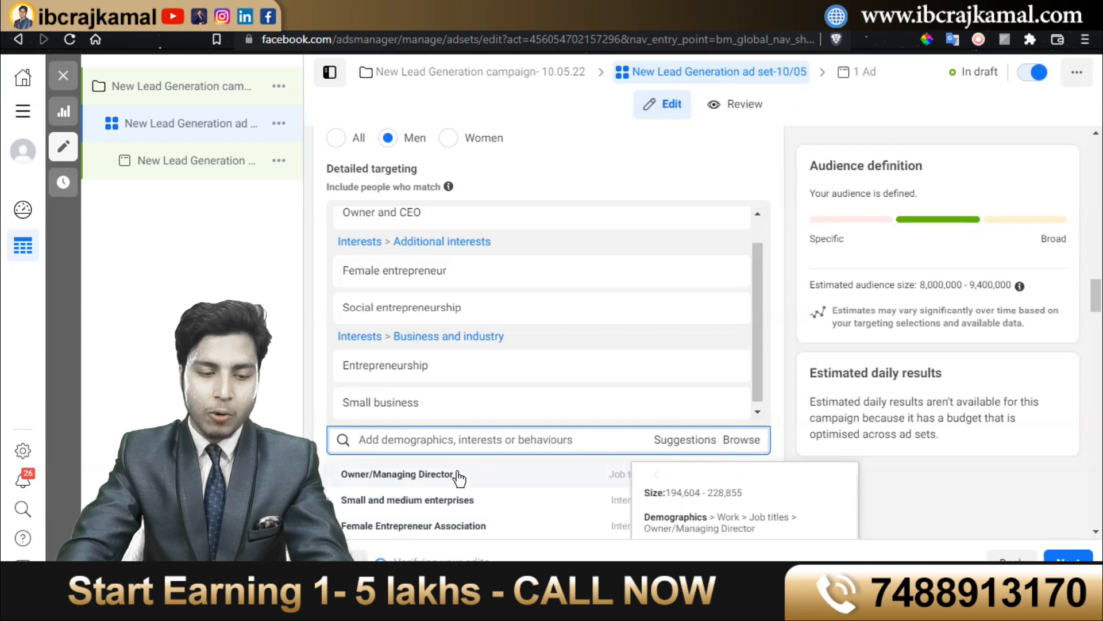
pyautogui.click(440, 477)
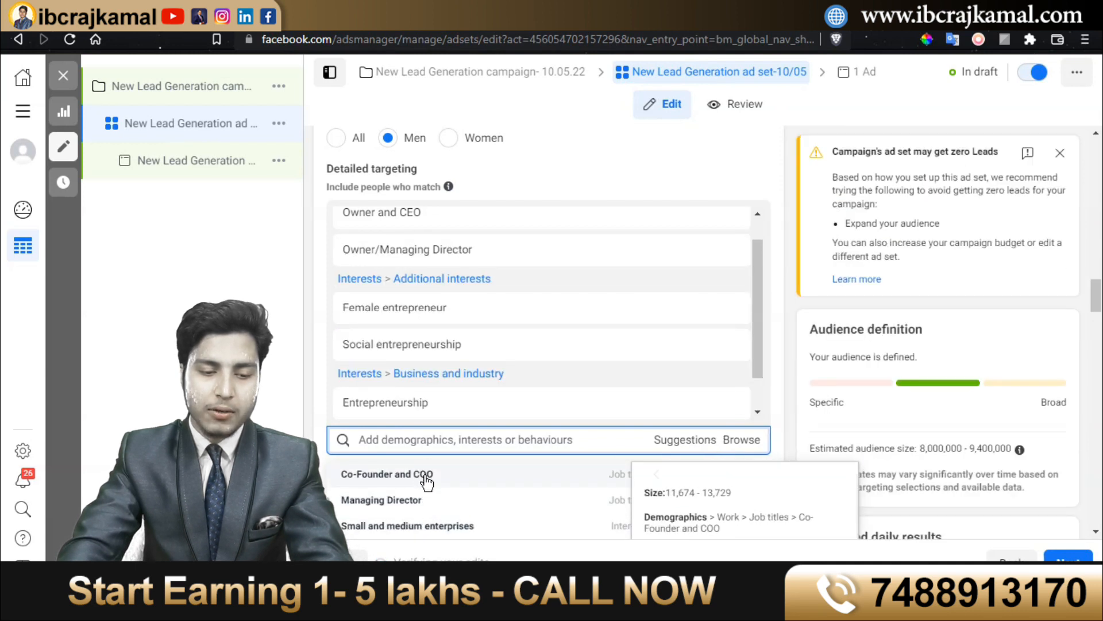
pyautogui.click(441, 477)
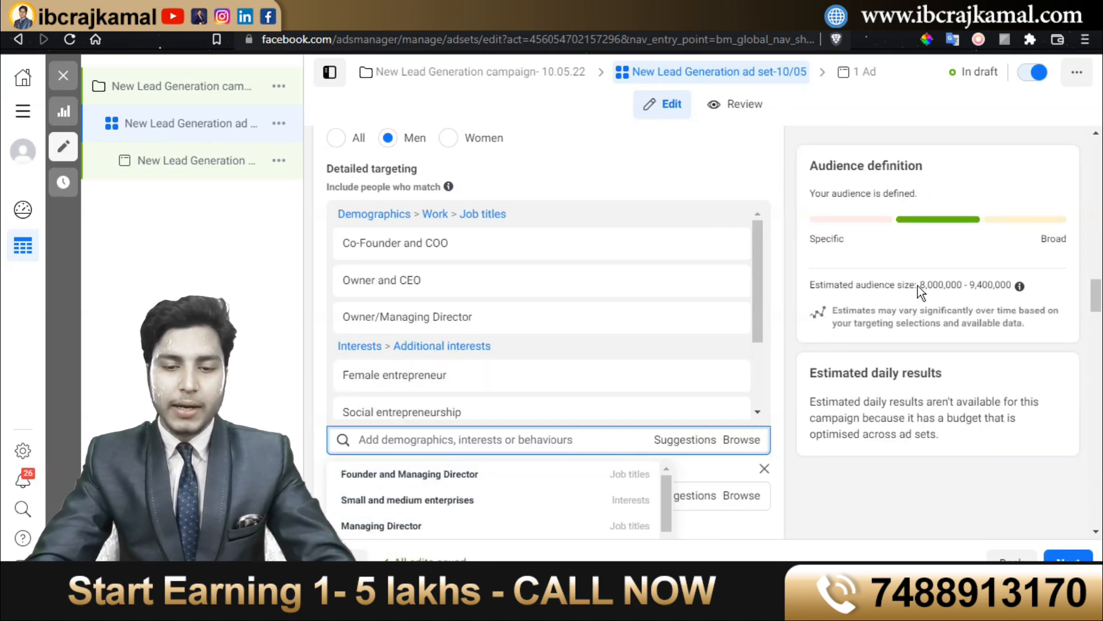
pyautogui.scroll(-8, 724, 344)
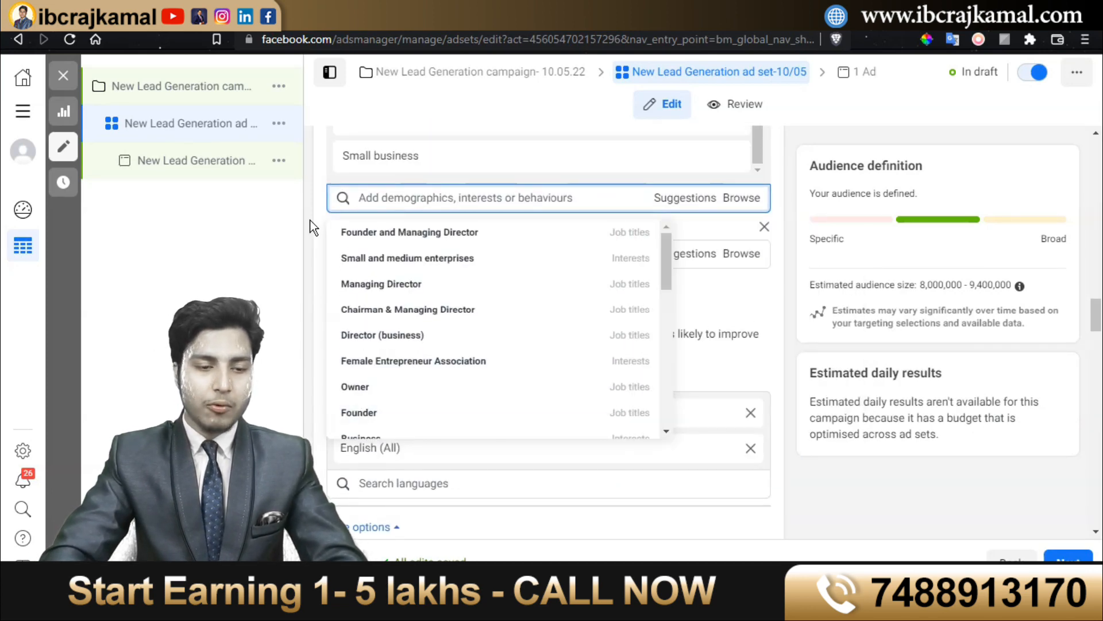
pyautogui.click(315, 213)
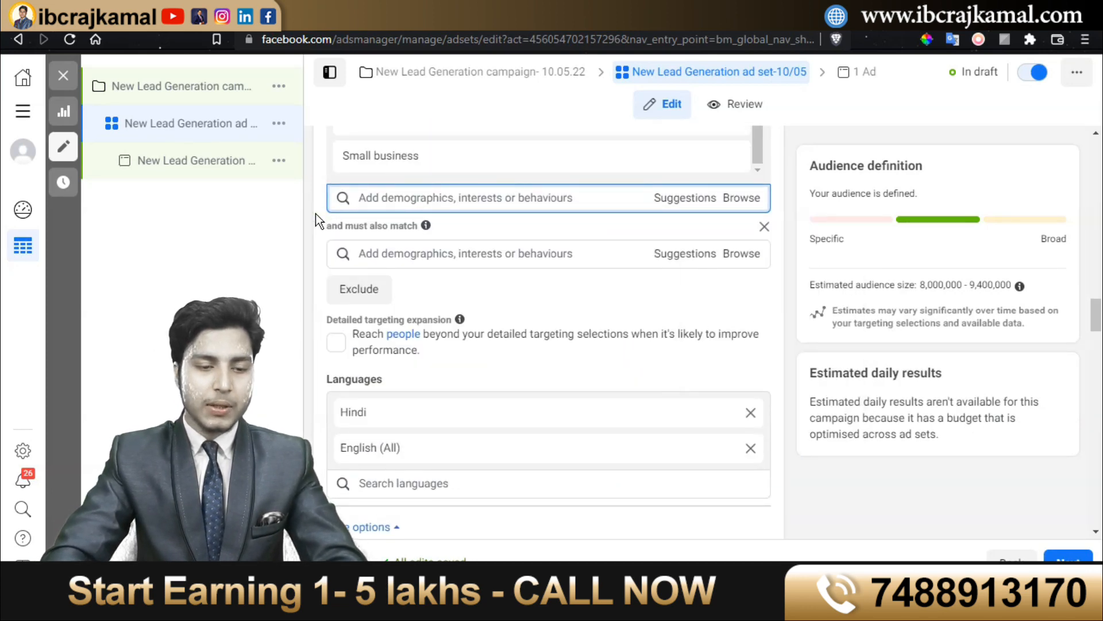
# Require people to also match the Retail interest, narrowing the audience to 7,300,000–8,600,000
pyautogui.click(426, 253)
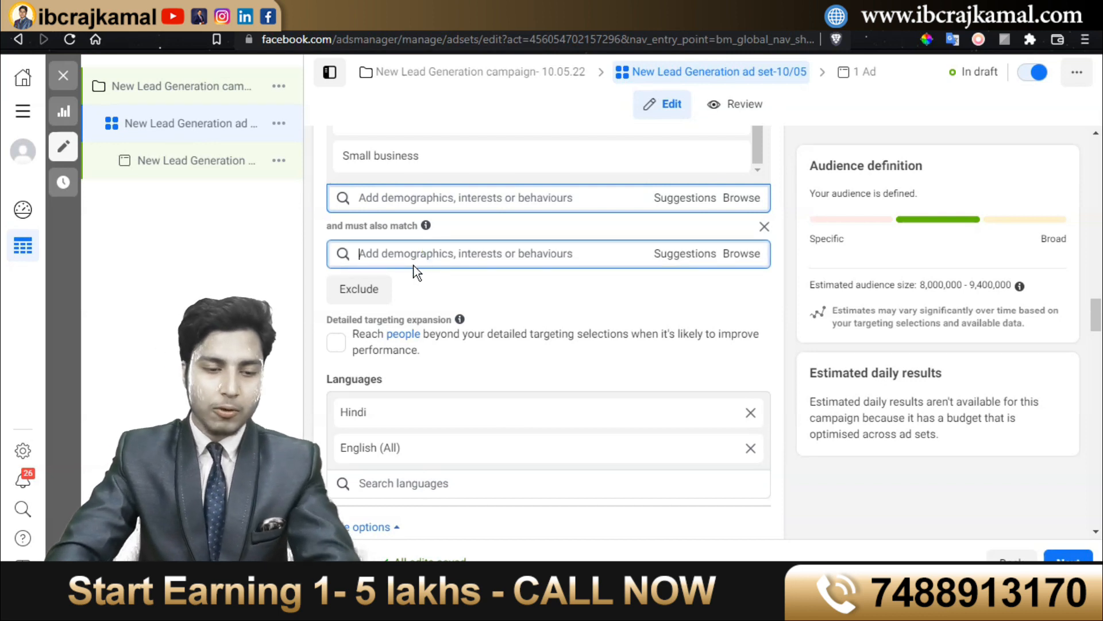
pyautogui.click(368, 290)
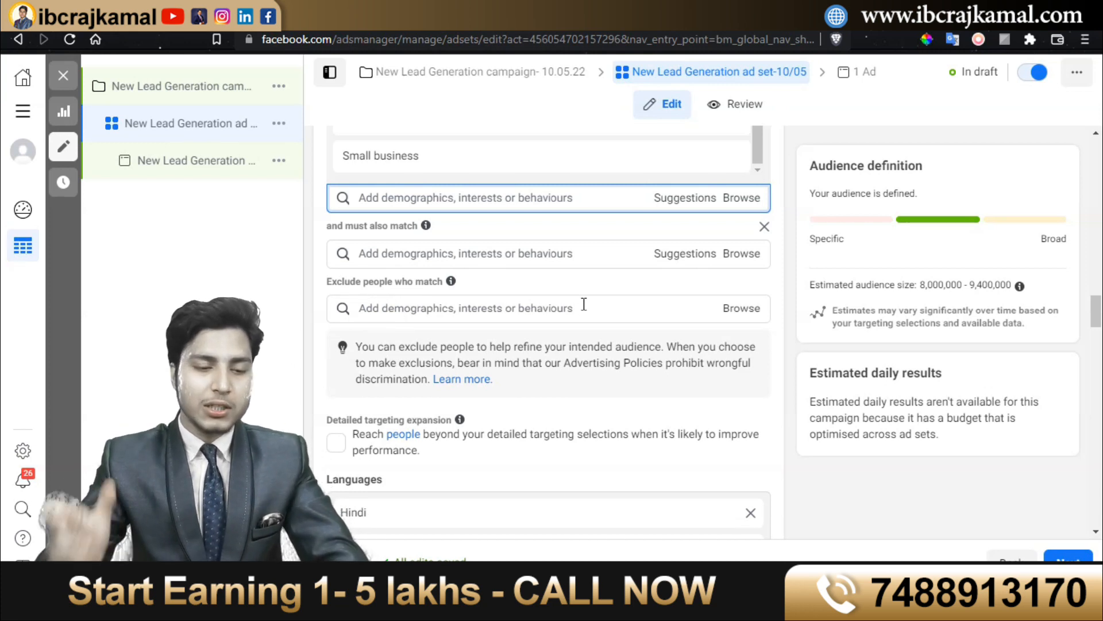
pyautogui.click(427, 253)
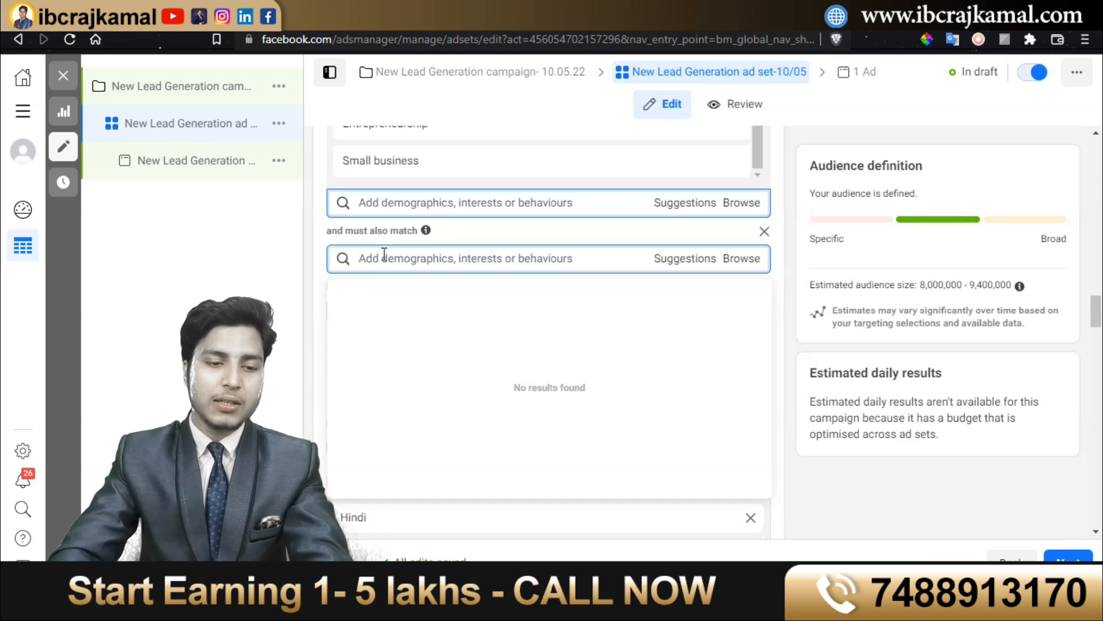
pyautogui.scroll(3, 382, 251)
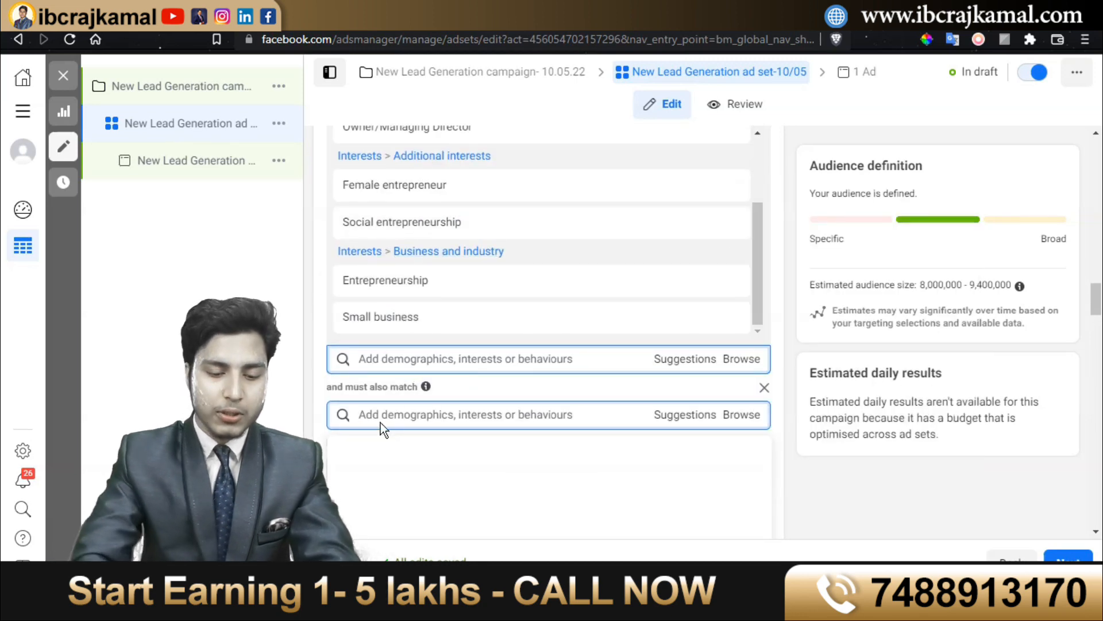
pyautogui.write('reta')
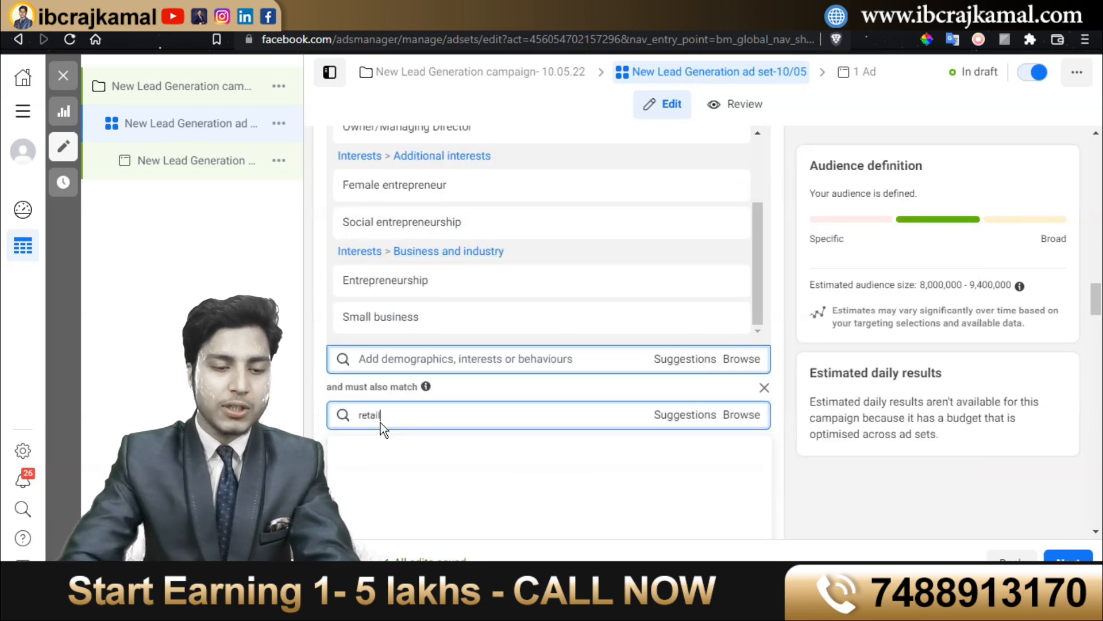
pyautogui.write('il')
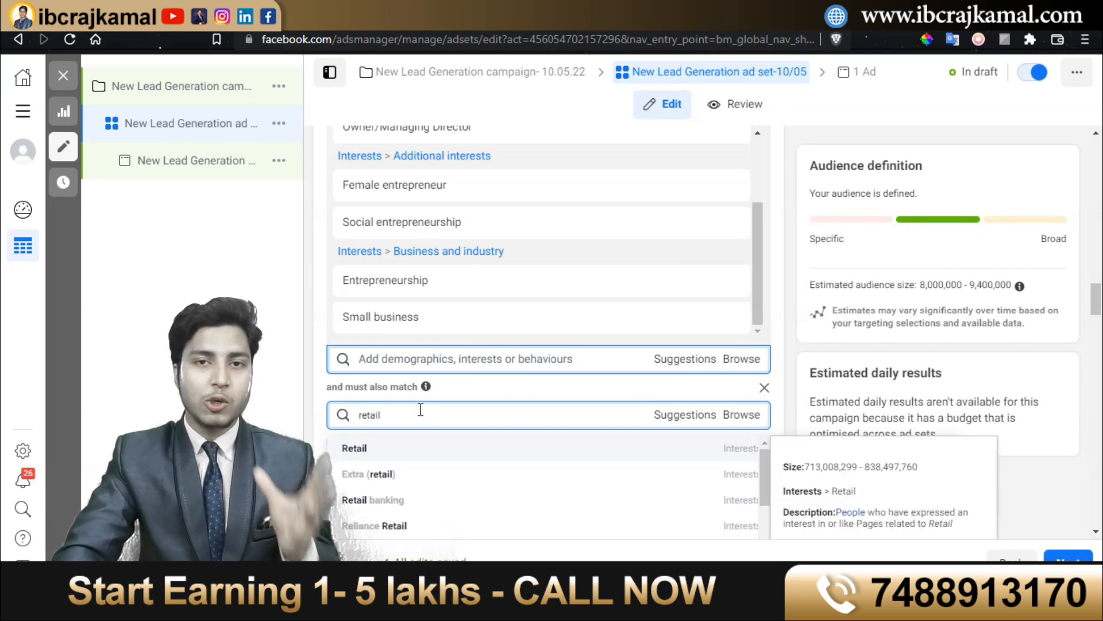
pyautogui.click(404, 454)
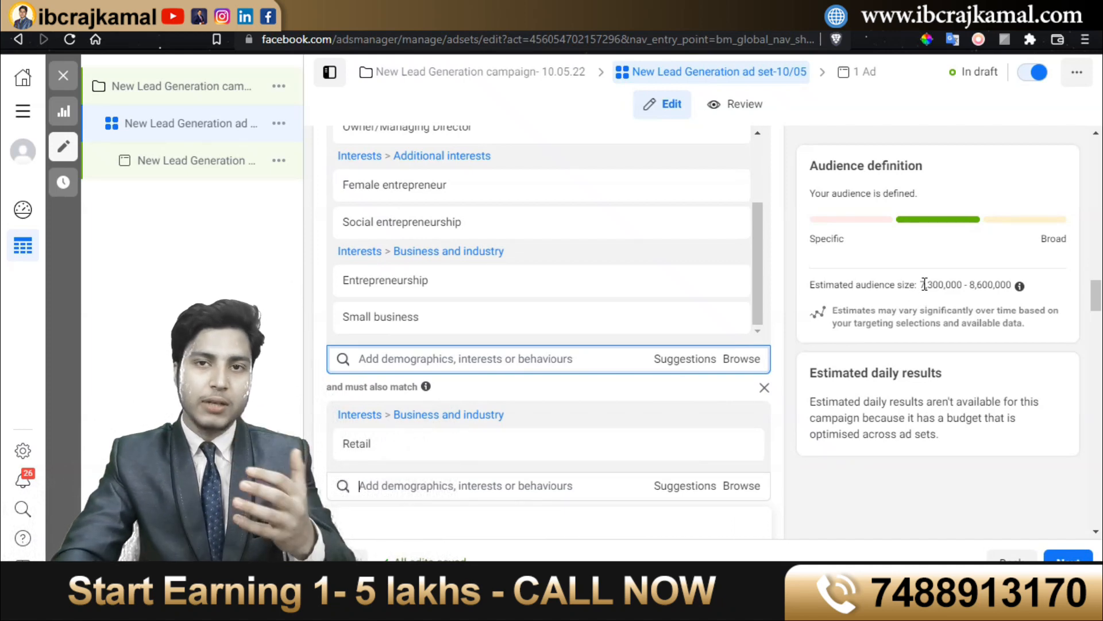
pyautogui.scroll(-2, 457, 435)
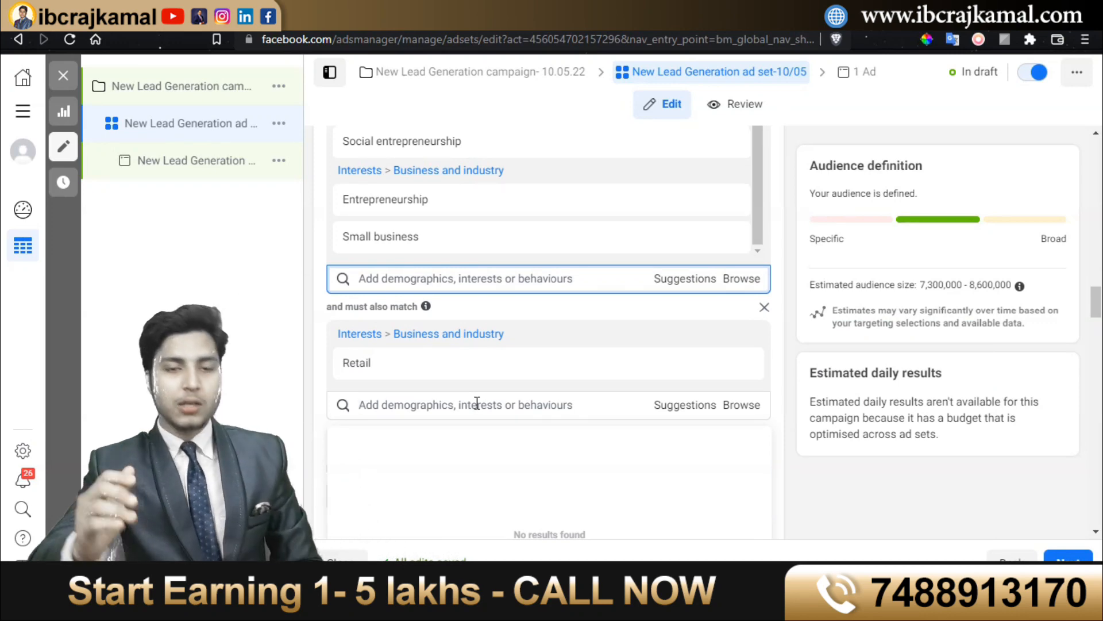
pyautogui.scroll(10, 477, 400)
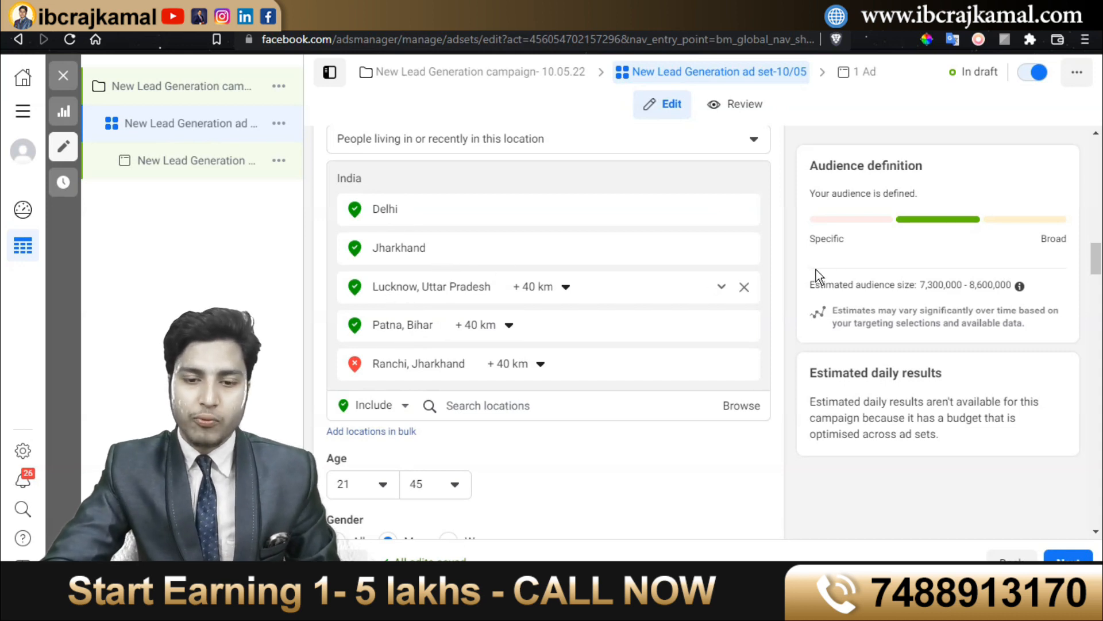
# Open the New Lead Generation ad and review its creative, expanding the full primary text in the preview
pyautogui.click(853, 75)
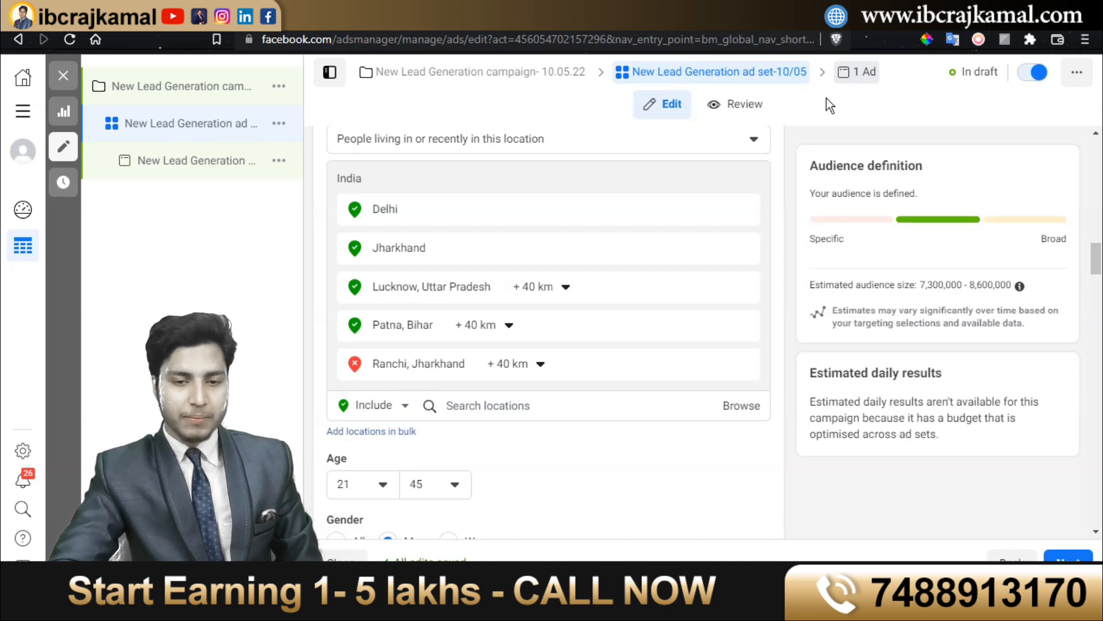
pyautogui.scroll(-5, 532, 339)
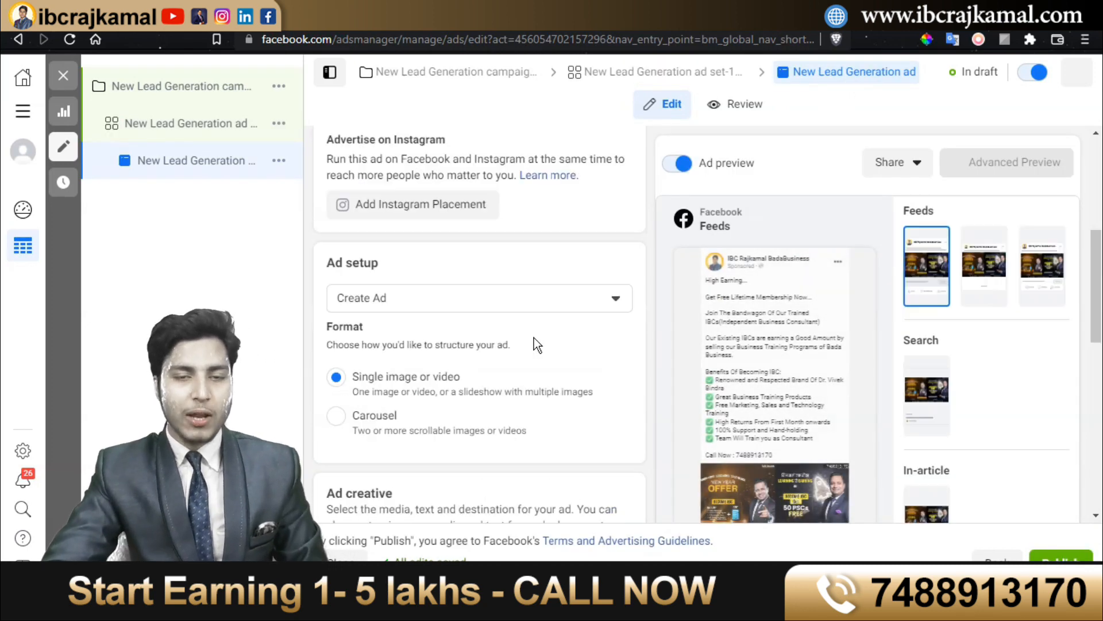
pyautogui.scroll(-3, 539, 337)
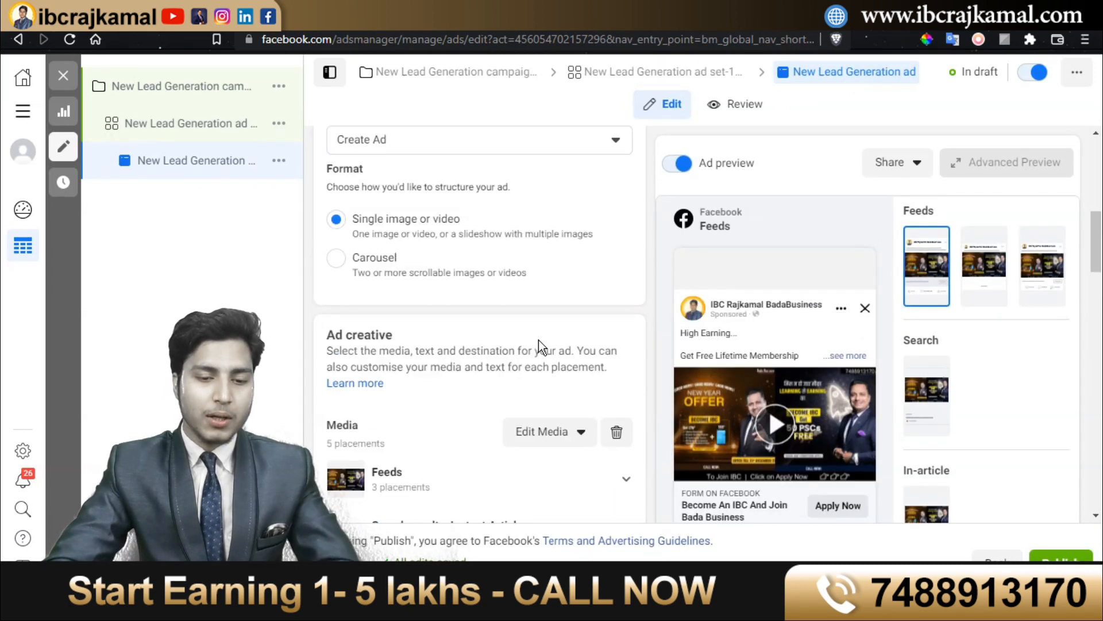
pyautogui.scroll(-4, 577, 337)
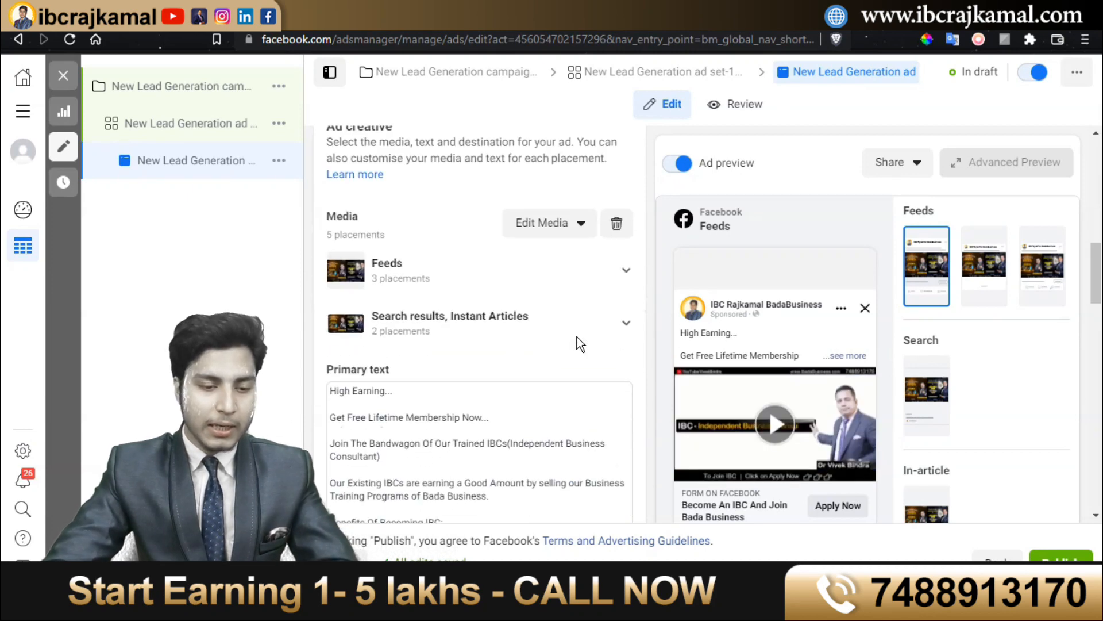
pyautogui.scroll(-10, 577, 337)
pyautogui.scroll(1, 446, 339)
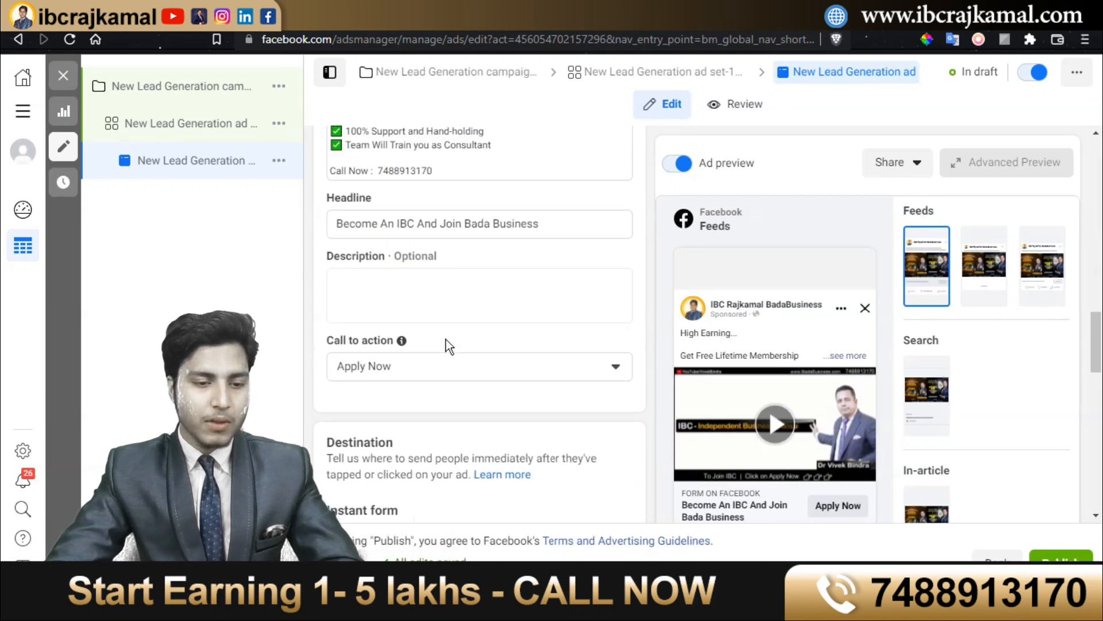
pyautogui.scroll(2, 445, 339)
pyautogui.click(847, 359)
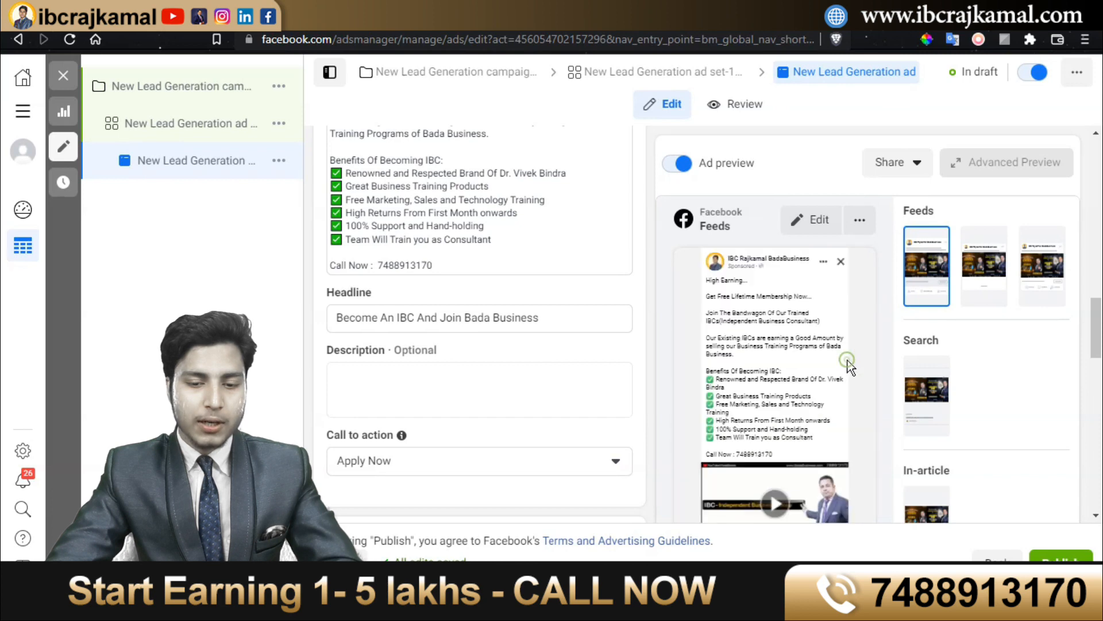
pyautogui.scroll(-4, 456, 333)
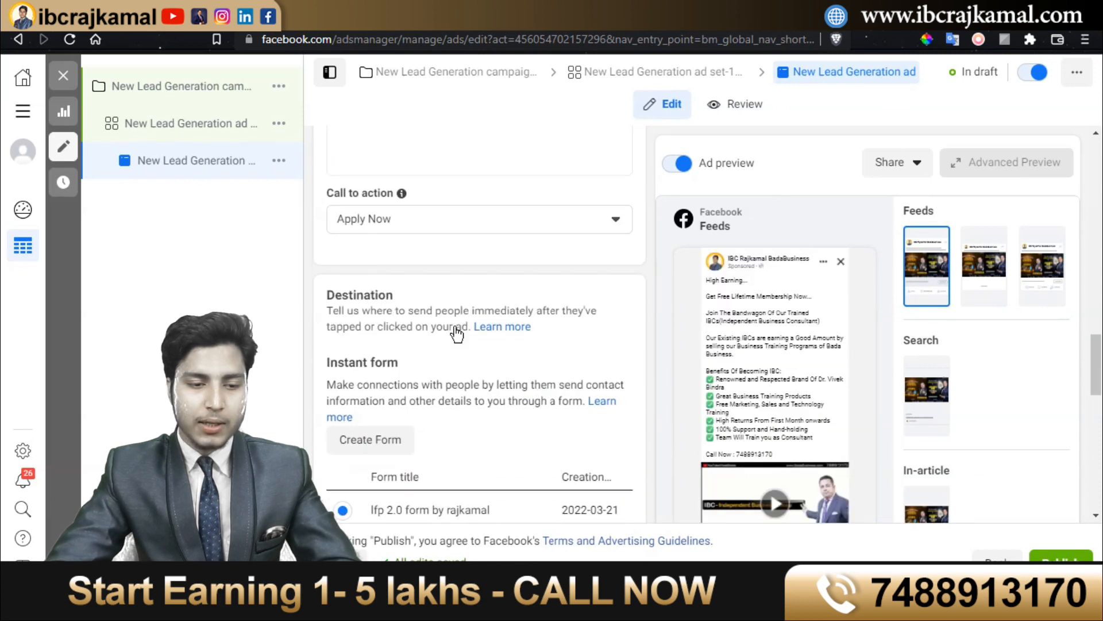
pyautogui.scroll(3, 424, 236)
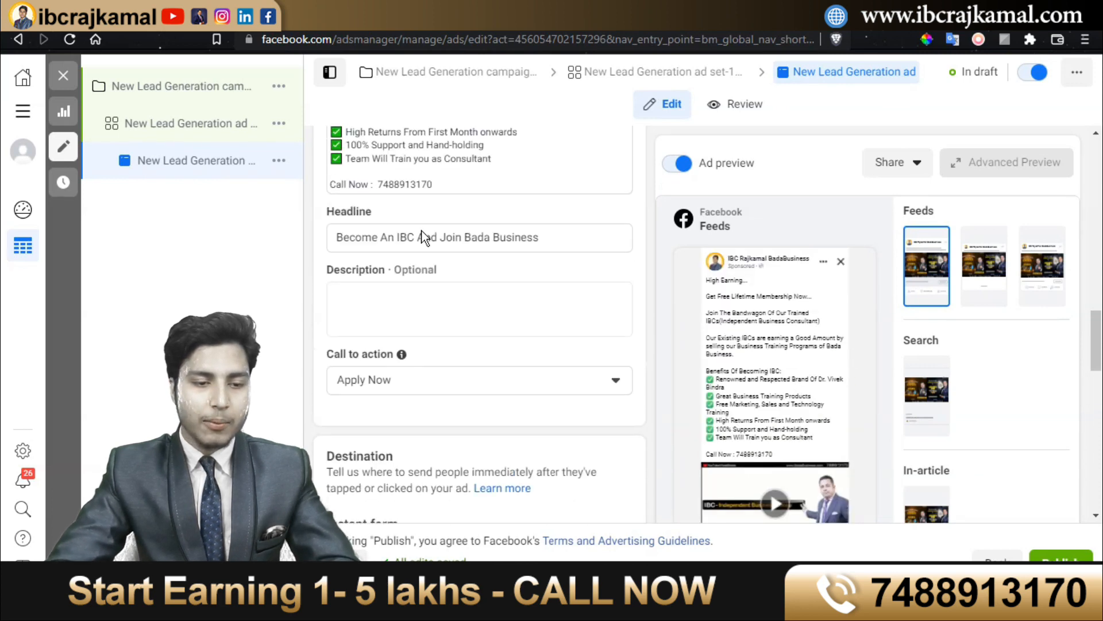
# Paste 'Get Lifetime Membership Free, Limited Offers' as the ad description and remove the extra empty option
pyautogui.click(382, 300)
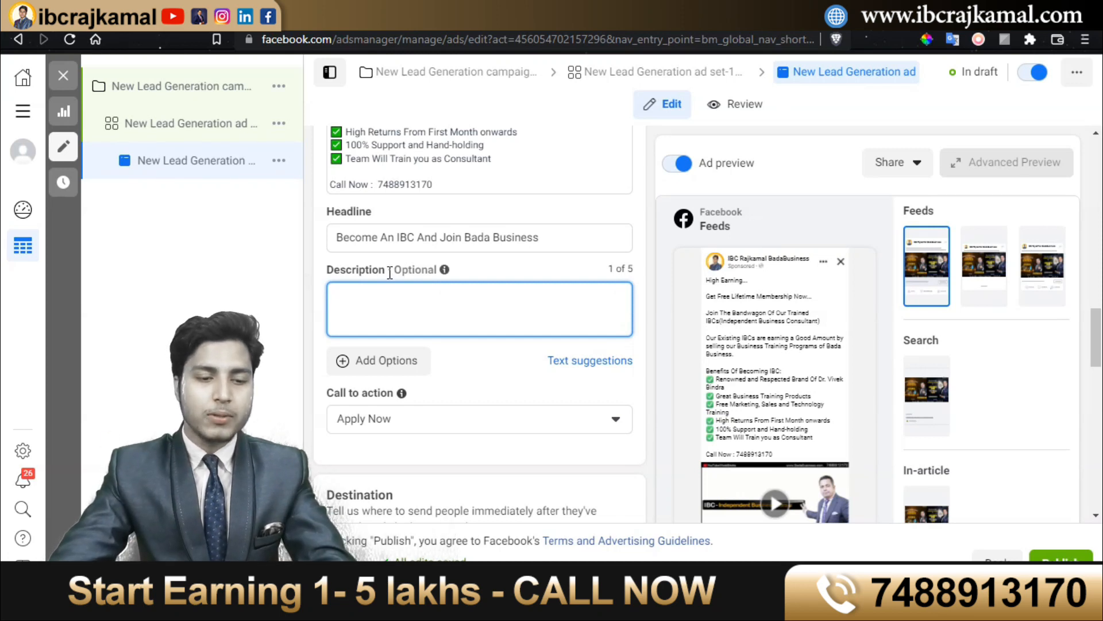
pyautogui.moveTo(440, 272)
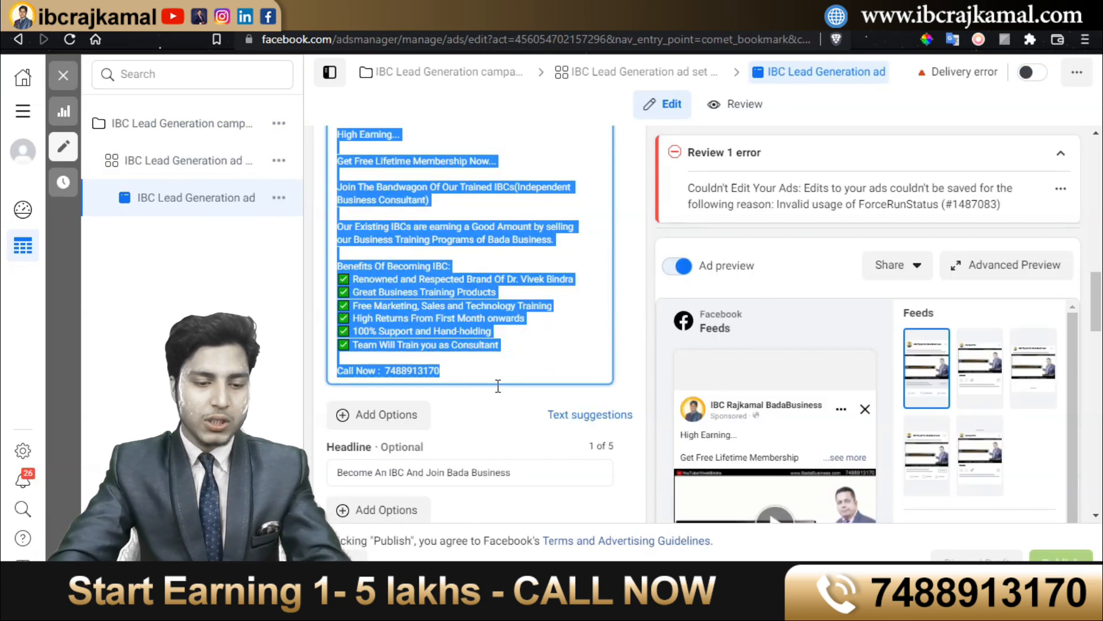
pyautogui.scroll(-3, 498, 385)
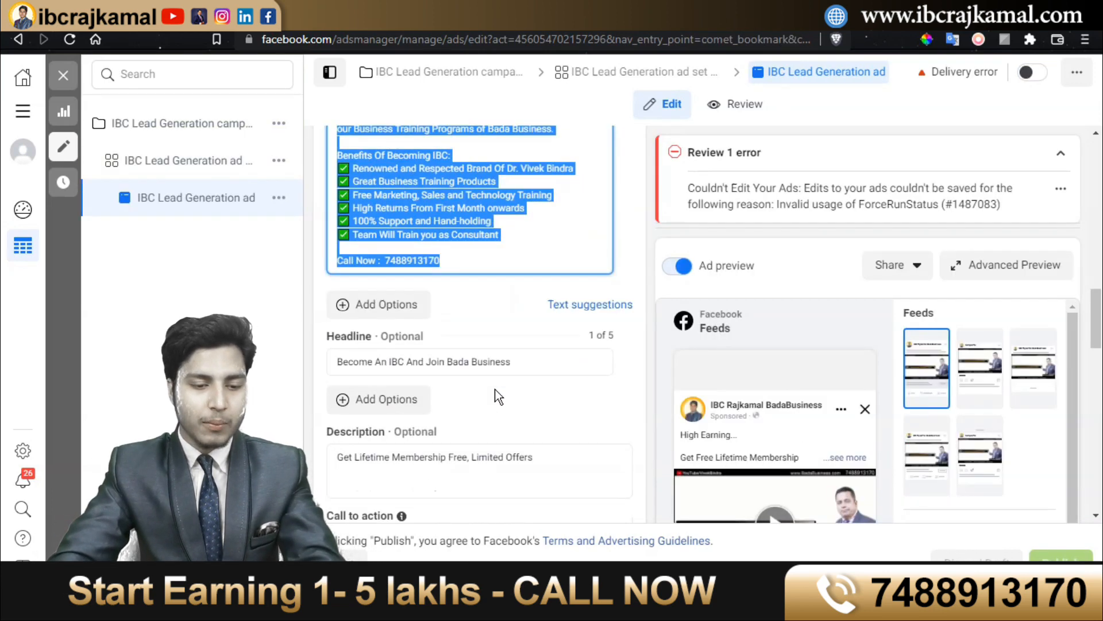
pyautogui.click(424, 415)
pyautogui.hotkey('ctrl', 'a')
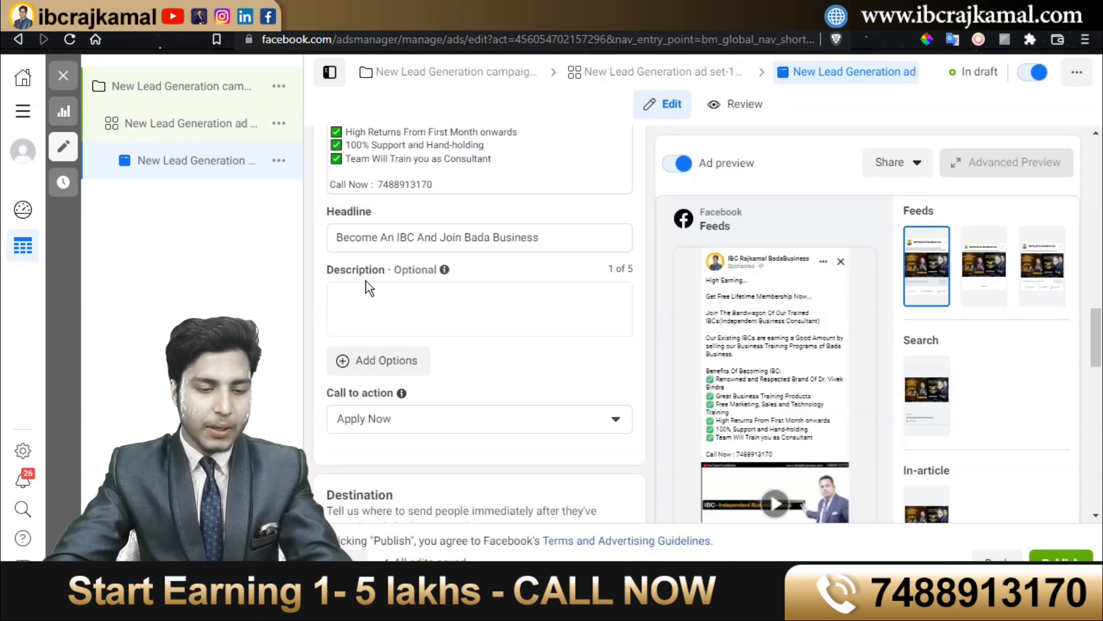
pyautogui.hotkey('ctrl', 'v')
pyautogui.click(367, 295)
pyautogui.write('Get Lifetime Membership Free, Limited Offers')
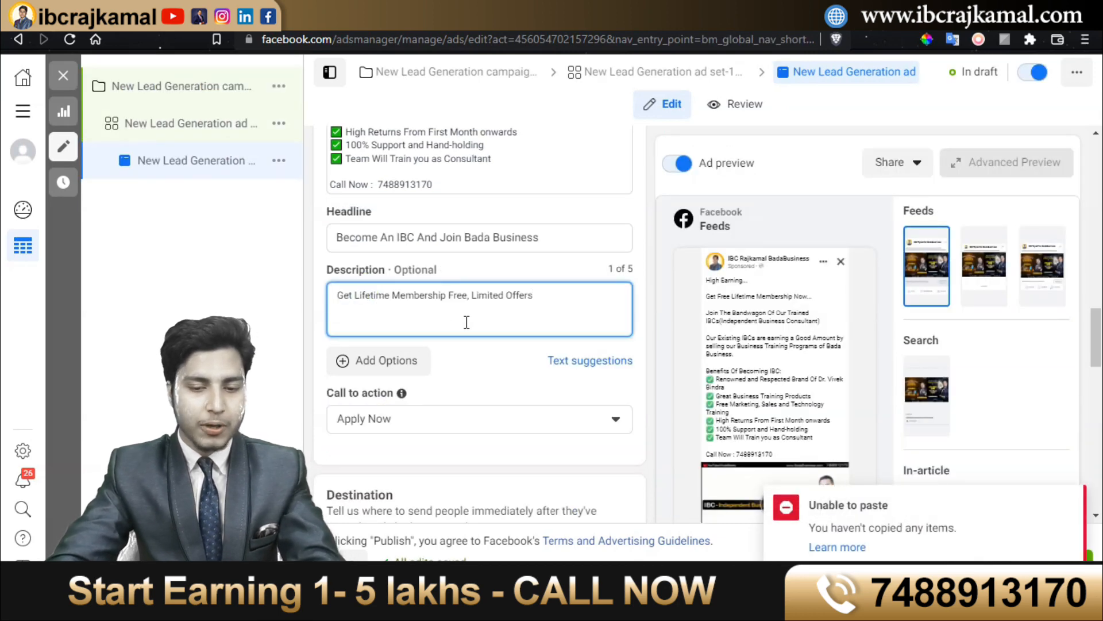
pyautogui.scroll(-1, 470, 334)
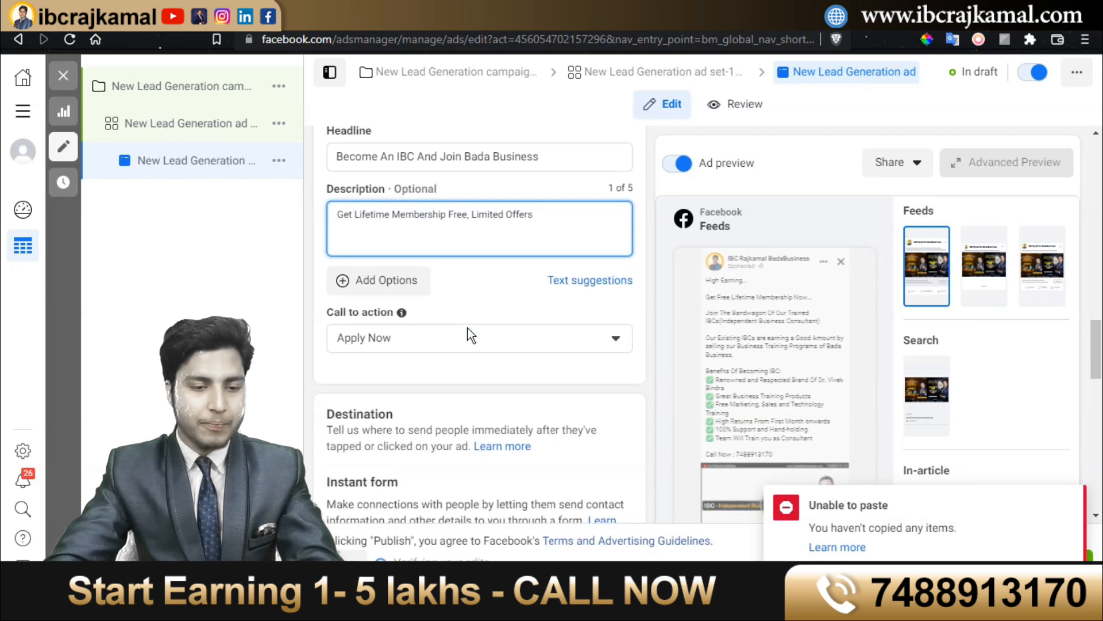
pyautogui.click(383, 284)
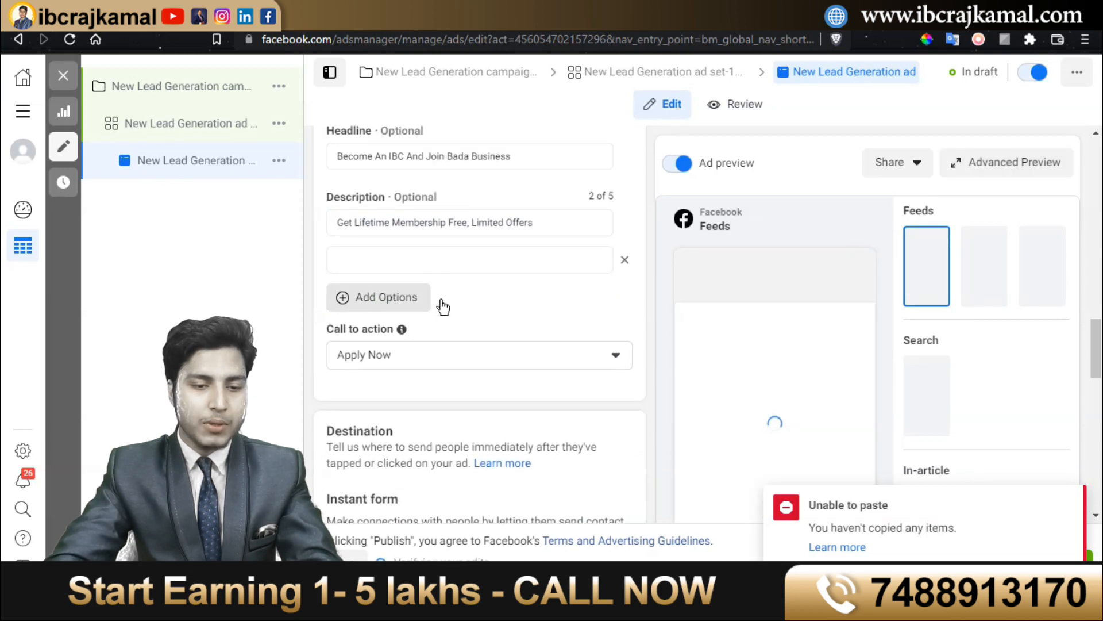
pyautogui.click(624, 262)
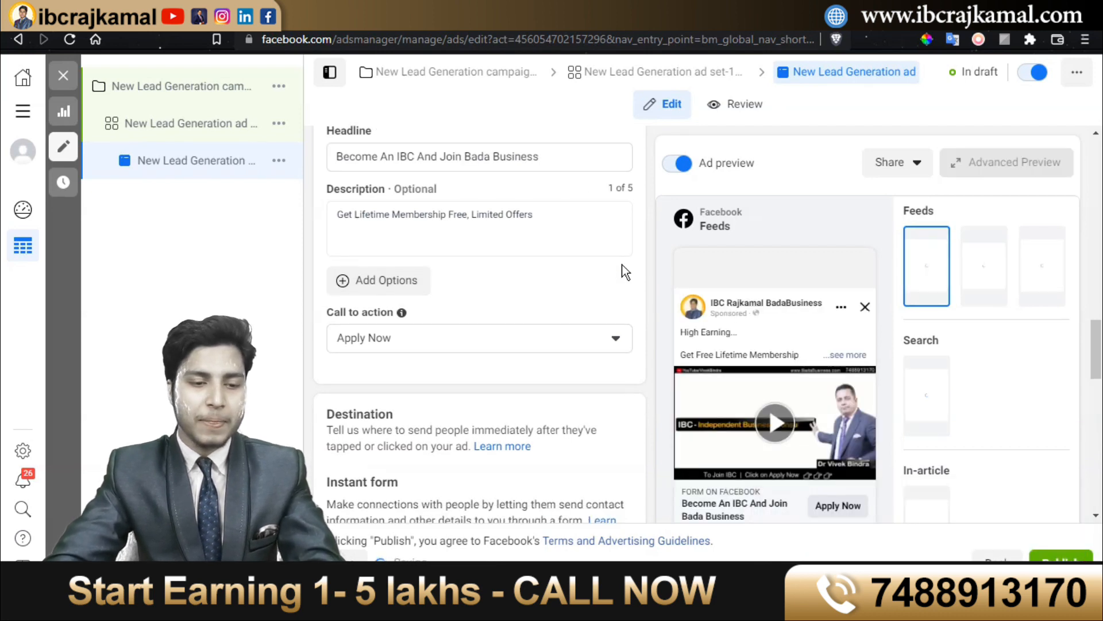
pyautogui.scroll(-2, 457, 343)
pyautogui.scroll(-1, 458, 343)
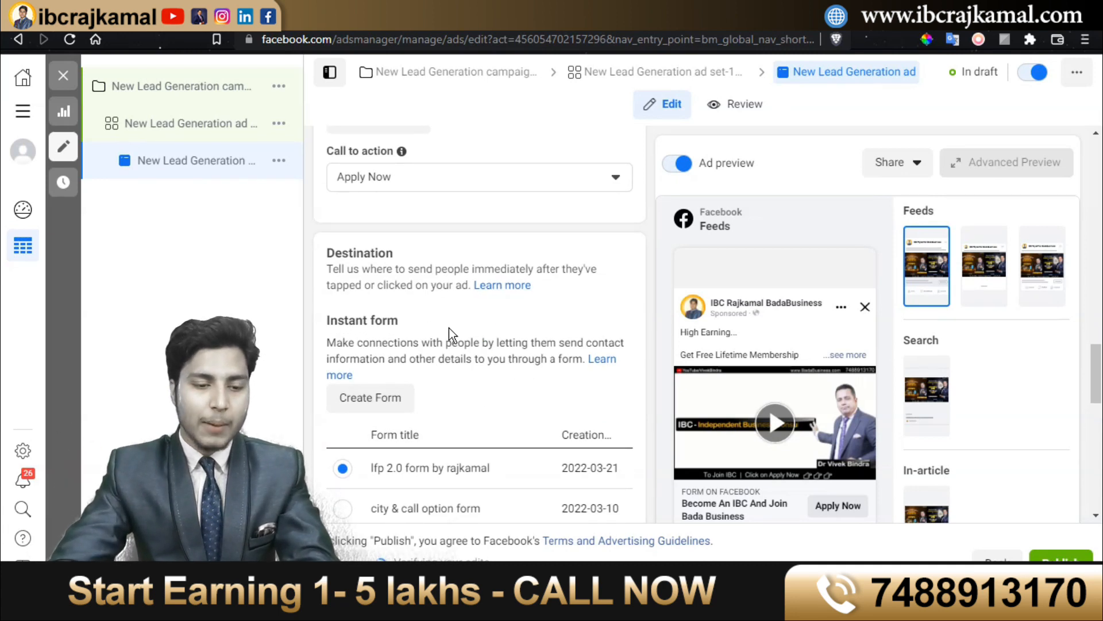
pyautogui.scroll(-1, 449, 332)
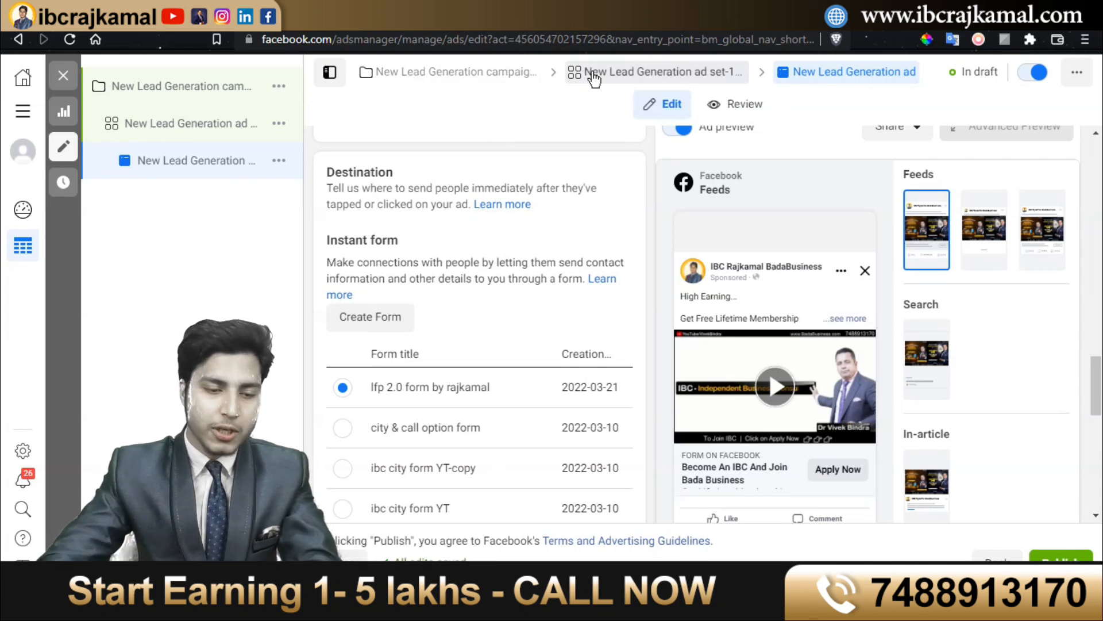
pyautogui.scroll(-5, 446, 367)
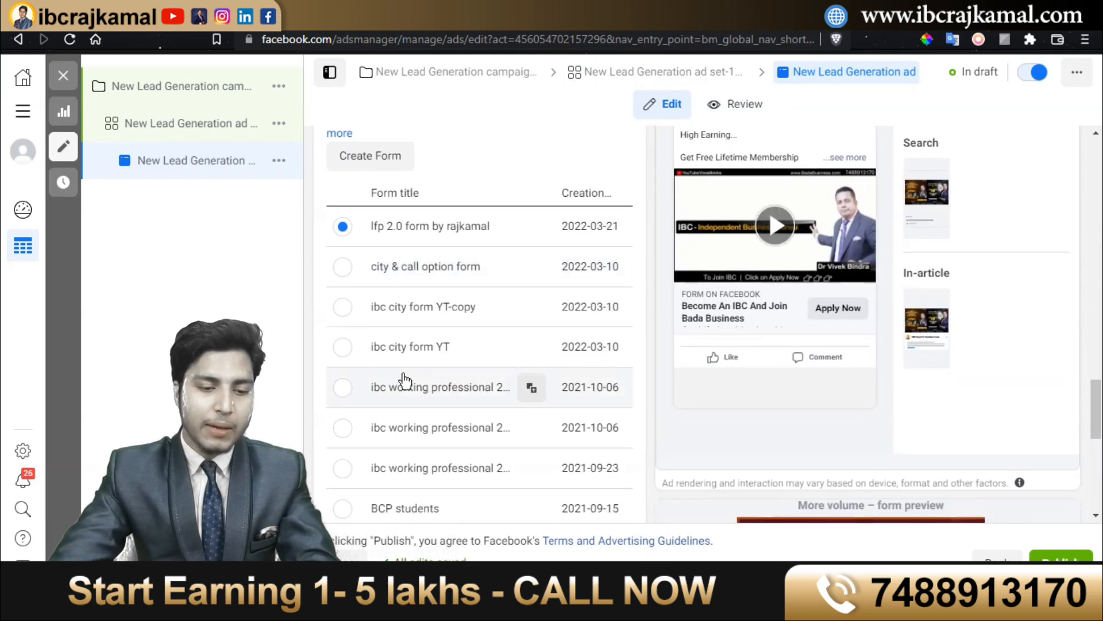
pyautogui.scroll(5, 414, 344)
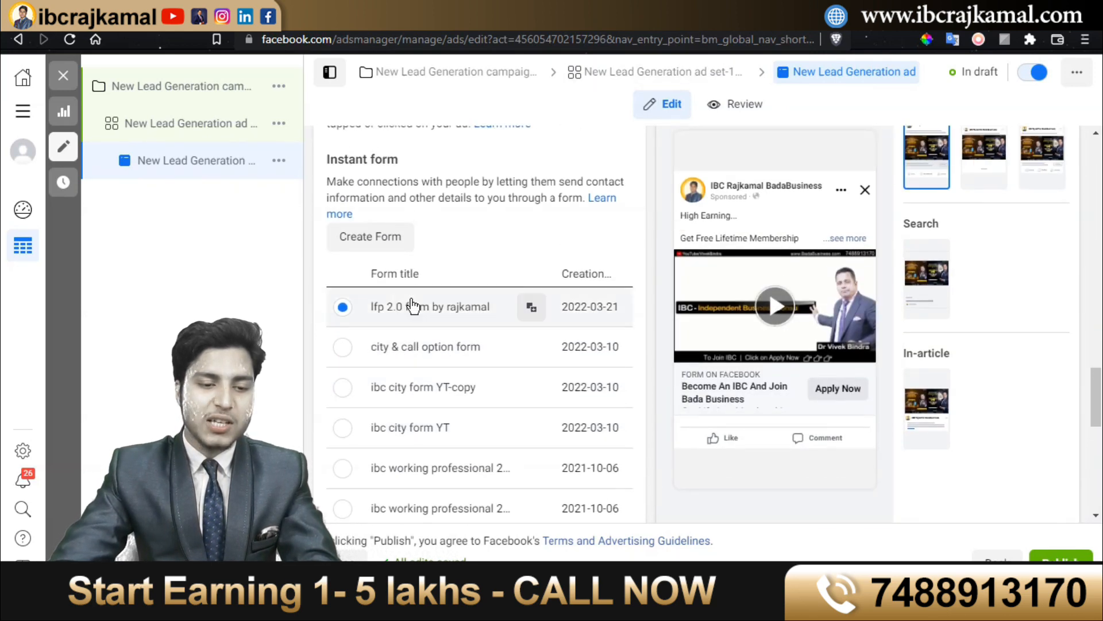
pyautogui.scroll(4, 396, 259)
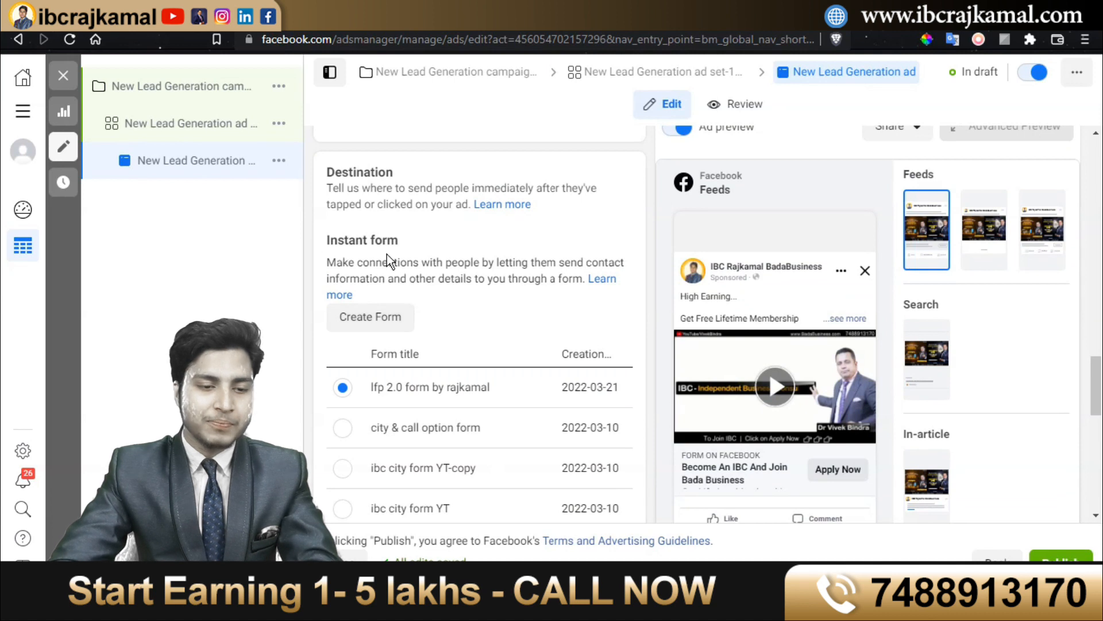
pyautogui.scroll(1, 385, 240)
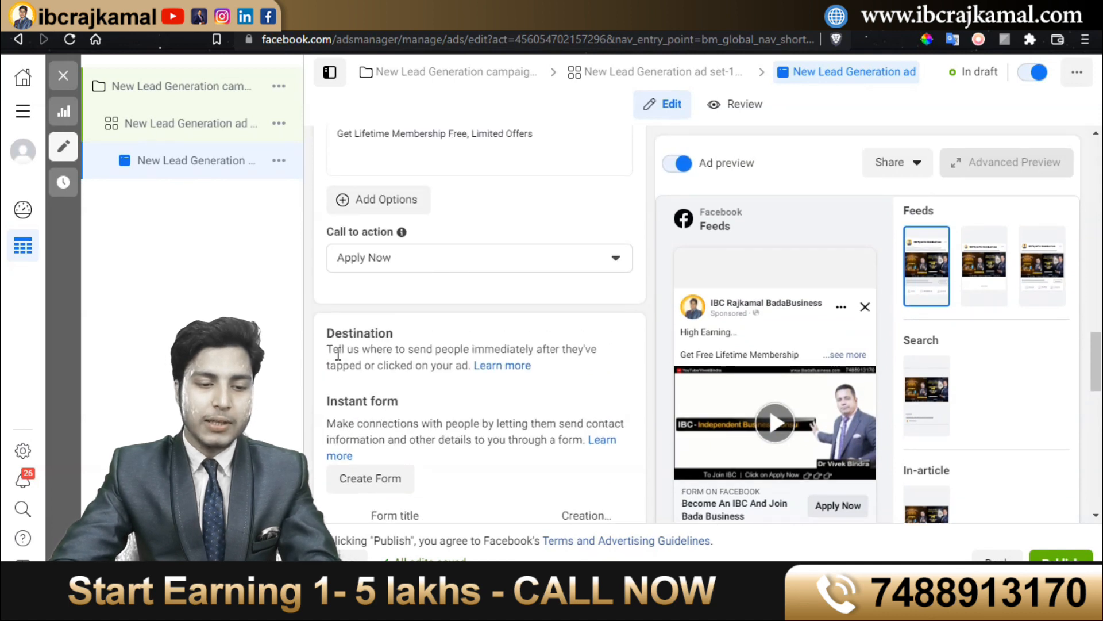
pyautogui.moveTo(338, 353); pyautogui.dragTo(470, 367)
pyautogui.click(578, 382)
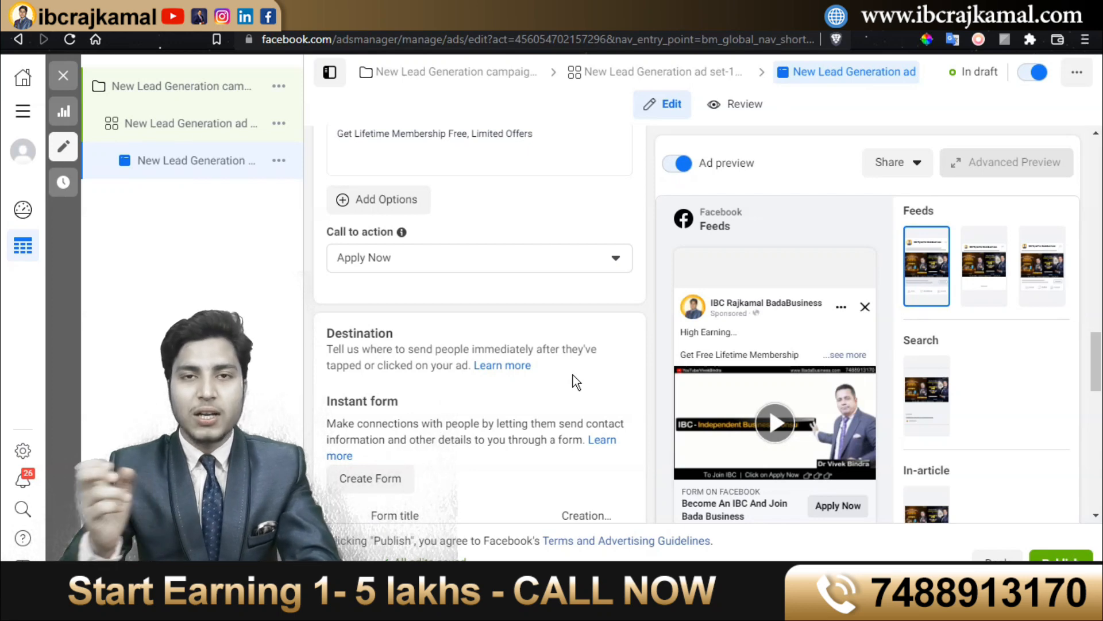
pyautogui.scroll(-3, 574, 374)
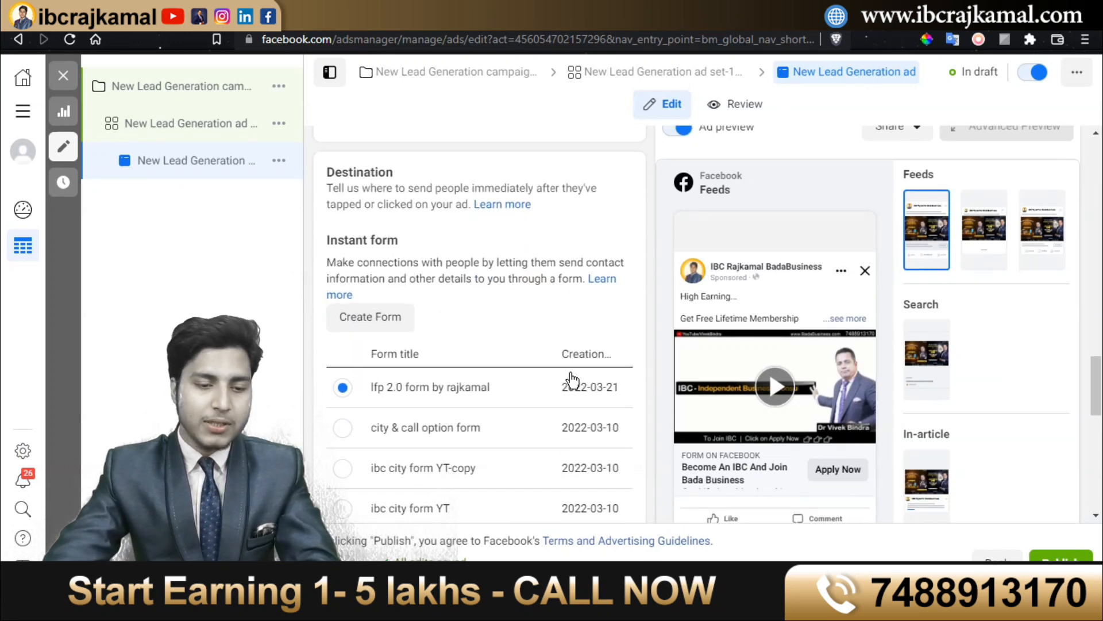
# Create a new instant form, keeping its default name Untitled form 10/05/2022, 00:33
pyautogui.click(353, 316)
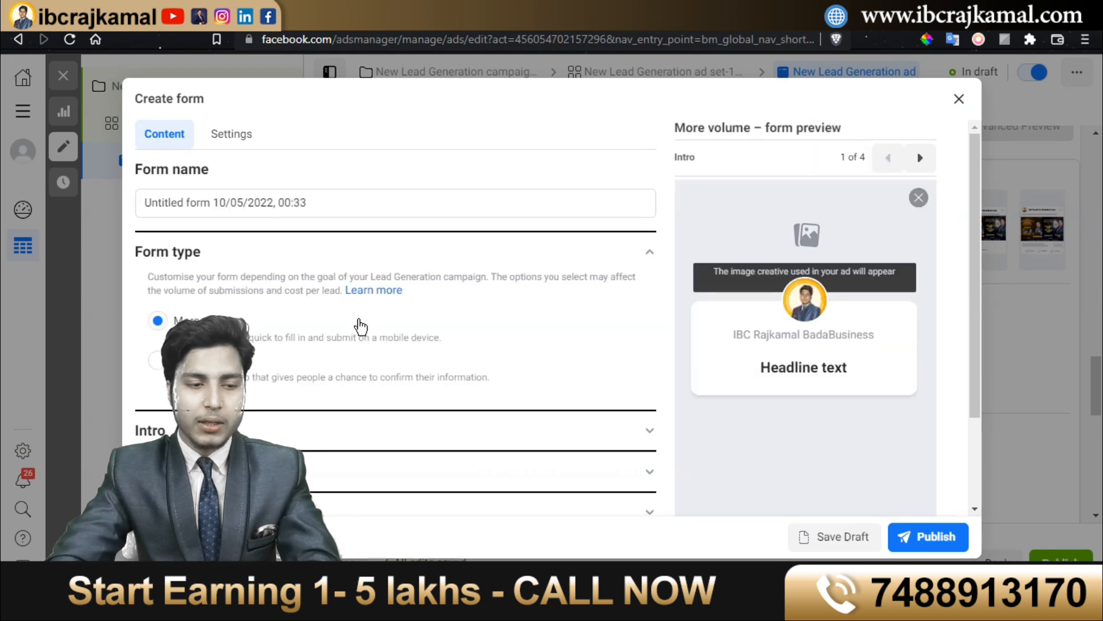
pyautogui.doubleClick(251, 202)
pyautogui.click(336, 202)
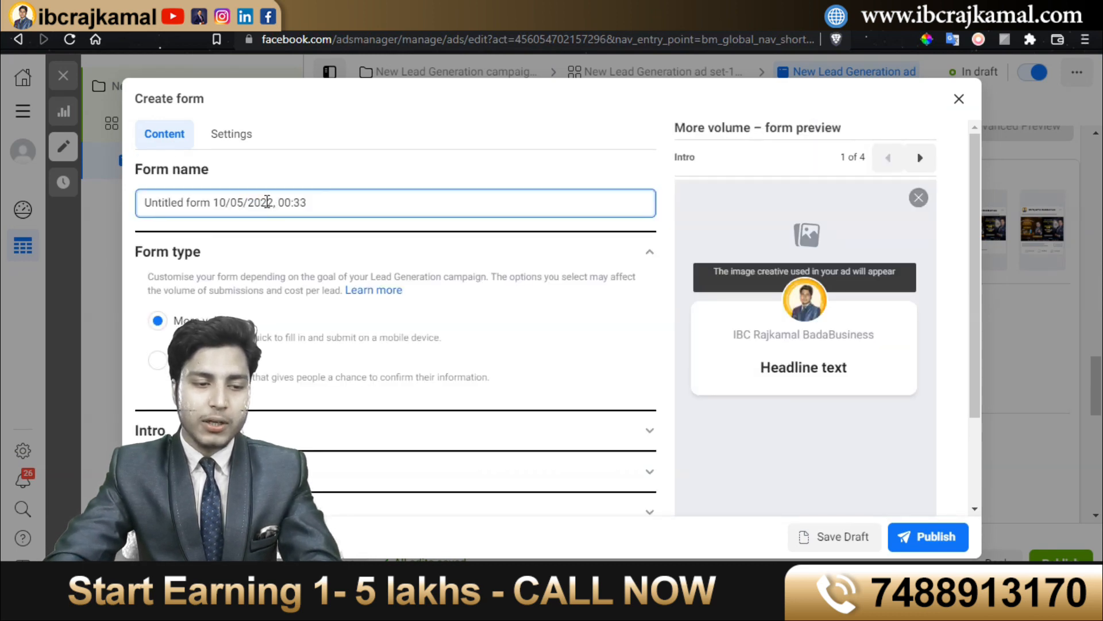
# Set the form intro's background to use the image from the ad
pyautogui.scroll(-2, 270, 259)
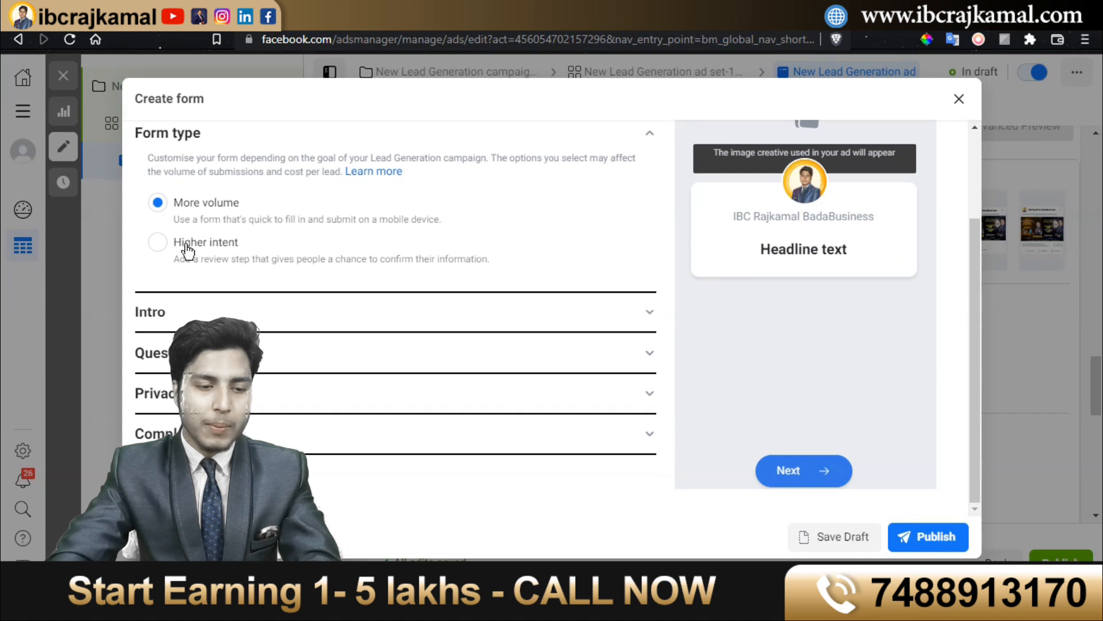
pyautogui.click(646, 312)
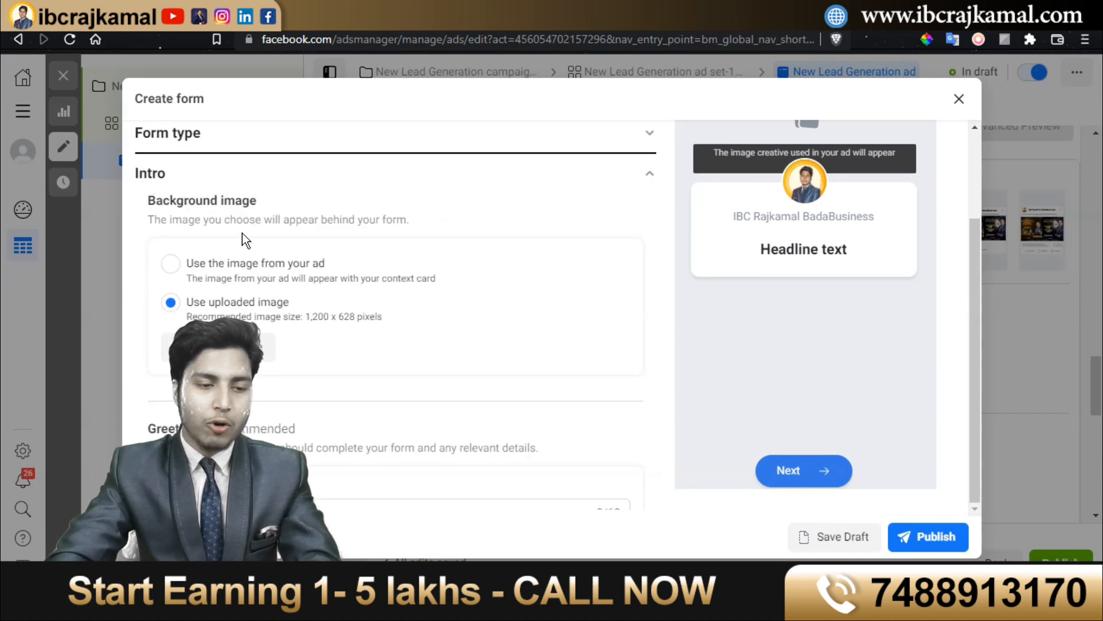
pyautogui.scroll(3, 747, 305)
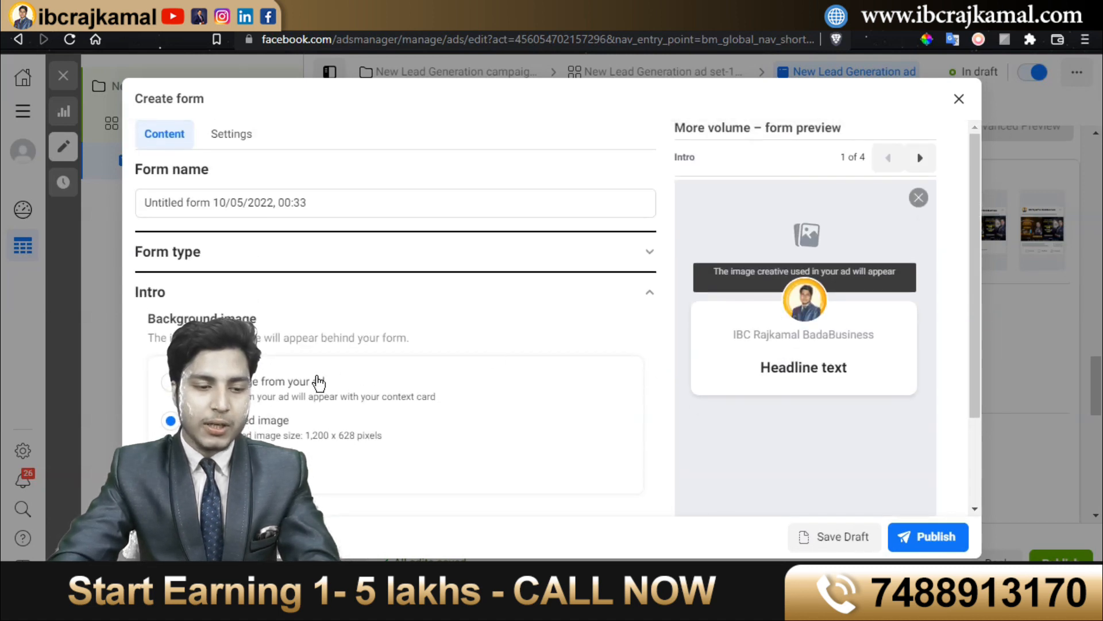
pyautogui.scroll(-2, 313, 380)
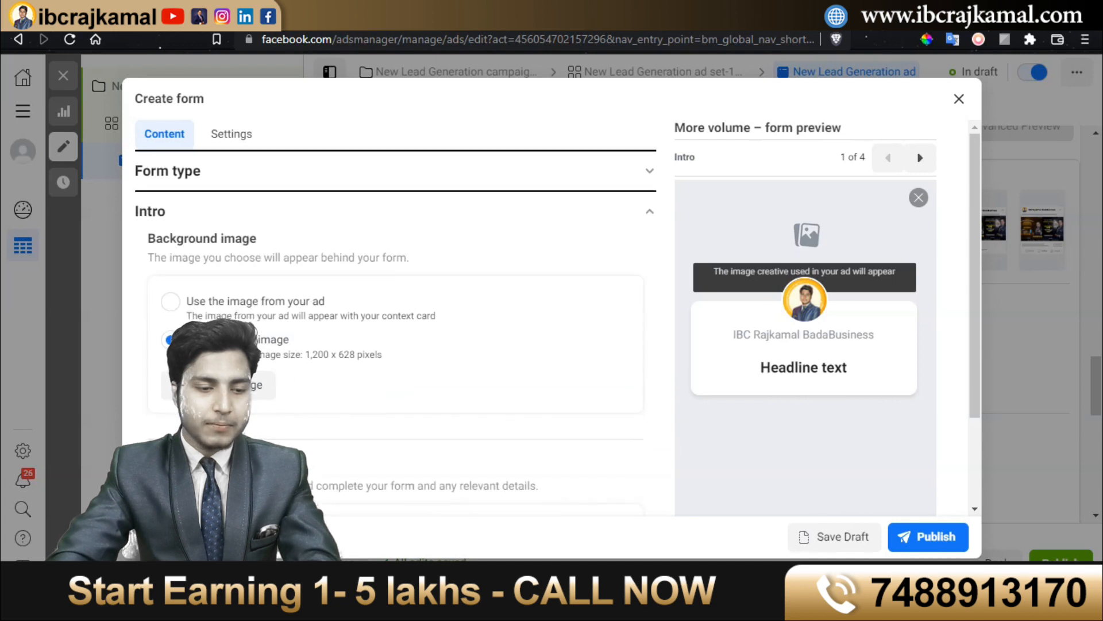
pyautogui.click(234, 304)
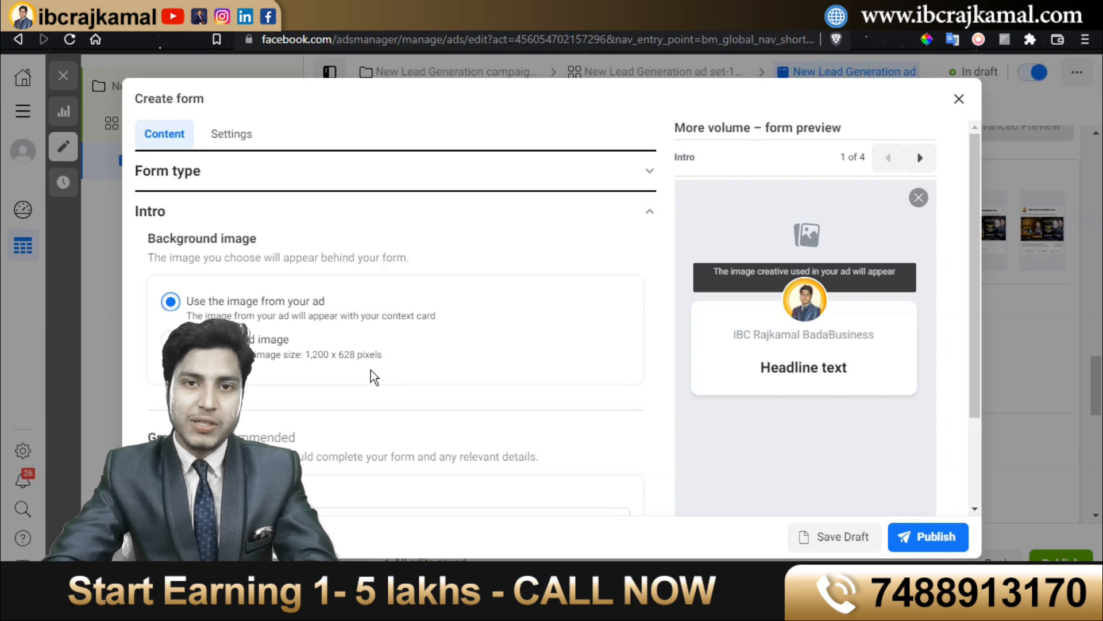
# Upload the Earn 1 Lakh – 20 Lakh banner as the form intro's background image
pyautogui.click(222, 340)
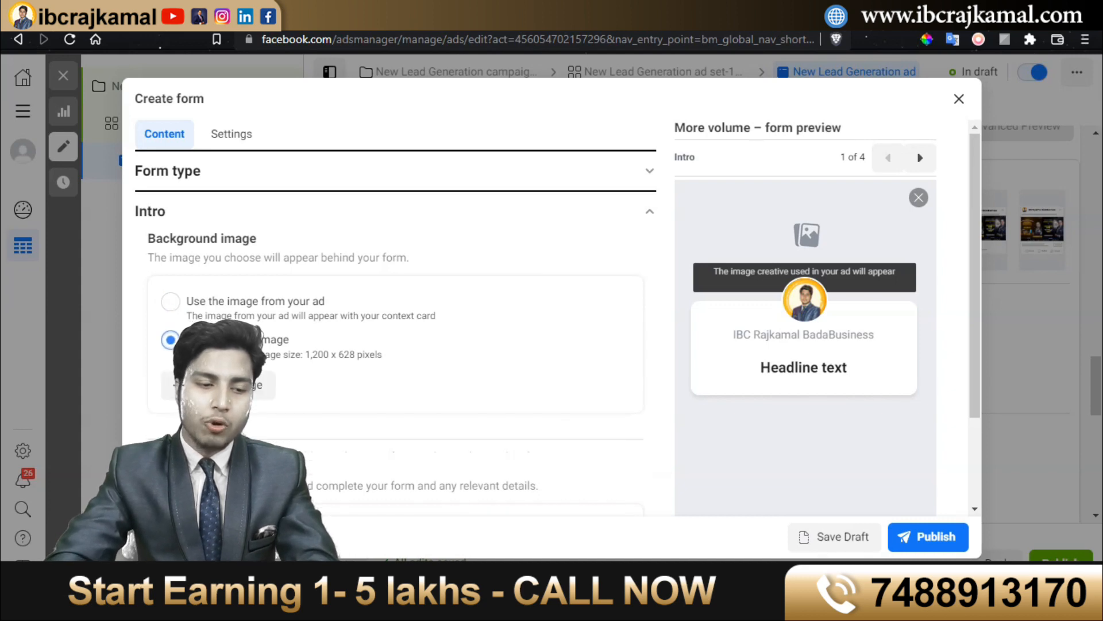
pyautogui.click(221, 385)
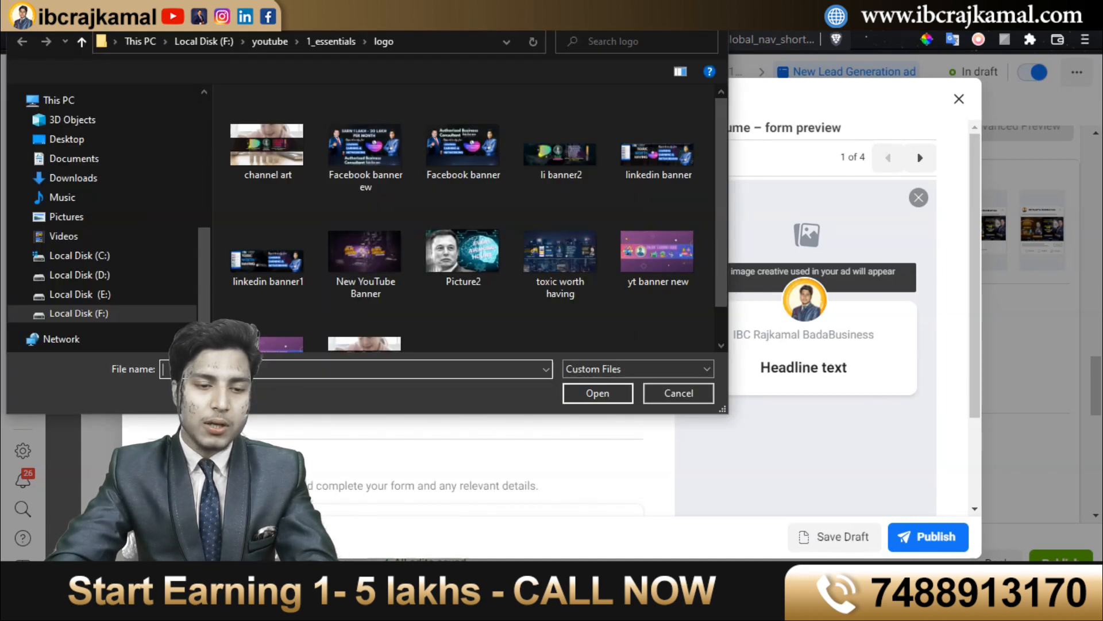
pyautogui.doubleClick(350, 148)
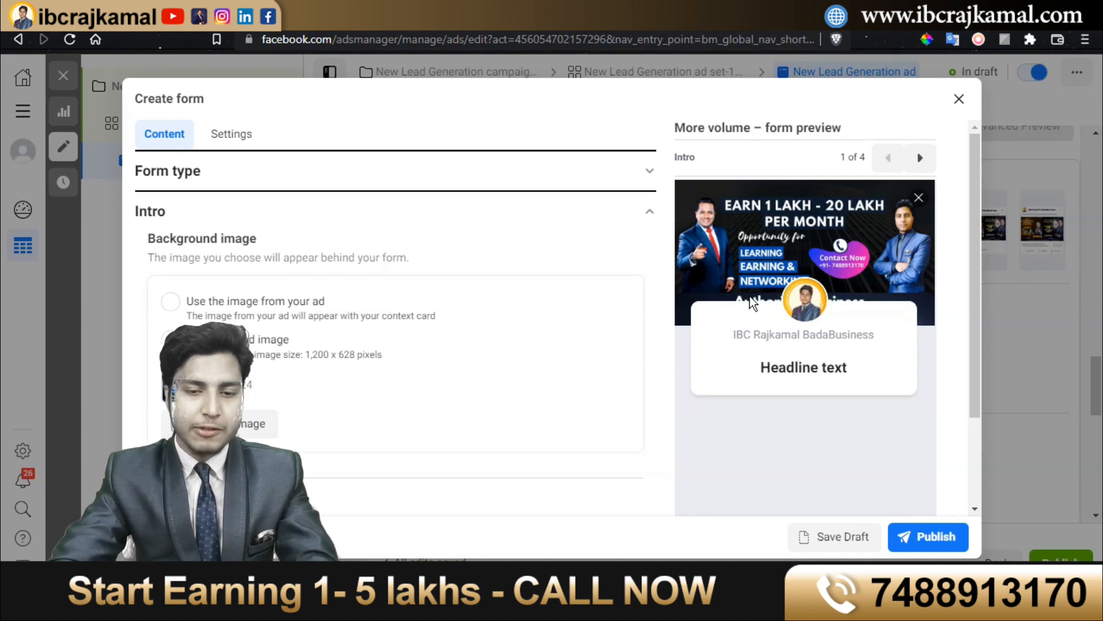
pyautogui.click(219, 424)
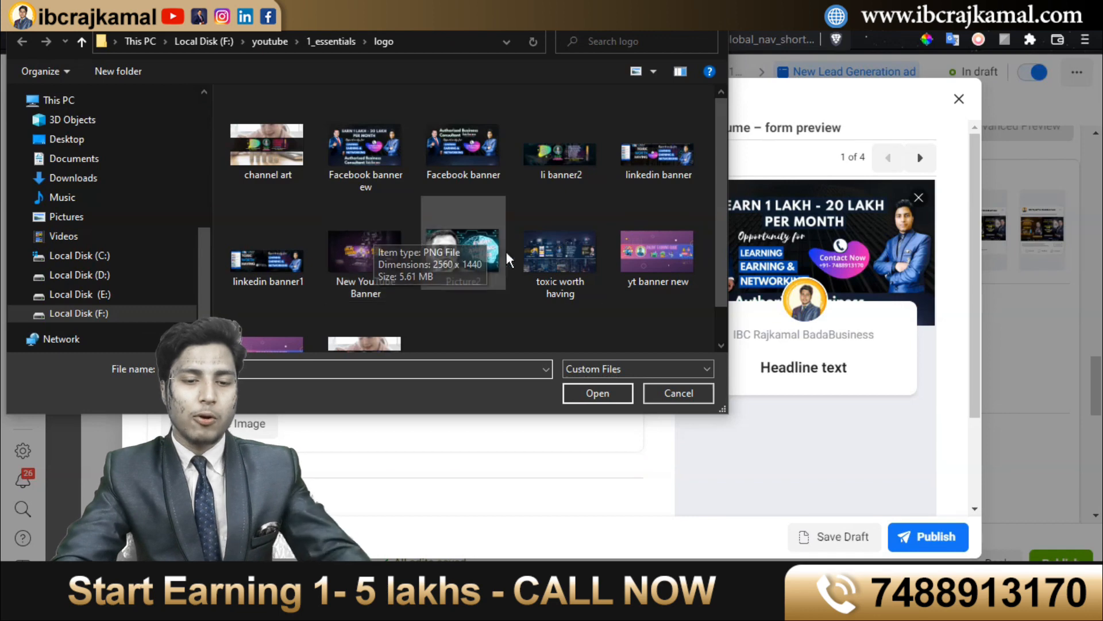
pyautogui.click(656, 393)
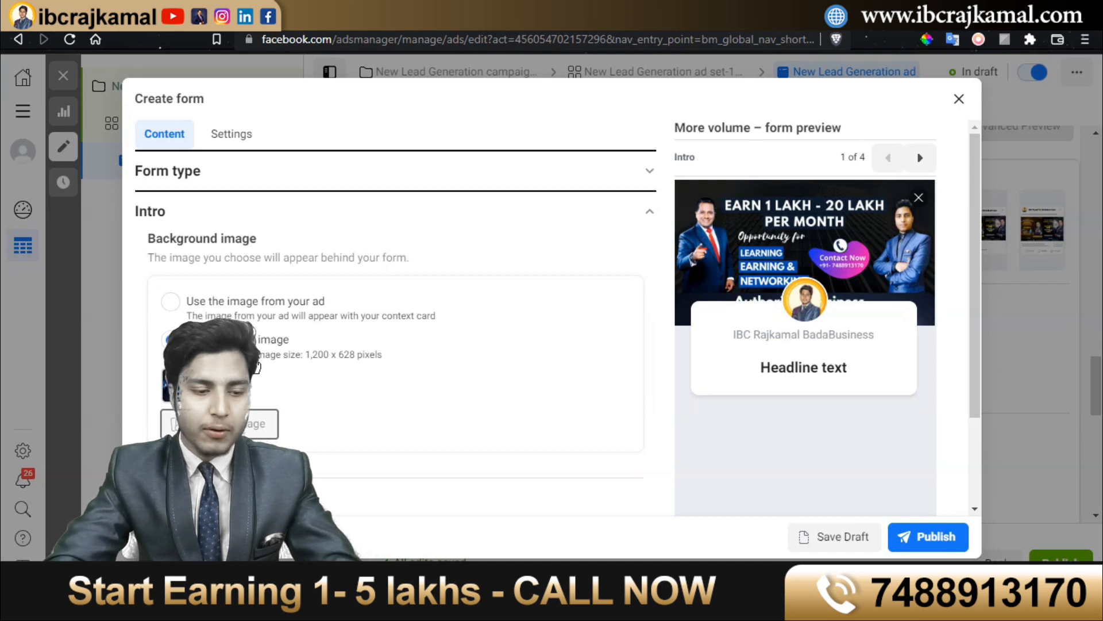
pyautogui.scroll(-5, 230, 276)
# Duplicate the ibc city form YT form and select its Register Below intro headline to copy
pyautogui.click(205, 269)
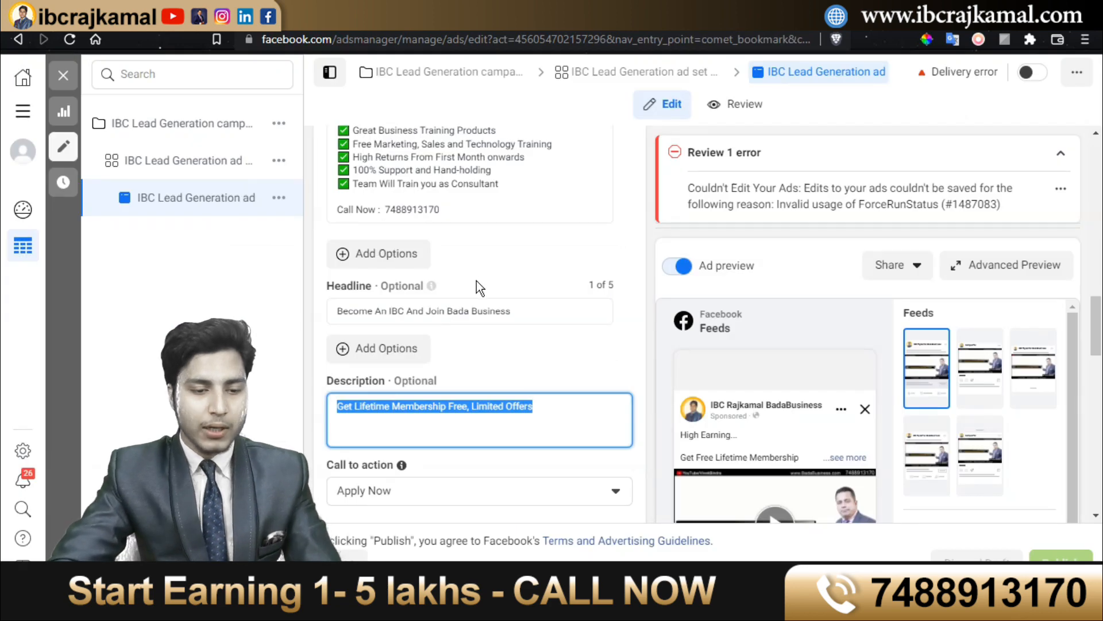
pyautogui.scroll(-10, 478, 284)
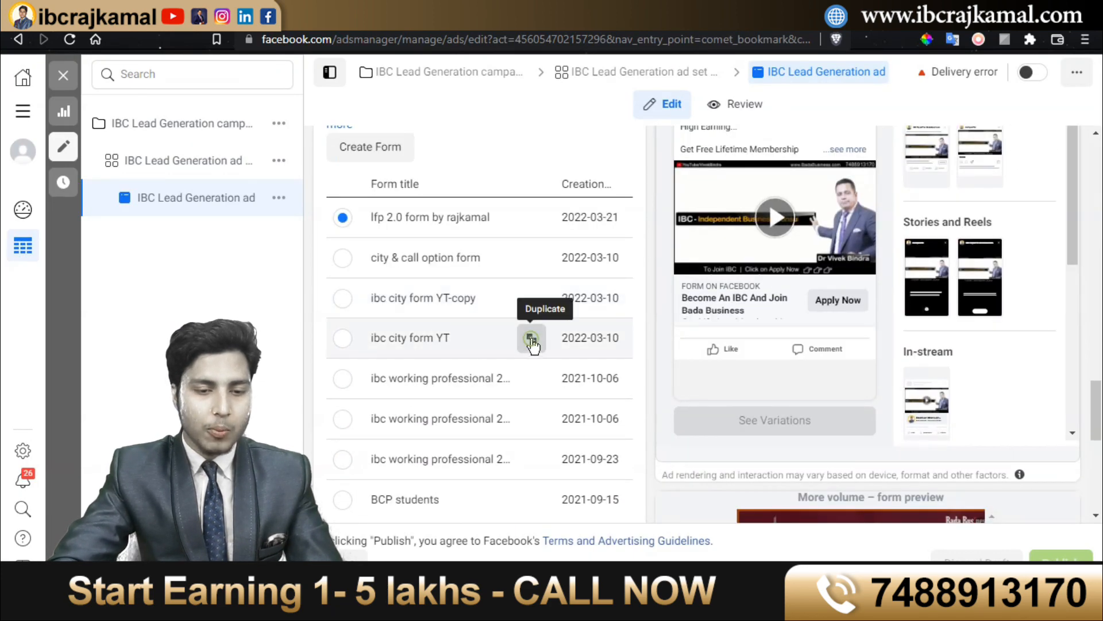
pyautogui.click(529, 340)
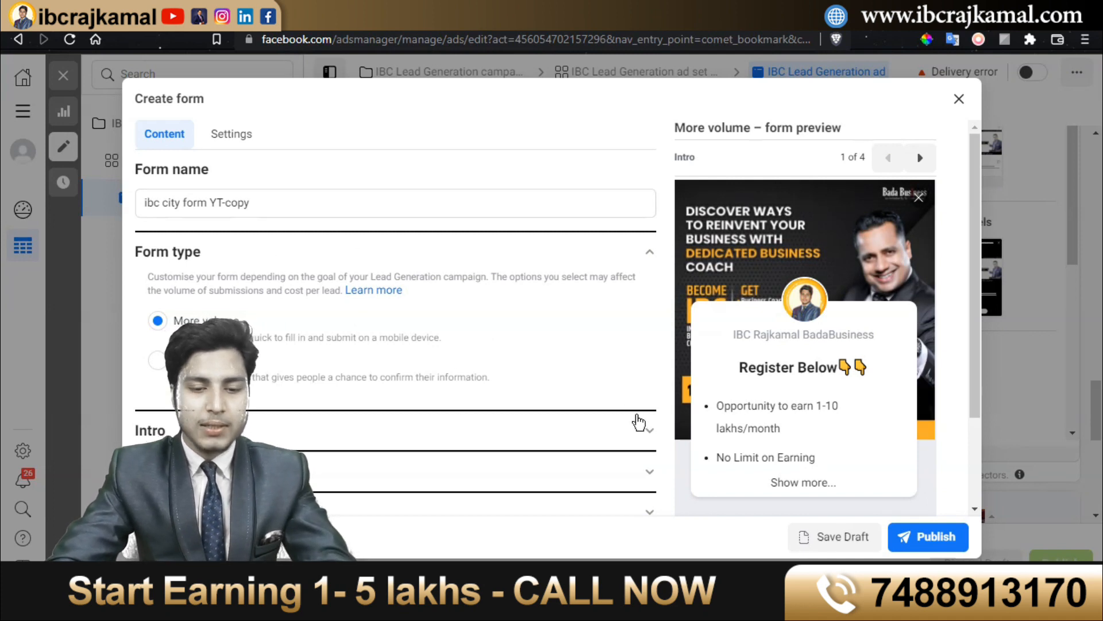
pyautogui.click(648, 431)
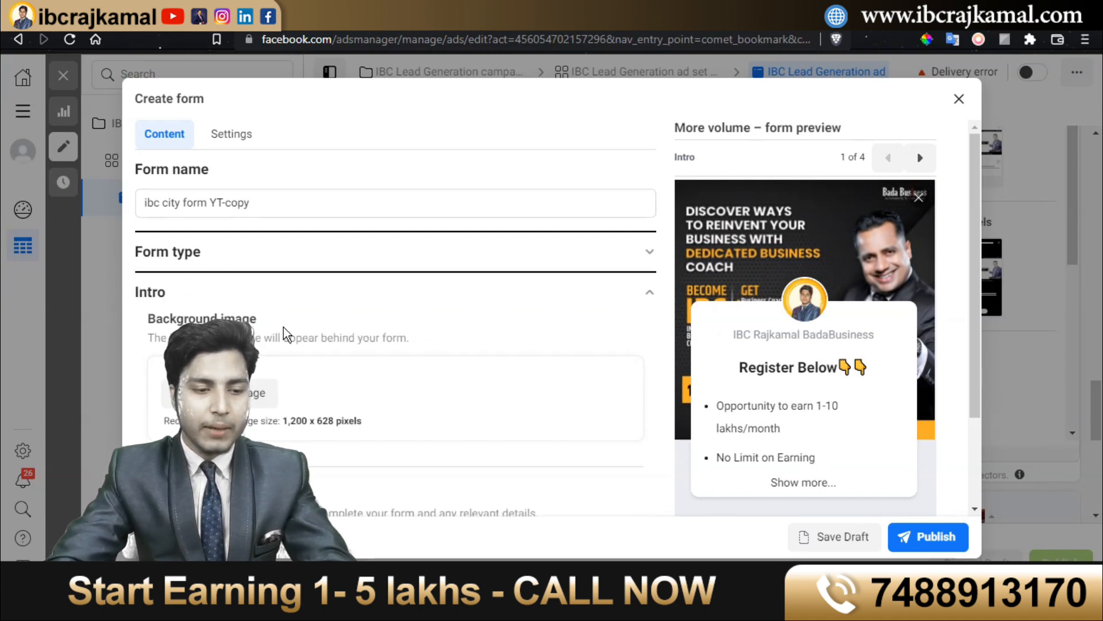
pyautogui.scroll(-2, 279, 330)
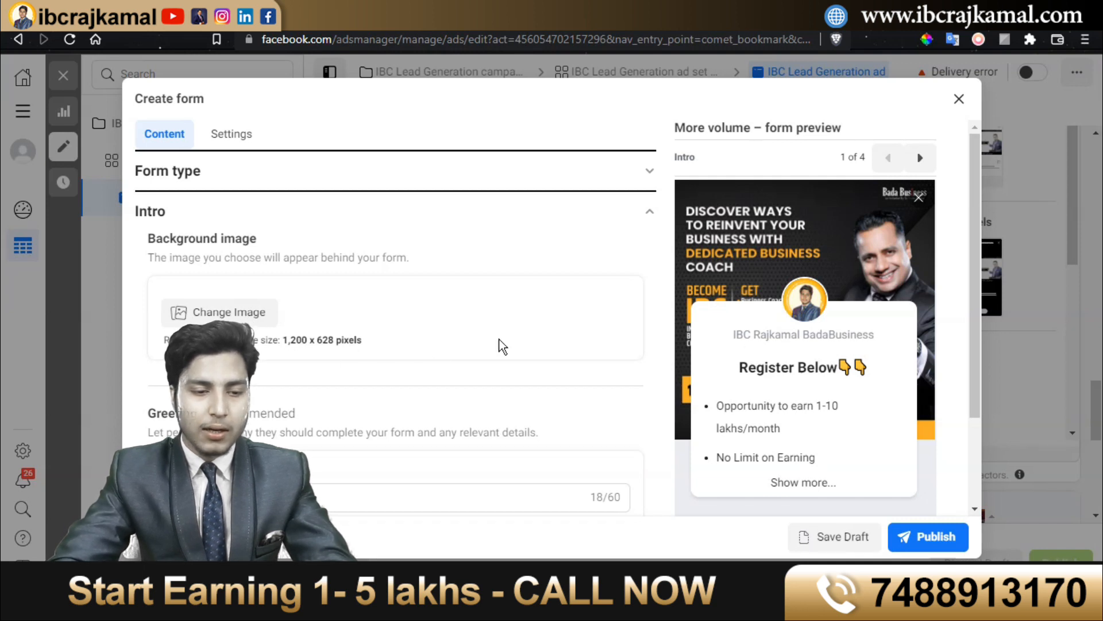
pyautogui.scroll(-3, 413, 367)
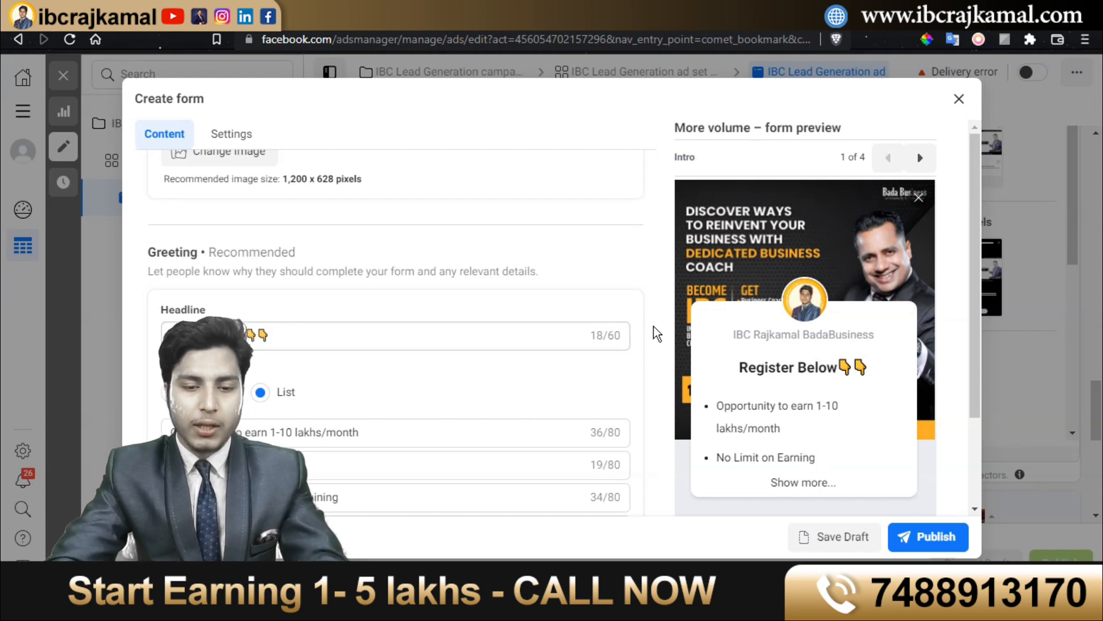
pyautogui.moveTo(739, 369); pyautogui.dragTo(878, 374)
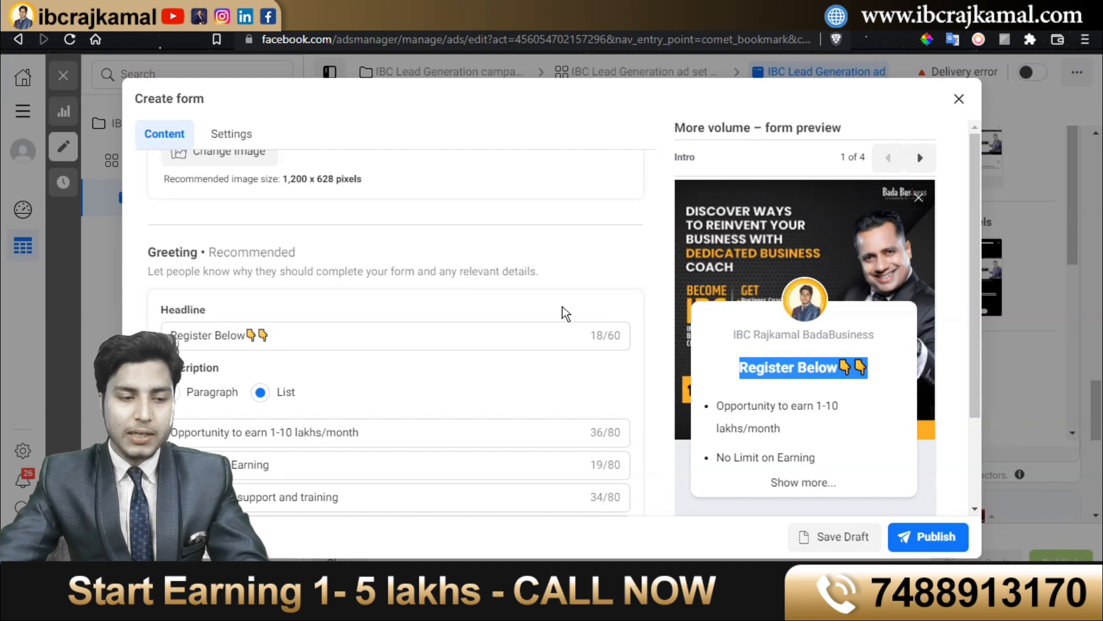
pyautogui.moveTo(277, 335); pyautogui.dragTo(170, 335)
pyautogui.hotkey('ctrl', 'c')
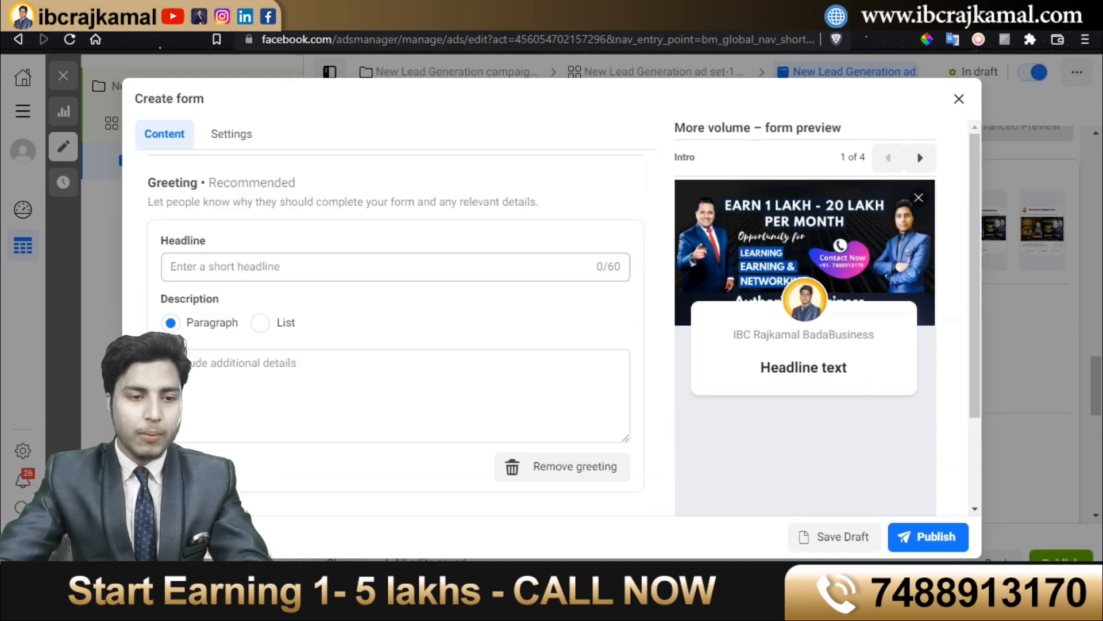
# Paste 'Register Below👇👇' as the new form's greeting headline
pyautogui.click(233, 263)
pyautogui.hotkey('ctrl', 'v')
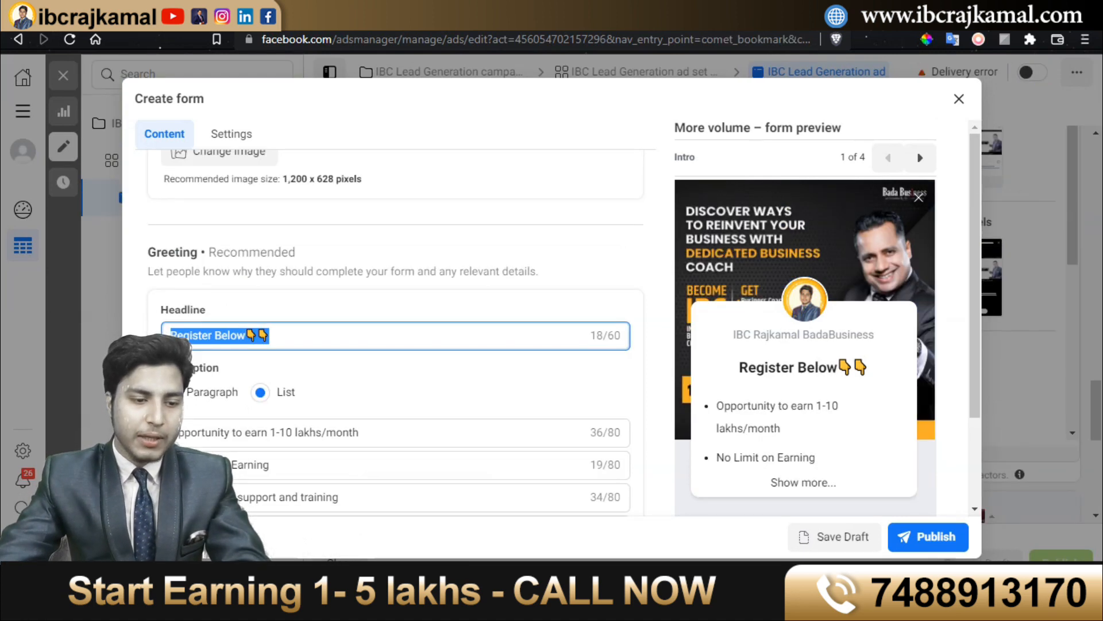
pyautogui.scroll(-3, 301, 305)
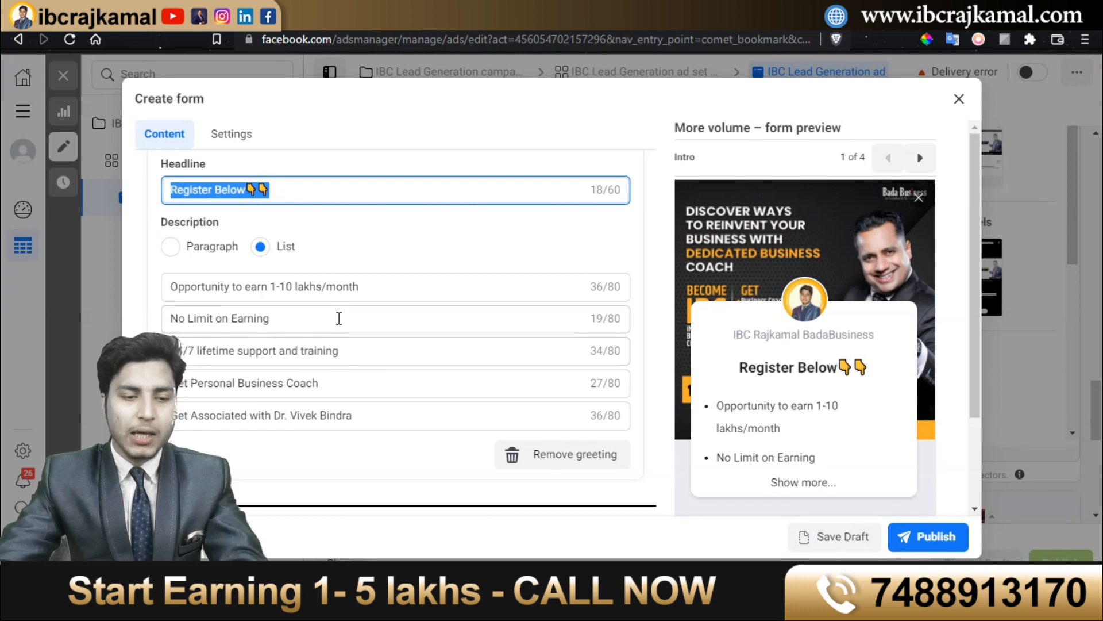
# Dismiss the low-battery warning and select the first bullet, 'Opportunity to earn 1-10 lakhs/month', for copying
pyautogui.moveTo(293, 286); pyautogui.dragTo(327, 286)
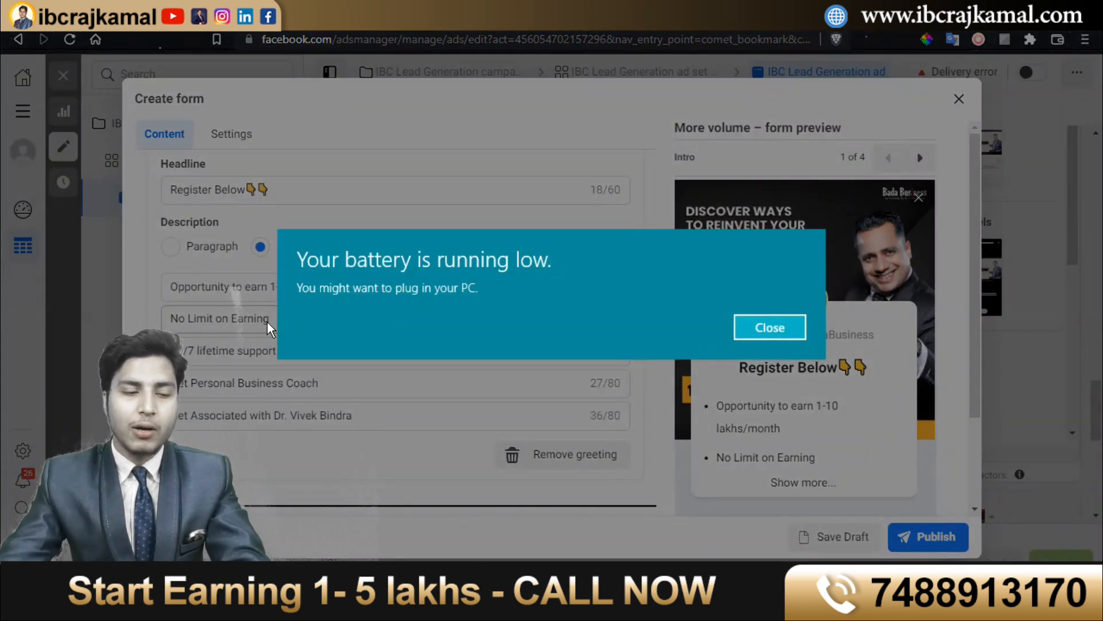
pyautogui.click(773, 327)
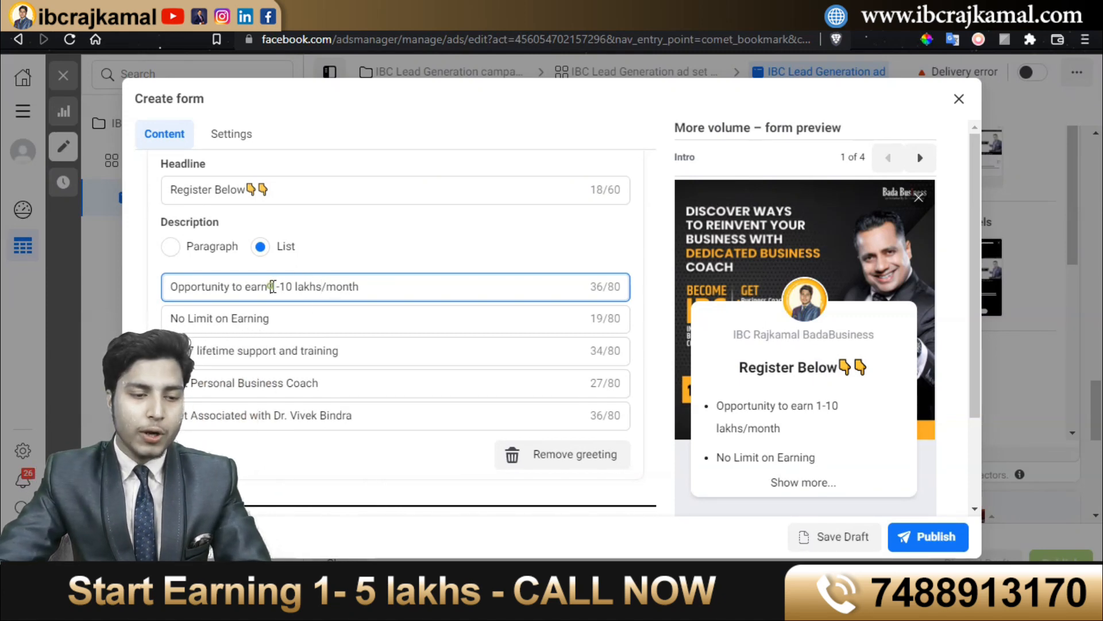
pyautogui.moveTo(273, 286); pyautogui.dragTo(325, 290)
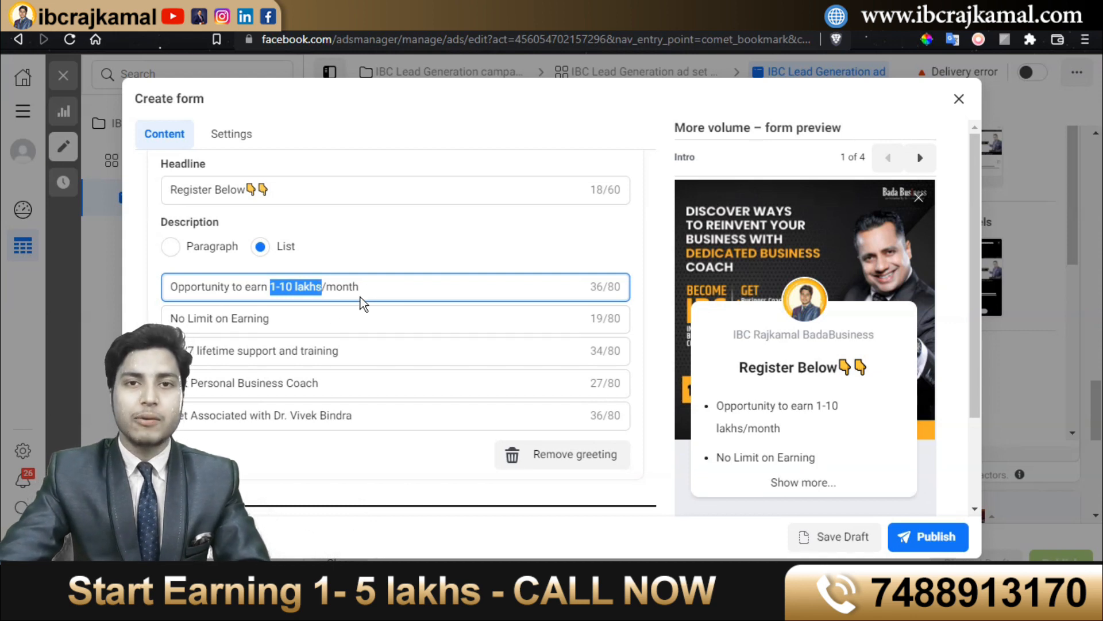
pyautogui.click(295, 288)
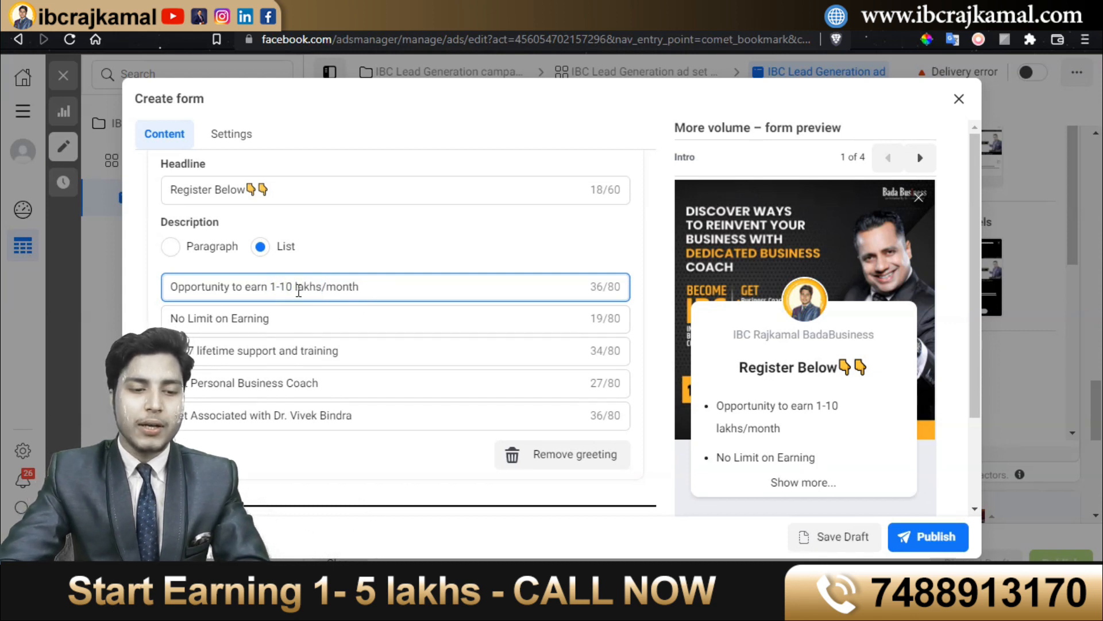
pyautogui.moveTo(295, 288); pyautogui.dragTo(322, 289)
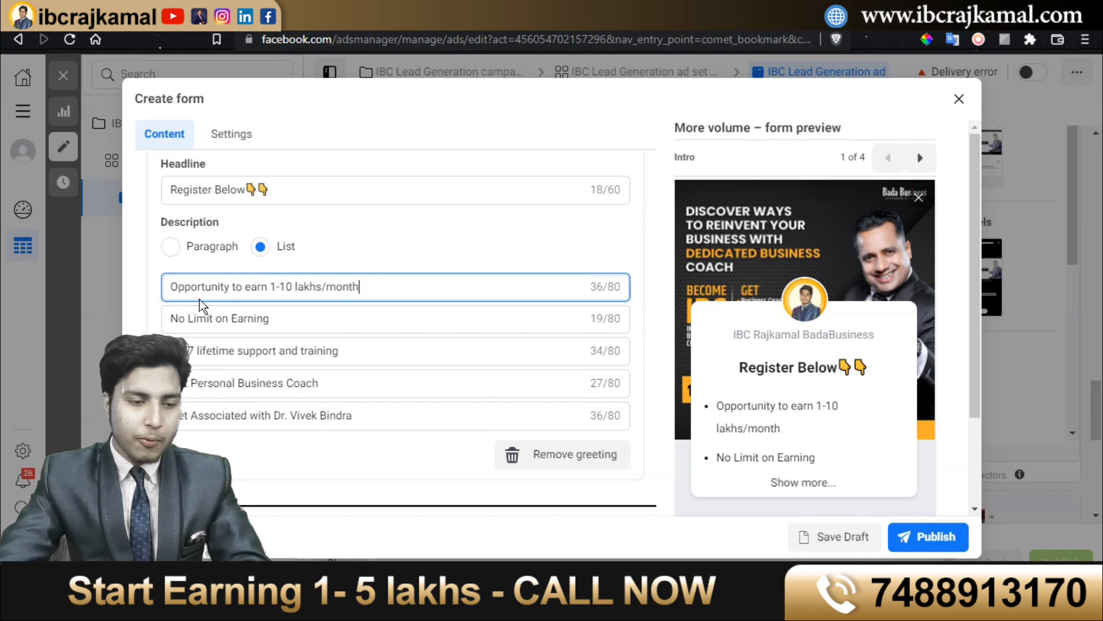
pyautogui.moveTo(172, 291); pyautogui.dragTo(390, 287)
pyautogui.hotkey('ctrl', 'c')
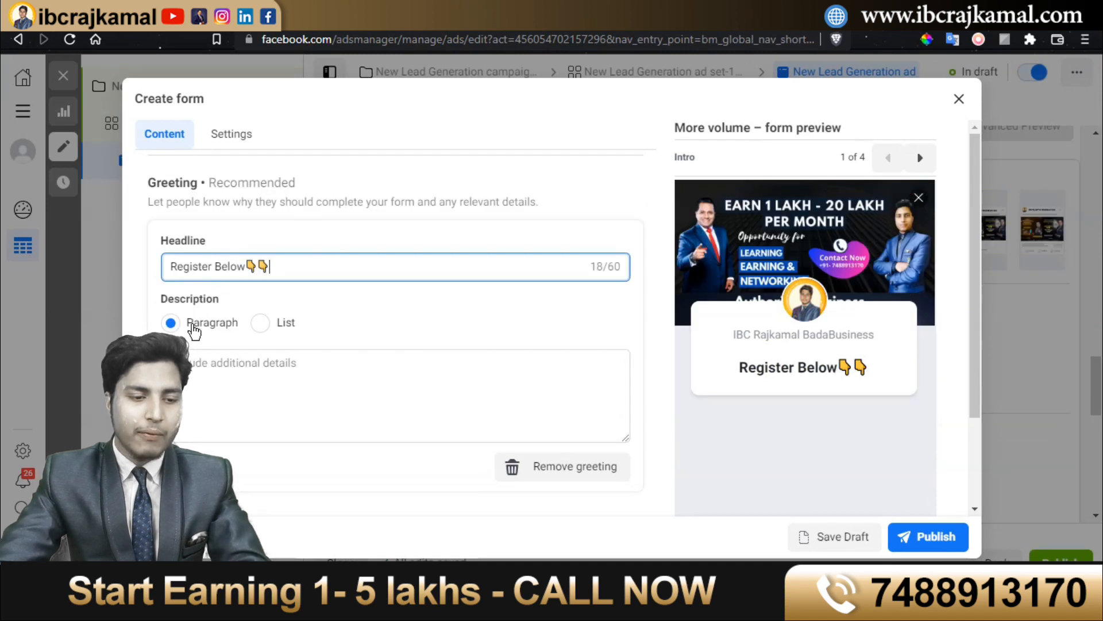
# Switch the greeting description to List and fill the first two bullets, including 'No Limit on Earning'
pyautogui.click(262, 323)
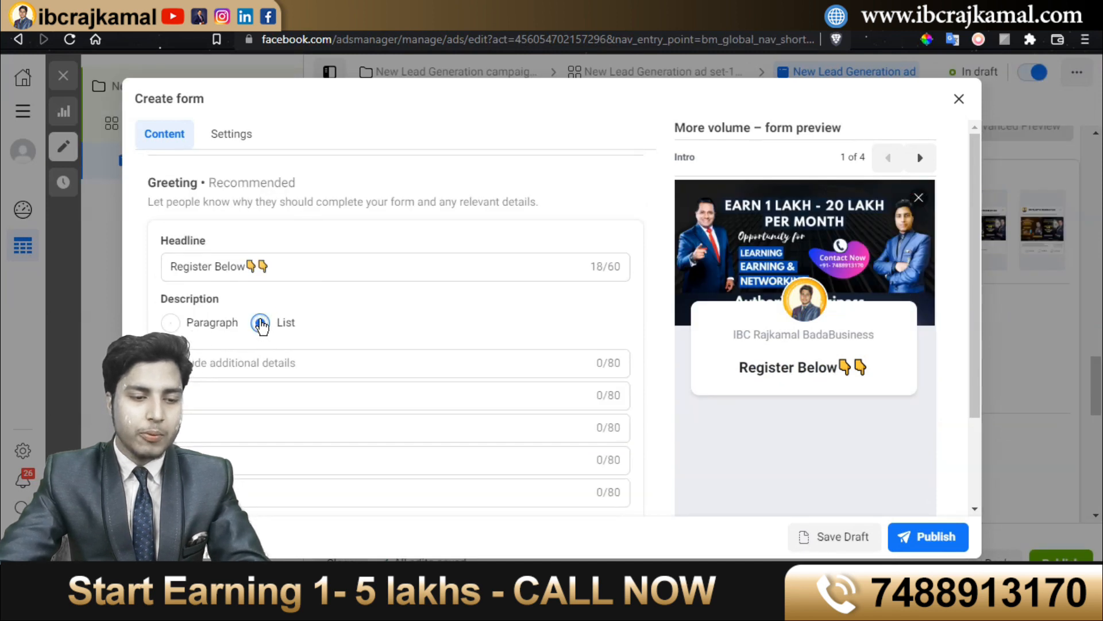
pyautogui.click(223, 359)
pyautogui.hotkey('ctrl', 'v')
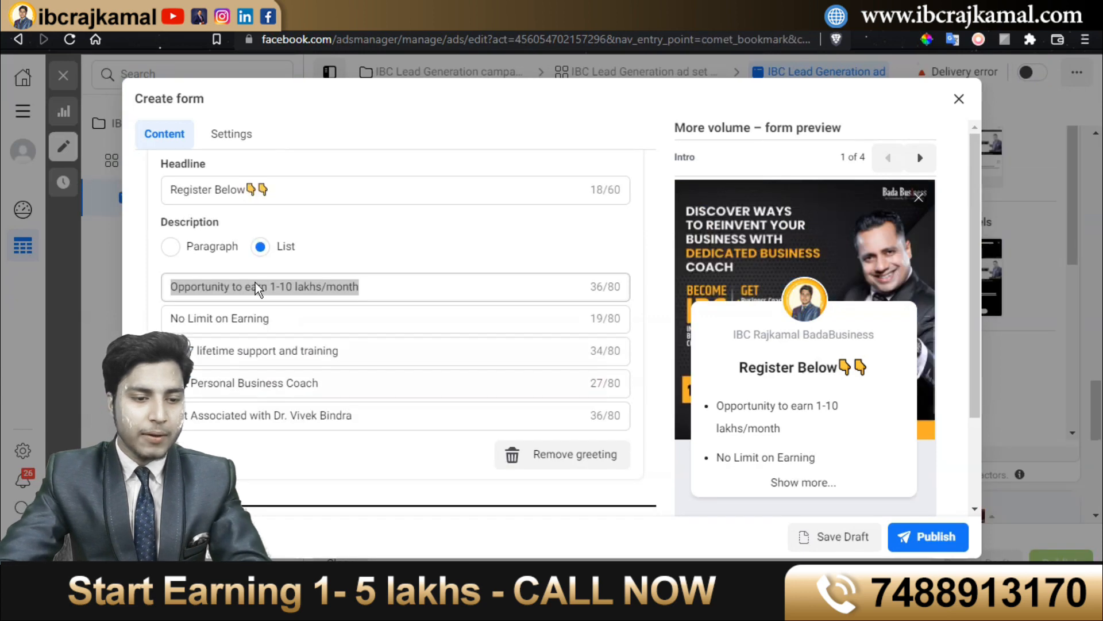
pyautogui.tripleClick(253, 285)
pyautogui.scroll(-2, 747, 437)
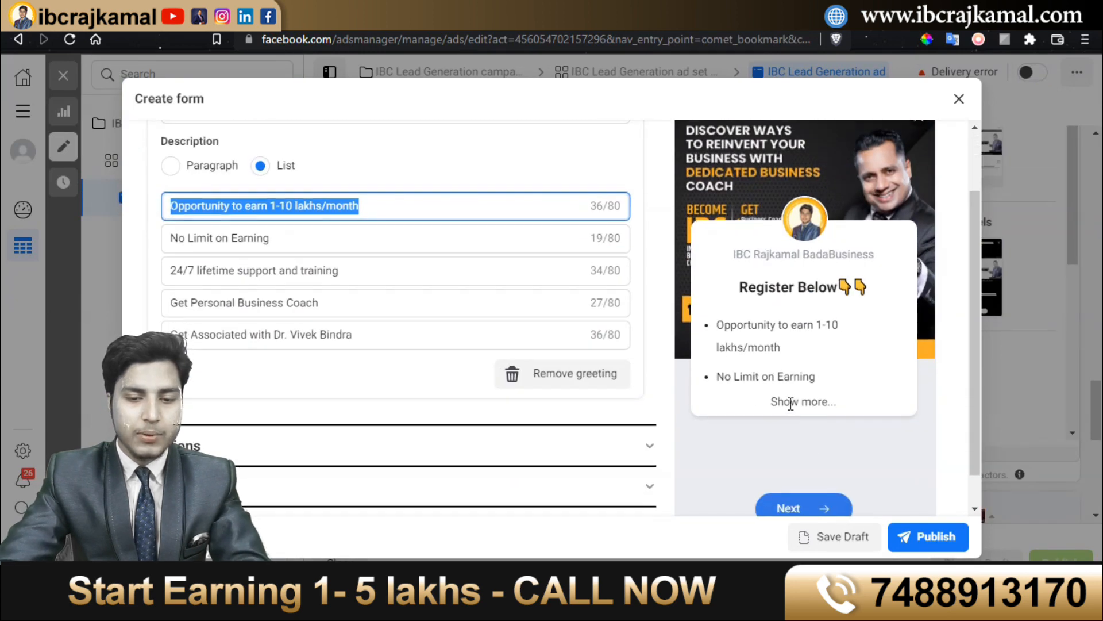
pyautogui.click(785, 401)
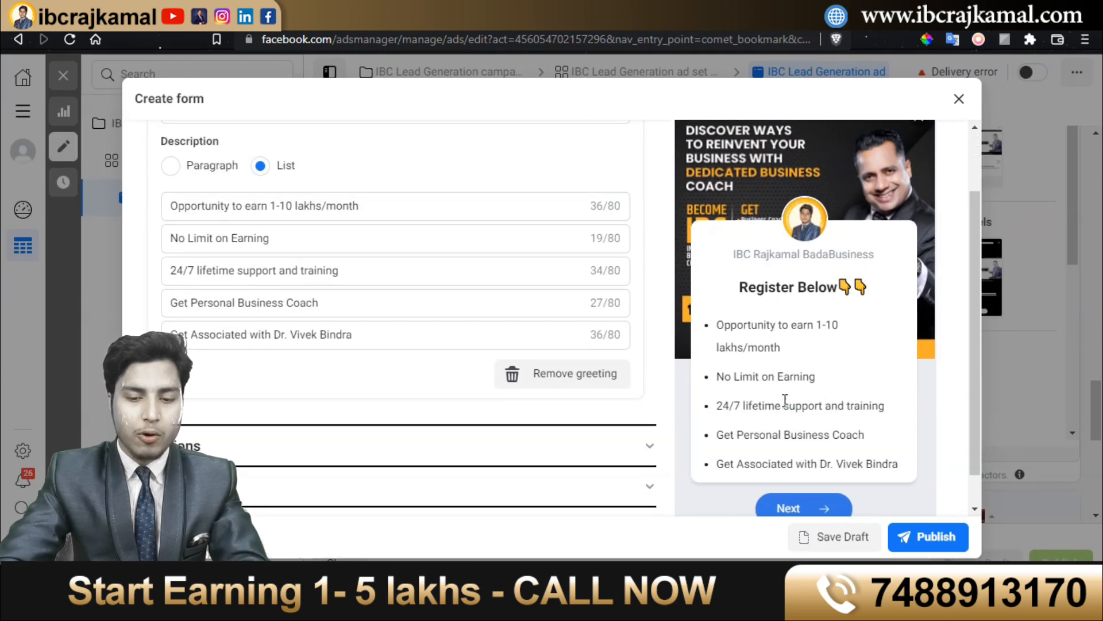
pyautogui.tripleClick(296, 236)
pyautogui.hotkey('ctrl', 'c')
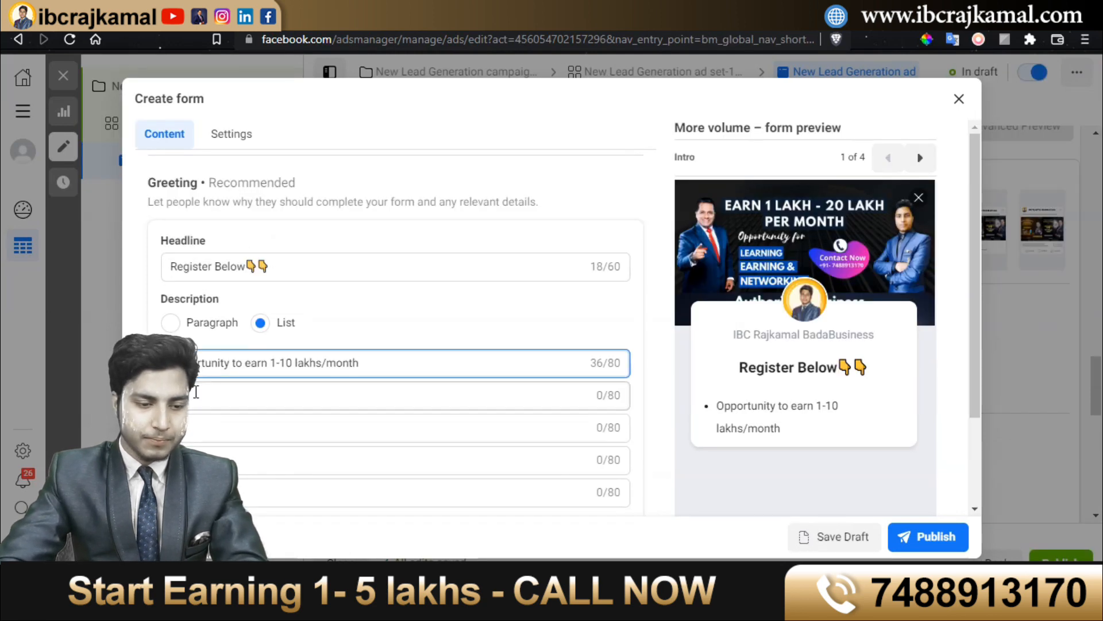
pyautogui.press('Tab')
pyautogui.hotkey('ctrl', 'v')
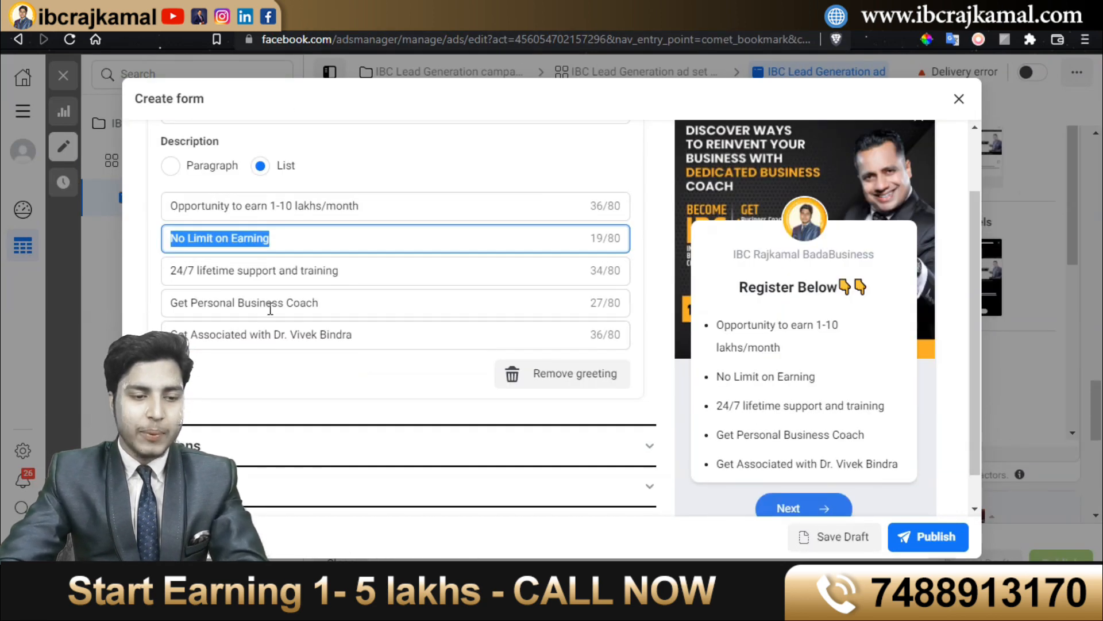
# Fill bullets three to five: 24/7 lifetime support and training, Get Personal Business Coach, and the last benefit
pyautogui.tripleClick(291, 270)
pyautogui.hotkey('ctrl', 'c')
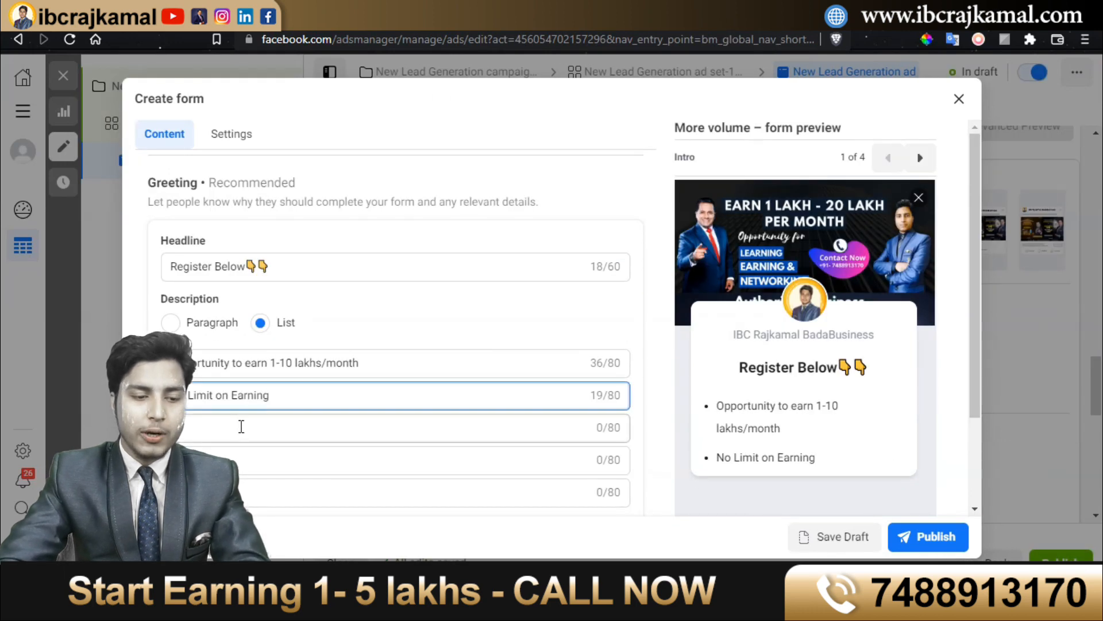
pyautogui.click(239, 427)
pyautogui.hotkey('ctrl', 'v')
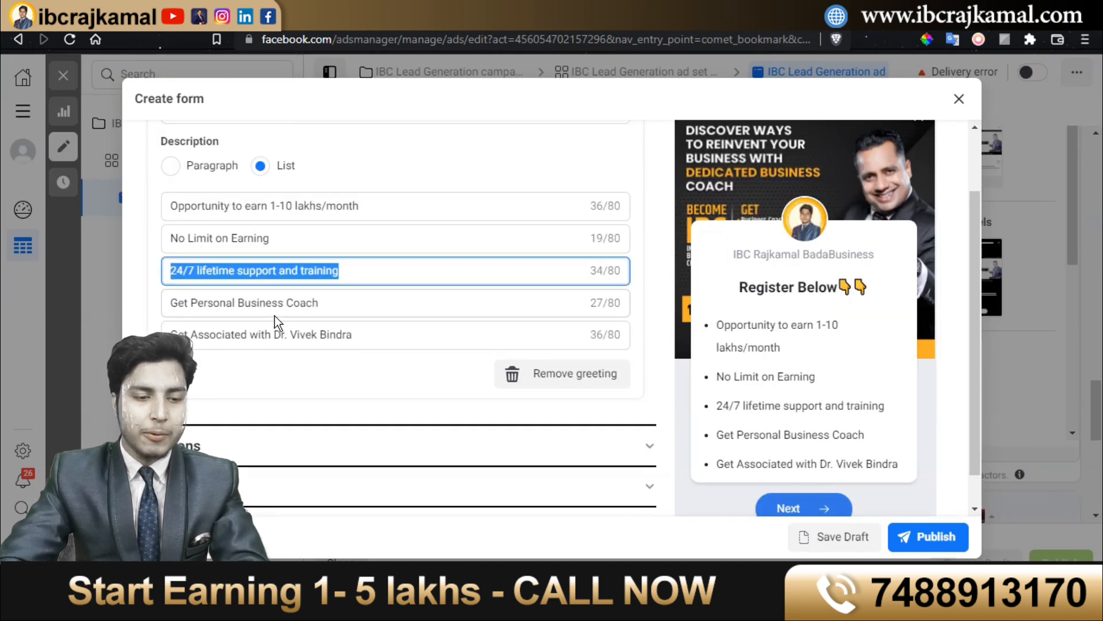
pyautogui.click(339, 299)
pyautogui.tripleClick(340, 300)
pyautogui.hotkey('ctrl', 'c')
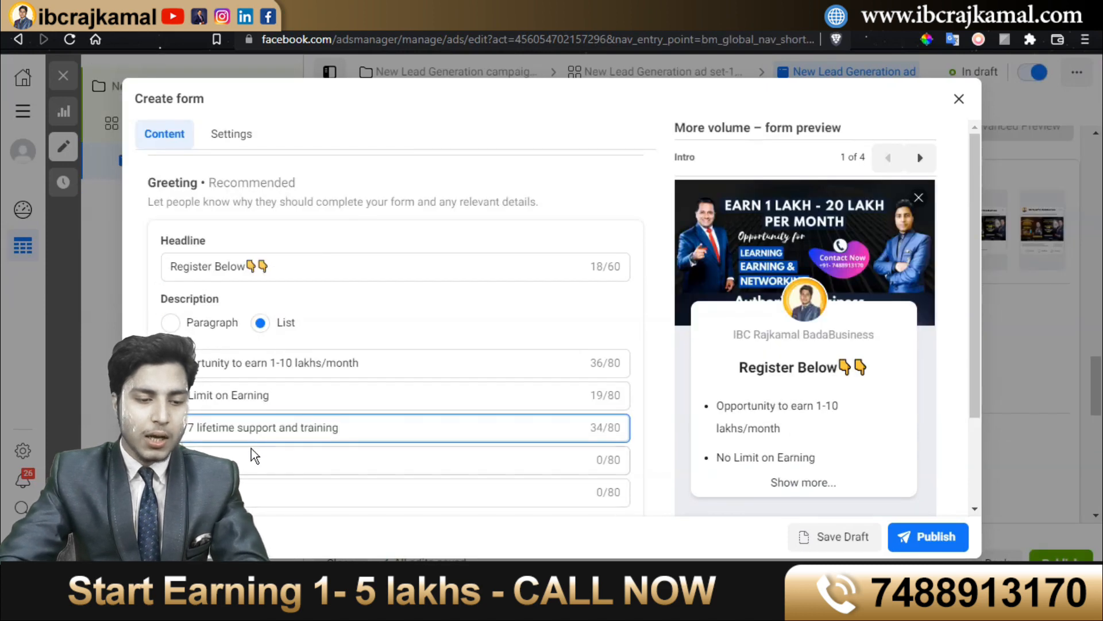
pyautogui.click(247, 451)
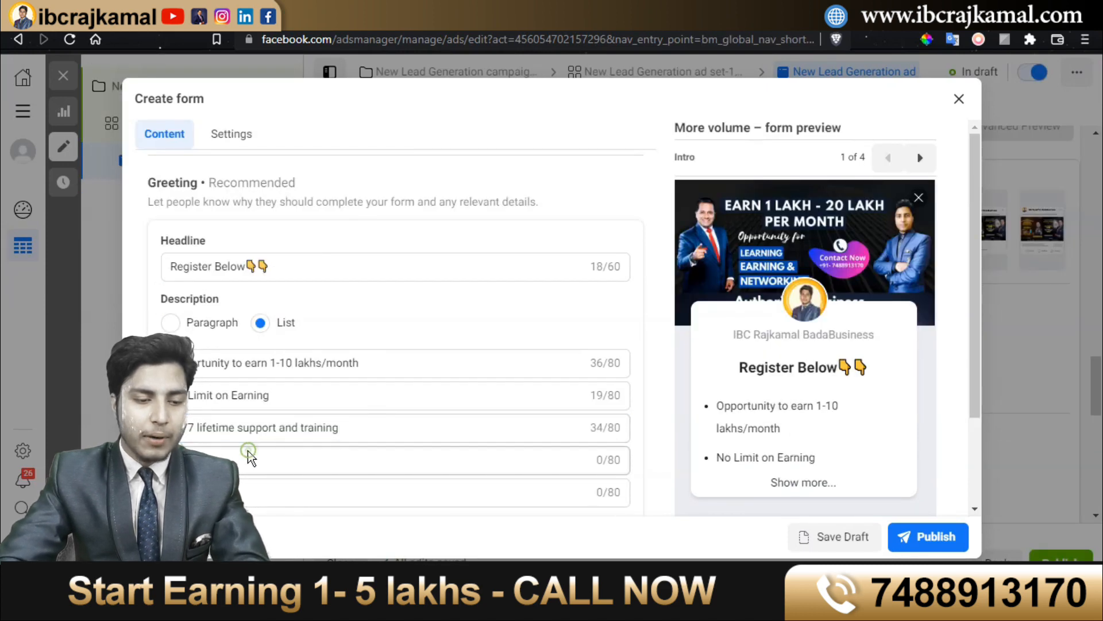
pyautogui.hotkey('ctrl', 'v')
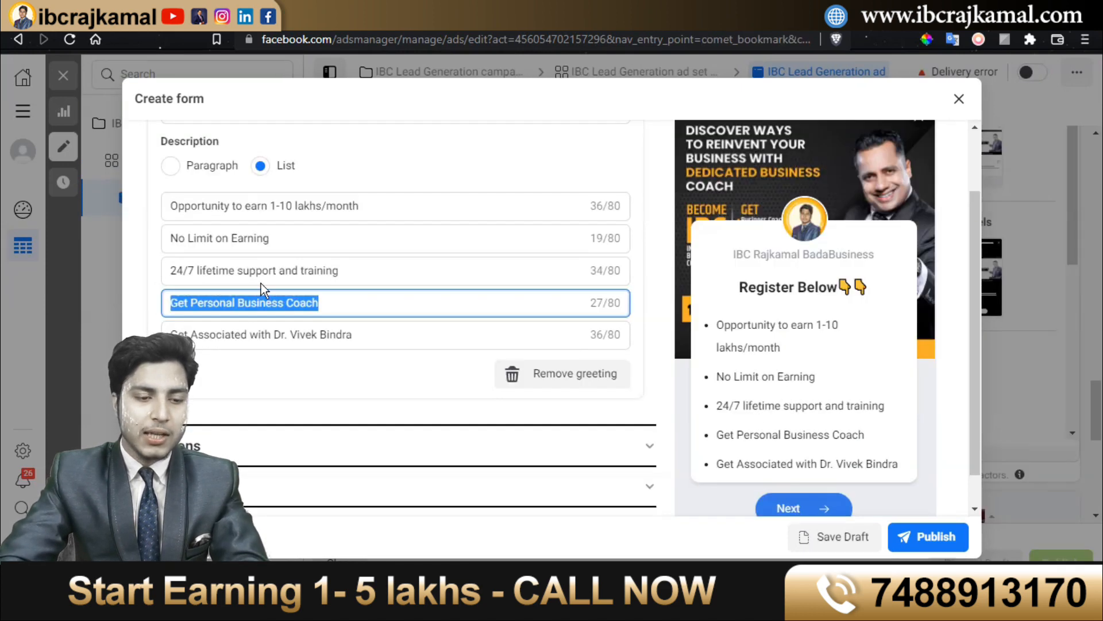
pyautogui.click(307, 335)
pyautogui.tripleClick(308, 334)
pyautogui.hotkey('ctrl', 'c')
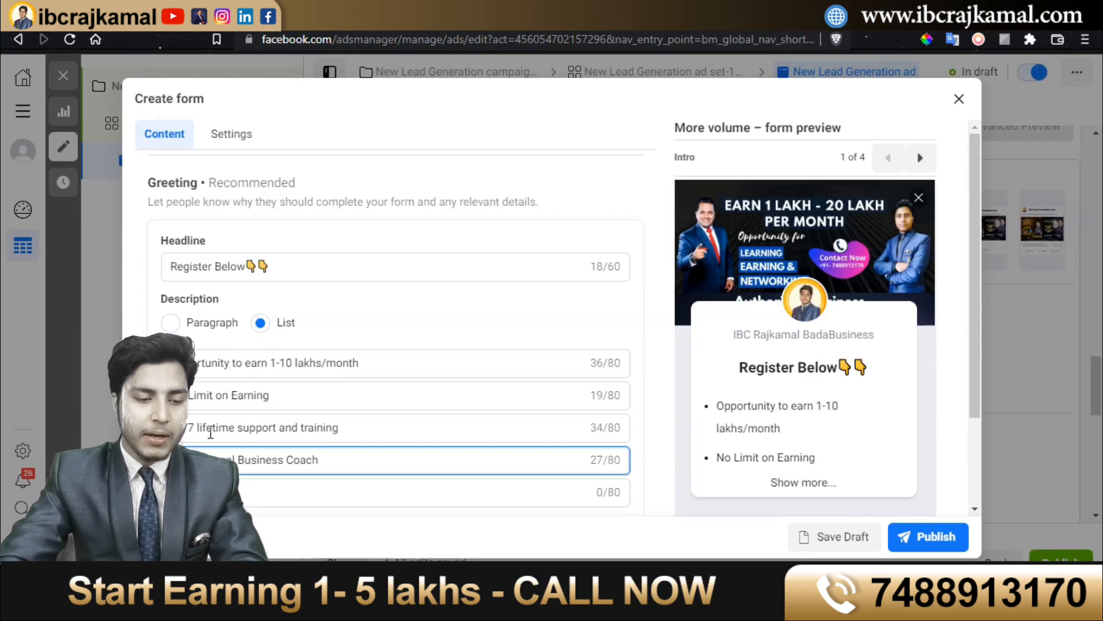
pyautogui.click(252, 492)
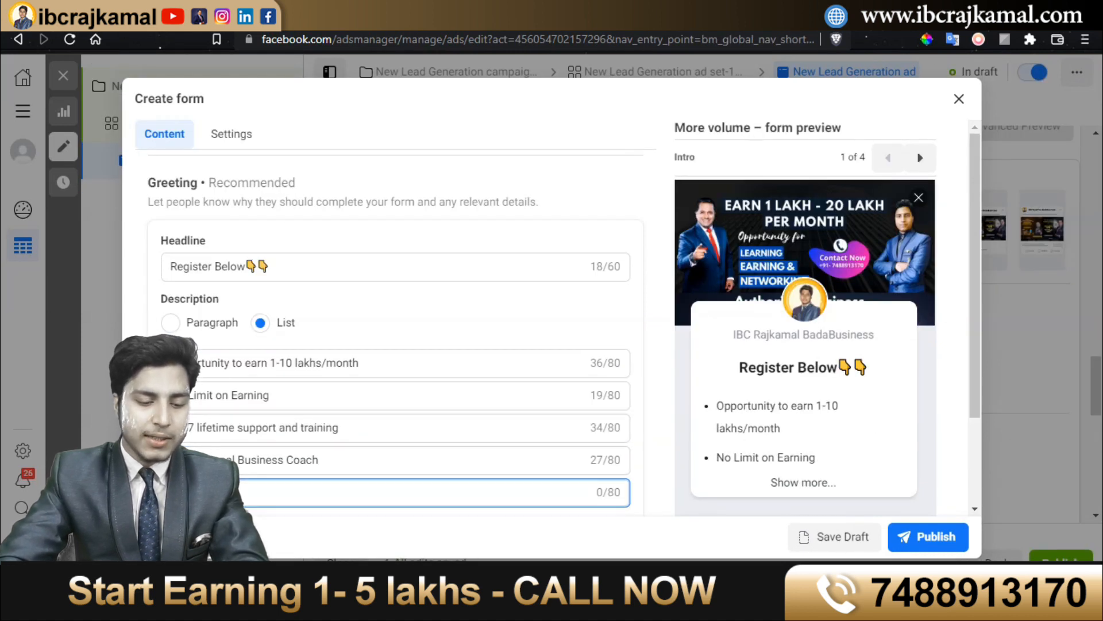
pyautogui.hotkey('ctrl', 'v')
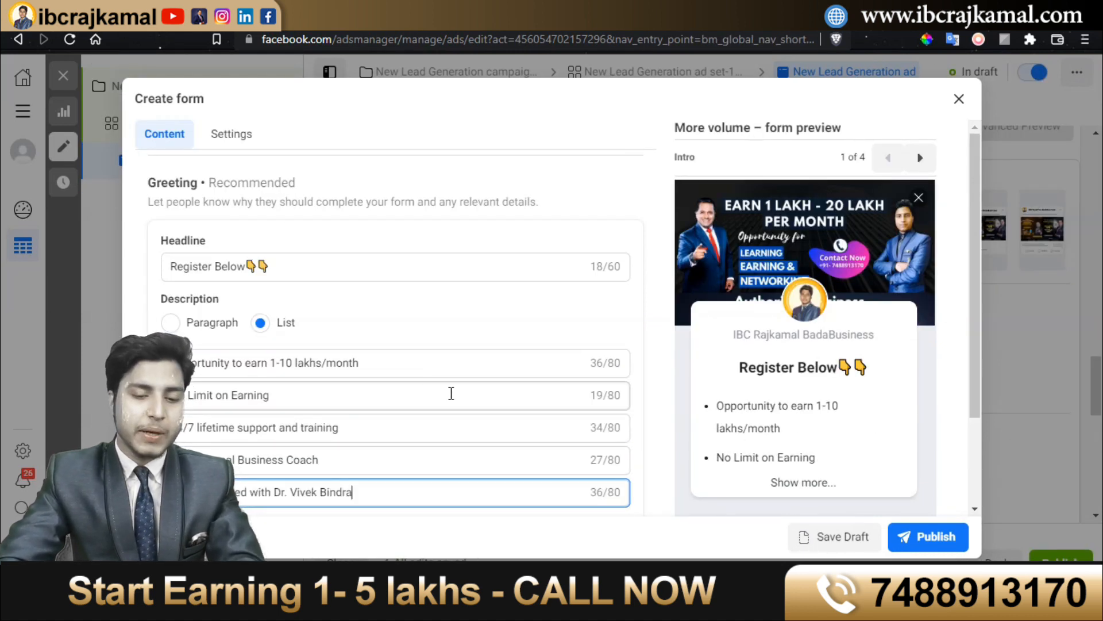
pyautogui.scroll(-4, 452, 394)
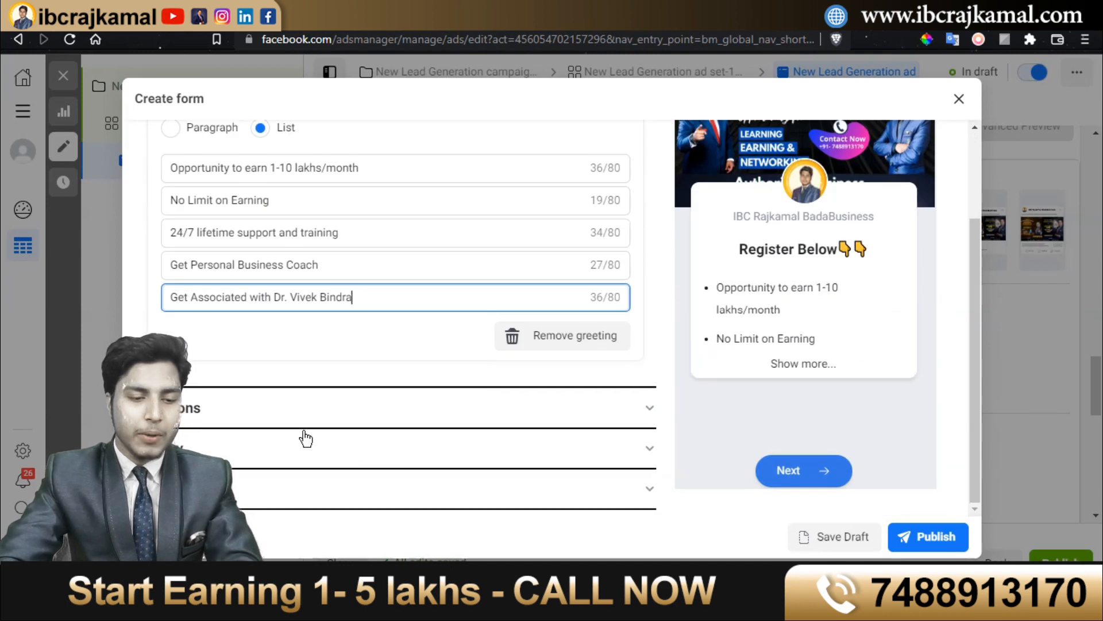
pyautogui.click(327, 411)
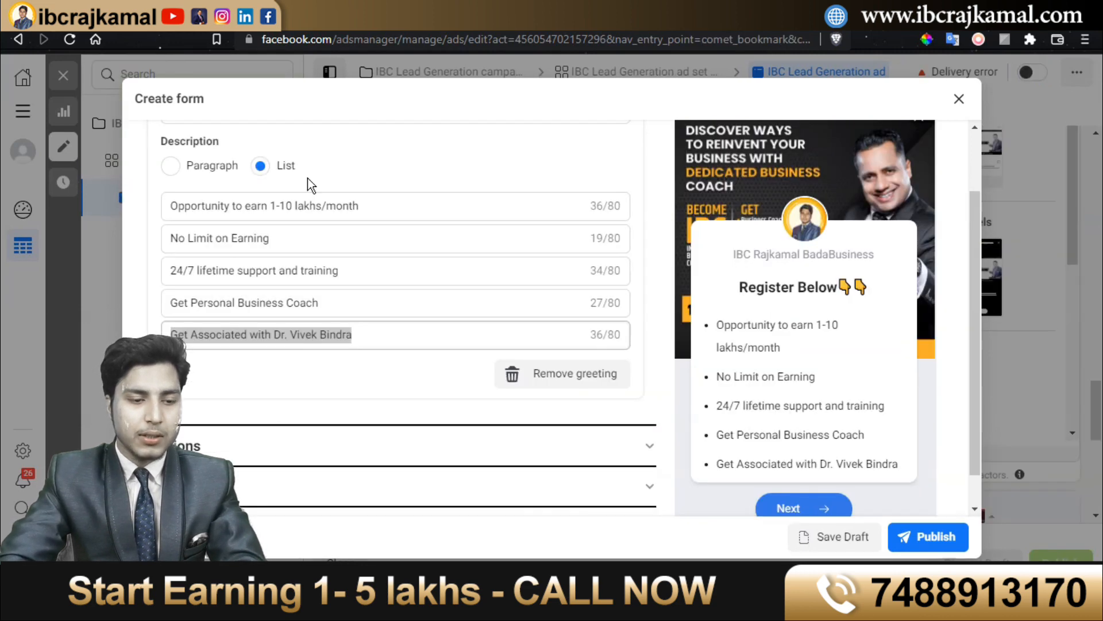
# Review the IBC form's questions, which ask for Email, Full name and Phone number
pyautogui.scroll(-1, 335, 347)
pyautogui.click(296, 413)
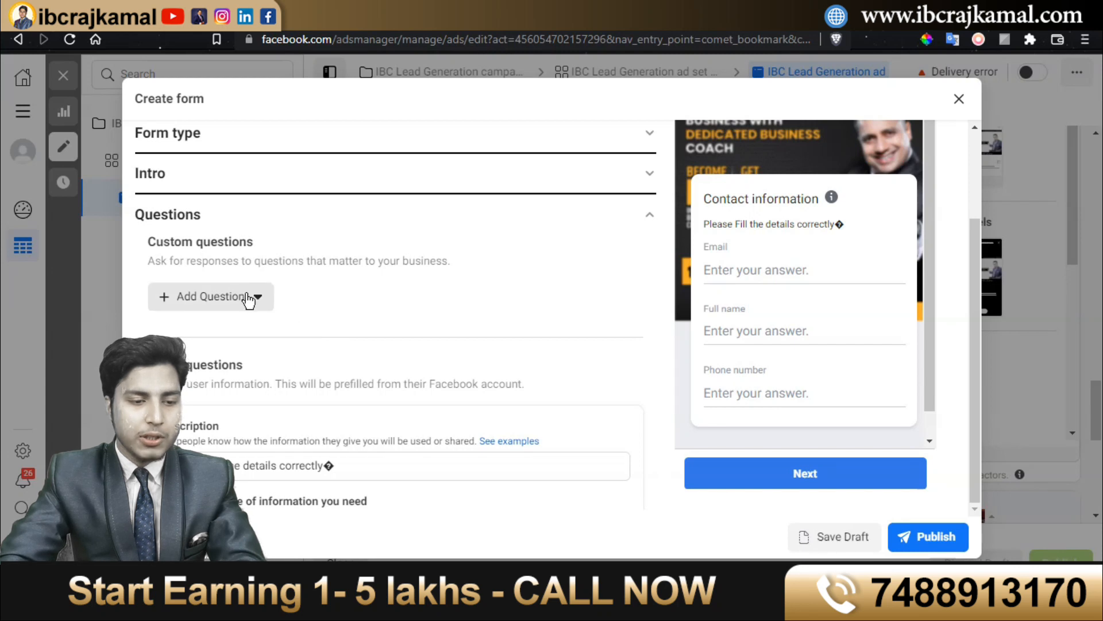
pyautogui.scroll(-1, 246, 305)
pyautogui.scroll(-2, 259, 345)
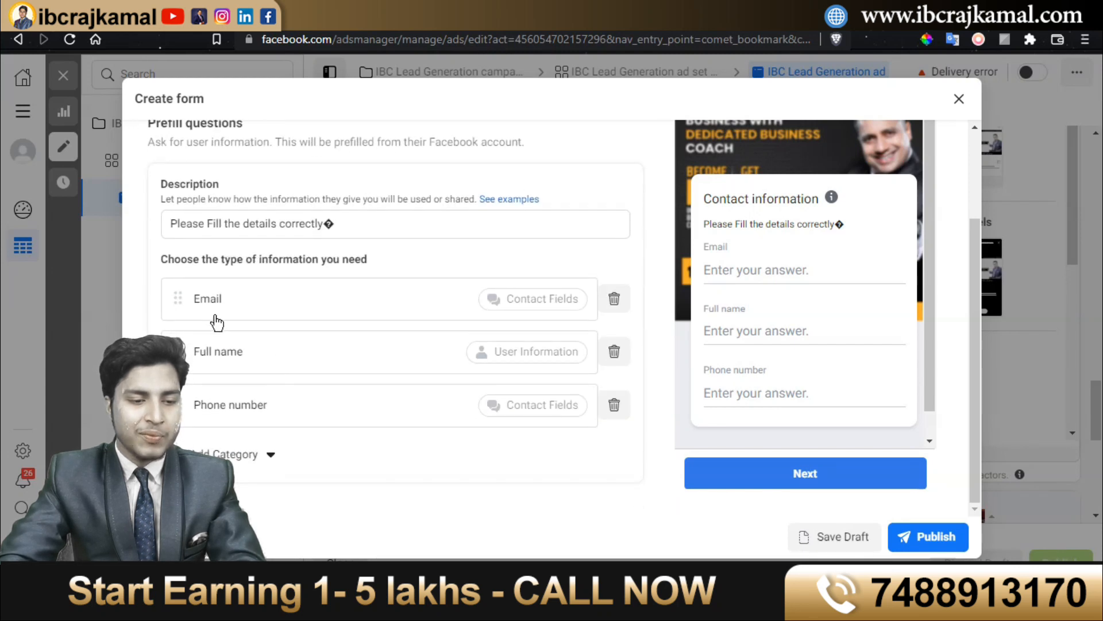
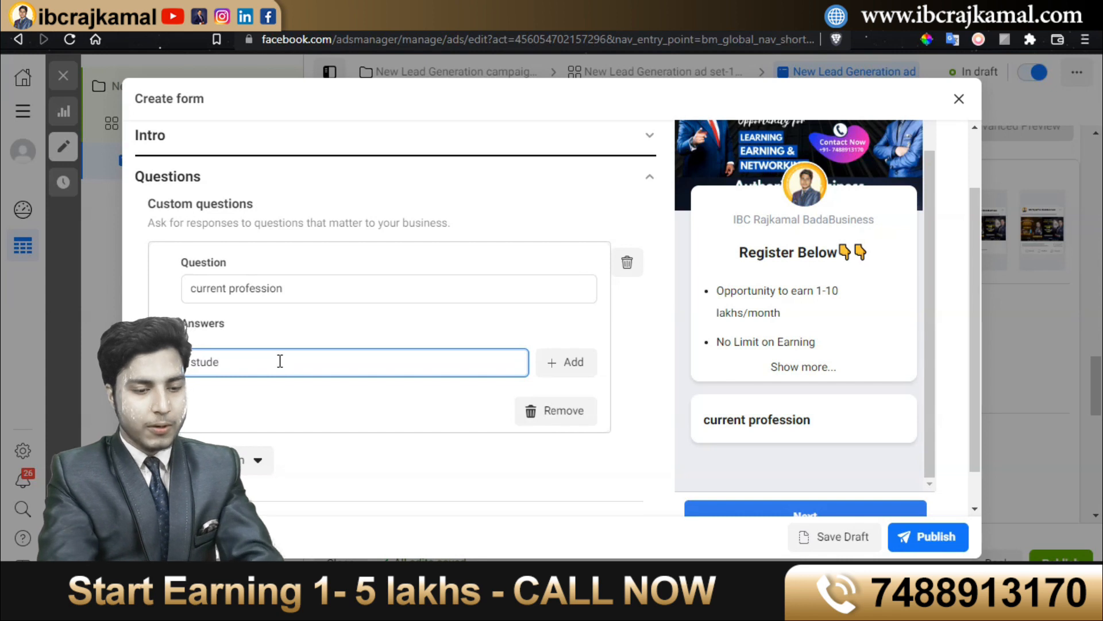
# Add student, job, housewife and busiess as answers to the current profession question
pyautogui.click(567, 368)
pyautogui.click(315, 380)
pyautogui.write('job')
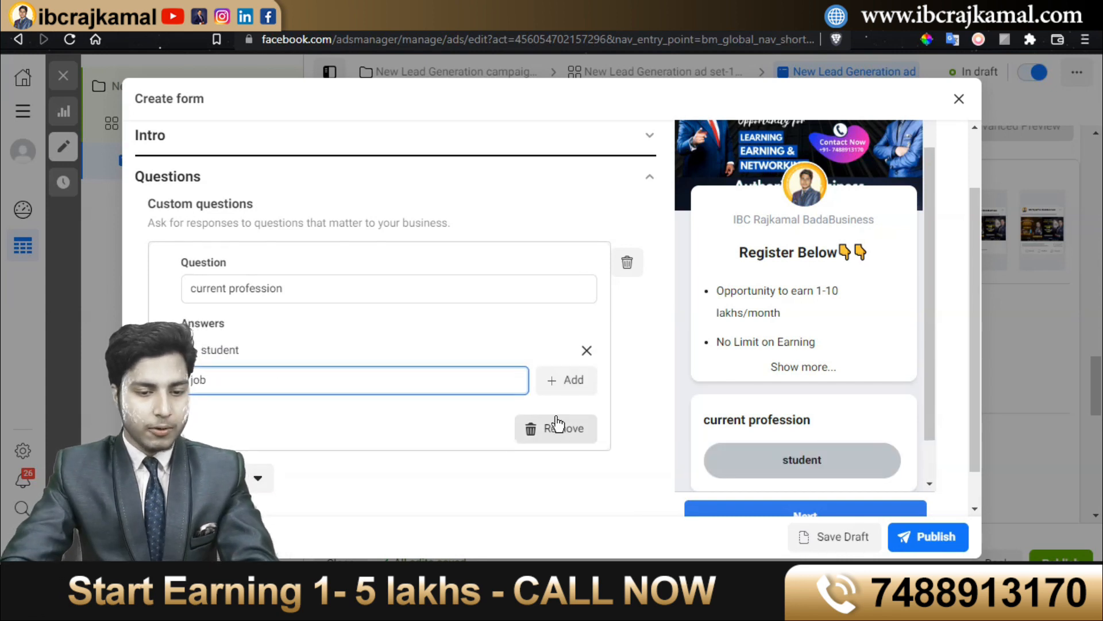
pyautogui.click(570, 382)
pyautogui.click(289, 411)
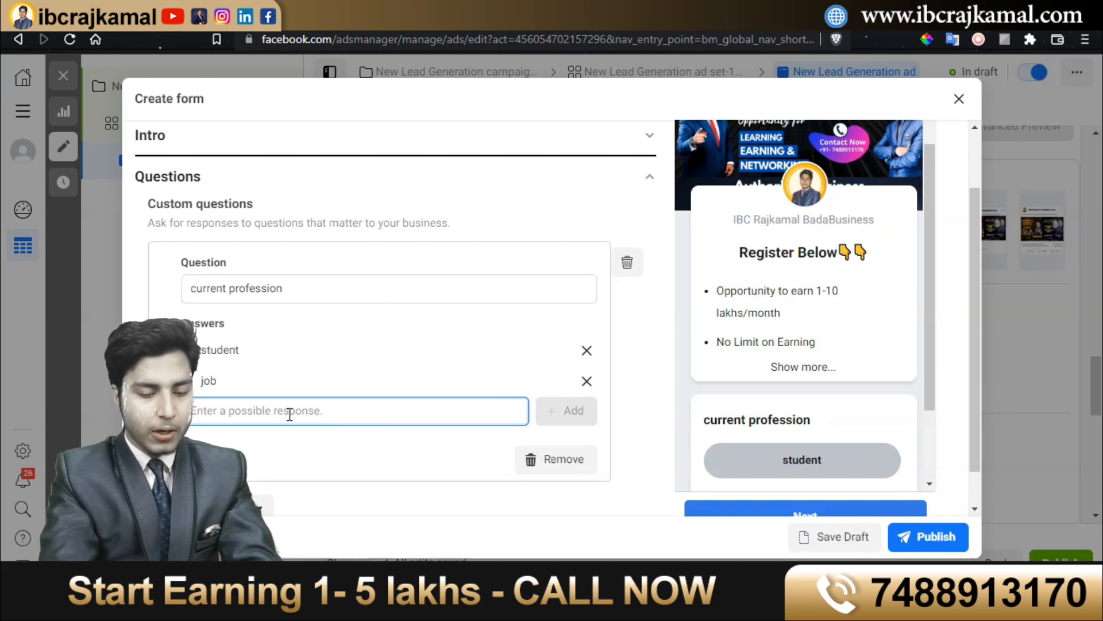
pyautogui.write('housewife')
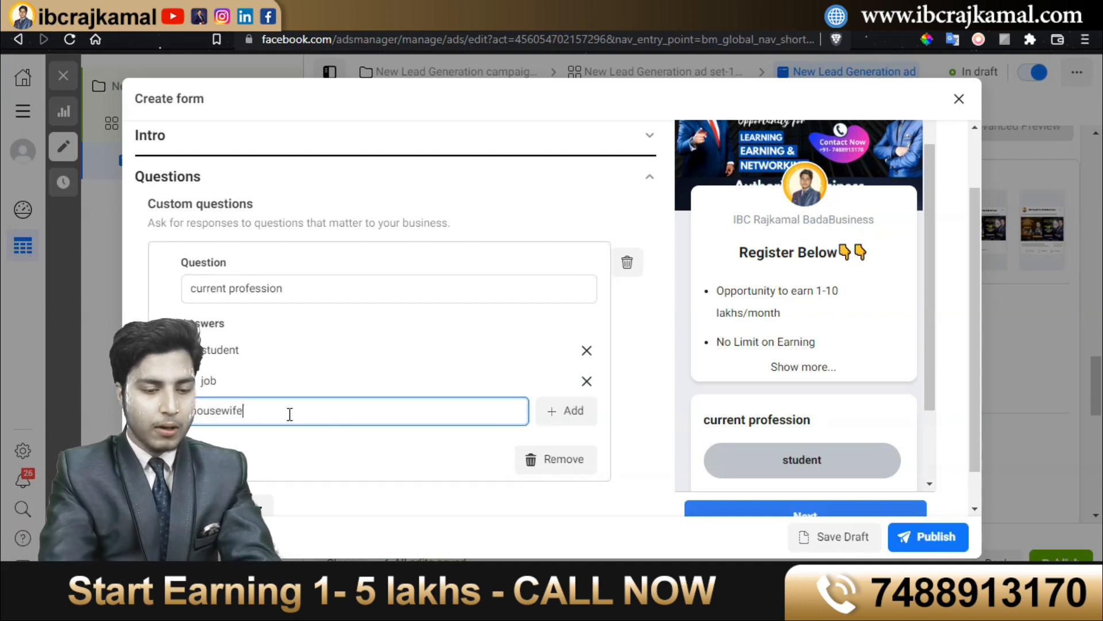
pyautogui.click(575, 413)
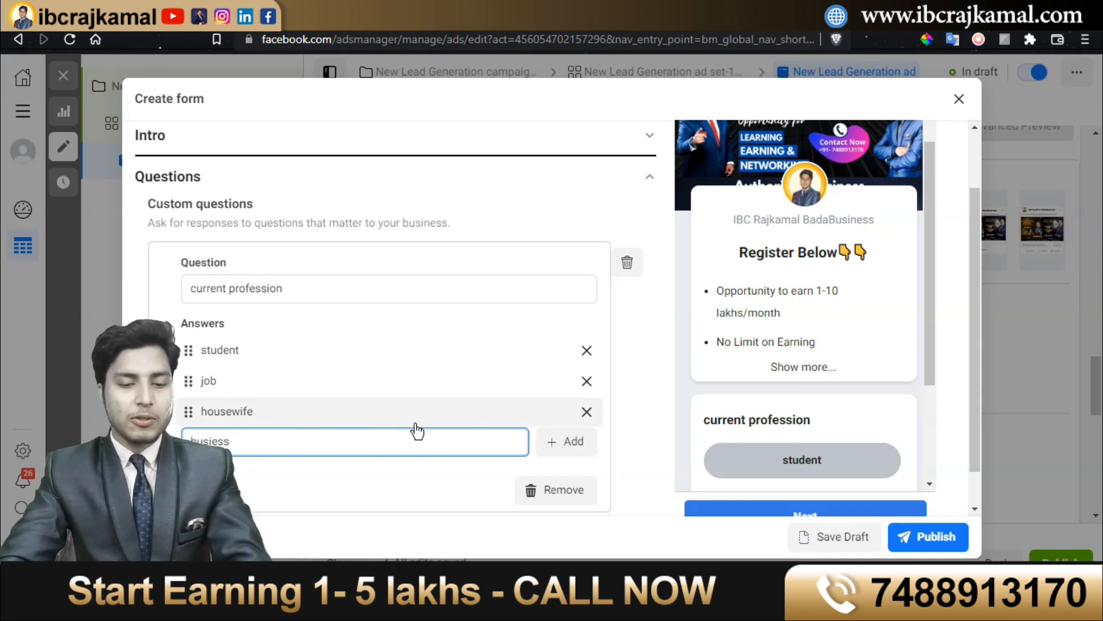
pyautogui.click(446, 481)
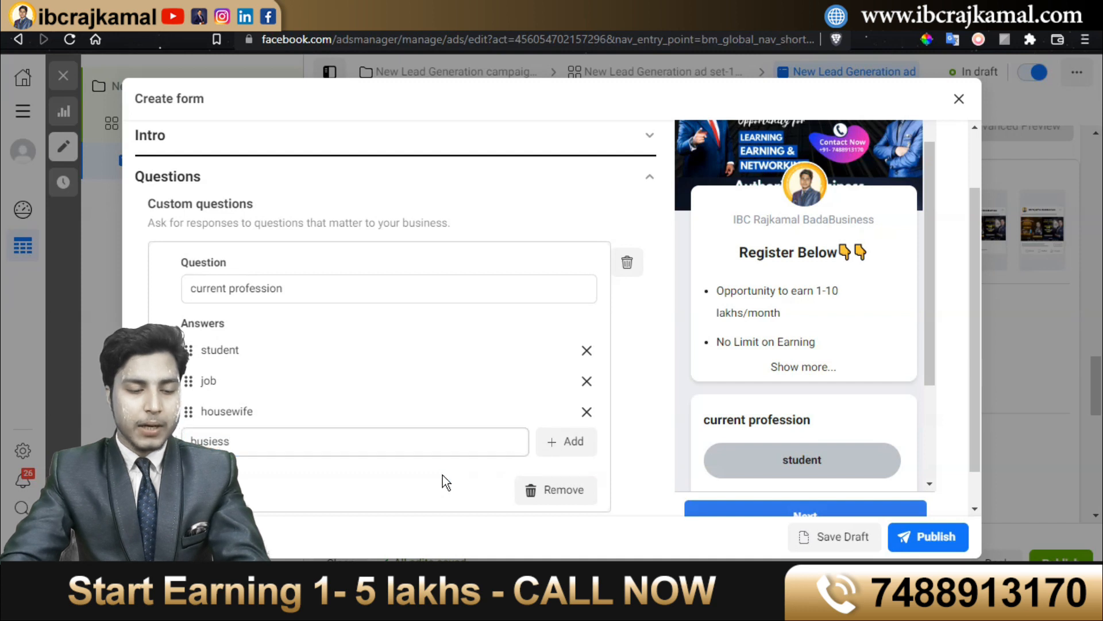
pyautogui.click(547, 454)
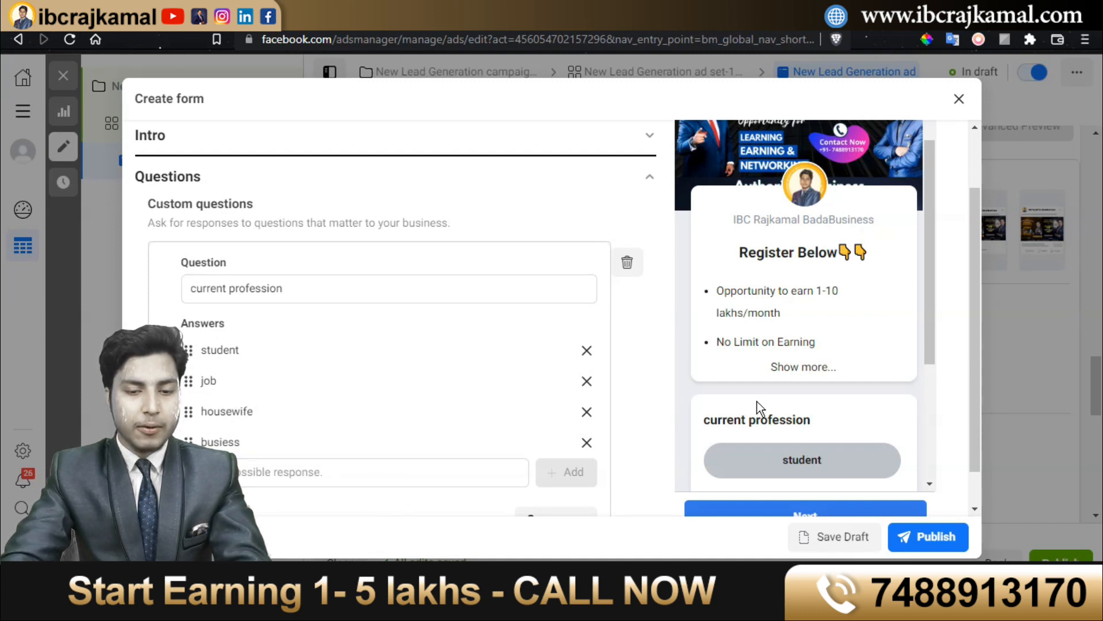
# Expand the full bullet list in the form preview and scroll through it
pyautogui.click(793, 366)
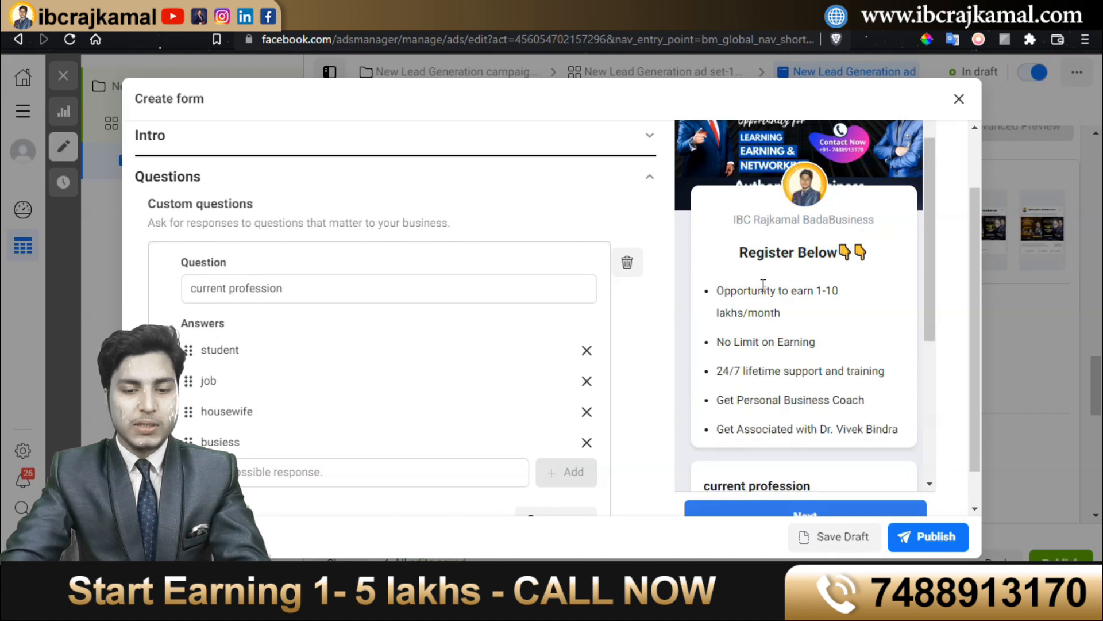
pyautogui.scroll(-4, 755, 310)
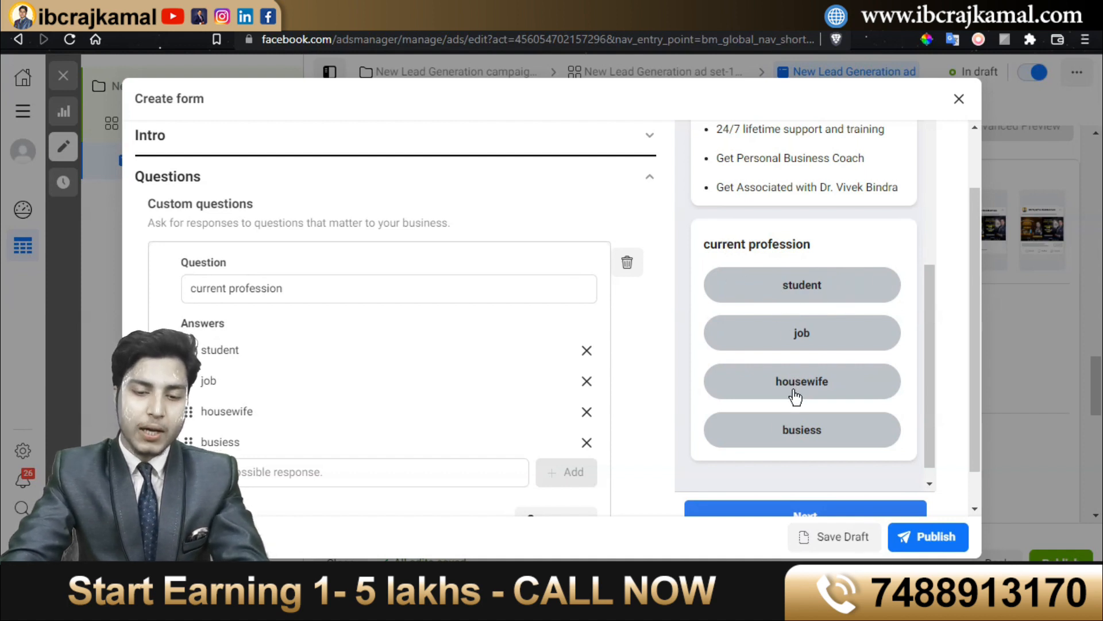
pyautogui.scroll(-6, 328, 422)
pyautogui.scroll(-1, 331, 430)
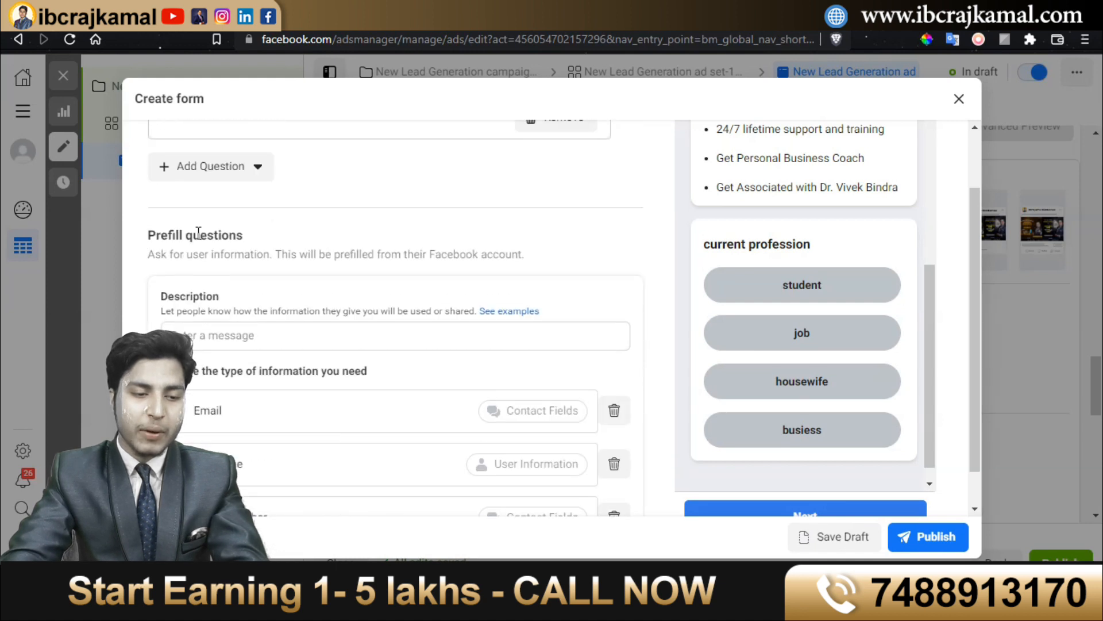
pyautogui.scroll(-3, 401, 392)
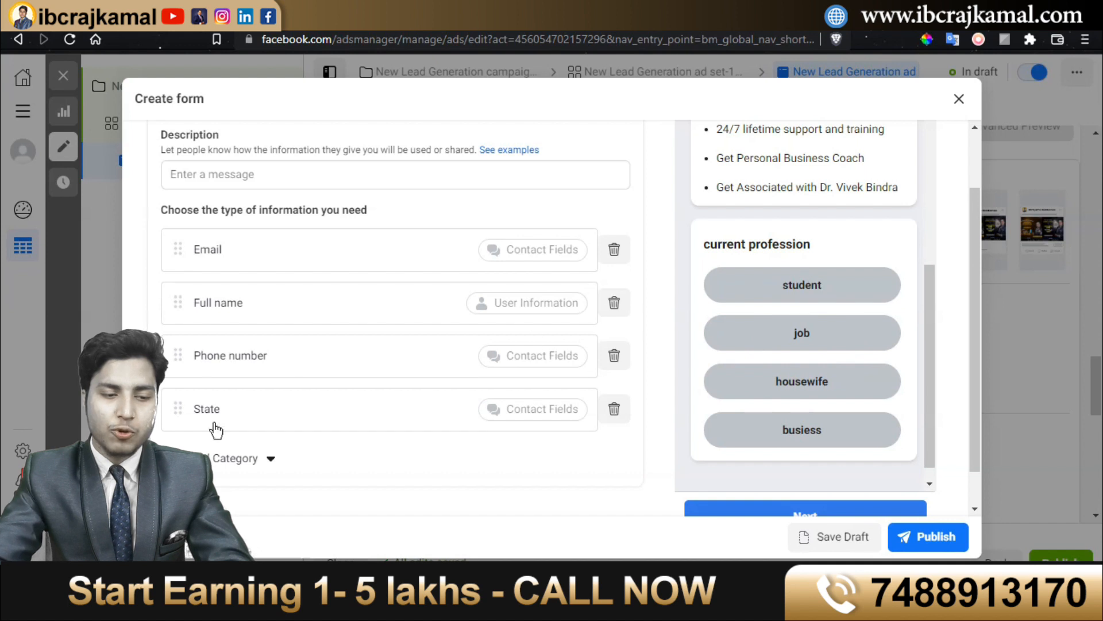
pyautogui.scroll(-10, 216, 437)
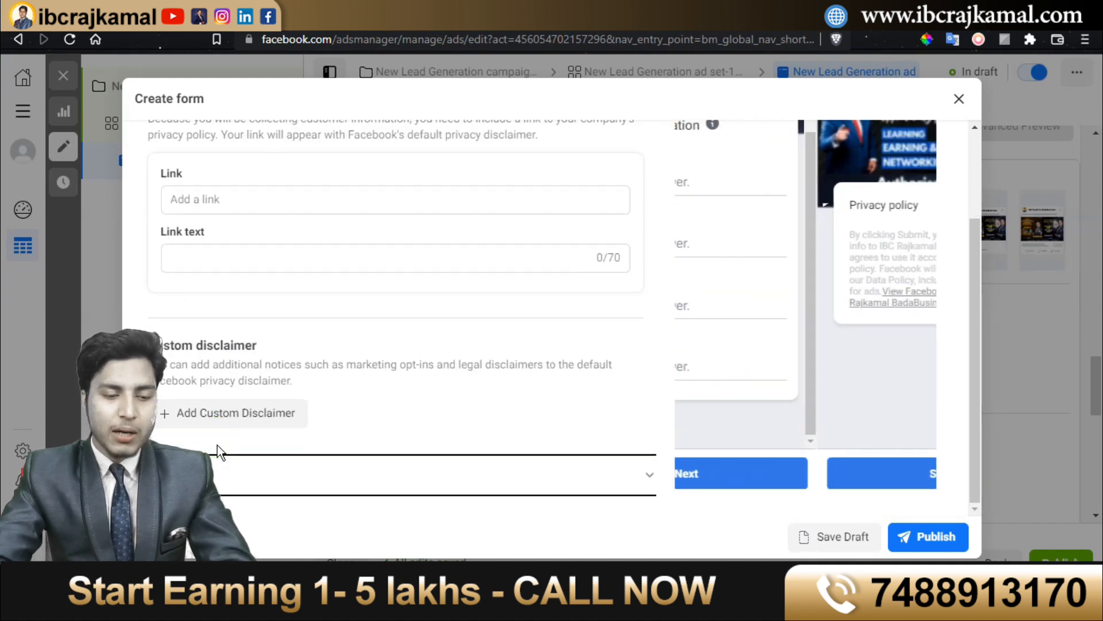
pyautogui.click(214, 208)
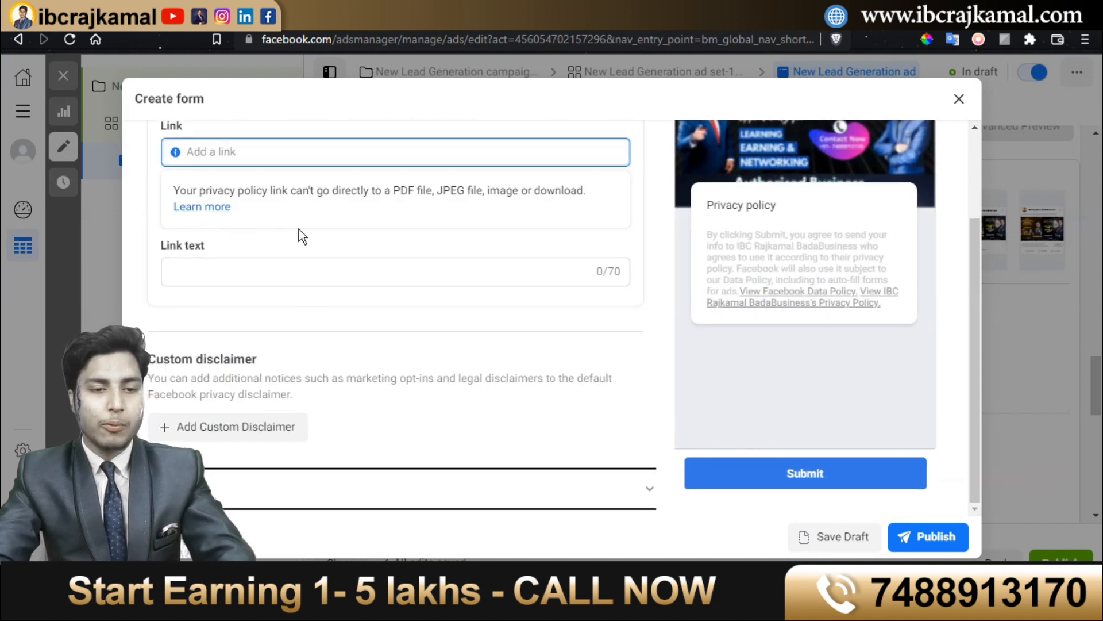
pyautogui.click(600, 27)
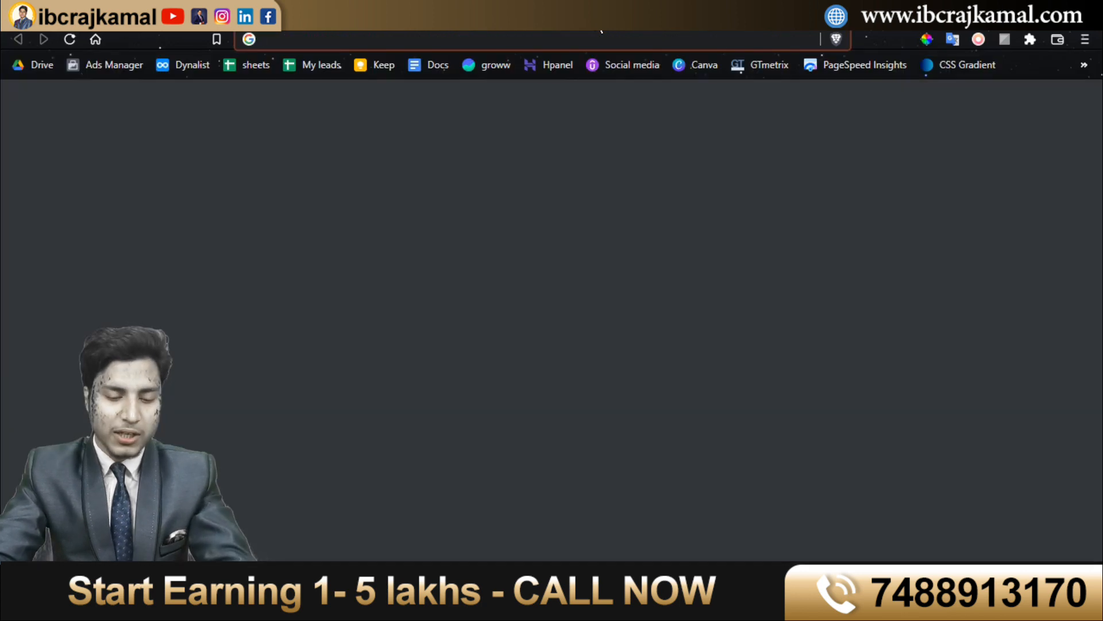
pyautogui.write('studio.youtube.com')
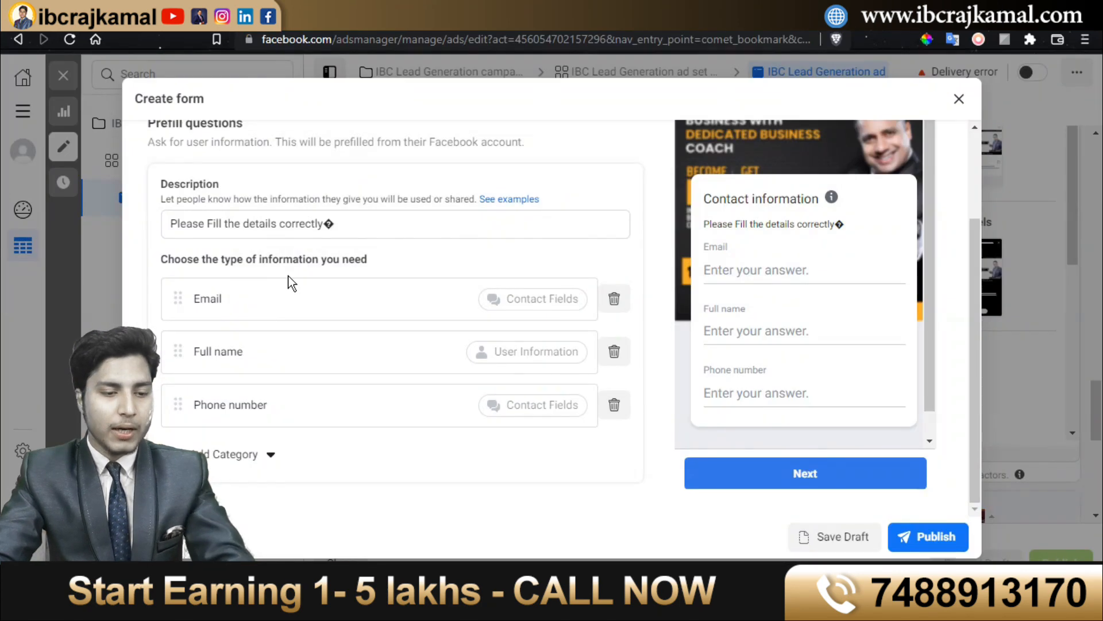
pyautogui.scroll(-2, 276, 288)
pyautogui.click(194, 448)
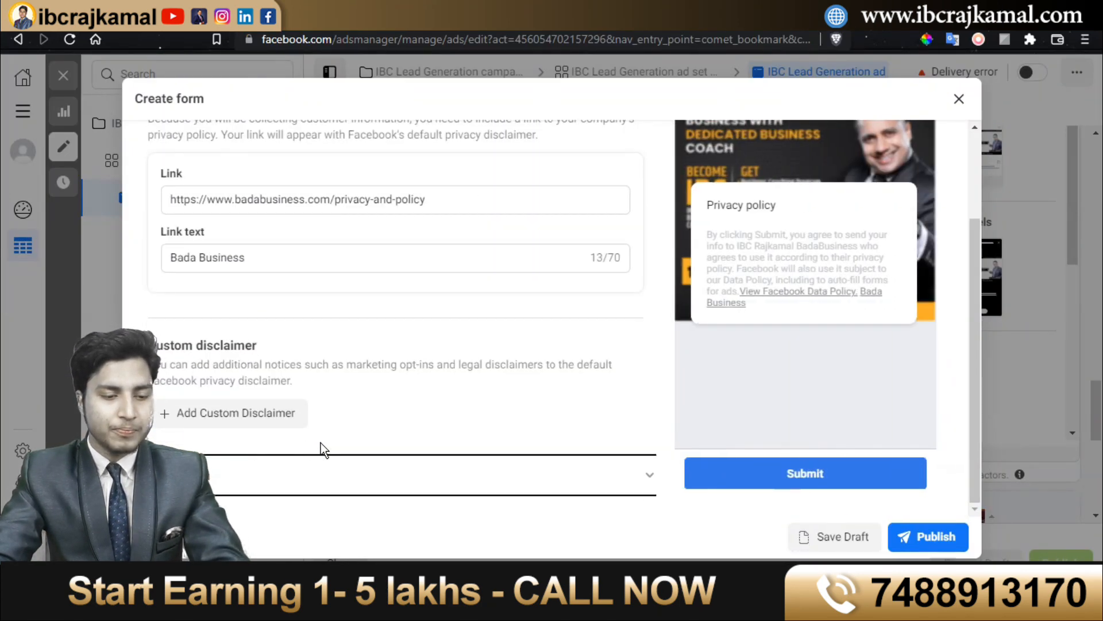
pyautogui.click(236, 212)
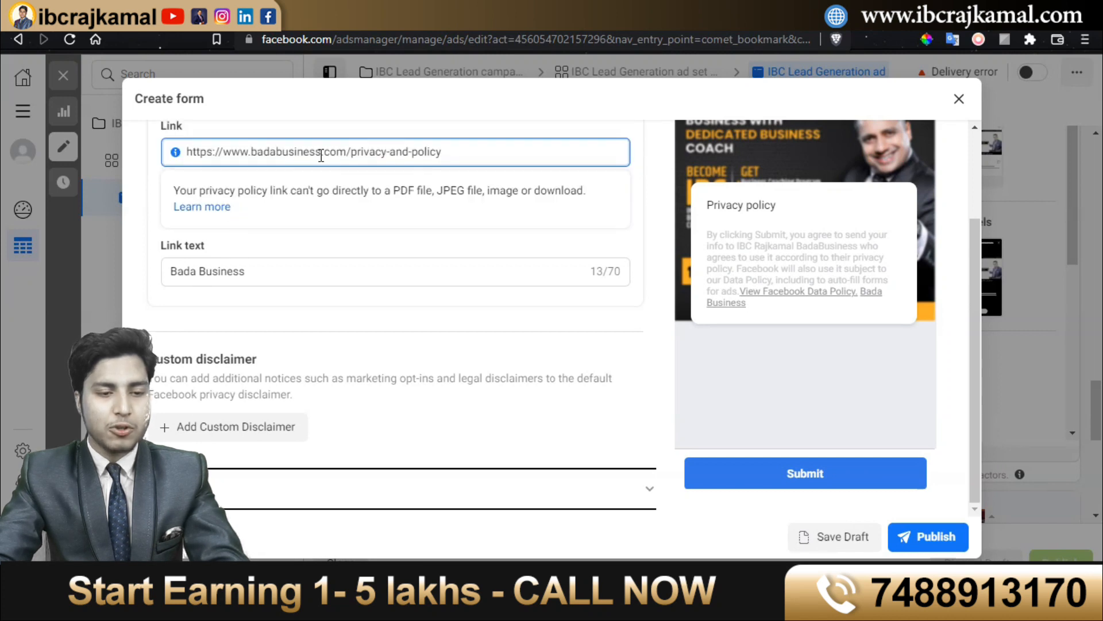
pyautogui.moveTo(347, 156); pyautogui.dragTo(193, 174)
pyautogui.hotkey('ctrl', 'c')
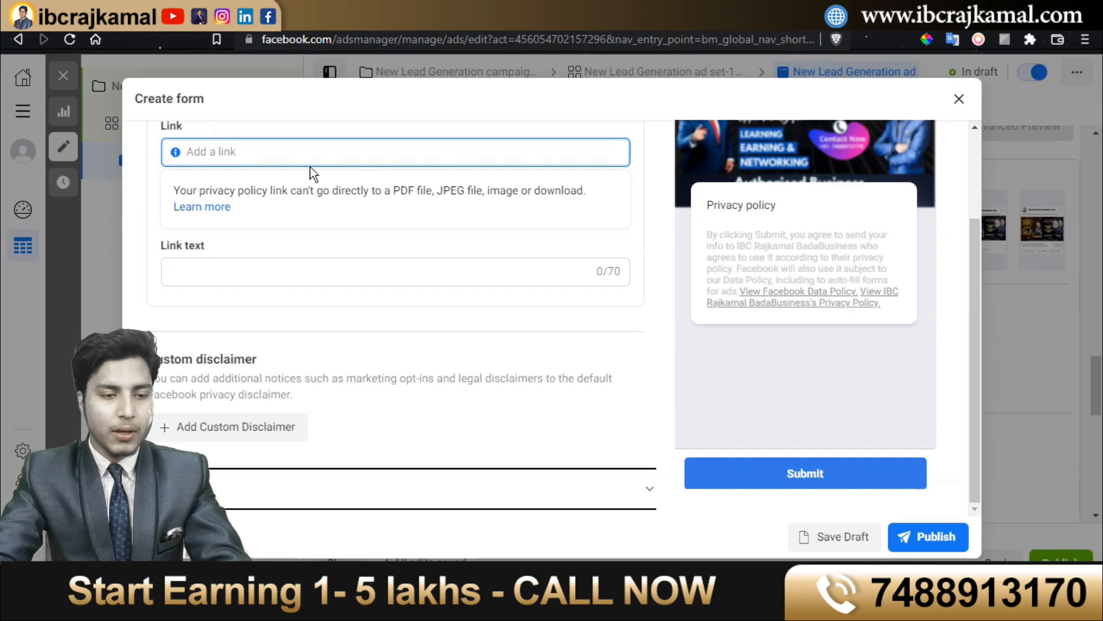
# Paste the privacy policy URL into the form's privacy Link field
pyautogui.click(273, 140)
pyautogui.hotkey('ctrl', 'v')
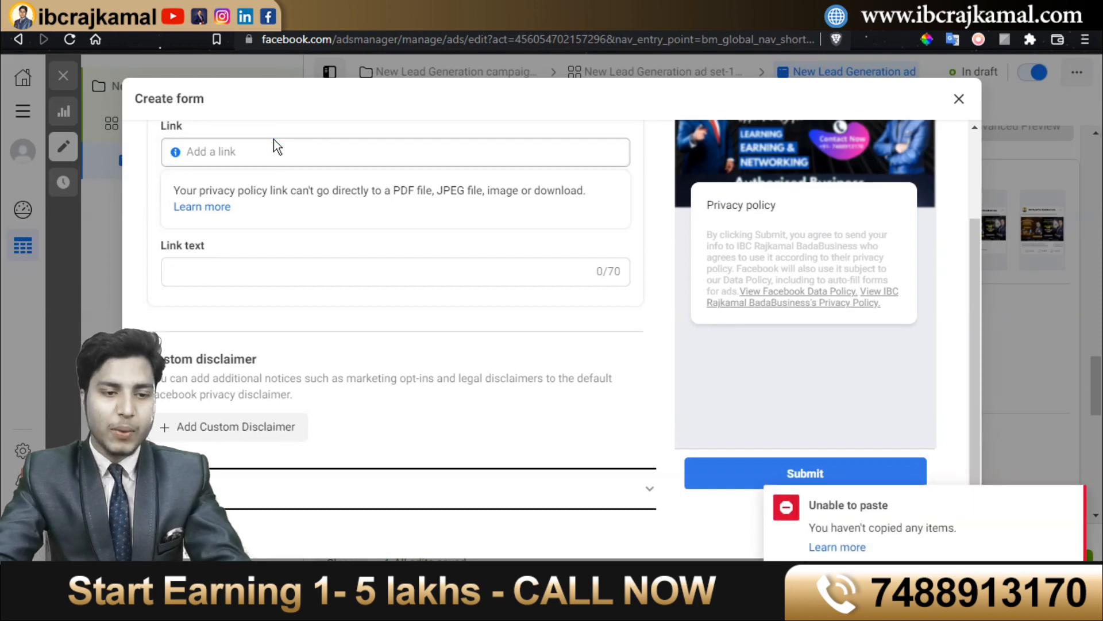
pyautogui.scroll(3, 288, 184)
pyautogui.click(214, 311)
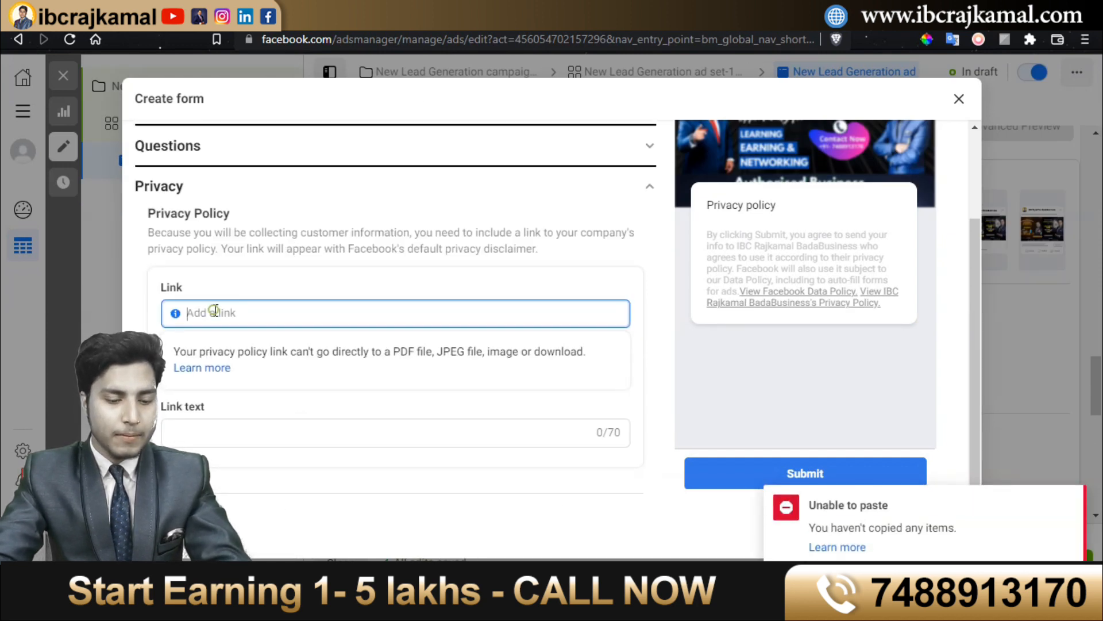
pyautogui.hotkey('ctrl', 'v')
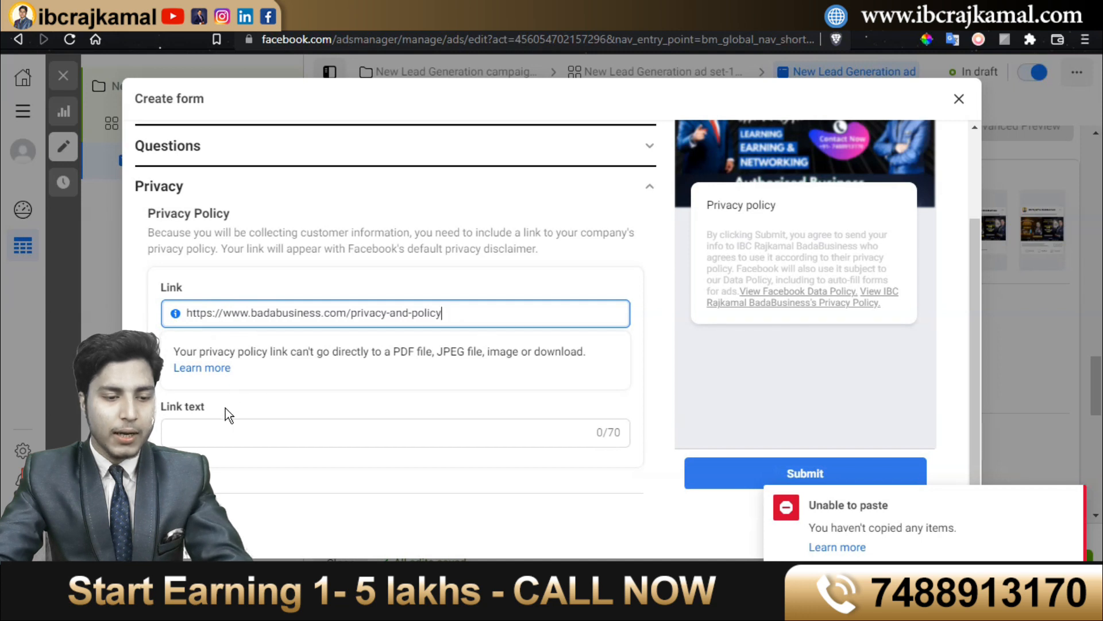
pyautogui.click(214, 421)
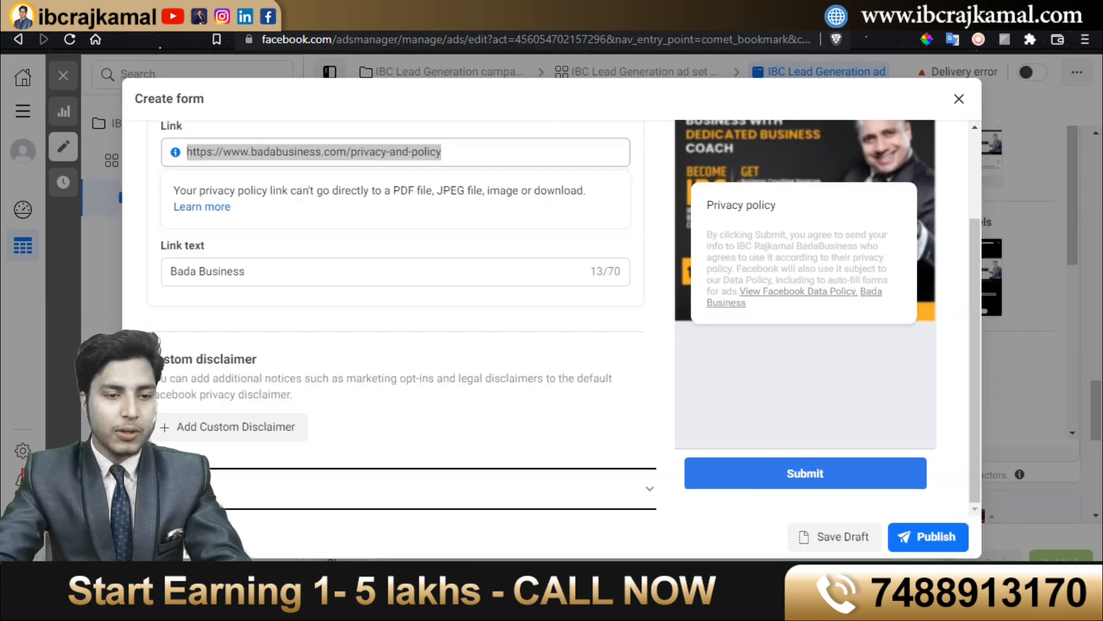
pyautogui.hotkey('ctrl', 'a')
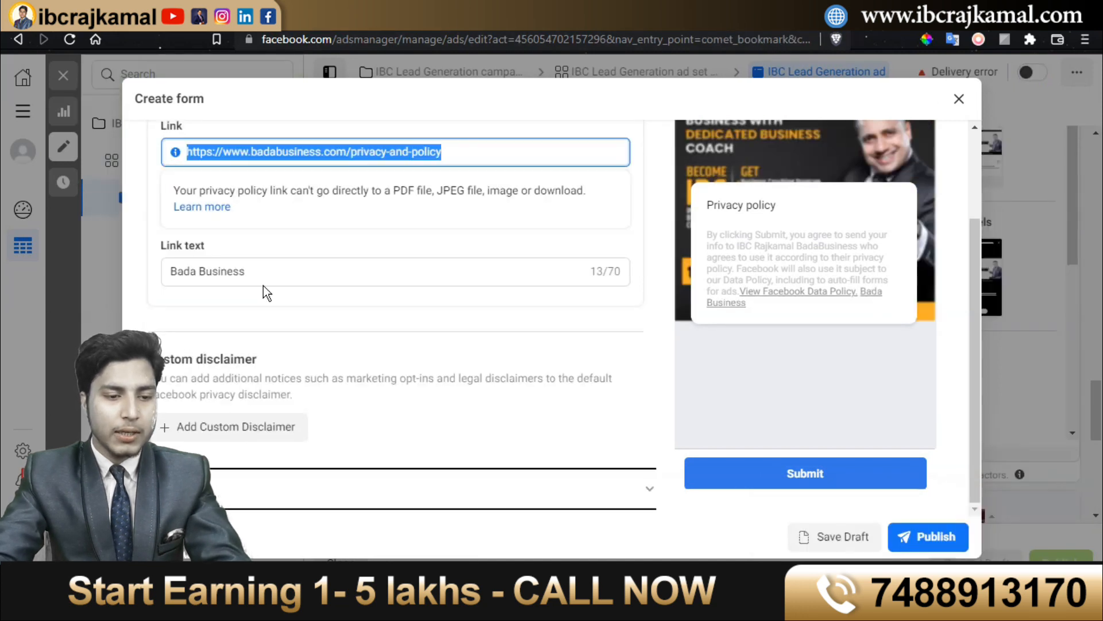
# Set the privacy link text to 'Bada Business Privacy policy' and expand the Completion settings
pyautogui.click(270, 270)
pyautogui.doubleClick(273, 271)
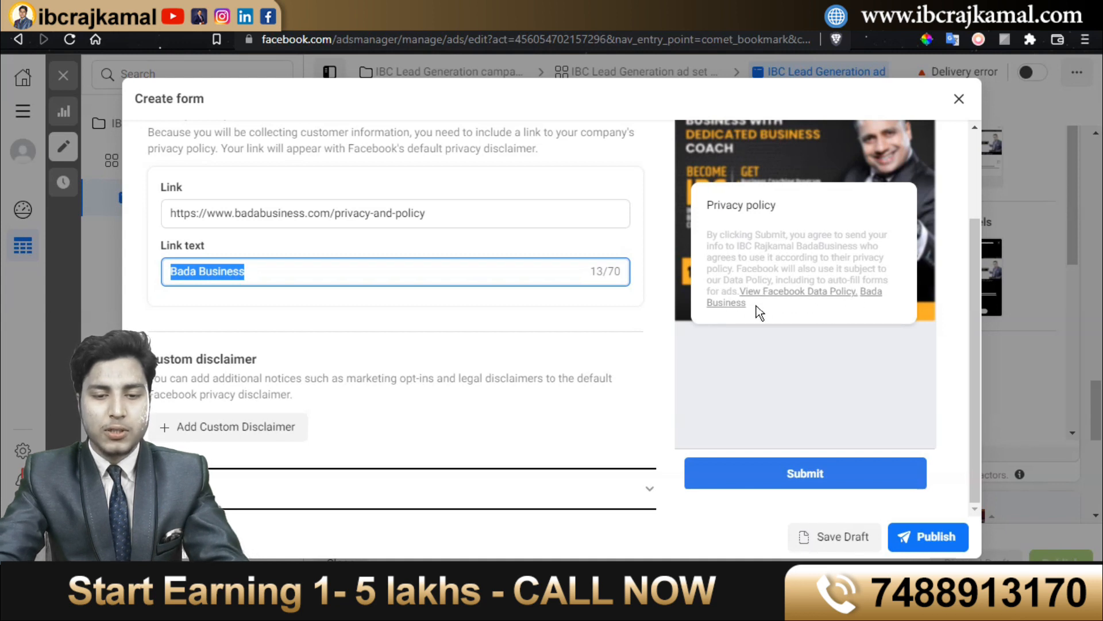
pyautogui.click(284, 276)
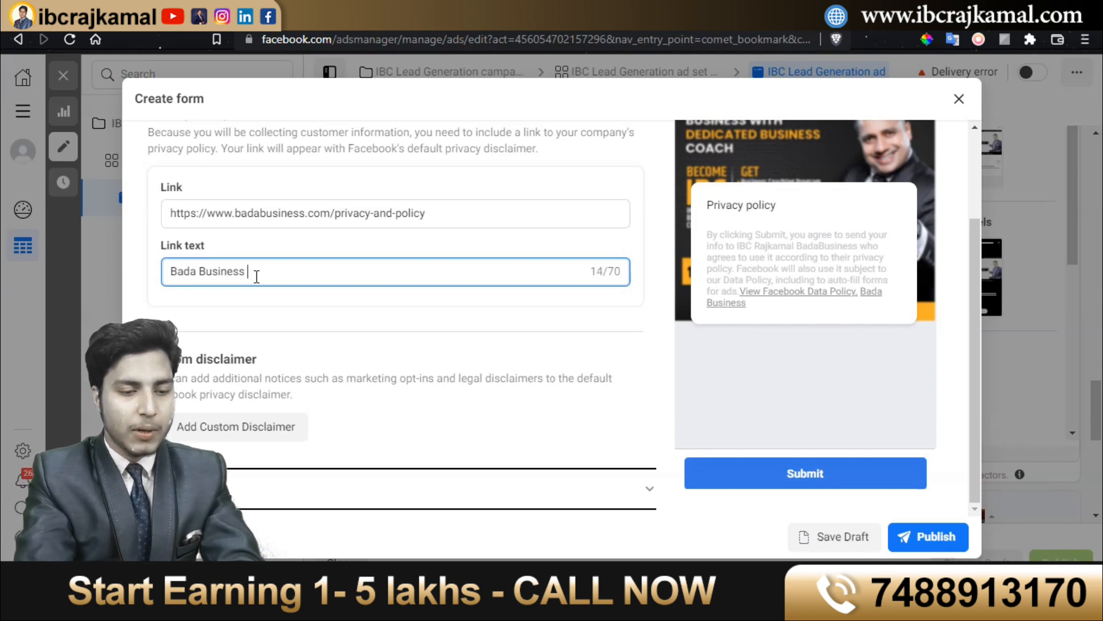
pyautogui.write('Privacy po')
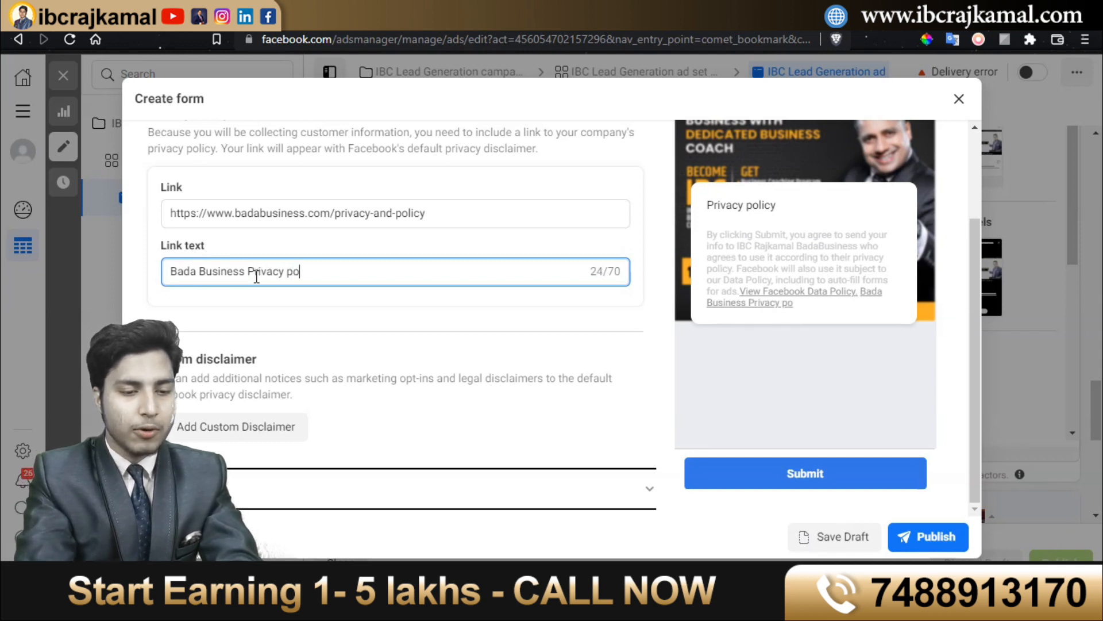
pyautogui.write('licy')
pyautogui.hotkey('ctrl', 'a')
pyautogui.hotkey('ctrl', 'c')
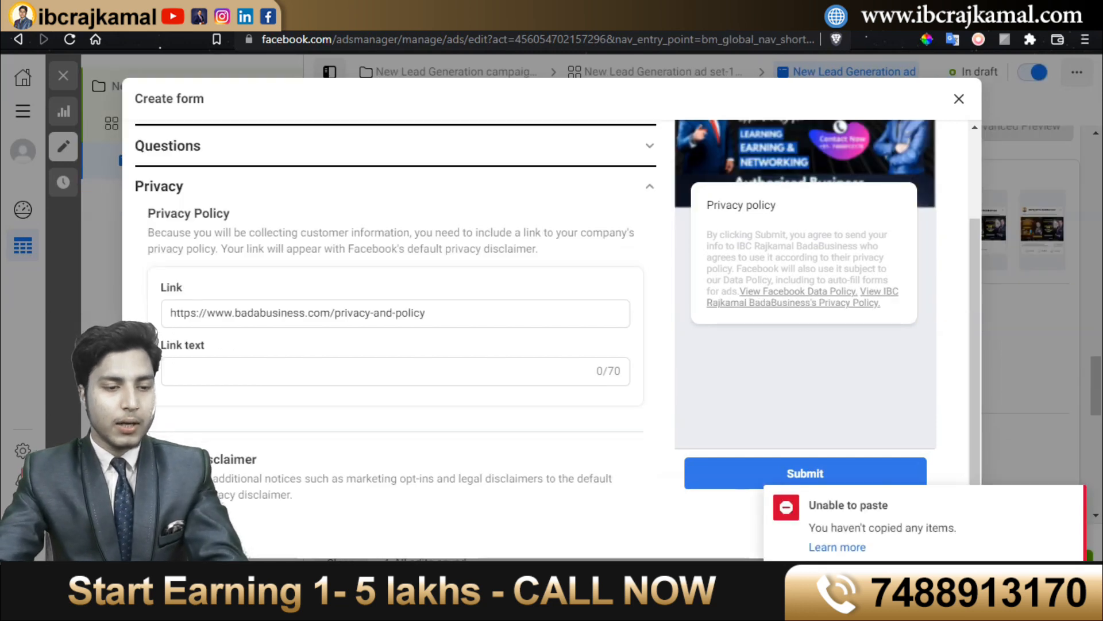
pyautogui.click(189, 373)
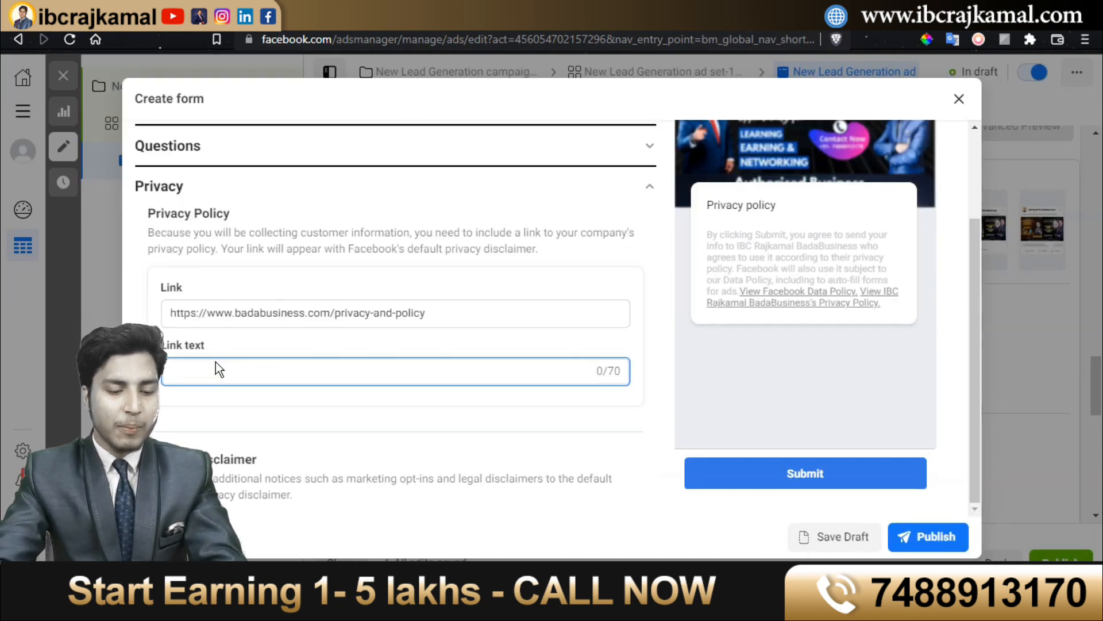
pyautogui.hotkey('ctrl', 'v')
pyautogui.scroll(-2, 437, 369)
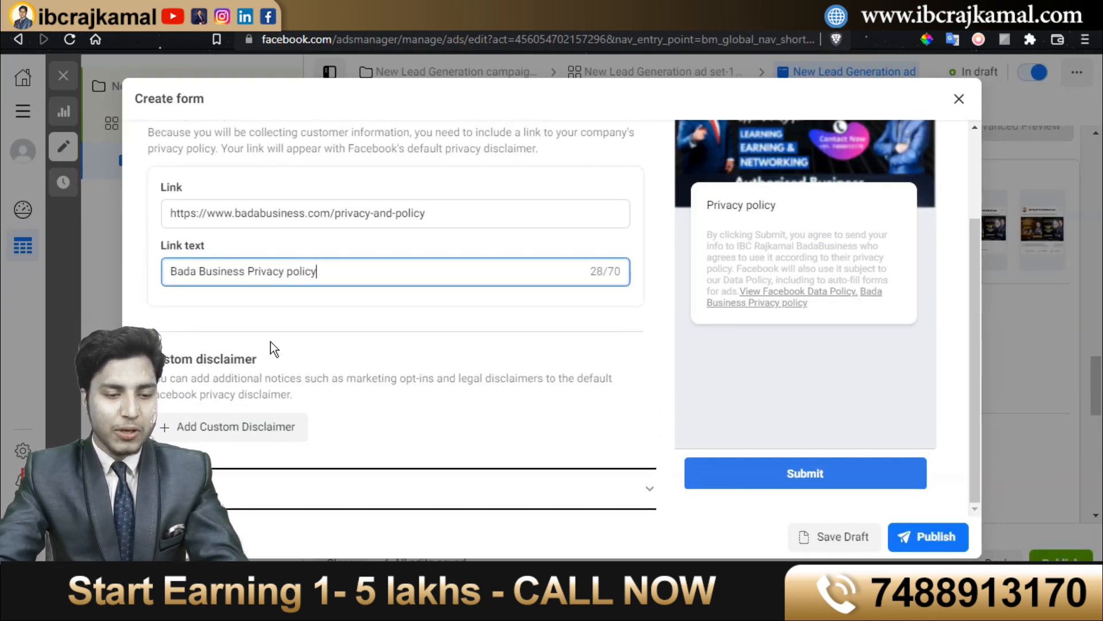
pyautogui.click(345, 488)
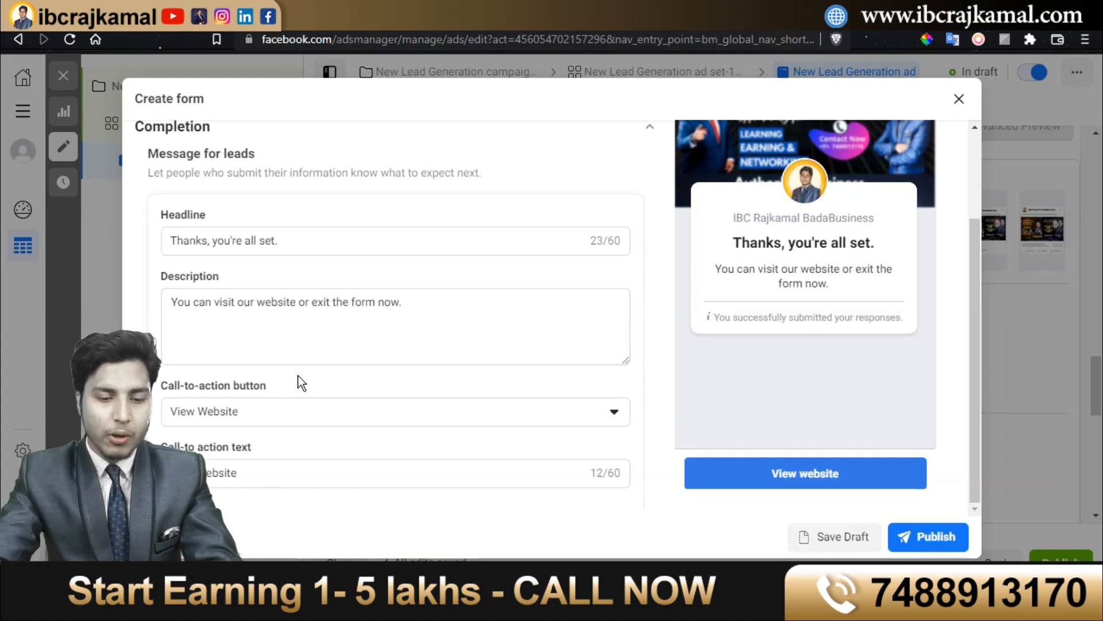
# Make the thank-you button Call Business with the +91 India code and the business phone number
pyautogui.scroll(-2, 460, 437)
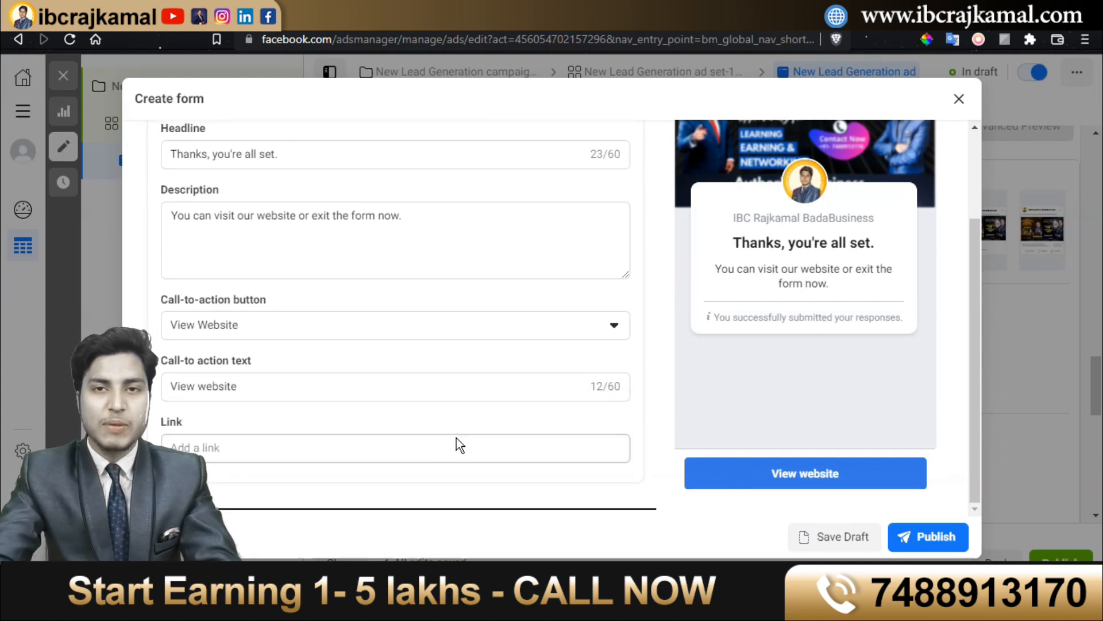
pyautogui.click(409, 333)
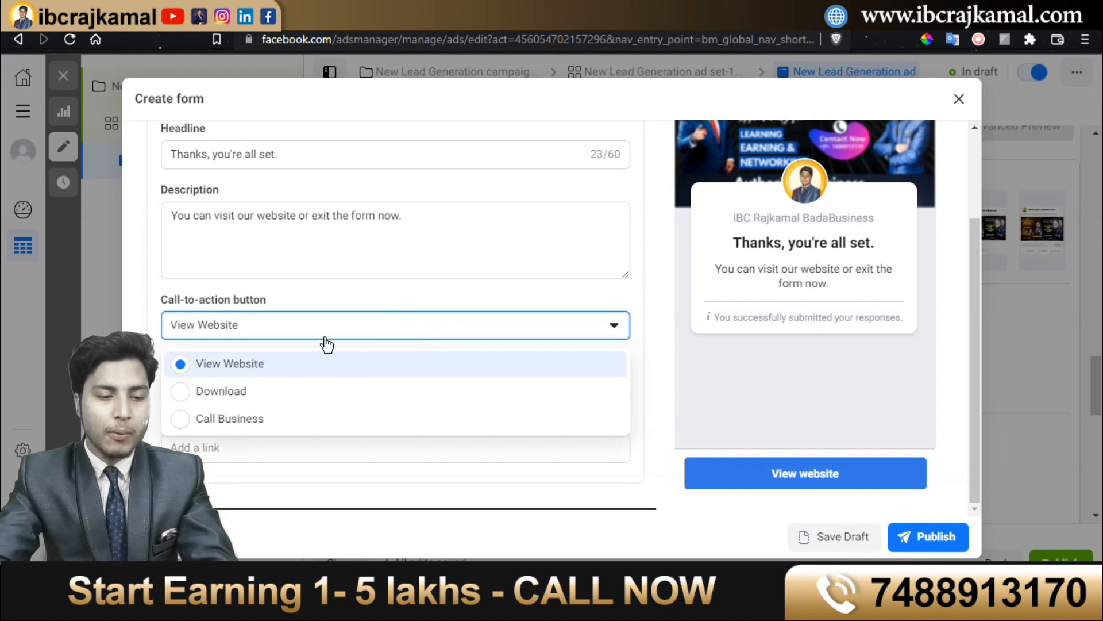
pyautogui.click(232, 416)
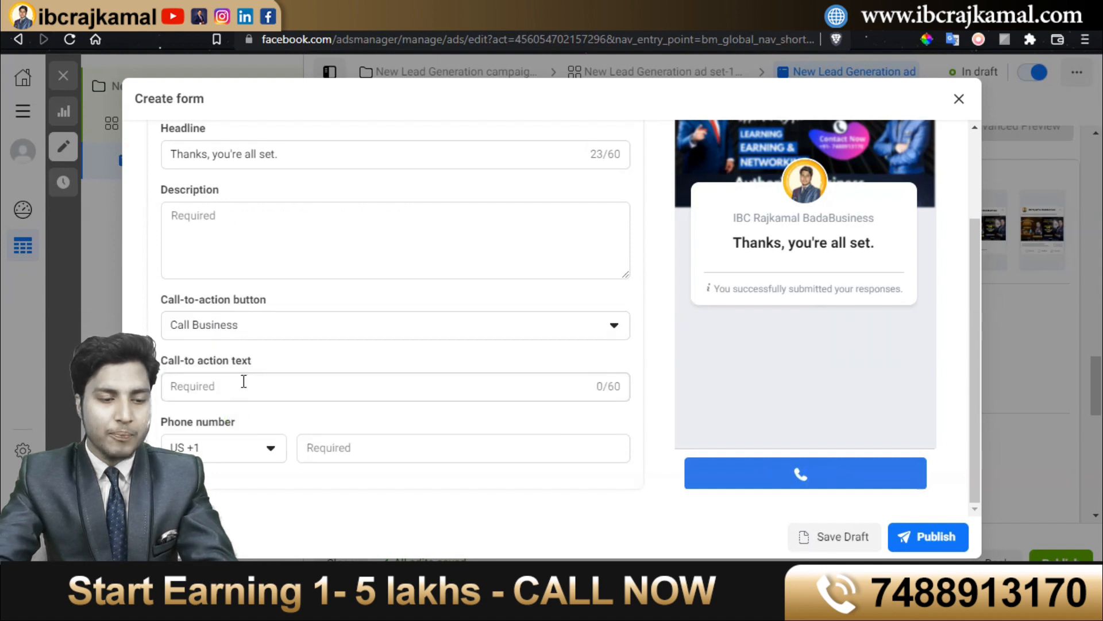
pyautogui.click(235, 392)
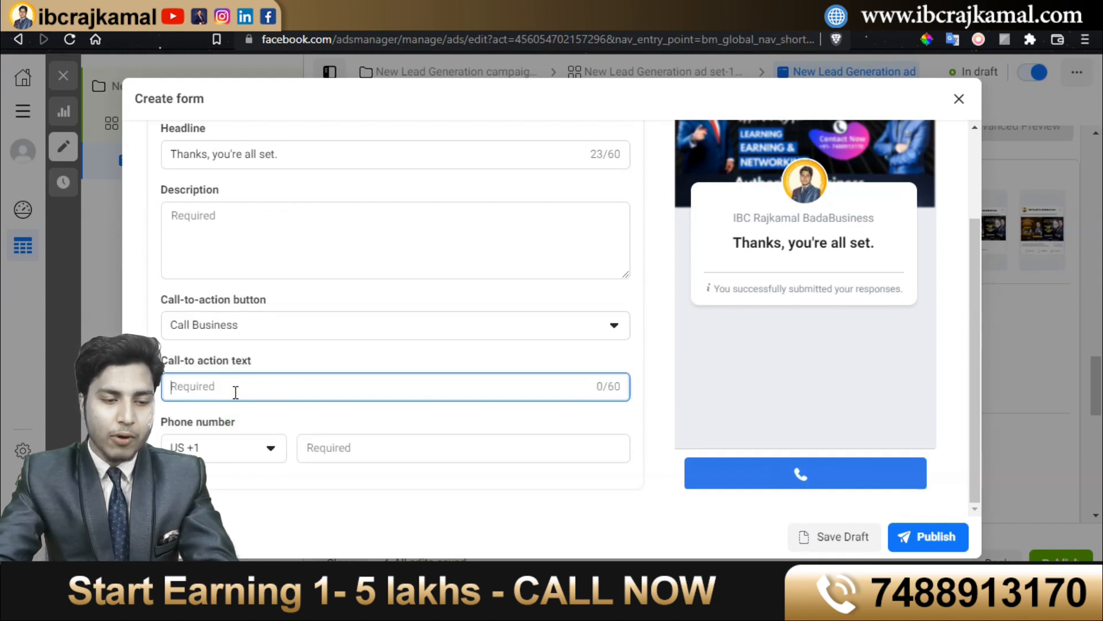
pyautogui.click(233, 451)
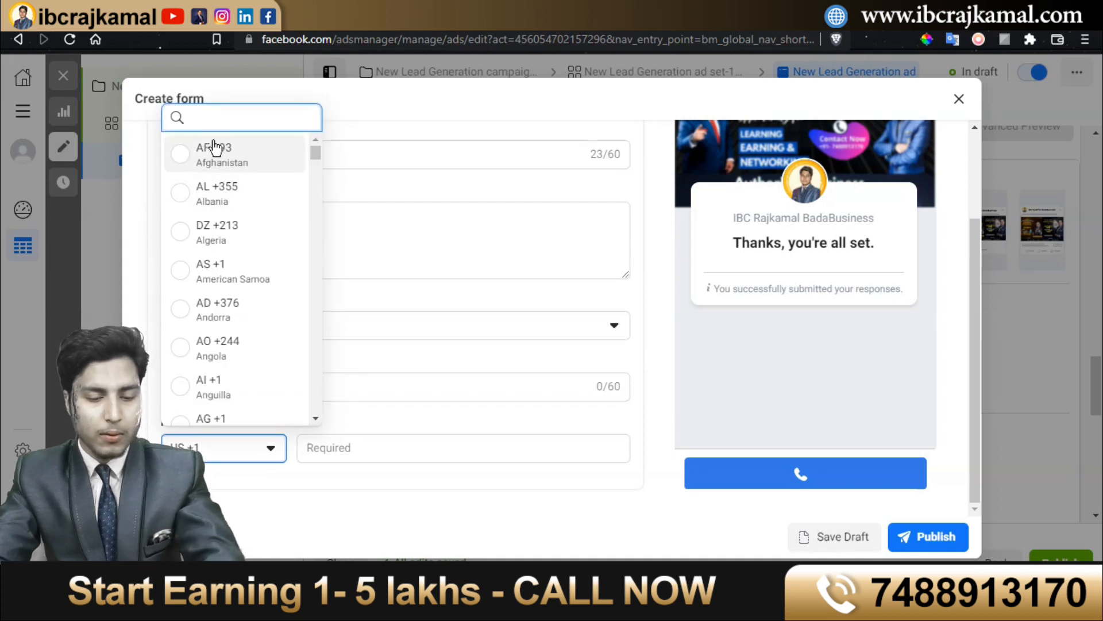
pyautogui.write('91')
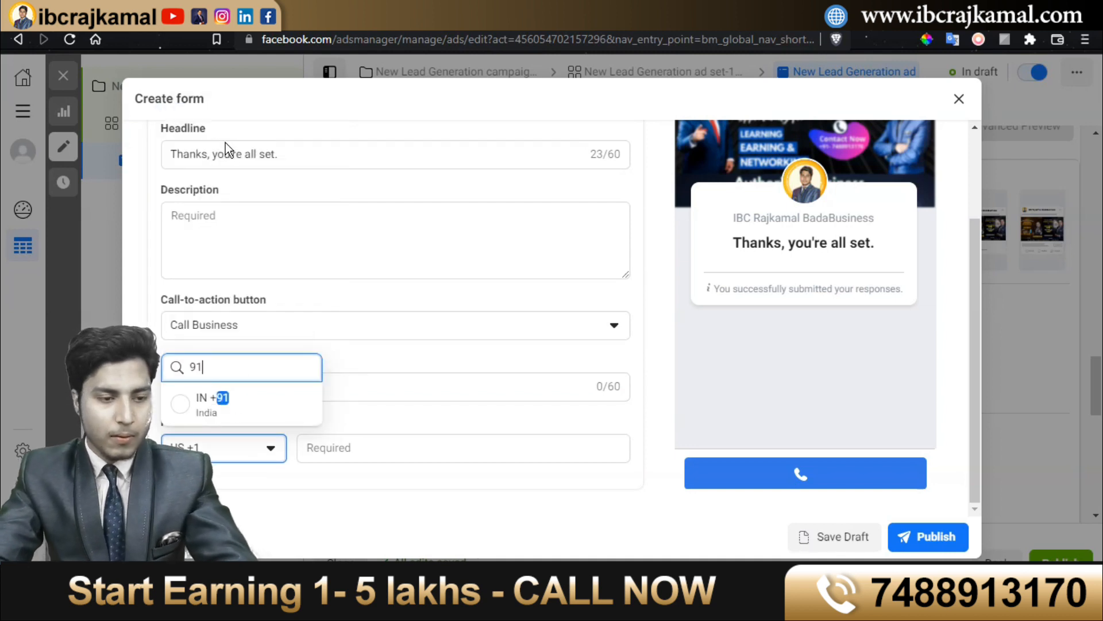
pyautogui.click(218, 397)
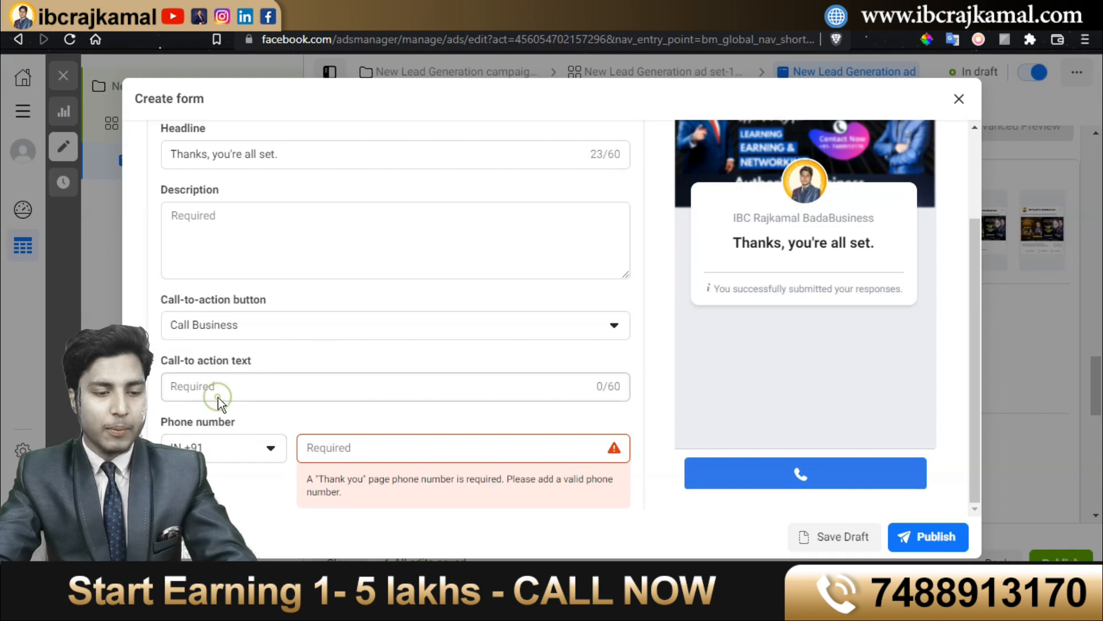
pyautogui.click(331, 447)
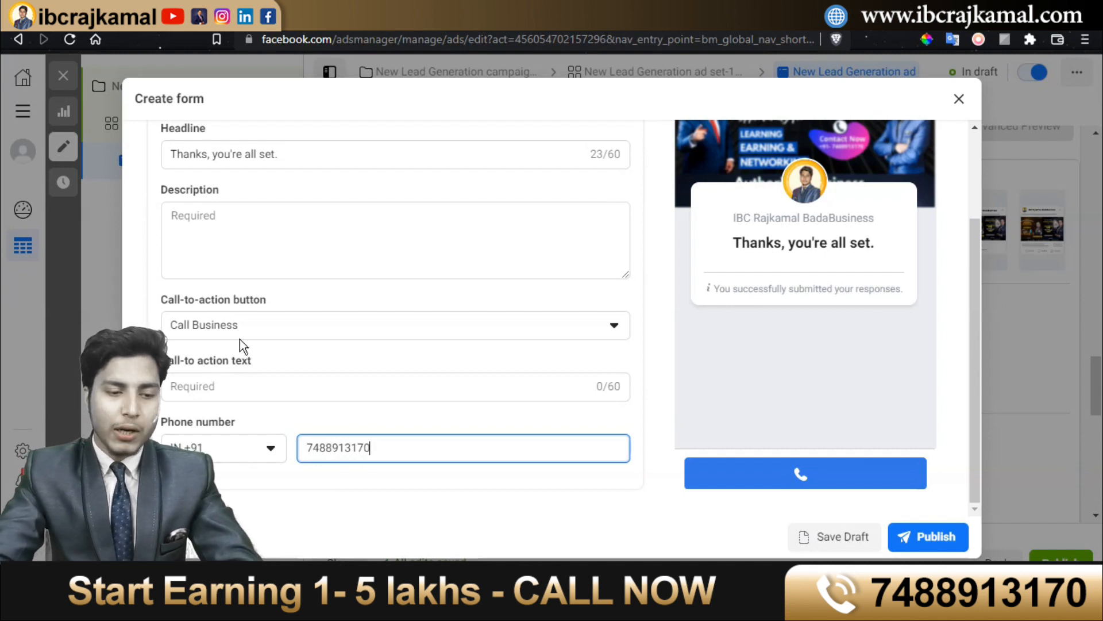
# Label the call button 'Call now', removing a stray 'Call' from the description
pyautogui.click(252, 221)
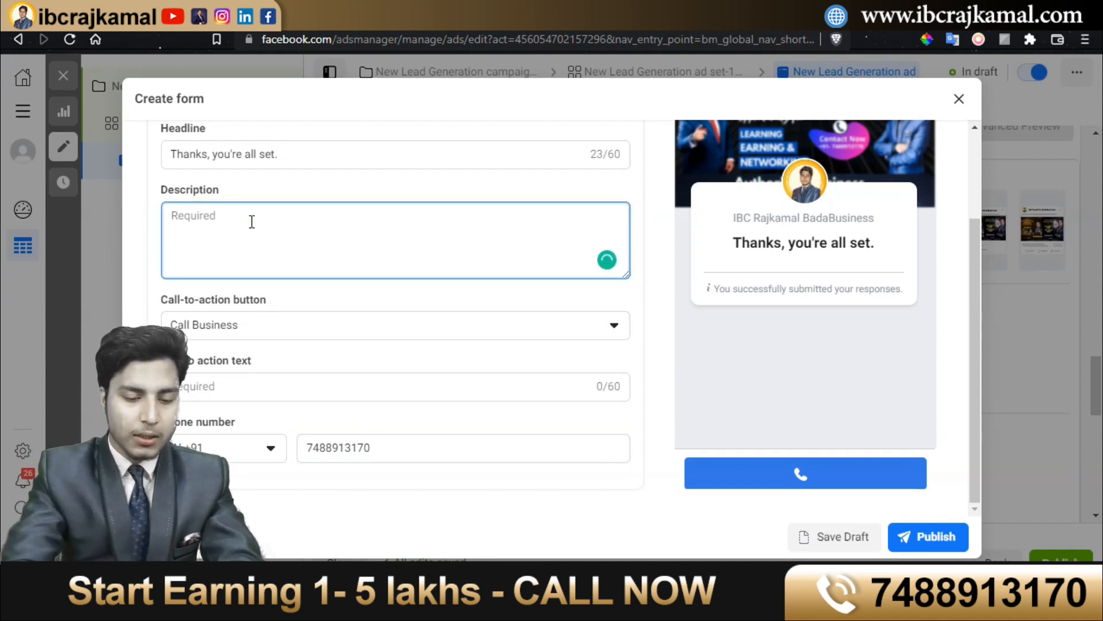
pyautogui.write('Call')
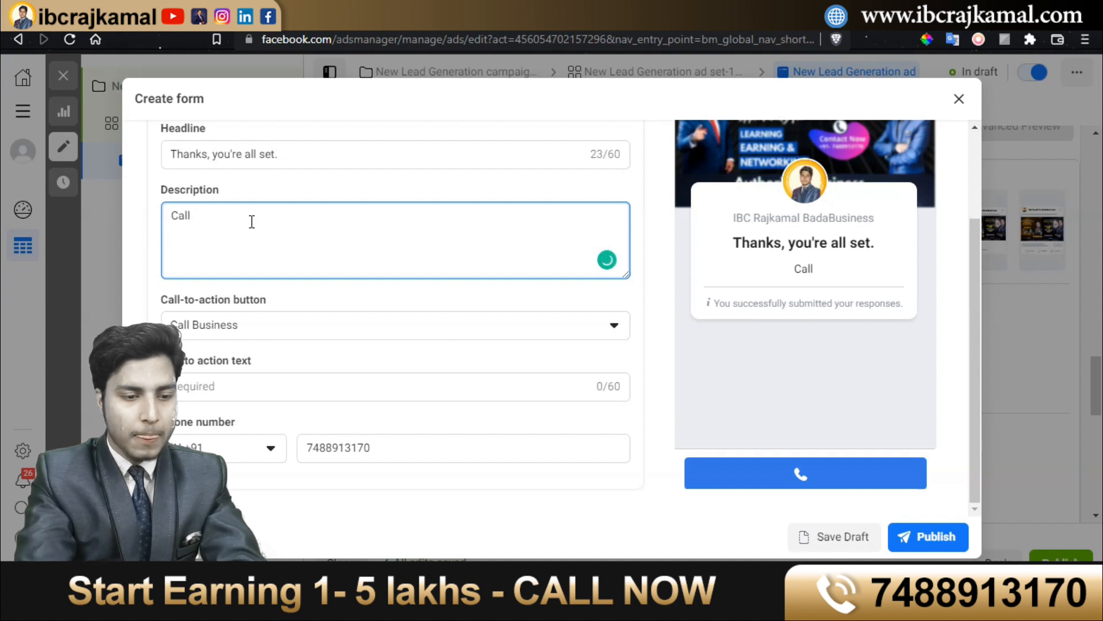
pyautogui.write('Bada Business Privacy policy')
pyautogui.hotkey('ctrl', 'z')
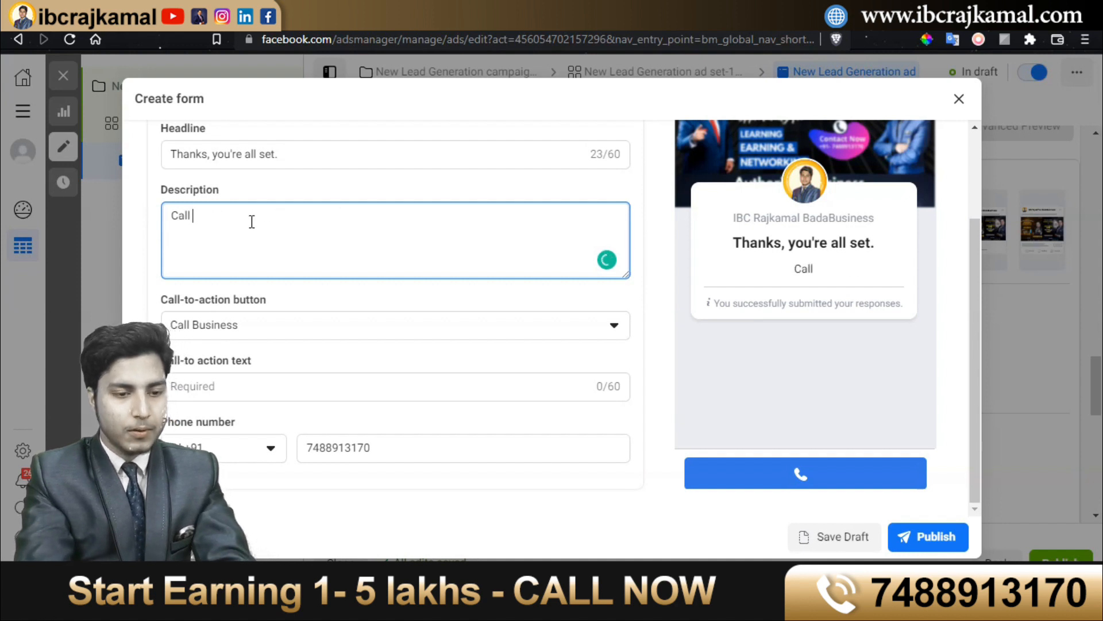
pyautogui.click(263, 178)
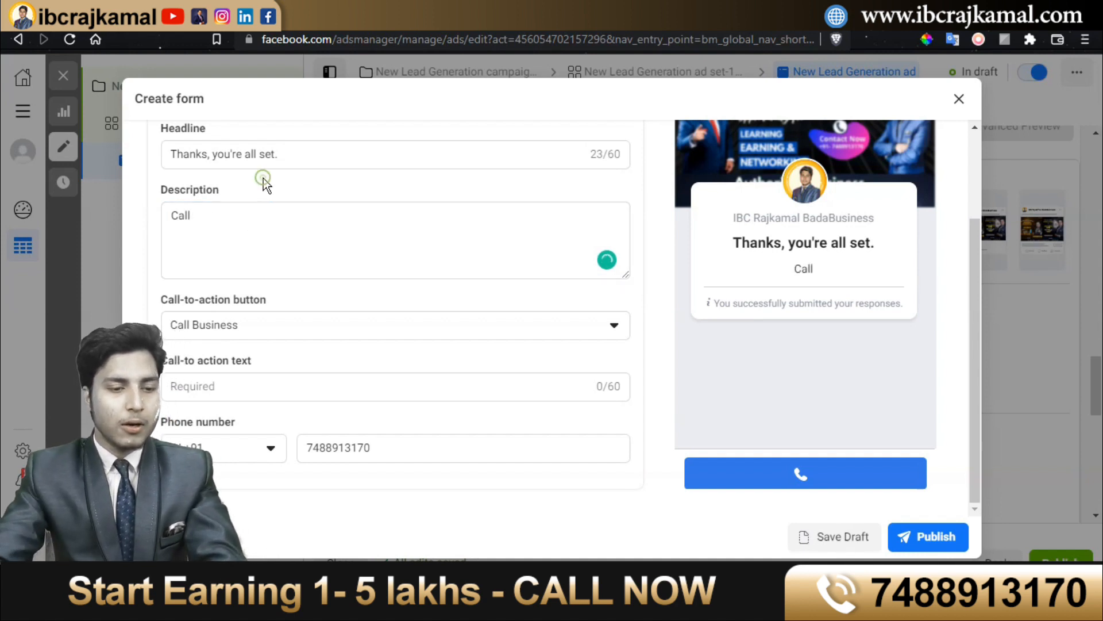
pyautogui.click(248, 219)
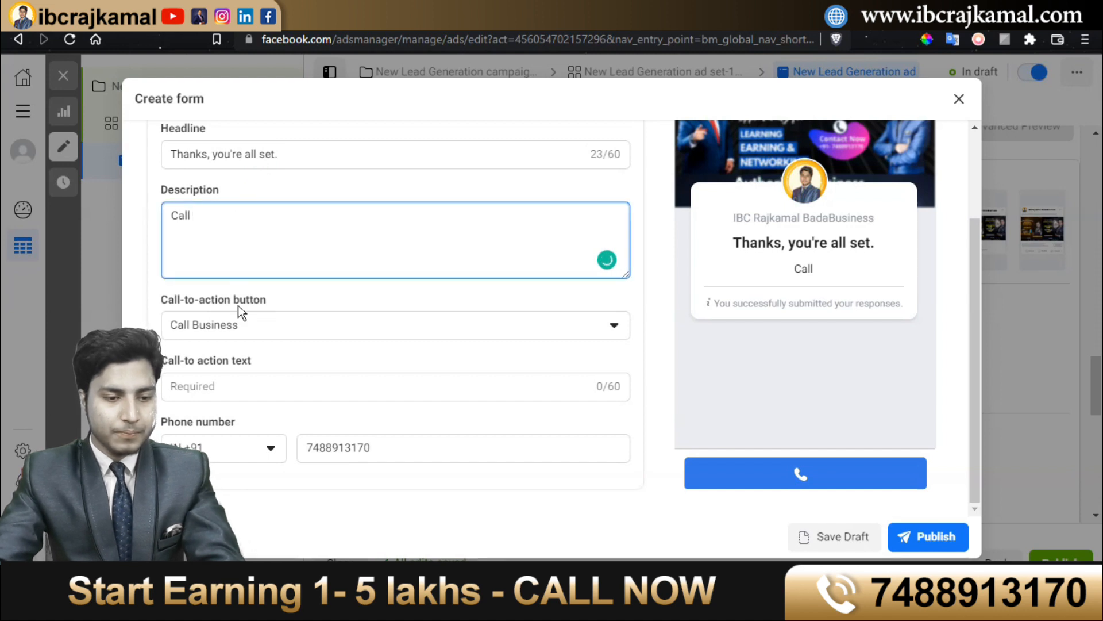
pyautogui.click(215, 381)
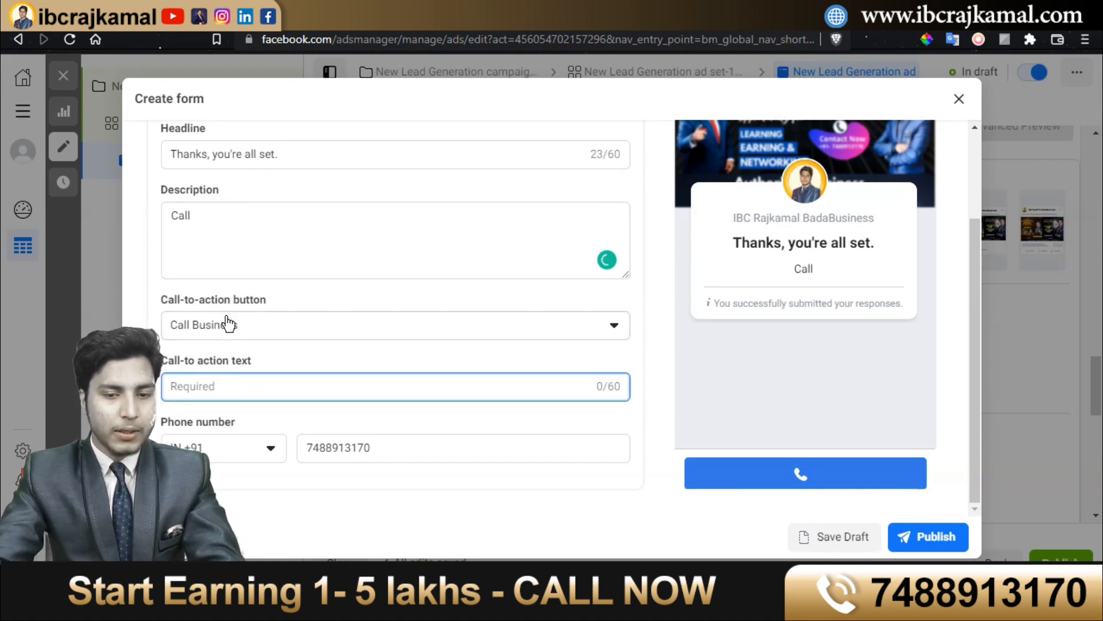
pyautogui.moveTo(247, 205); pyautogui.dragTo(108, 209)
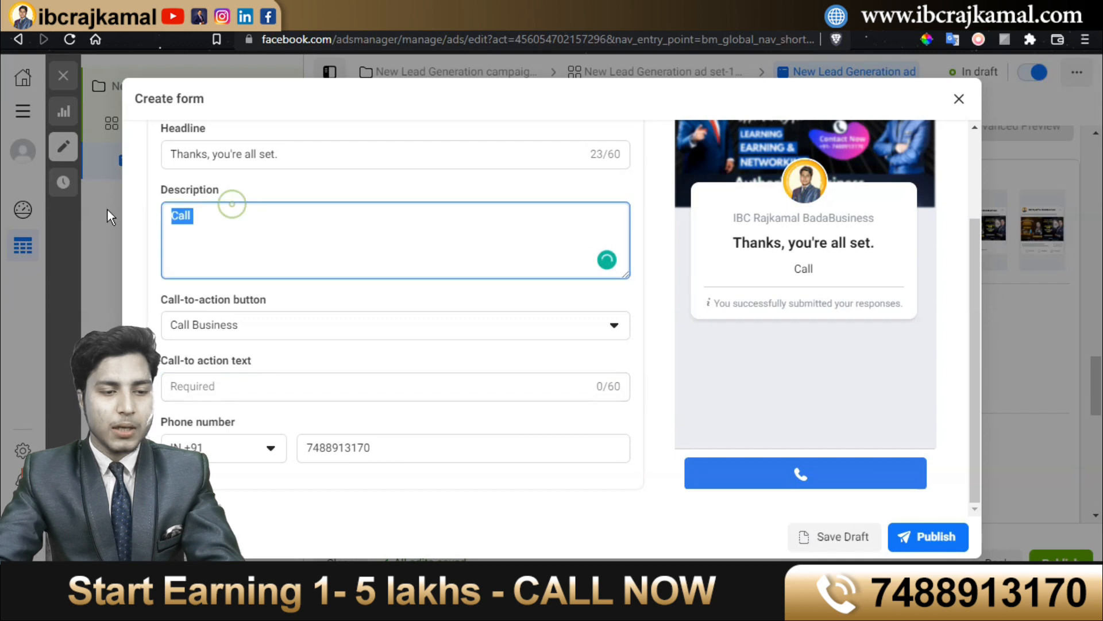
pyautogui.press('BackSpace')
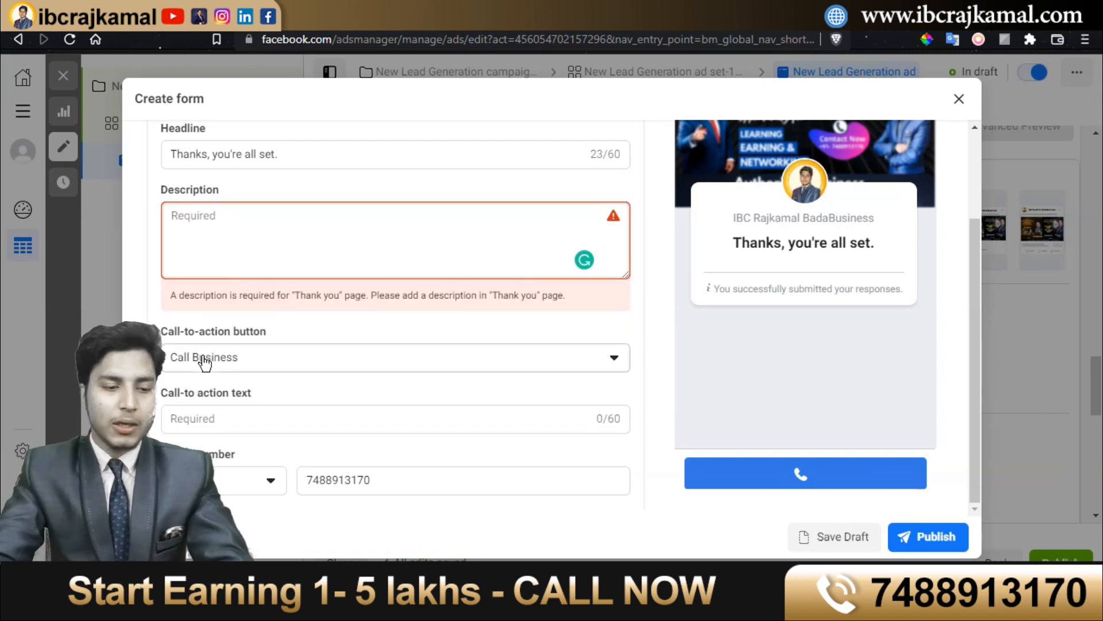
pyautogui.click(204, 419)
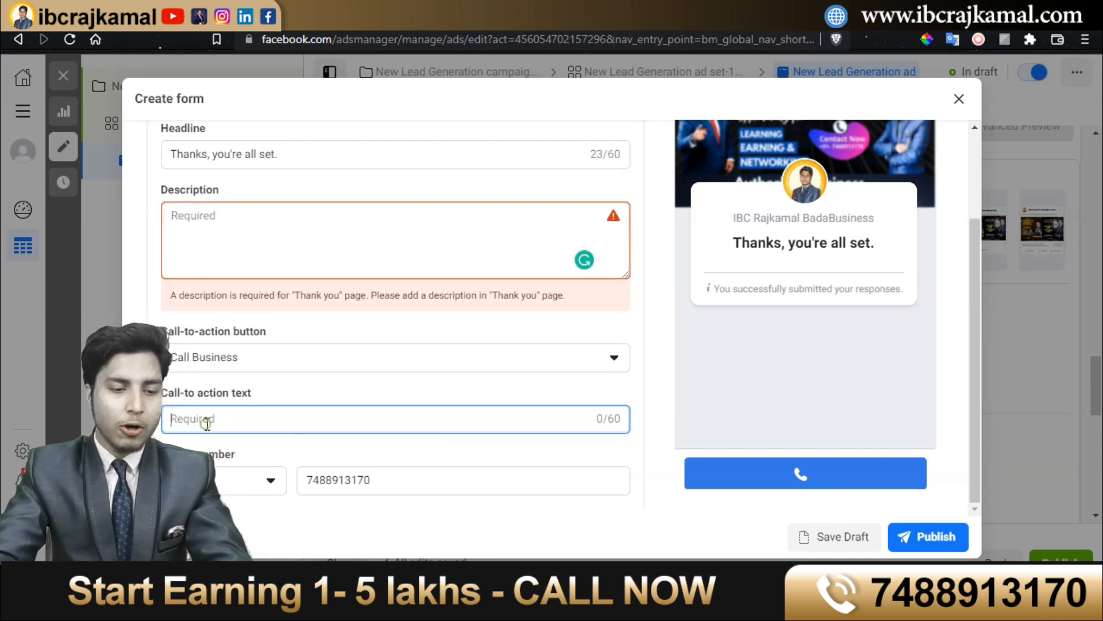
pyautogui.write('Call now')
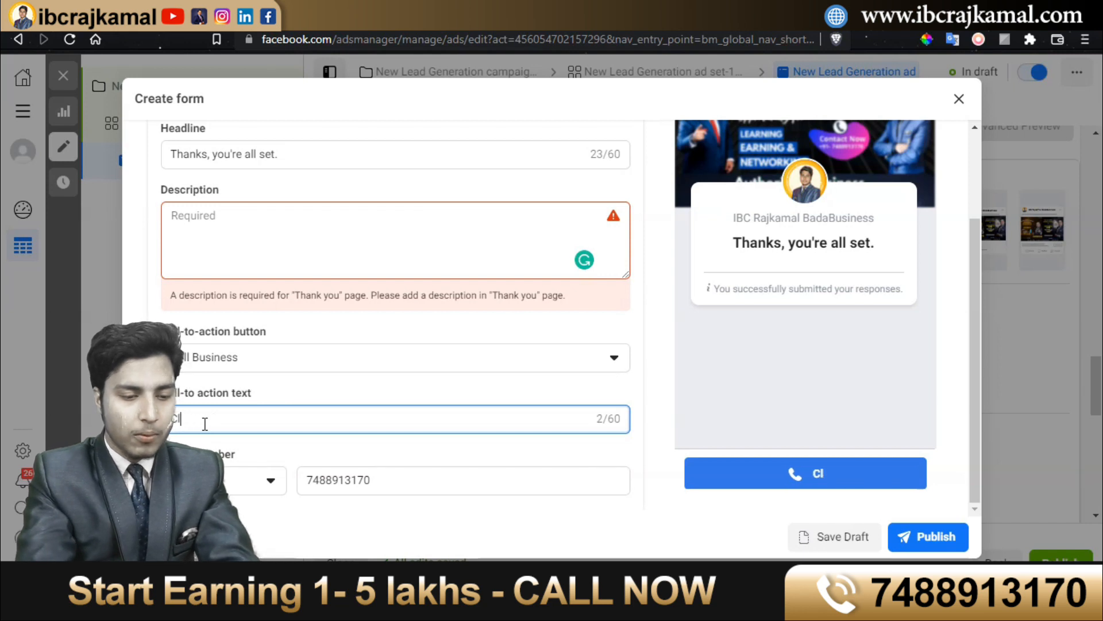
pyautogui.click(344, 336)
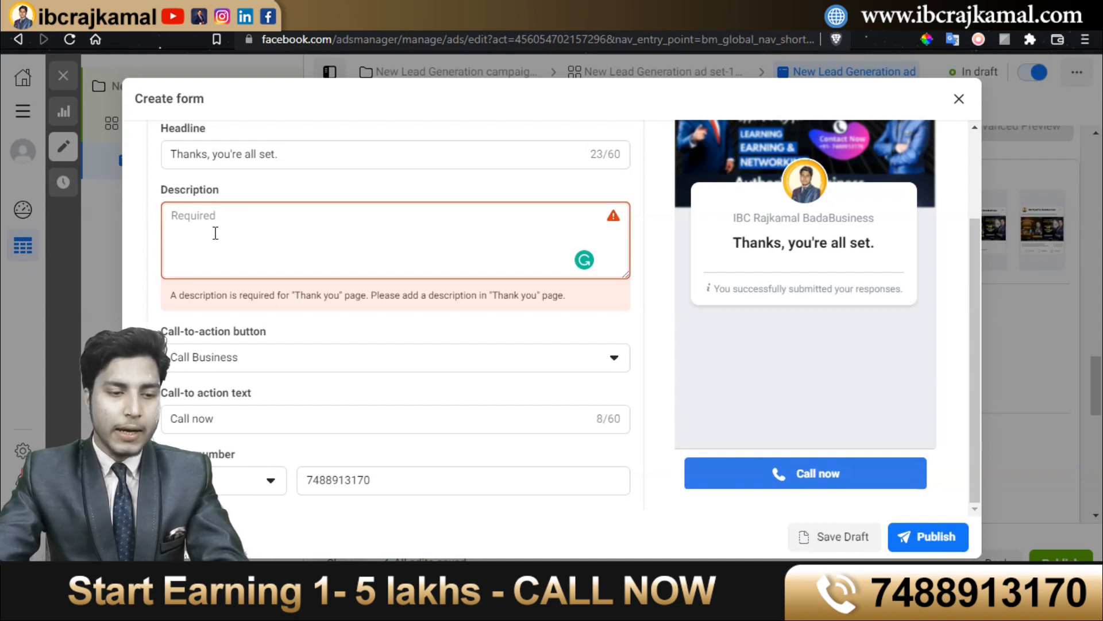
# Enter 'team will contact you soon' as the thank-you screen description
pyautogui.scroll(2, 214, 232)
pyautogui.moveTo(783, 264); pyautogui.dragTo(791, 360)
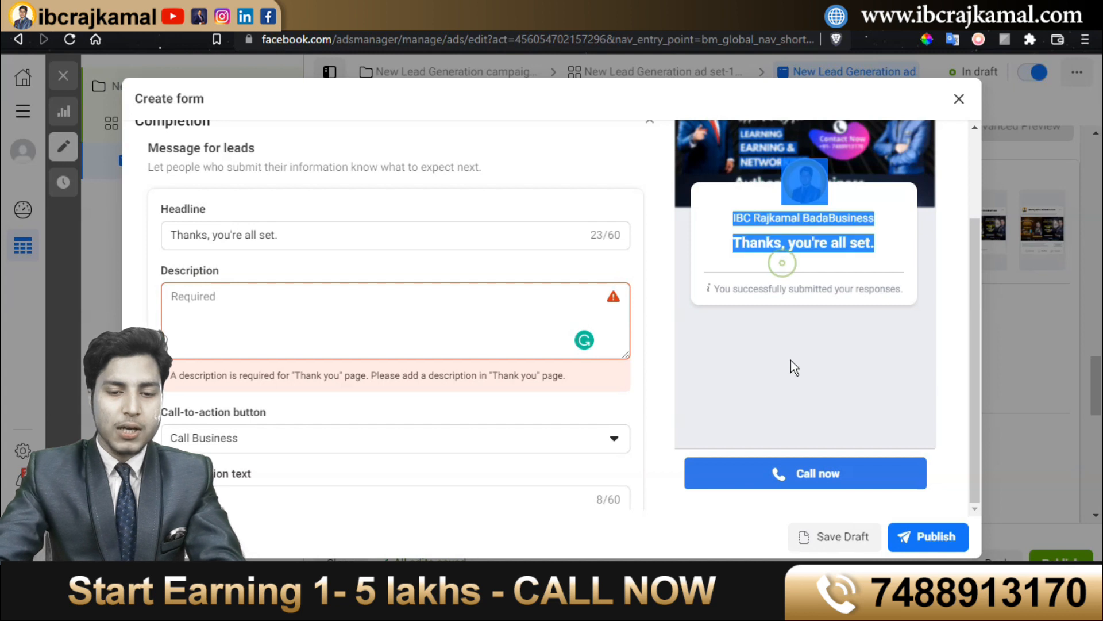
pyautogui.click(219, 304)
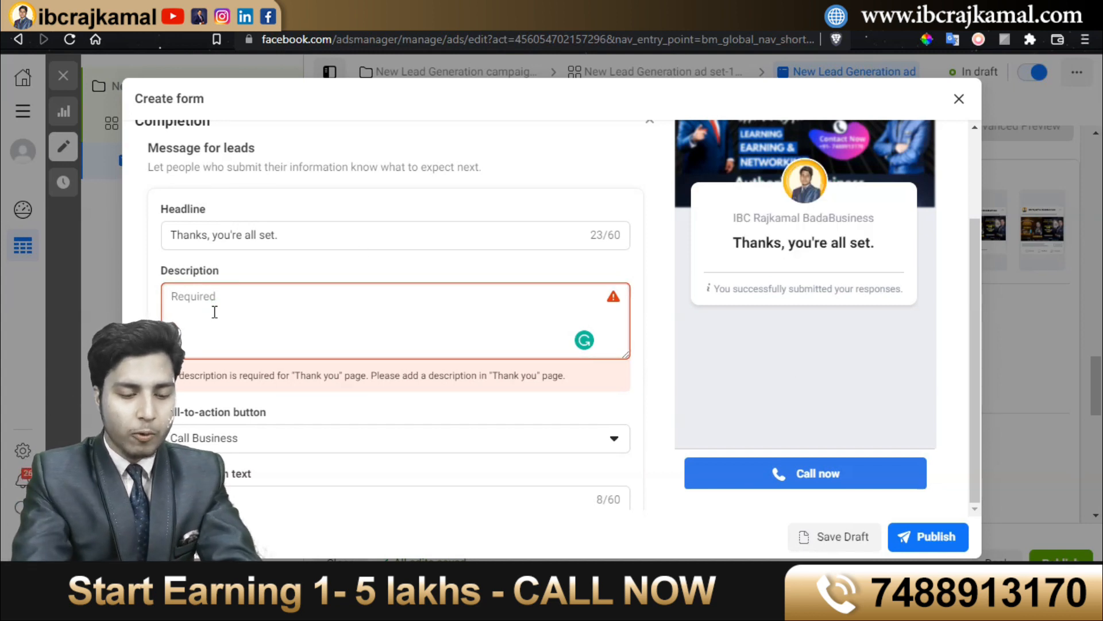
pyautogui.write('team will c')
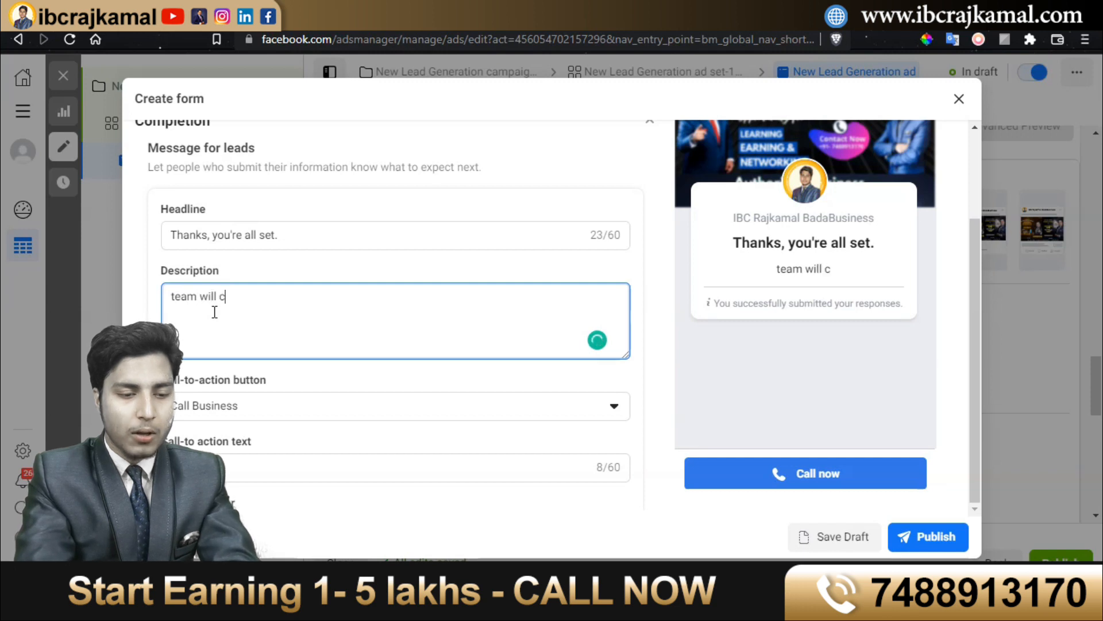
pyautogui.write('on')
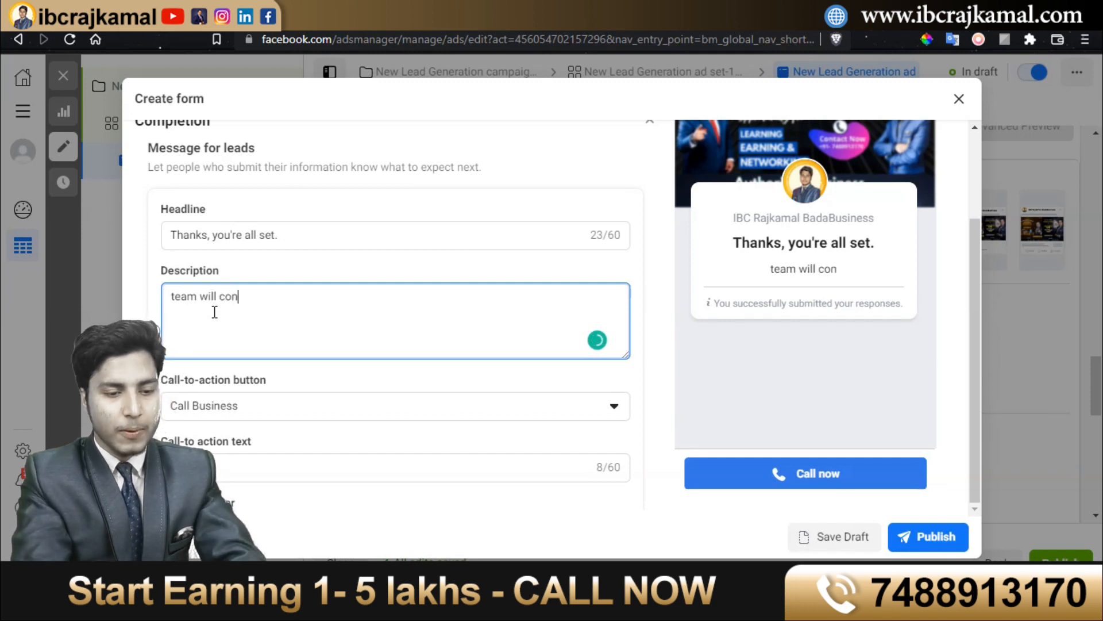
pyautogui.write('tact you soon')
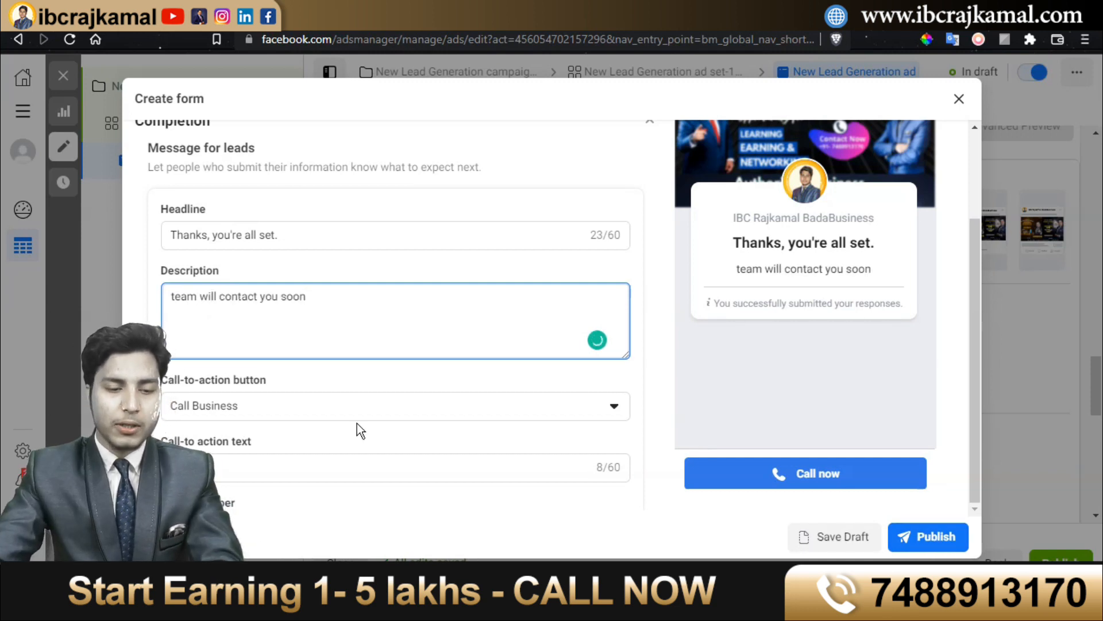
pyautogui.scroll(3, 304, 317)
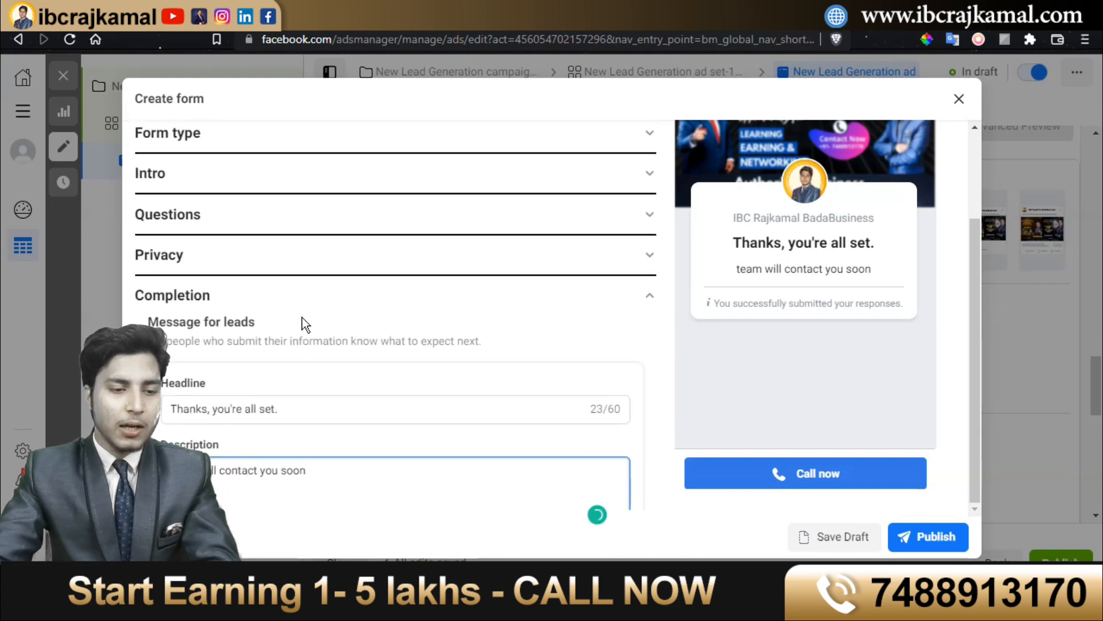
# Attempt to publish the form, then scroll to the contact information section
pyautogui.click(210, 259)
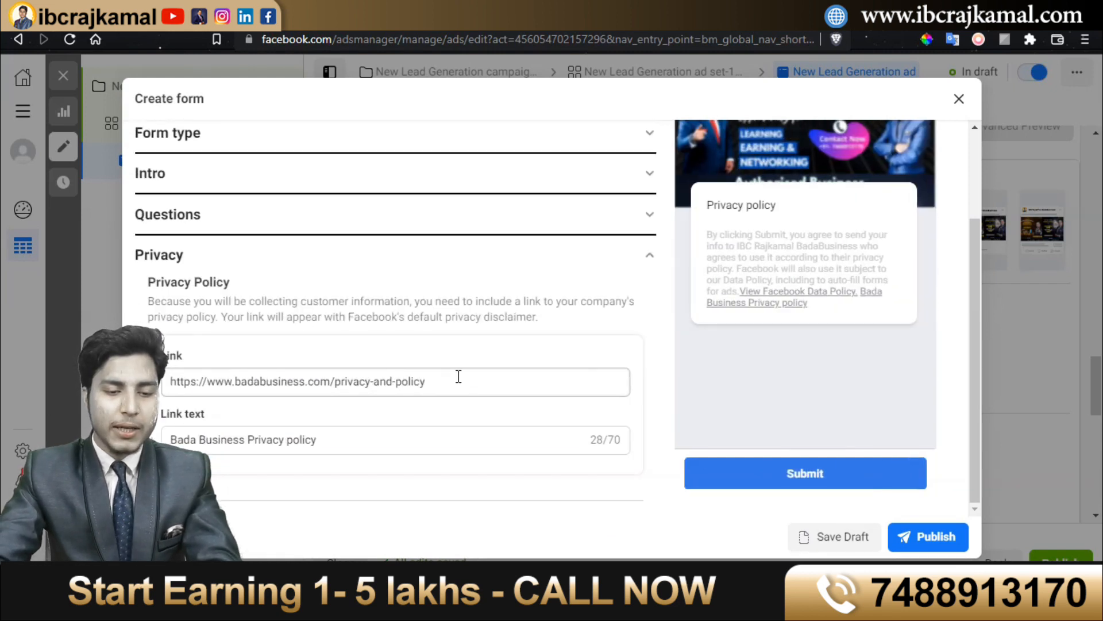
pyautogui.click(922, 533)
pyautogui.scroll(-2, 862, 384)
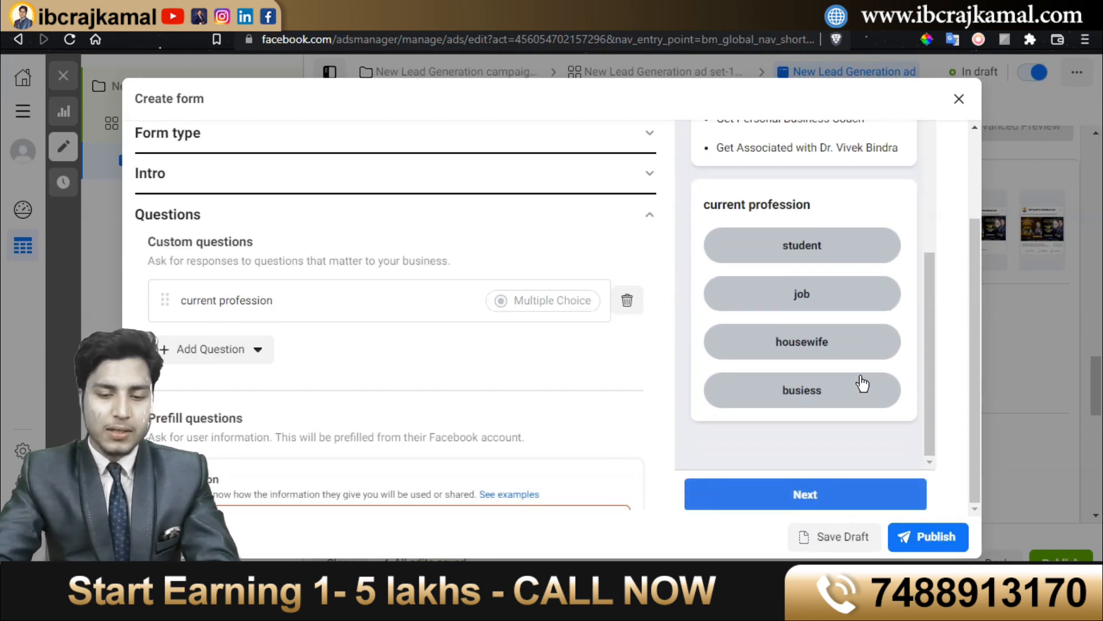
pyautogui.scroll(-3, 490, 438)
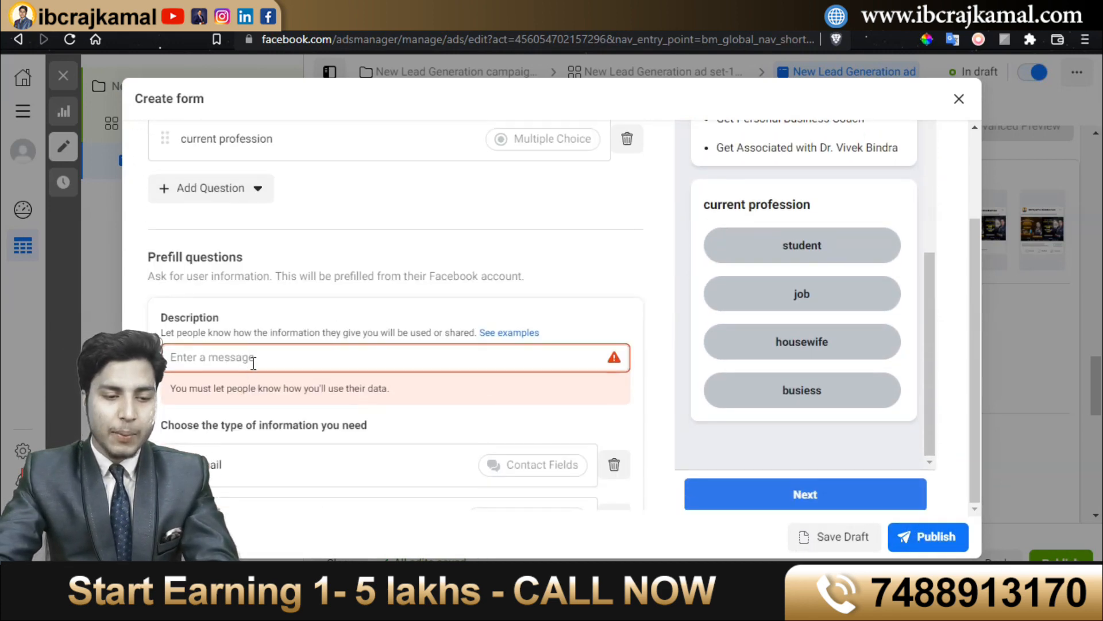
pyautogui.scroll(5, 753, 306)
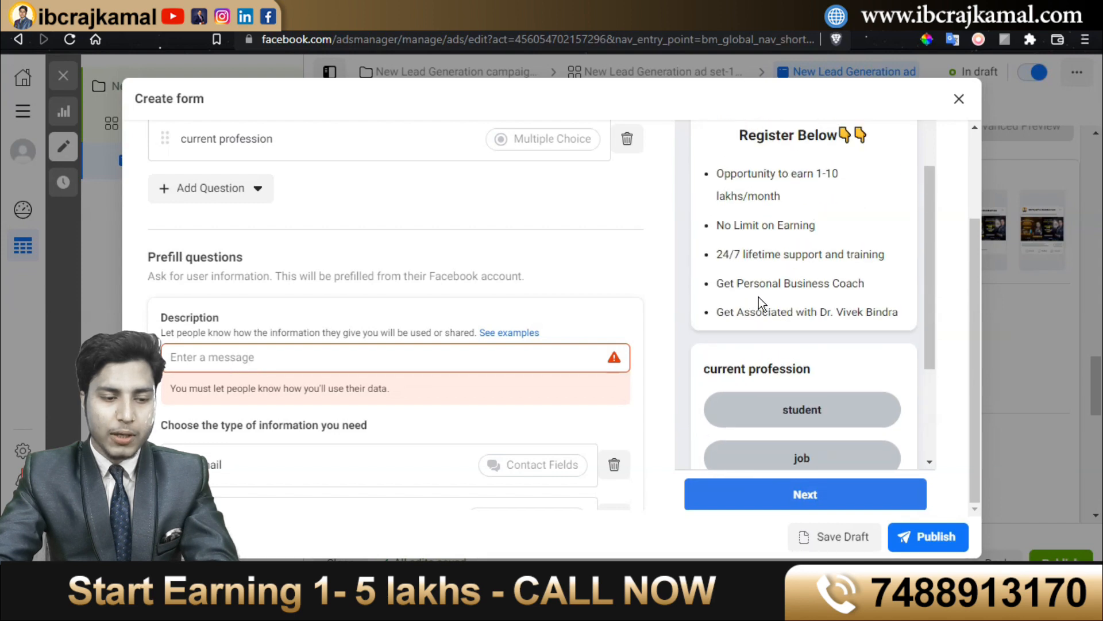
pyautogui.scroll(-3, 314, 329)
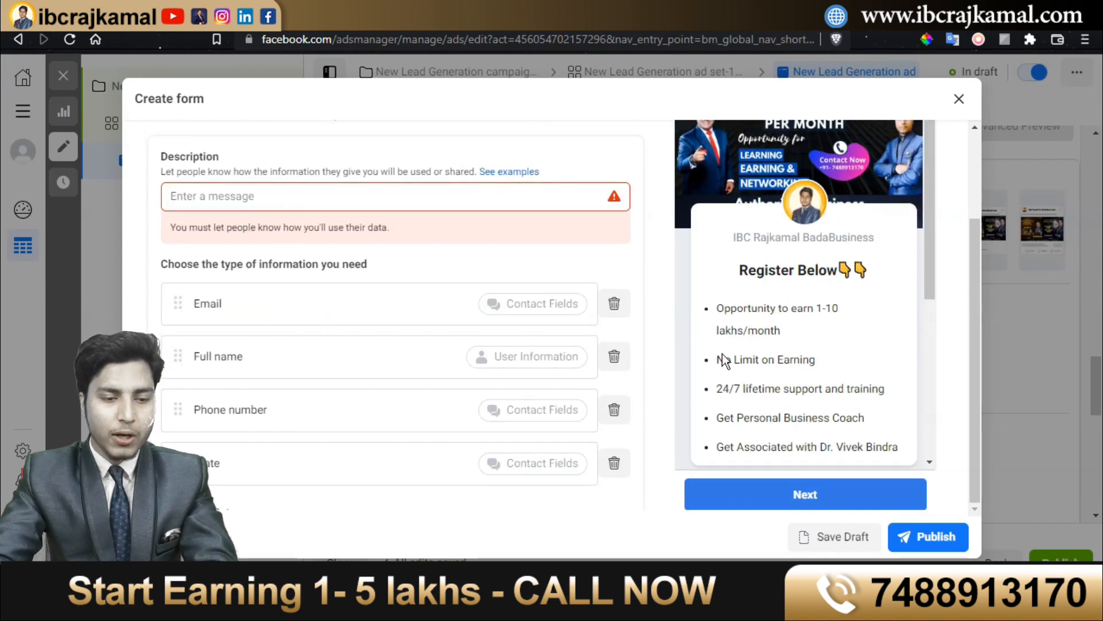
pyautogui.scroll(-5, 845, 367)
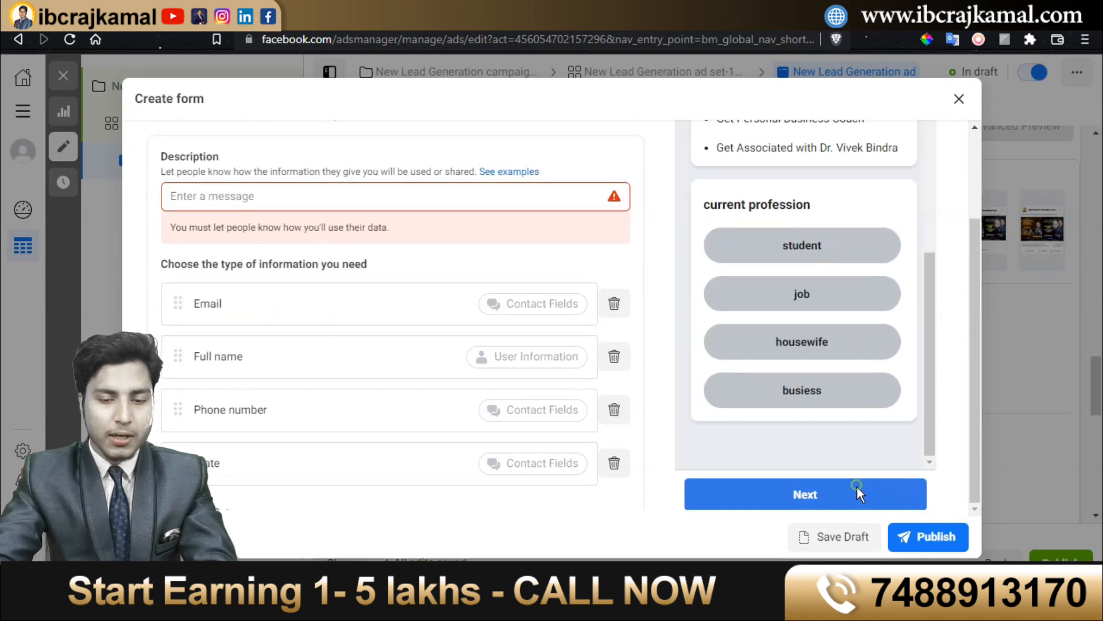
# Describe the contact section as 'Please fill your details' and publish the form
pyautogui.click(242, 203)
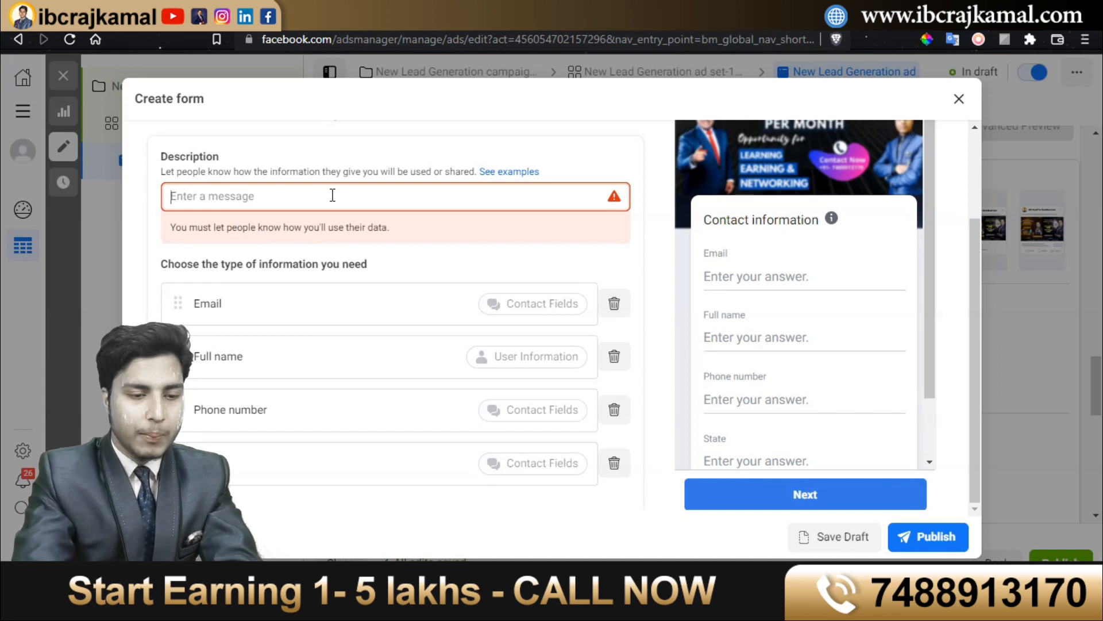
pyautogui.write('Please fill your')
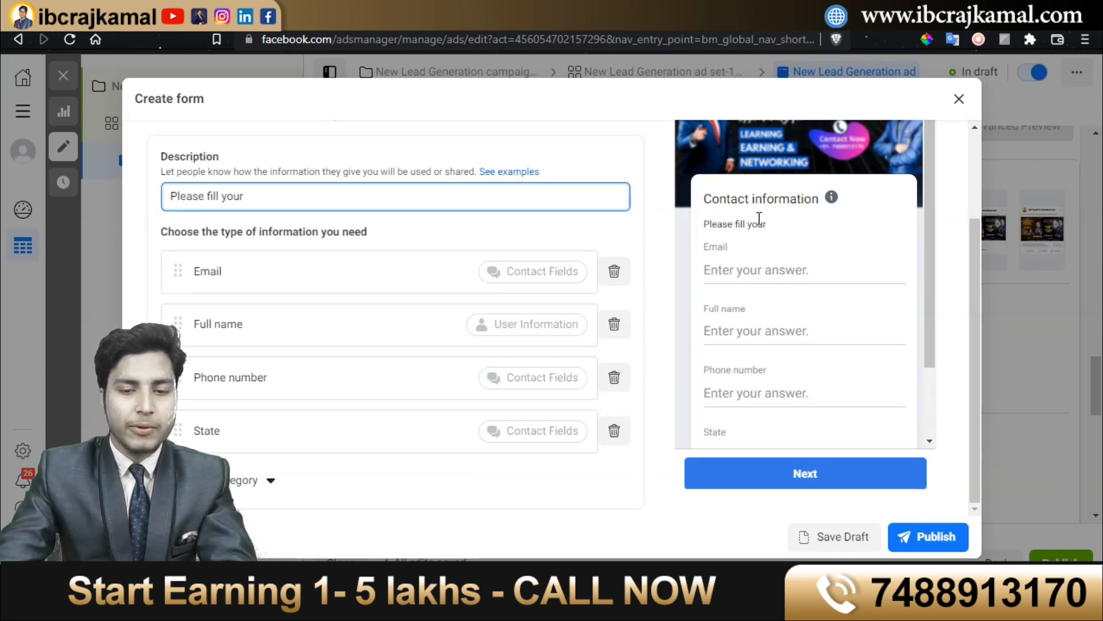
pyautogui.write(' details')
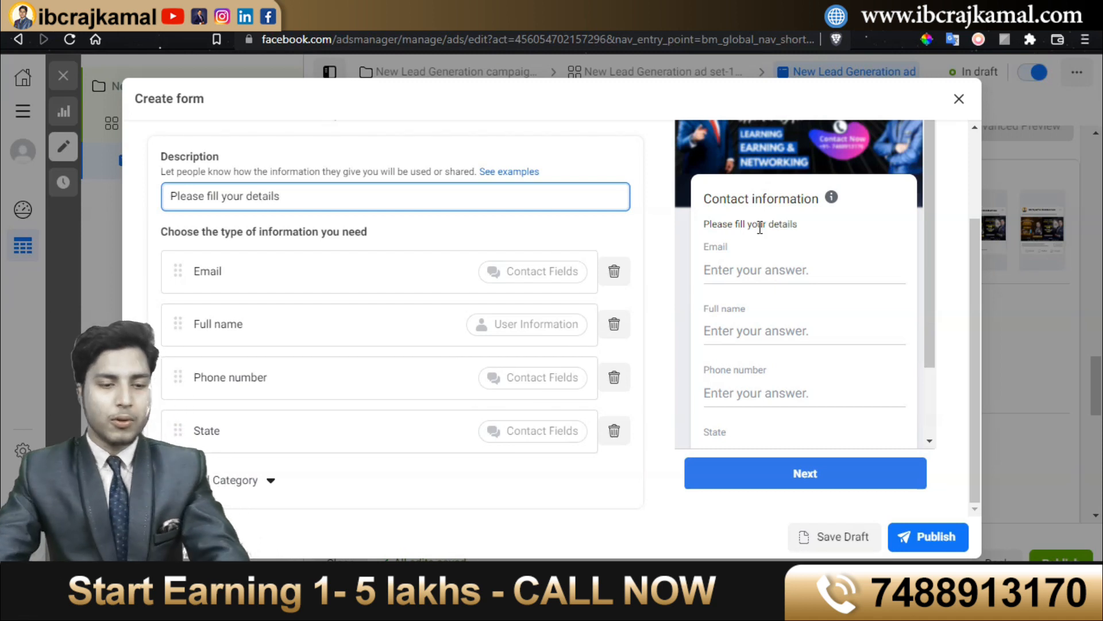
pyautogui.scroll(-2, 874, 396)
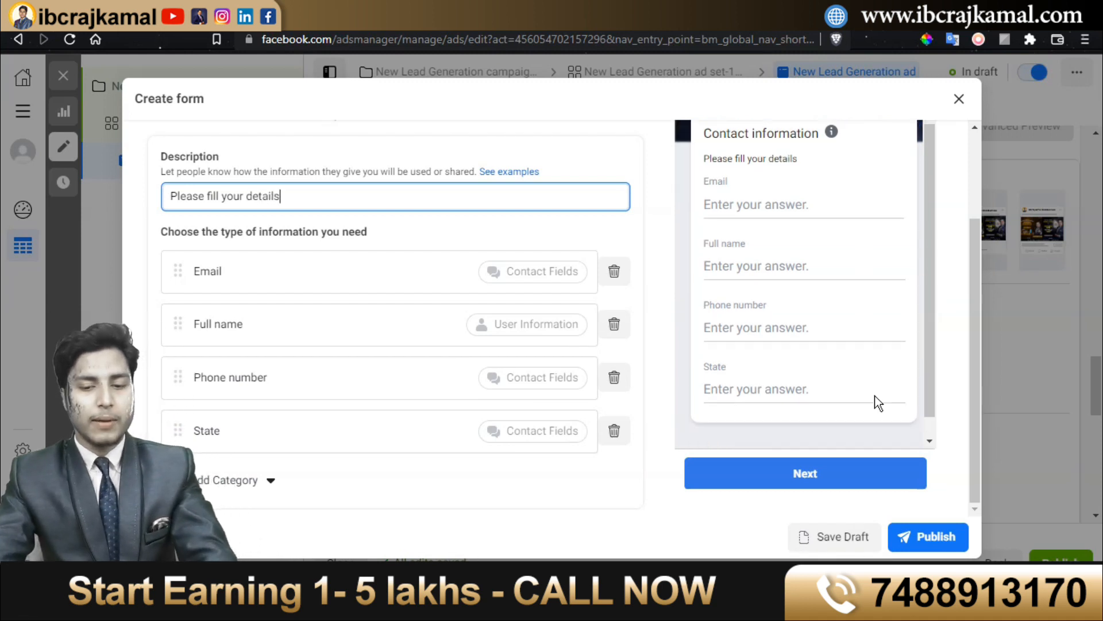
pyautogui.click(921, 535)
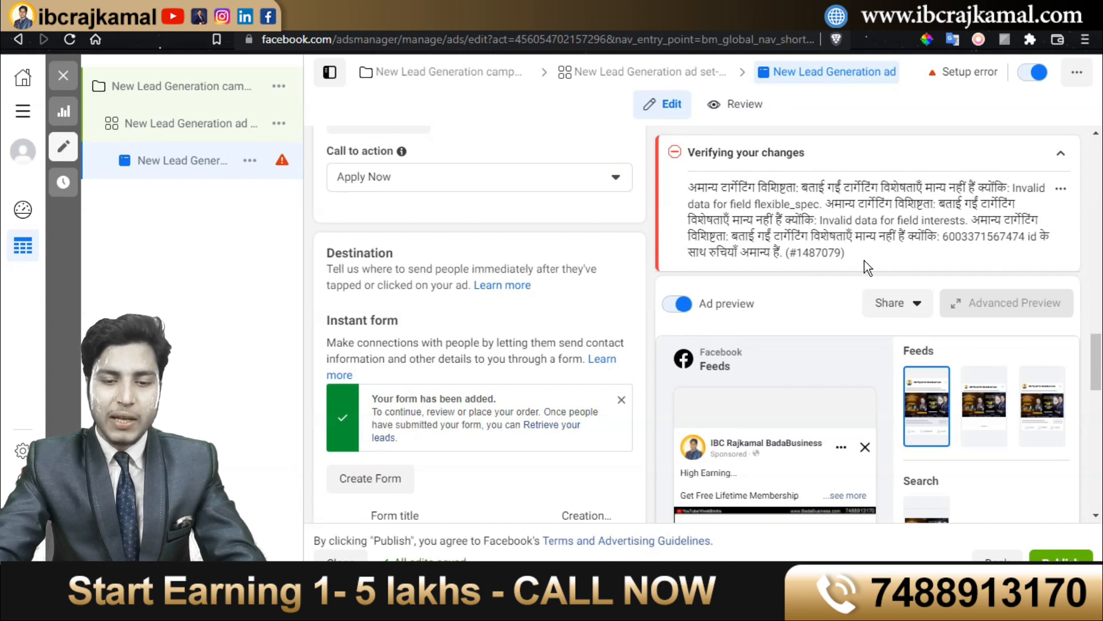
# Review the targeting error and the form preview's 1-10 figure, then publish the ad
pyautogui.moveTo(865, 260); pyautogui.dragTo(678, 184)
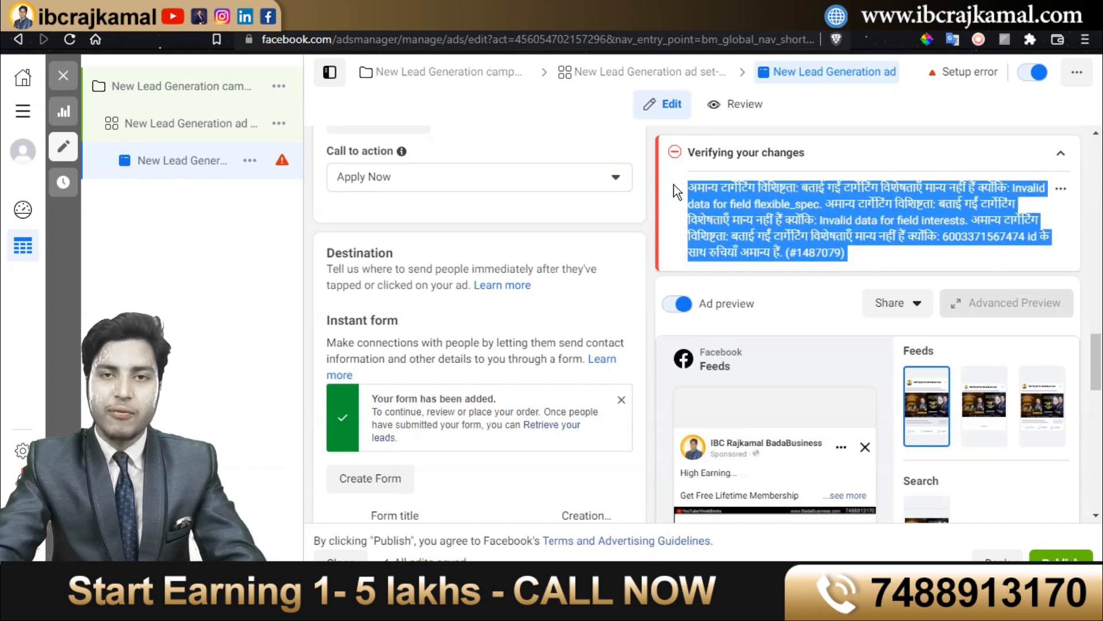
pyautogui.click(675, 185)
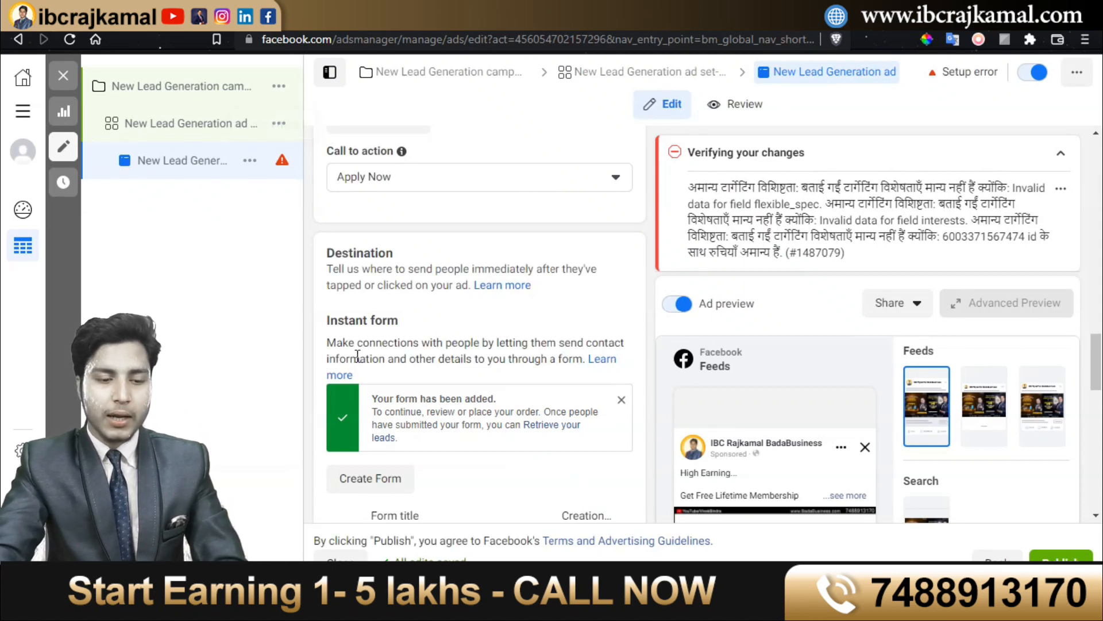
pyautogui.scroll(-10, 368, 362)
pyautogui.scroll(-3, 530, 448)
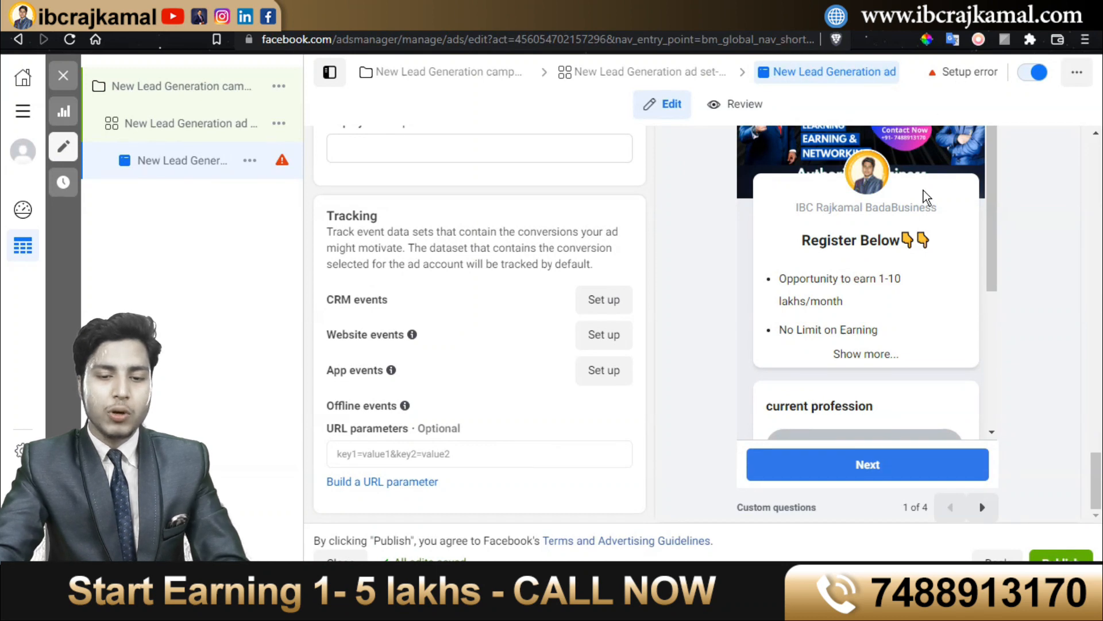
pyautogui.moveTo(880, 278); pyautogui.dragTo(907, 287)
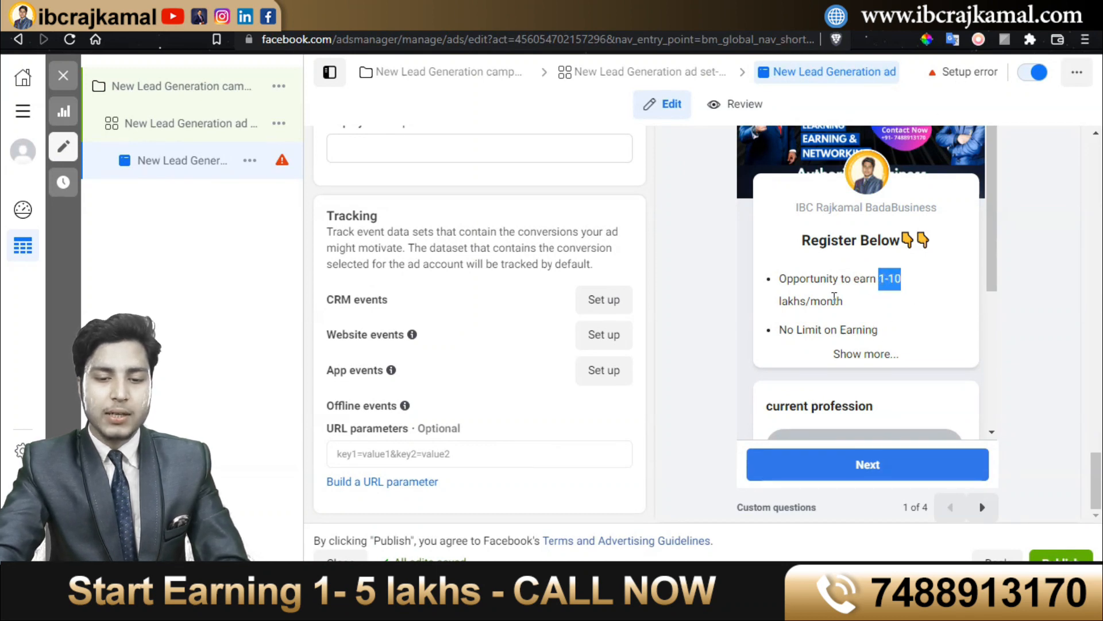
pyautogui.click(884, 296)
pyautogui.scroll(3, 598, 377)
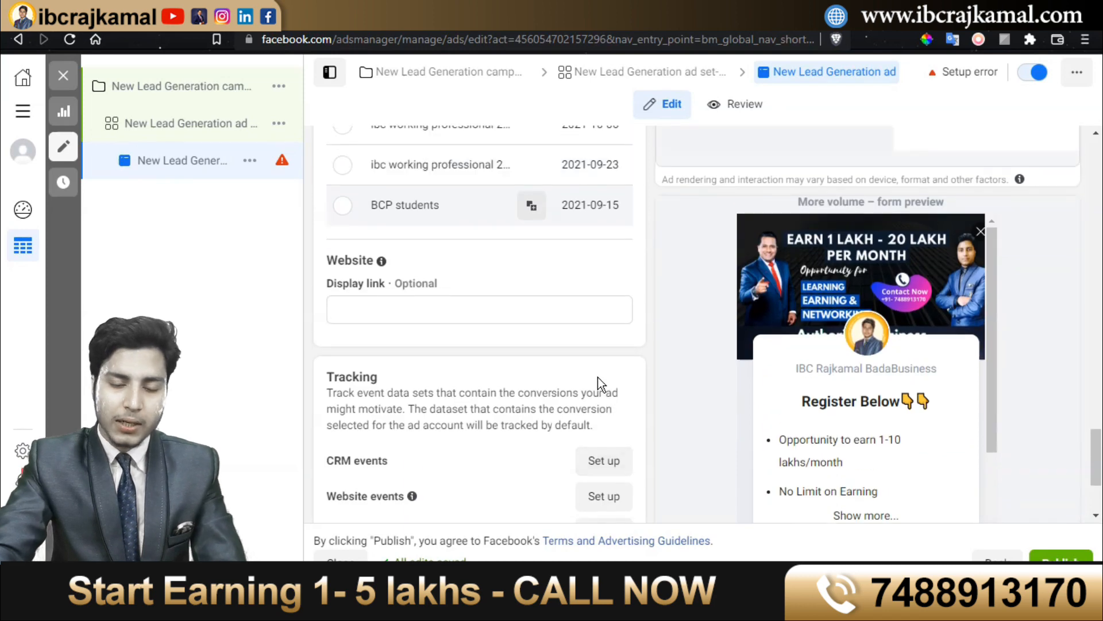
pyautogui.scroll(-3, 603, 378)
pyautogui.moveTo(877, 279); pyautogui.dragTo(897, 279)
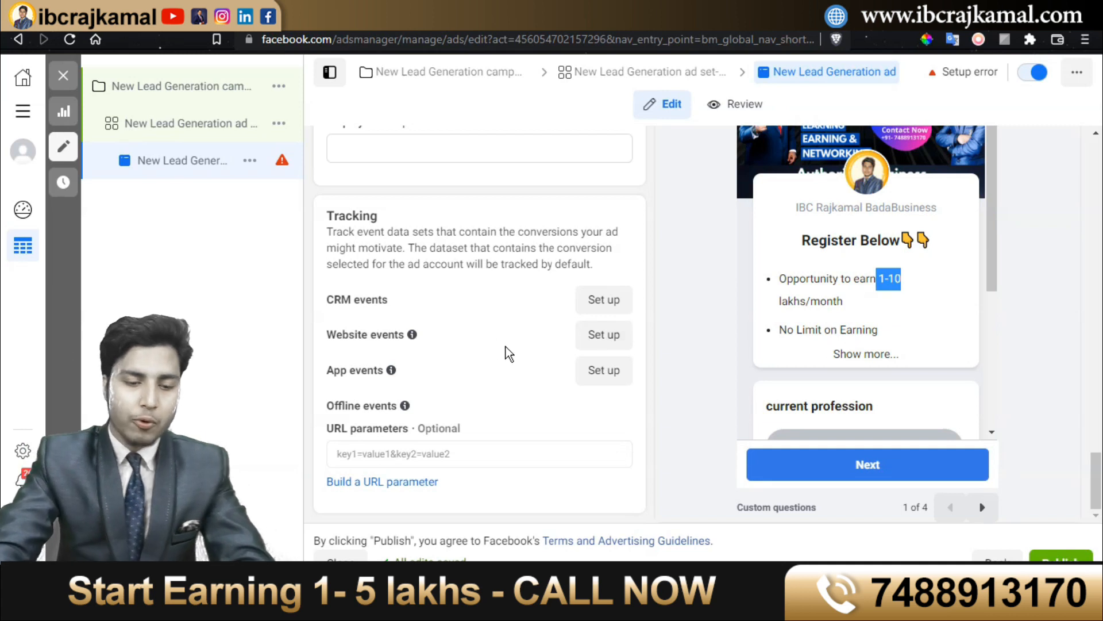
pyautogui.click(890, 280)
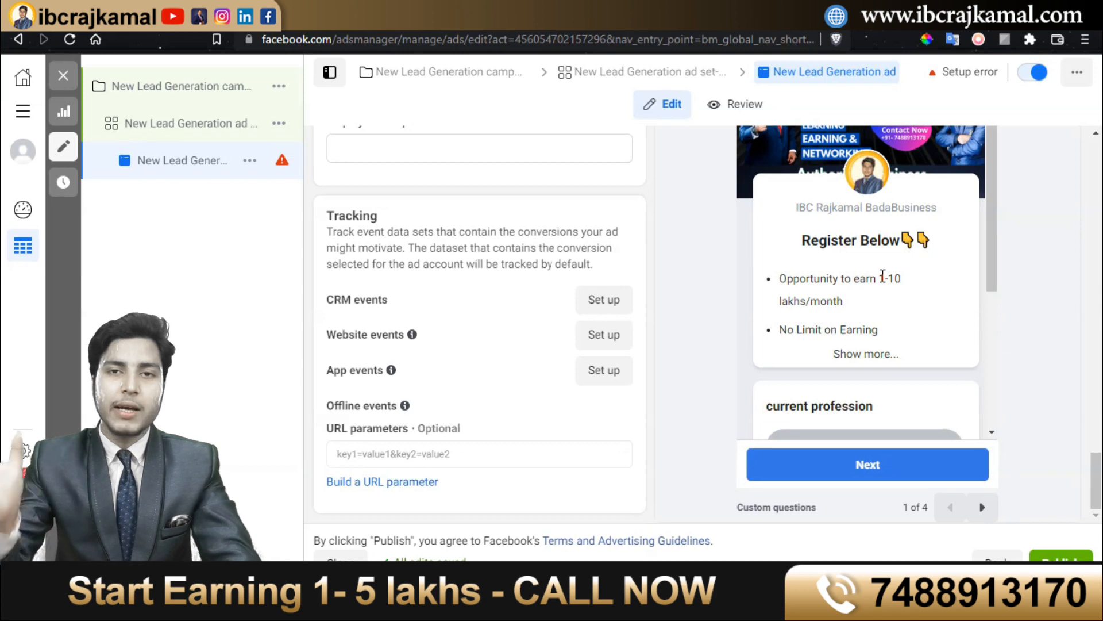
pyautogui.scroll(10, 883, 276)
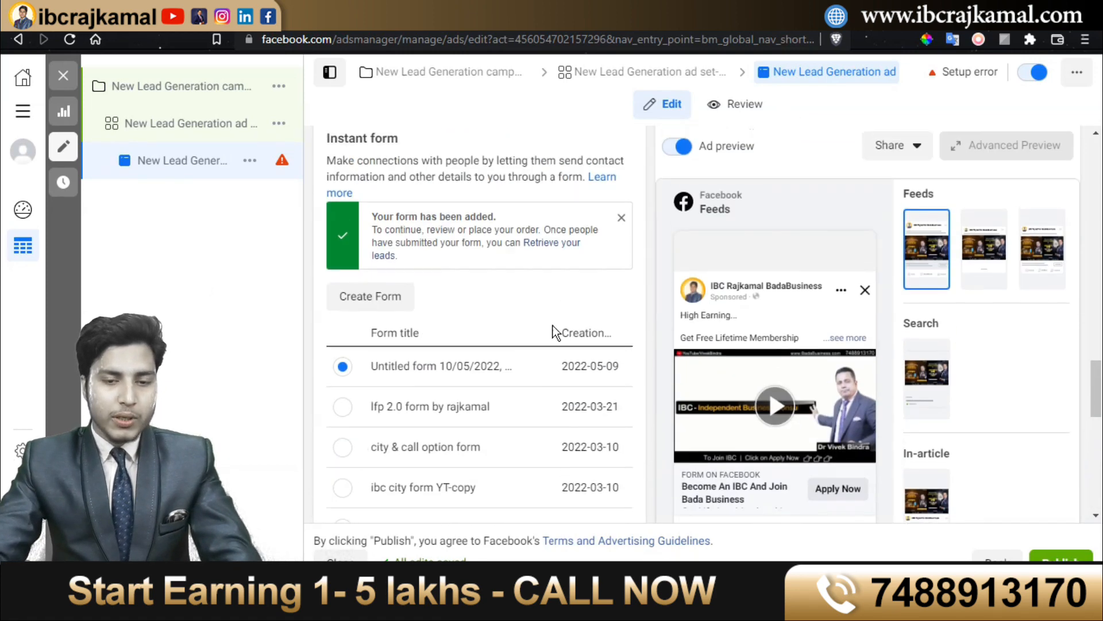
pyautogui.click(1059, 560)
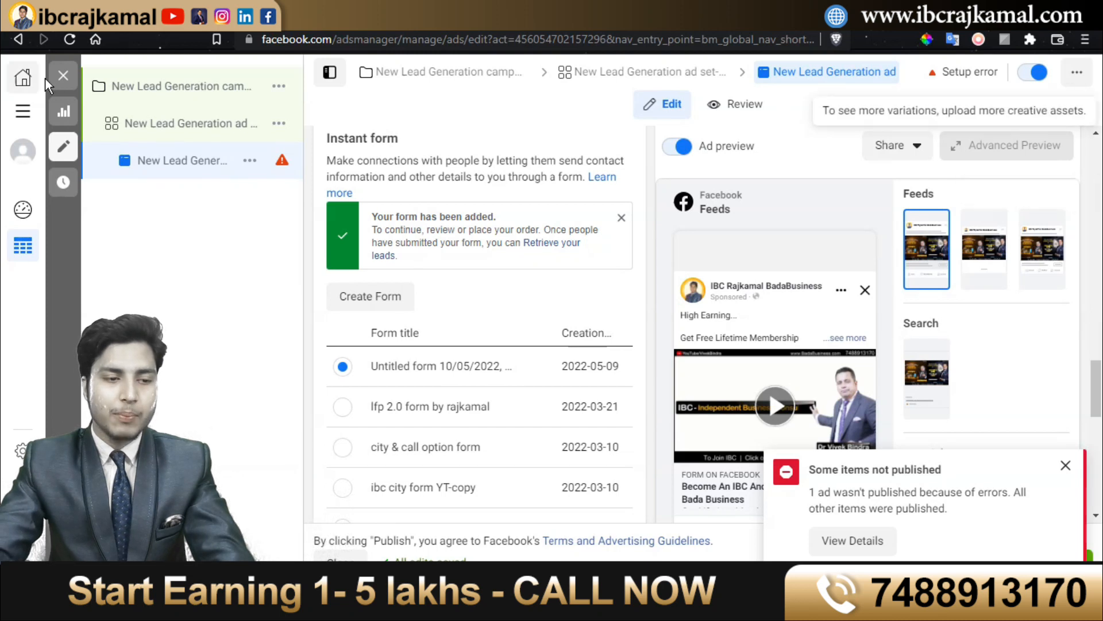
# Close the ad editor, clear the campaign, ad set and ad selections, and list all campaigns
pyautogui.click(61, 81)
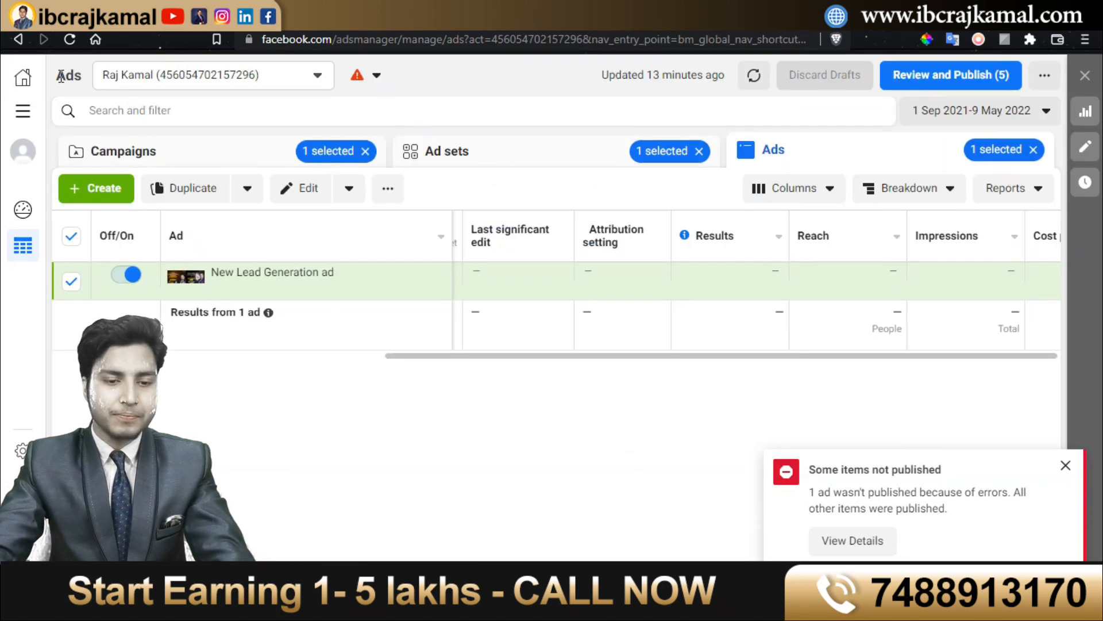
pyautogui.click(366, 151)
pyautogui.click(699, 151)
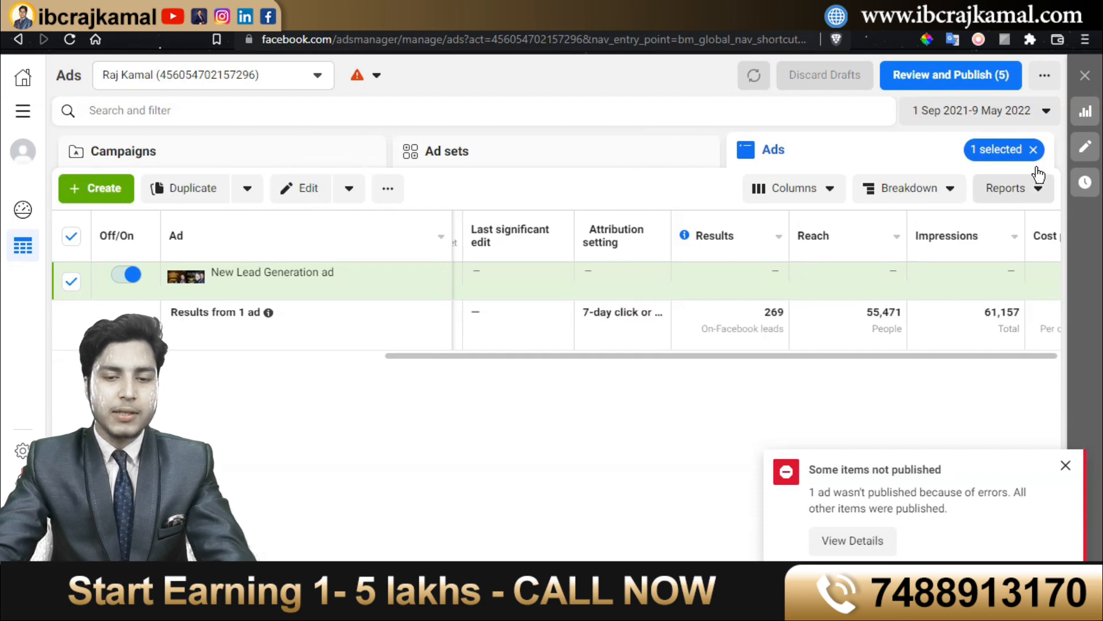
pyautogui.click(1033, 149)
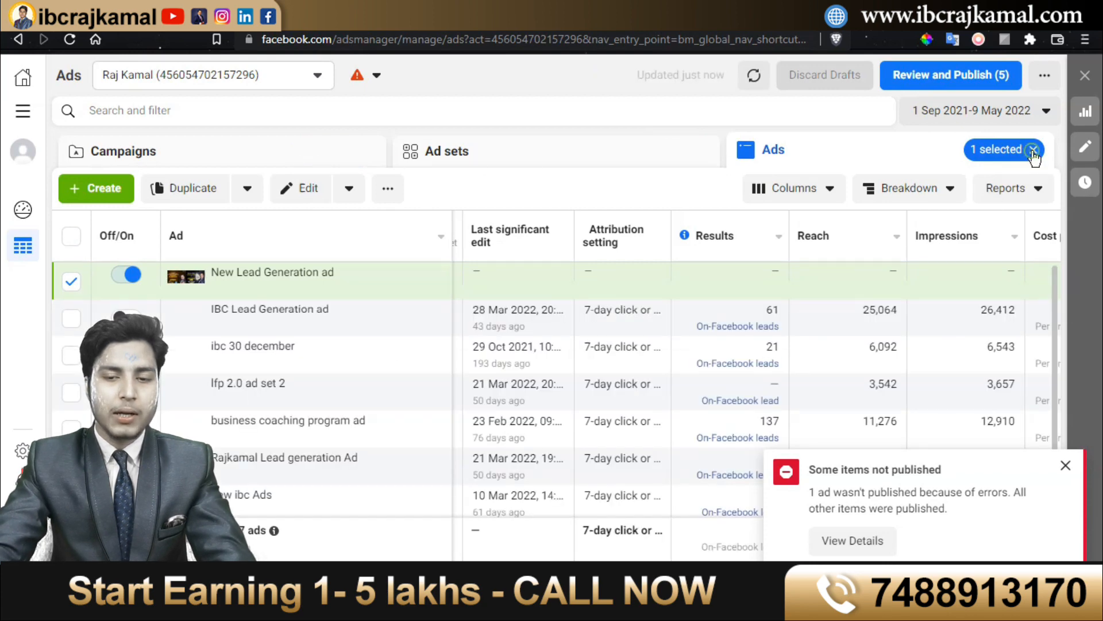
pyautogui.click(261, 153)
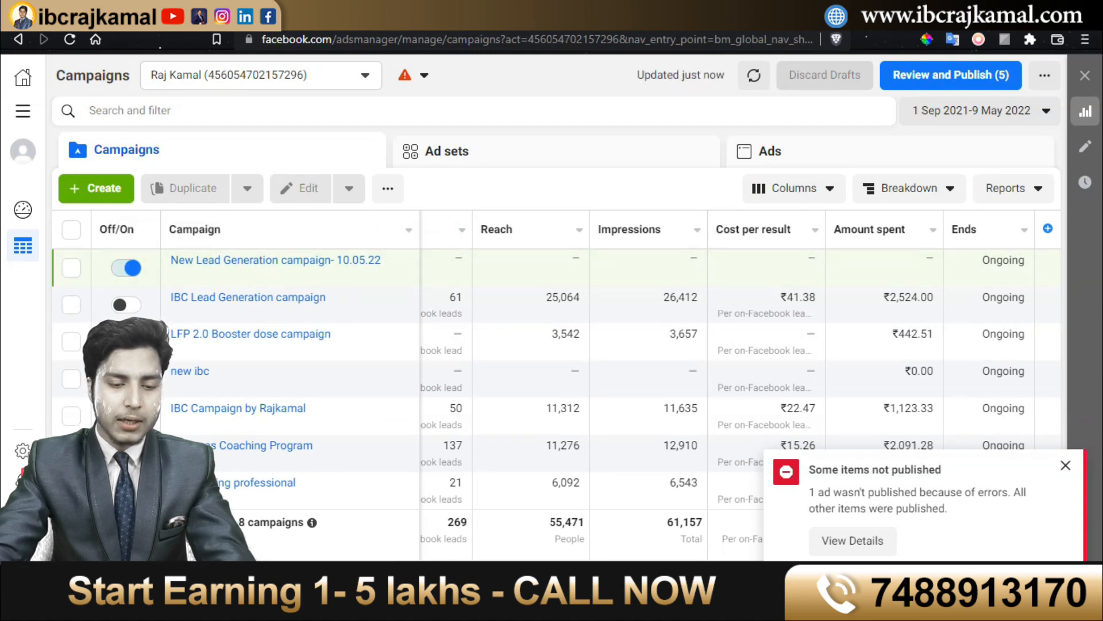
pyautogui.hscroll(-8, 740, 385)
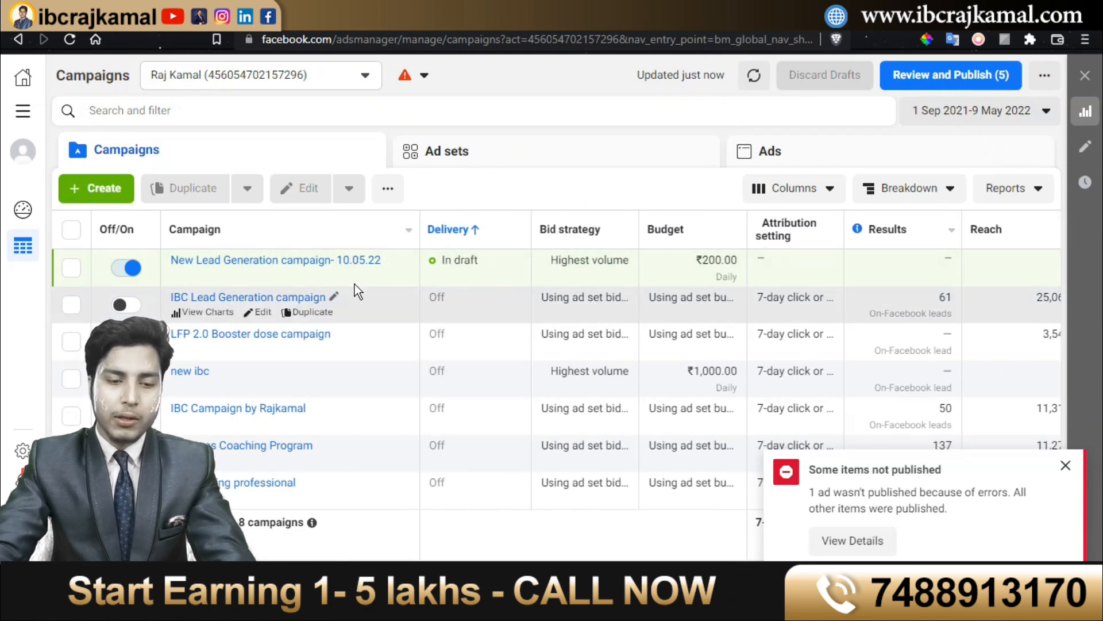
pyautogui.moveTo(449, 260); pyautogui.dragTo(477, 261)
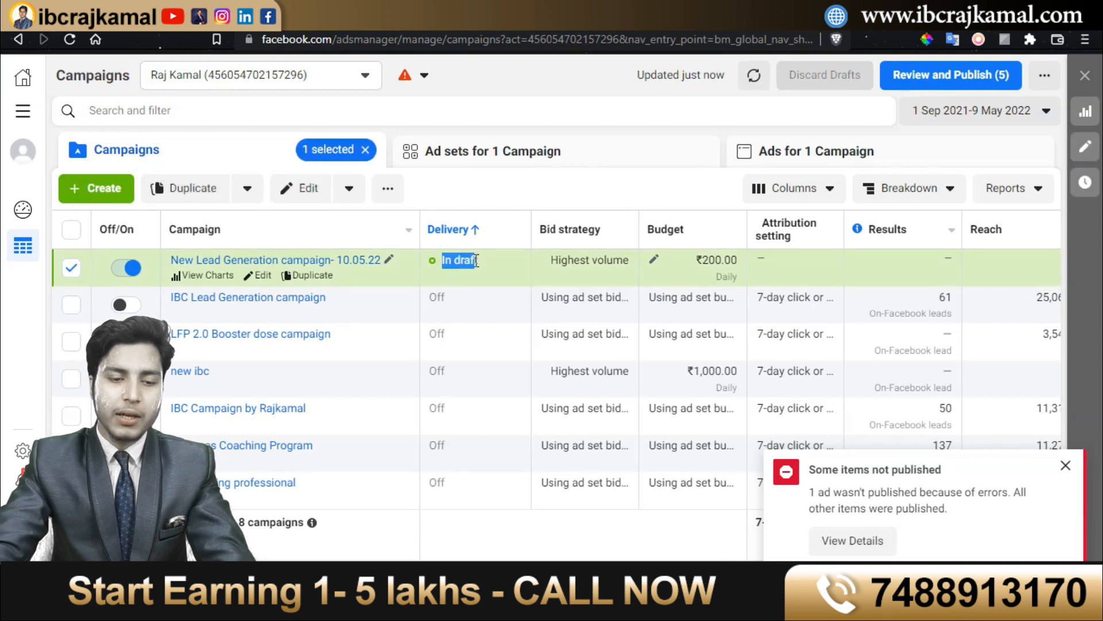